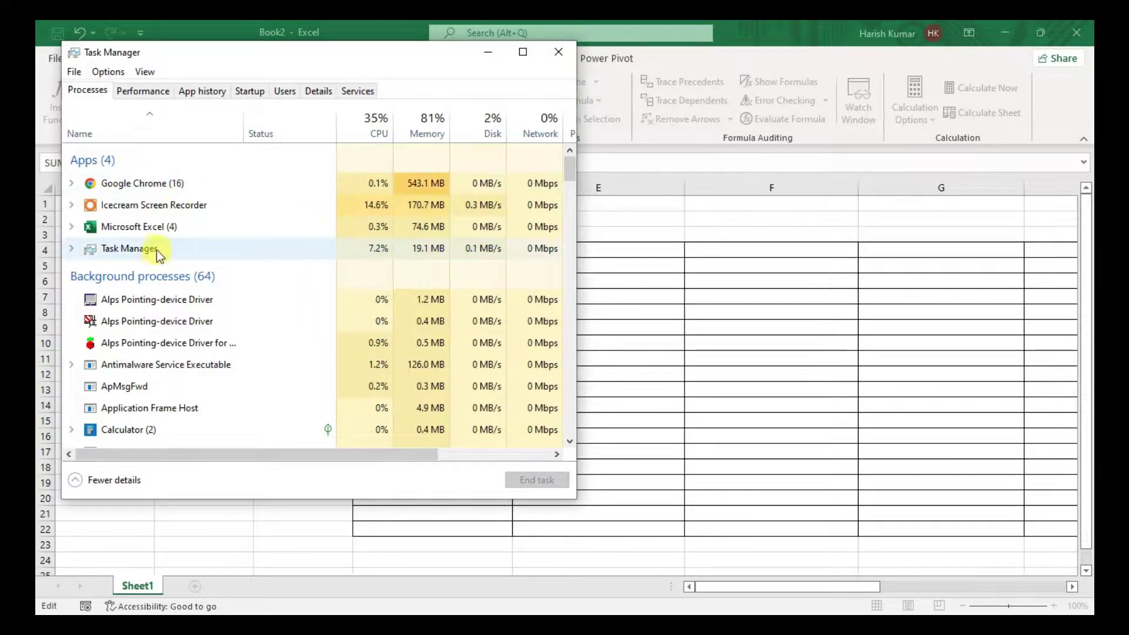
- End the Microsoft Excel task in Task Manager, close it, and reopen test.xlsx
left_click(157, 231)
left_click(539, 480)
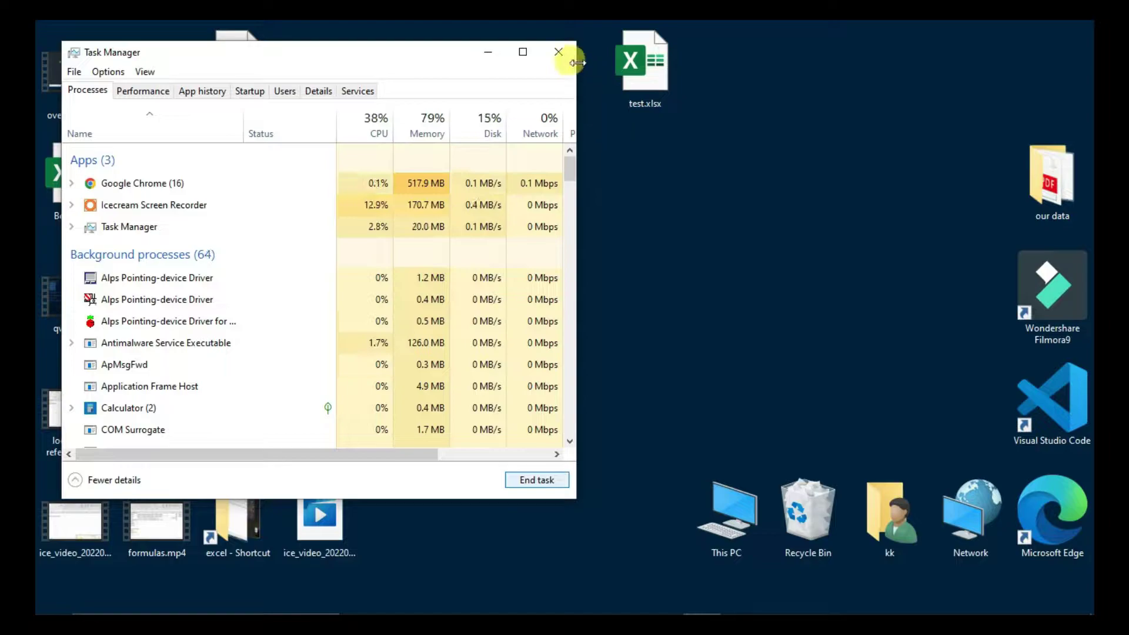
left_click(559, 54)
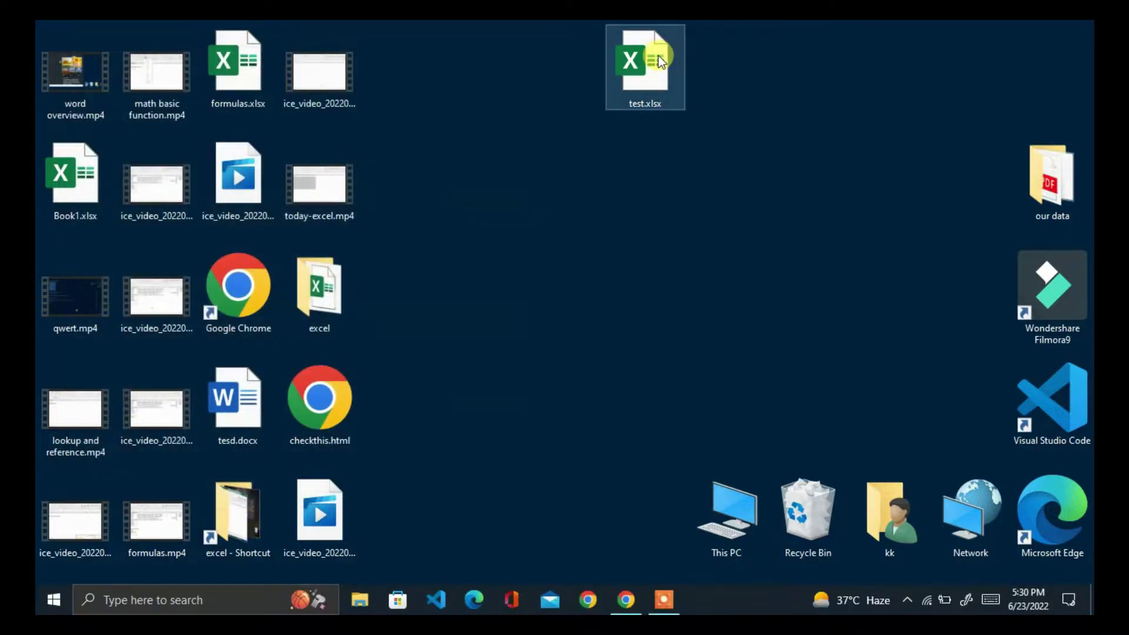
left_click(640, 59)
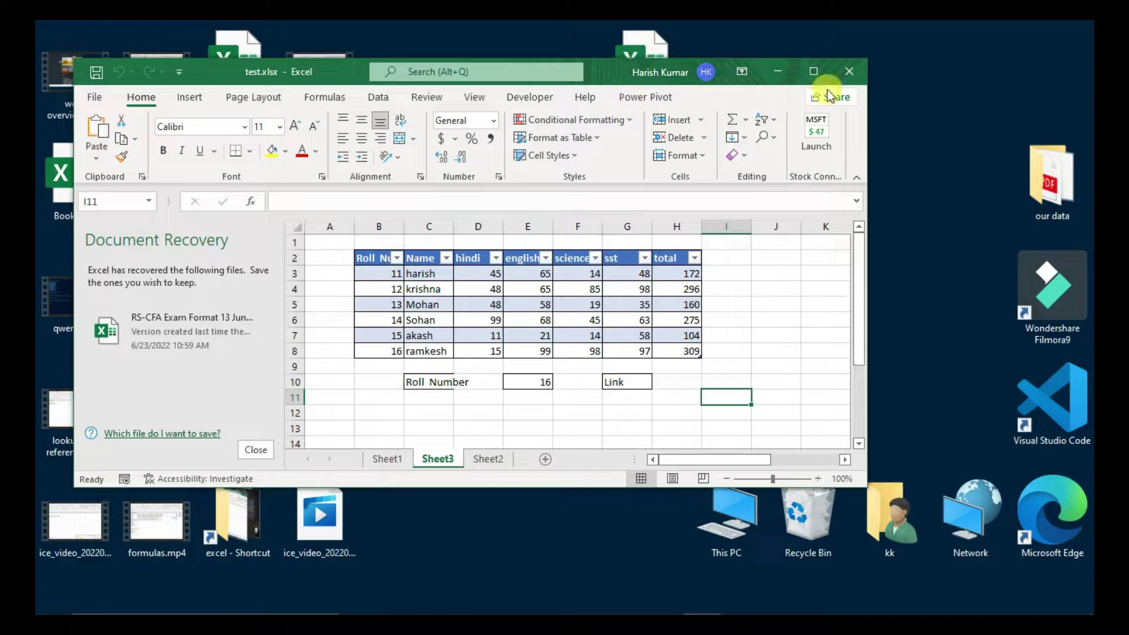
- Maximize Excel, close Document Recovery, and add a new Sheet4 with B2 selected
left_click(813, 71)
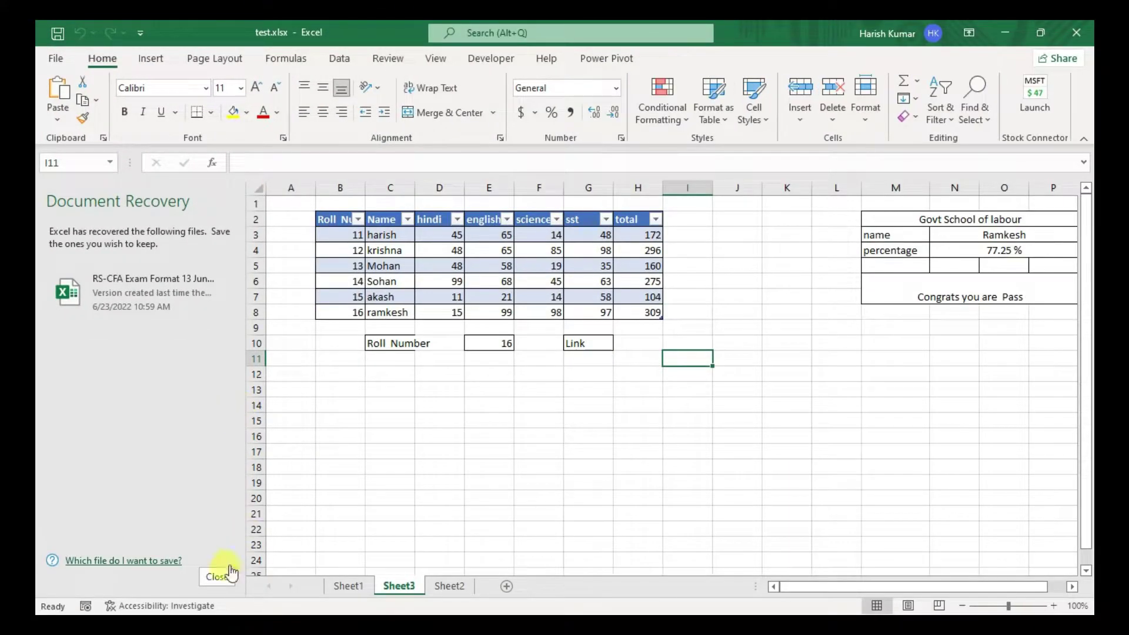
left_click(218, 576)
left_click(295, 586)
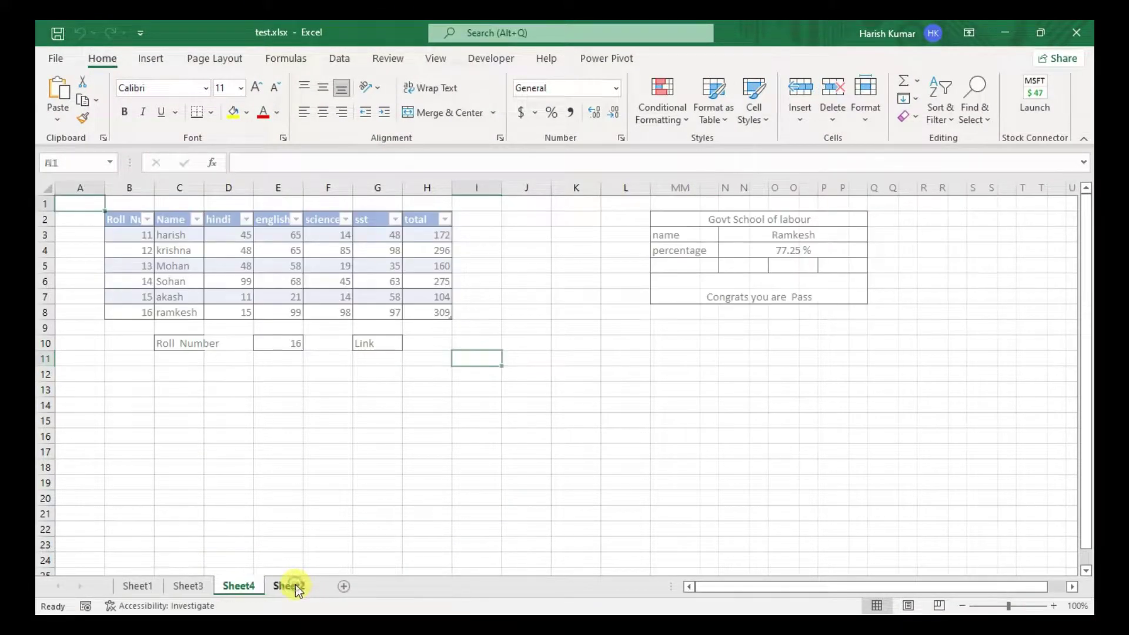
left_click(129, 219)
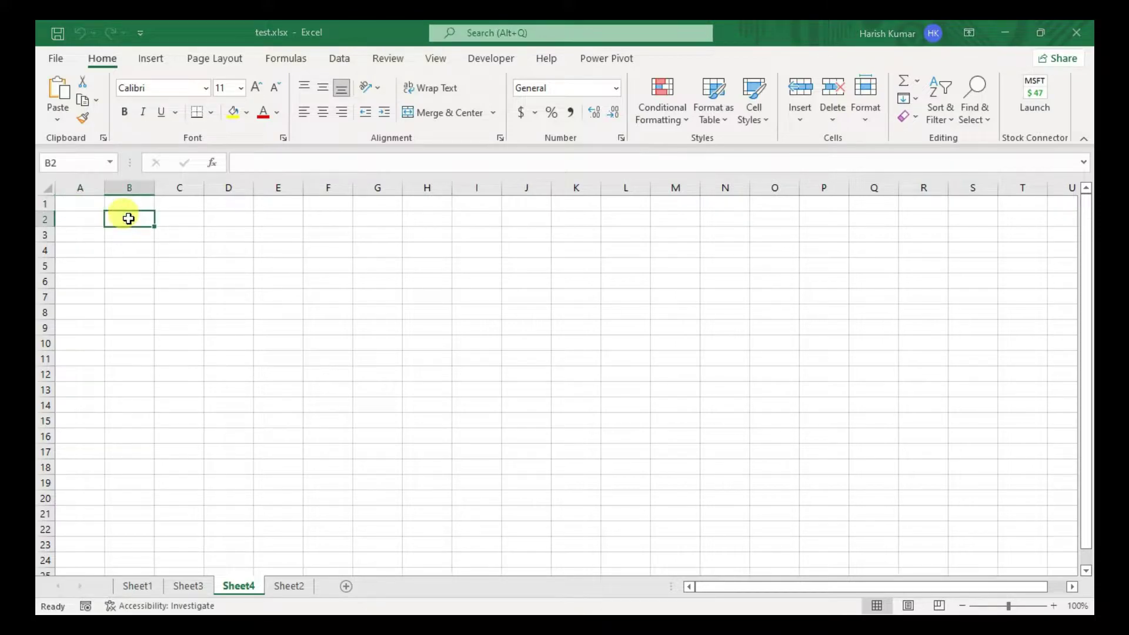
scroll(129, 219, "up", 6)
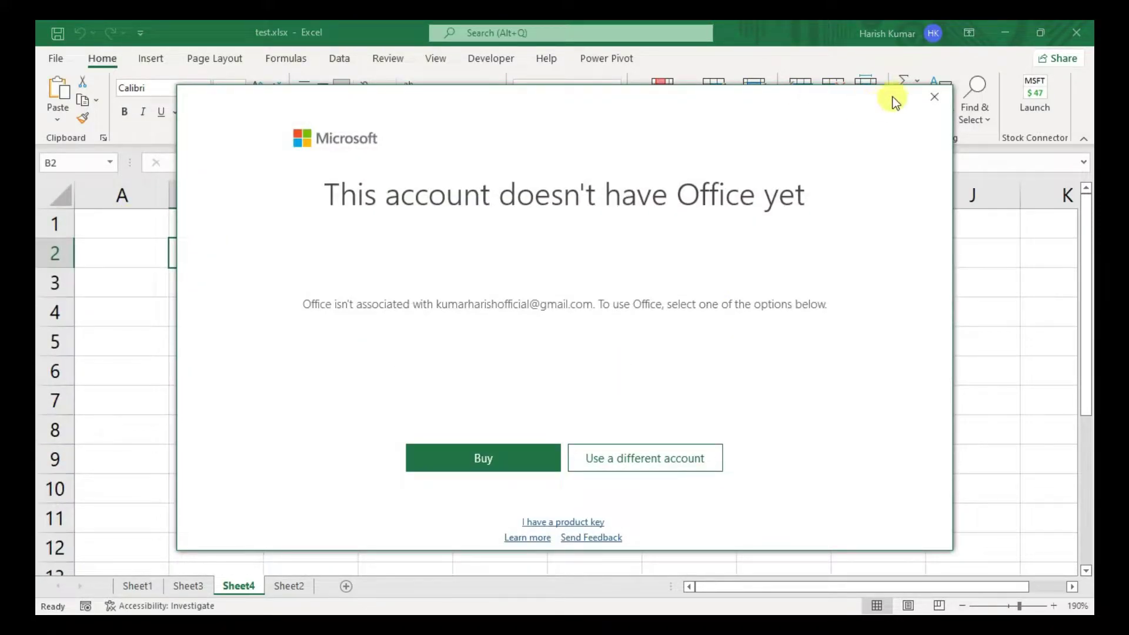
- Dismiss the Office account, Microsoft 365 trial and activation notices, then view the Formulas AutoSum options
left_click(934, 96)
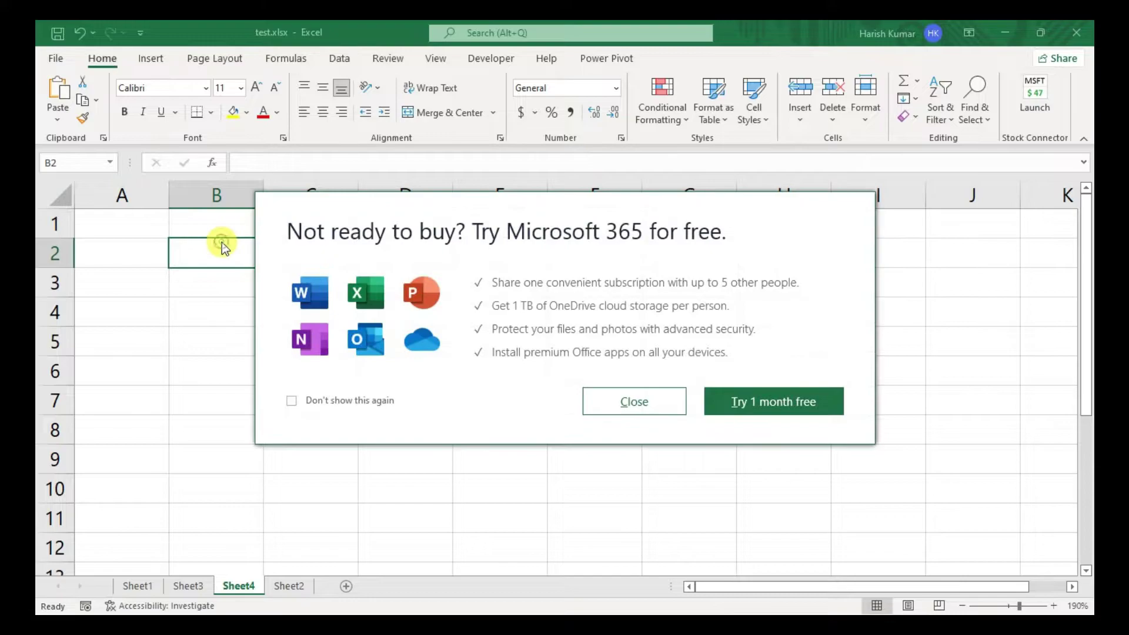
left_click(597, 403)
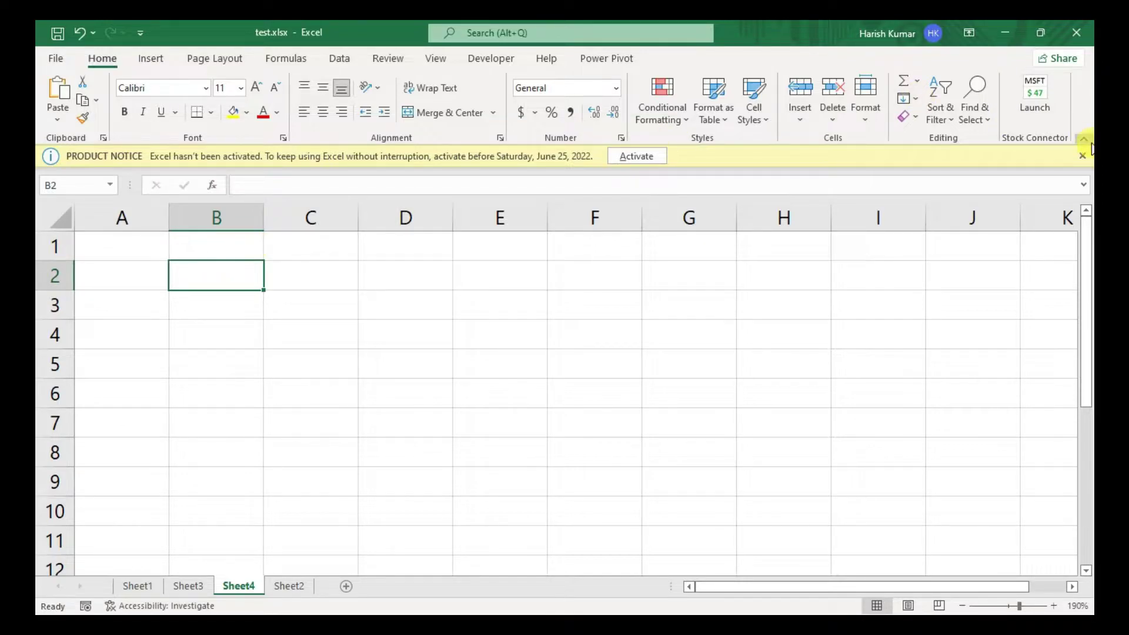
left_click(1083, 155)
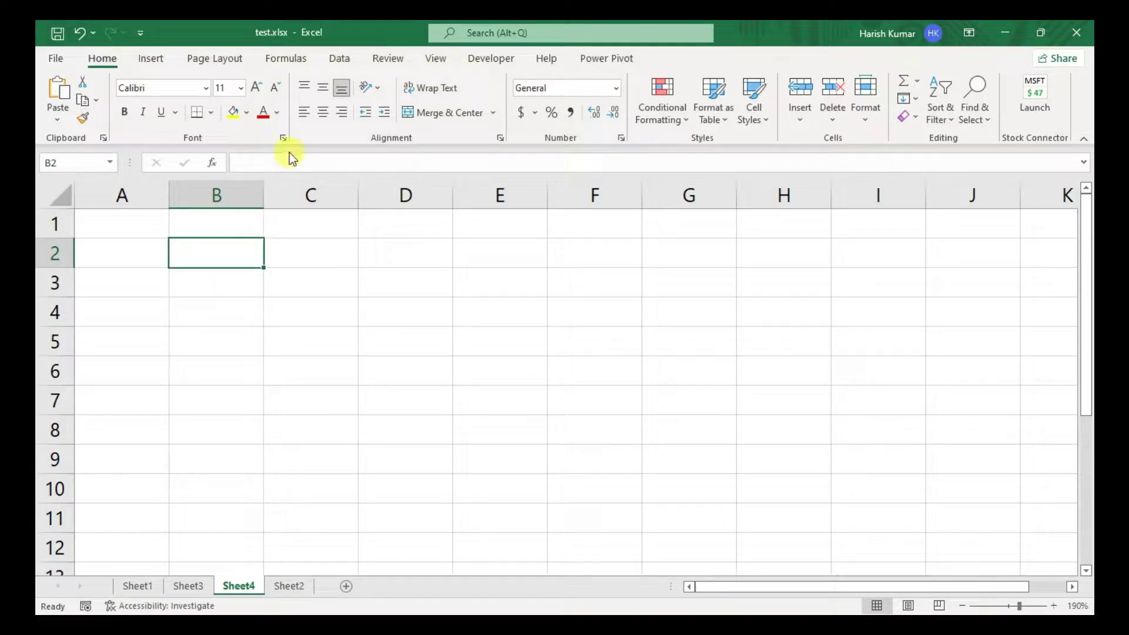
left_click(281, 56)
left_click(126, 119)
- Type the labels auto sum, sum, average and count down B2:B5
left_click(318, 338)
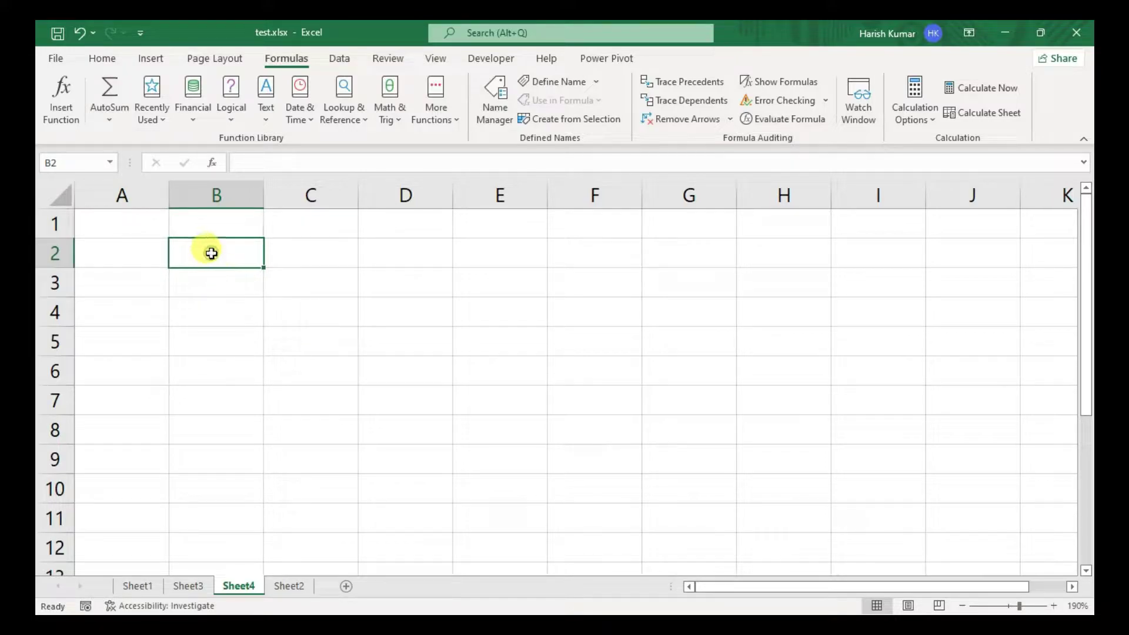
type("auto sum")
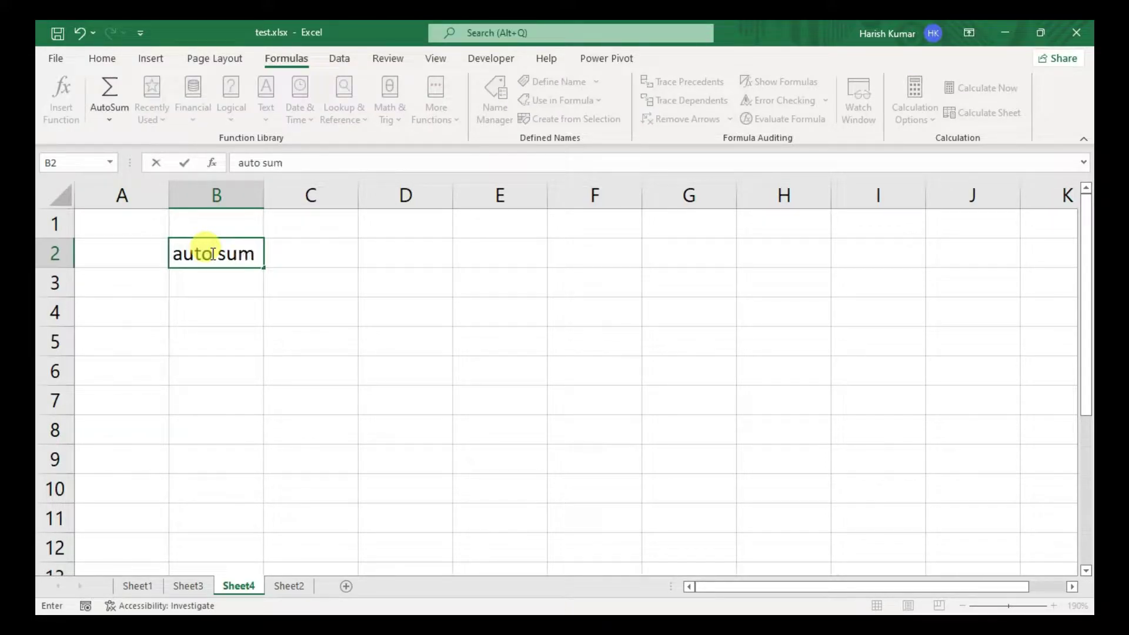
key("Return")
type("su")
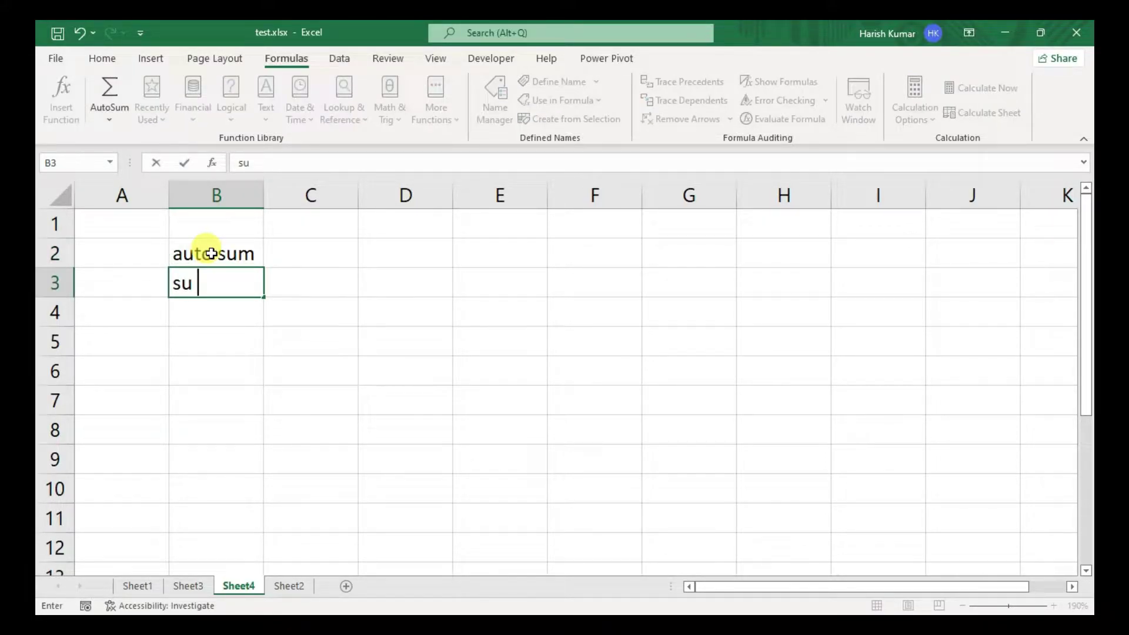
type("m")
key("Return")
type("average")
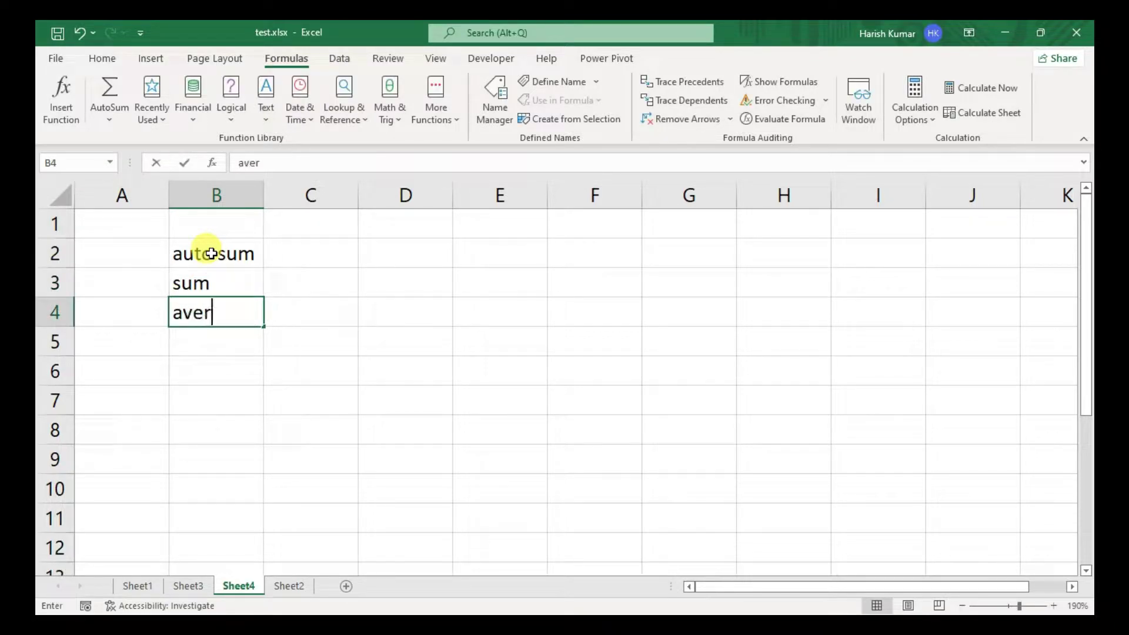
key("Return")
type("coun")
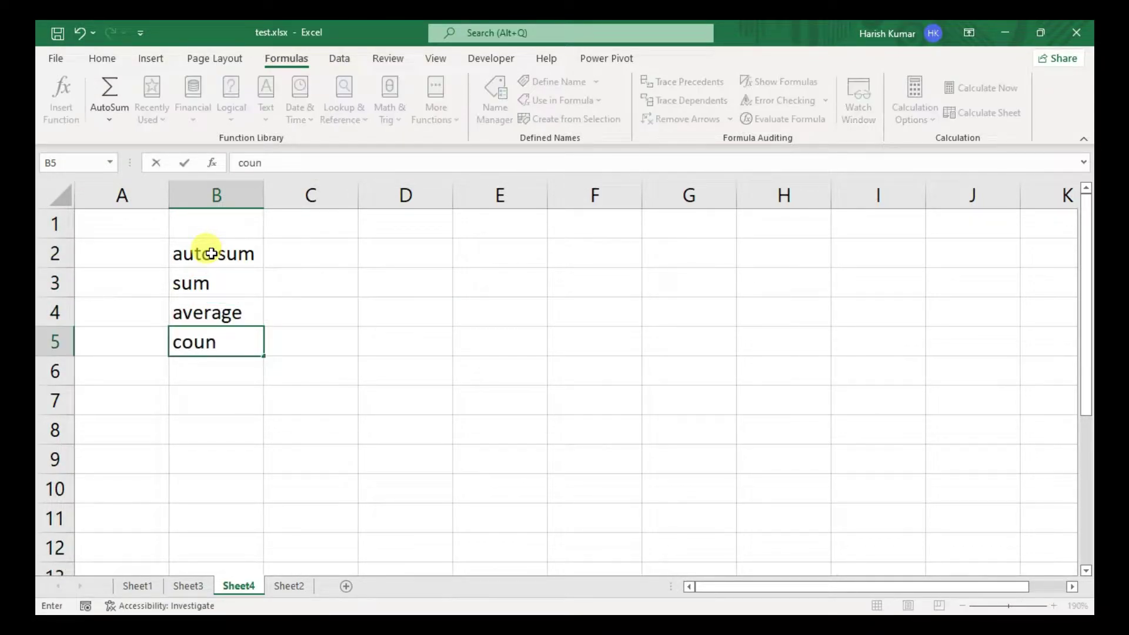
type("t")
key("Return")
- Add counta, max and min in B6:B8, then return to cell C3
type("counta")
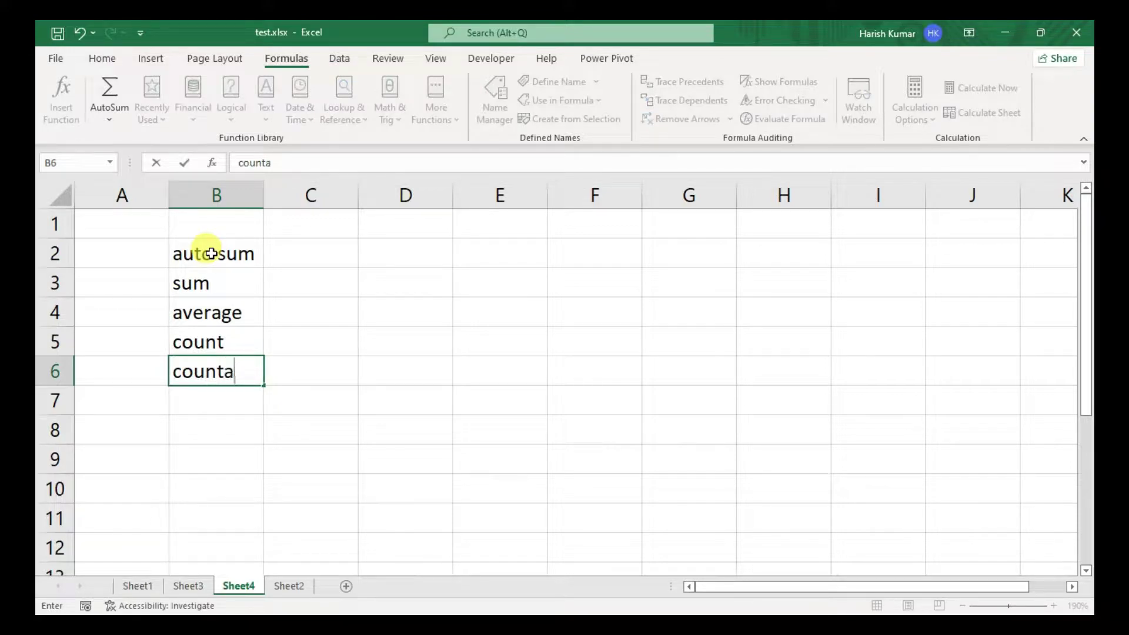
key("Return")
type("max")
key("Return")
type("min")
key("Return")
key("Up")
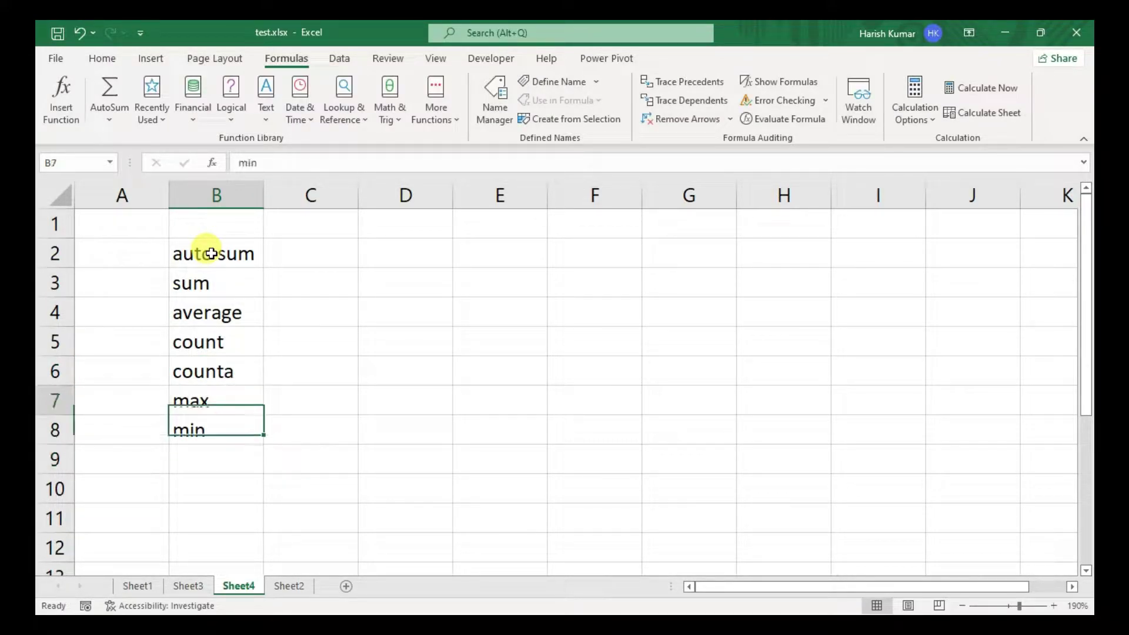
key("Up")
key("Up")
key("Right")
key("Up")
key("Up")
key("Up")
key("Right")
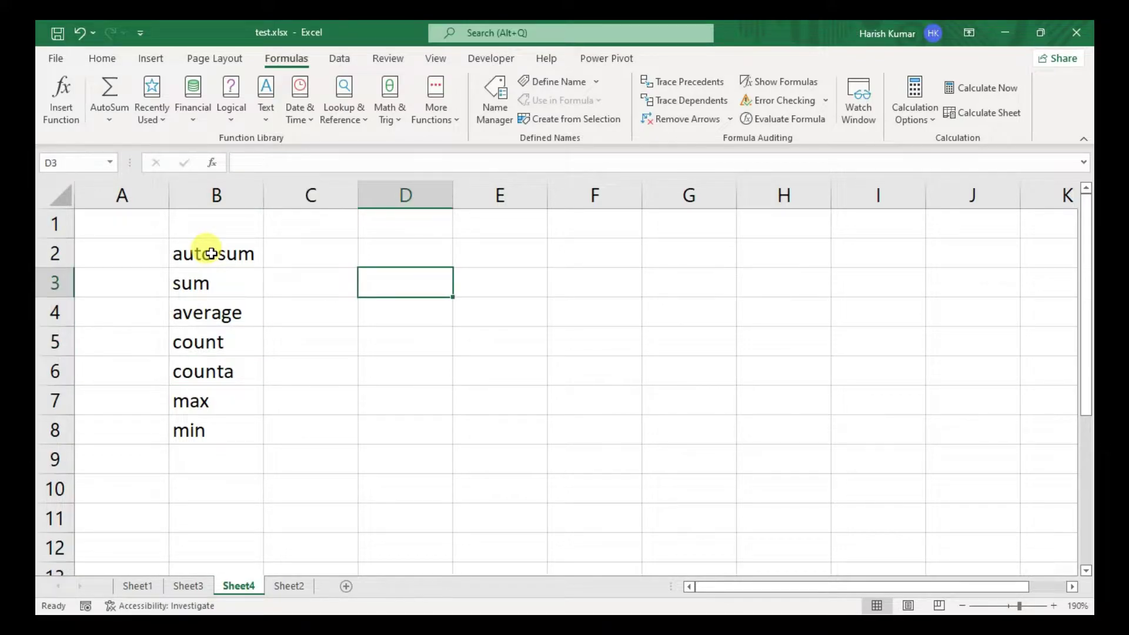
key("Left")
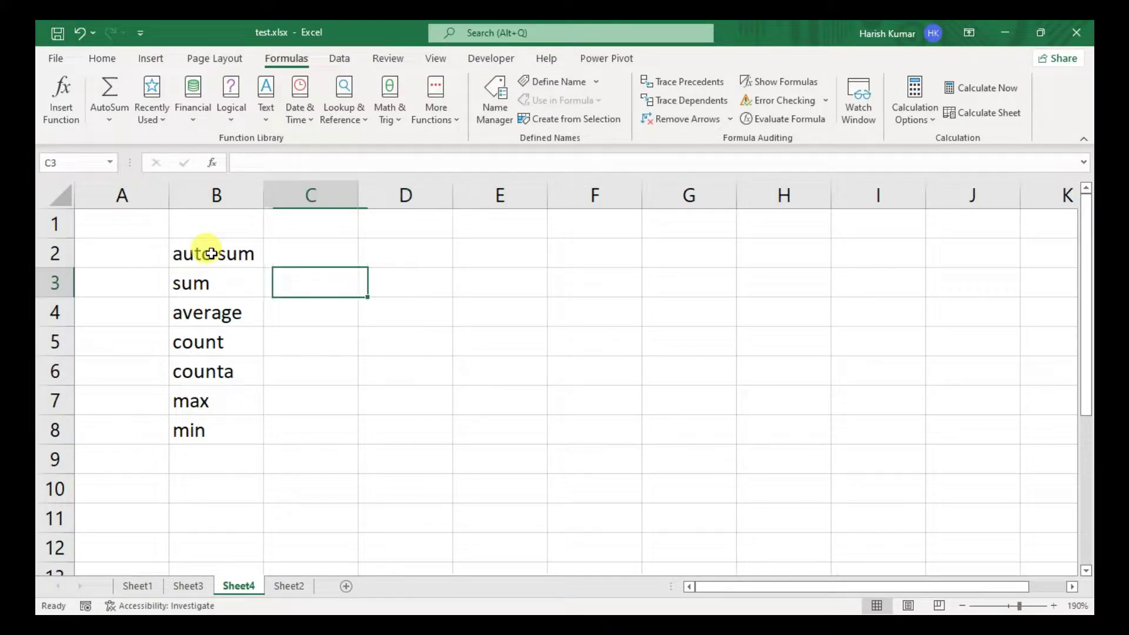
- Enter =SUM(D3,E3) in cell C3
type("=sum")
key("Tab")
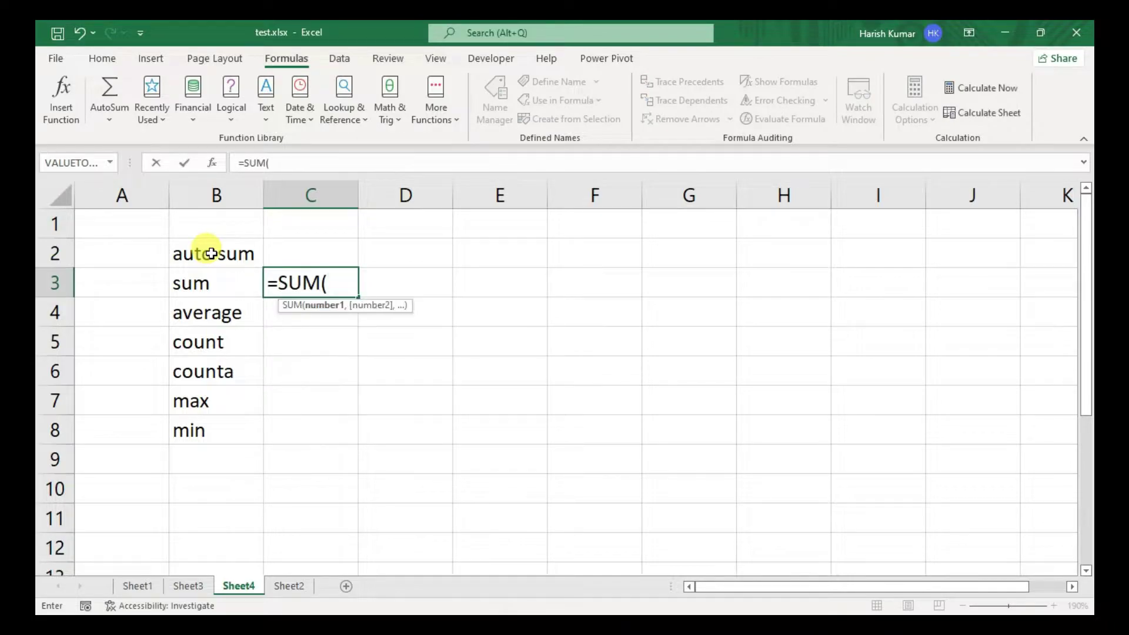
key("Right")
type(",")
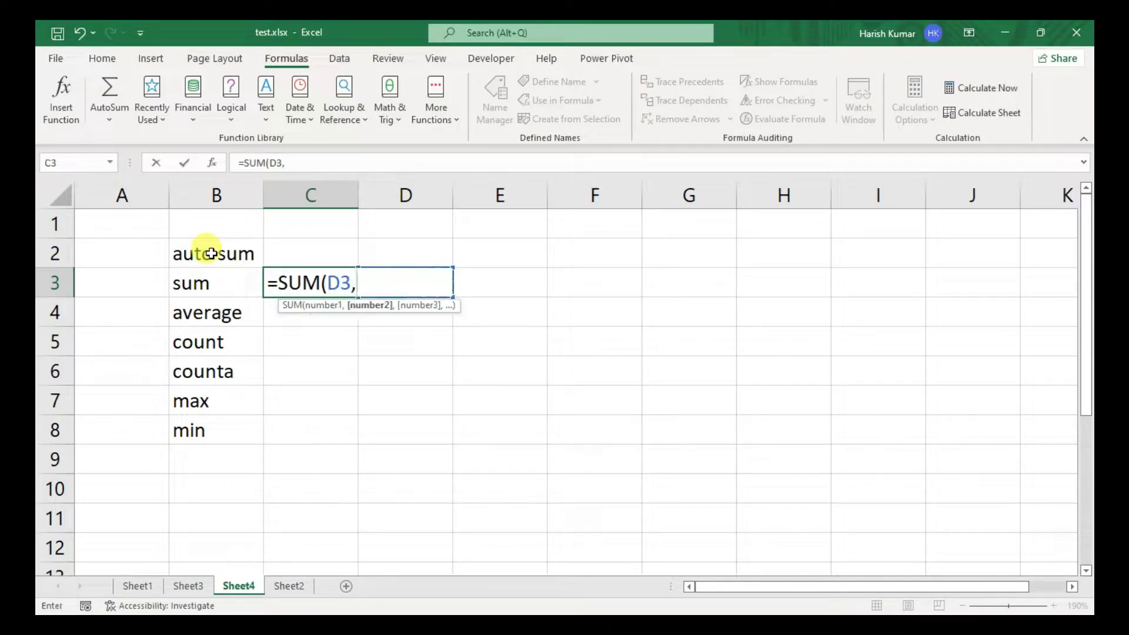
key("Right")
key("Right")
type(")")
key("Return")
- Type 45 in D3 and 65 in E3
key("Up")
key("Right")
type("45")
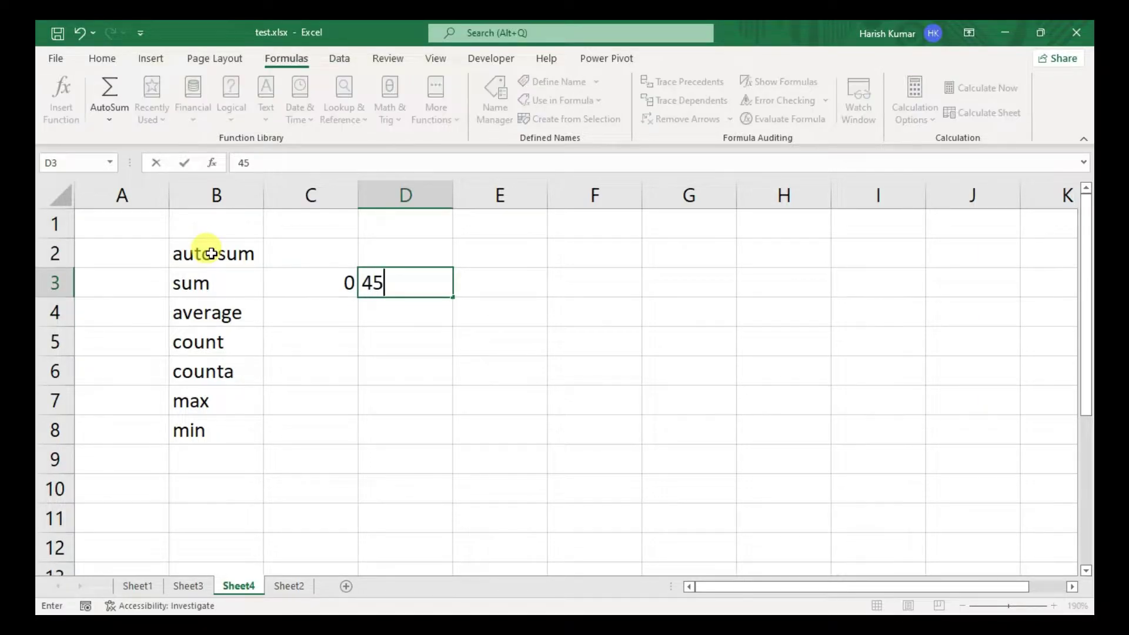
key("Tab")
type("65")
key("Tab")
- Copy 45 and 65 down through D4:E8 with Ctrl+D
key("Left")
key("Left")
key("Left")
key("Left")
key("Right")
key("Down")
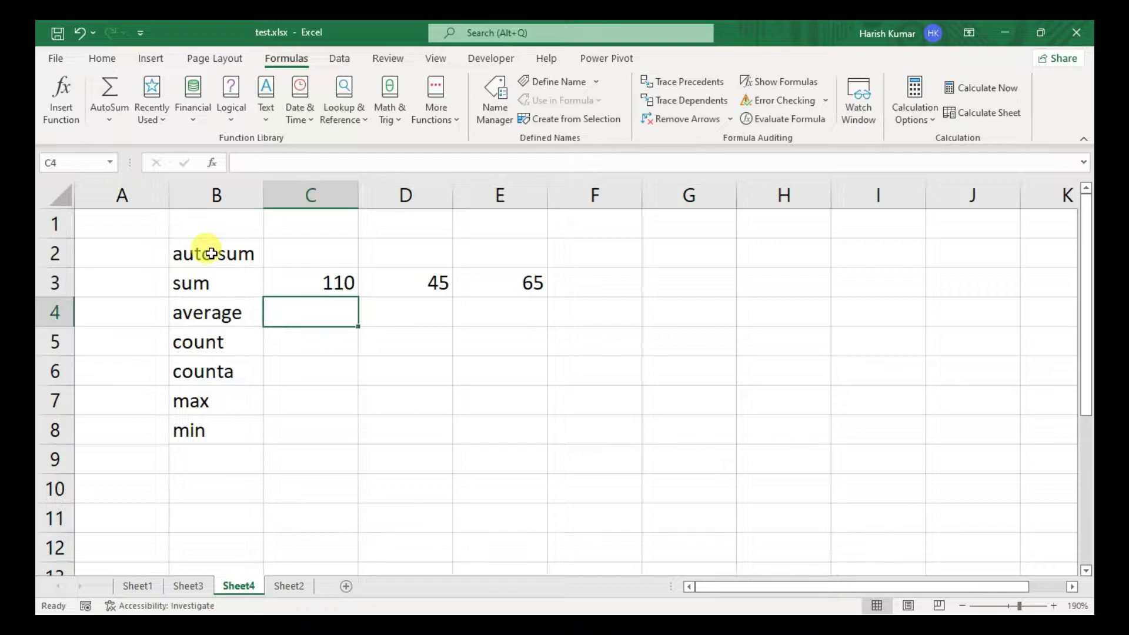
key("Right")
key("shift+Right")
key("shift+Right")
key("shift+Left")
key("ctrl+d")
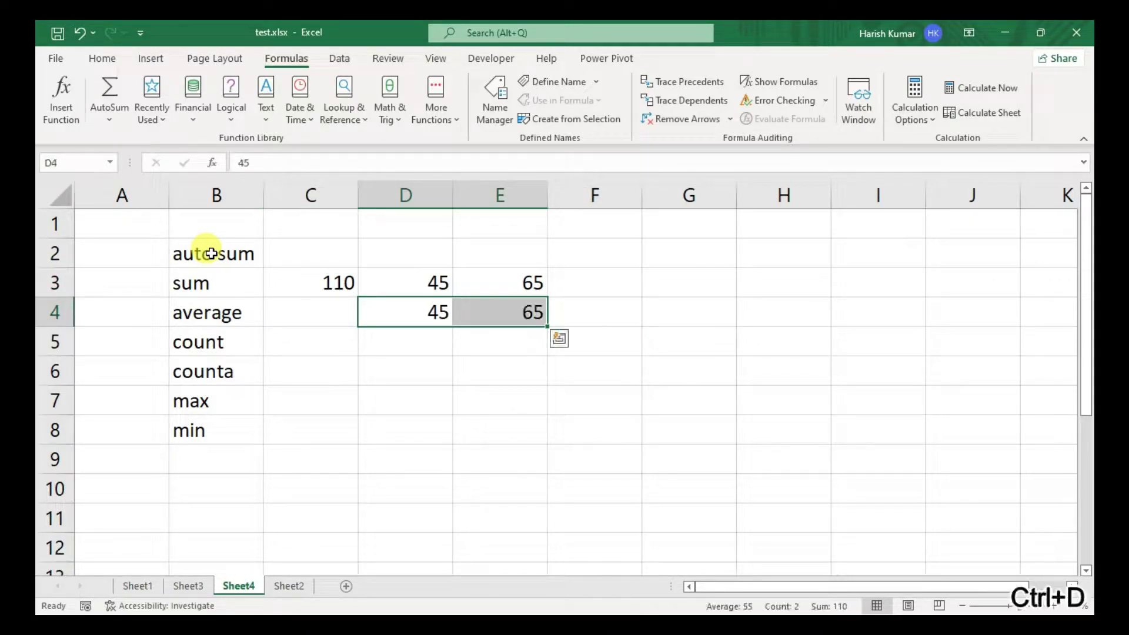
key("shift+Down")
key("shift+Down")
key("shift+Down")
key("shift+Down")
key("ctrl+d")
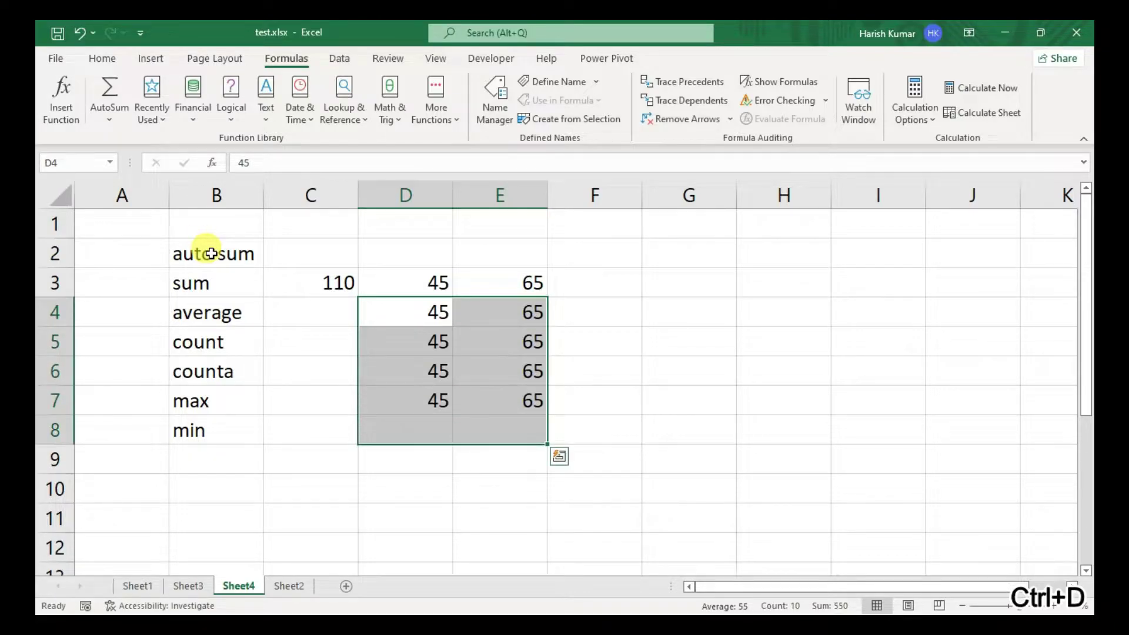
key("Left")
key("Left")
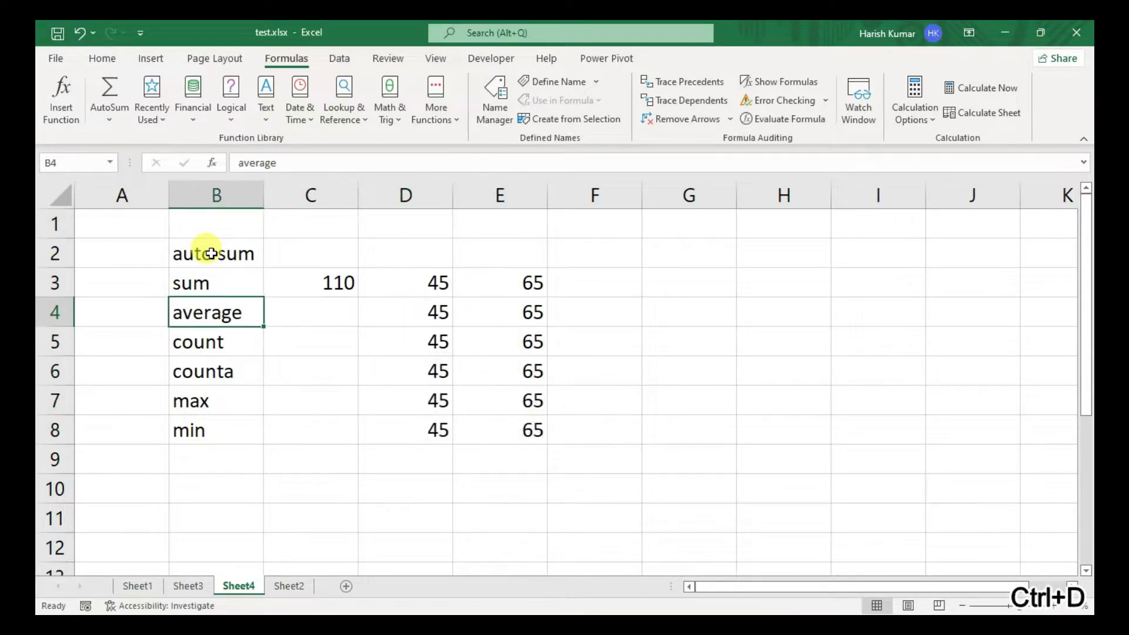
key("Right")
- Enter =AVERAGE(D4:E4) in C4, giving 55
type("=aver")
key("Tab")
key("Right")
key("shift+Right")
type(")")
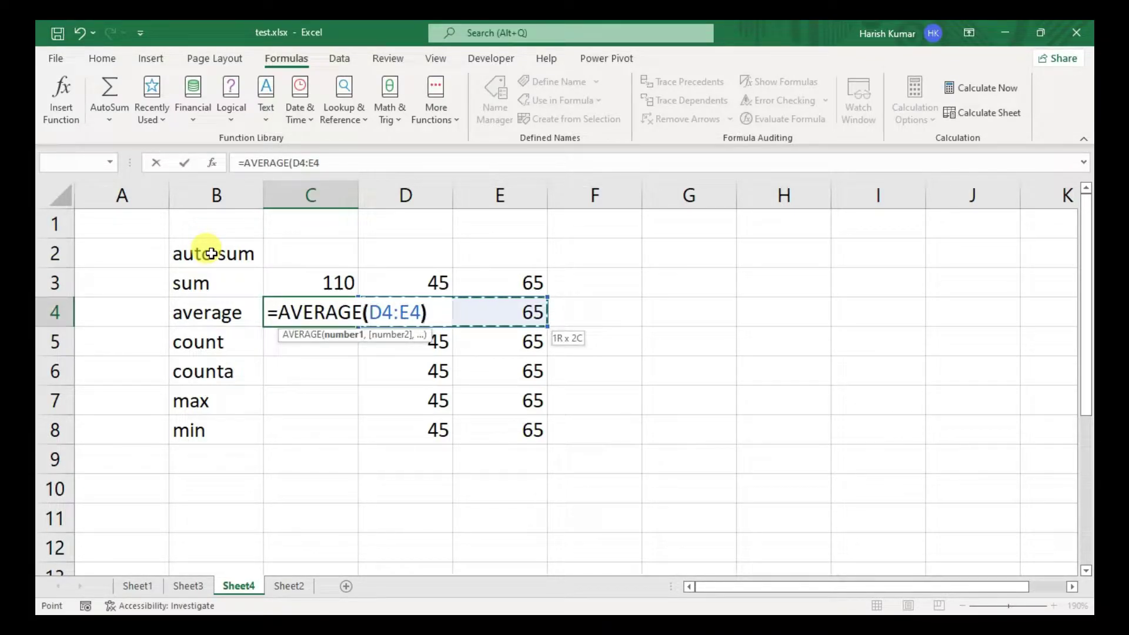
key("Return")
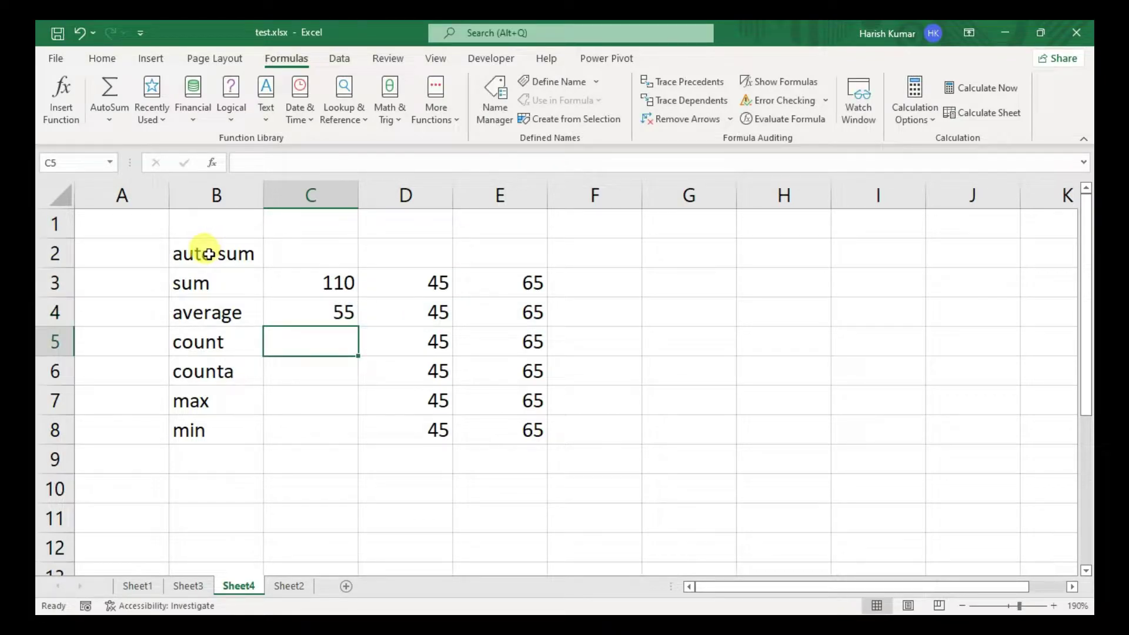
- Enter =COUNT(D5:E5) in C5
type("cou")
key("BackSpace")
key("BackSpace")
type("=c")
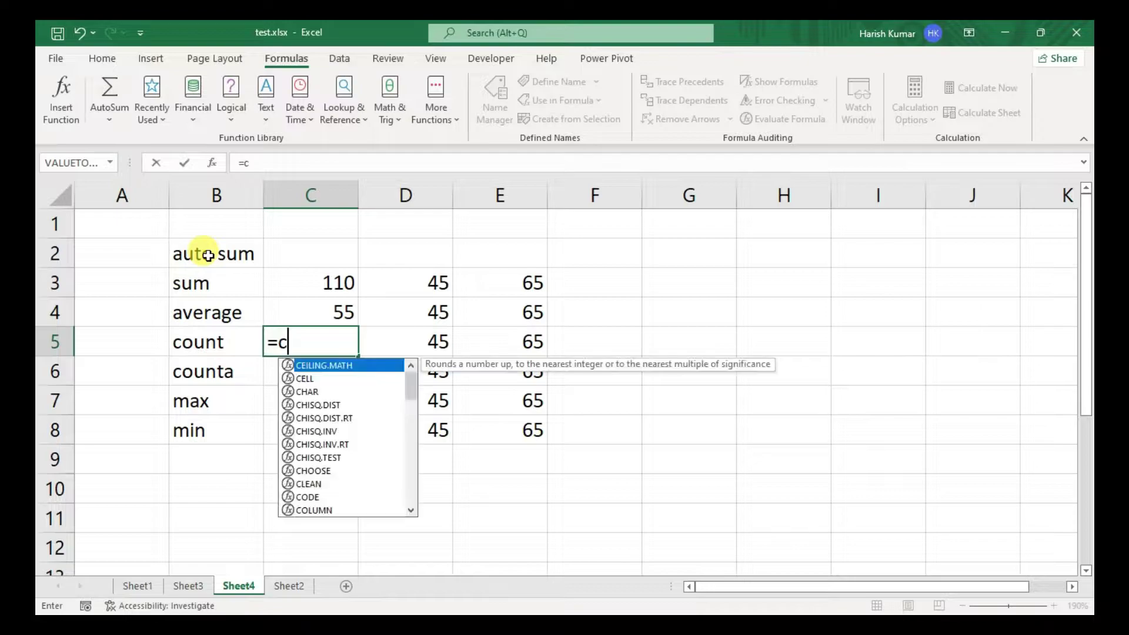
type("ount")
key("Tab")
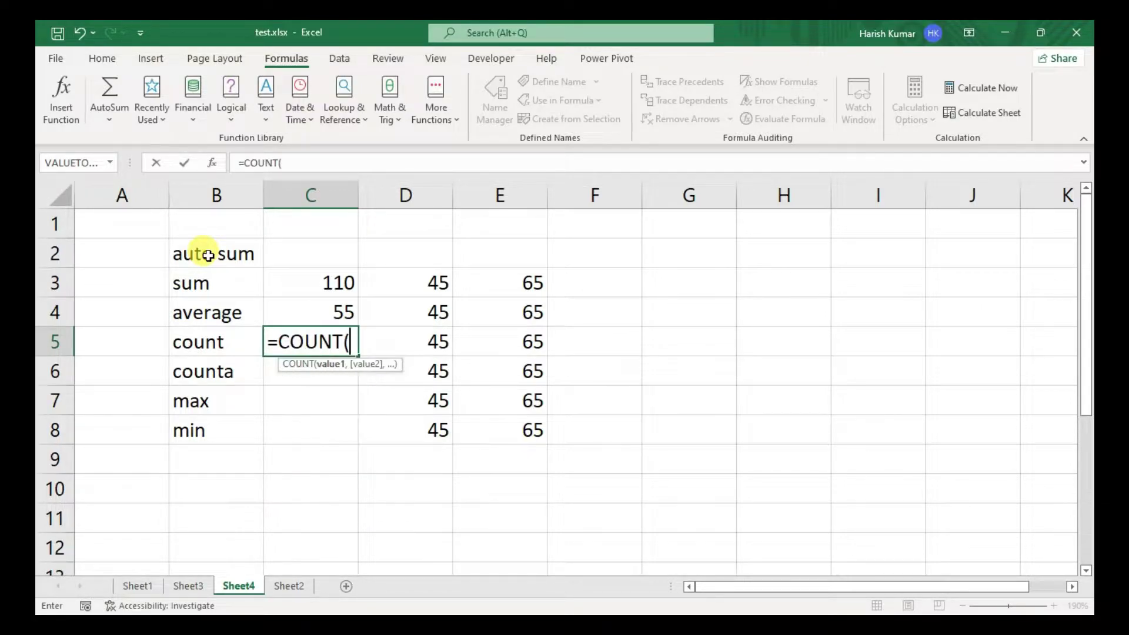
key("Right")
key("shift+Right")
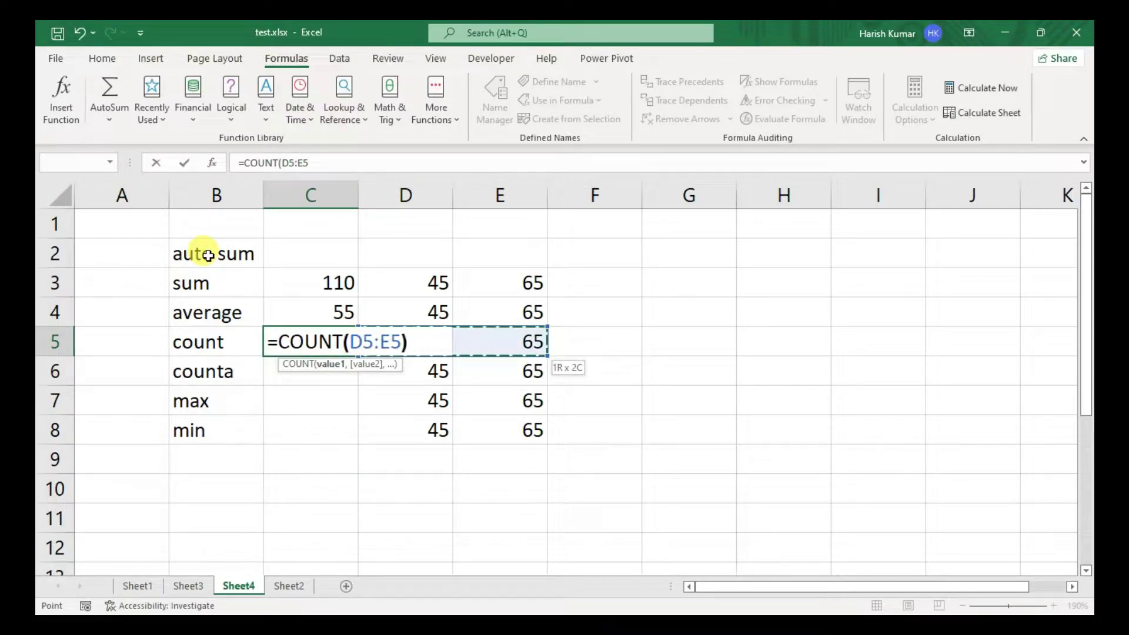
key("Return")
- Overwrite E5 with a text word so C5's count drops to 1
key("Up")
key("Right")
key("Right")
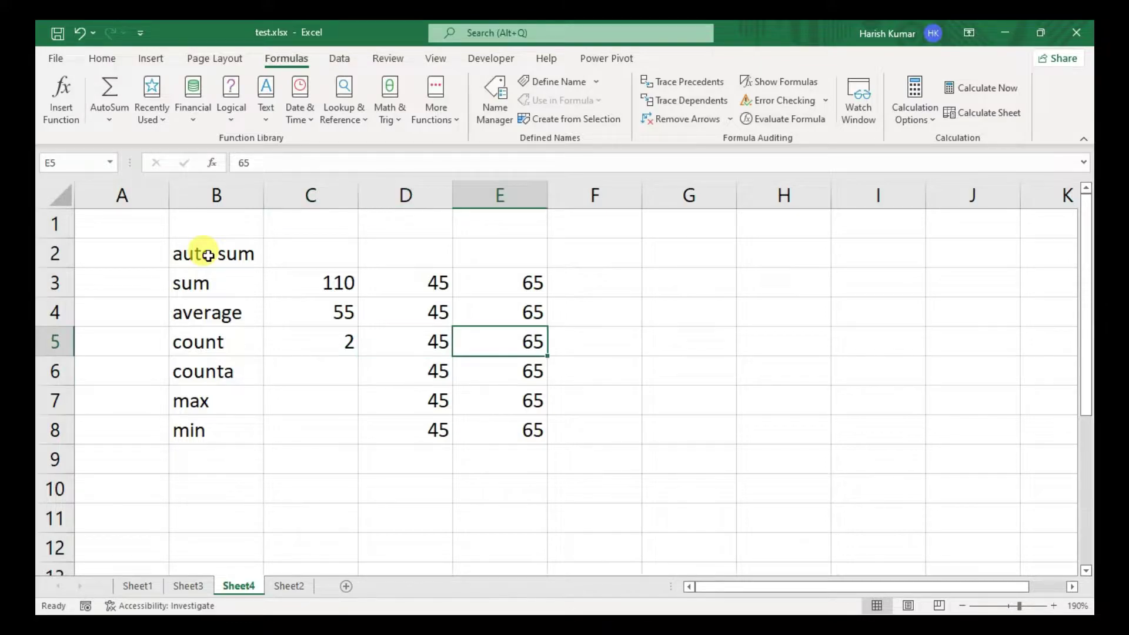
type("harish")
key("Return")
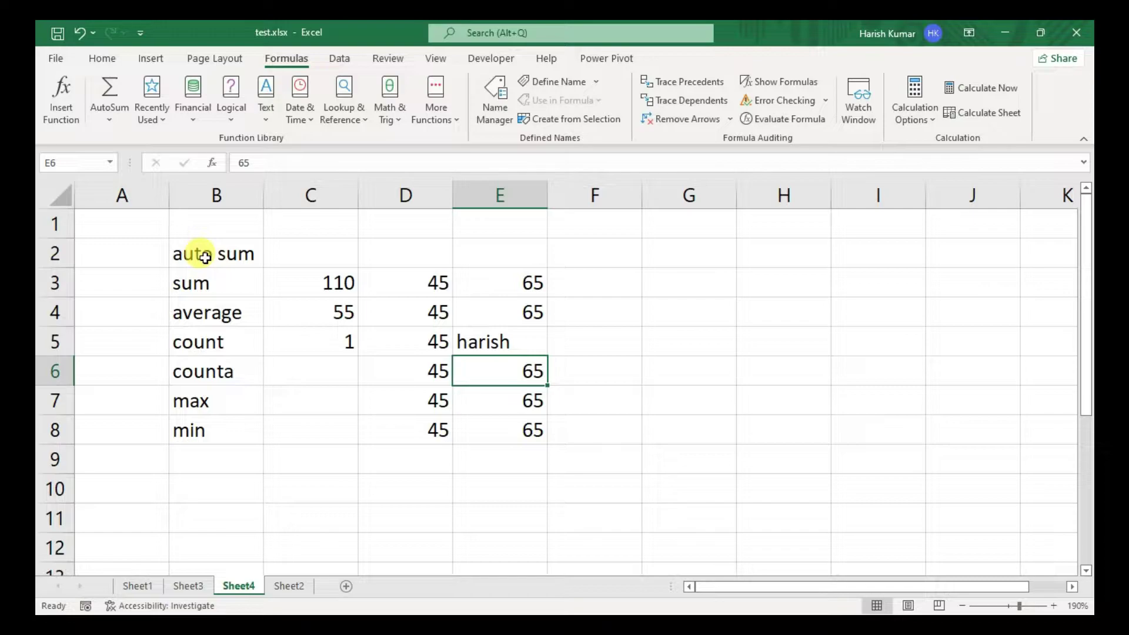
key("Left")
key("Left")
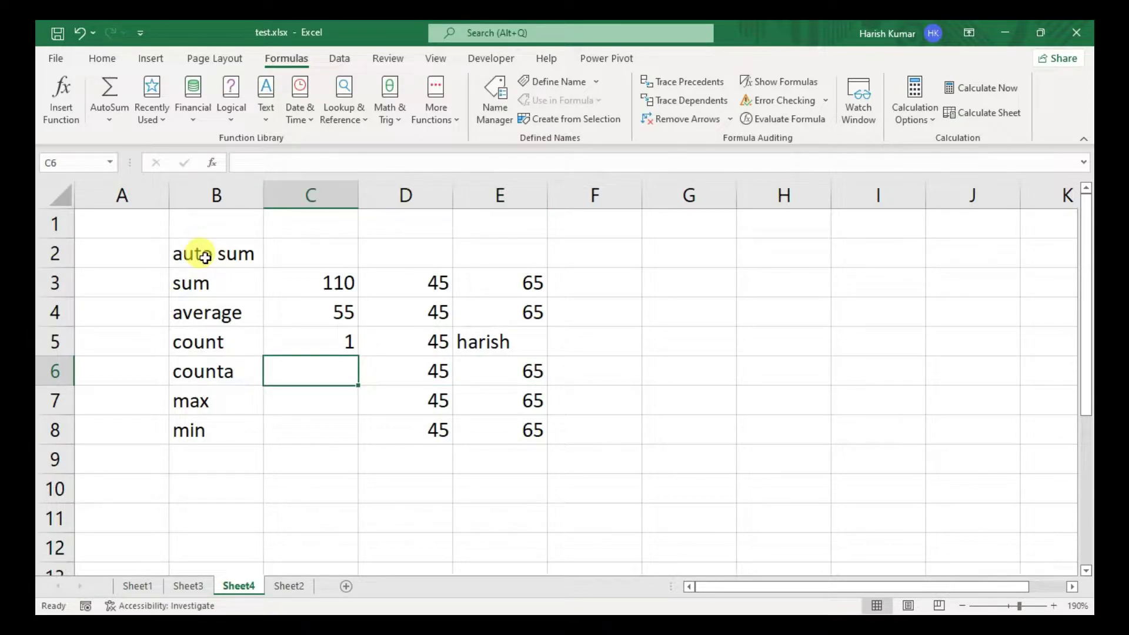
- Enter =COUNTA(D6:E6) in cell C6
type("=counta")
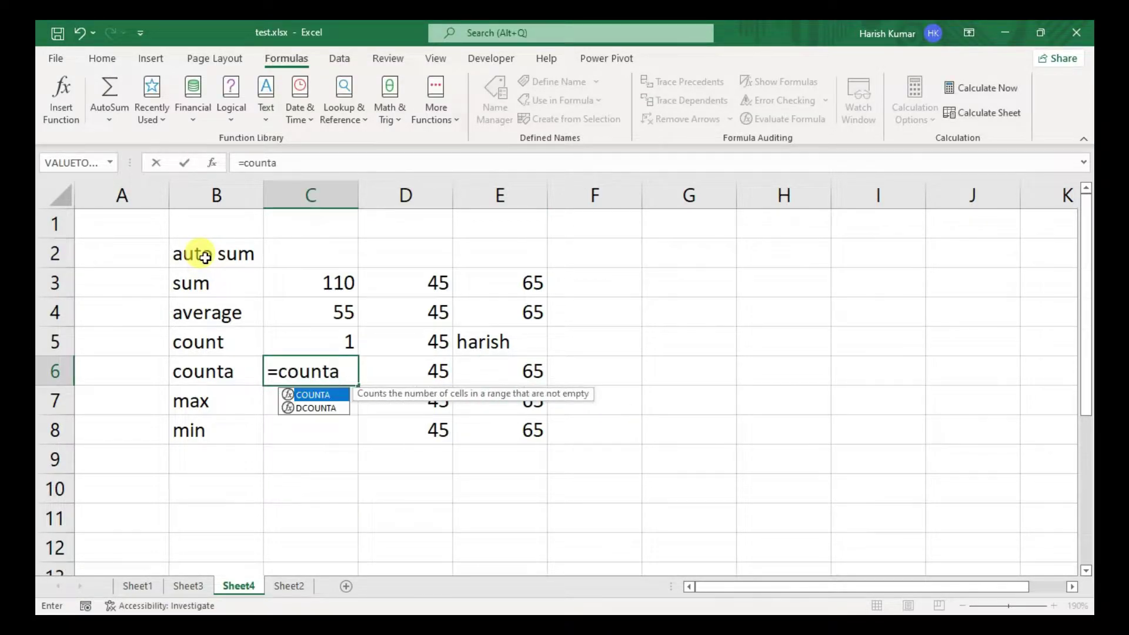
key("Tab")
key("Right")
key("shift+Right")
type(")")
key("Return")
- Replace D6 with a text word and E6 with 78
key("Up")
key("Right")
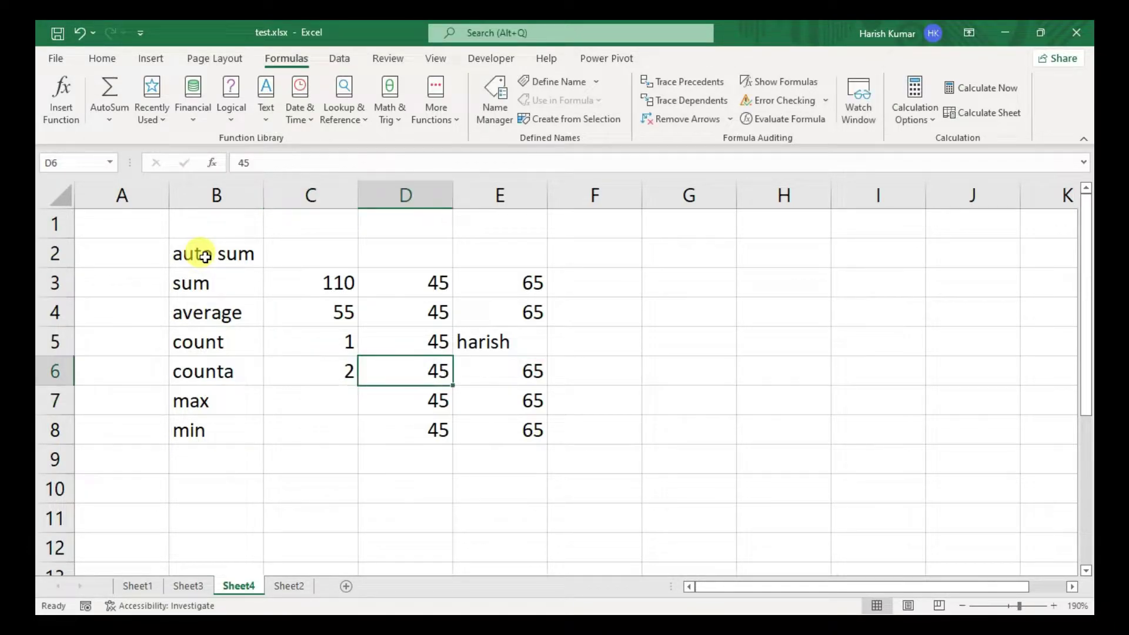
key("Delete")
key("Right")
key("Delete")
key("Left")
type("harish")
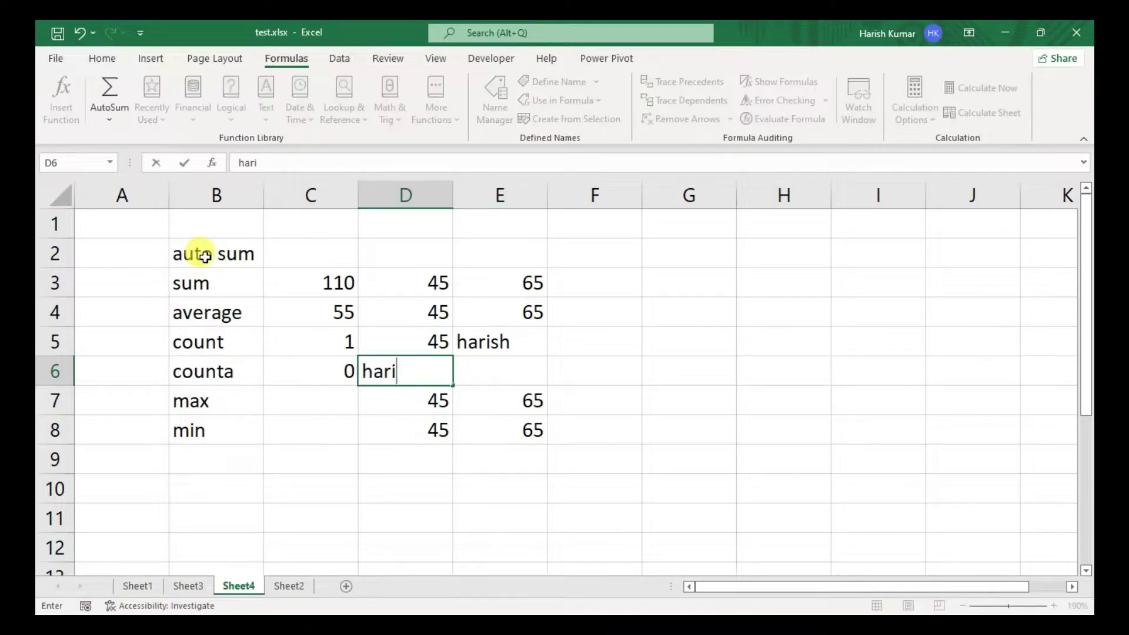
key("Tab")
type("78")
key("Tab")
key("Return")
- Enter =MAX(D7:E7) in C7, returning 65
key("Left")
key("Left")
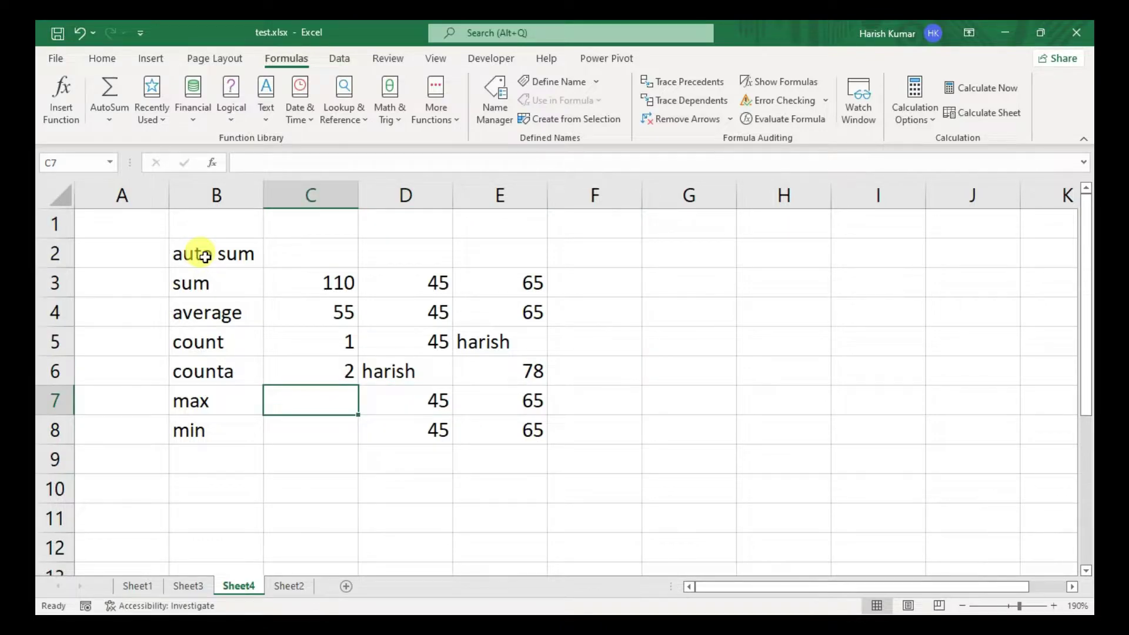
type("-")
key("Escape")
type("=")
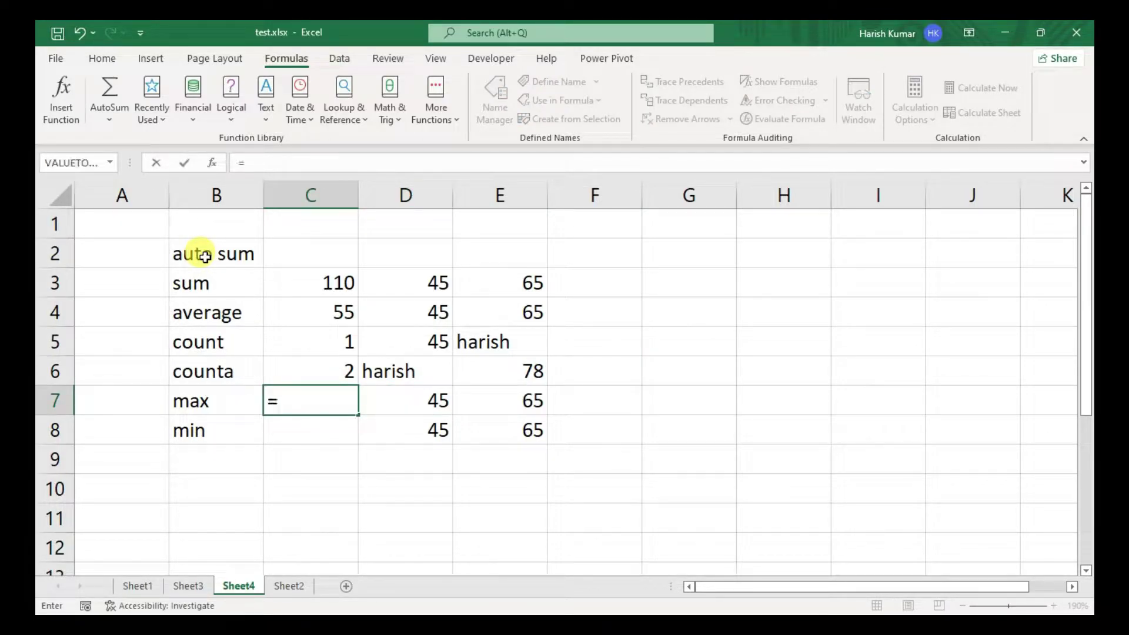
type("max")
key("Tab")
key("Right")
key("shift+Right")
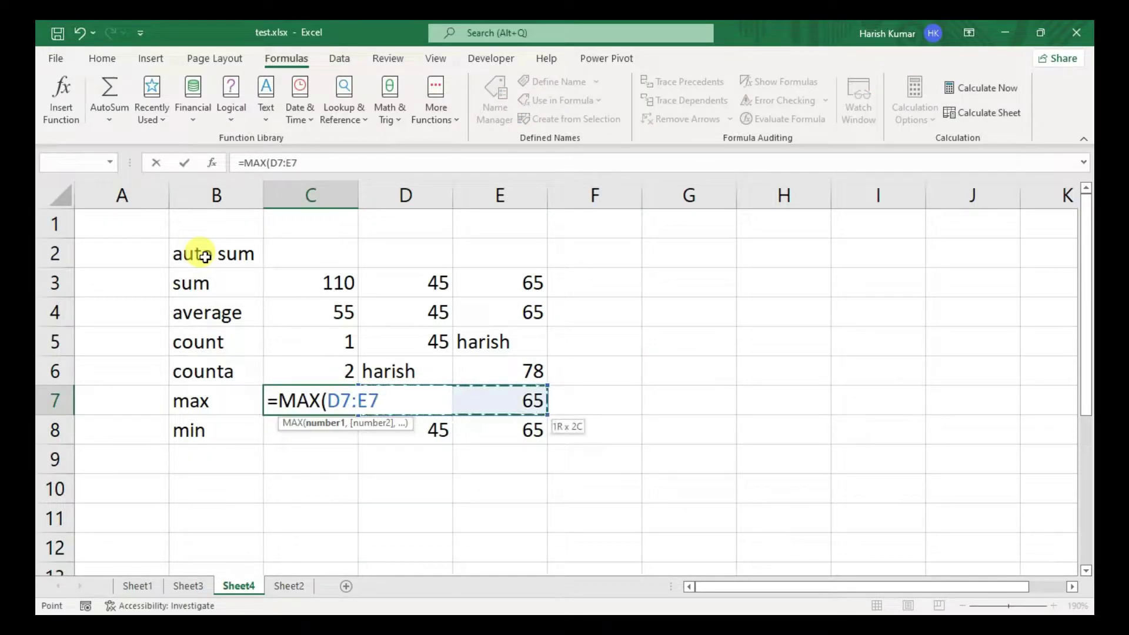
key("Return")
- Enter =MIN(D8:E8) in cell C8
key("Up")
key("Down")
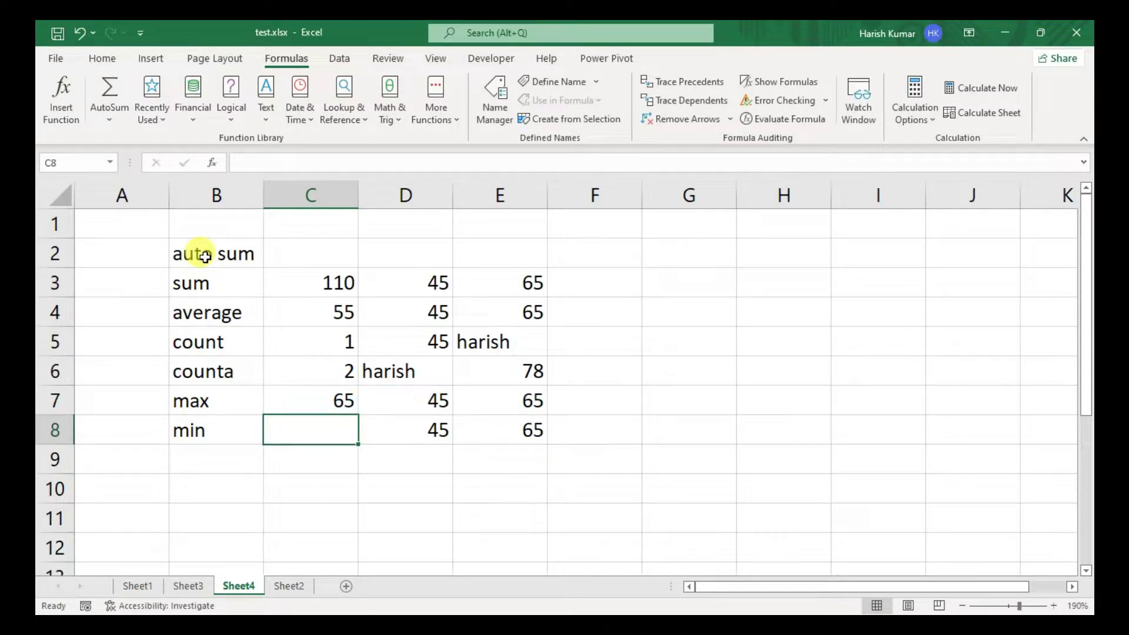
type("=mi")
key("Tab")
key("Right")
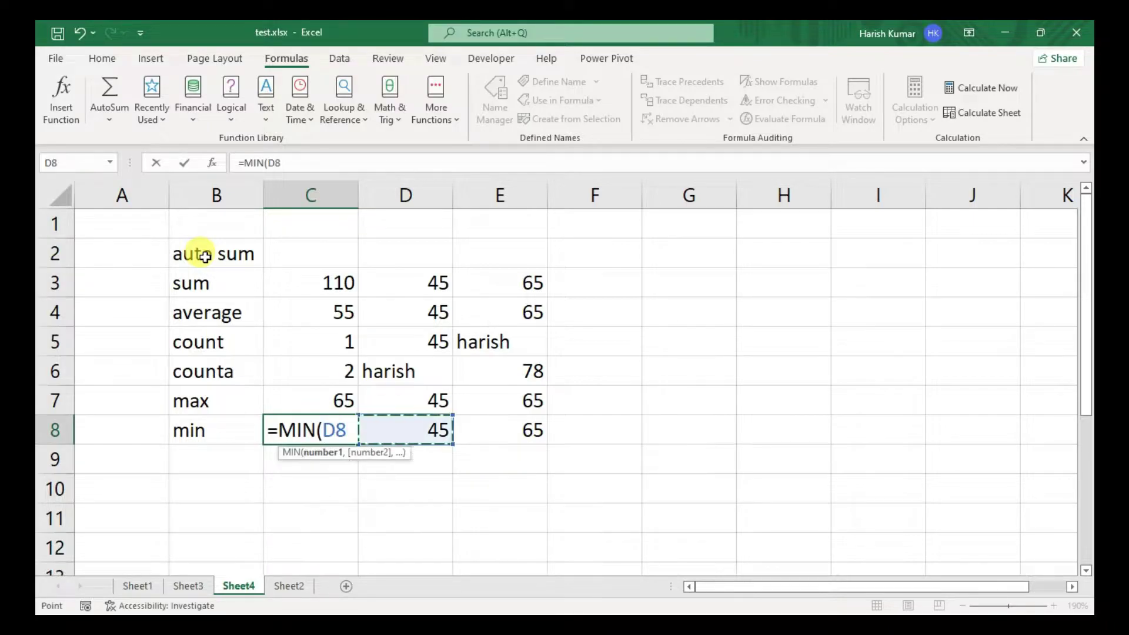
key("shift+Right")
type(")")
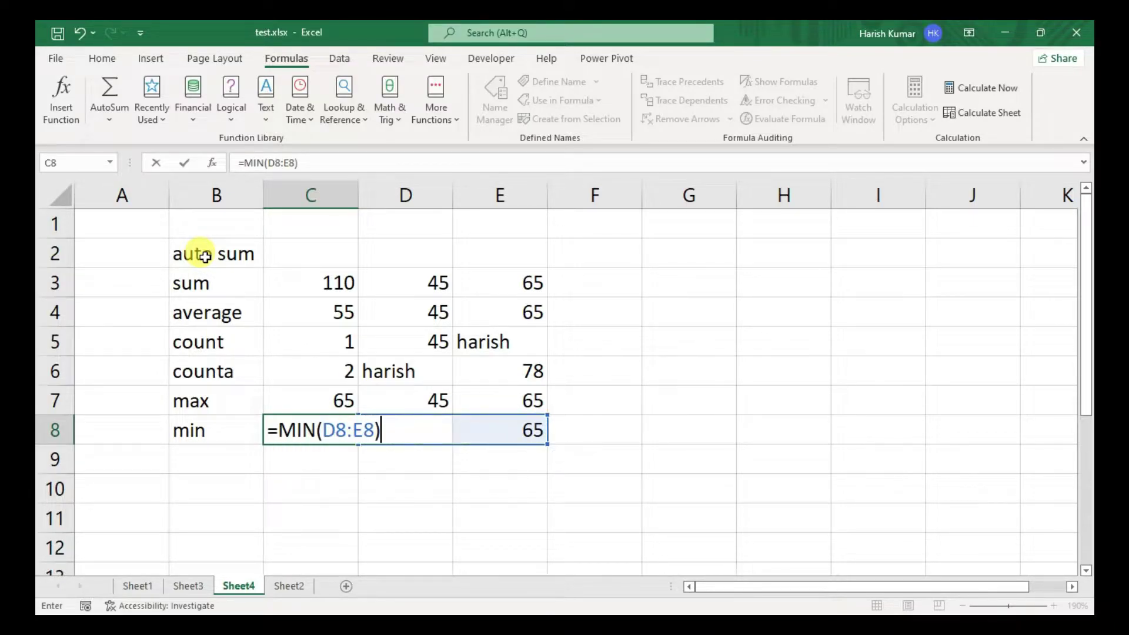
key("Return")
- Select the B2:E8 table, then move to cell G2 with columns F–P in view
left_click_drag(194, 252, 512, 435)
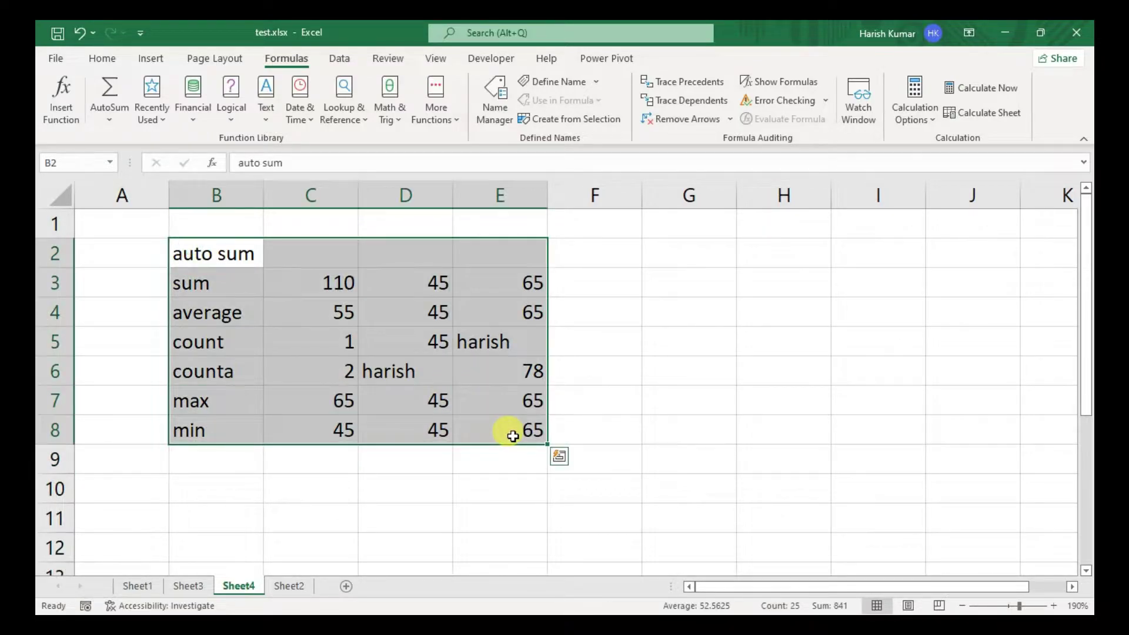
key("alt+h")
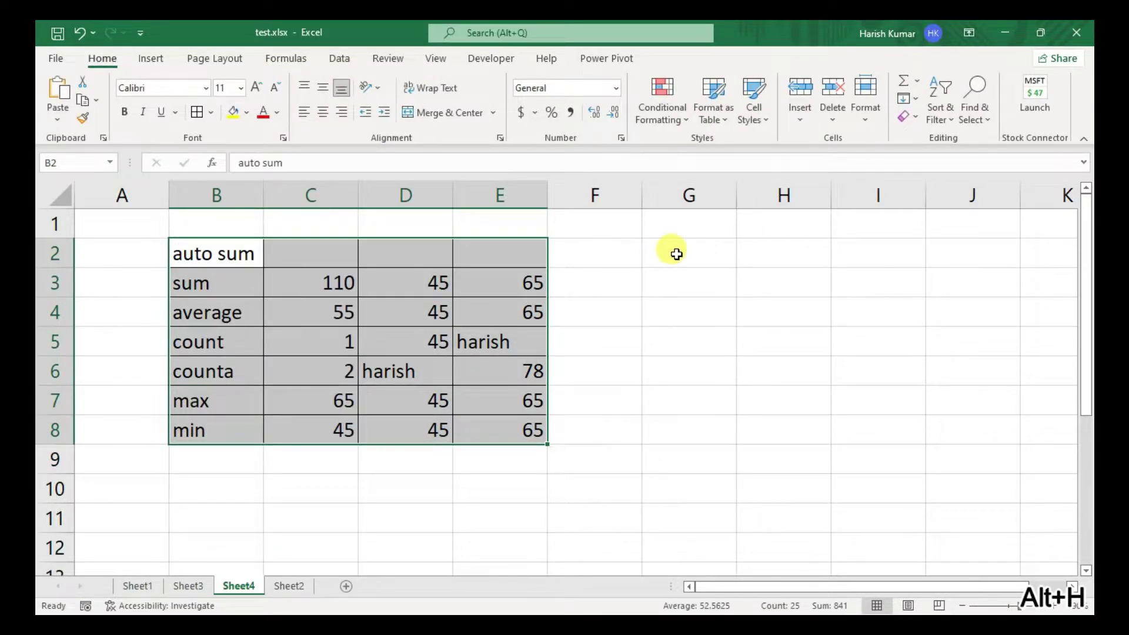
left_click(669, 251)
key("Page_Down")
key("Page_Down")
key("Page_Up")
key("Page_Up")
key("Right")
key("Right")
key("Right")
key("Right")
key("Right")
key("Right")
key("Right")
key("Right")
key("Left")
key("Left")
key("Left")
key("Left")
key("Left")
key("Left")
key("Left")
key("Left")
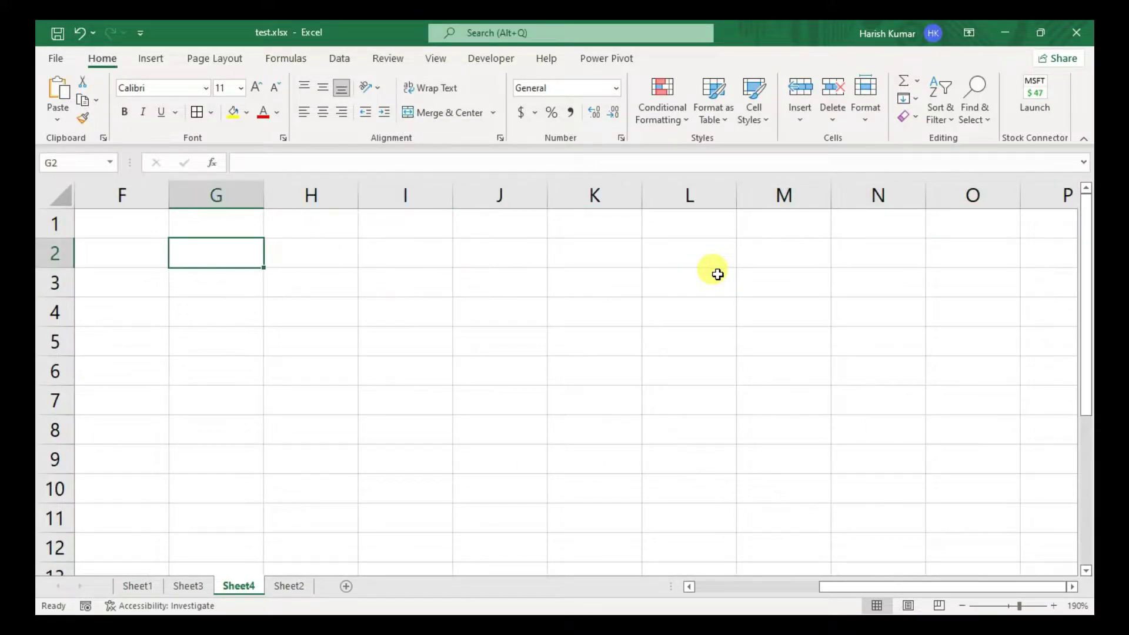
- Enter the heading 'text function' in cell G2
type("text function")
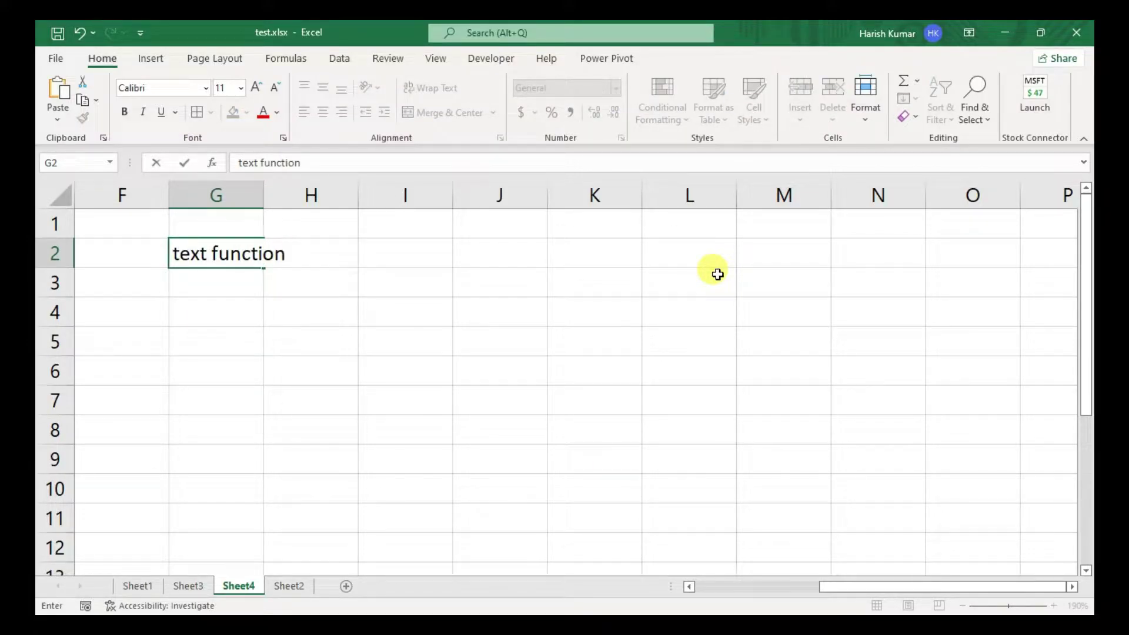
key("Return")
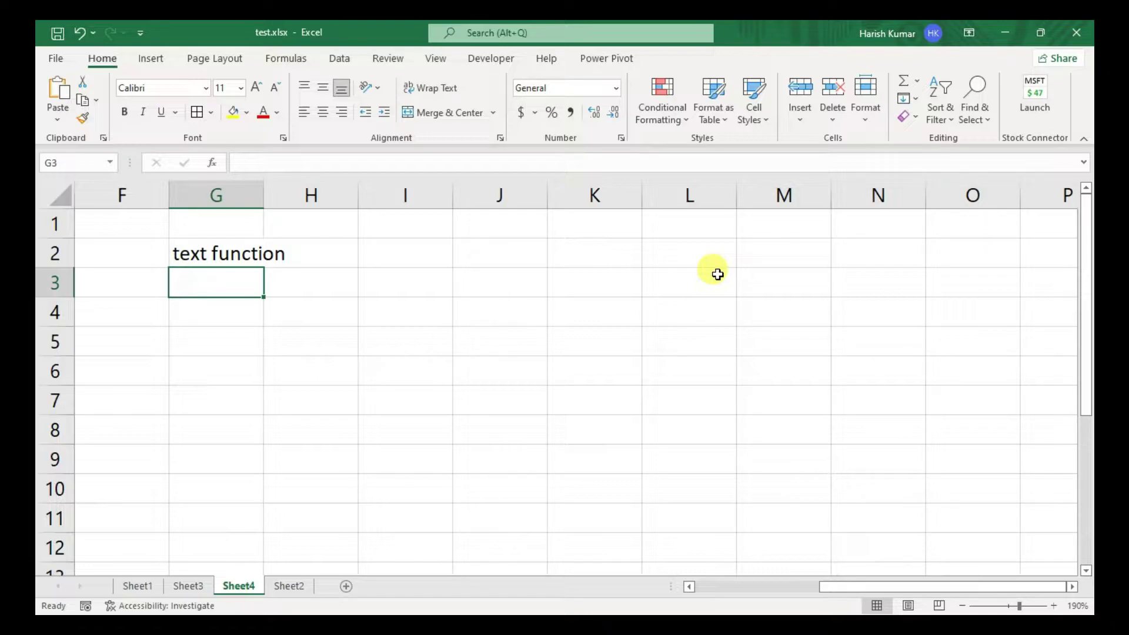
left_click(298, 62)
- Browse the Text function list, inserting FIXED and then cancelling it
left_click(263, 118)
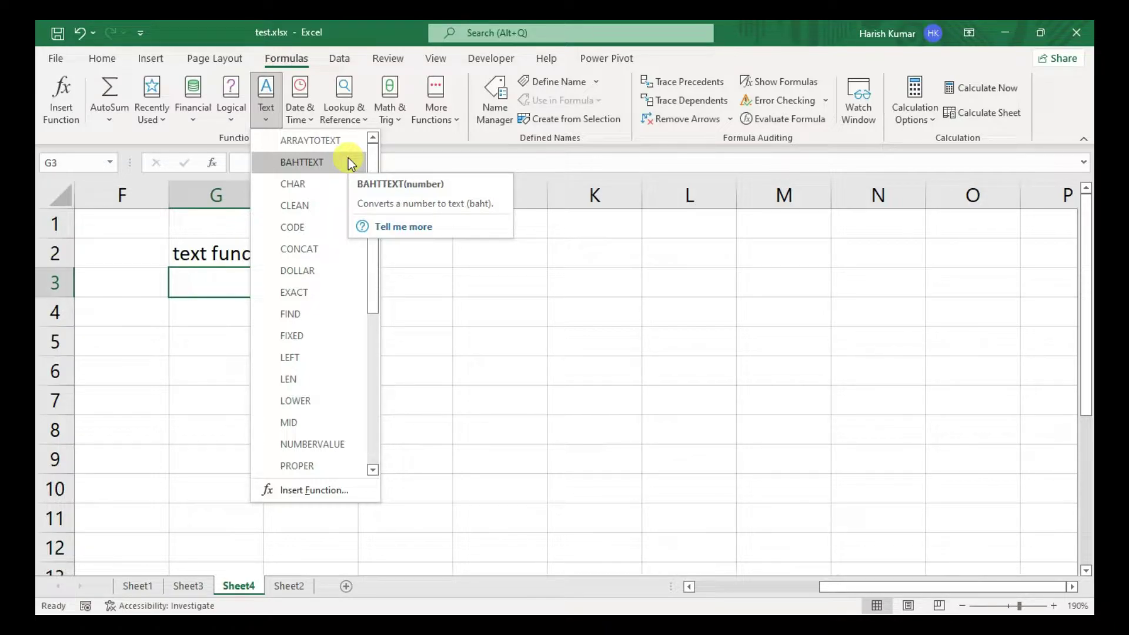
left_click(288, 337)
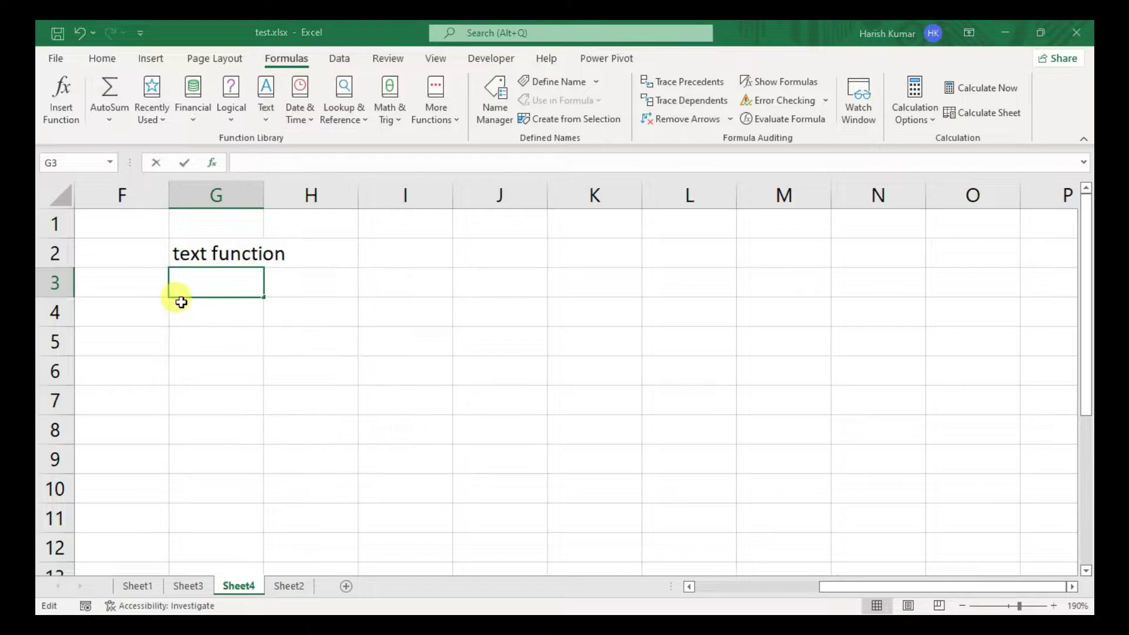
left_click(861, 264)
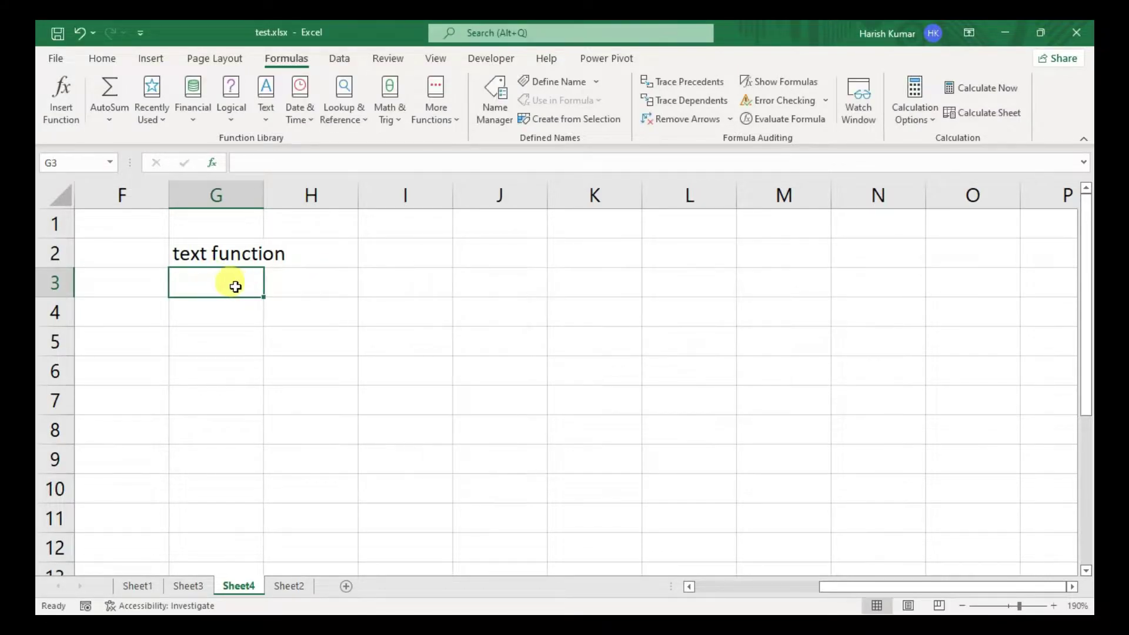
- Label G3 'bahttext', put 45 in H3 and =BAHTTEXT(H3) in I3
type("bahttext")
key("Tab")
type("45")
key("Tab")
type("=")
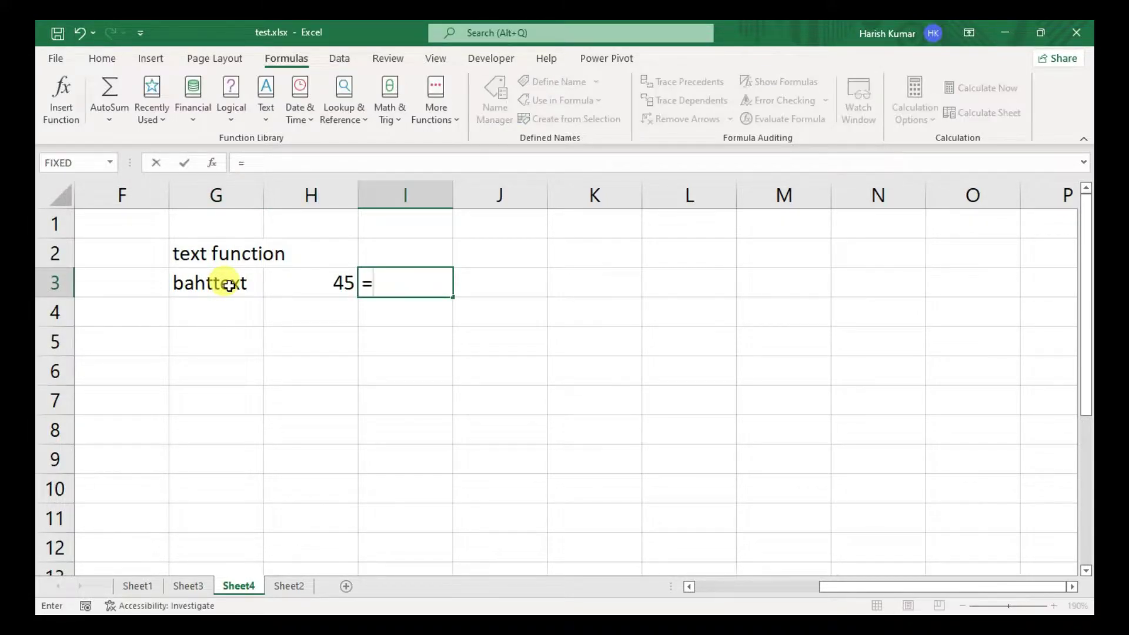
type("baht")
key("Tab")
key("Left")
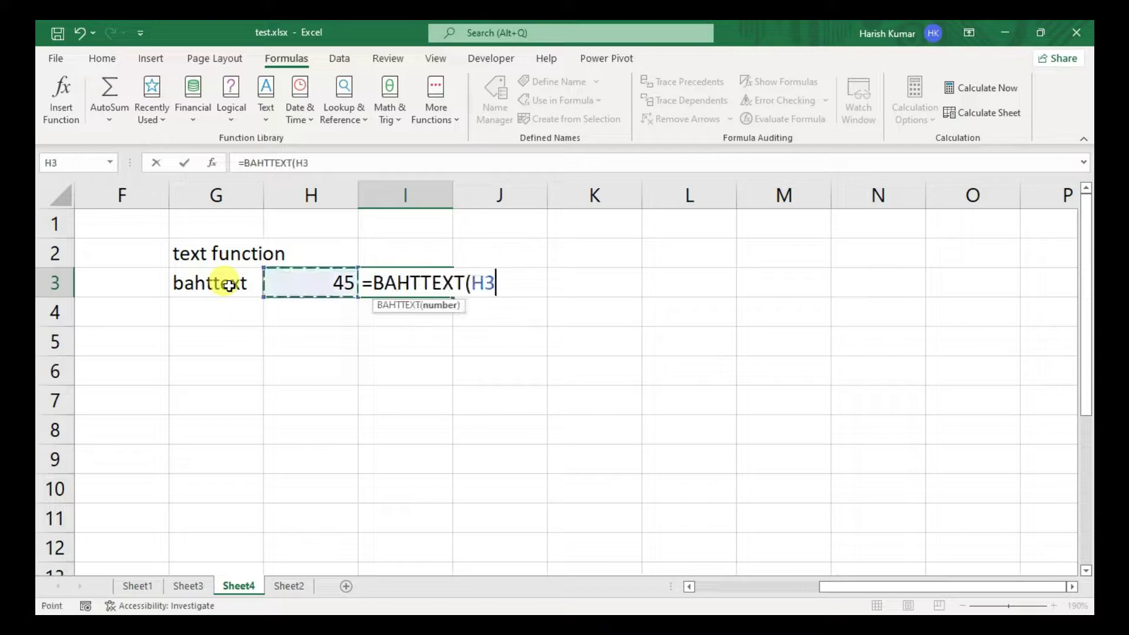
key("Return")
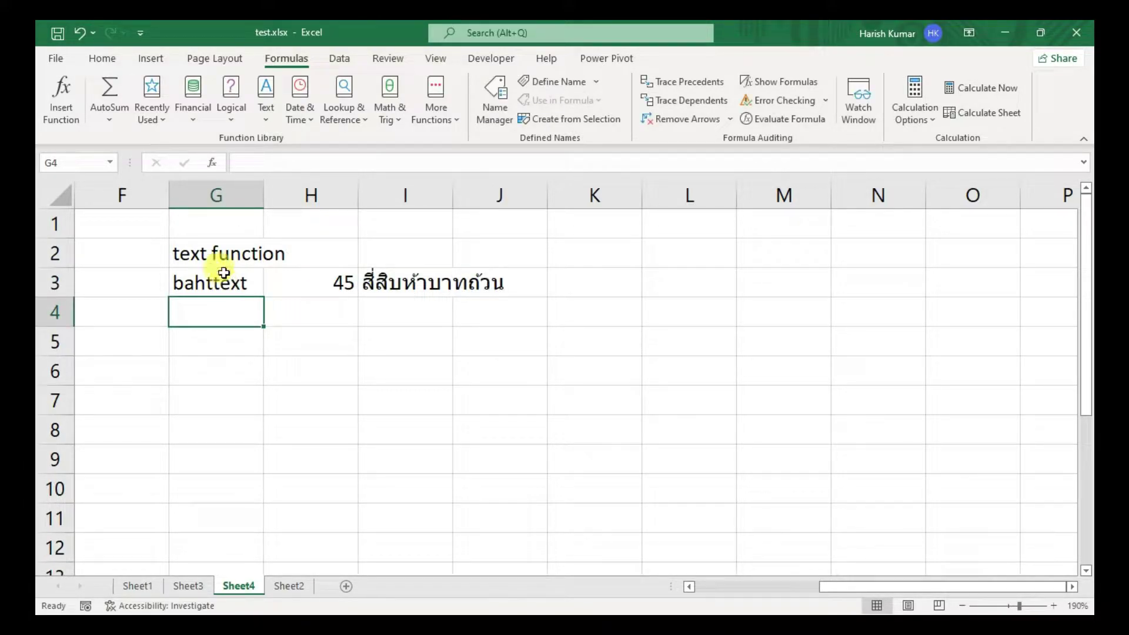
- After glancing at the Text function list, enter char, code and clean in G4, G5 and G6
left_click(267, 115)
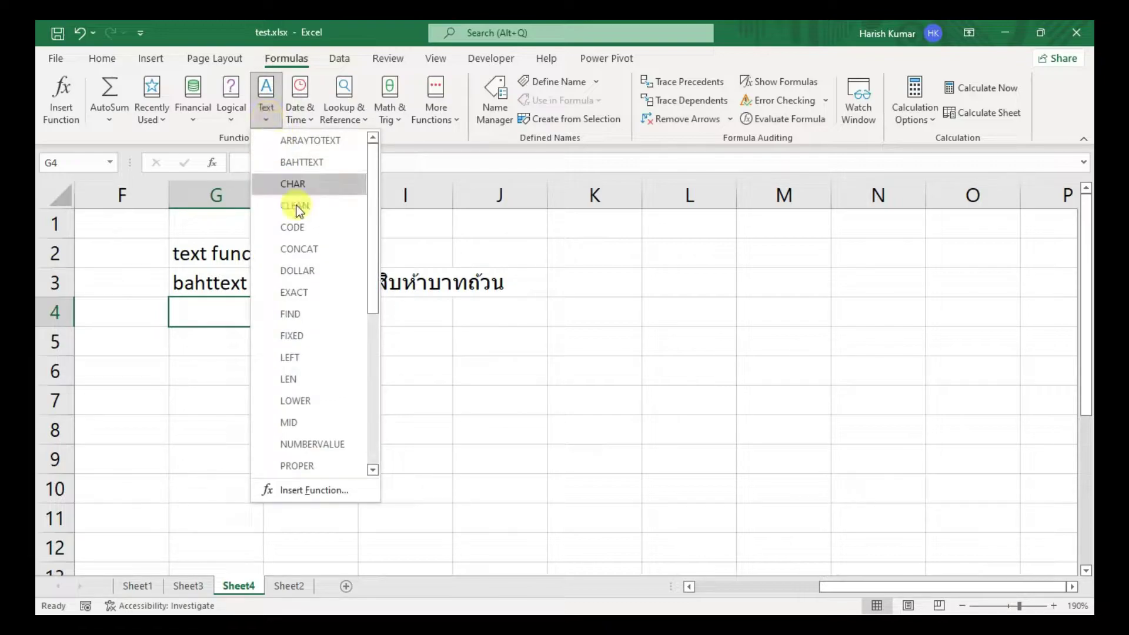
left_click(206, 305)
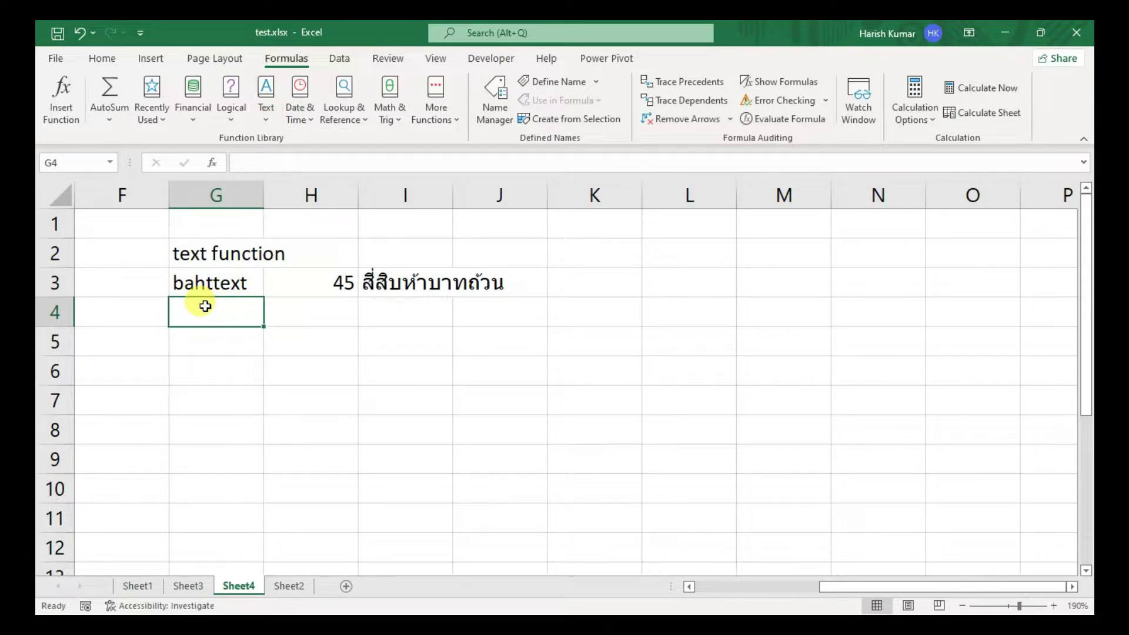
type("char")
key("Return")
type("cod")
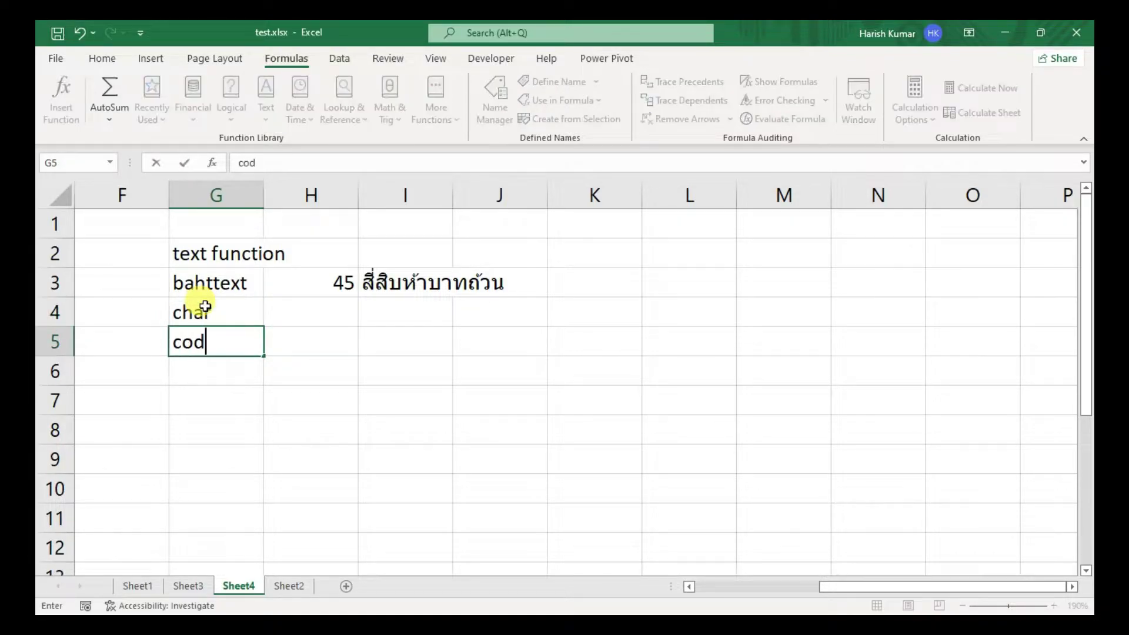
type("e")
key("Return")
type("clean")
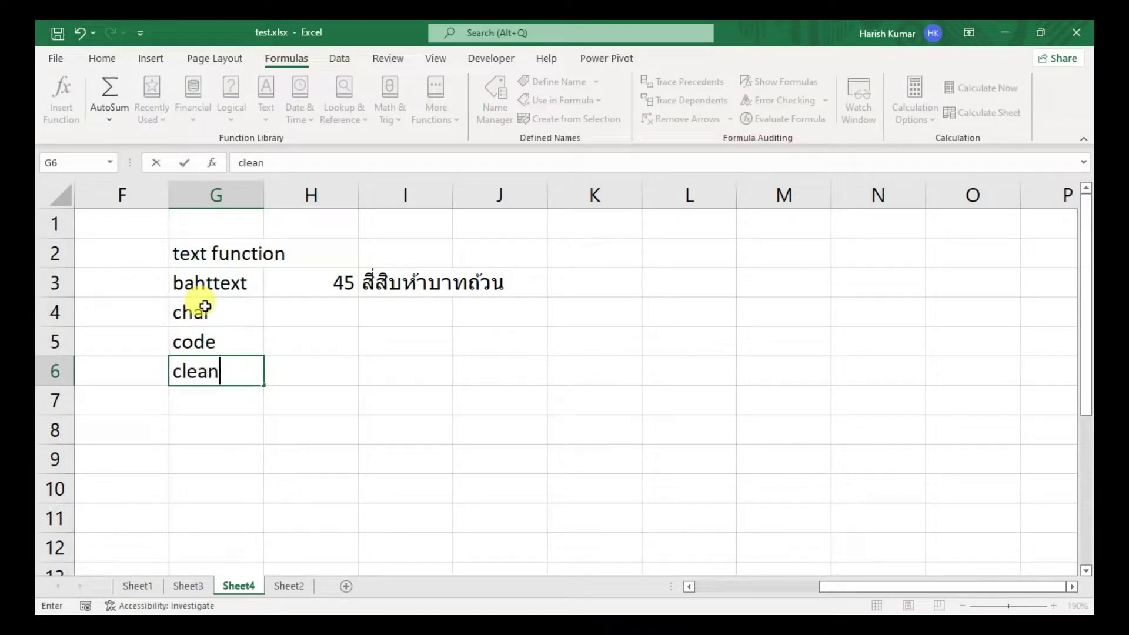
key("Return")
key("Up")
key("Up")
key("Up")
key("Right")
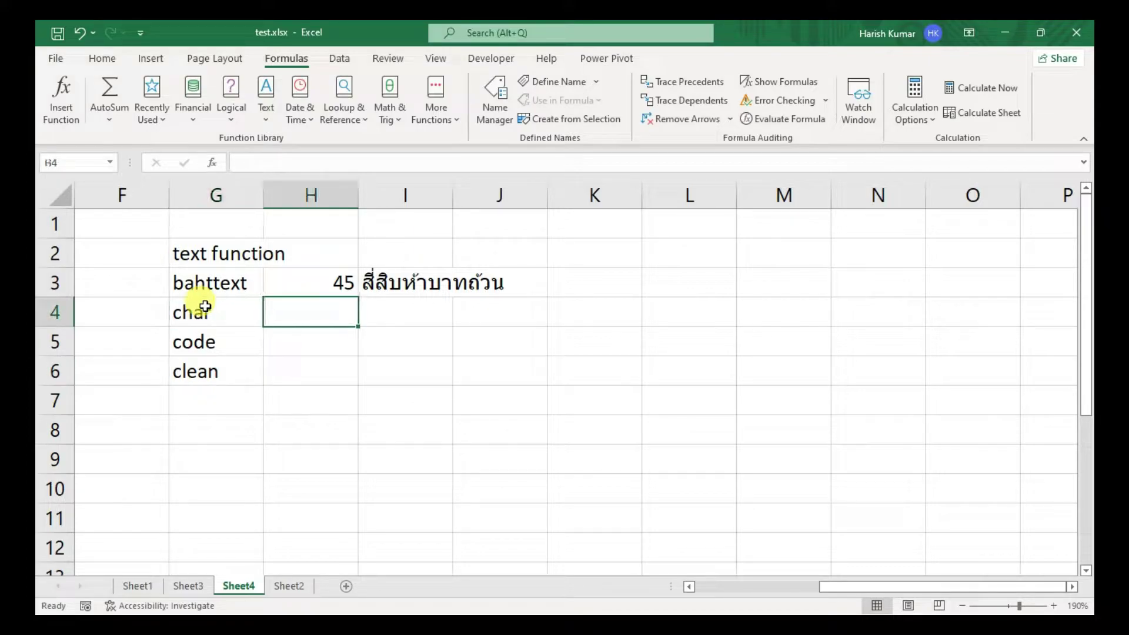
- Enter 65 in H4 and the formula =CHAR(H4) in I4
left_click(404, 317)
type("=char")
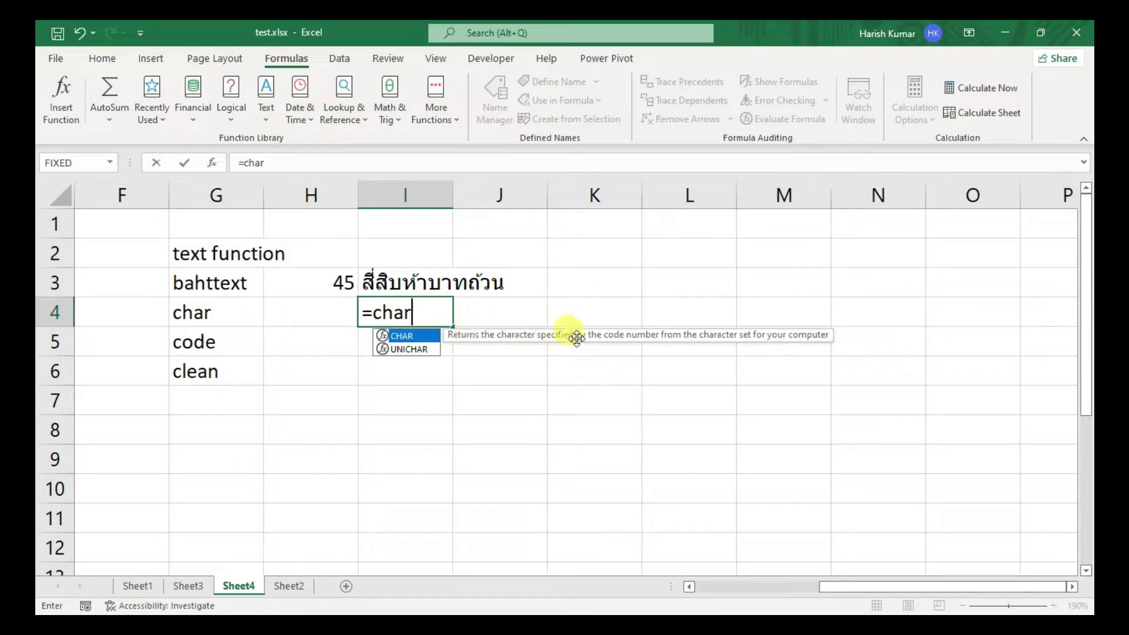
key("BackSpace")
key("BackSpace")
key("BackSpace")
key("BackSpace")
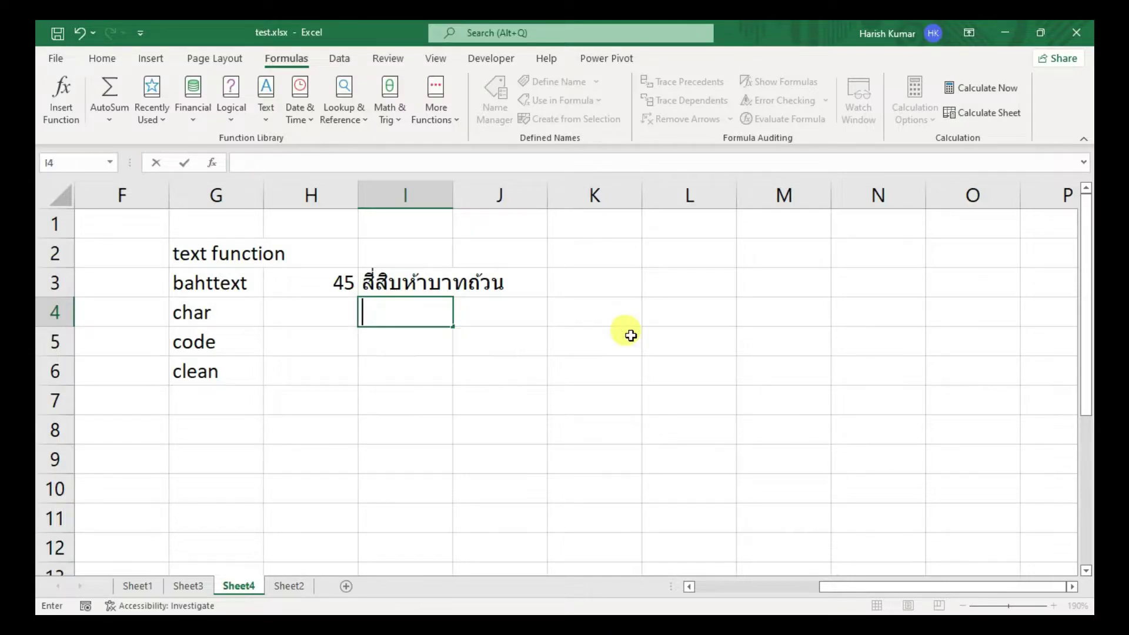
left_click(323, 318)
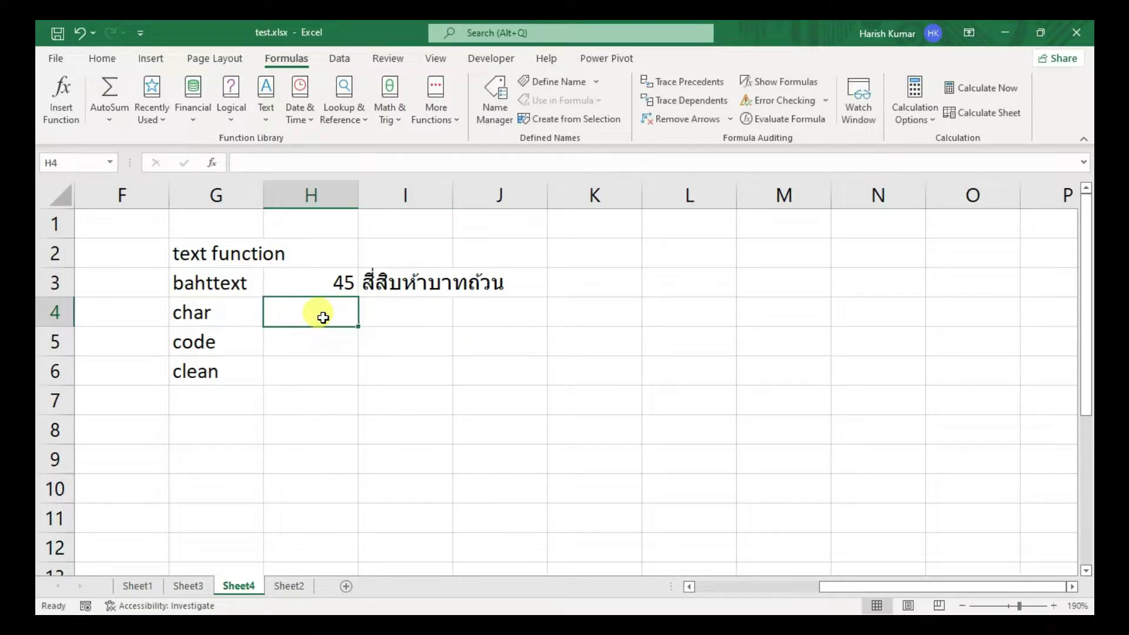
type("65")
key("Tab")
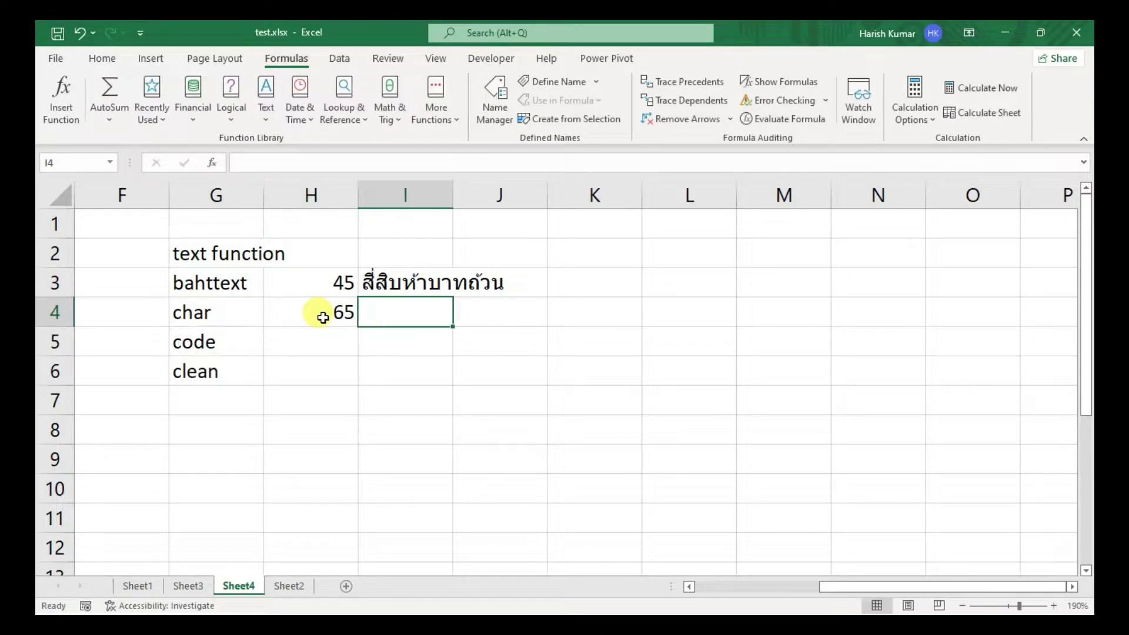
type("=co")
key("BackSpace")
type("har")
key("Tab")
left_click(323, 317)
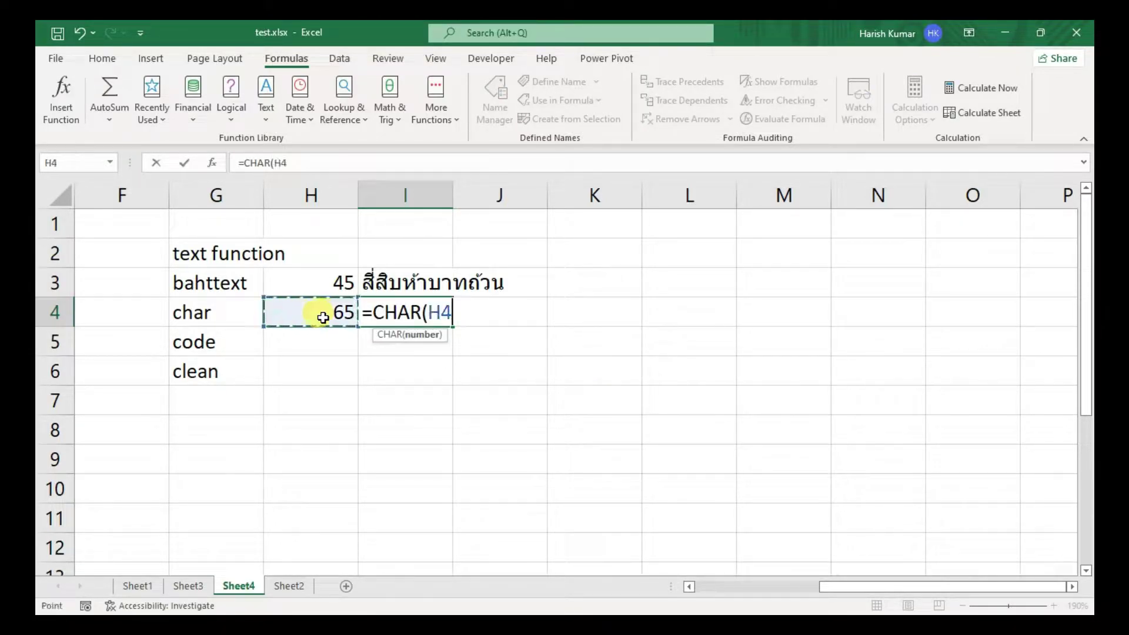
key("Return")
- Change H4 from 65 to 97 so the CHAR result in I4 becomes a
left_click(441, 303)
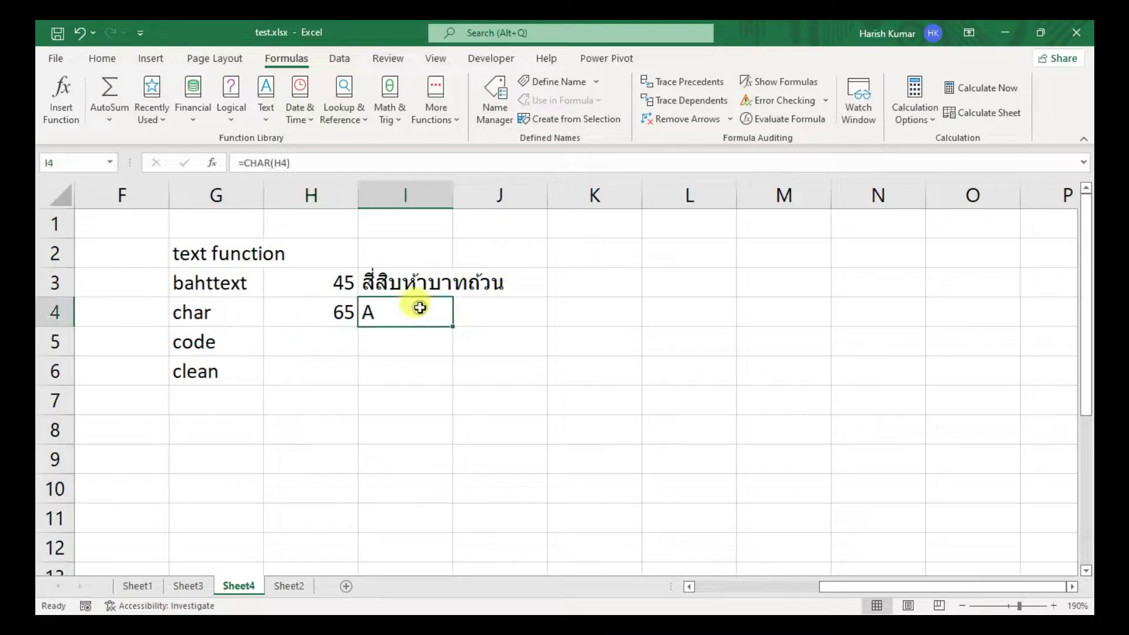
left_click(307, 315)
key("F2")
key("BackSpace")
key("BackSpace")
type("97")
key("Return")
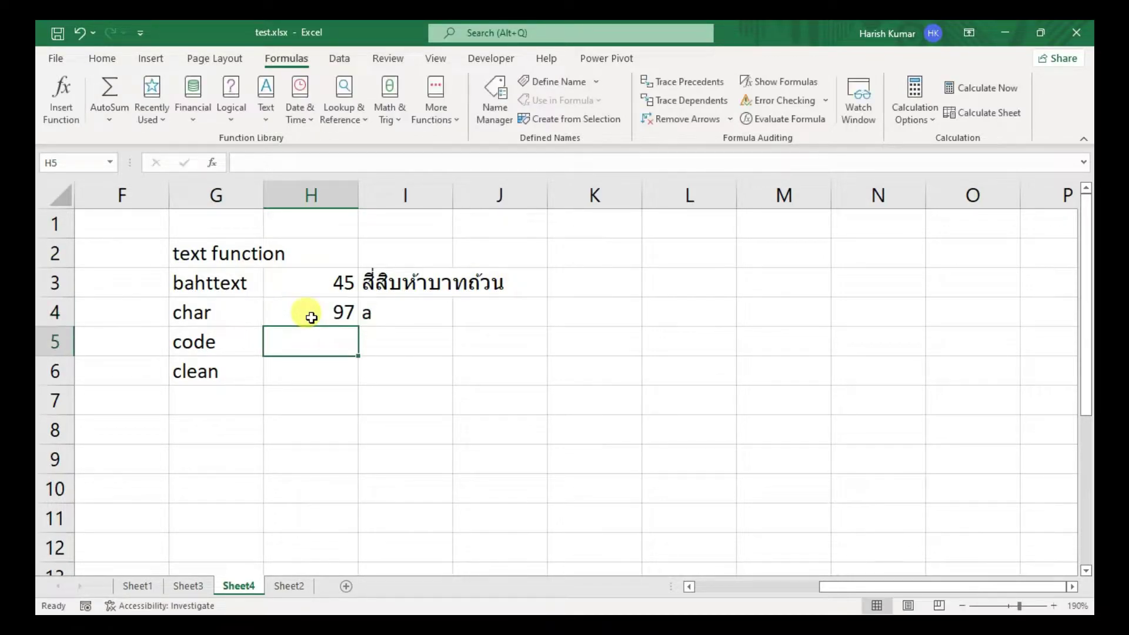
left_click(399, 312)
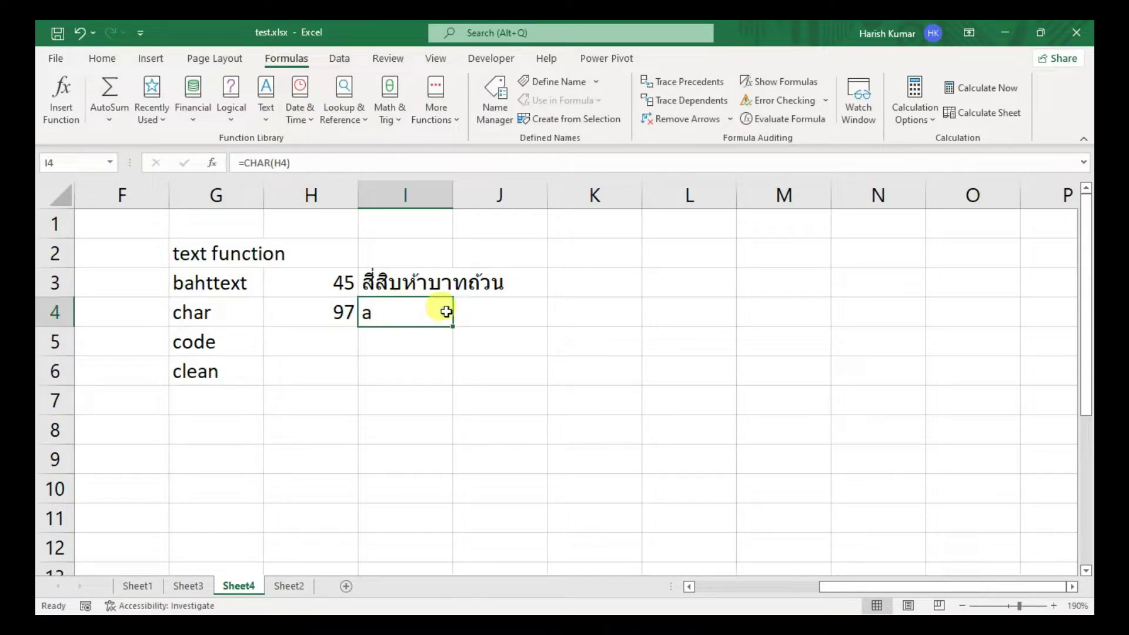
- Add the note 'ascii table' in J4
left_click(523, 300)
left_click(575, 302)
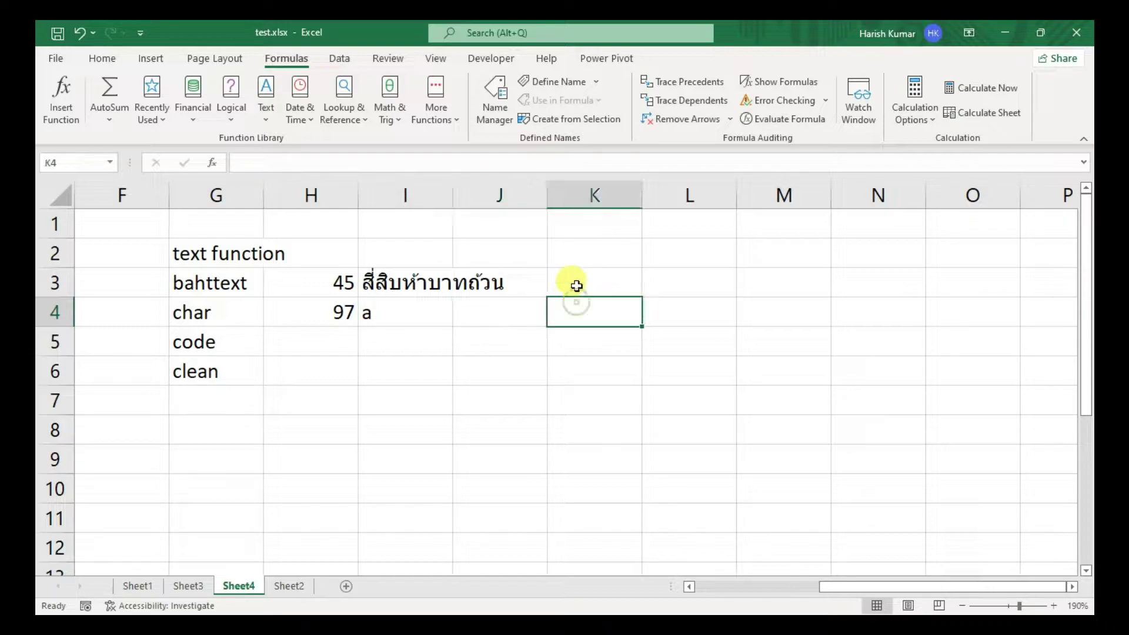
left_click(575, 275)
left_click(521, 311)
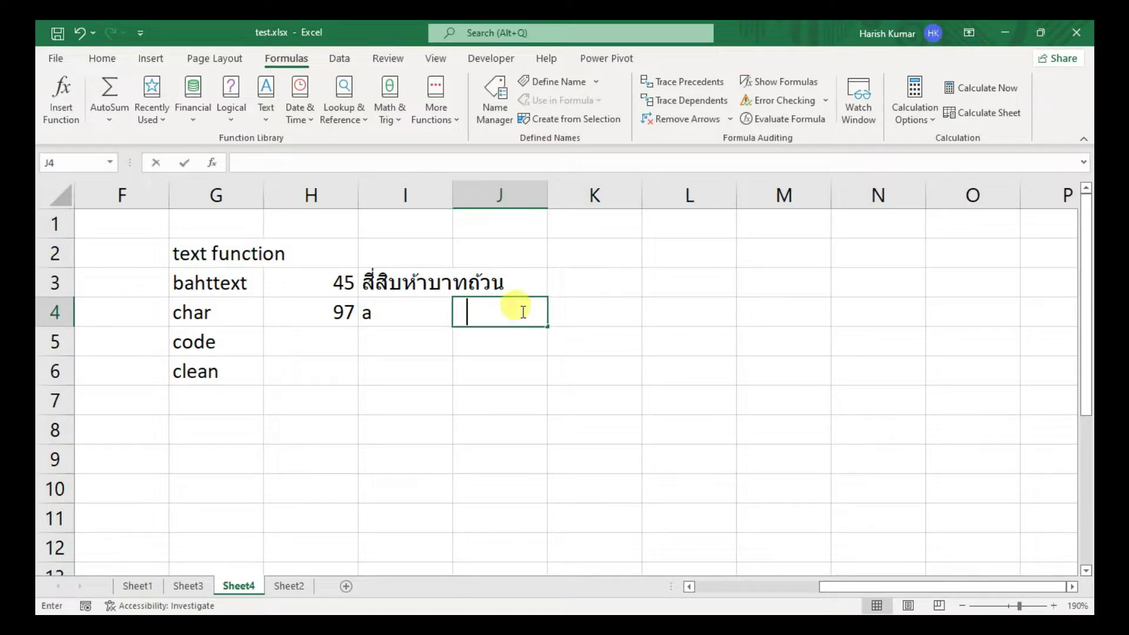
type("ascii table")
key("Return")
left_click(521, 312)
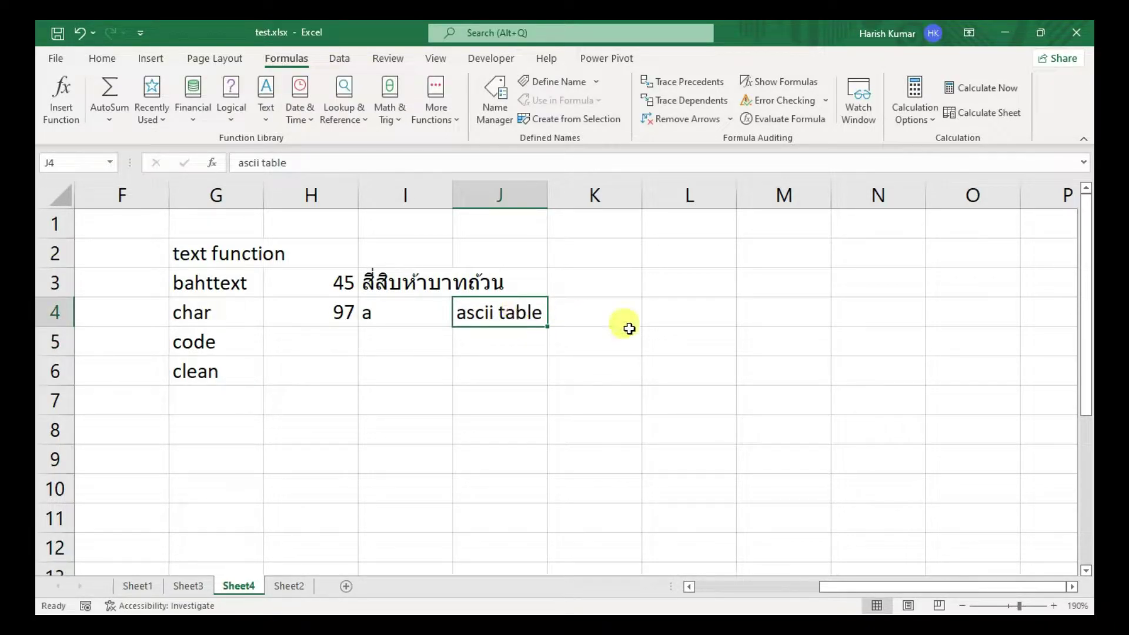
- Try searching the stock image library for 'table', then close it
left_click(612, 310)
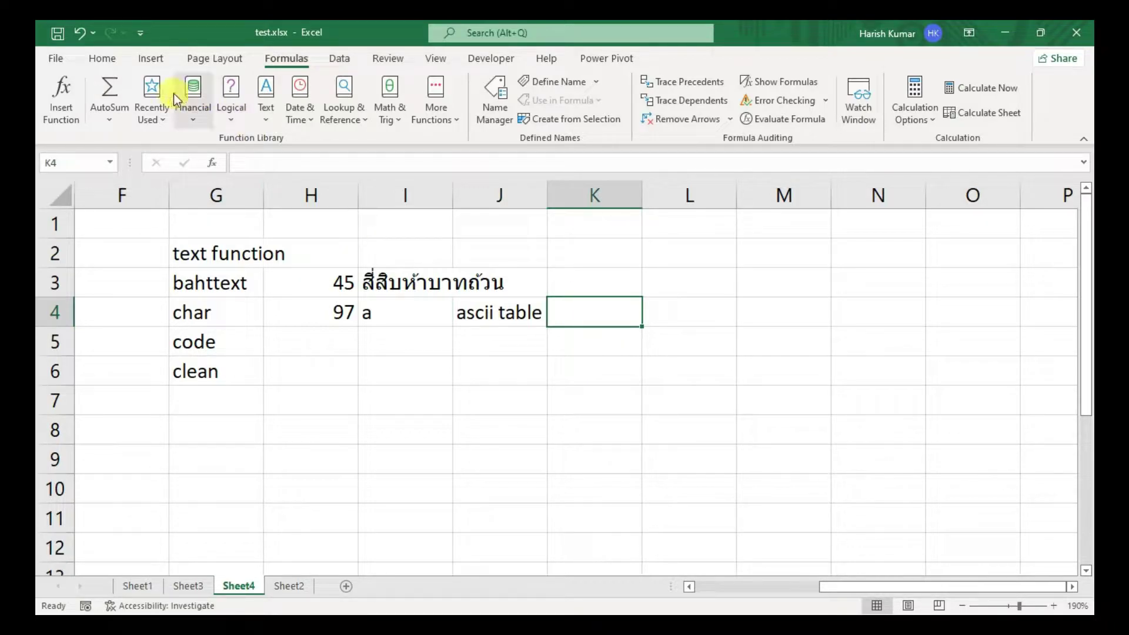
left_click(154, 61)
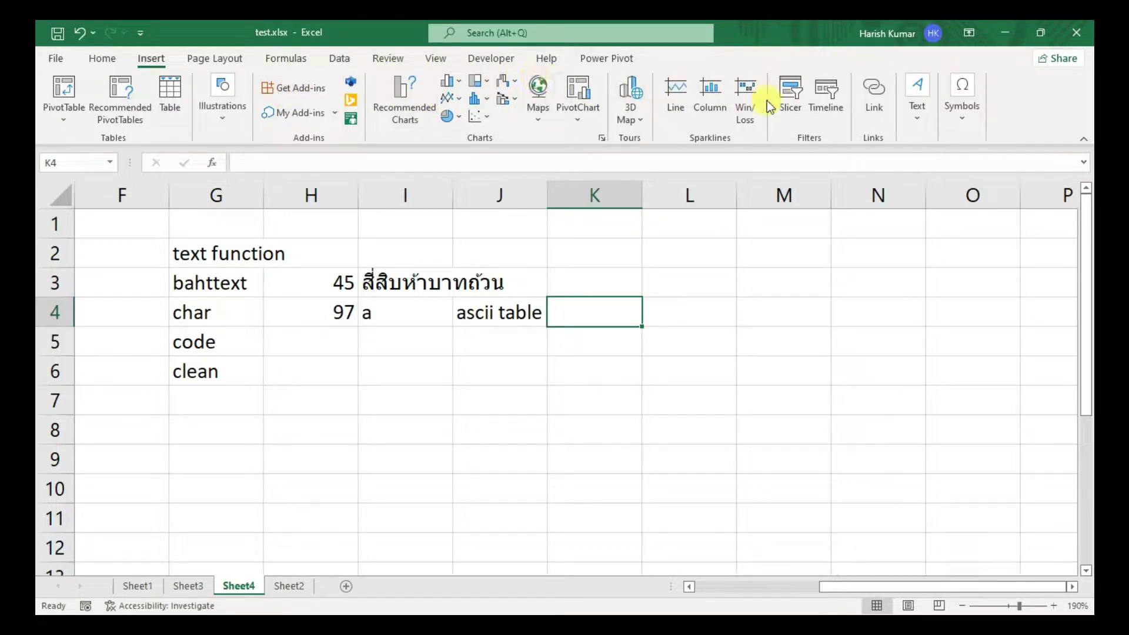
left_click(214, 112)
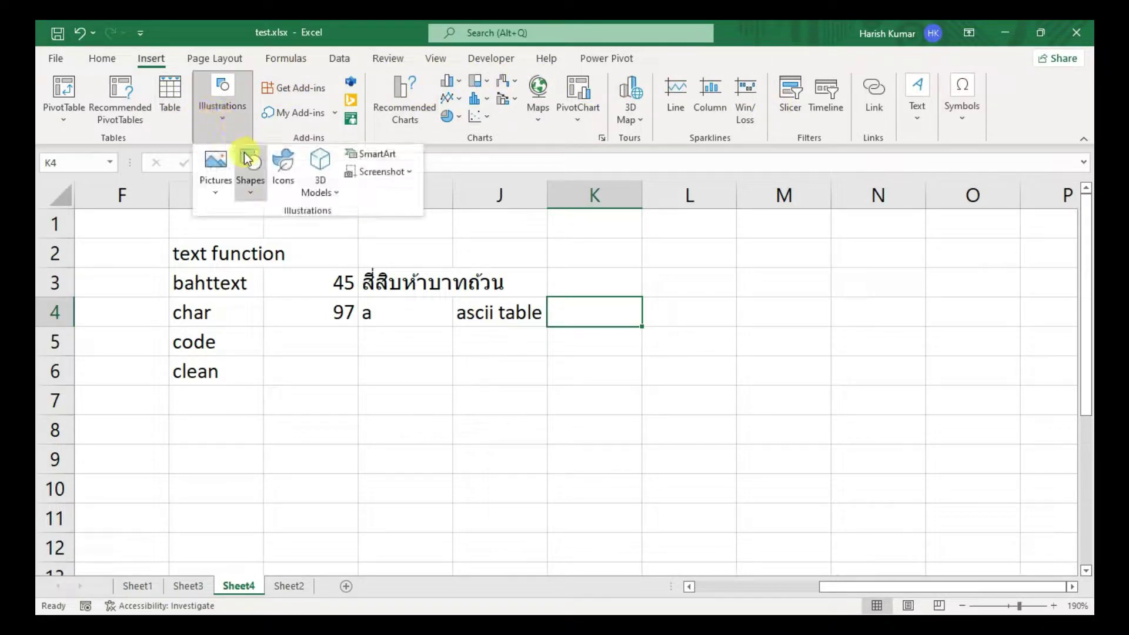
left_click(221, 189)
left_click(245, 260)
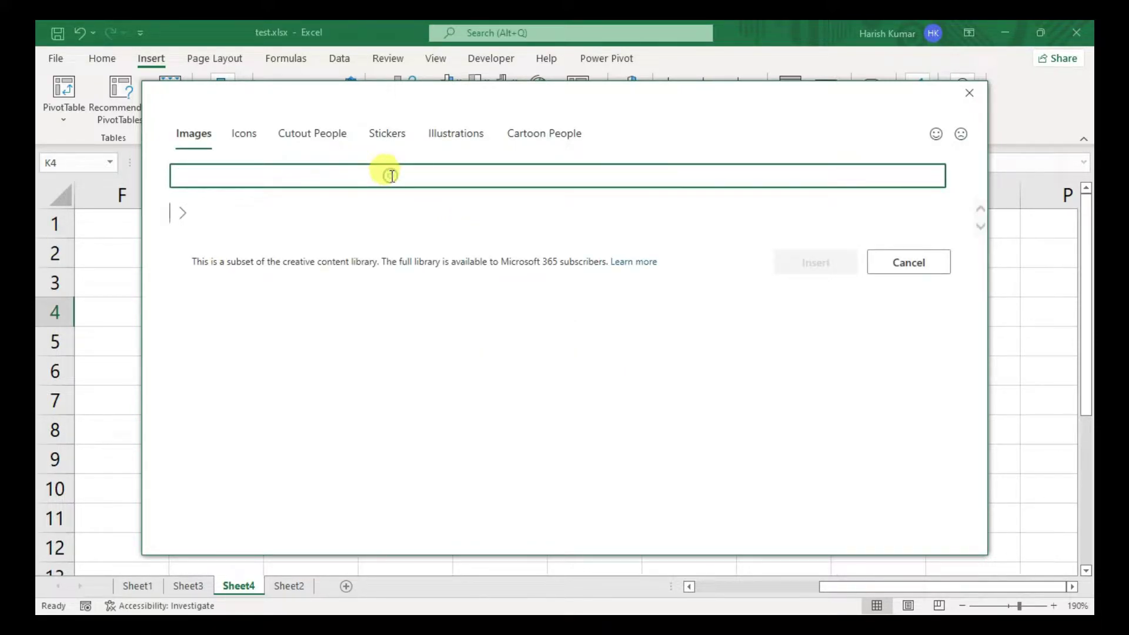
type("ascasc")
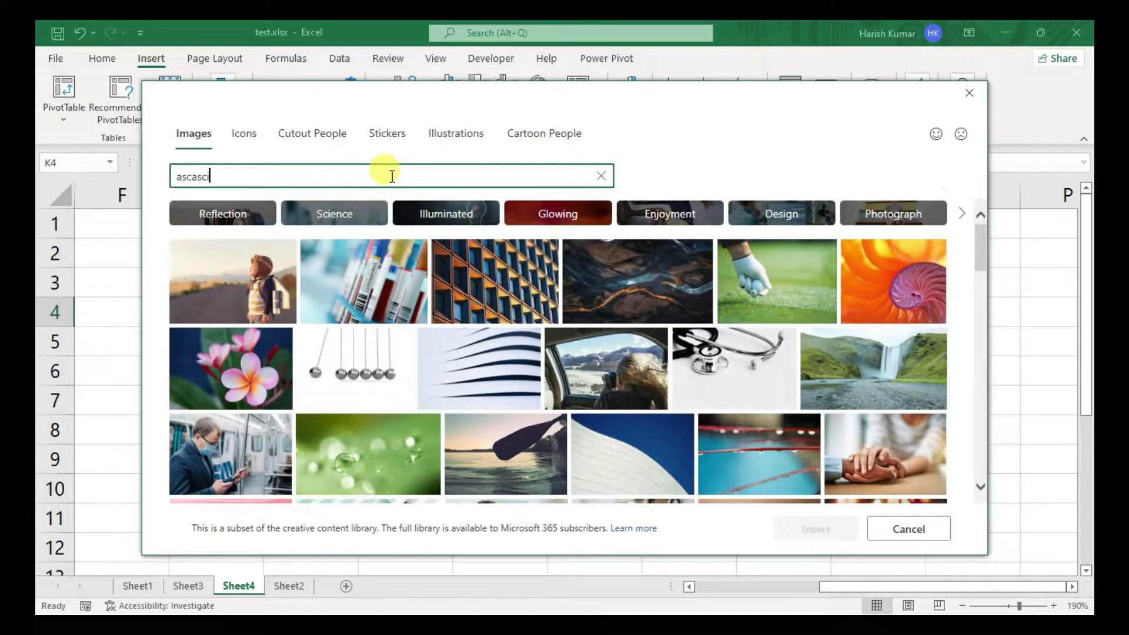
key("BackSpace")
key("BackSpace")
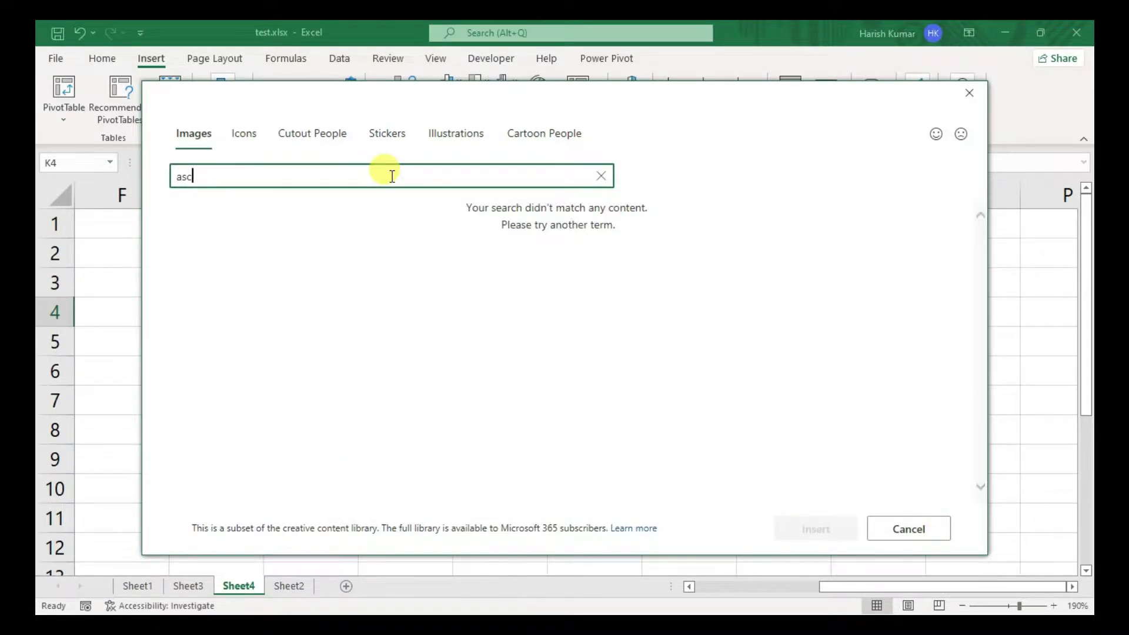
type("table")
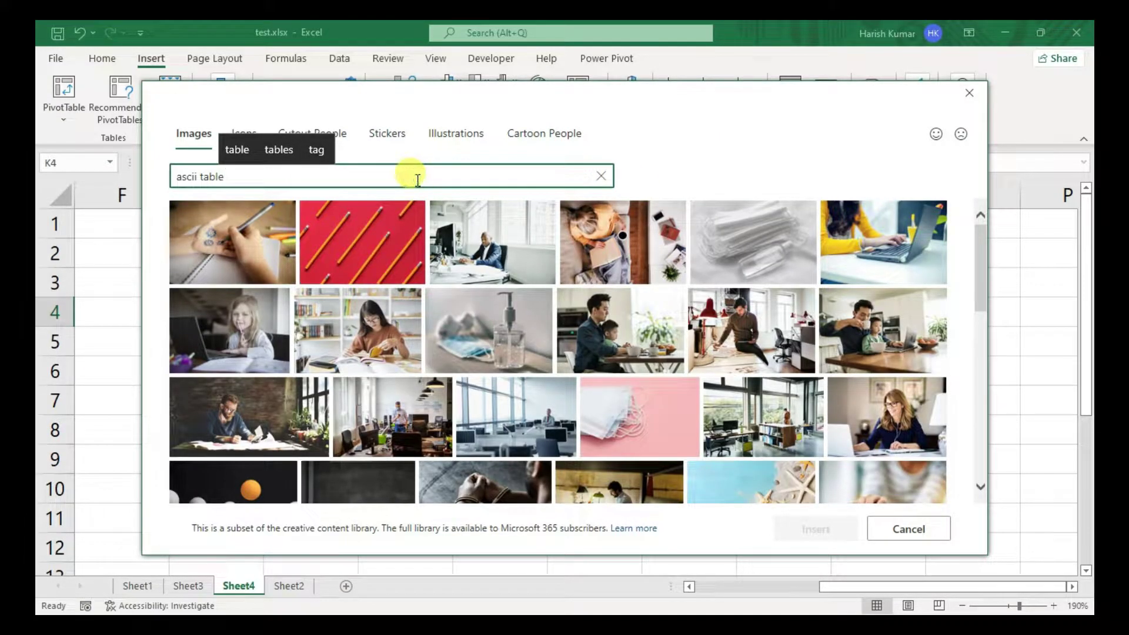
left_click(964, 88)
- Search Online Pictures for 'ascii table' and select the first result
left_click(234, 117)
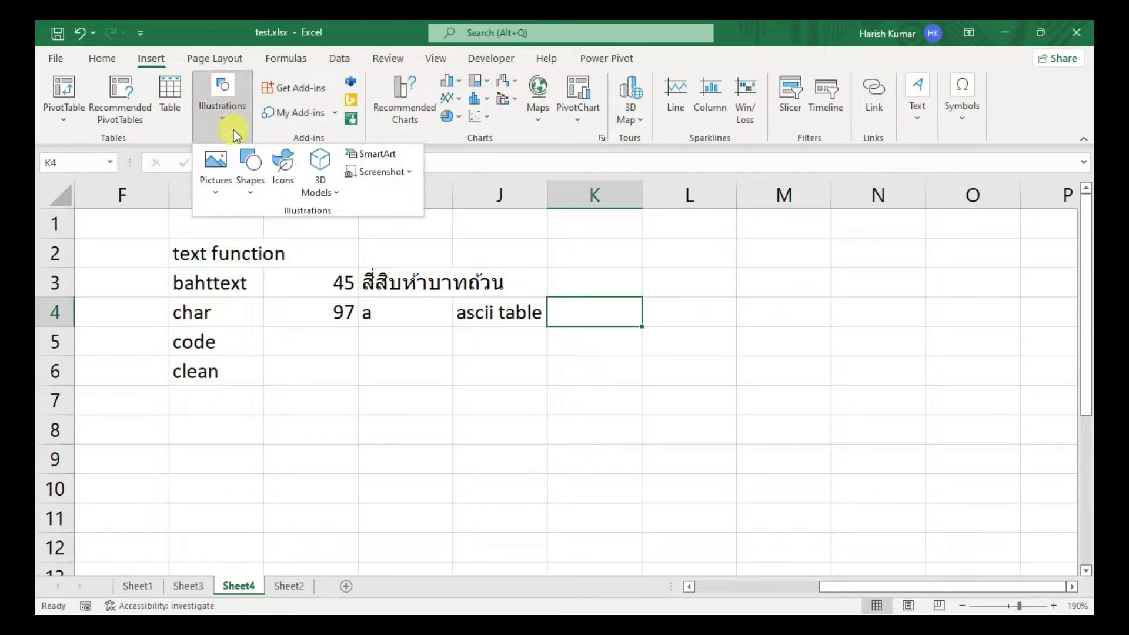
left_click(224, 182)
left_click(227, 276)
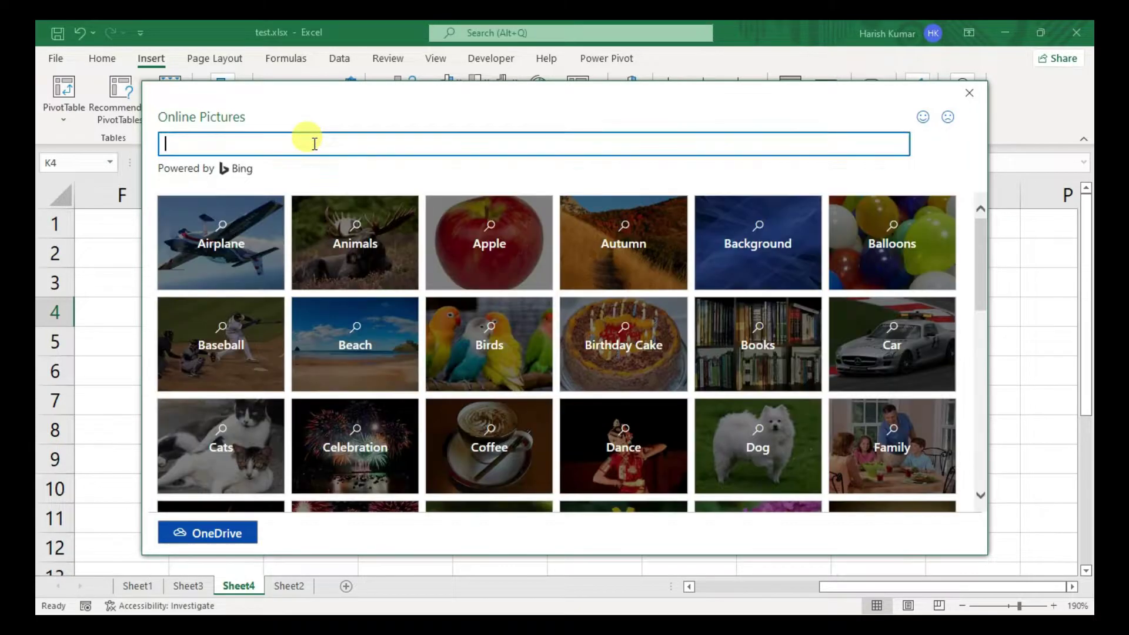
left_click(315, 144)
type("ascii table")
key("Return")
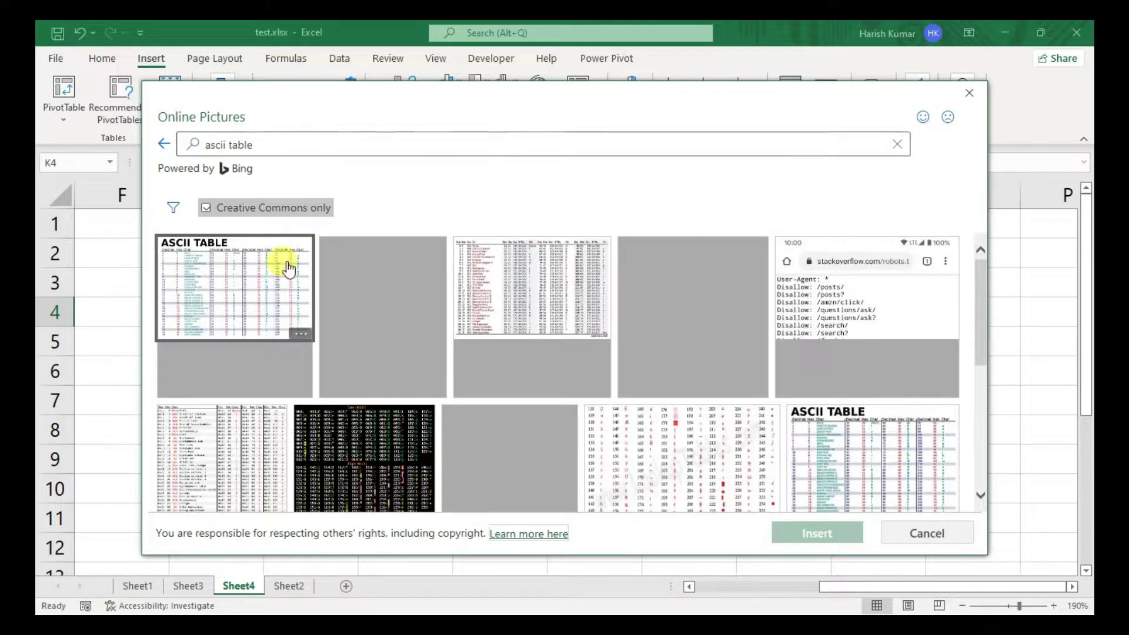
left_click(258, 286)
- Insert the chosen ASCII table image, then shrink it and place it across columns K to P
left_click(818, 533)
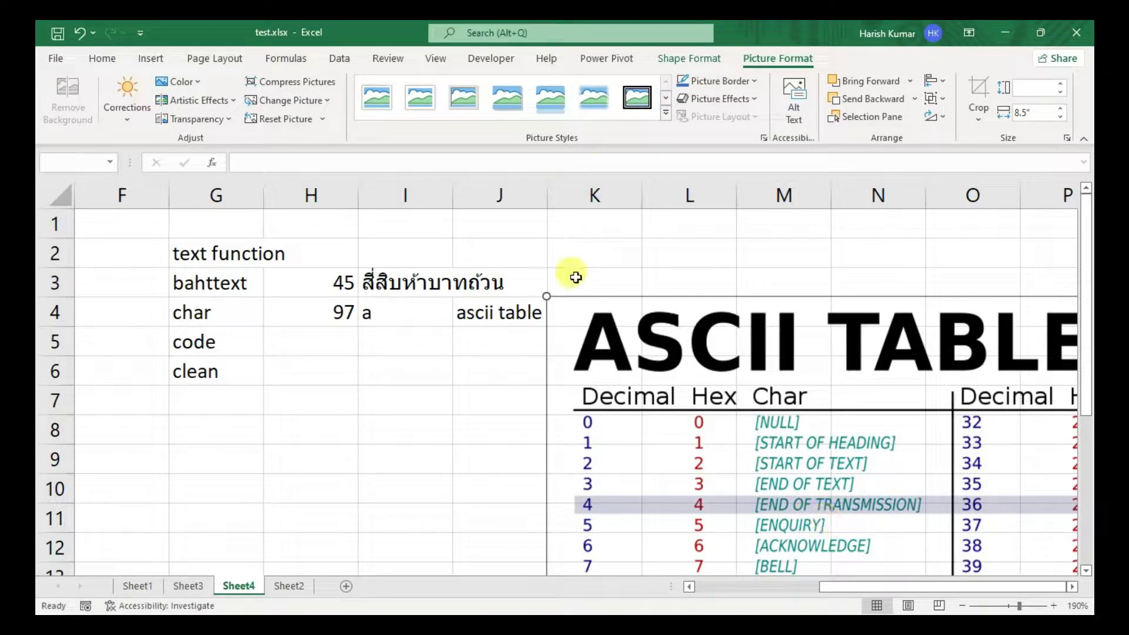
left_click_drag(546, 296, 754, 422)
left_click_drag(877, 474, 680, 273)
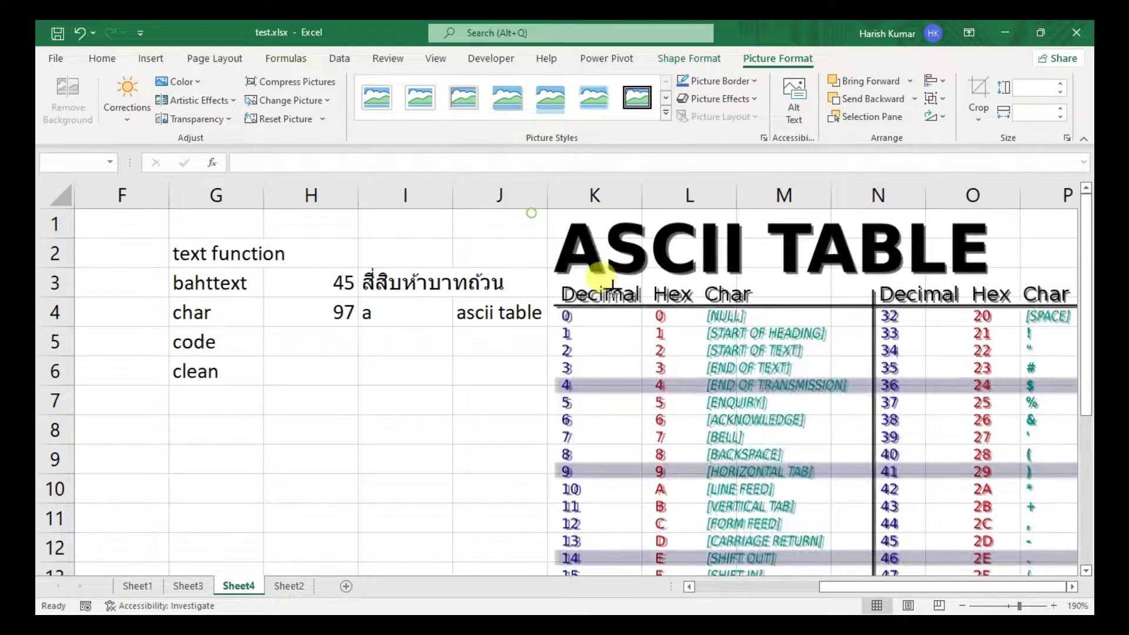
left_click_drag(531, 214, 736, 371)
left_click_drag(928, 467, 477, 323)
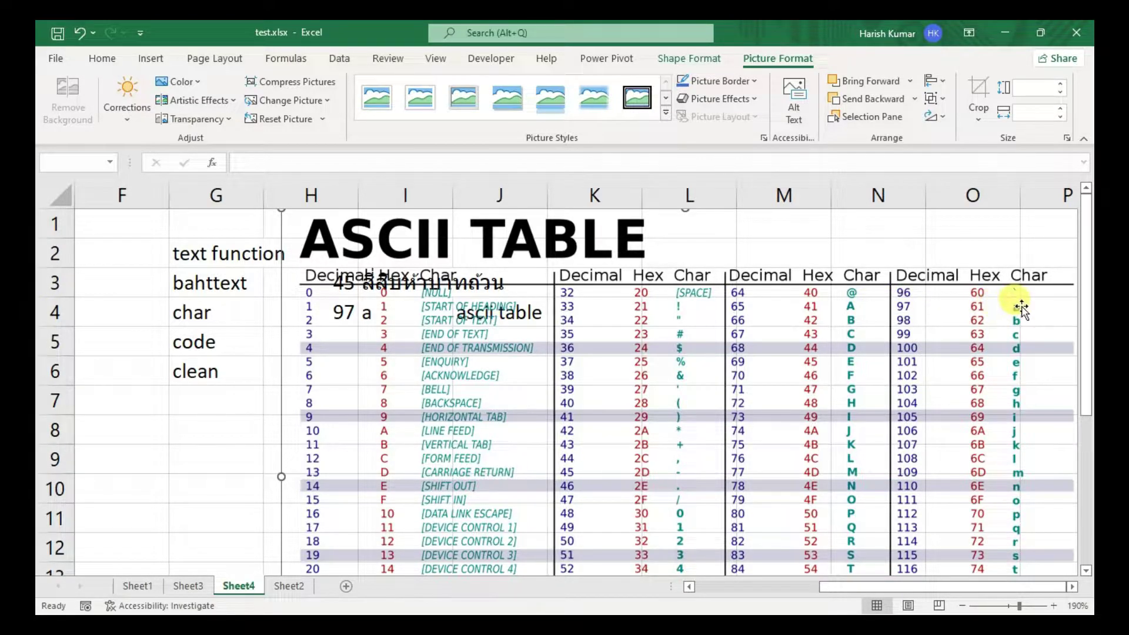
left_click_drag(432, 253, 708, 280)
left_click(364, 335)
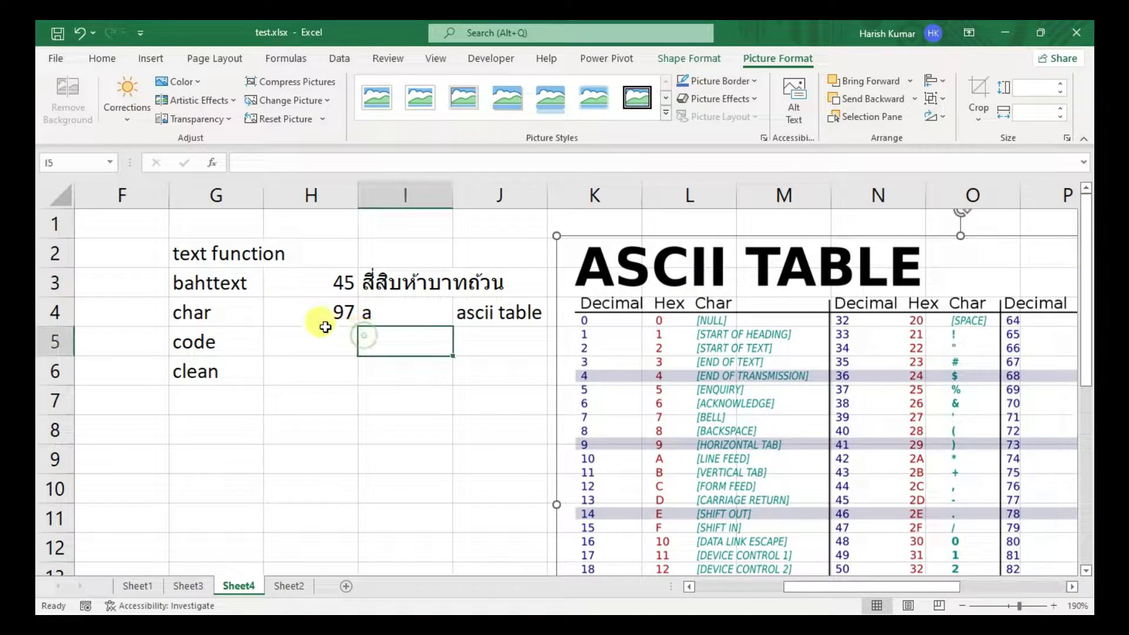
left_click(317, 318)
left_click(502, 314)
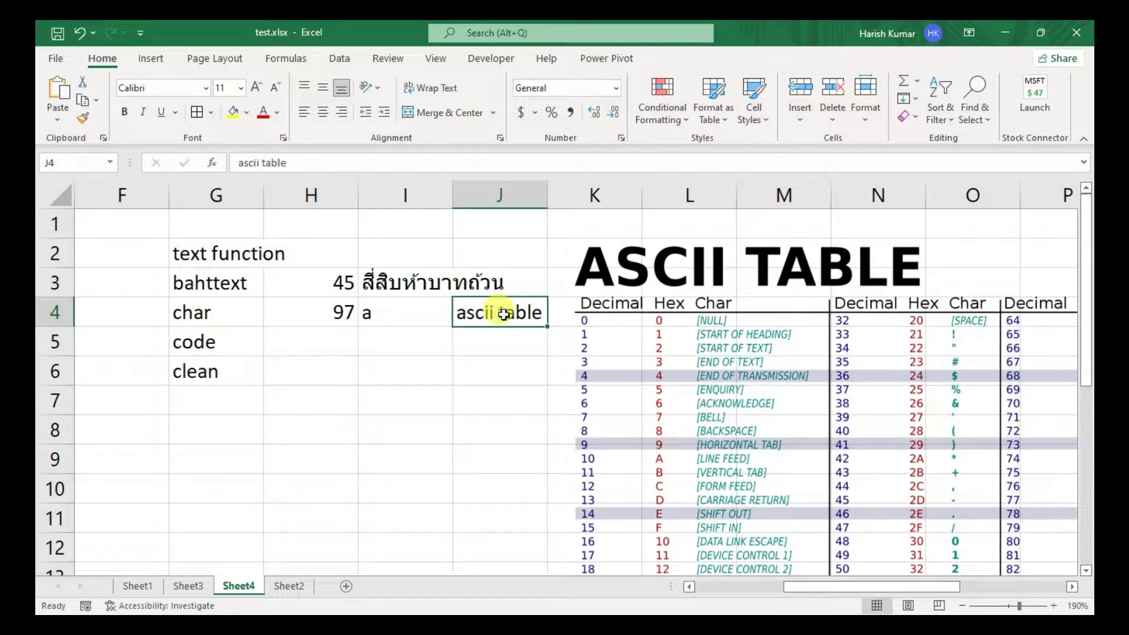
- Add a CODE example: @ in H5 and =CODE(H5) in I5, returning 64
left_click(391, 312)
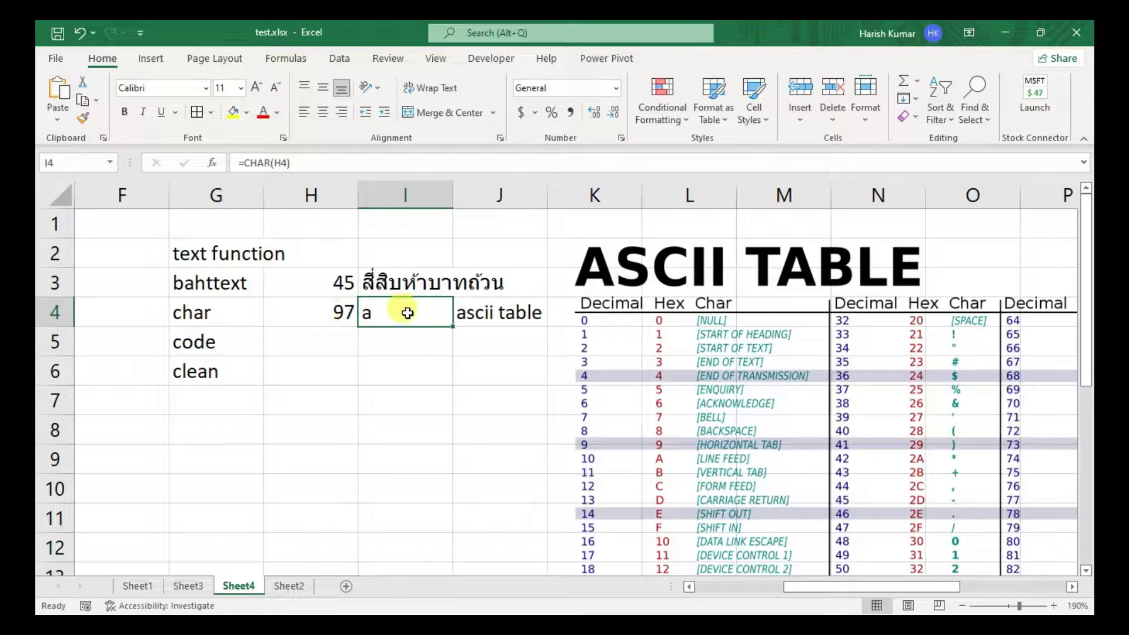
left_click(393, 339)
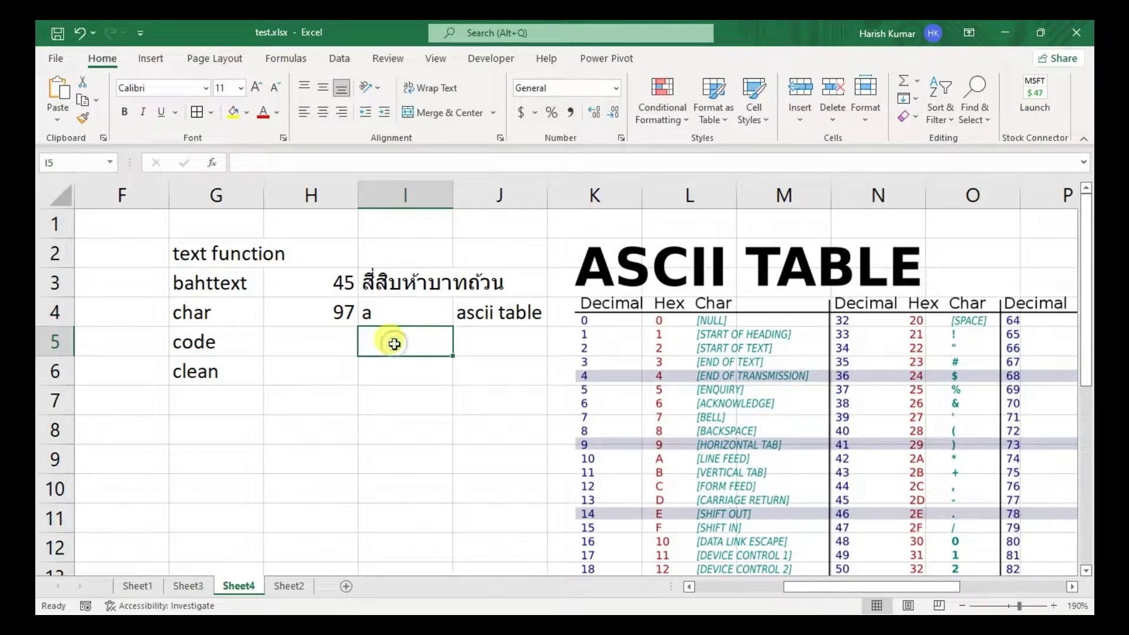
left_click(332, 345)
type("@")
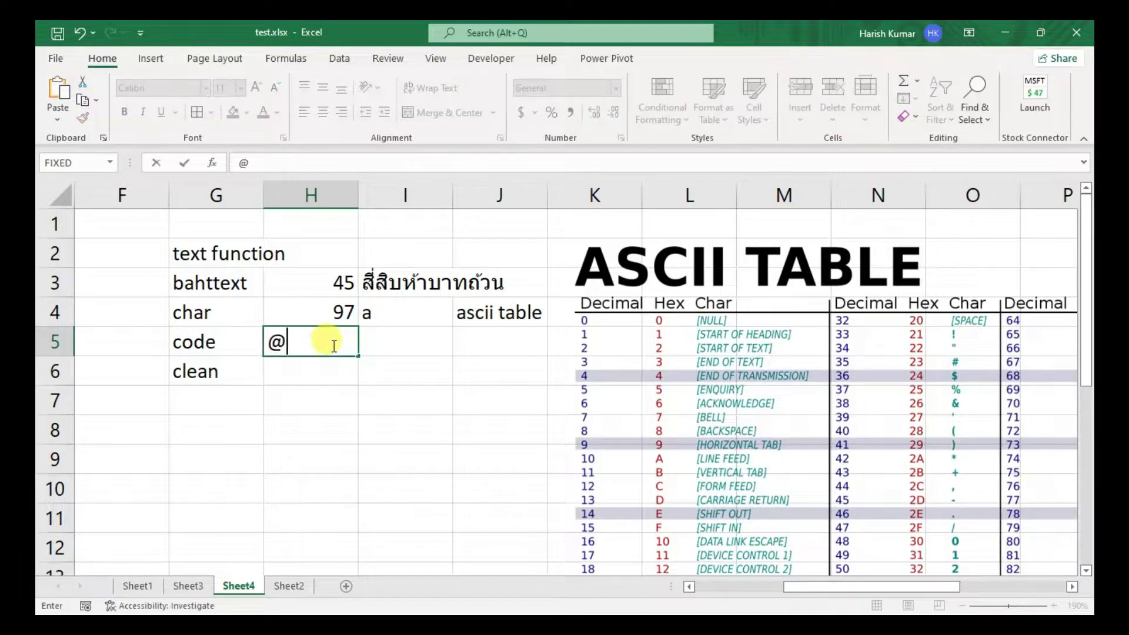
key("Tab")
type("=code")
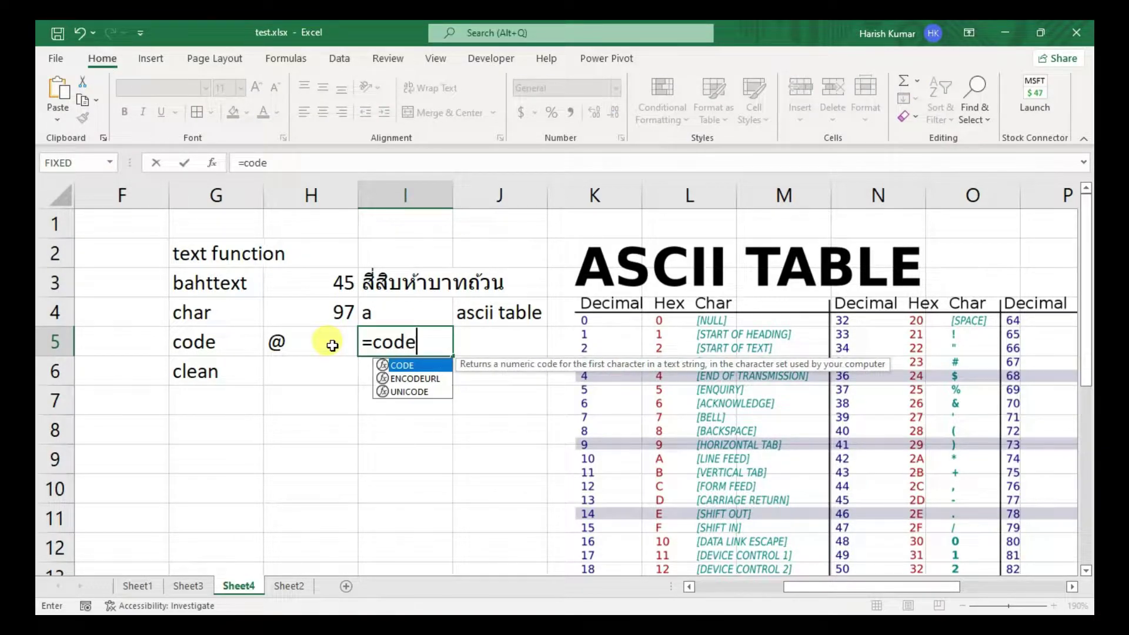
key("Tab")
left_click(332, 345)
key("Return")
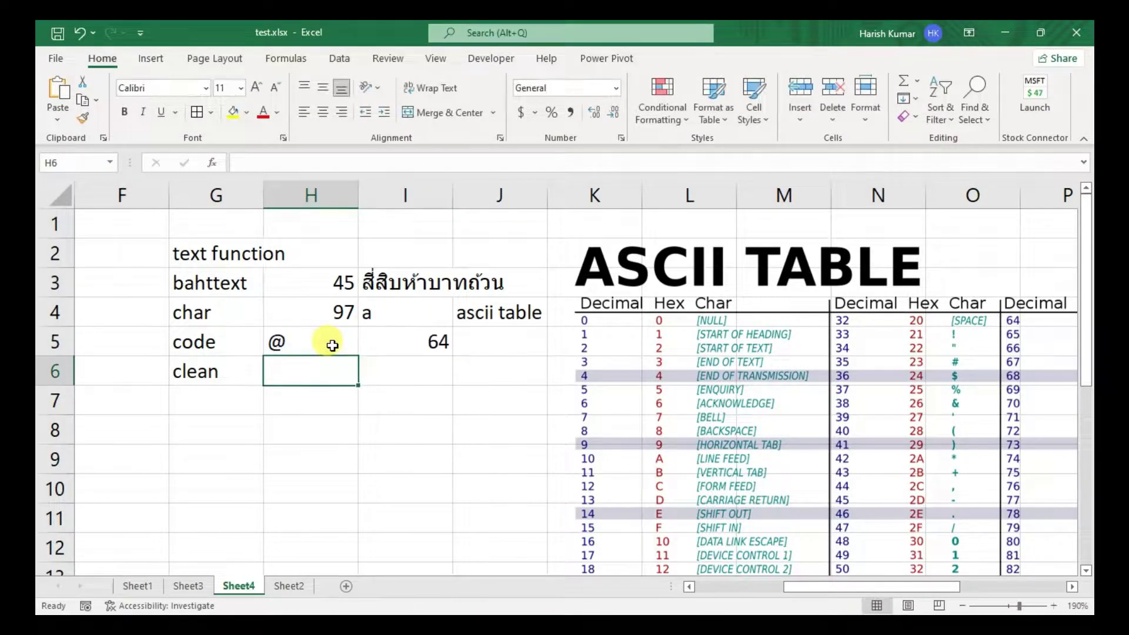
key("Right")
key("Left")
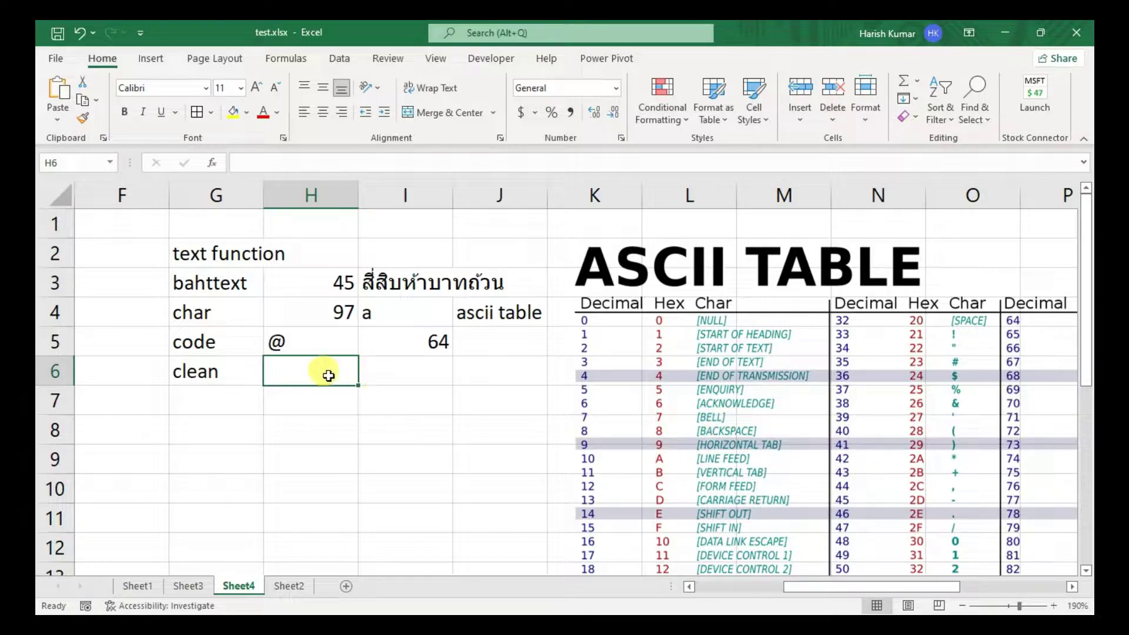
- Set the char code in H4 to 1 and inspect the CHAR result in I4
mouse_move(361, 373)
left_mouse_down()
mouse_move(378, 371)
mouse_move(321, 366)
mouse_move(390, 369)
mouse_move(362, 369)
left_mouse_up()
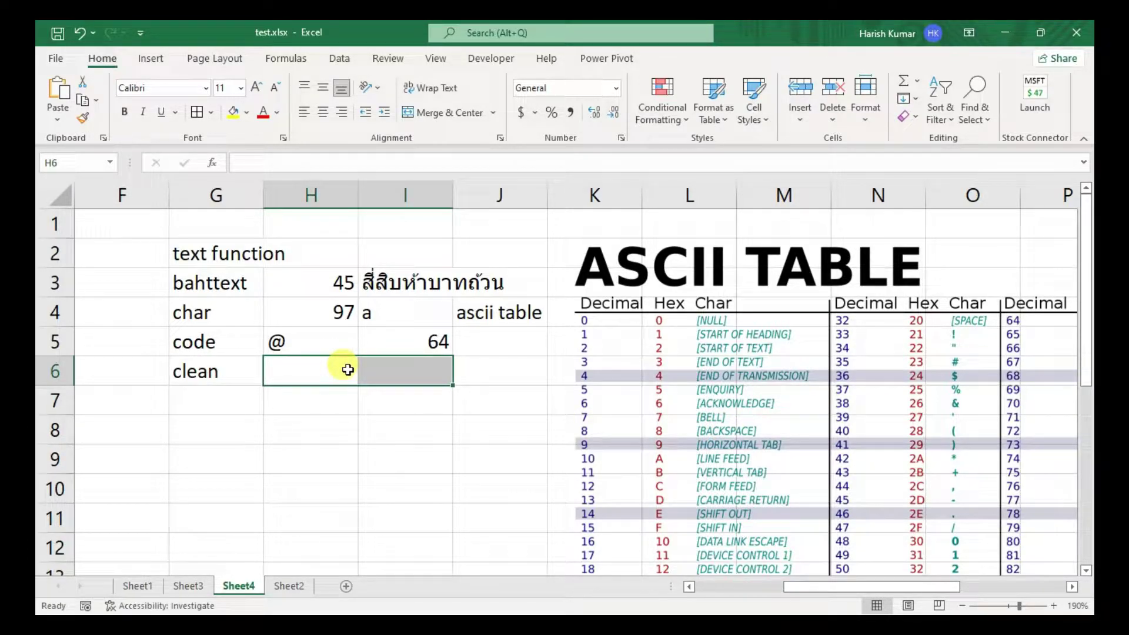
left_click(329, 308)
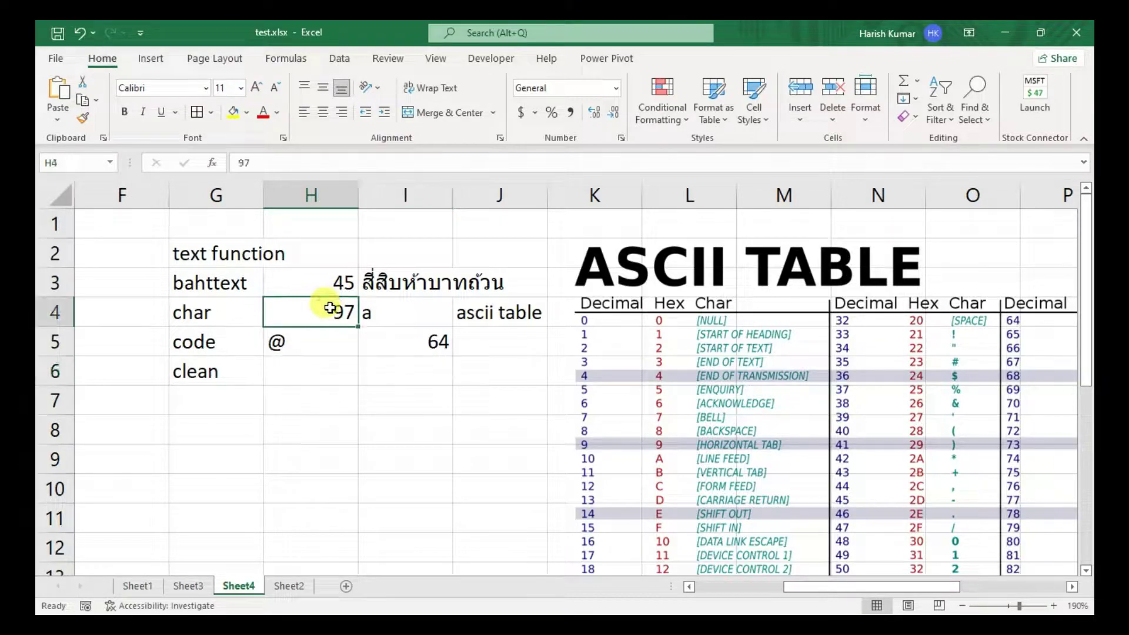
type("1")
key("Return")
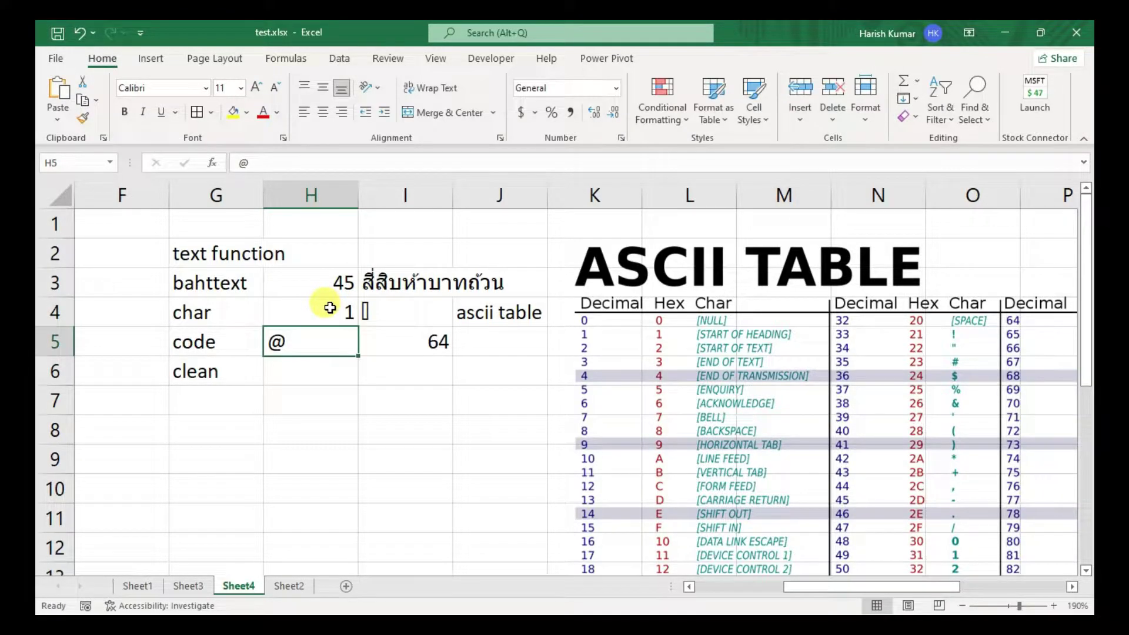
left_click(390, 308)
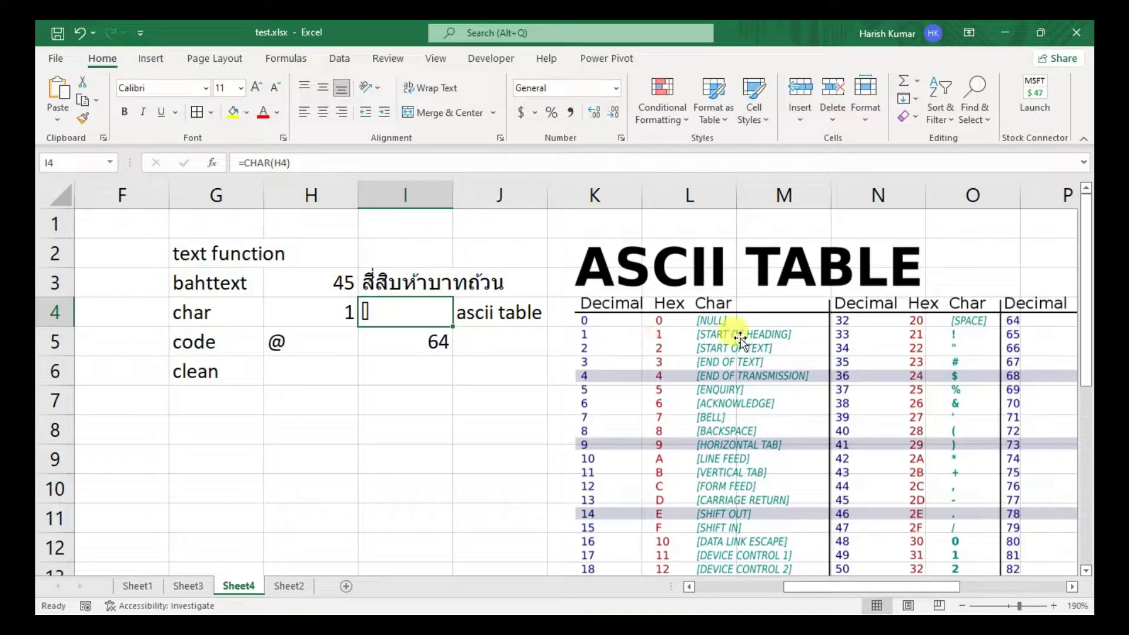
- Enter =CLEAN(I4) in I6 to clean the CHAR result
left_click(328, 371)
left_click(208, 395)
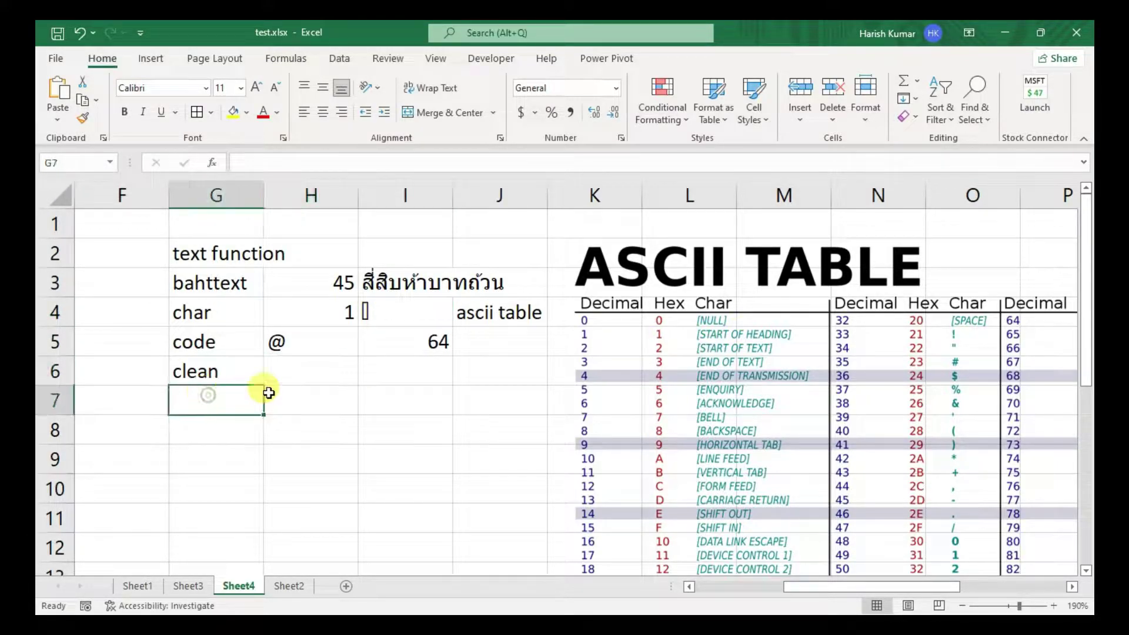
left_click(329, 361)
left_click(403, 364)
type("=clear")
key("BackSpace")
type("n")
key("Tab")
key("Up")
key("Up")
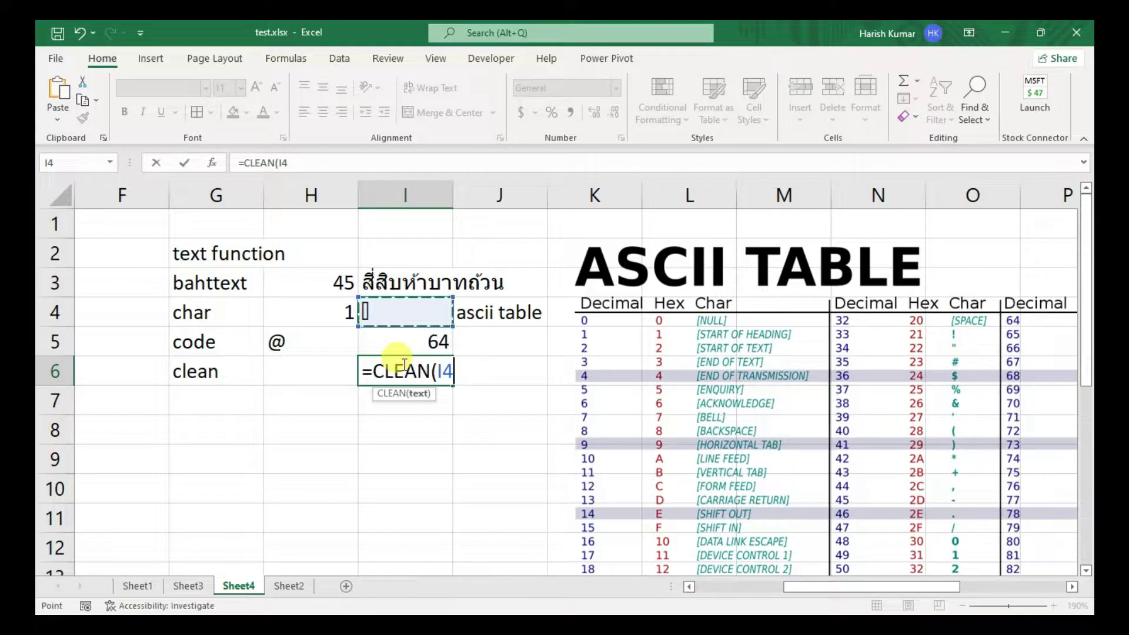
key("Return")
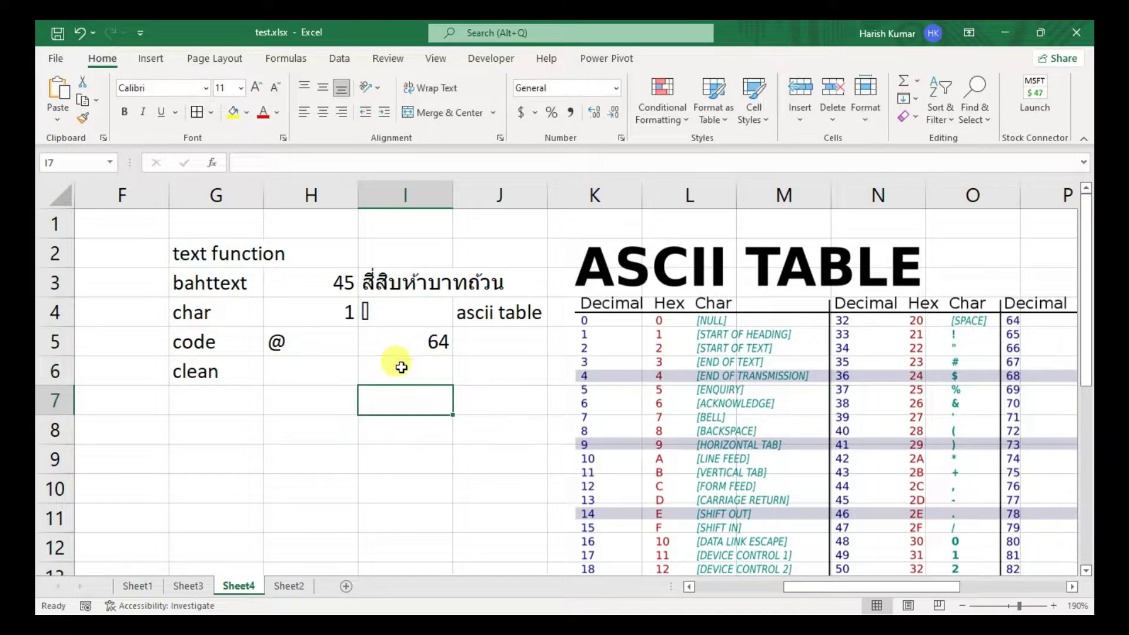
left_click(401, 367)
- Try char codes 2, 3, 4 and 20 in H4 to compare CHAR and CLEAN output
left_click(312, 310)
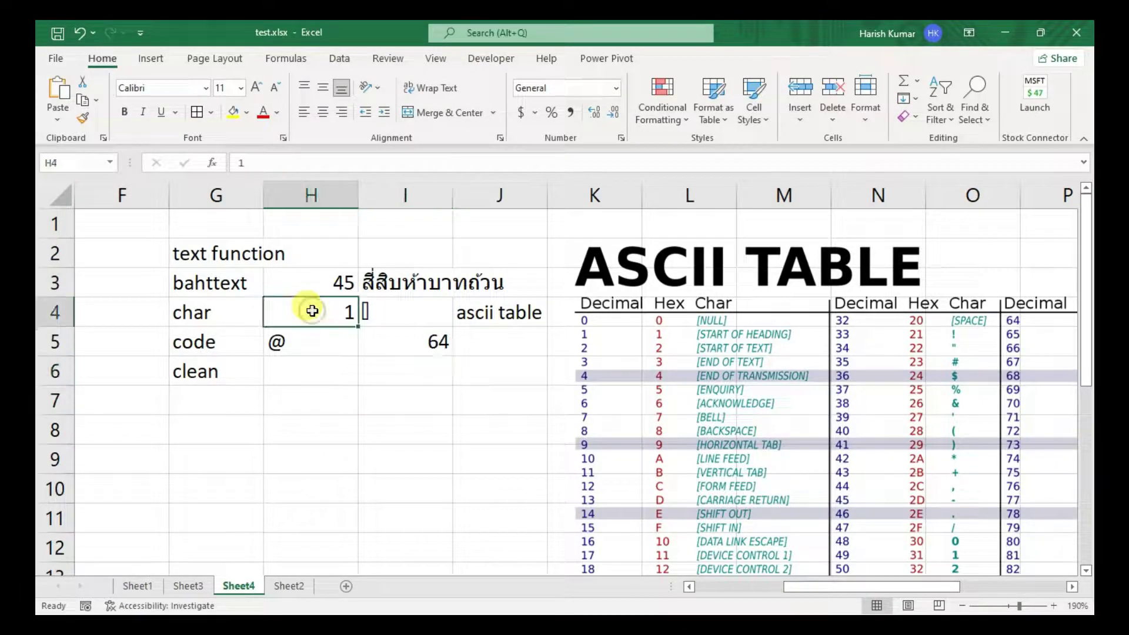
type("2")
key("Return")
left_click(313, 310)
type("3")
key("Return")
left_click(313, 311)
type("4")
key("Return")
left_click(312, 311)
type("20")
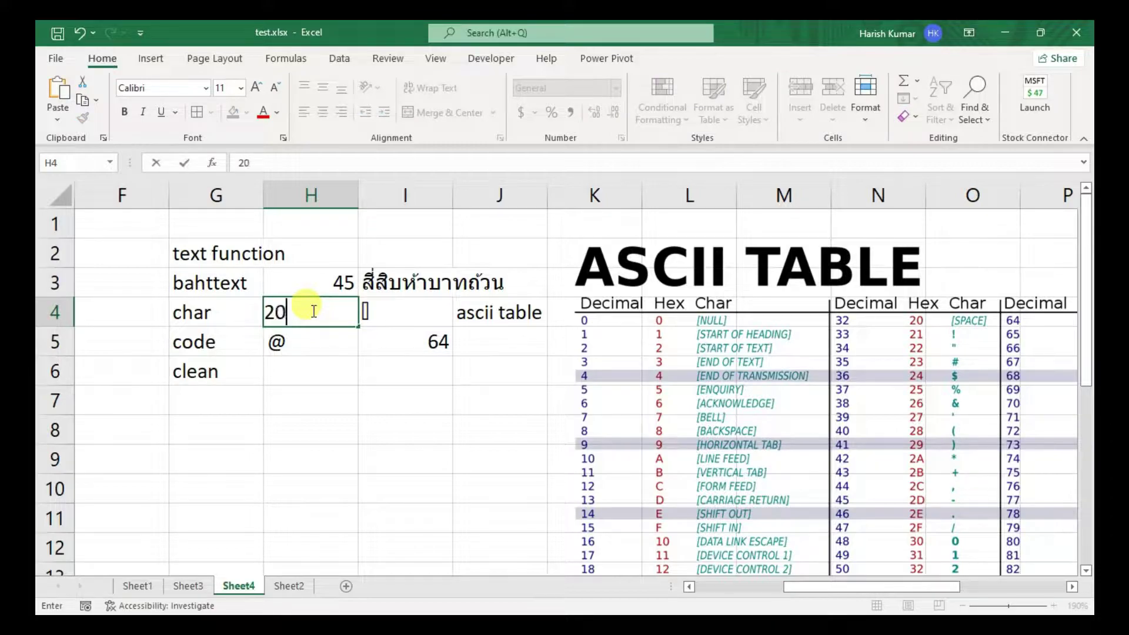
key("Return")
- Try codes 34, 32 and 31 in H4, settle on 32, and check I6
left_click(312, 311)
type("34")
key("Return")
left_click(313, 310)
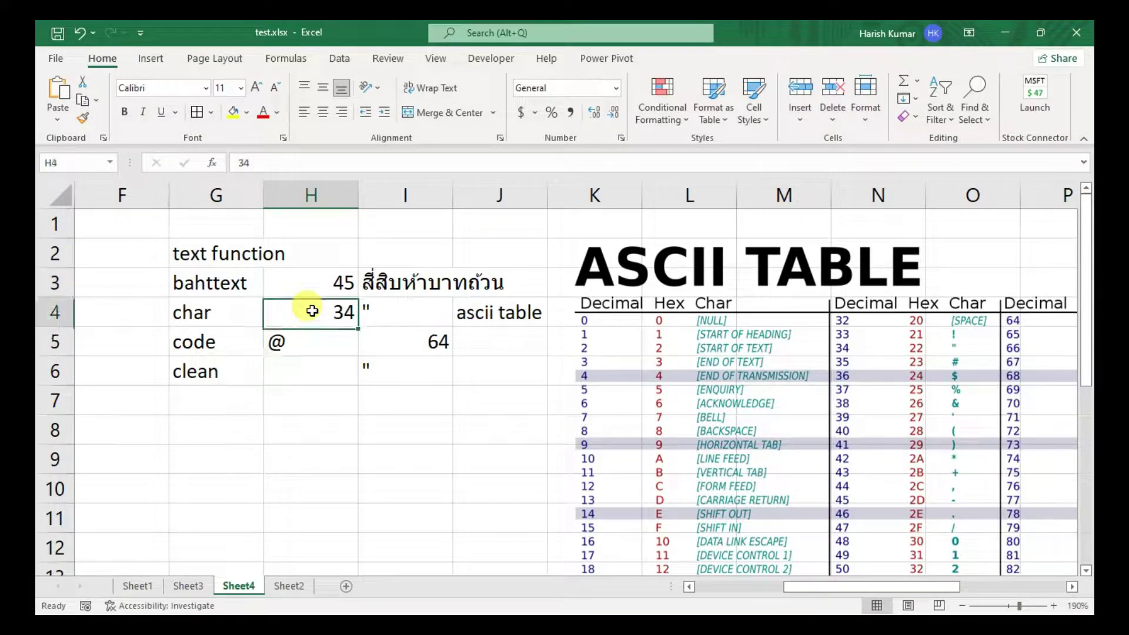
type("32")
key("Return")
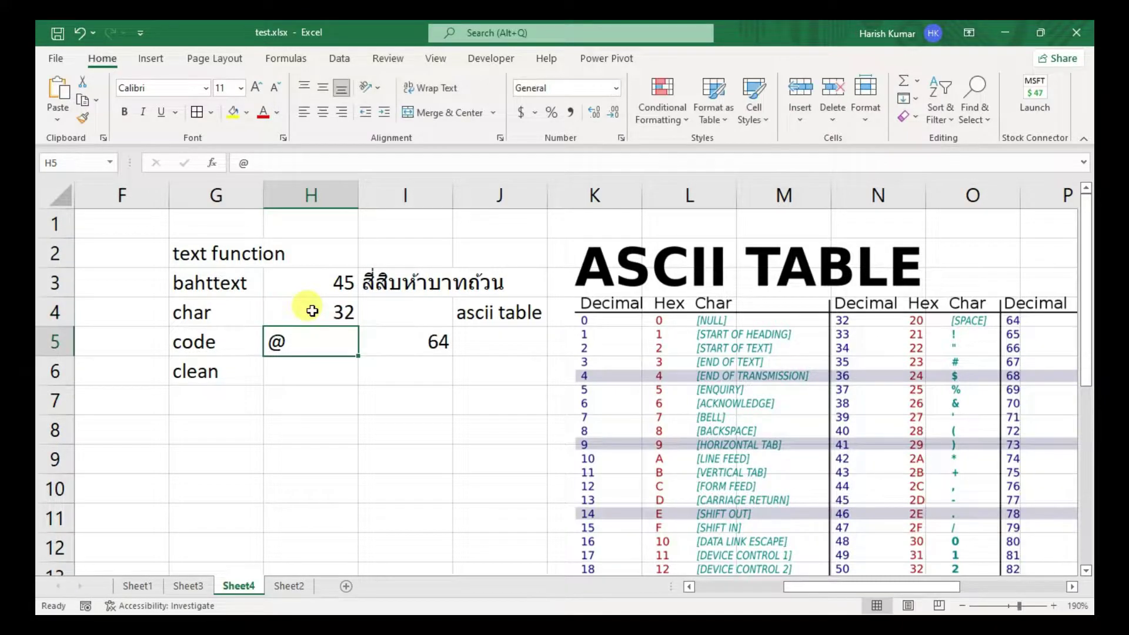
left_click(312, 311)
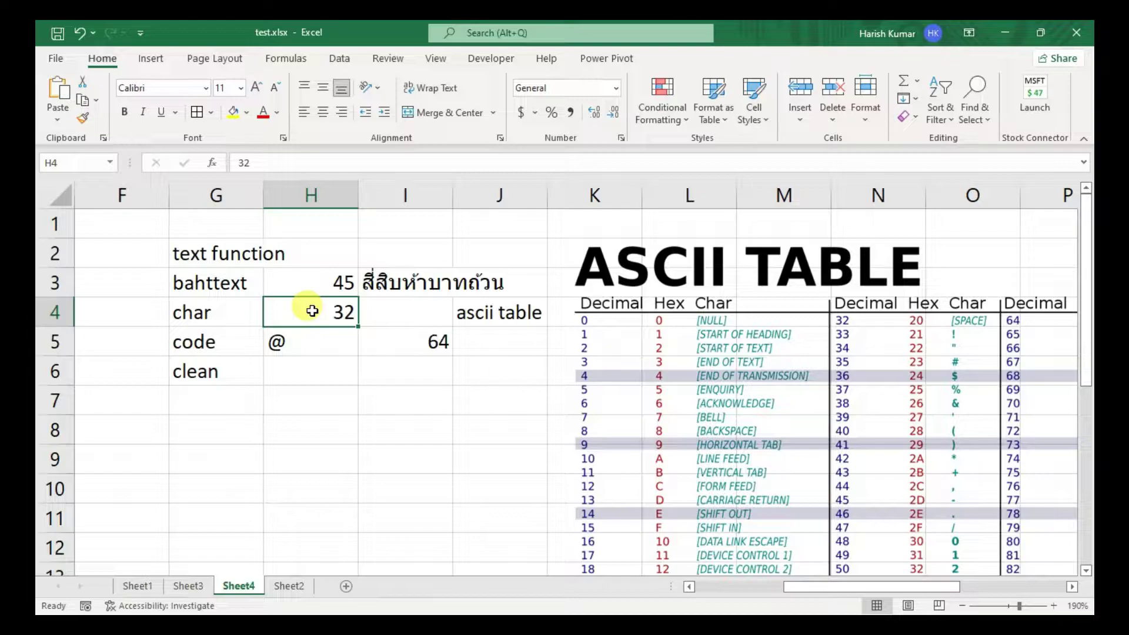
type("31")
key("Return")
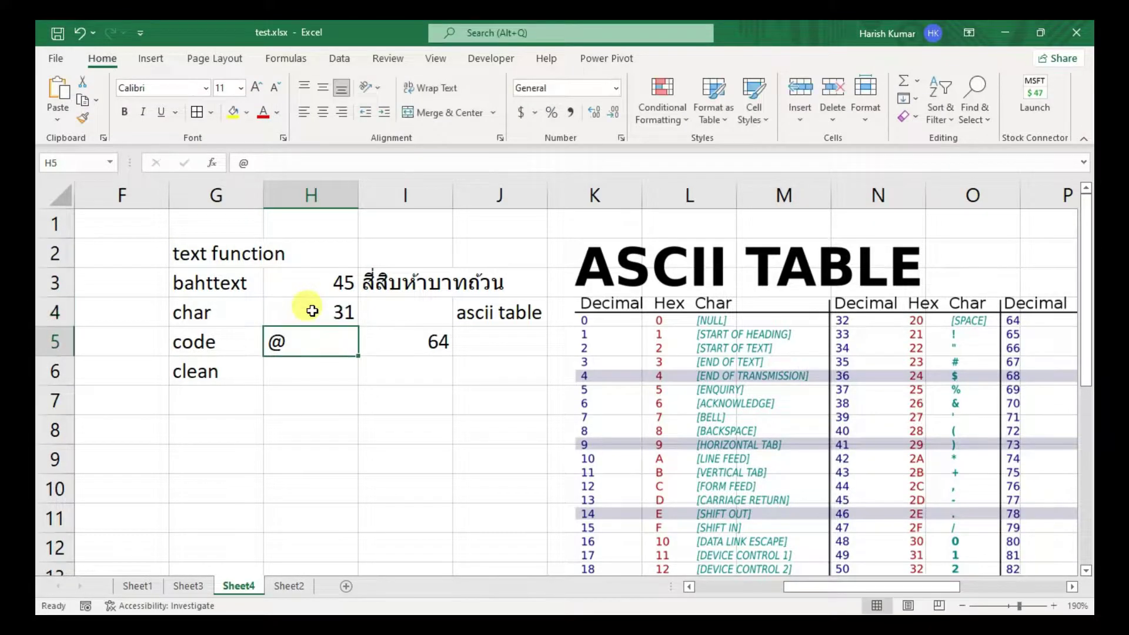
left_click(312, 311)
type("32")
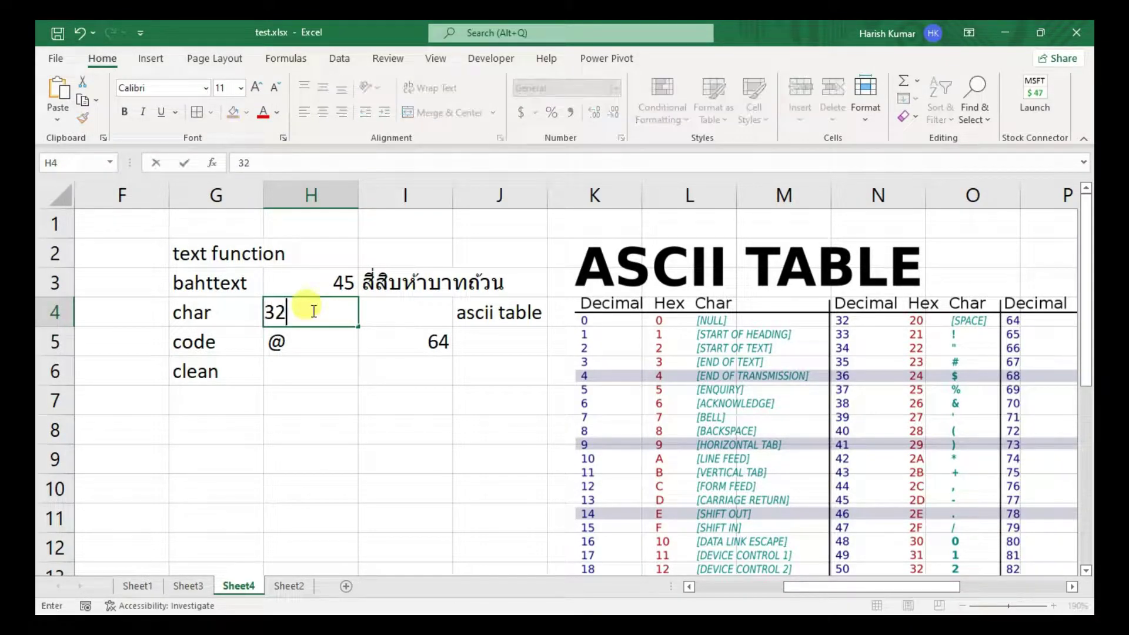
key("Return")
left_click(417, 368)
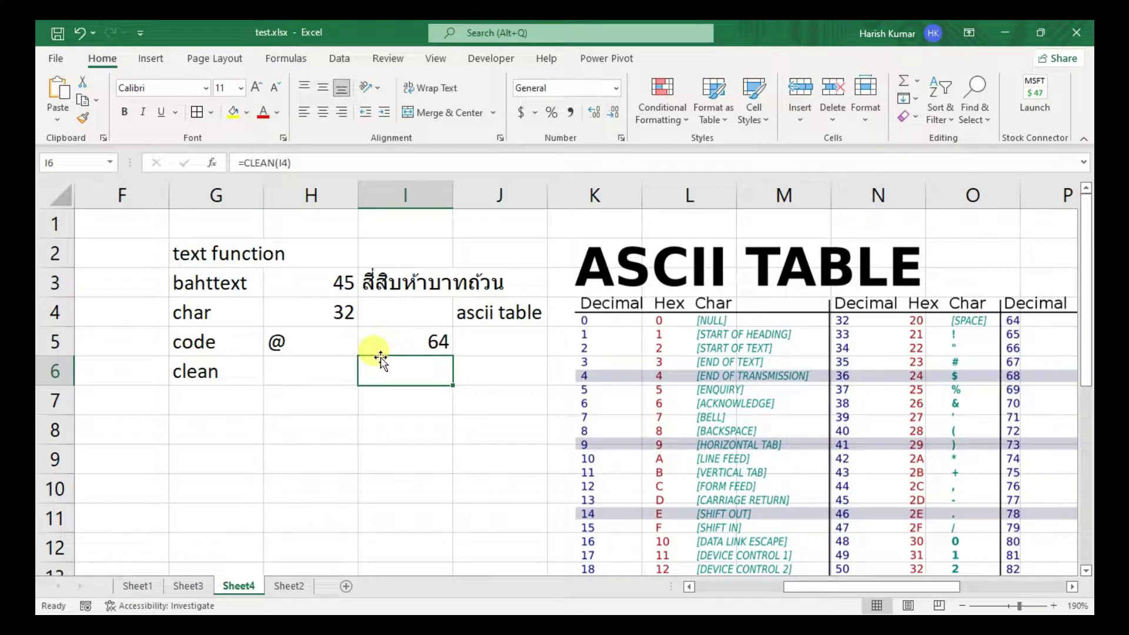
- Add the label len in G7 and the formula =LEN(I6) in I7
double_click(217, 402)
type("len")
key("Tab")
key("Tab")
type("=")
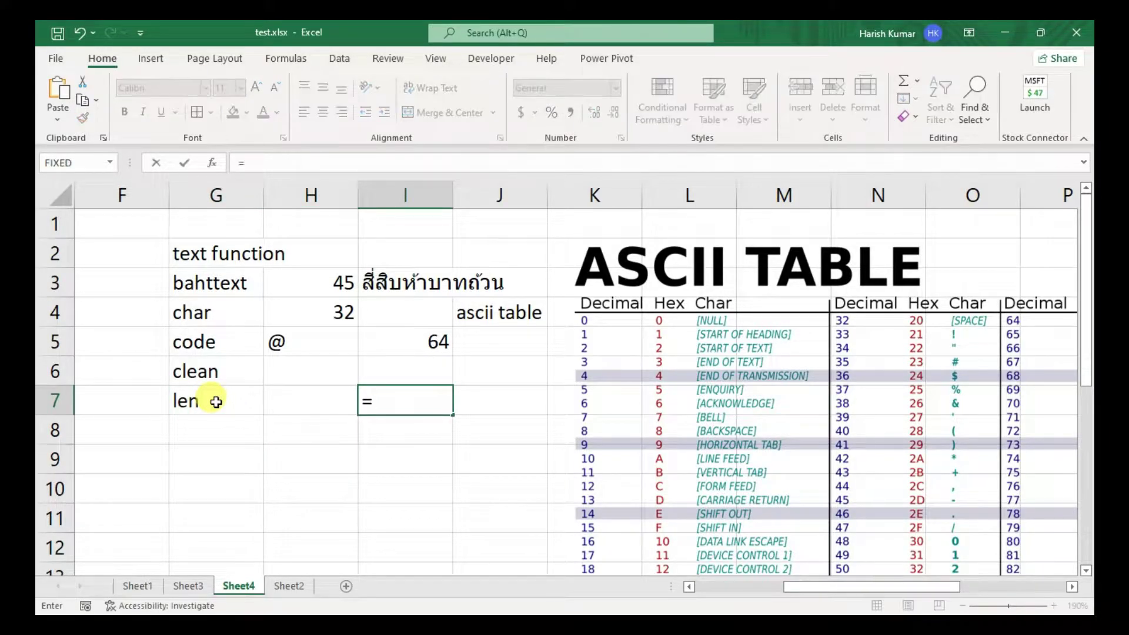
type("le")
key("Tab")
key("Up")
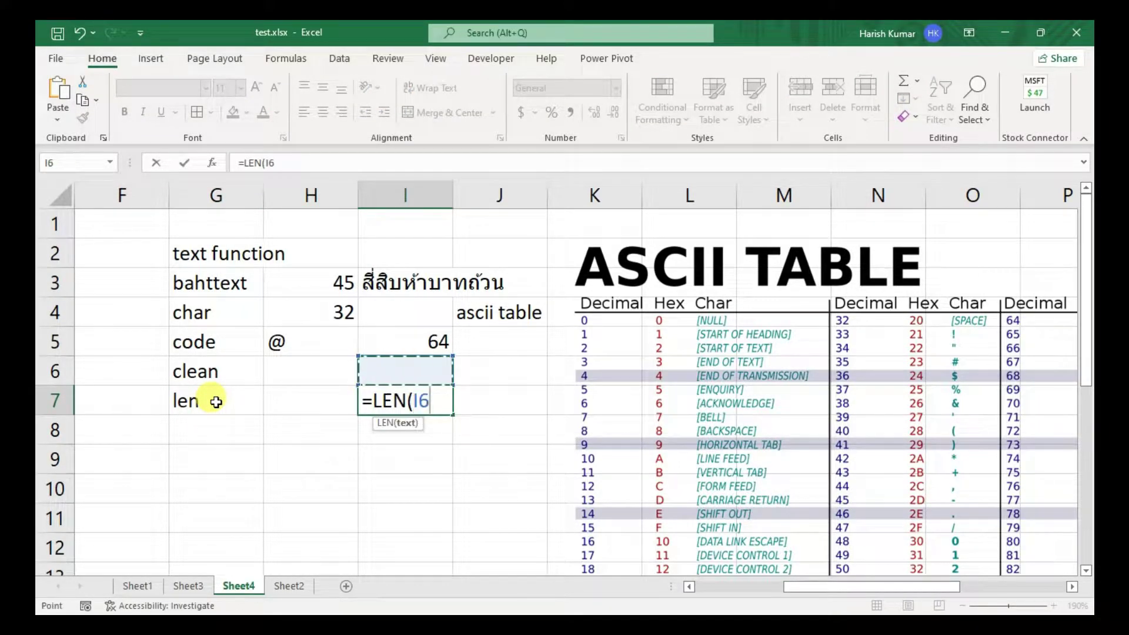
key("Return")
left_click(397, 367)
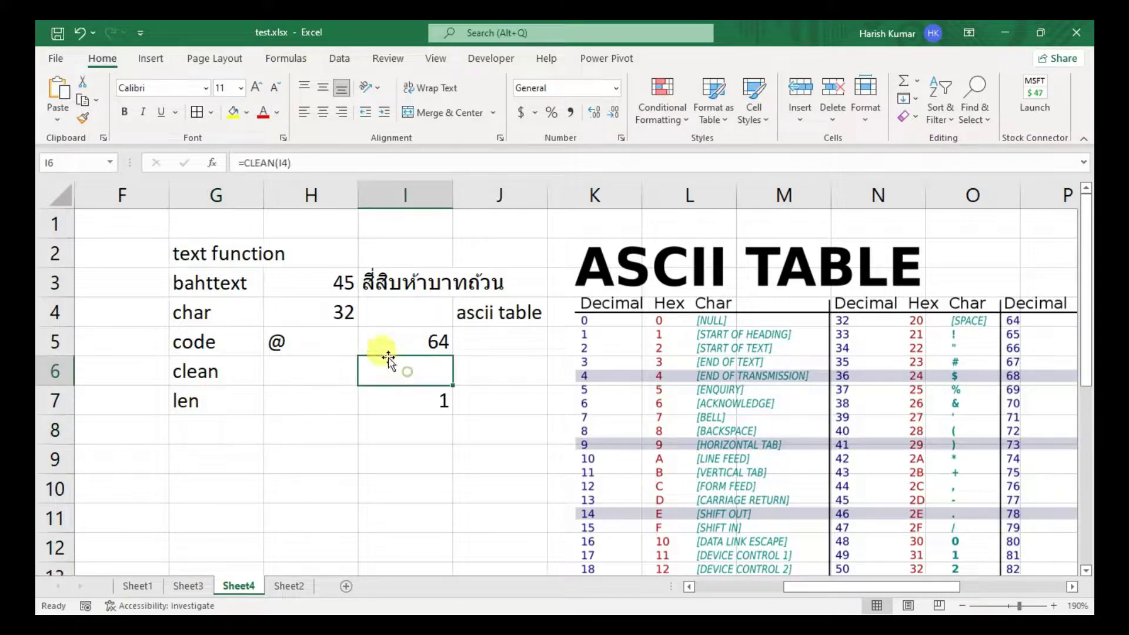
- Set H4 to 1 and check the CLEAN and LEN results in I6 and I7
left_click(329, 312)
type("1")
key("Return")
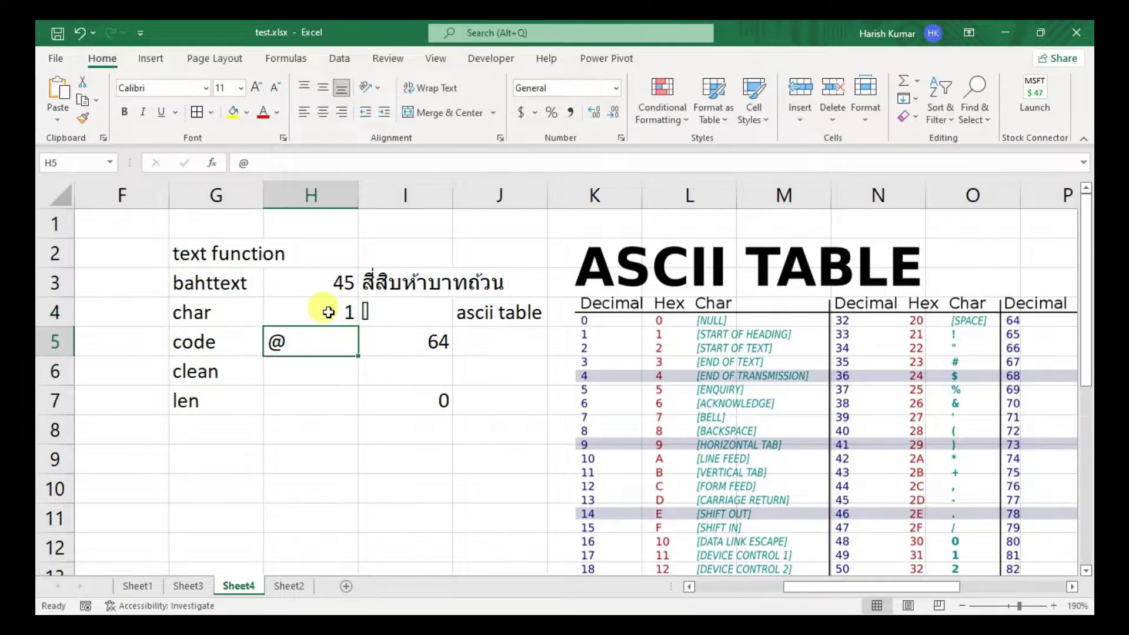
left_click(427, 420)
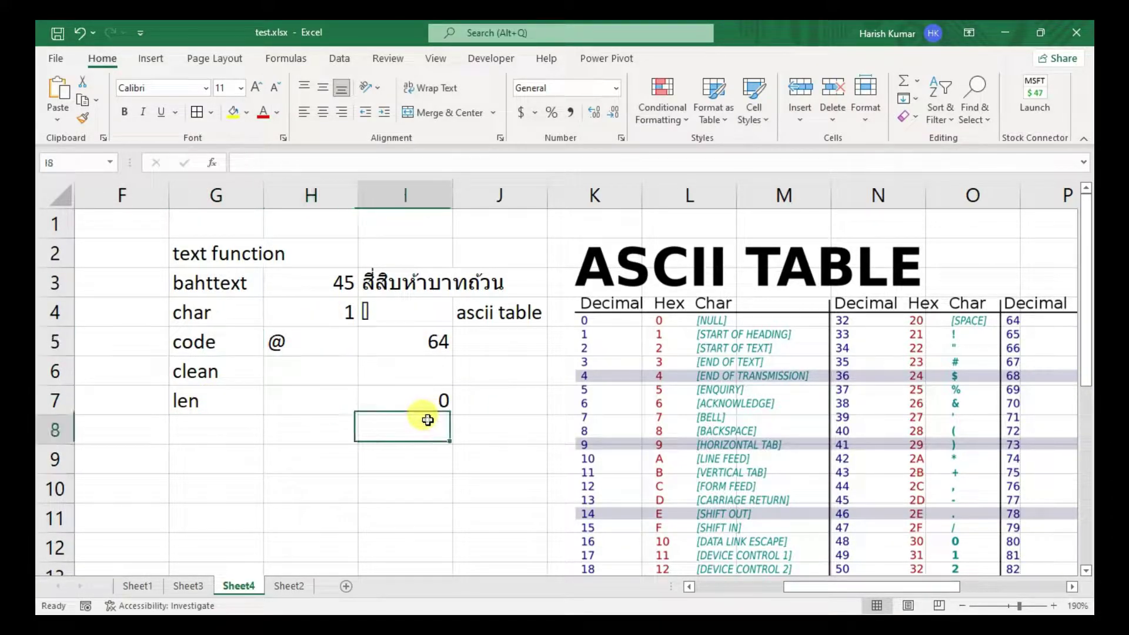
left_click(428, 373)
left_click(418, 399)
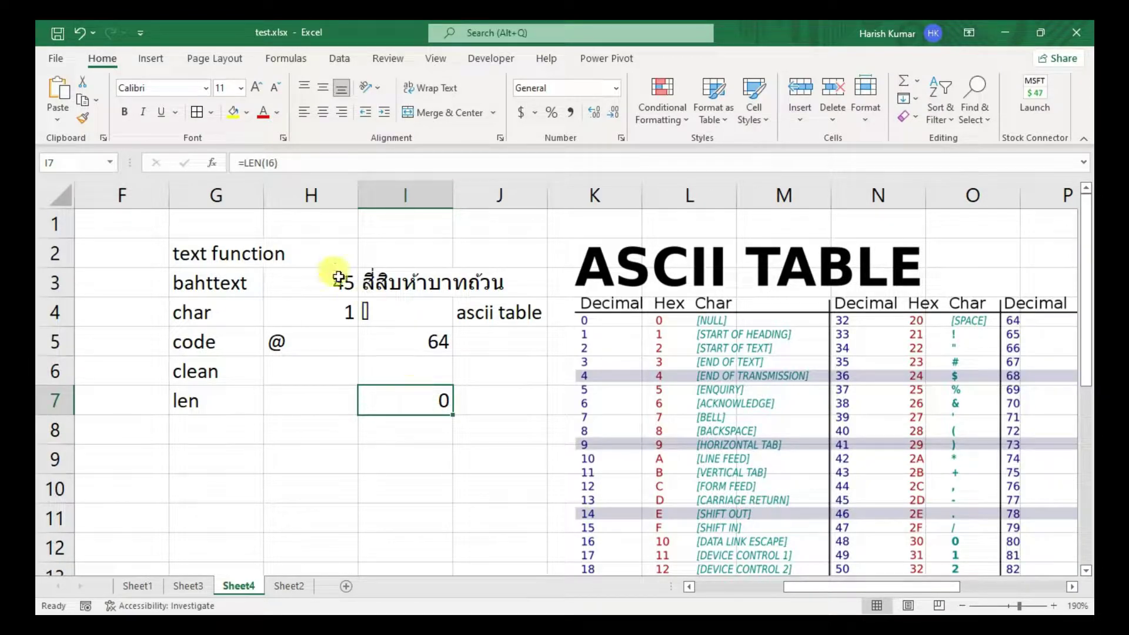
- Set H4 to 65 so I6 shows A and LEN in I7 returns 1
left_click(331, 319)
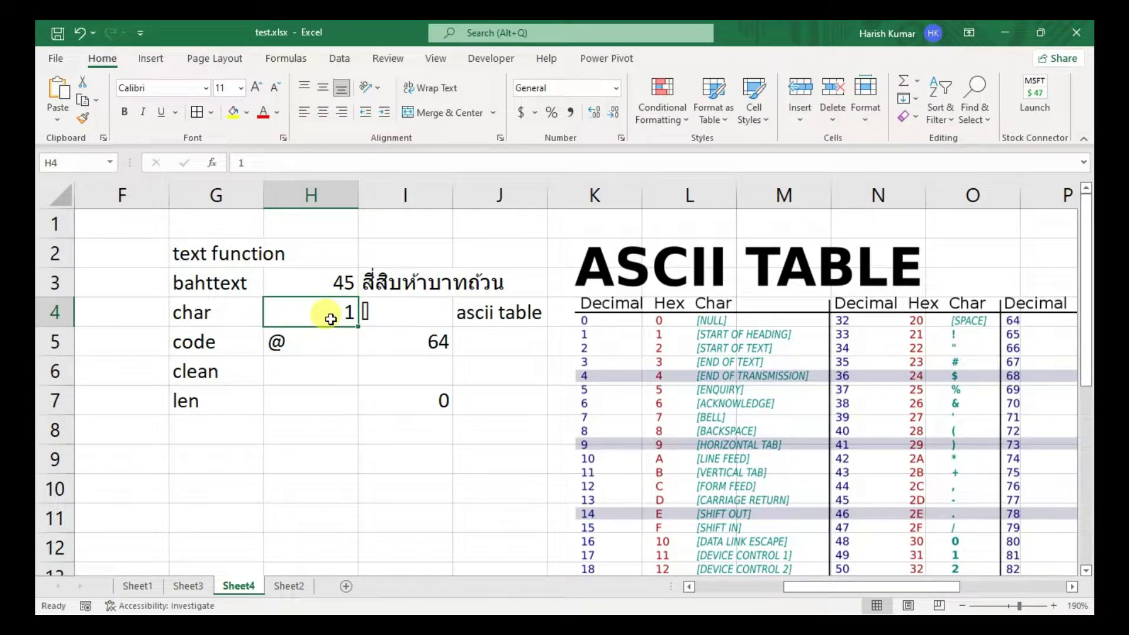
type("65")
key("Return")
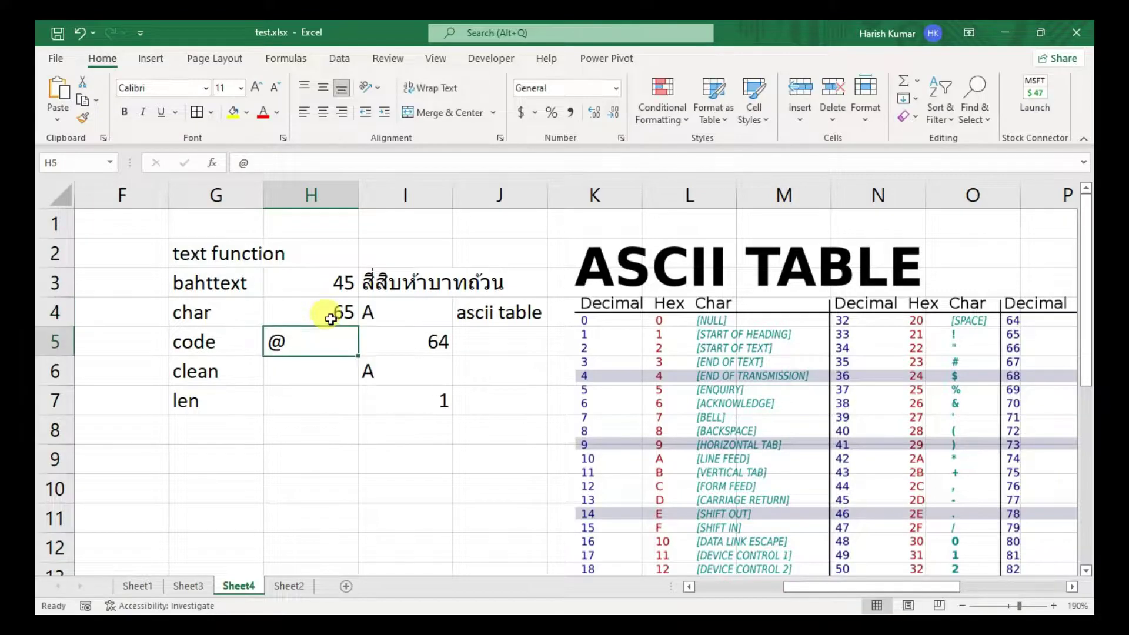
left_click(406, 379)
left_click(410, 405)
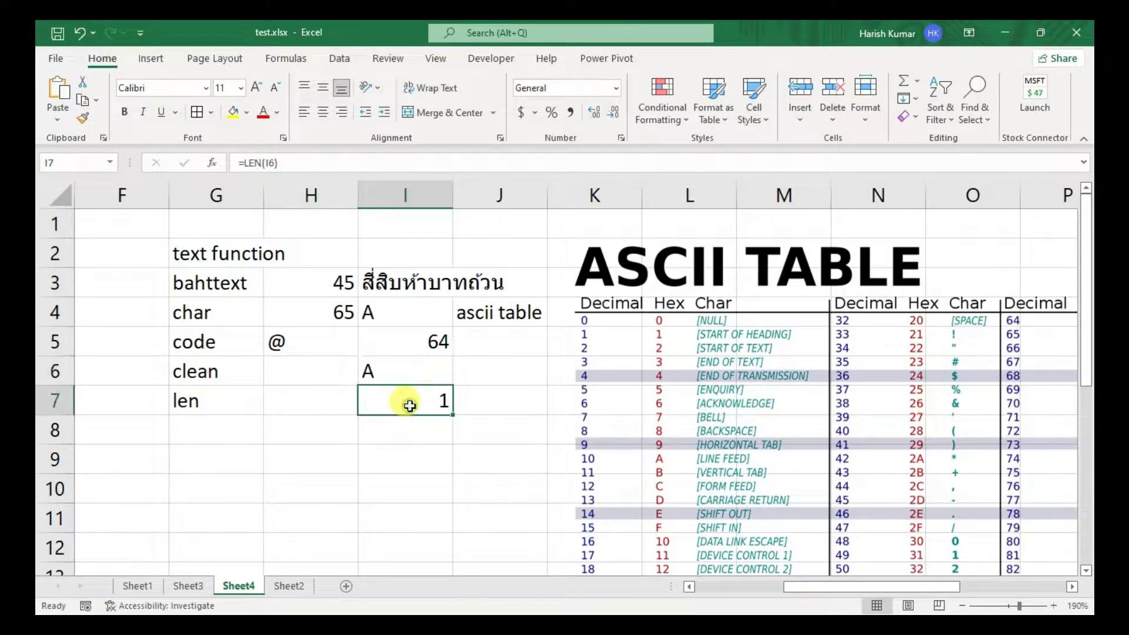
left_click(398, 373)
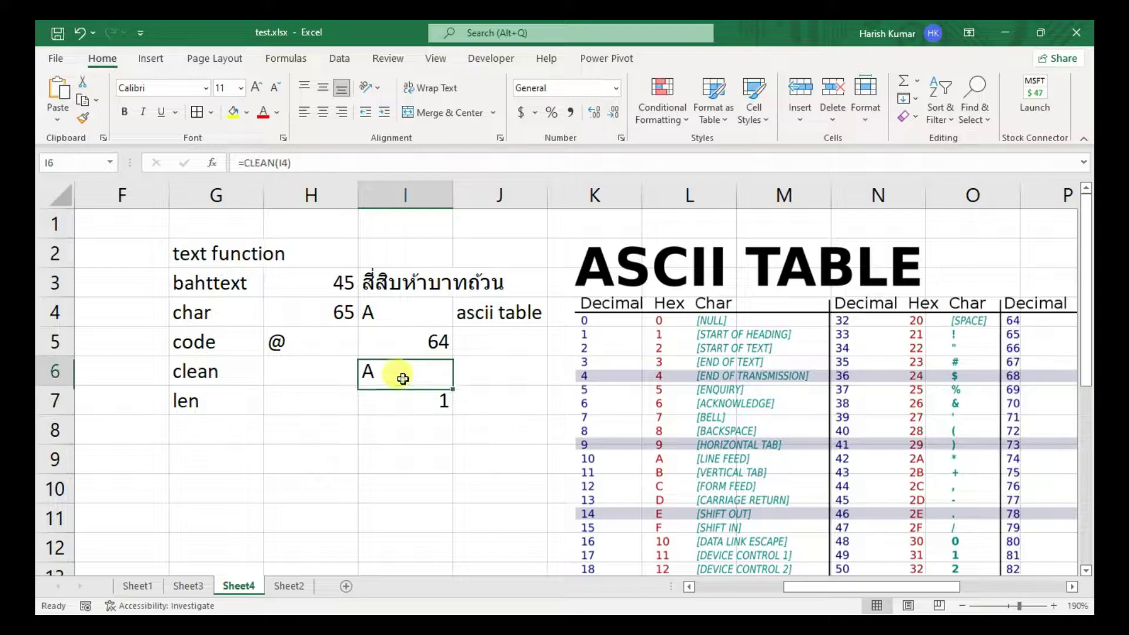
left_click(399, 407)
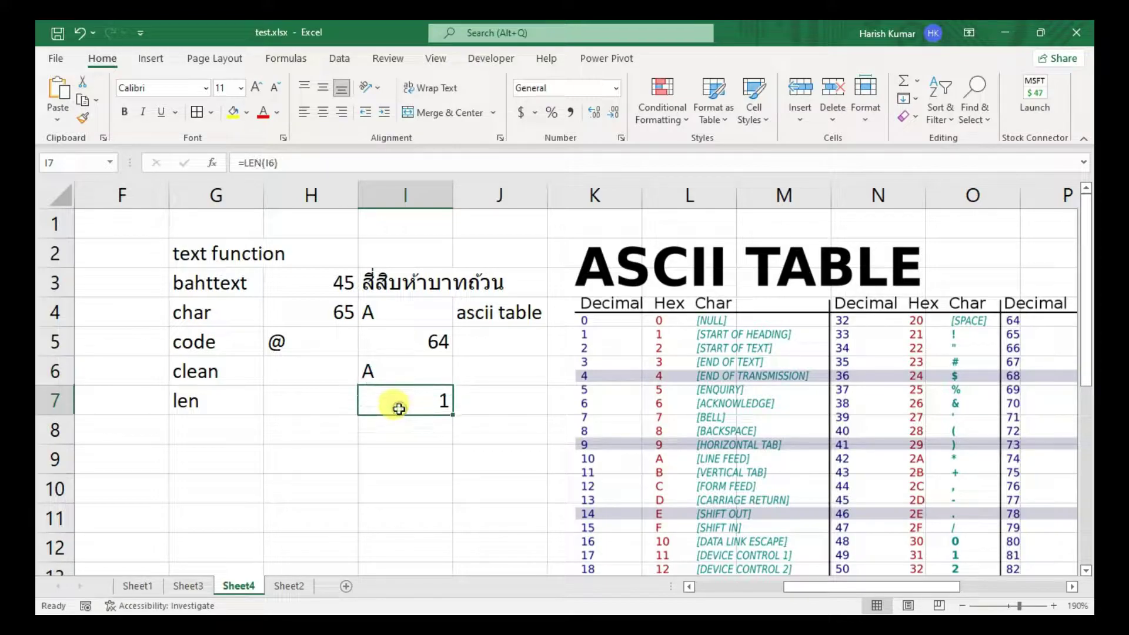
left_click(186, 424)
- Label G8 as 'concatanate'
type("comn")
key("BackSpace")
key("BackSpace")
type("ncat")
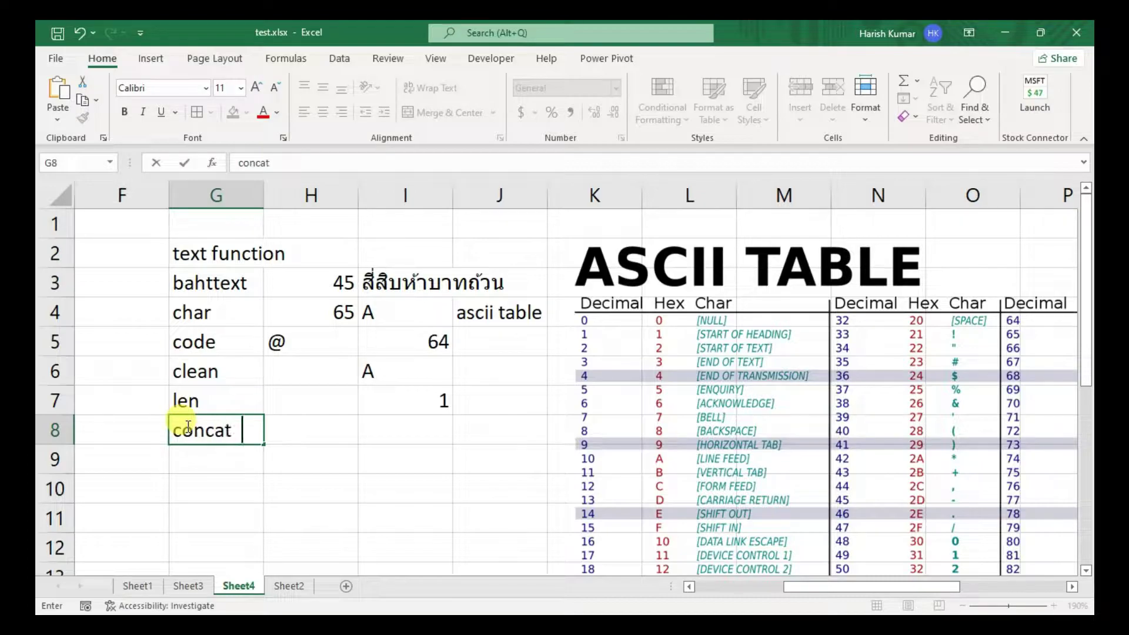
type("anate")
key("Tab")
key("Tab")
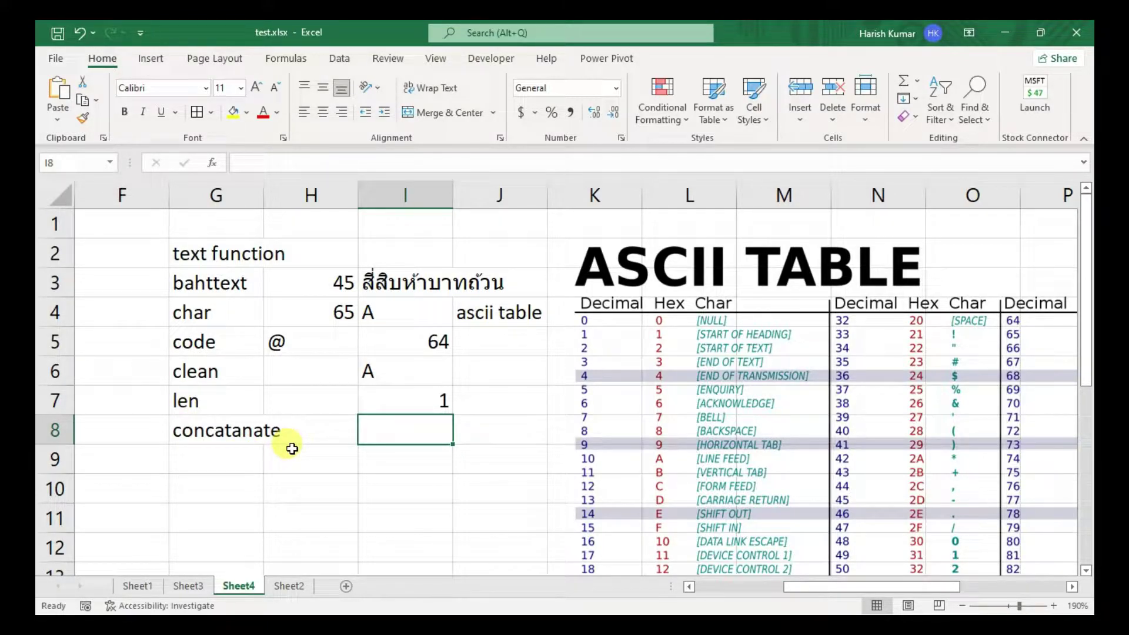
- Enter =CONCATENATE(G3,G4,G5) in I8, returning bahttextcharcode
type("=con")
key("Down")
key("Down")
key("Down")
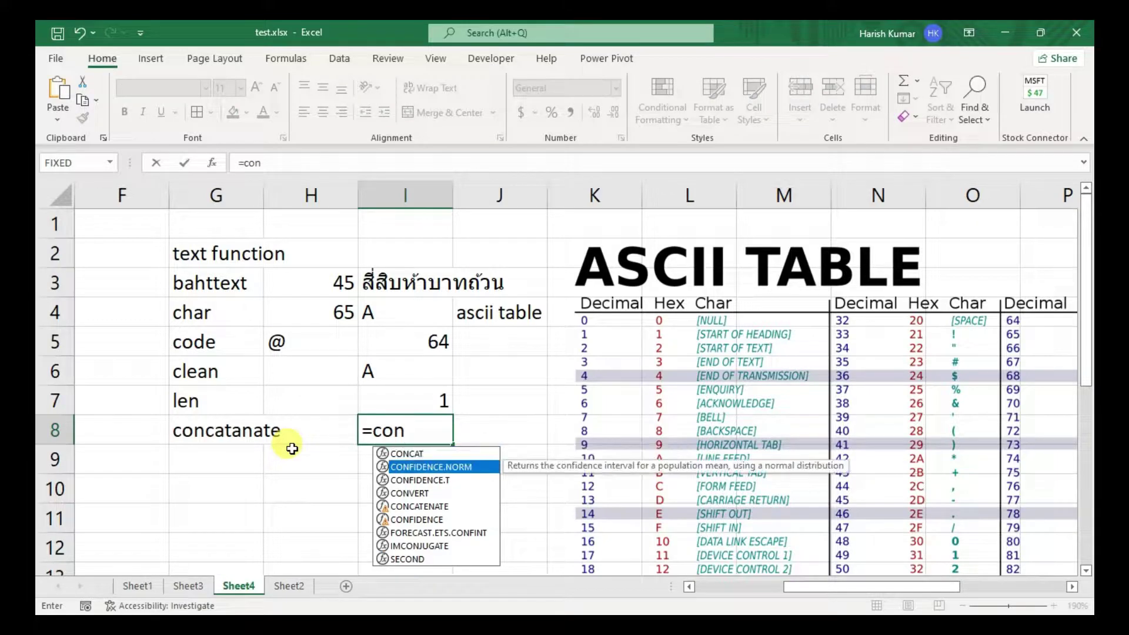
key("Down")
key("Tab")
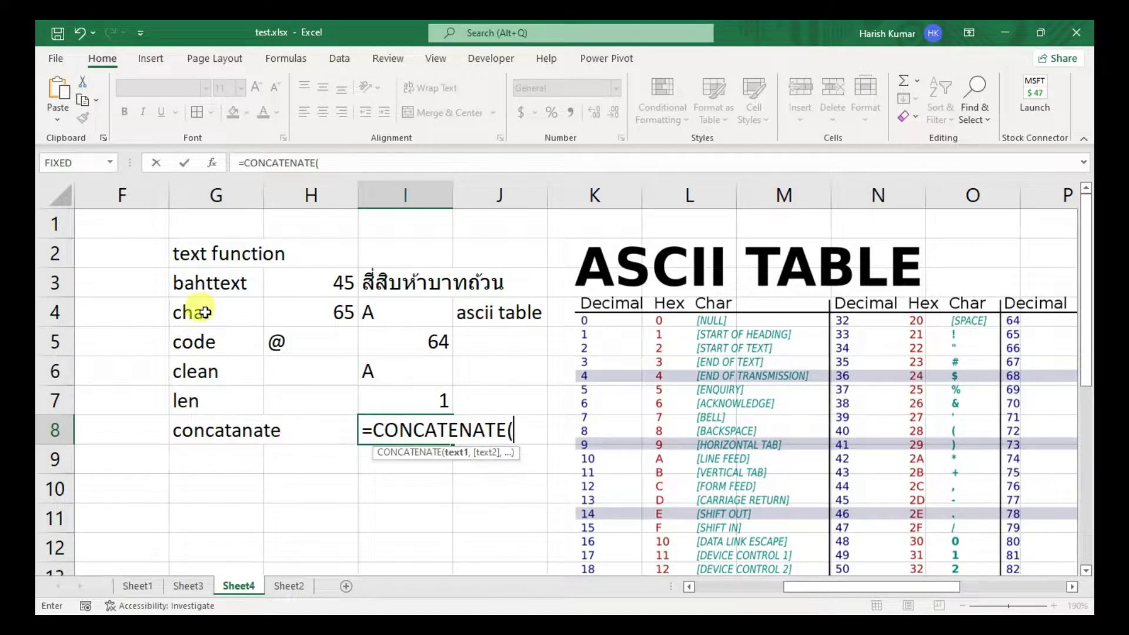
left_click(213, 274)
type(",")
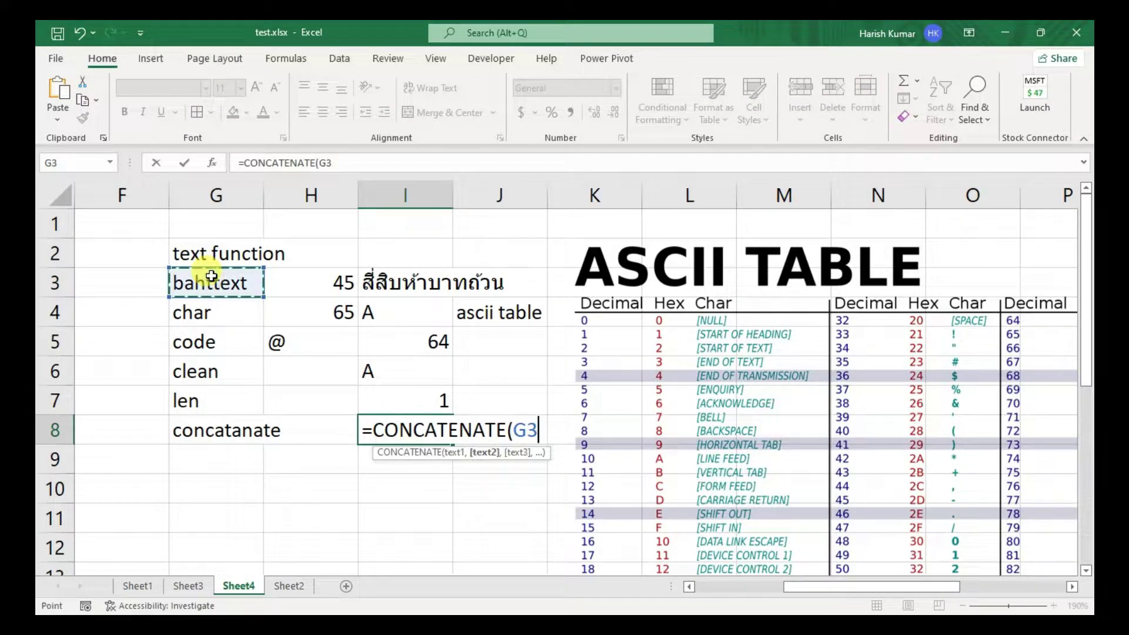
left_click(209, 314)
type(",")
left_click(213, 343)
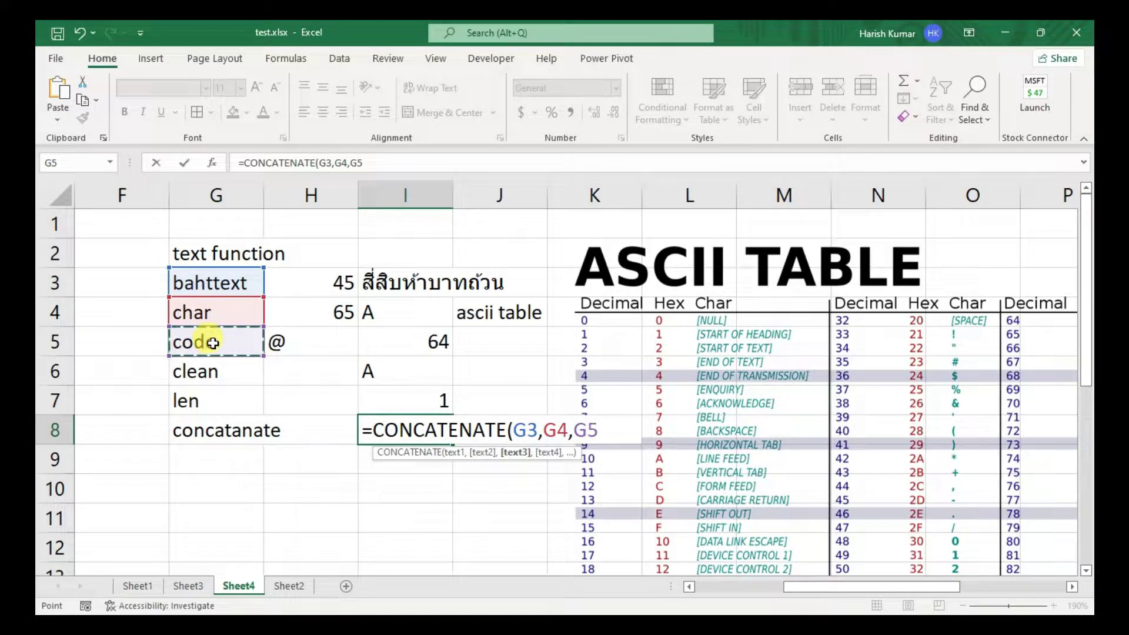
type(")")
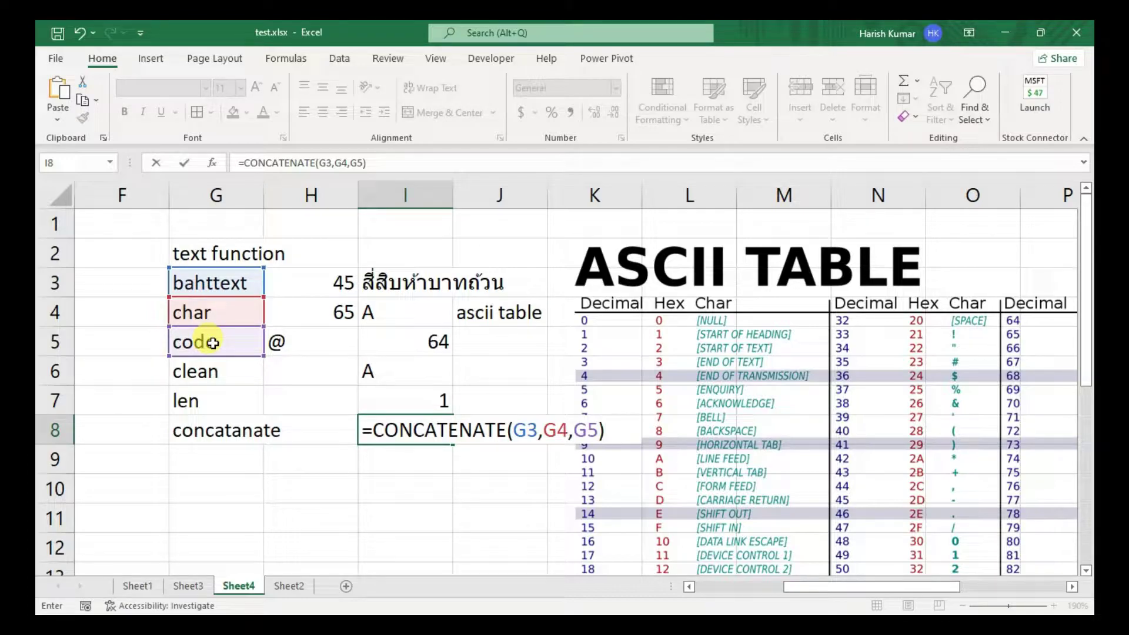
key("Return")
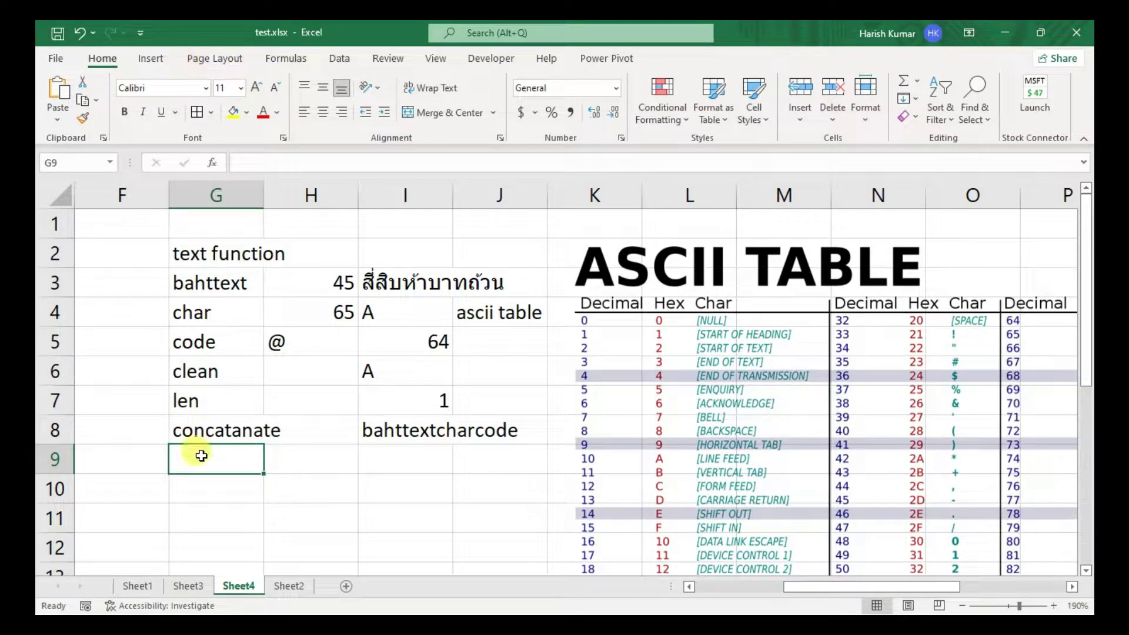
- Type the labels left, right and mid into G9, G10 and G11
type("le")
key("BackSpace")
key("BackSpace")
type("eft")
key("Return")
type("right")
key("Return")
type("mom")
key("BackSpace")
key("BackSpace")
type("id")
key("Return")
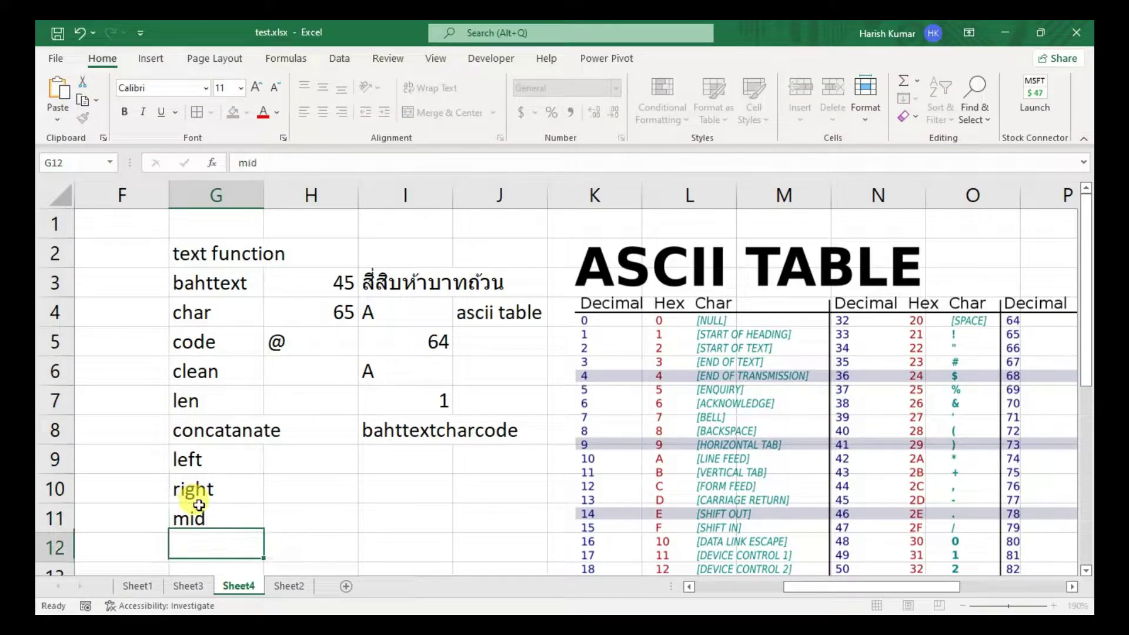
- Enter =LEFT(I8,4) in I9 to show baht
key("Up")
key("Up")
key("Right")
key("Right")
key("Up")
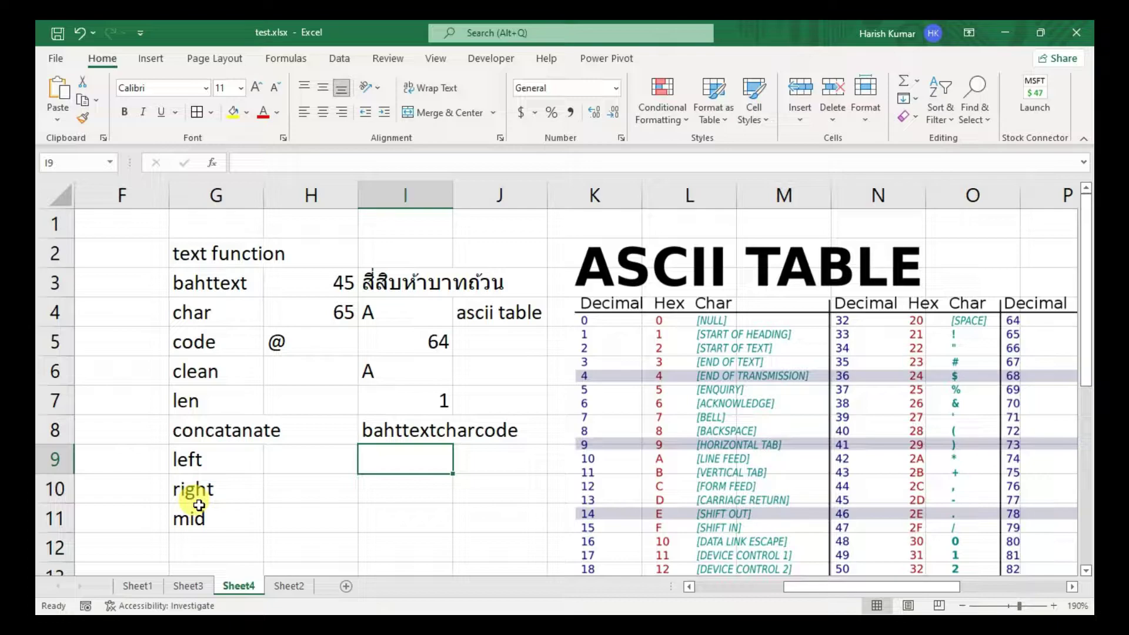
type("=left")
key("Tab")
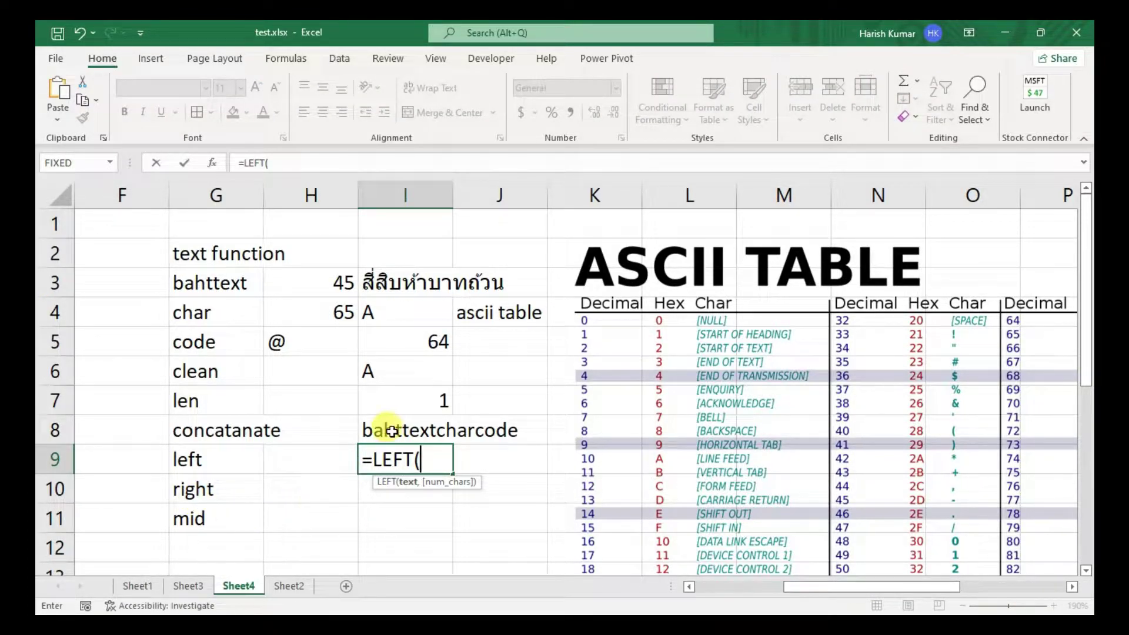
left_click(392, 431)
type(",")
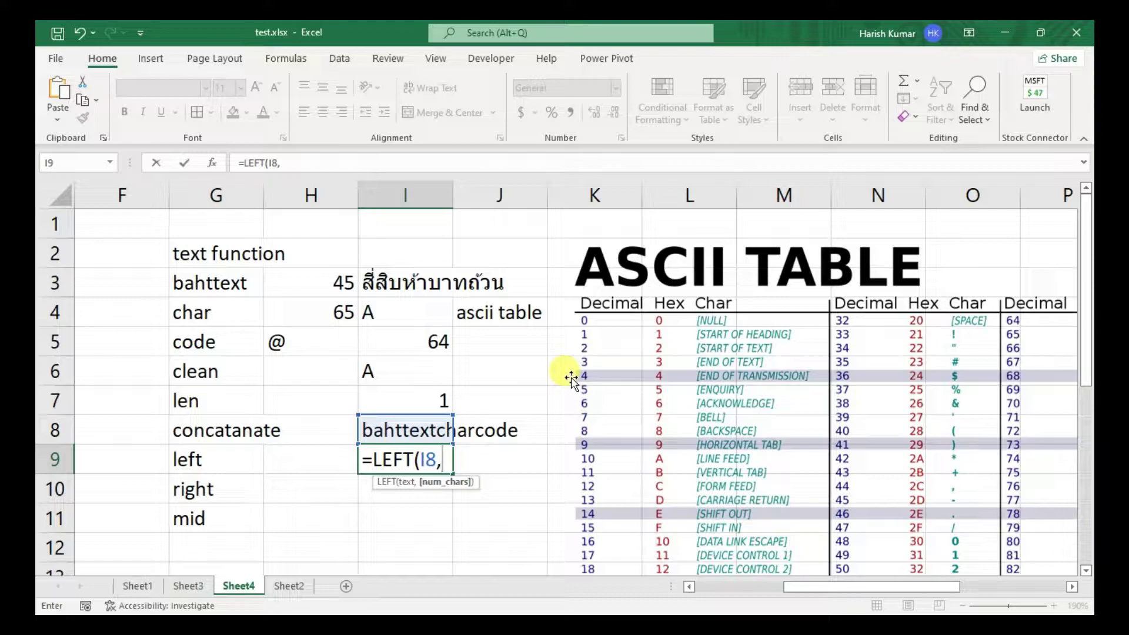
type("4)")
key("Return")
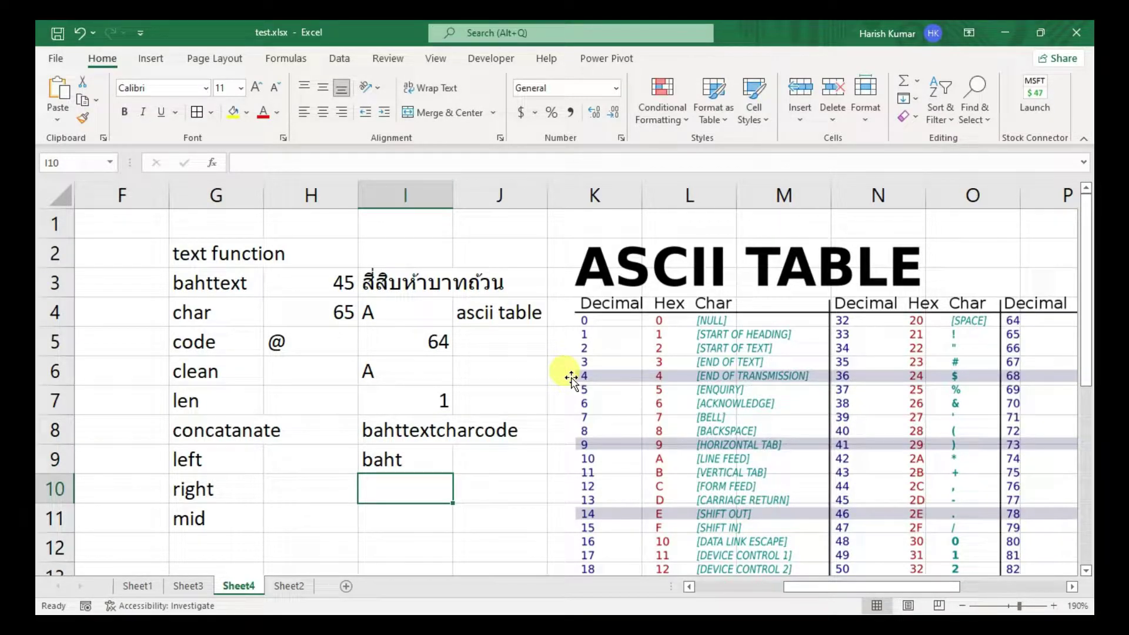
- Enter =RIGHT(I8,4) in I10 to show code, and begin a MID formula in I11
type("=right")
key("Tab")
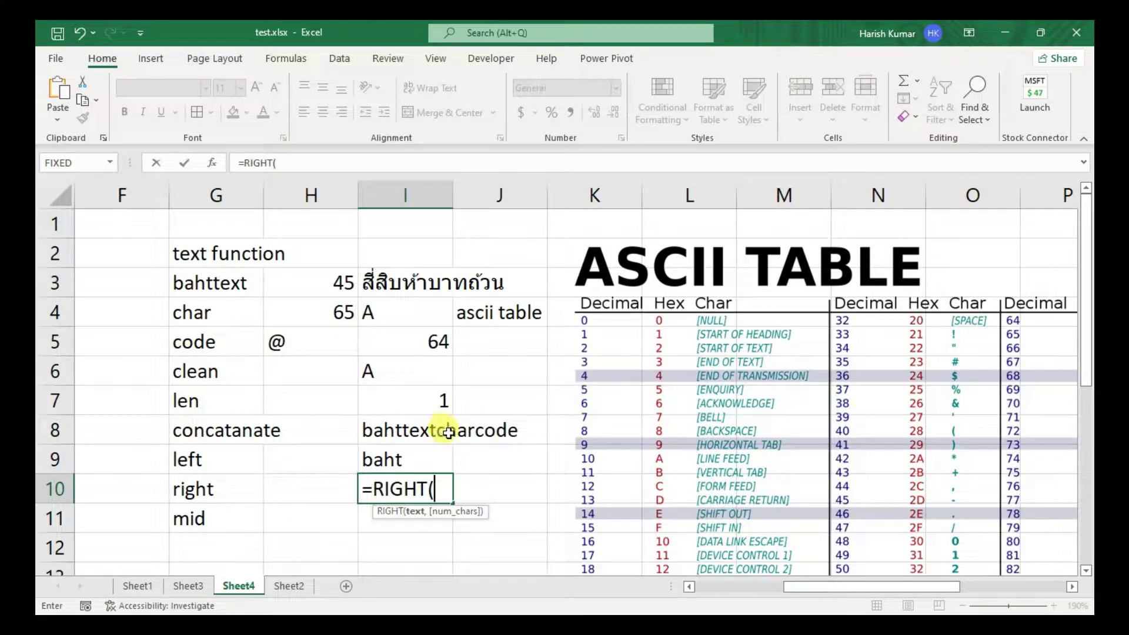
left_click(435, 432)
type(",")
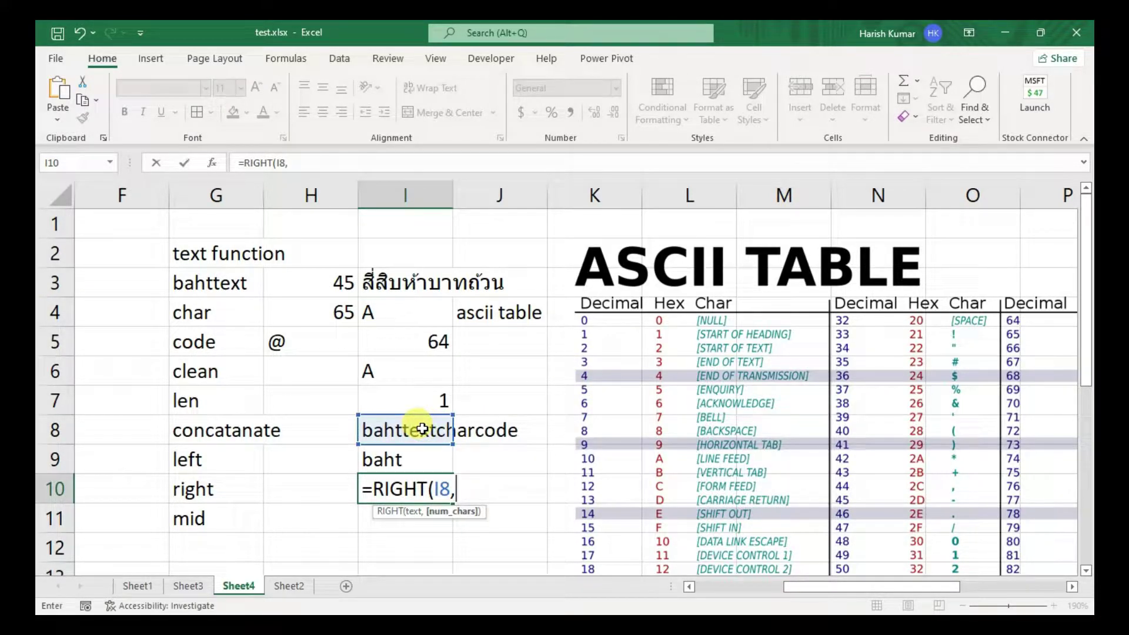
type("4)")
key("Return")
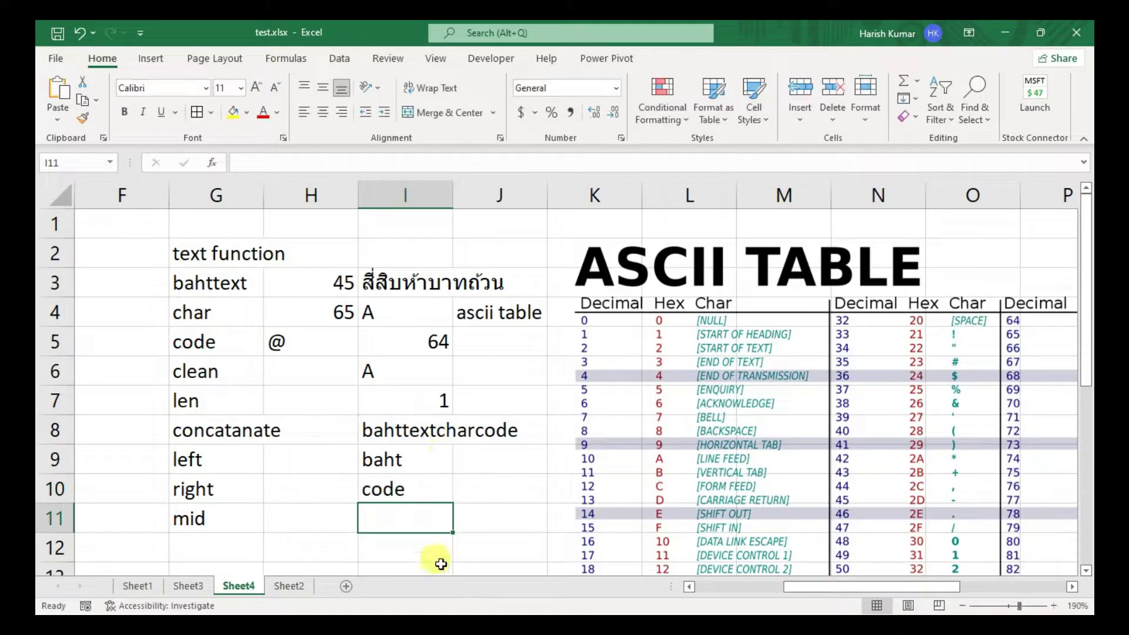
type("=mi")
key("Tab")
- Complete =MID(I8,5,4) in I11 so it returns text
left_click(406, 429)
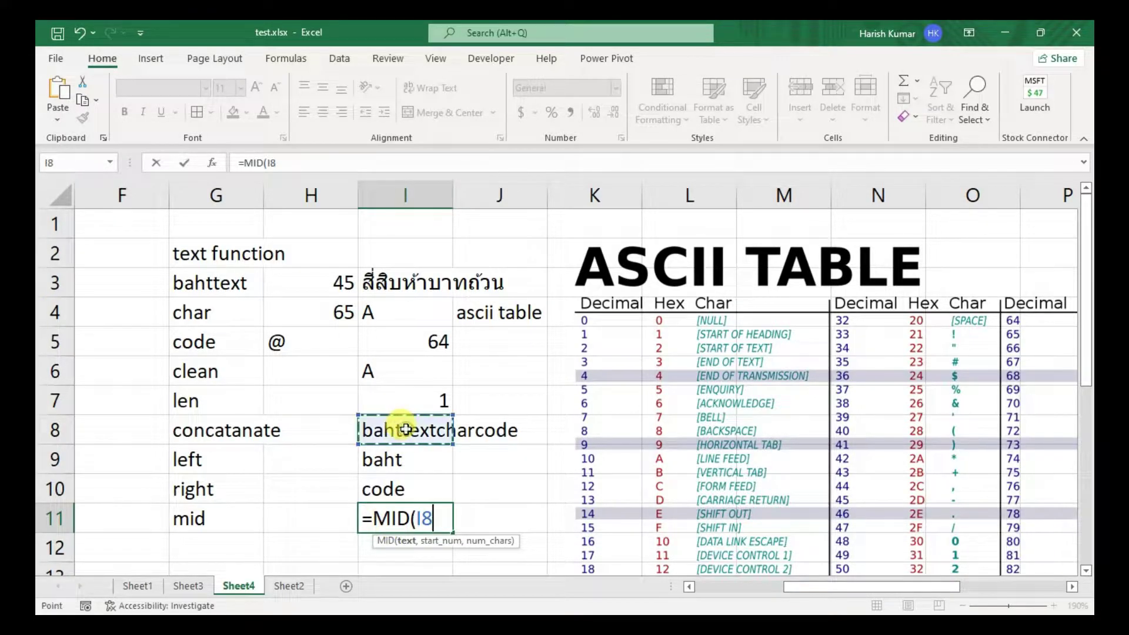
type(",5")
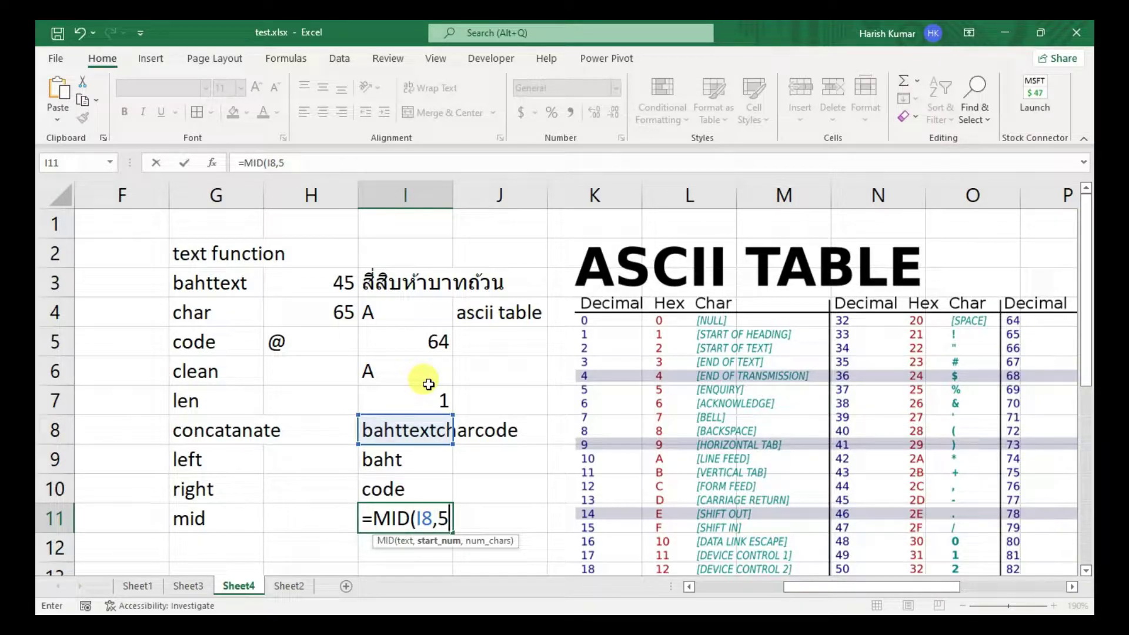
type(",4")
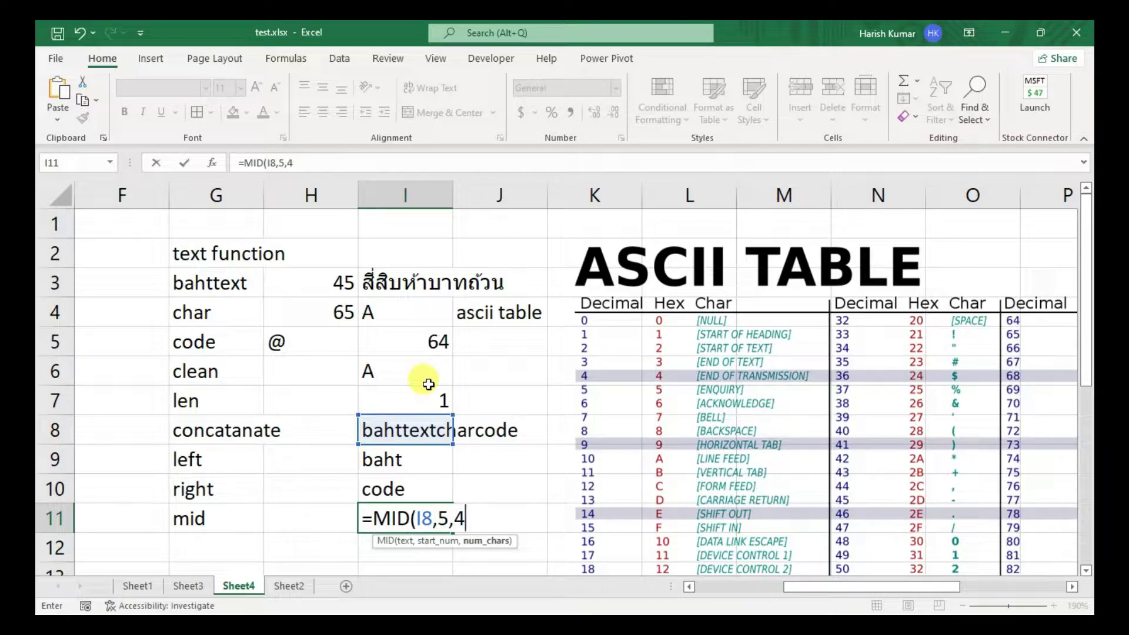
type(")")
key("Return")
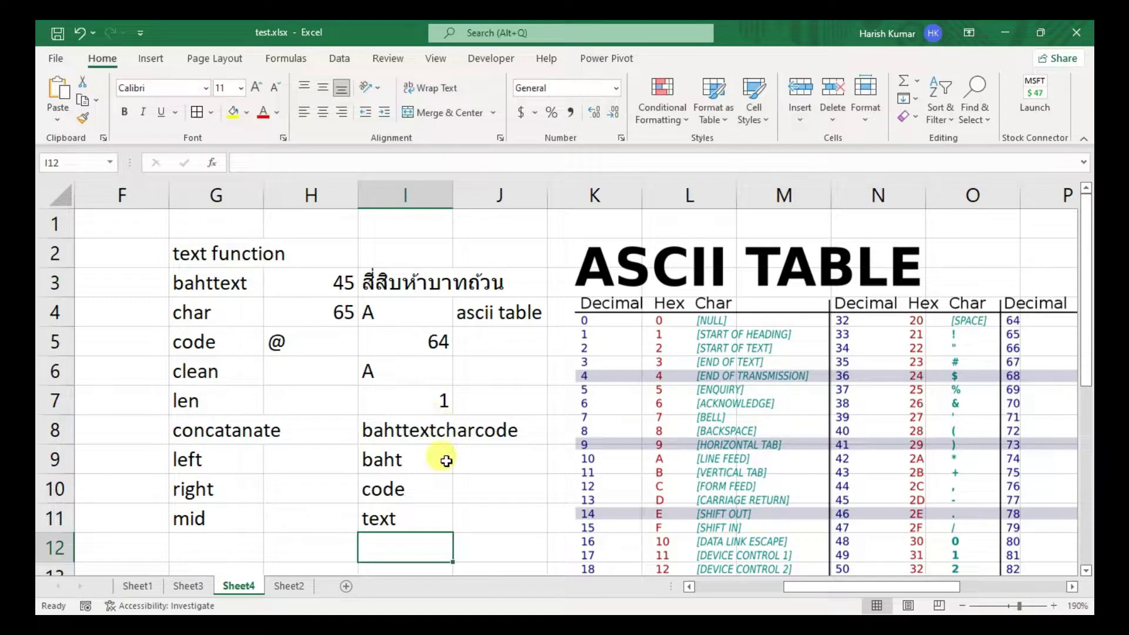
- Type lower, upper and proper into G12, G13 and G14
left_click(221, 546)
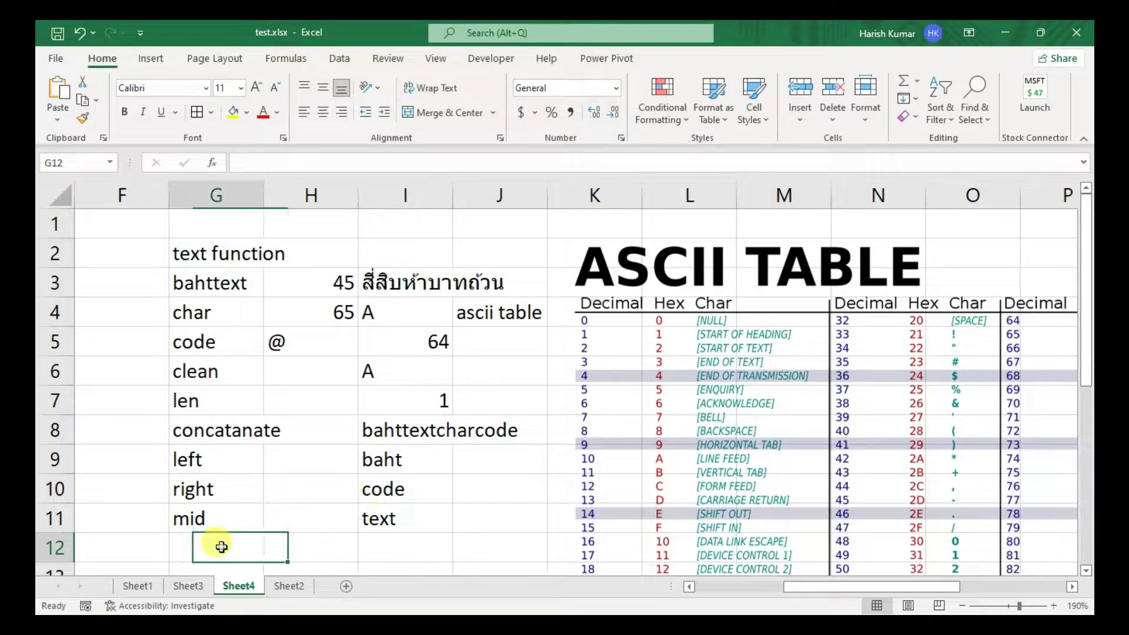
scroll(220, 545, "down", 2)
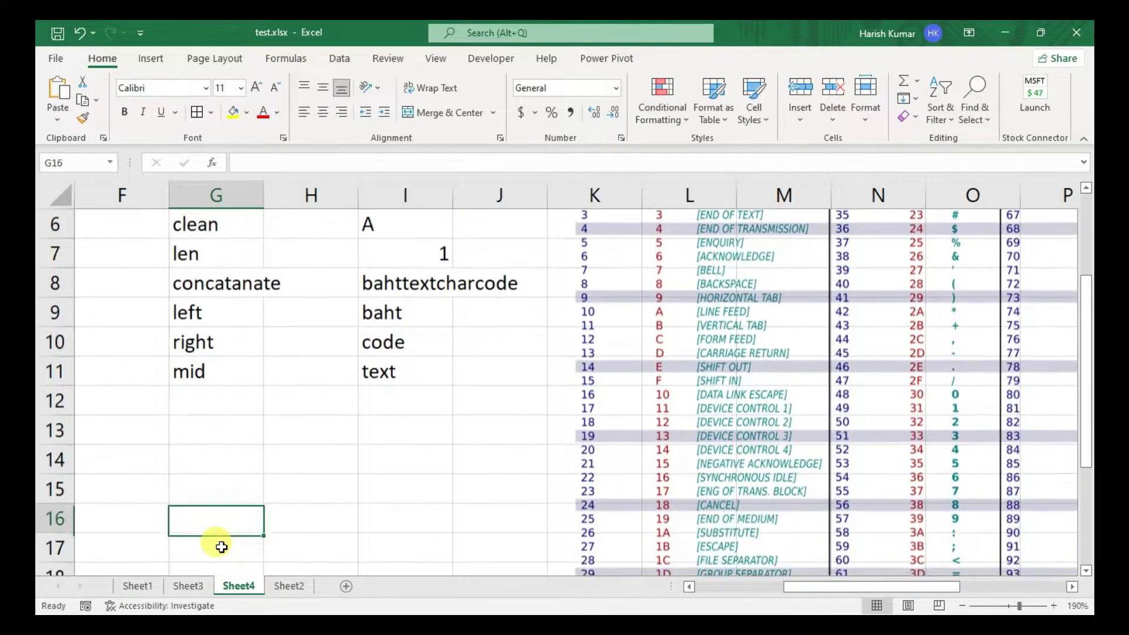
type("lower")
key("Return")
type("upper")
key("Return")
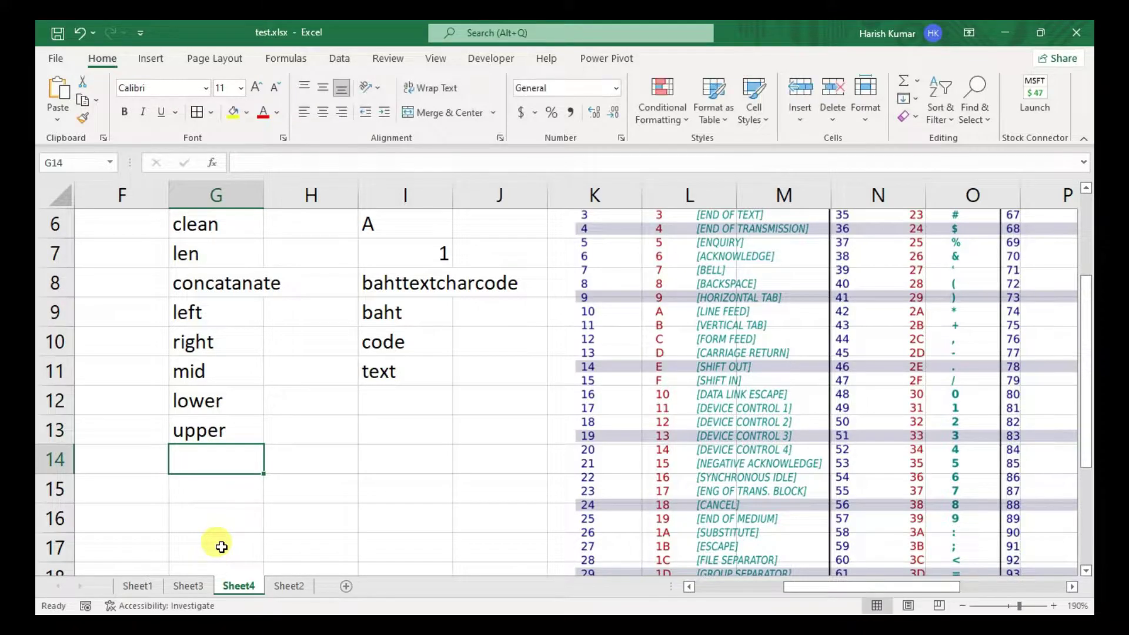
type("proper")
key("Return")
- Look over the results in column I and move to H12 for sample text
key("Up")
key("Up")
key("Right")
key("Up")
key("Up")
key("Right")
key("Down")
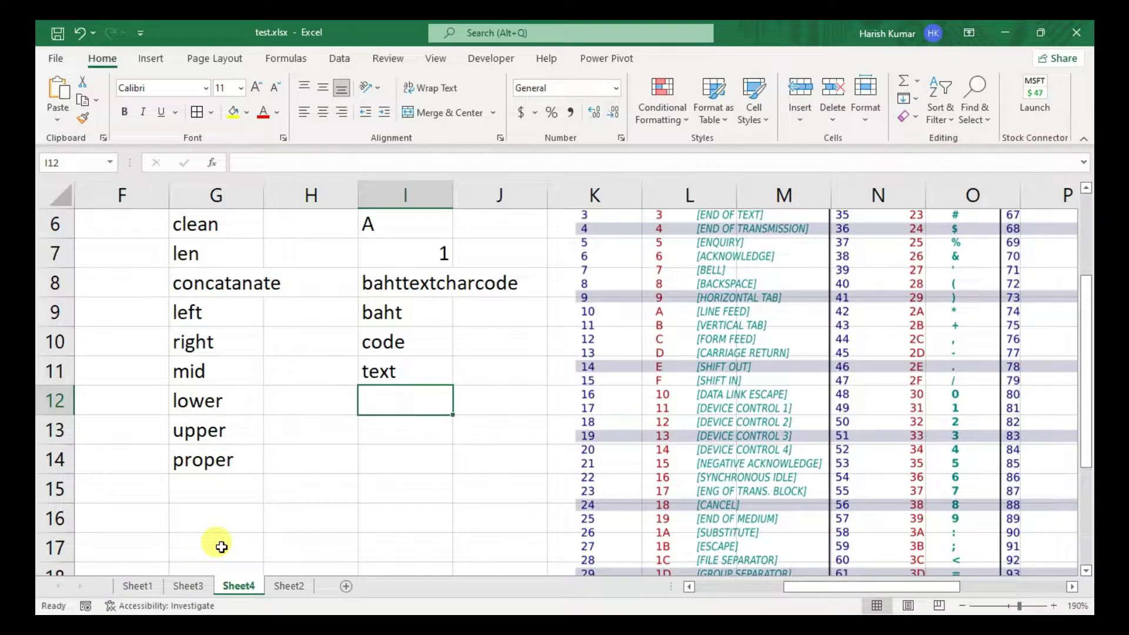
key("Up")
key("Up")
key("Up")
key("Down")
key("Down")
key("Down")
key("Down")
key("Up")
key("Left")
- Type a mixed-case sample name in H12 and enter =LOWER(H12) in I12
type("hAriSh")
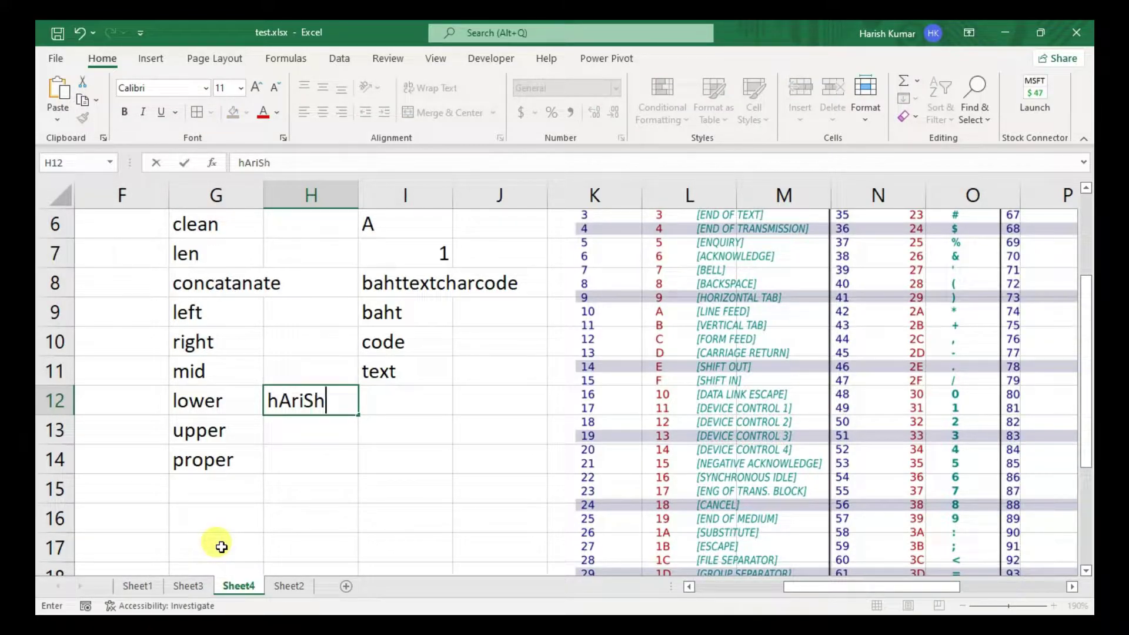
key("Tab")
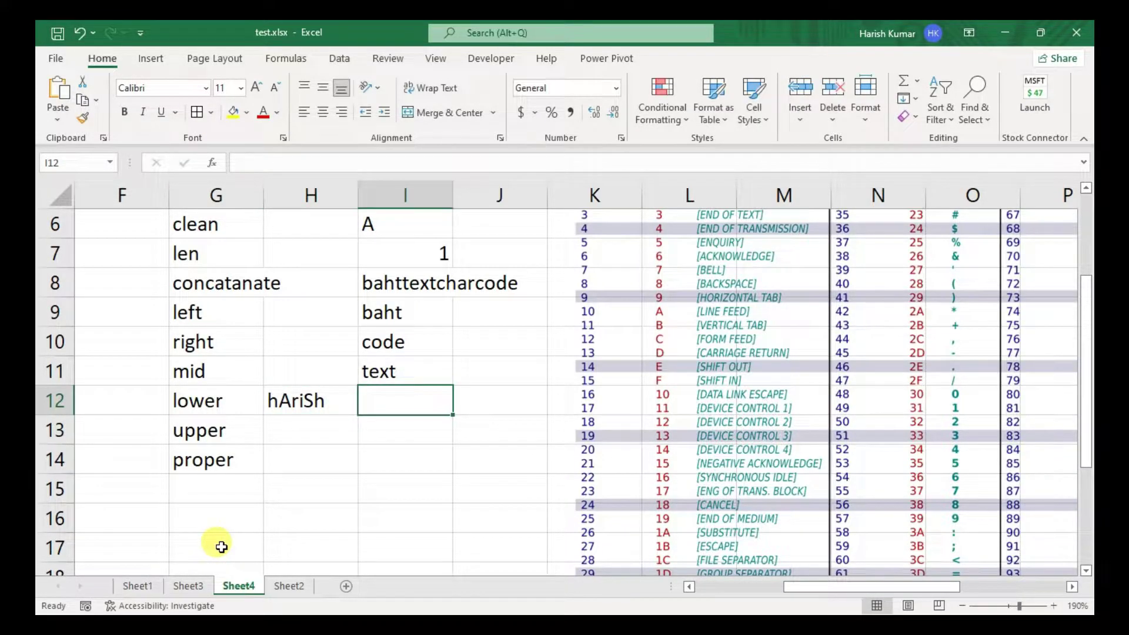
type("=lower")
key("Tab")
key("Left")
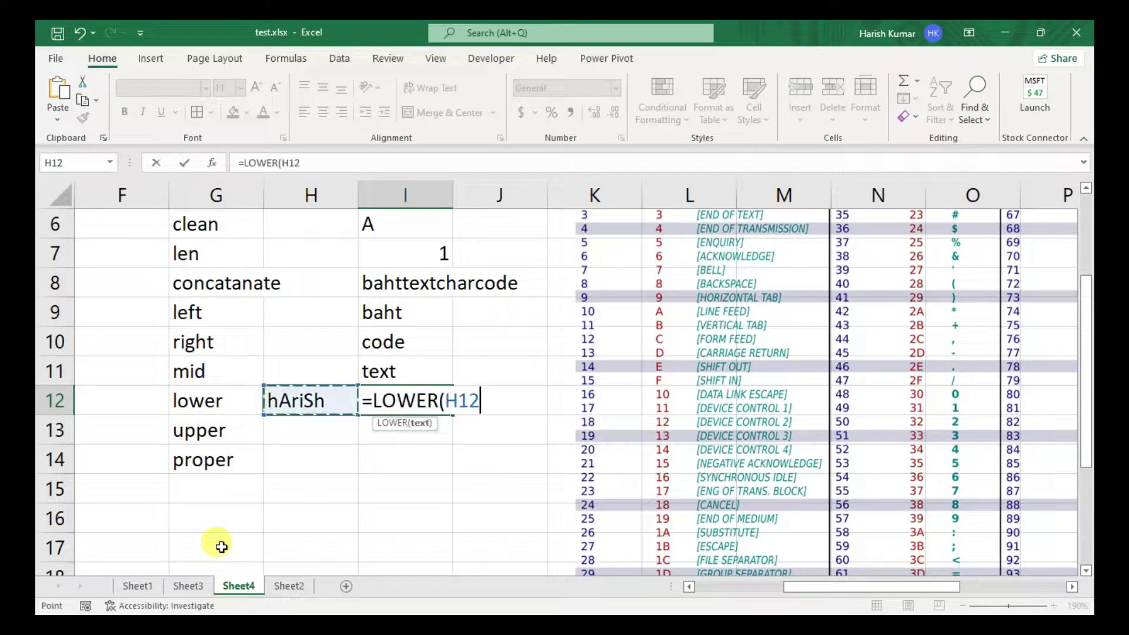
key("Return")
- Enter =UPPER(H12) in I13 and =PROPER(H12) in I14
key("Right")
type("=upper")
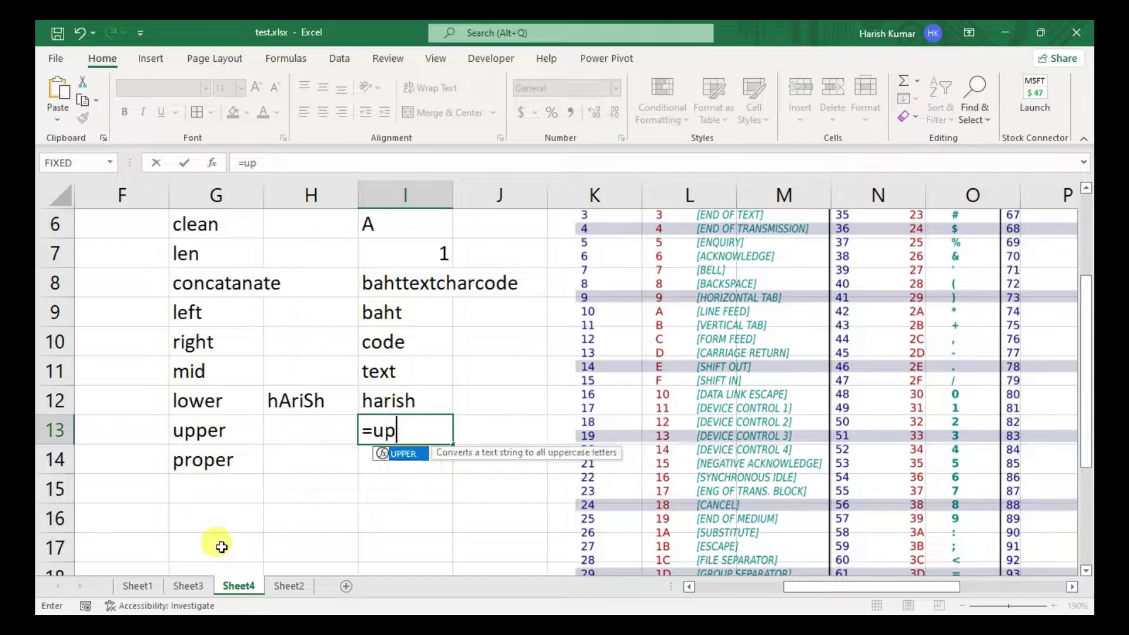
key("Tab")
key("Up")
key("Left")
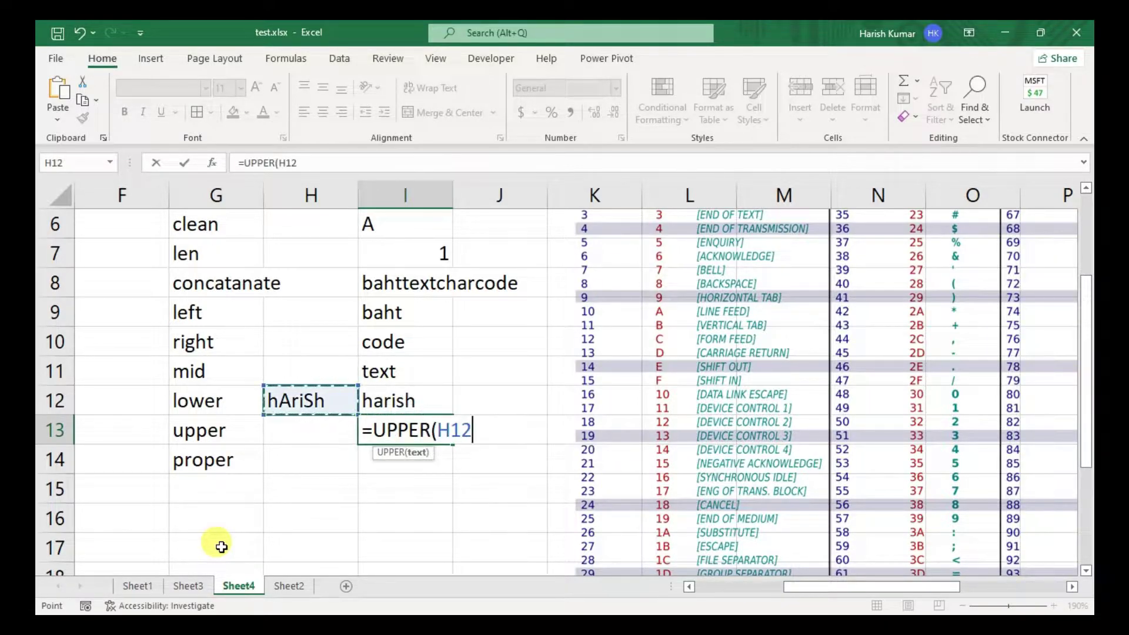
key("Return")
type("=proper")
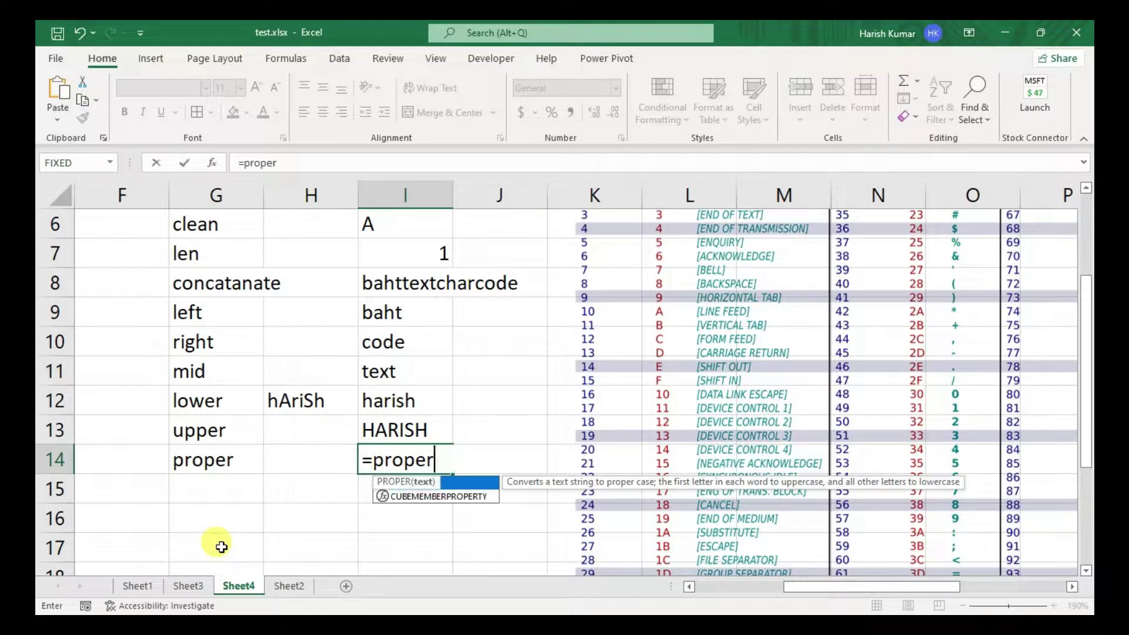
key("Tab")
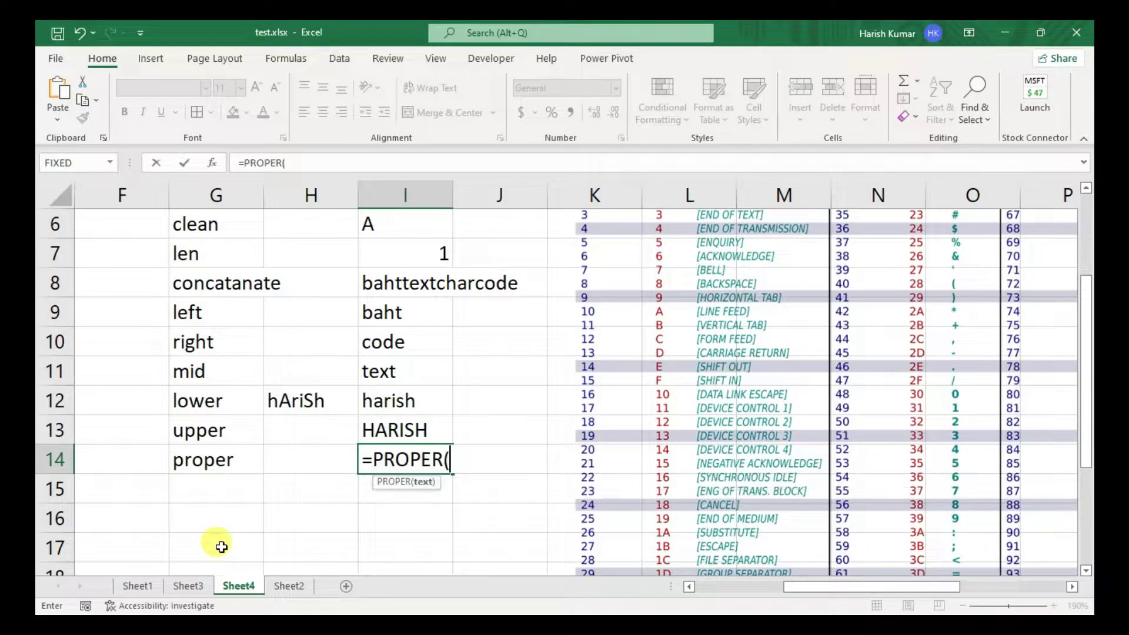
key("Up")
key("Up")
key("Left")
key("Return")
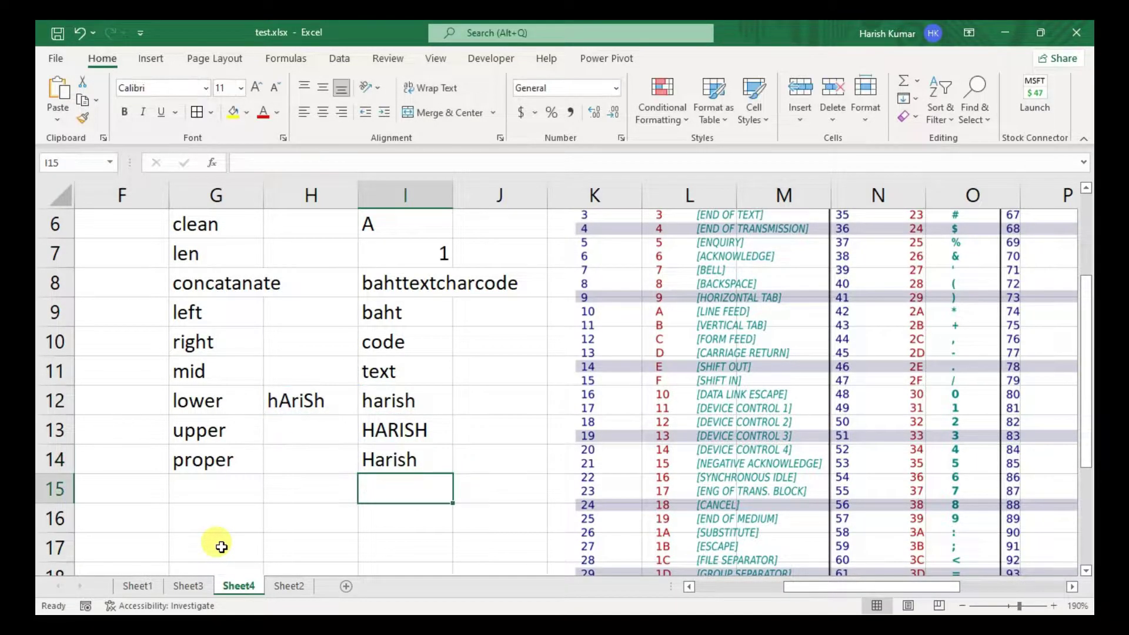
- Label G15, G16 and G17 as TRIM, substitute and replace
key("Down")
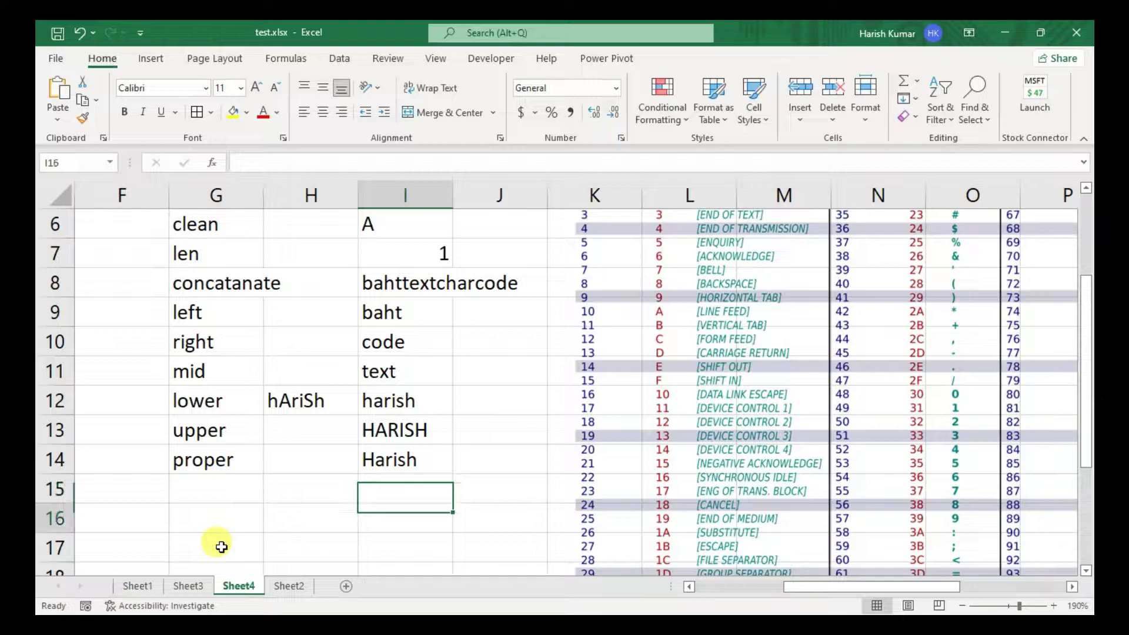
key("Left")
key("Left")
key("Up")
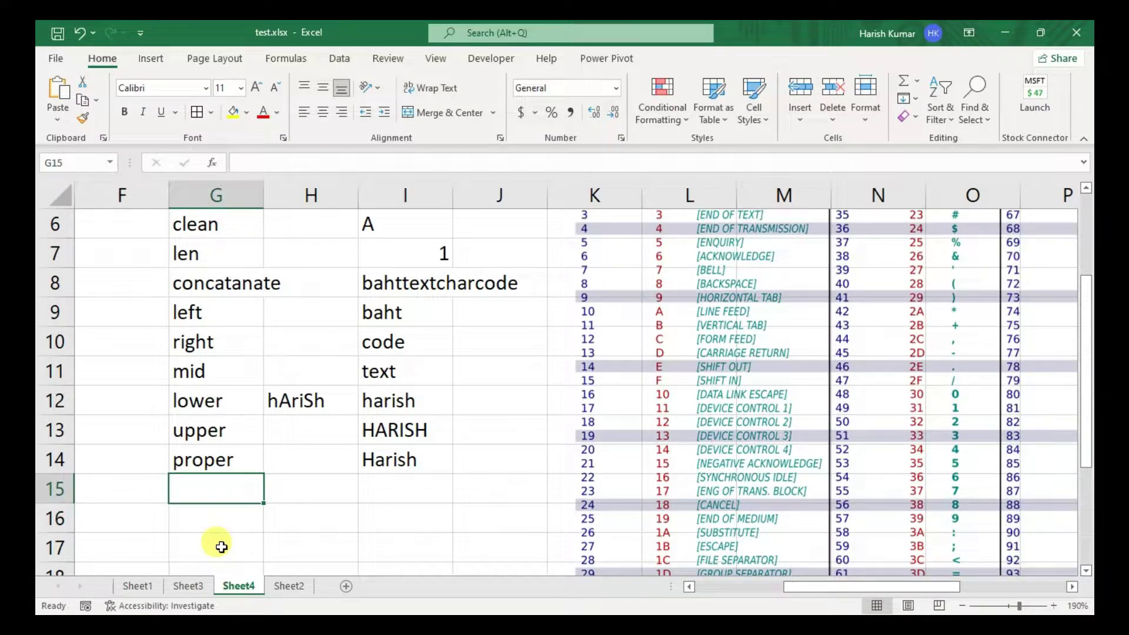
type("TRIM")
key("Return")
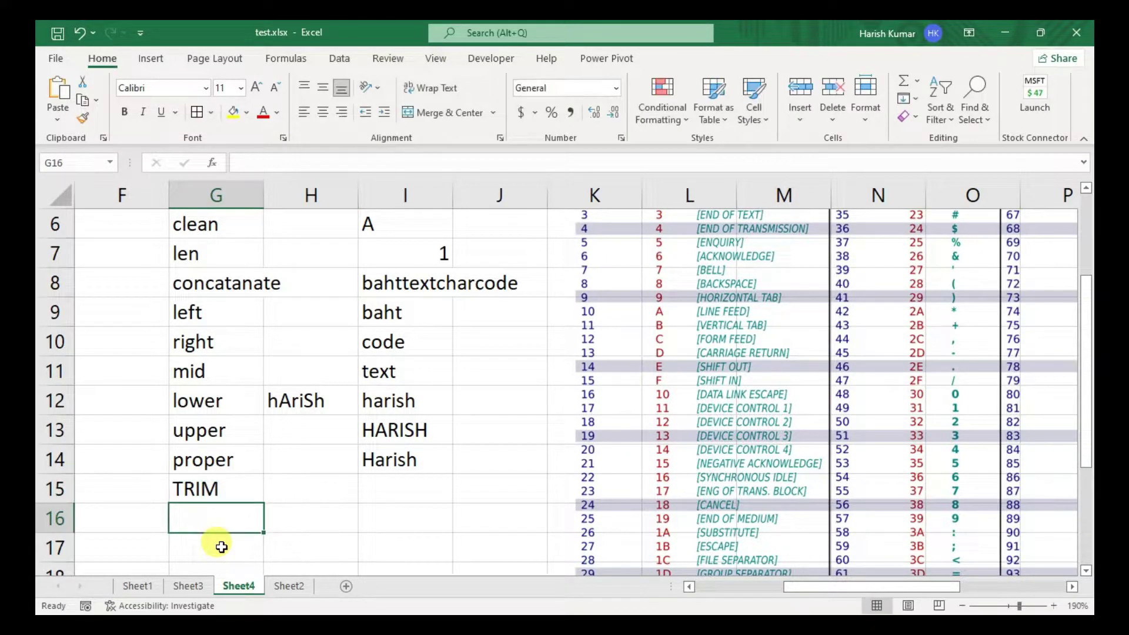
type("substitute")
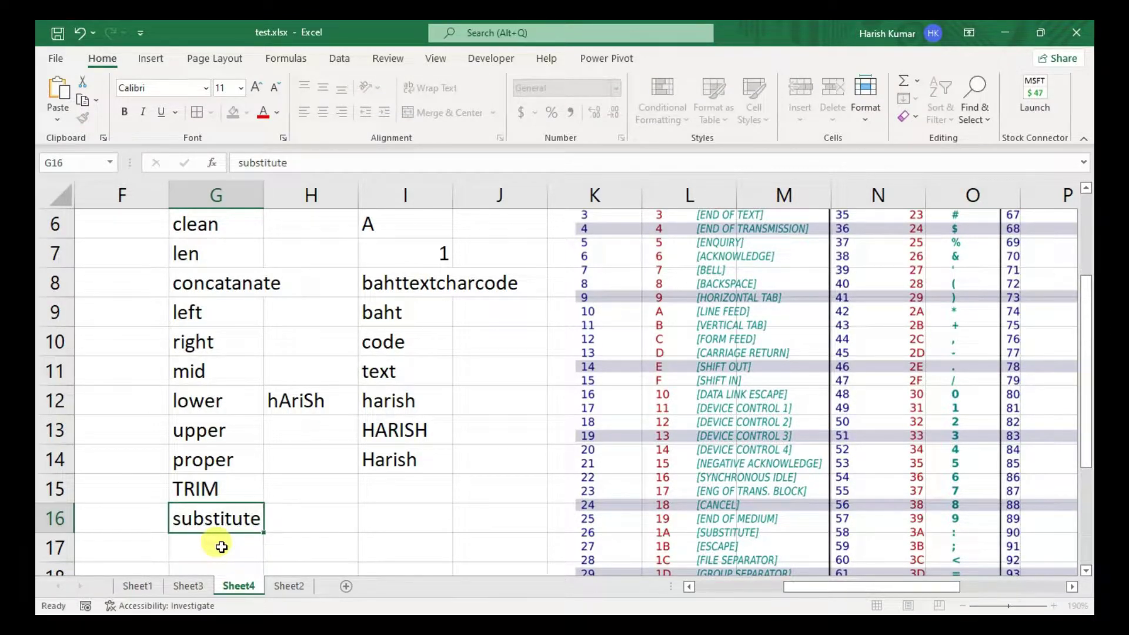
key("Return")
type("replace")
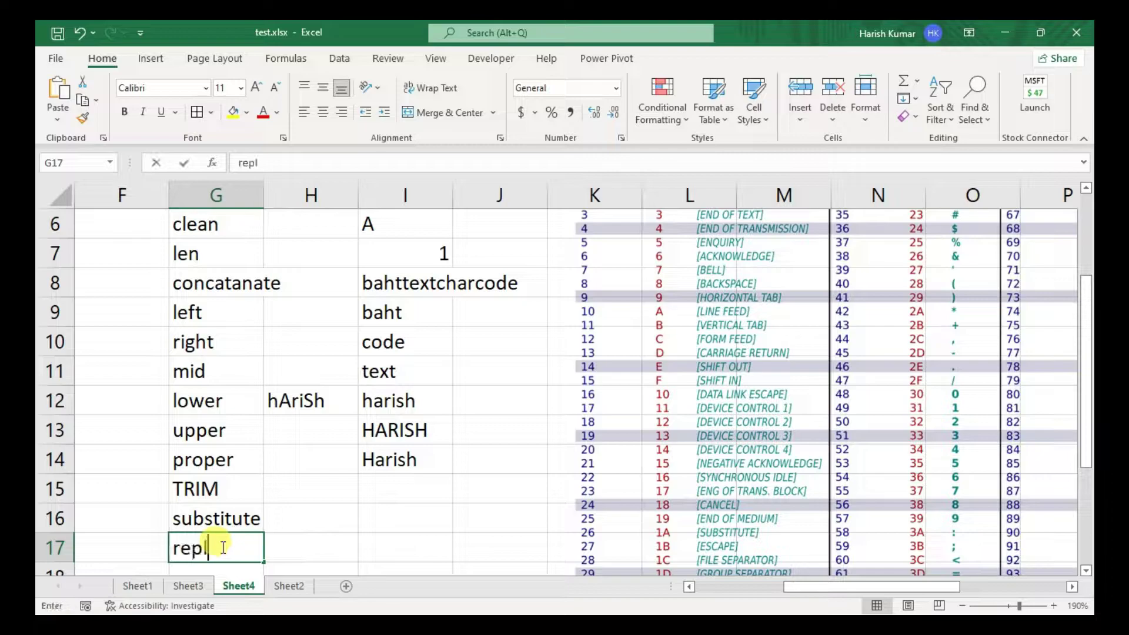
key("Up")
key("Up")
key("Right")
key("Right")
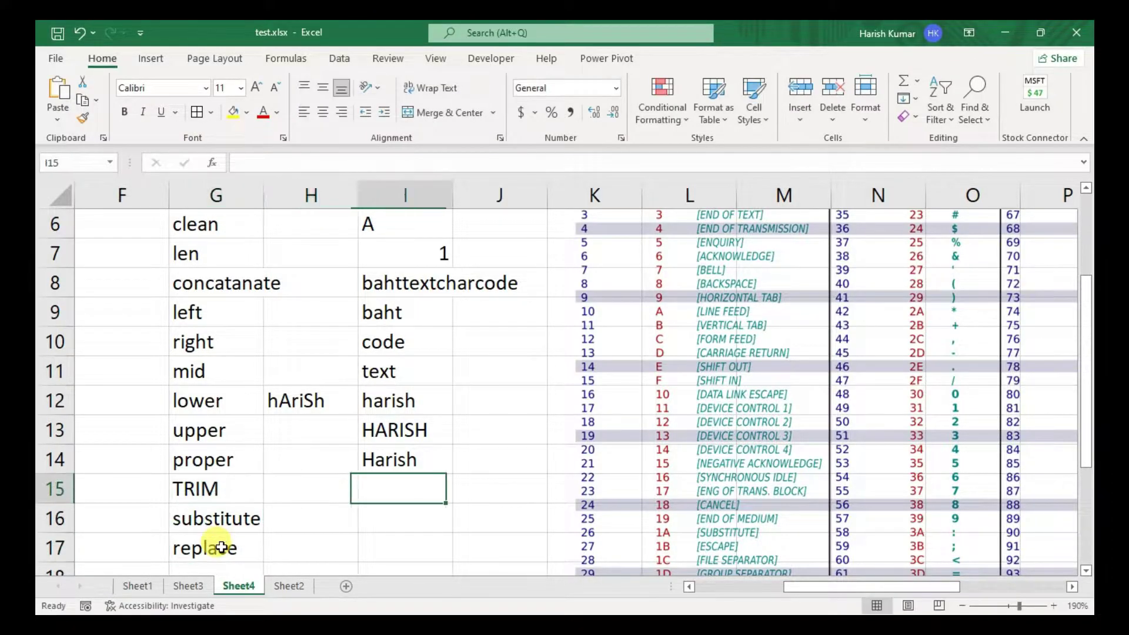
key("Left")
- Add leading spaces to the sample name in H12
key("Up")
key("Up")
key("Up")
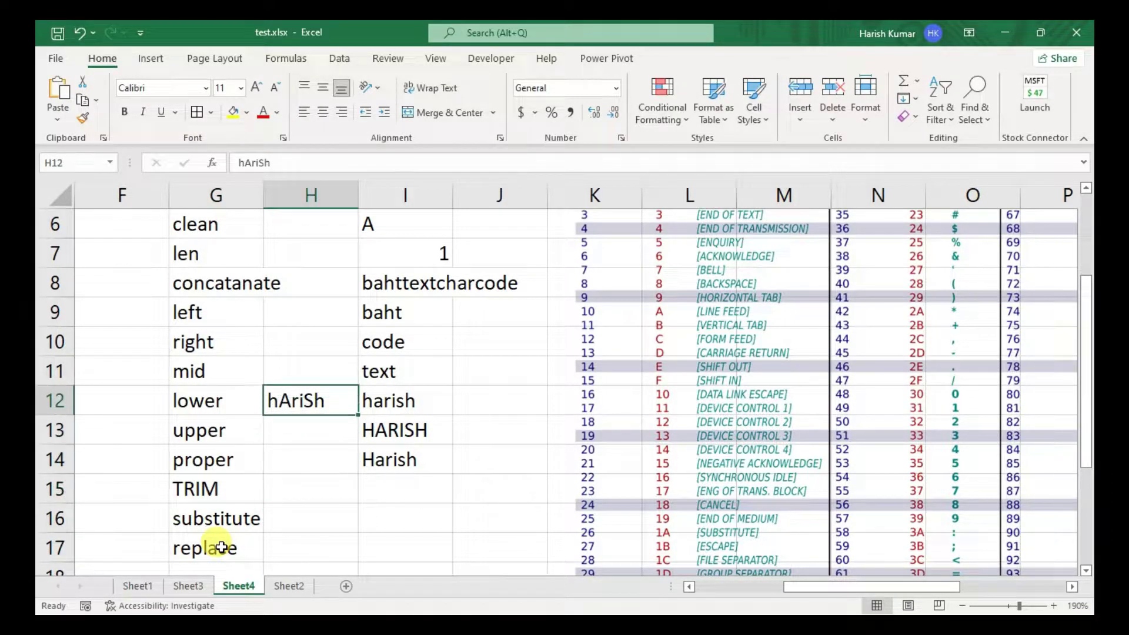
key("F2")
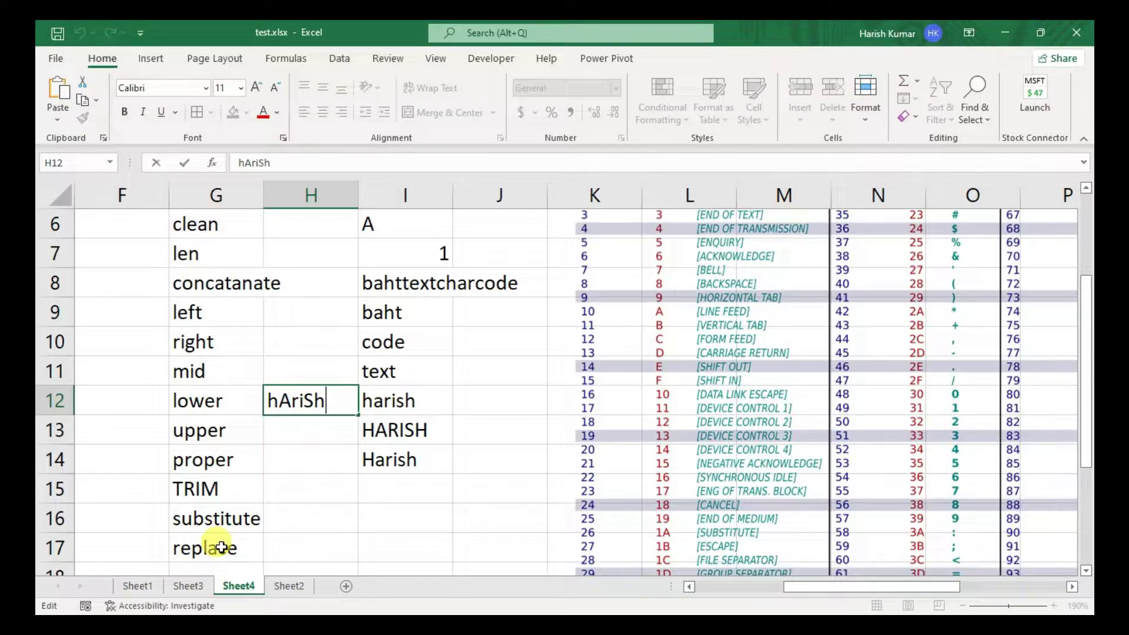
key("Right")
key("Right")
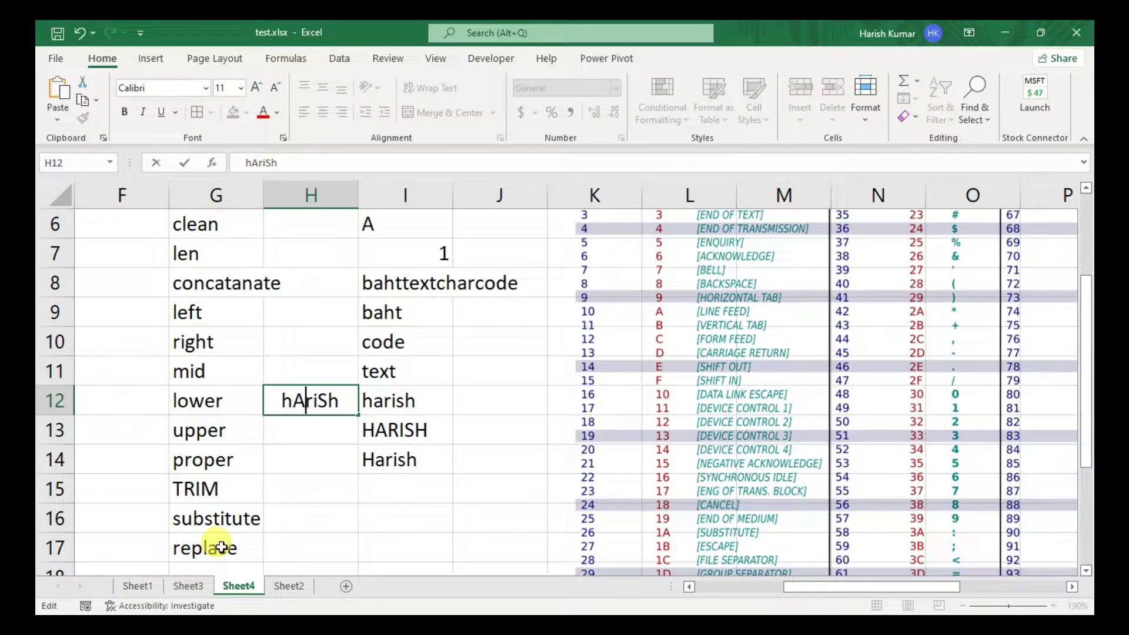
key("Right")
key("Right")
key("Return")
key("Return")
- Enter =TRIM(H12) in I15 to strip the extra spaces
key("Down")
key("Right")
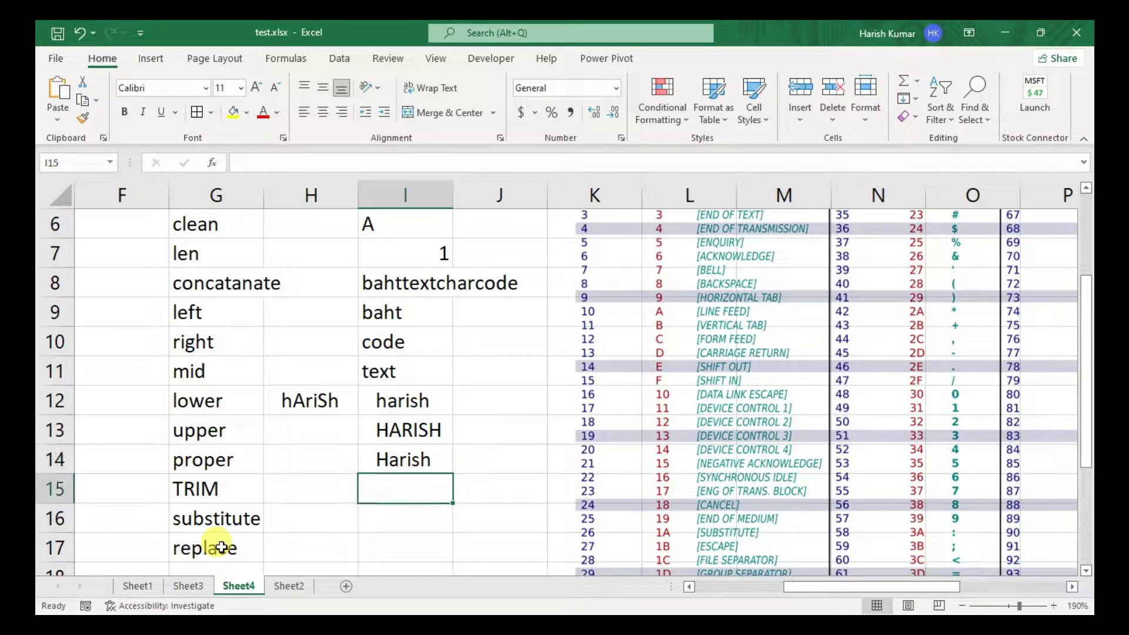
type("=tri")
key("Tab")
key("Up")
key("Up")
key("Up")
key("Left")
key("Return")
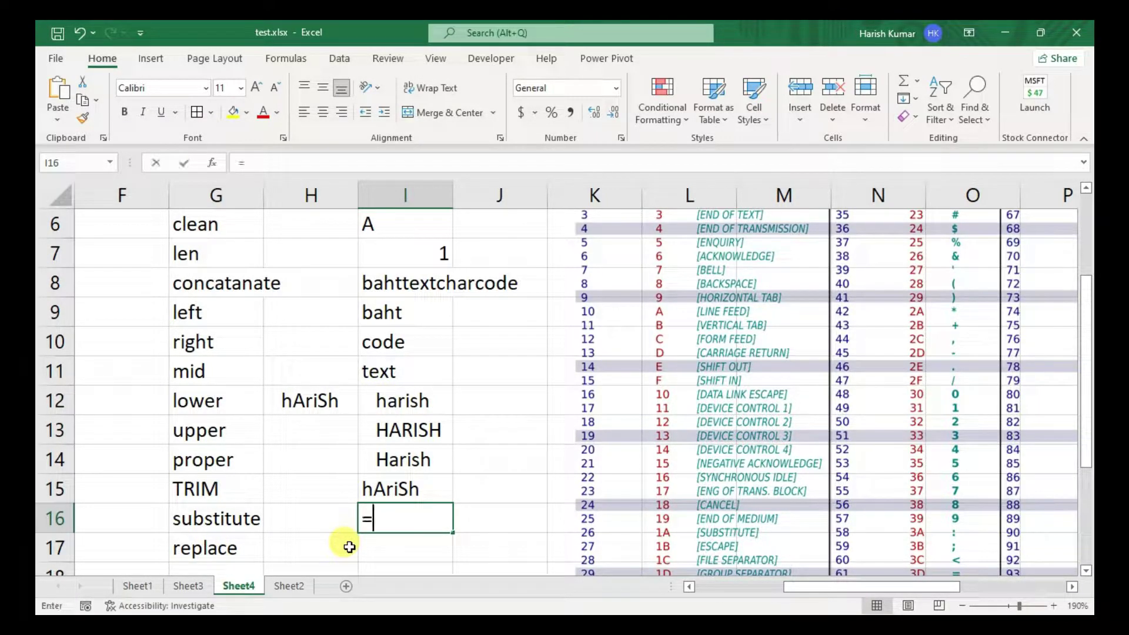
- Enter =SUBSTITUTE(I12,"a","t") in I16 to swap a for t
type("=subs")
key("Tab")
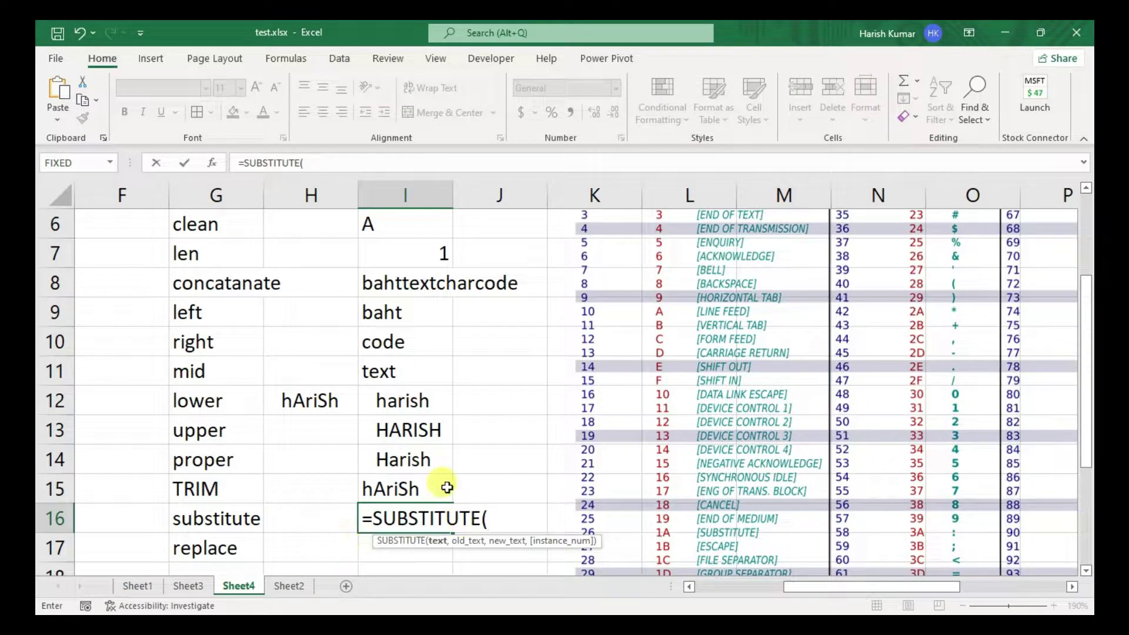
left_click(398, 402)
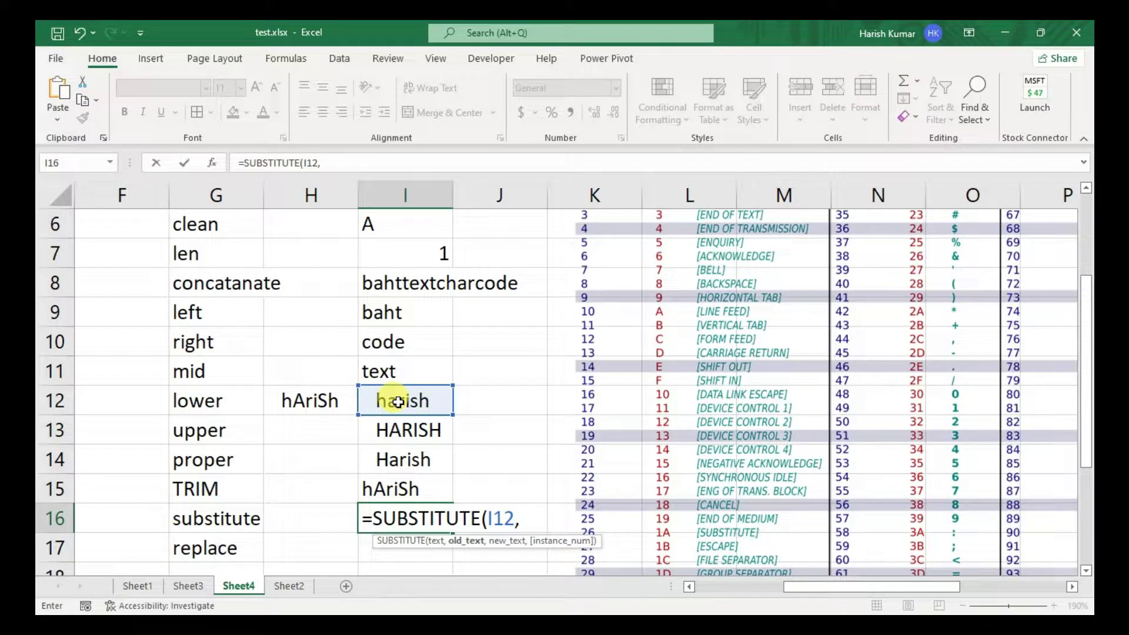
type("a\"")
type(",\"")
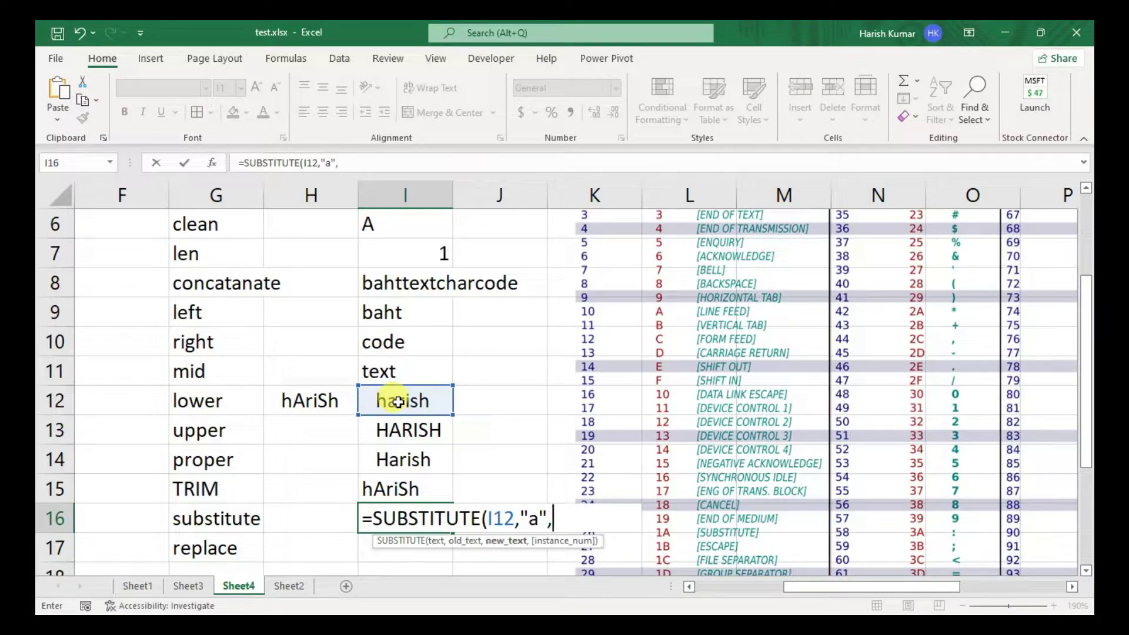
type("t\")")
key("Return")
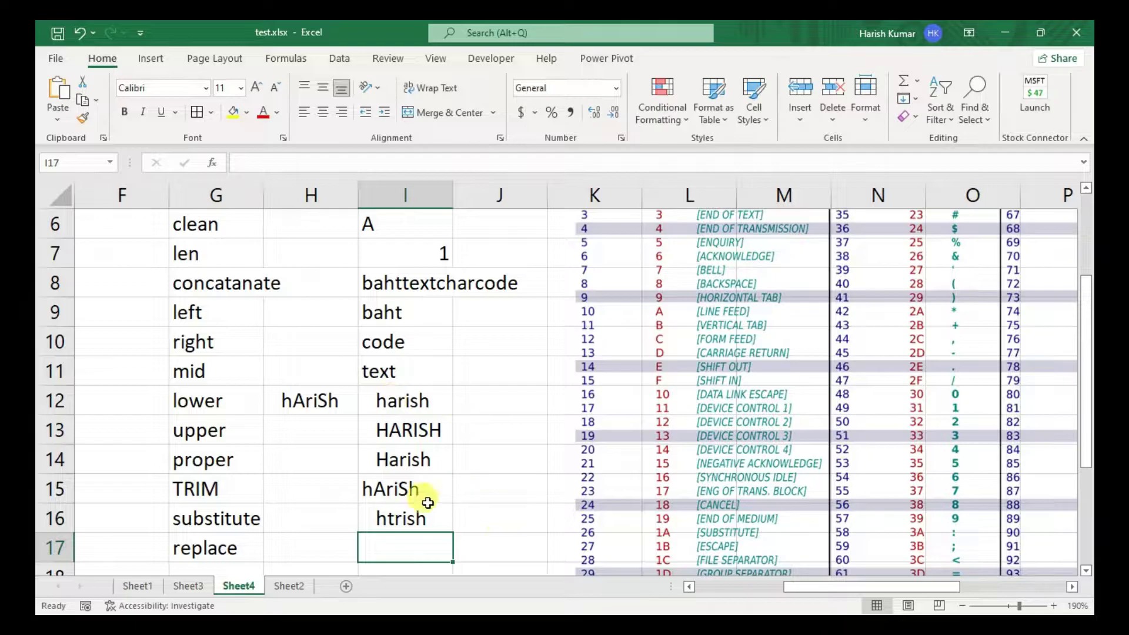
- Review the I16 result and inspect the concatenated text in I8
left_click(409, 516)
left_click(395, 550)
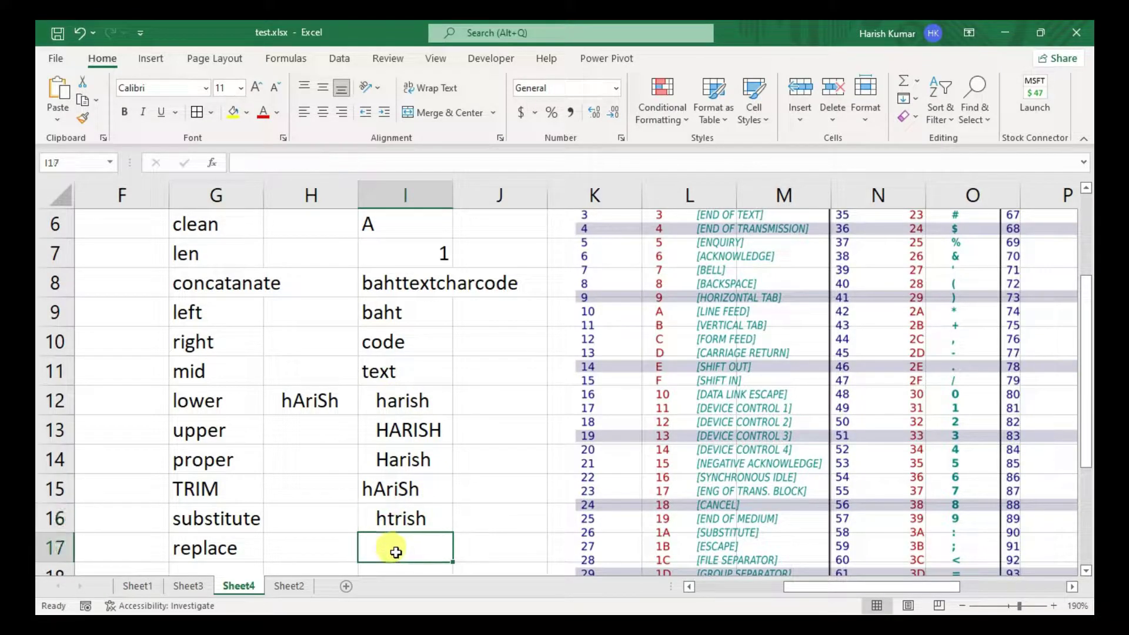
scroll(396, 550, "down", 4)
scroll(396, 550, "up", 4)
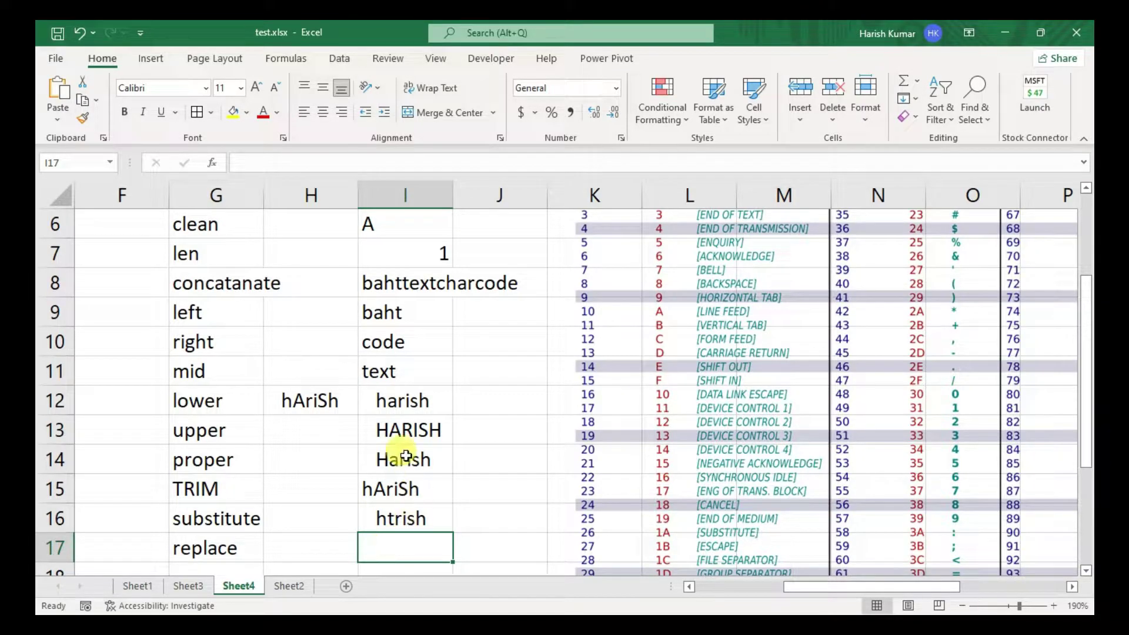
left_click(374, 282)
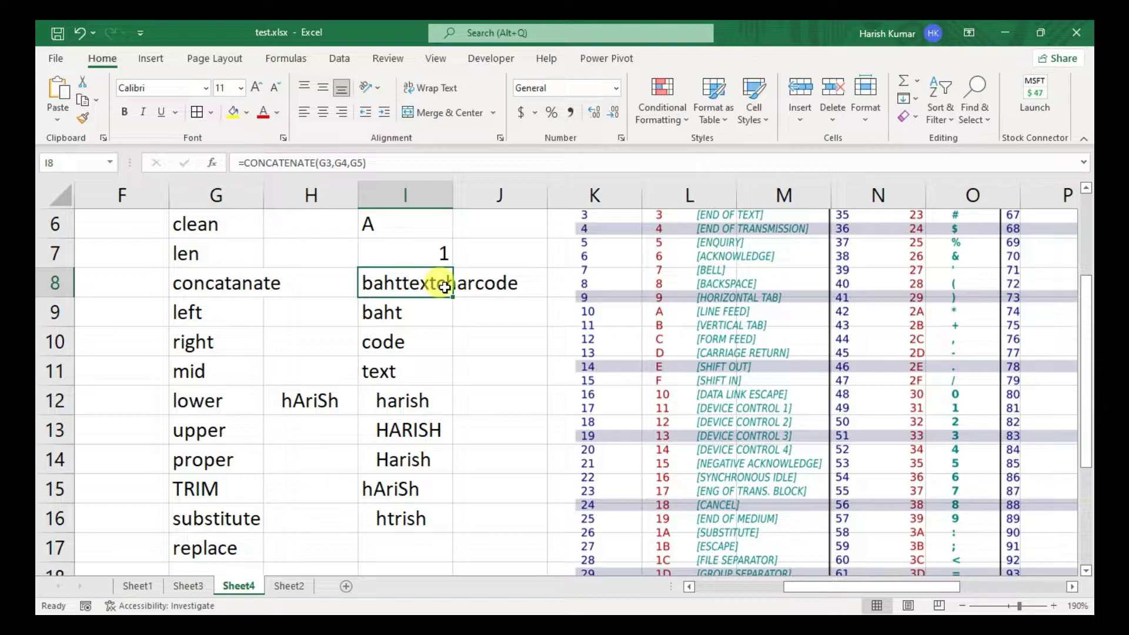
- Enter =REPLACE(I8,9,4,"indian") in I17, returning bahttextindiancode
left_click(392, 542)
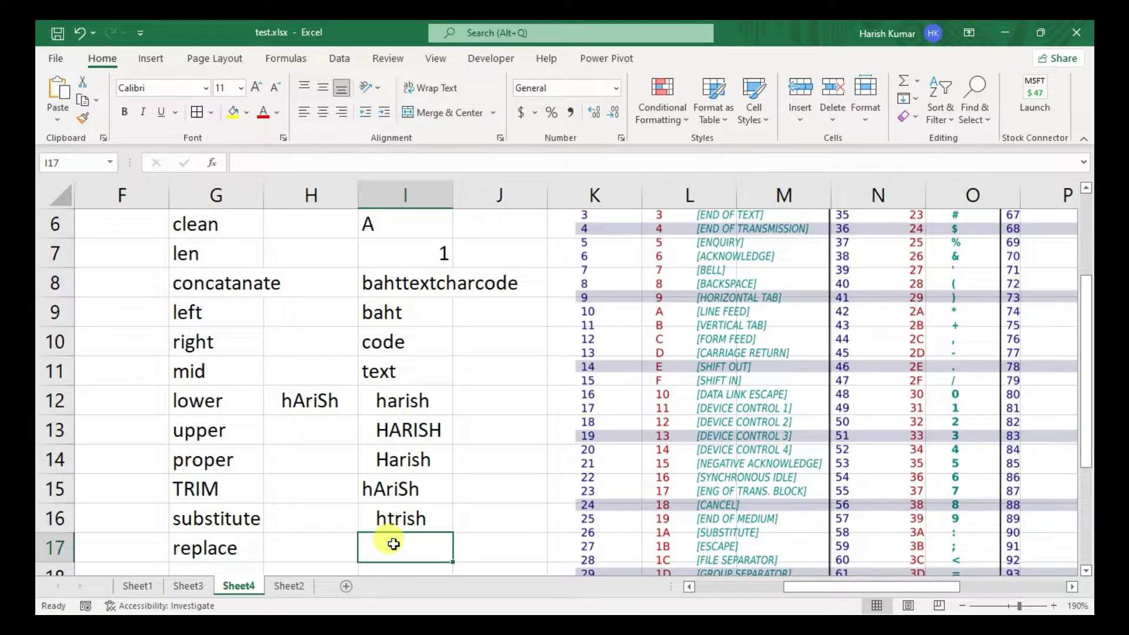
type("=replace")
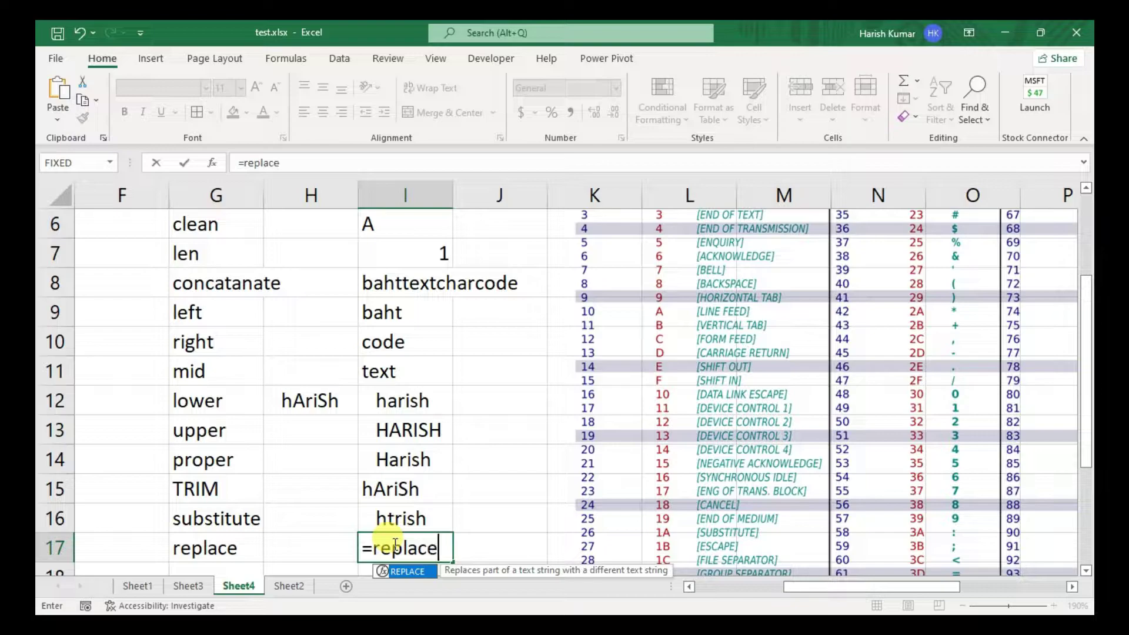
key("Tab")
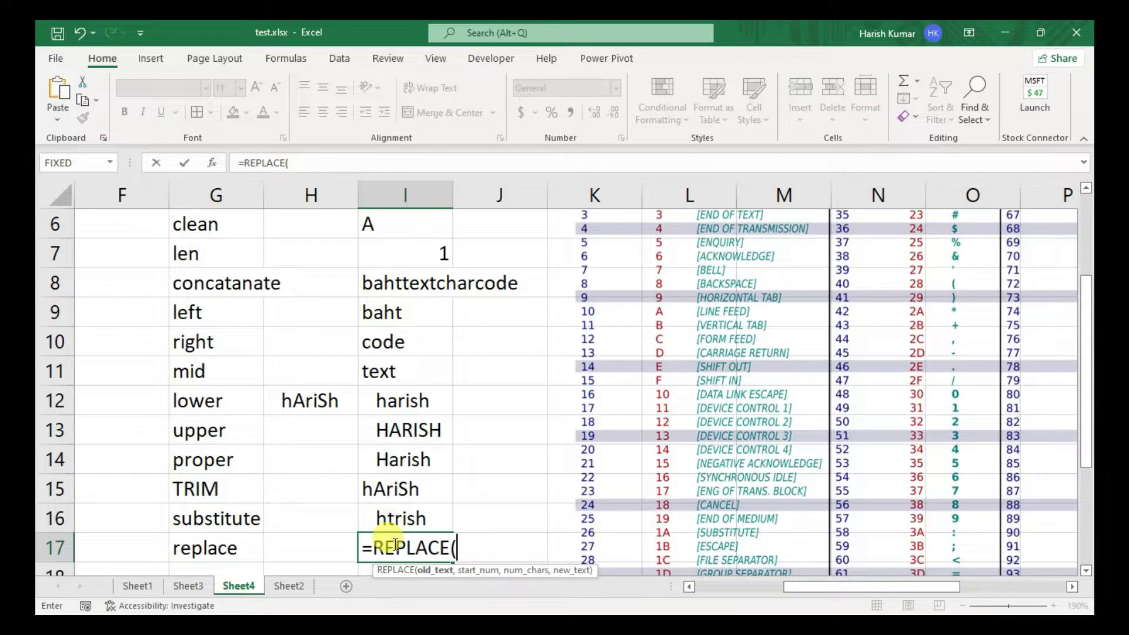
left_click(407, 288)
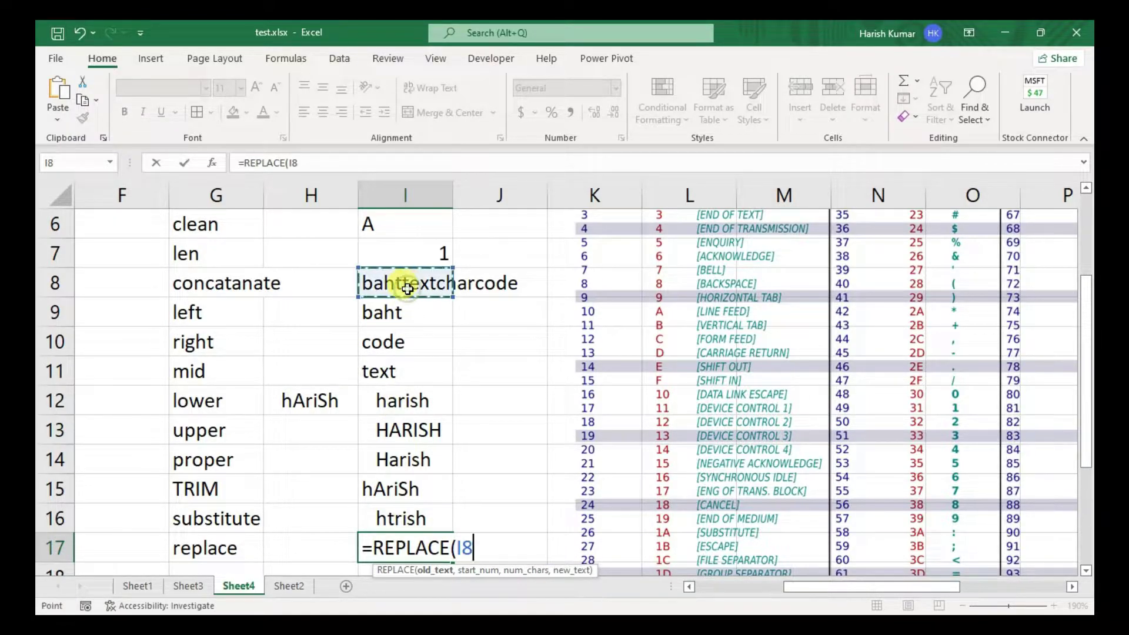
type(",")
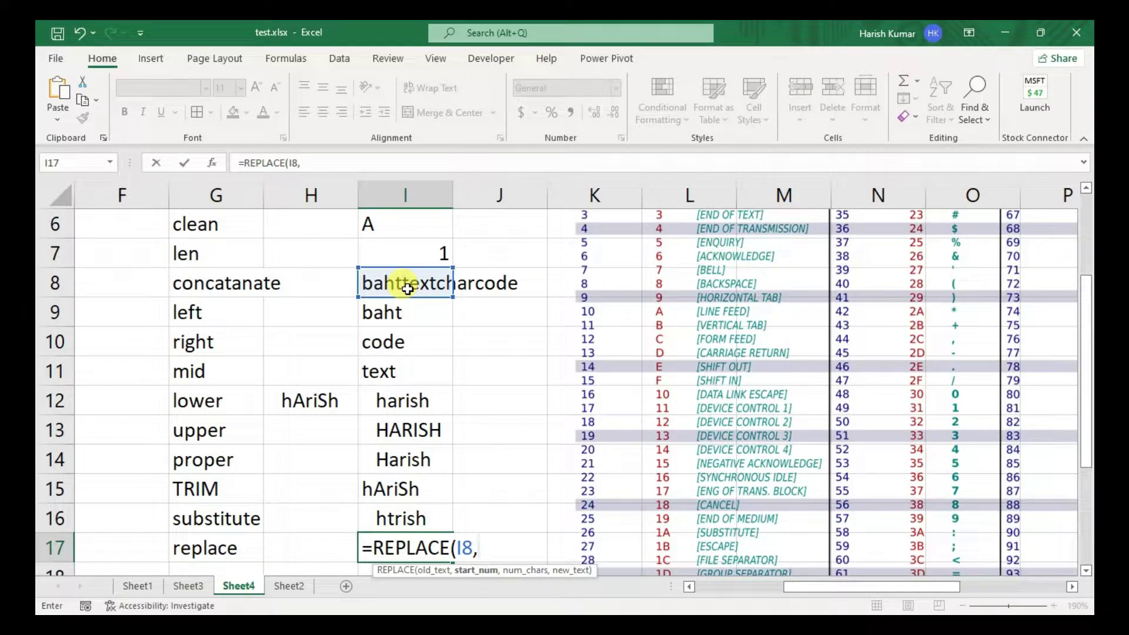
type("9,")
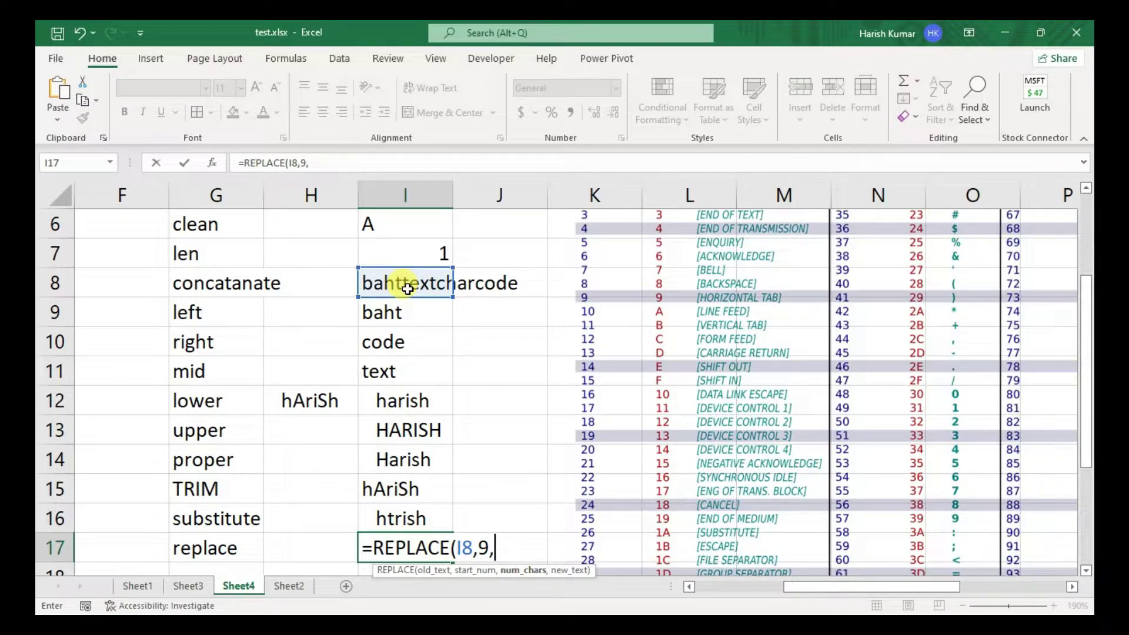
type("4,\"")
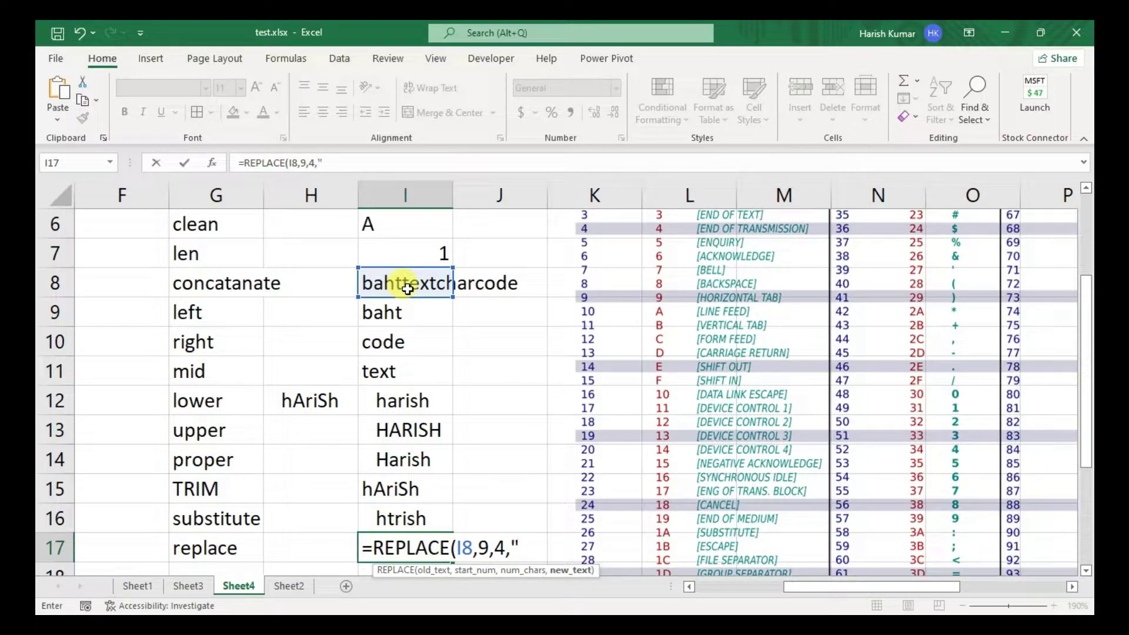
type("indian")
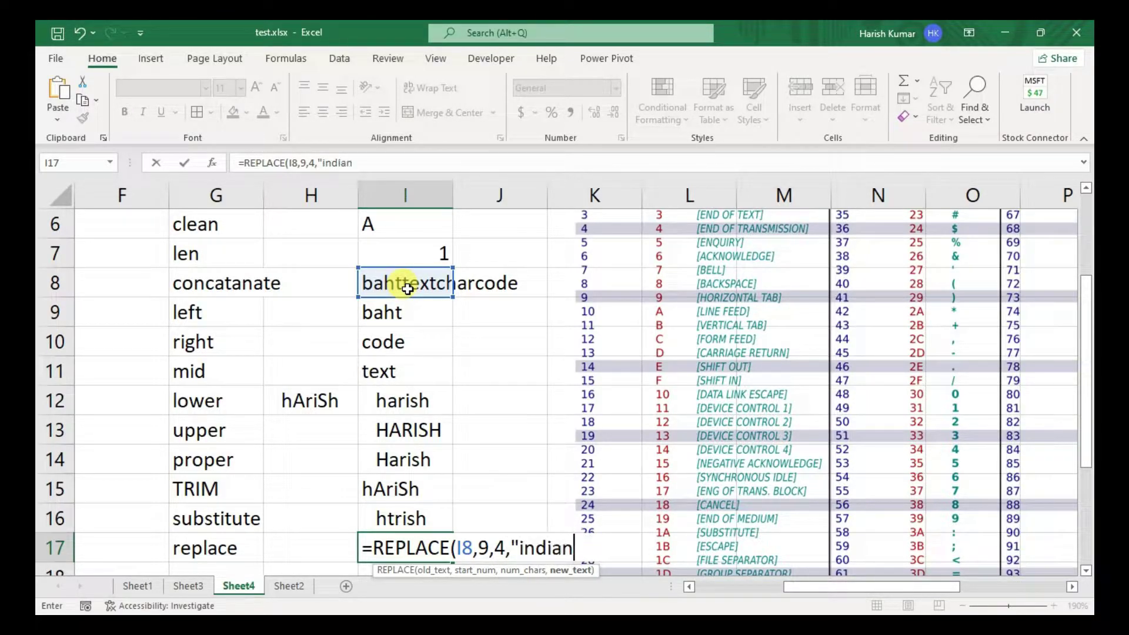
type("\")")
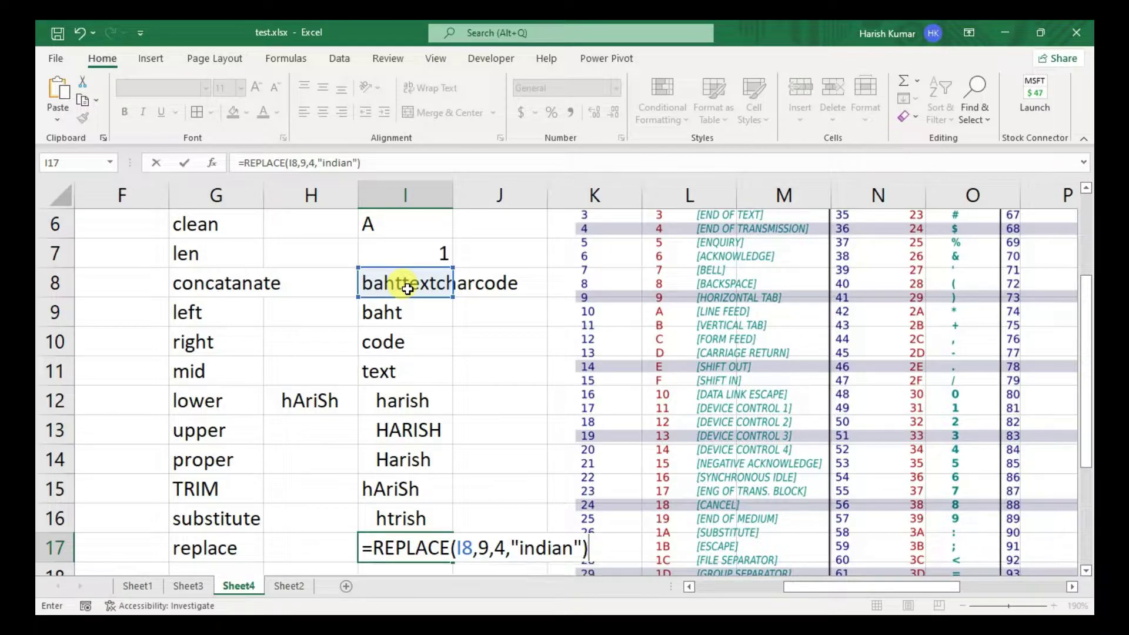
key("Return")
left_click(403, 518)
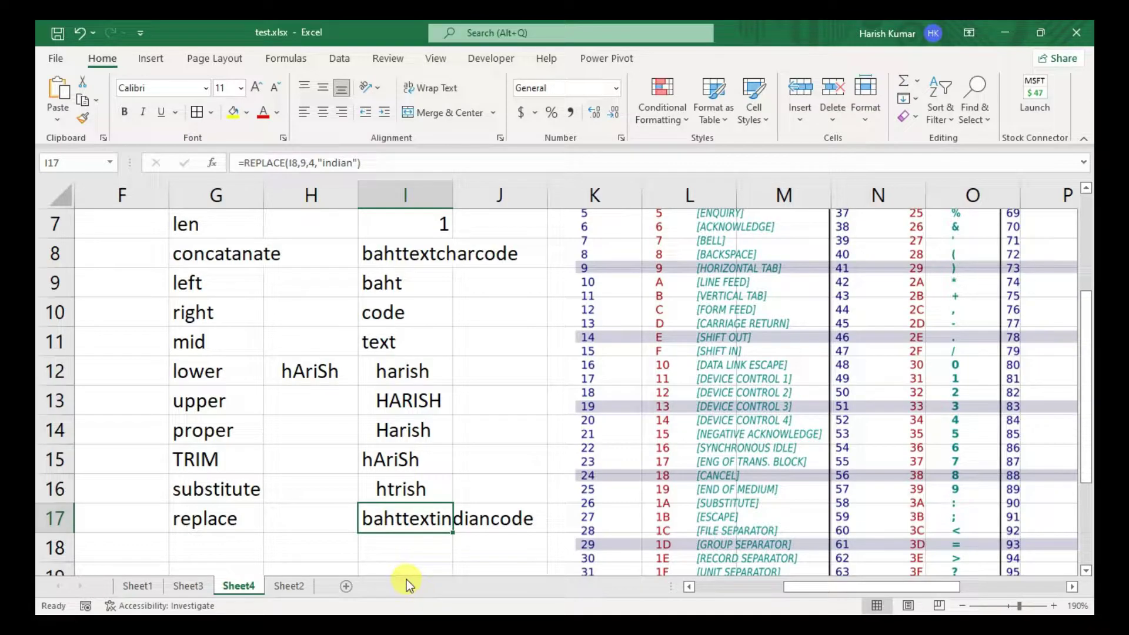
left_click(218, 536)
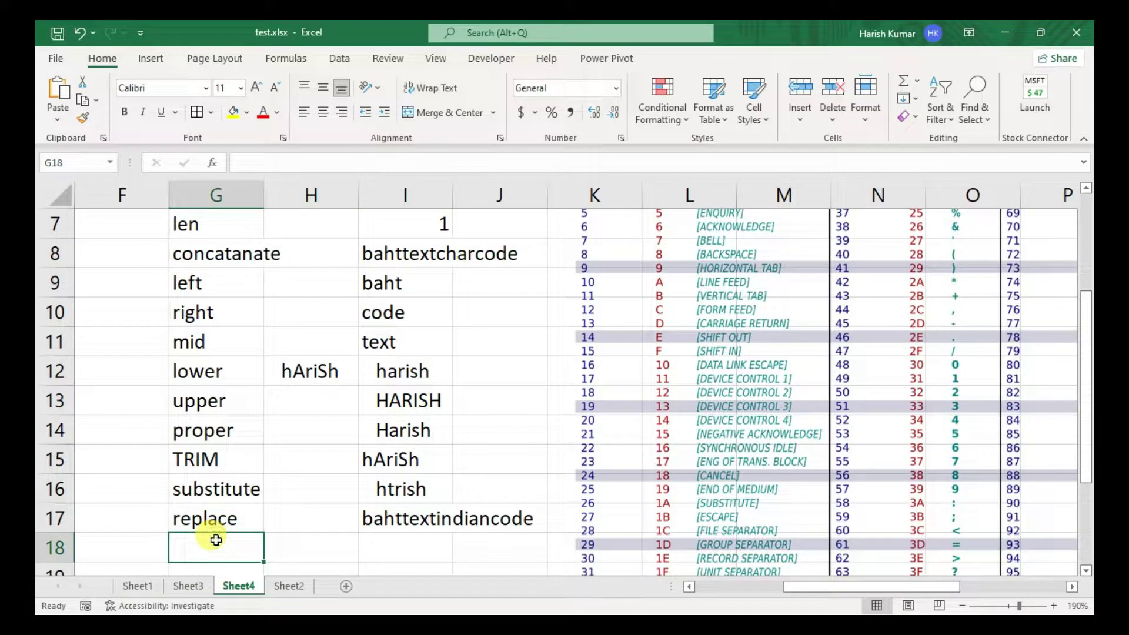
- Label G18 'fixed' and enter 67.4534 as the example value in H18
type("fi")
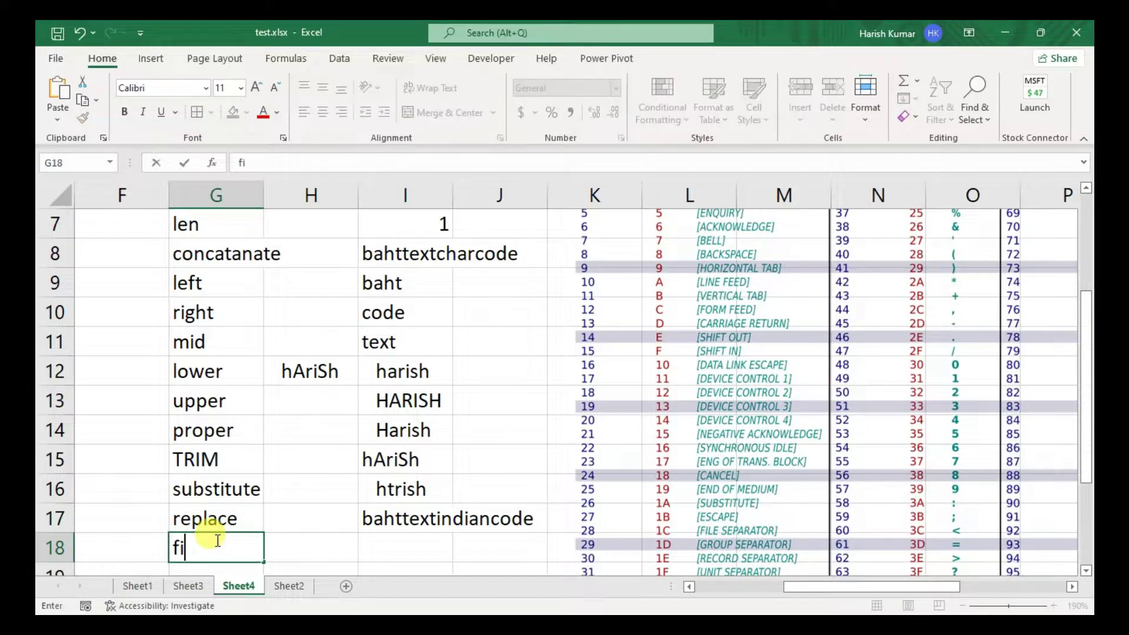
type("c")
key("BackSpace")
type("xed")
key("Return")
key("Up")
key("Right")
key("Right")
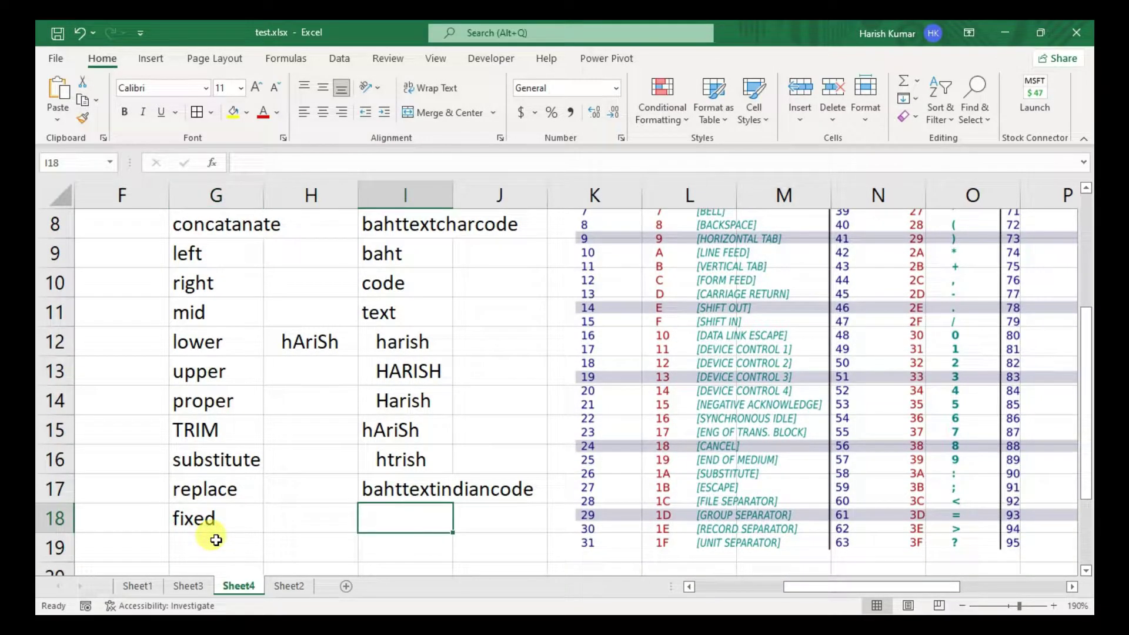
key("Left")
type("67")
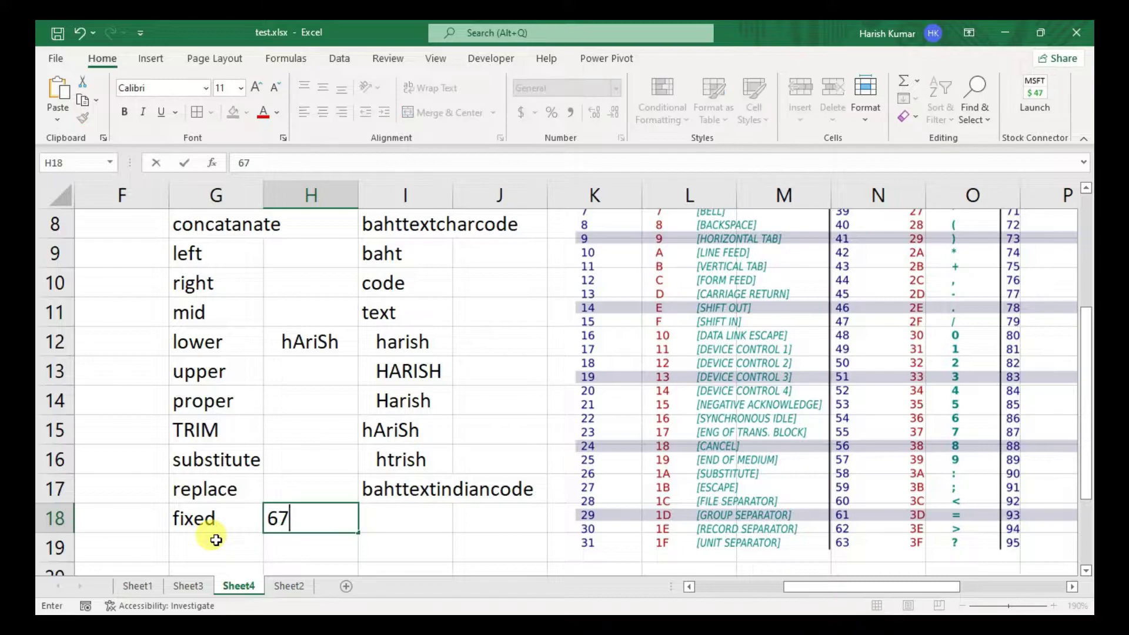
type(".4534")
key("Return")
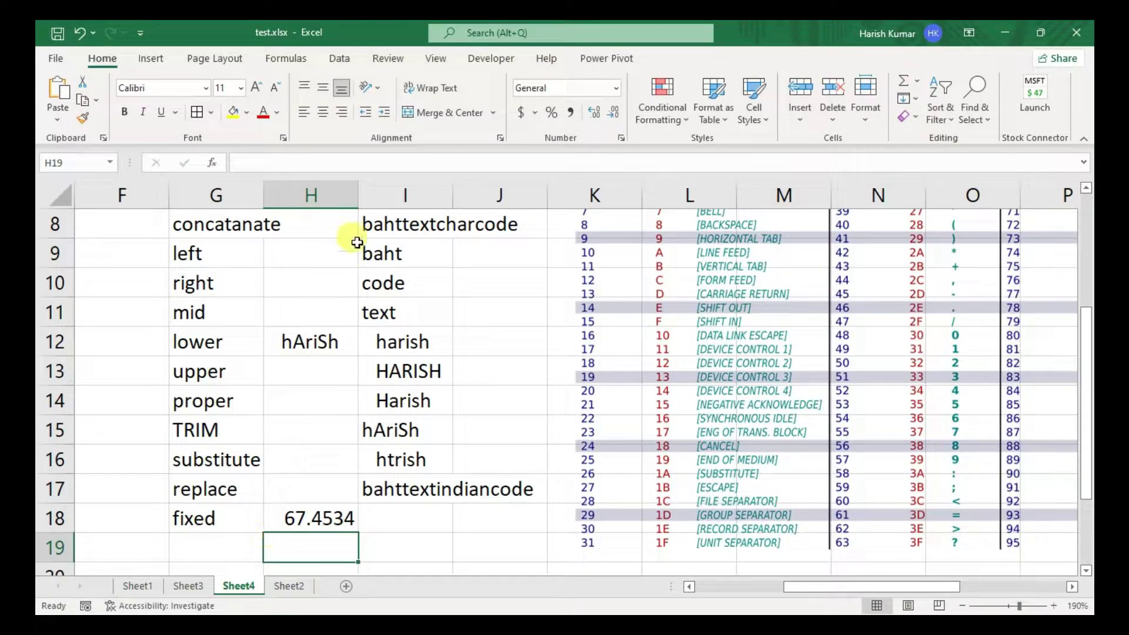
- Widen columns H and I to fit the number and its result
left_click_drag(358, 194, 400, 194)
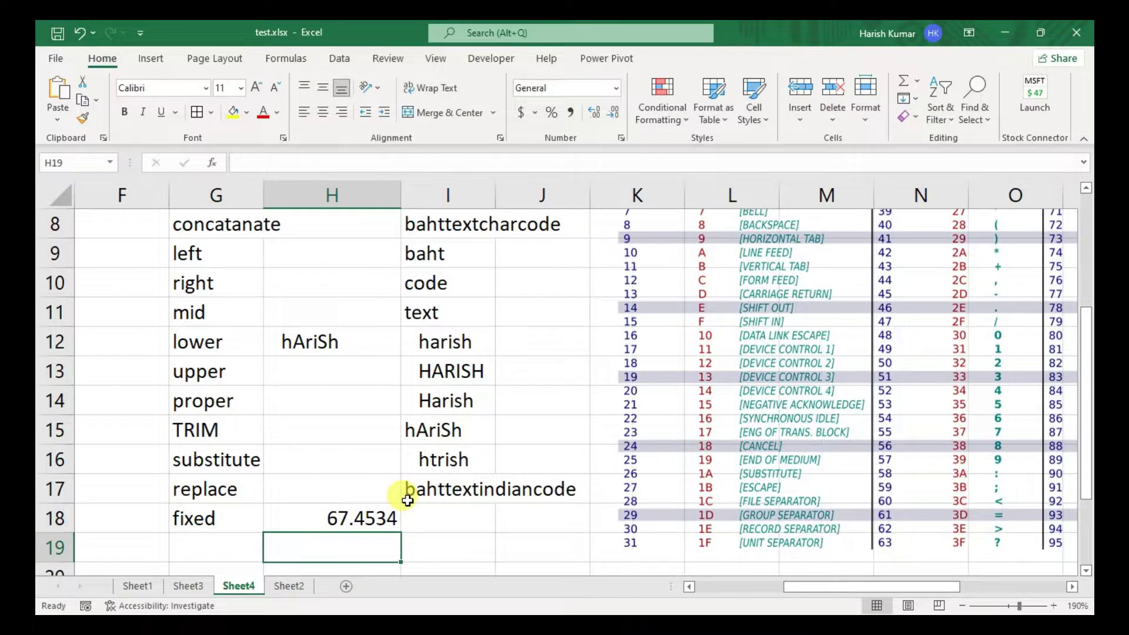
left_click(342, 519)
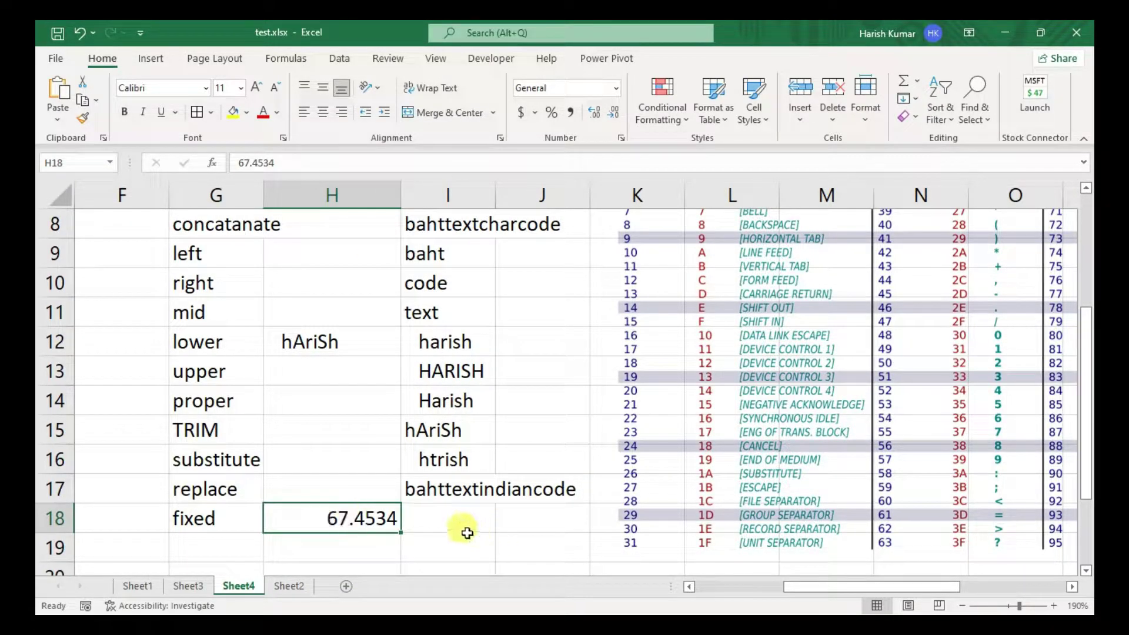
left_click_drag(470, 536, 470, 518)
left_click_drag(495, 200, 591, 194)
- Enter =FIXED(H18,2,FALSE) in I18 to show H18 with two decimals
left_click(435, 516)
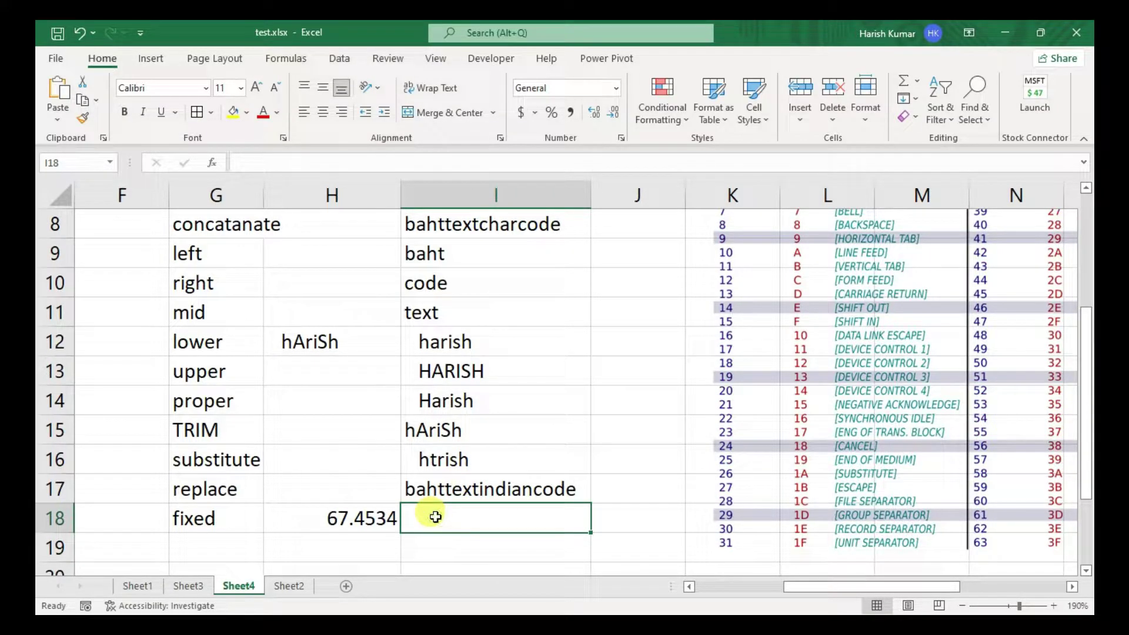
type("=")
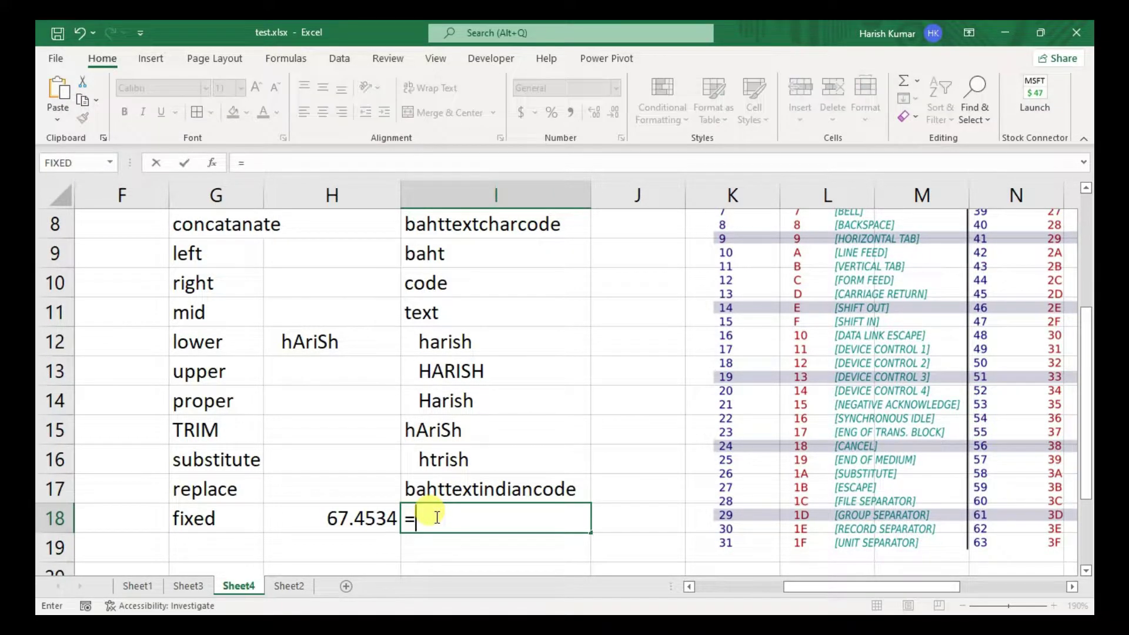
type("fixed")
key("Tab")
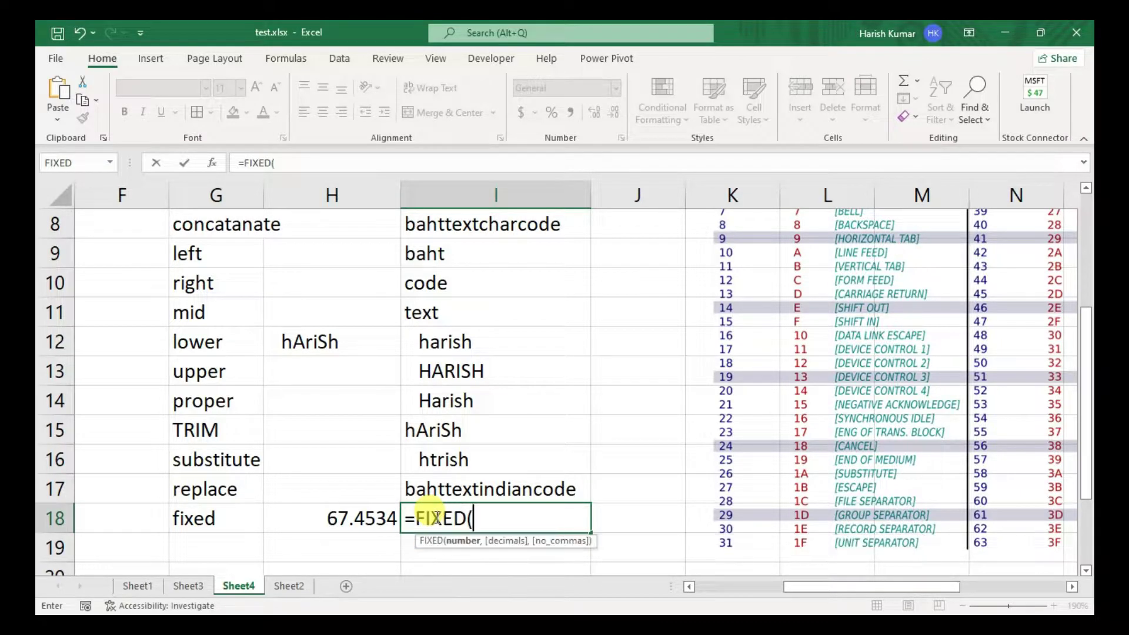
key("Left")
type(",")
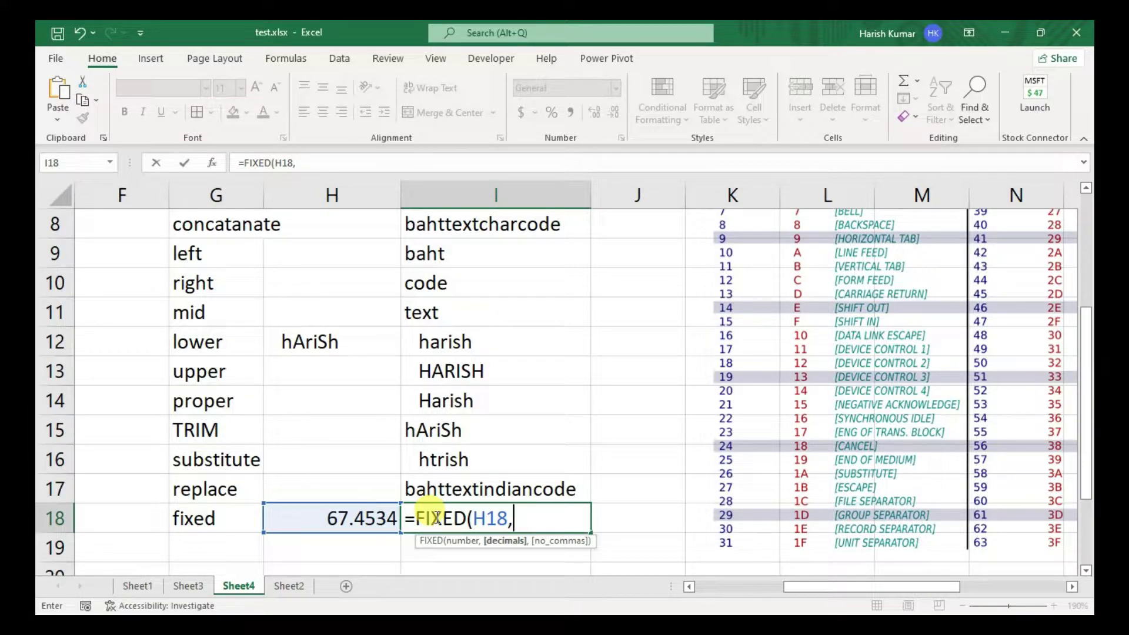
type("2,")
key("Down")
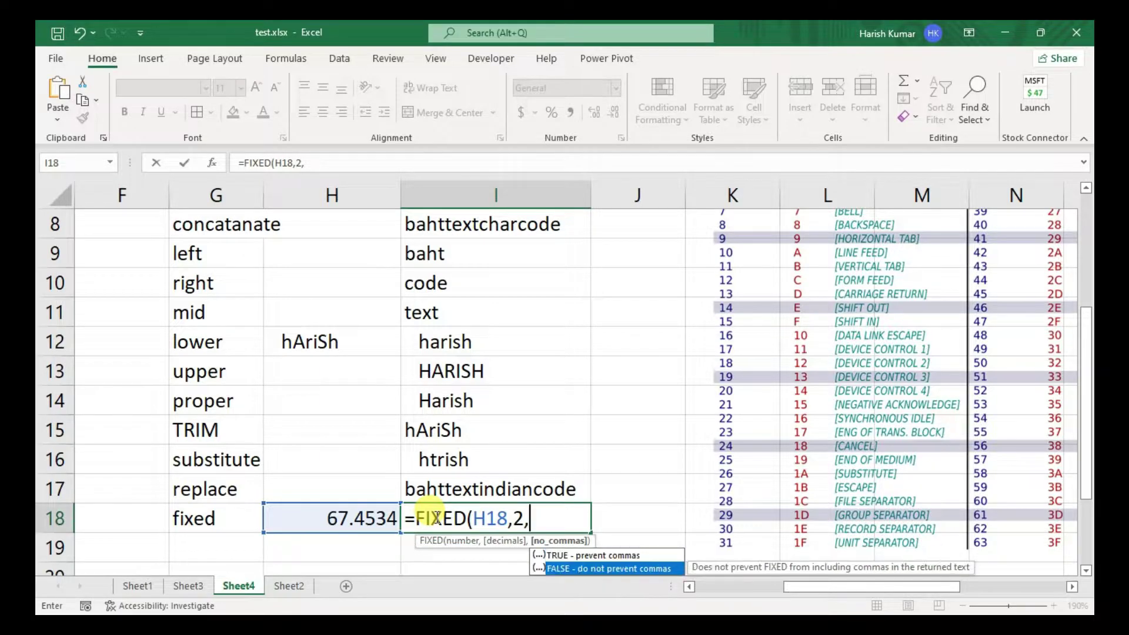
key("Tab")
type(")")
key("Return")
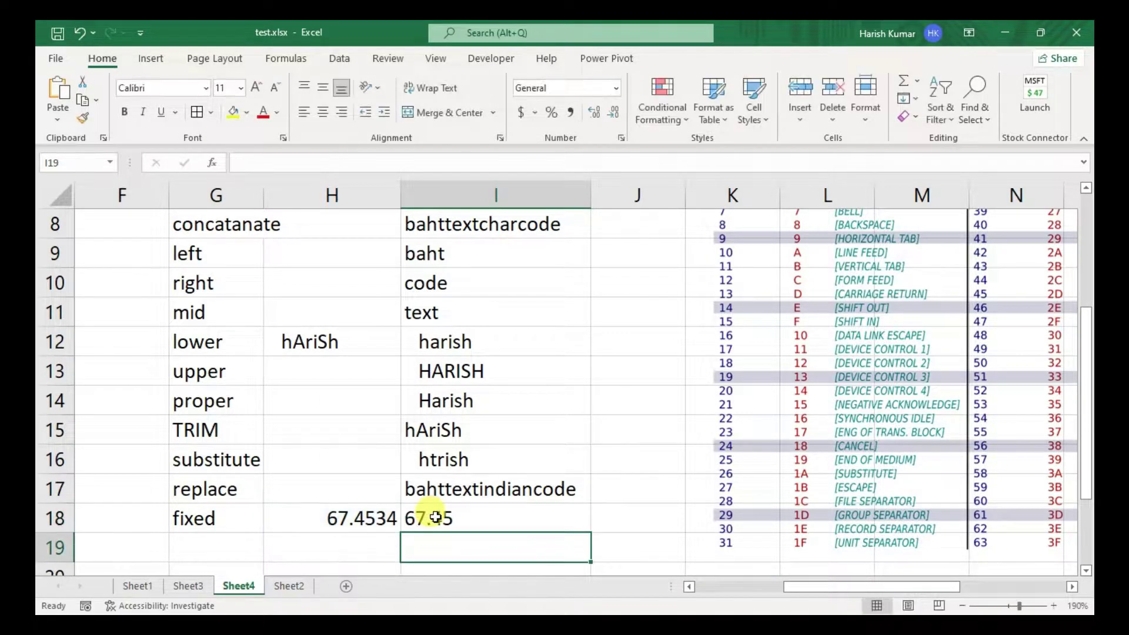
left_click(435, 518)
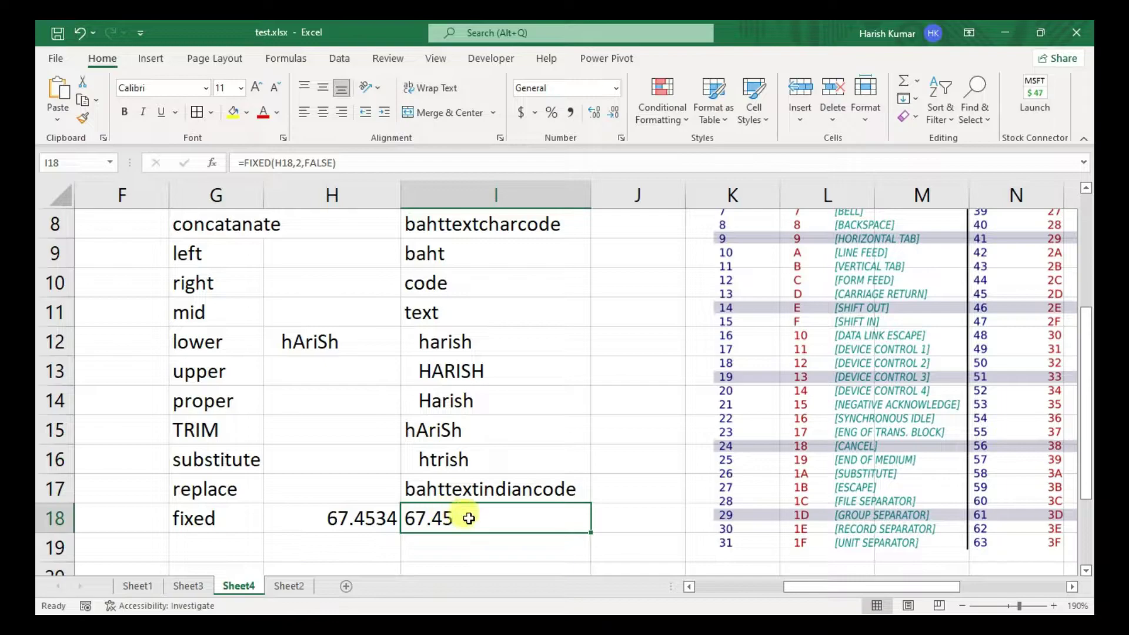
- Change H18 to 67.45895 so I18 recalculates to 67.46
left_click(347, 520)
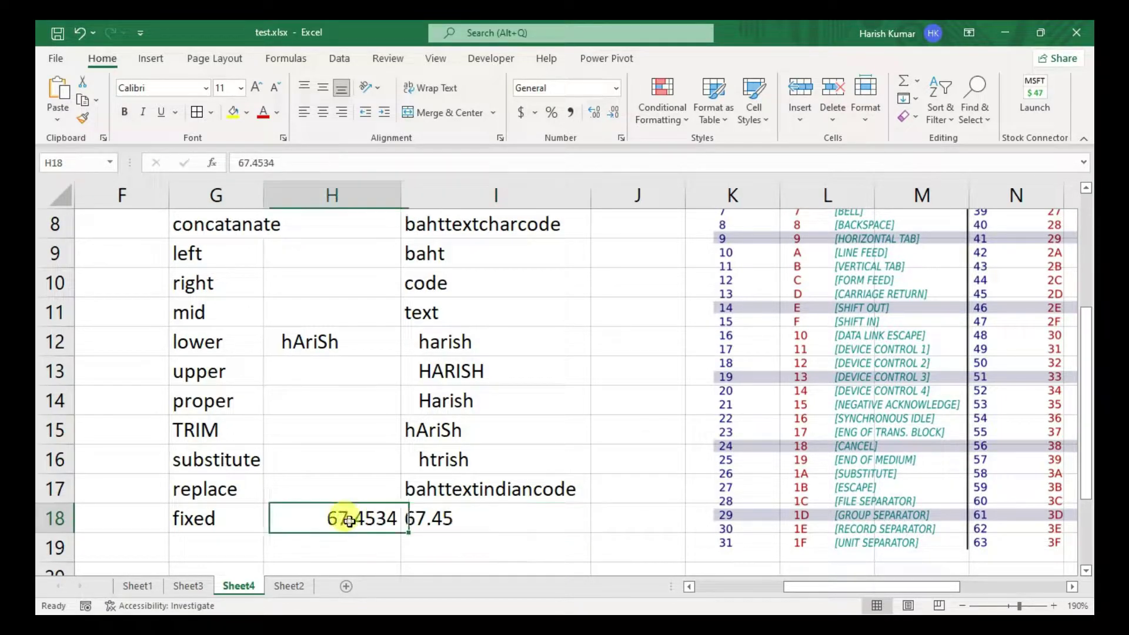
double_click(348, 521)
key("BackSpace")
key("BackSpace")
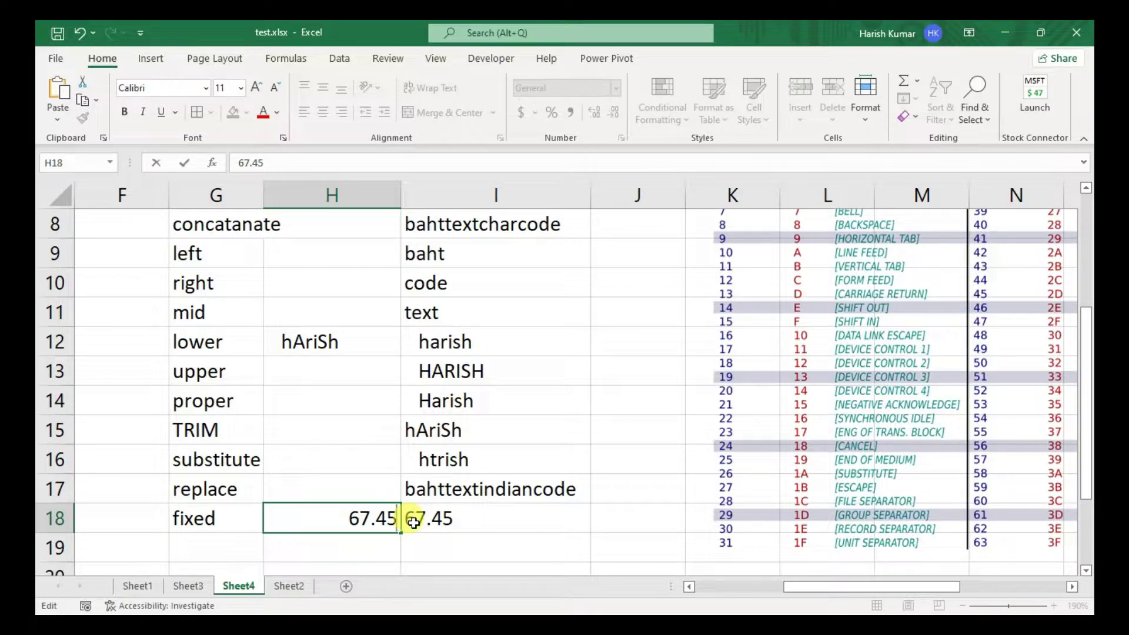
type("8")
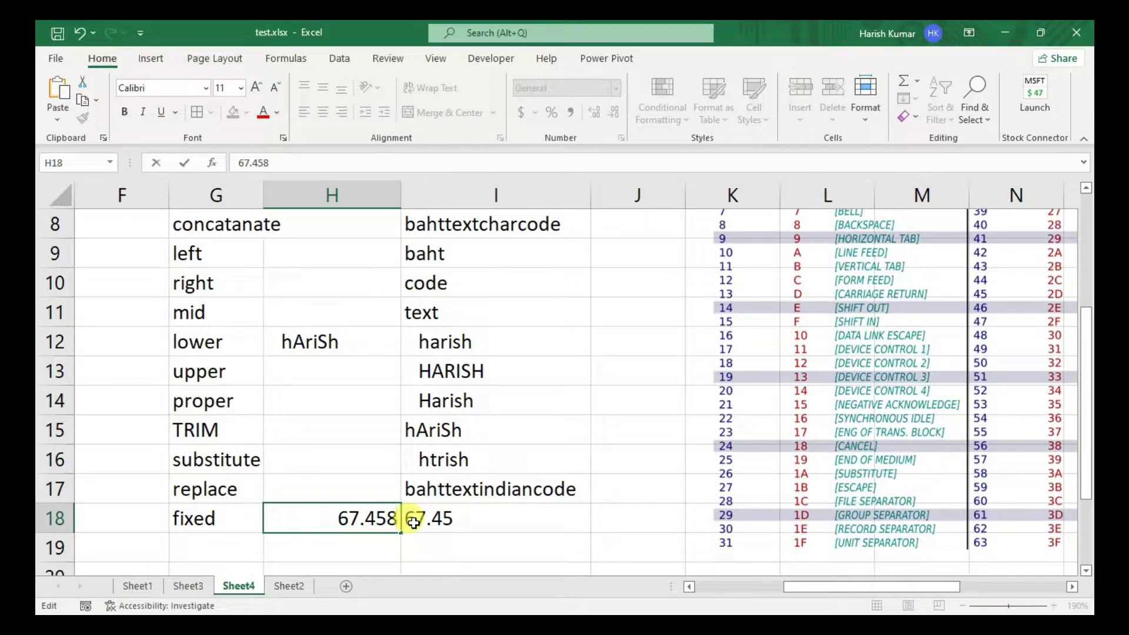
type("95")
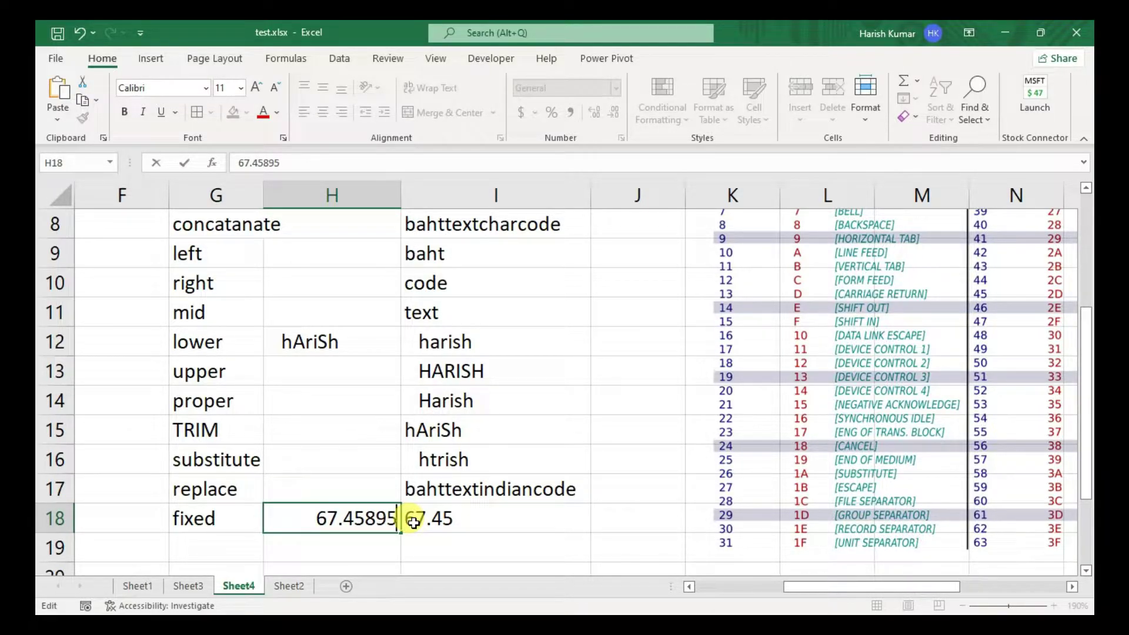
key("Return")
left_click(444, 517)
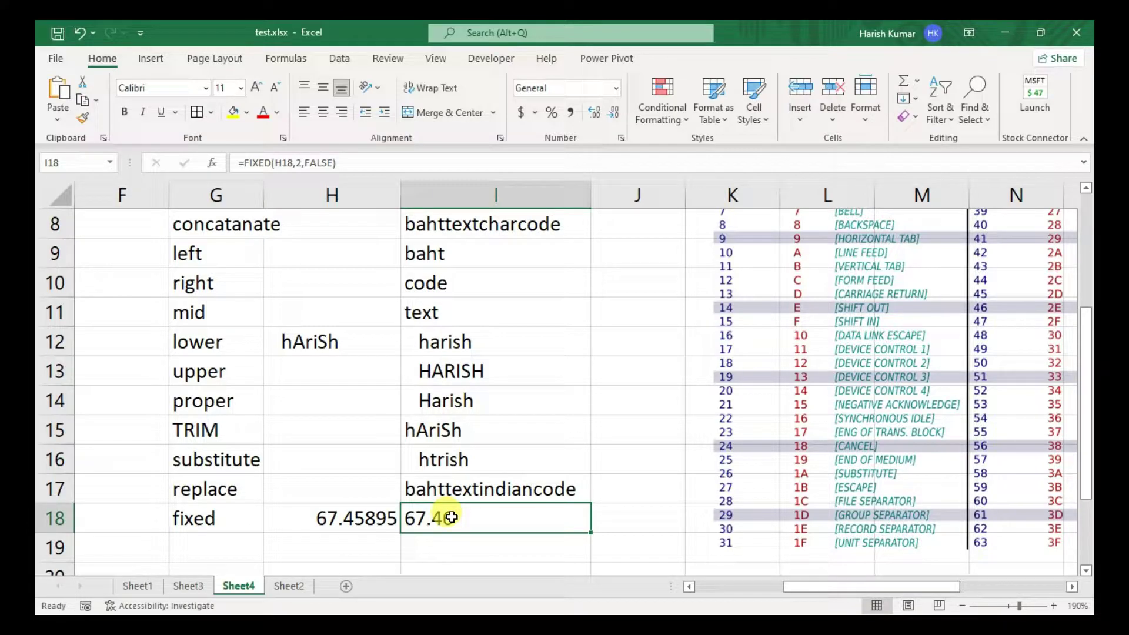
left_click(218, 544)
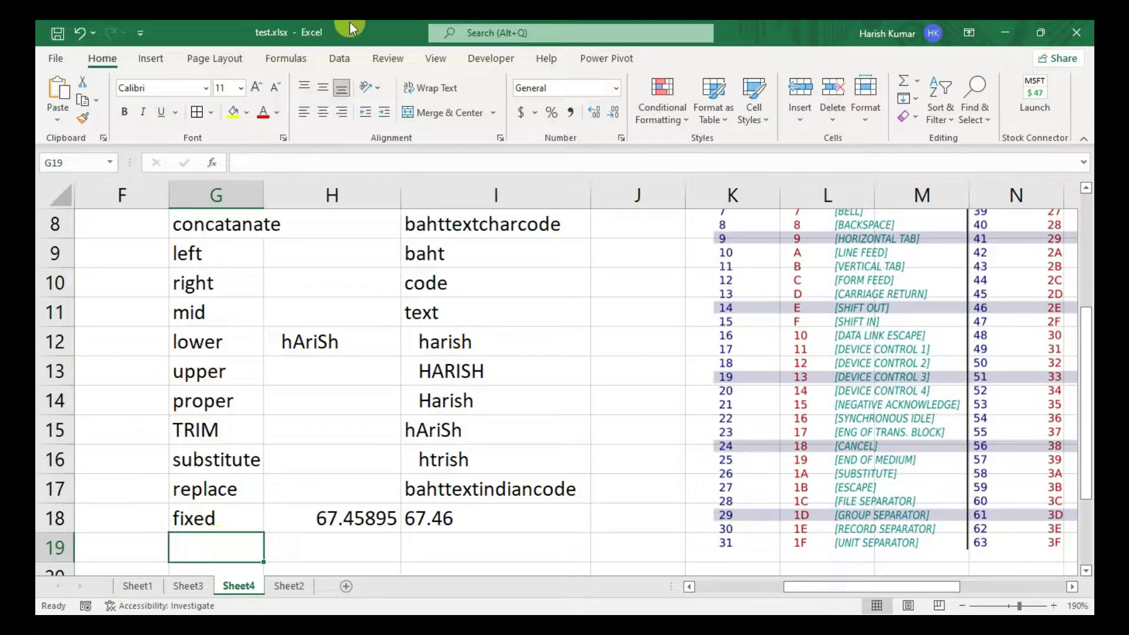
- Scroll through the Formulas tab's Text function dropdown, then close it
left_click(282, 65)
left_click(264, 112)
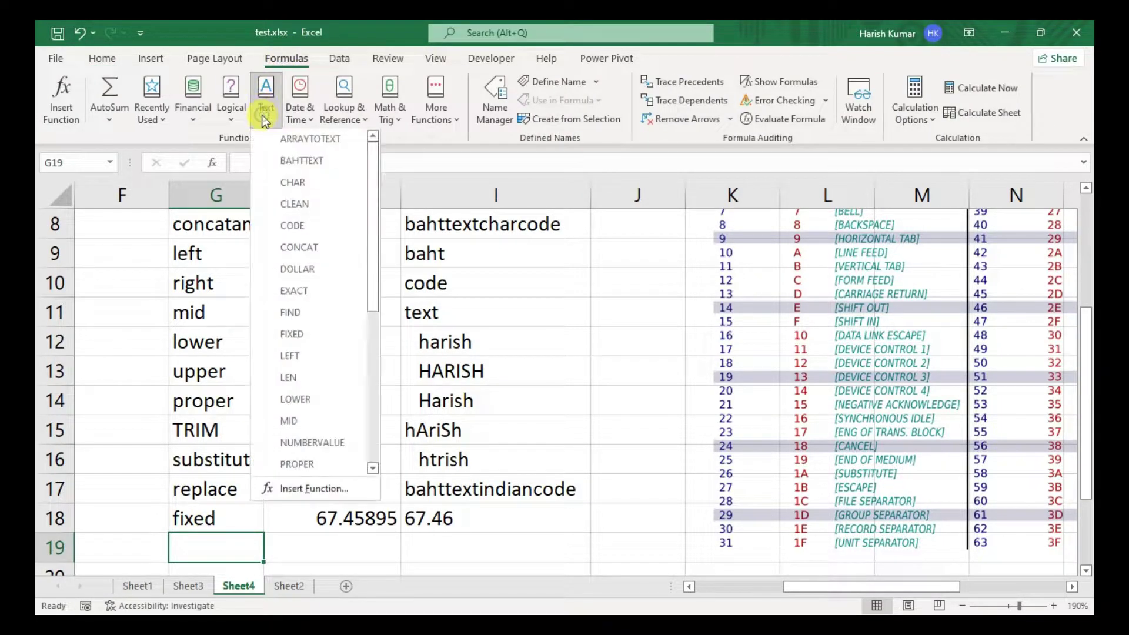
scroll(308, 347, "down", 5)
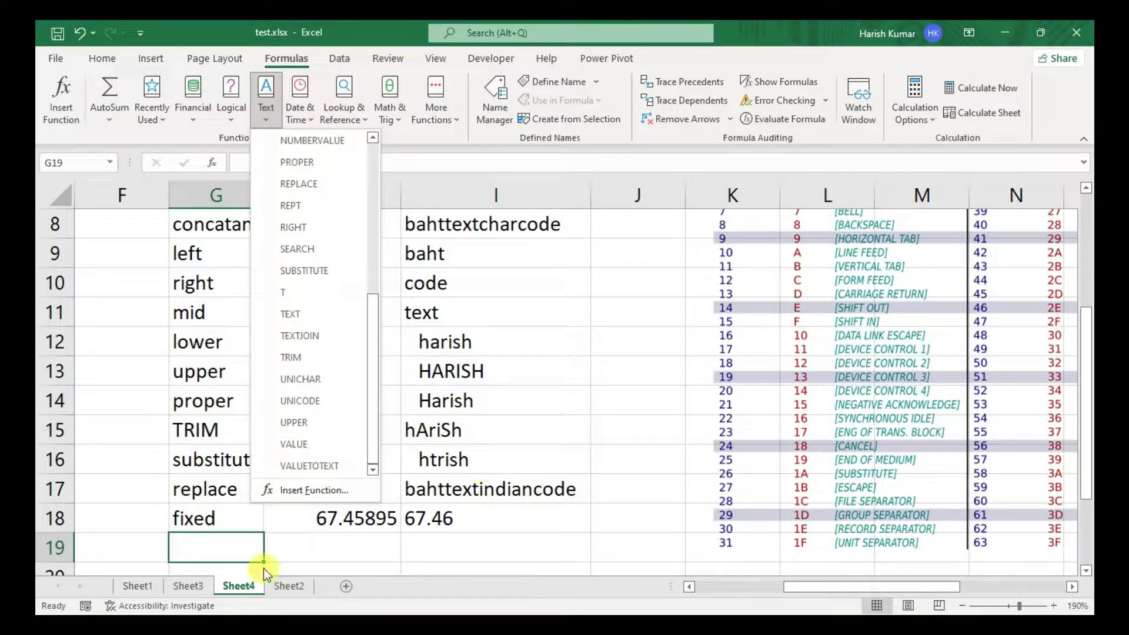
left_click(220, 546)
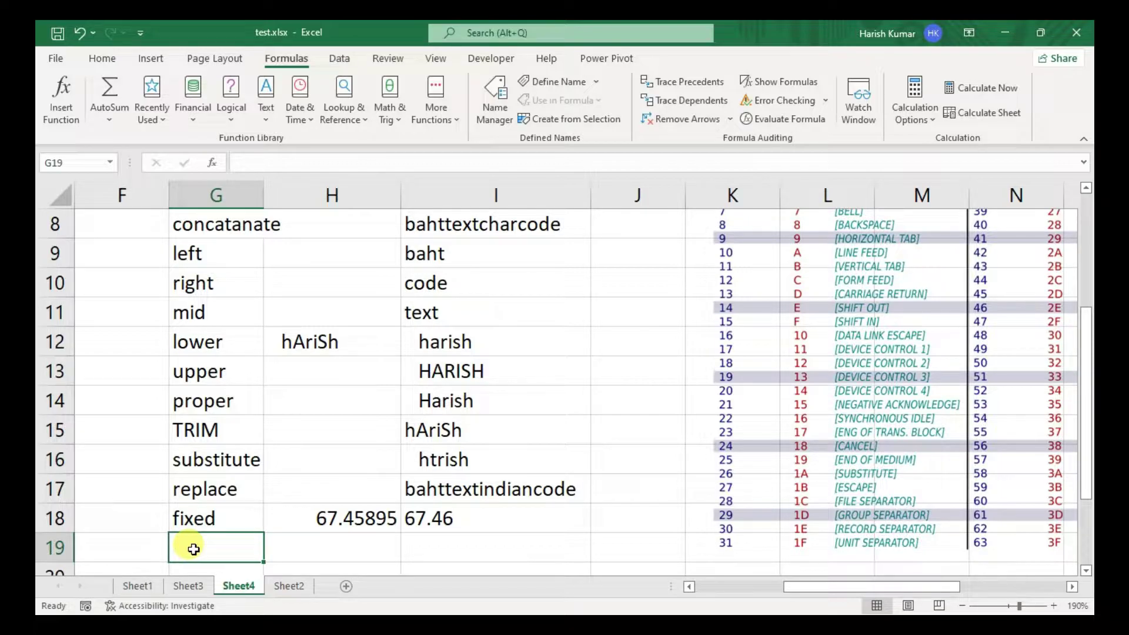
- Enter the labels serach, find, value, dollar and text down G19:G23
type("serach")
key("Return")
type("find")
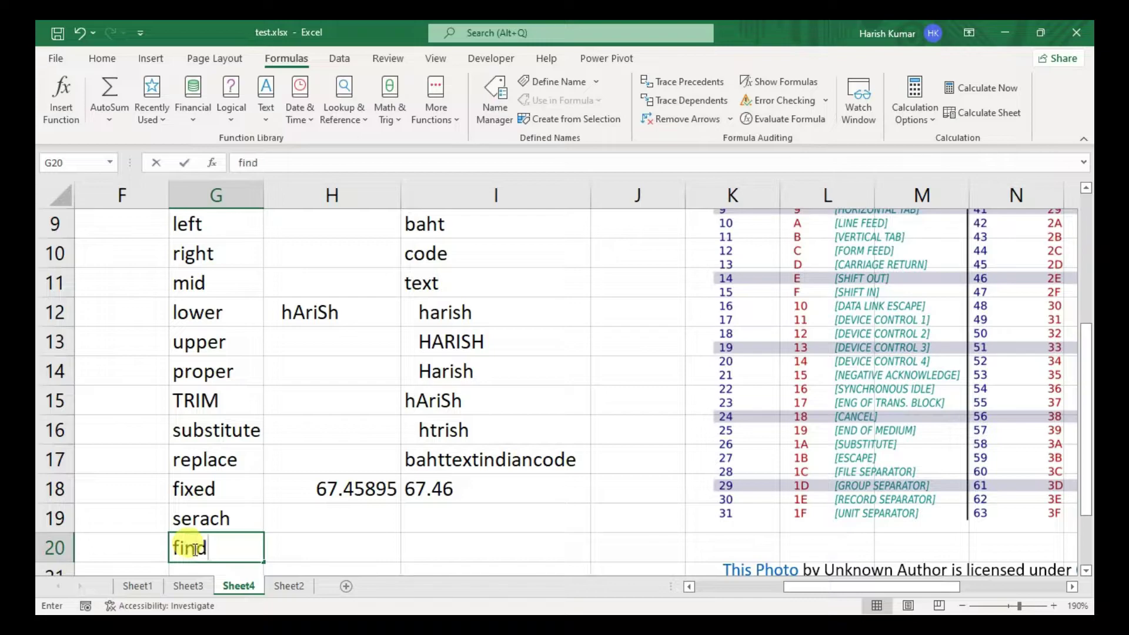
key("Return")
type("value")
key("Return")
type("doll")
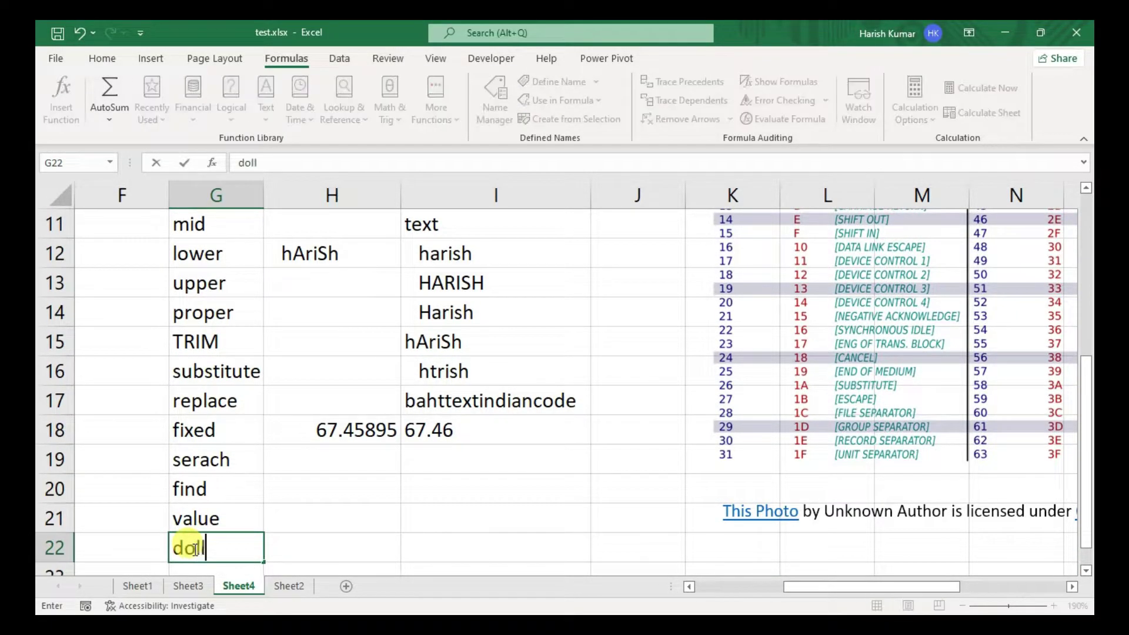
type("ar")
key("Return")
type("text")
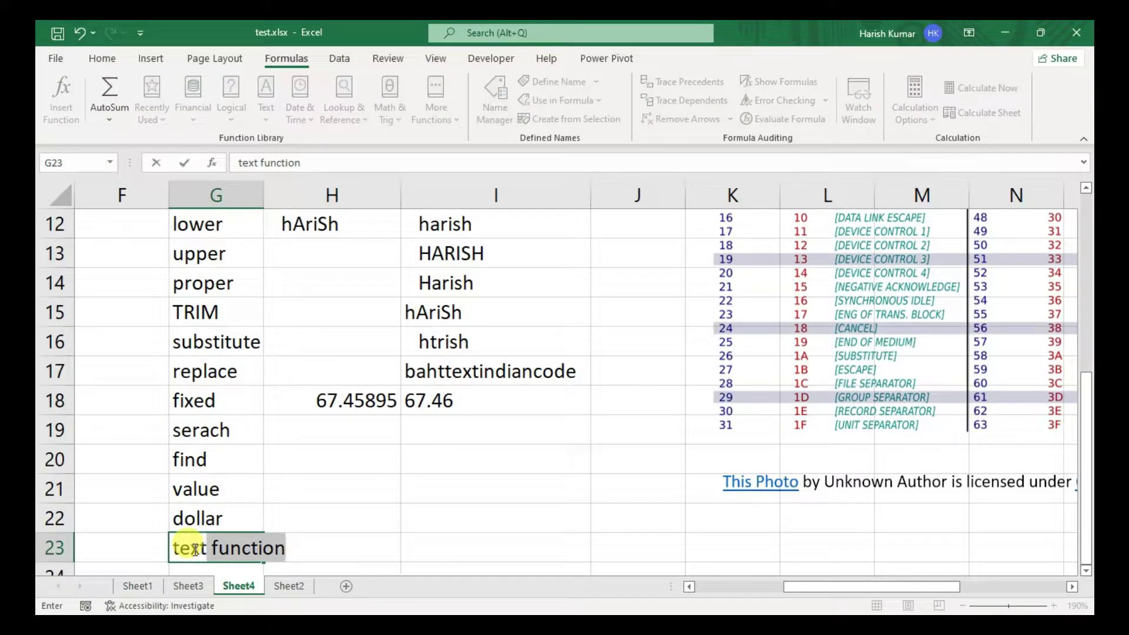
key("Delete")
key("Return")
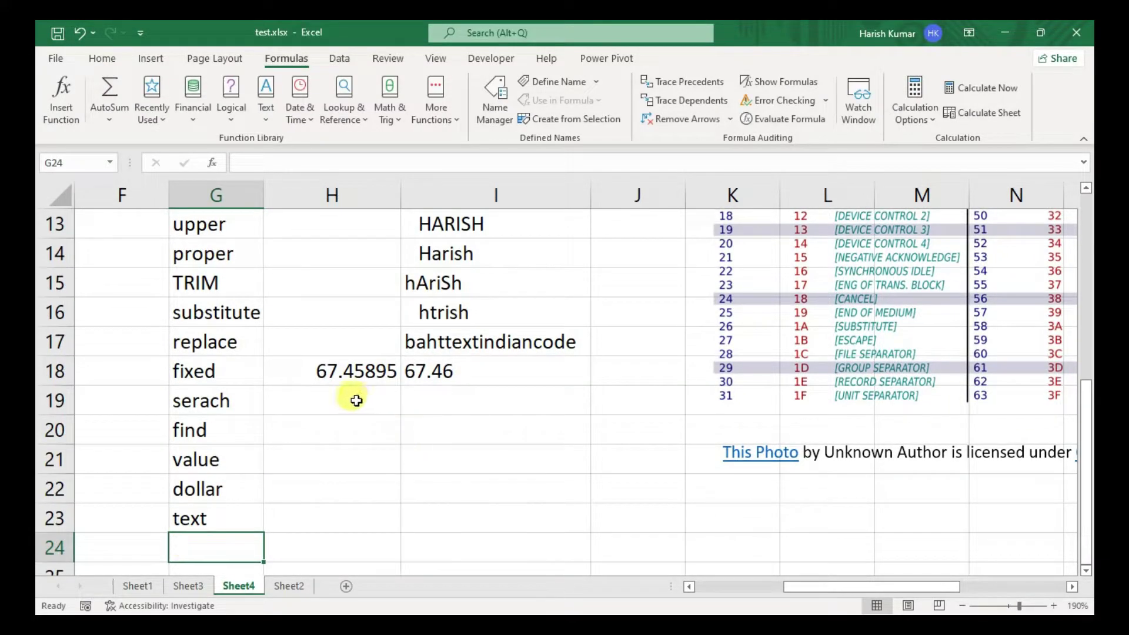
- Enter a sample Gmail address in H19 and fill it down into H20
left_click(355, 399)
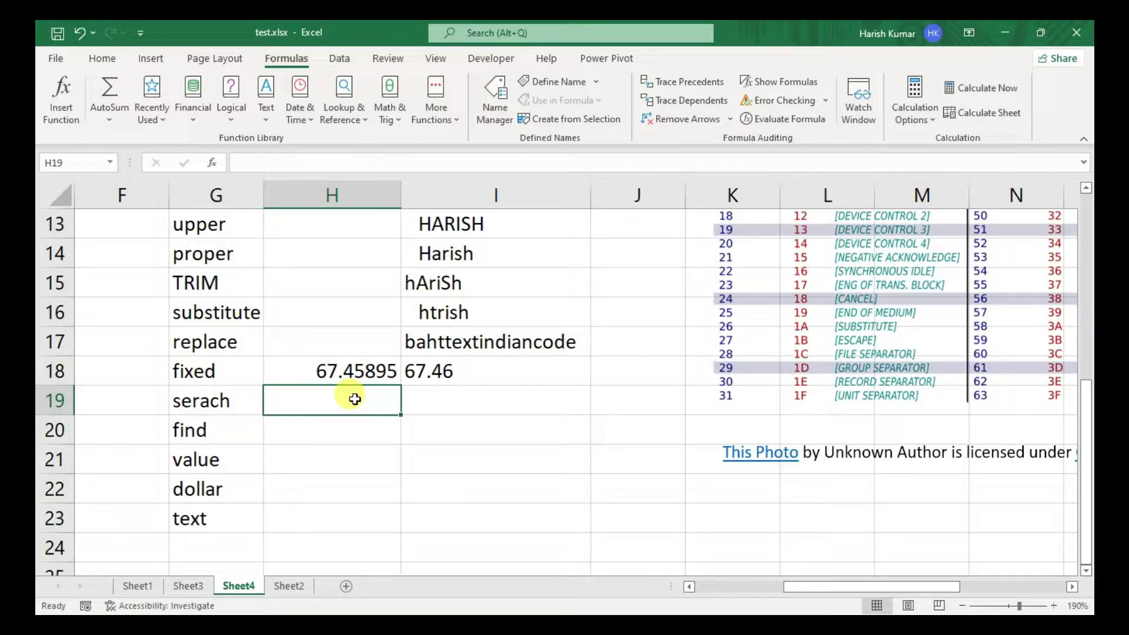
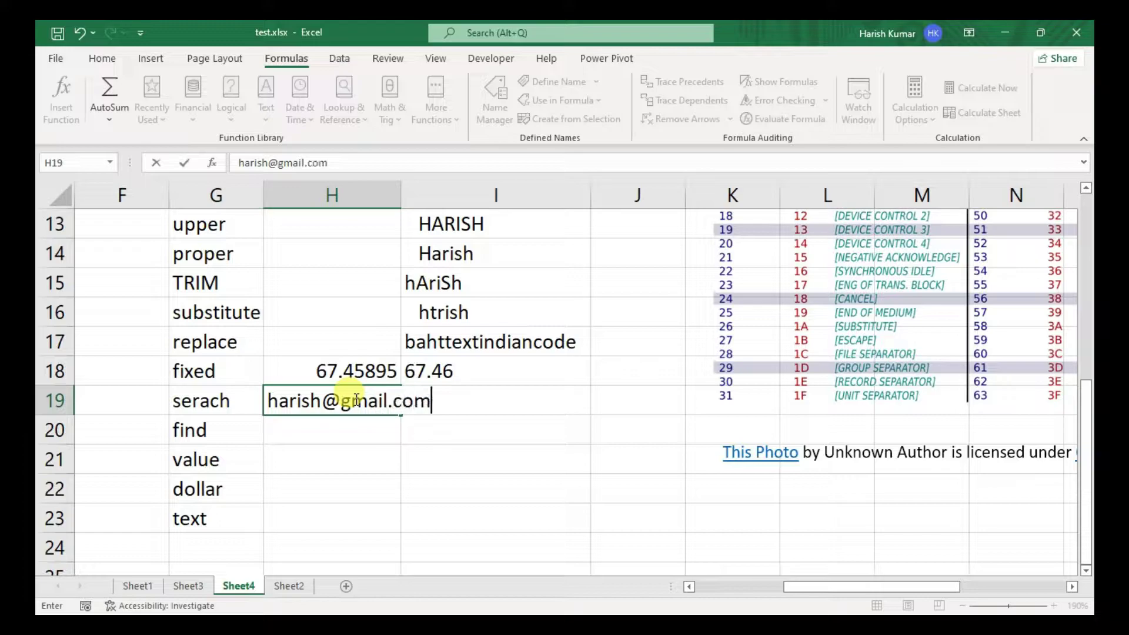
key("Return")
key("ctrl+d")
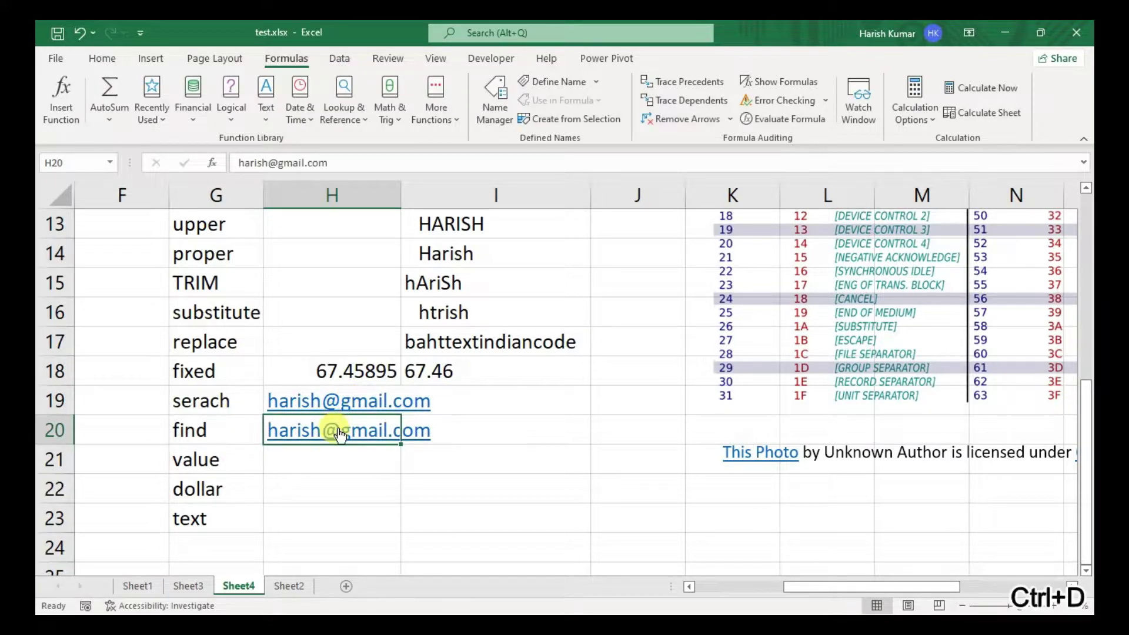
- Close the mail window, make the letter before @ in H20 an uppercase H, and widen column H
left_click(297, 428)
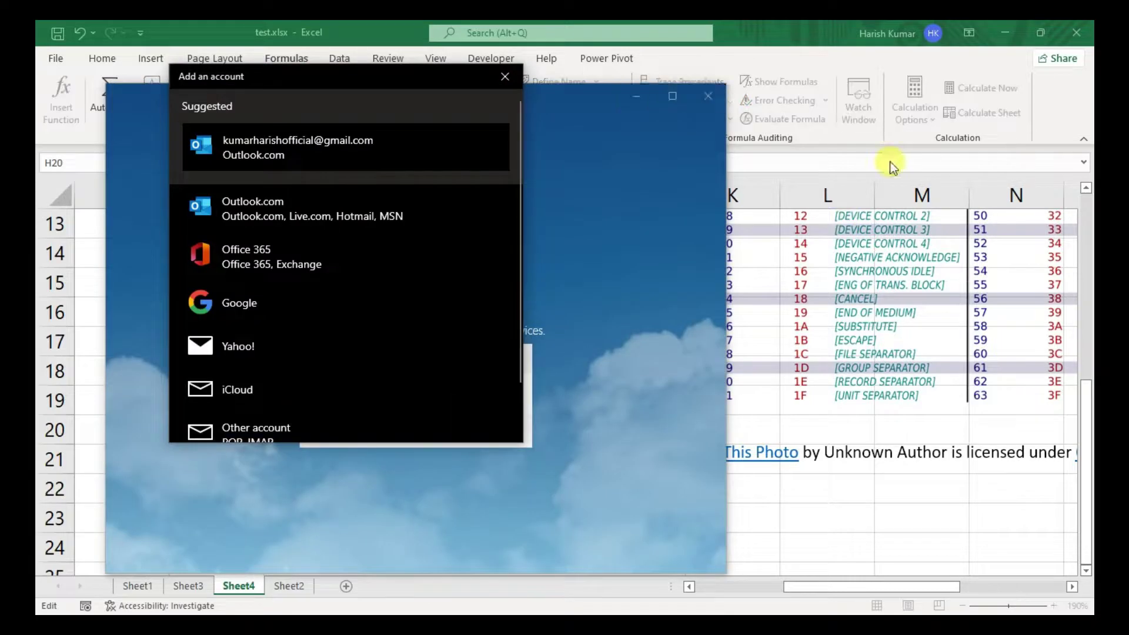
left_click(505, 74)
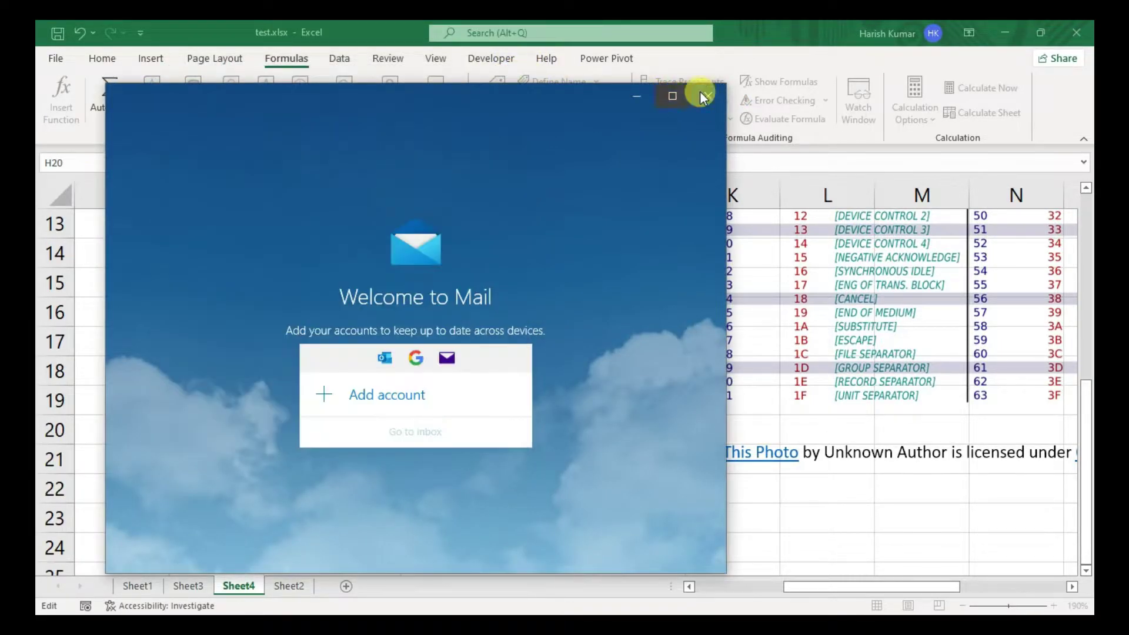
left_click(707, 96)
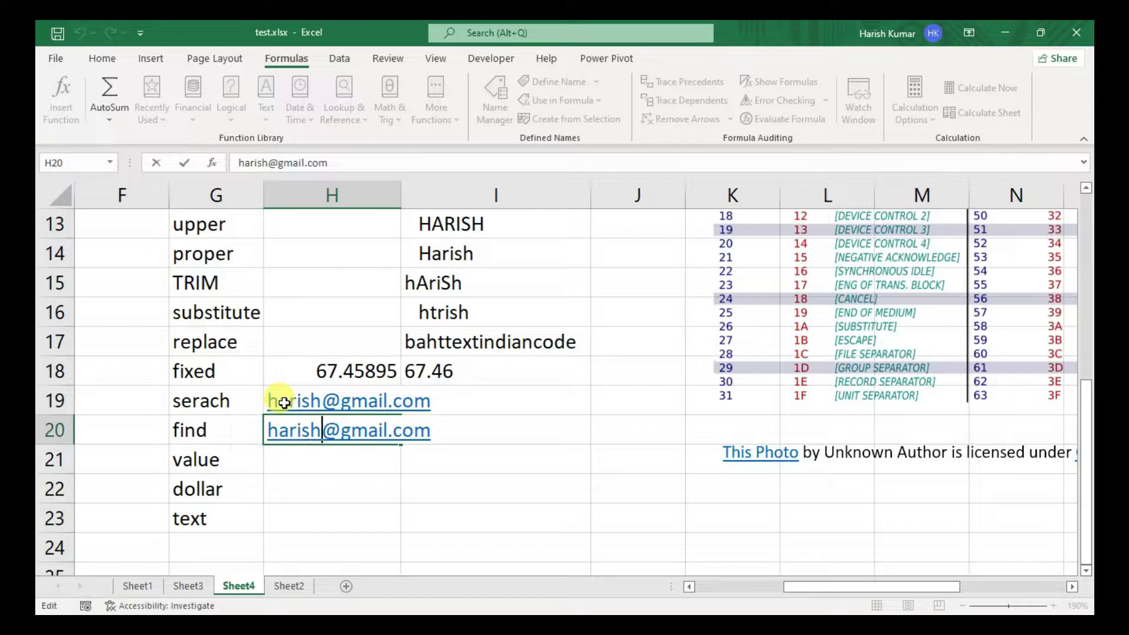
key("BackSpace")
type("H")
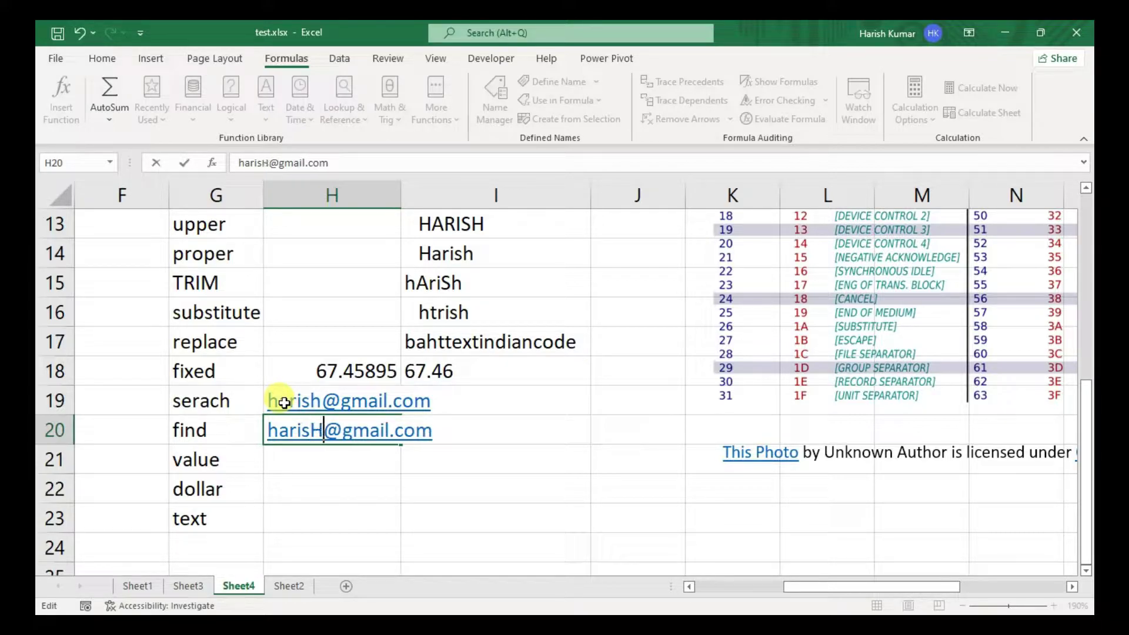
key("Return")
left_click(498, 402)
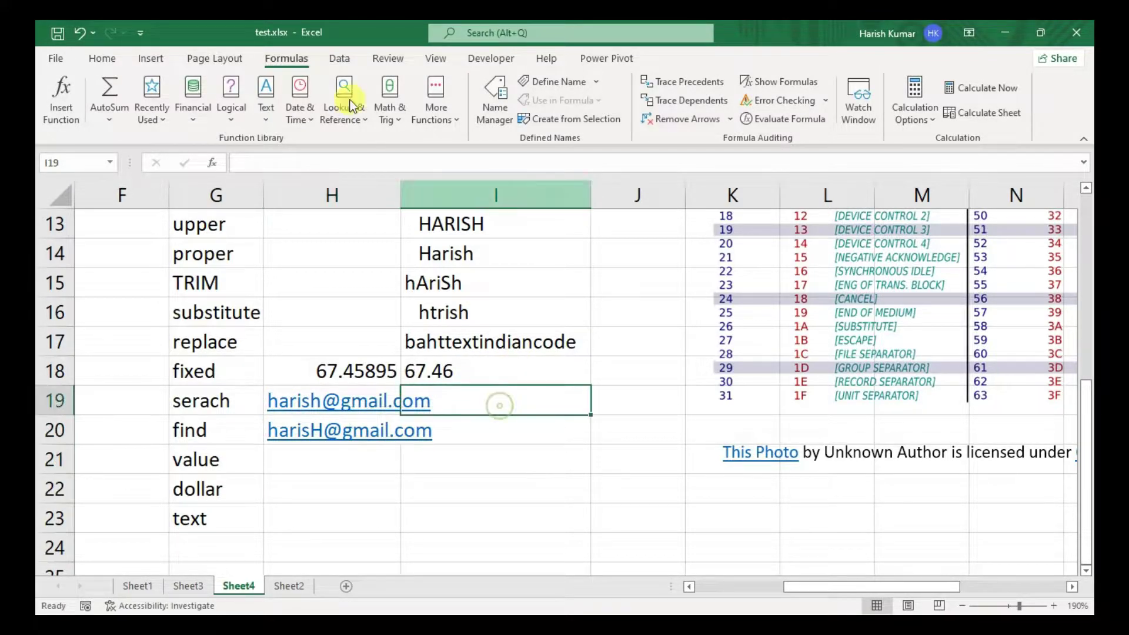
left_click_drag(399, 185, 469, 194)
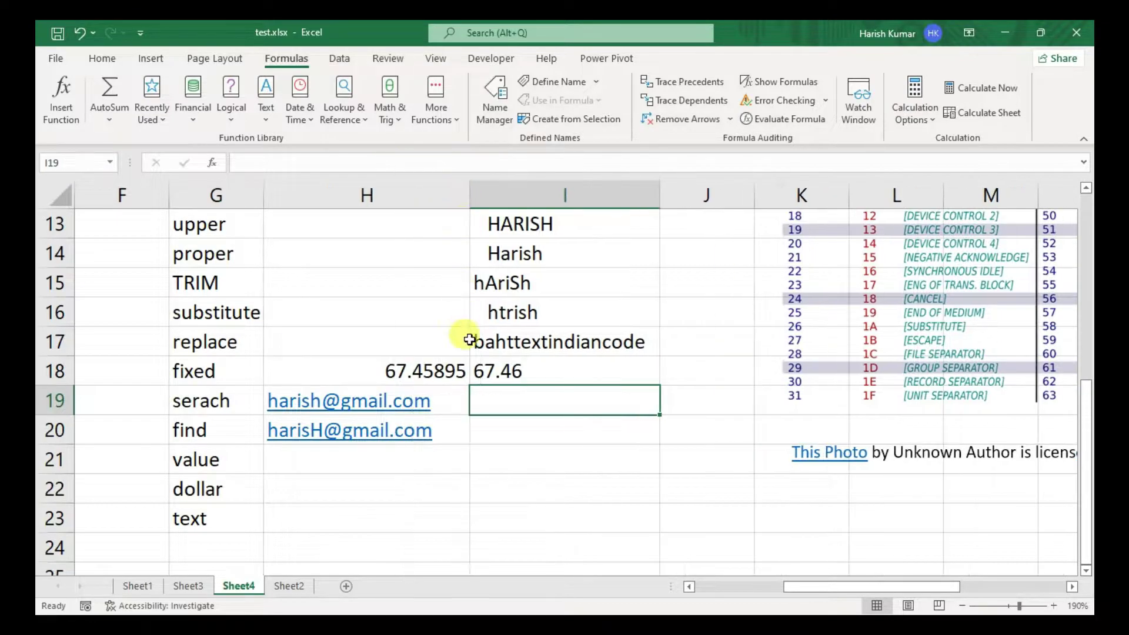
- Enter =SEARCH("H",H19) in I19
left_click(500, 414)
type("=")
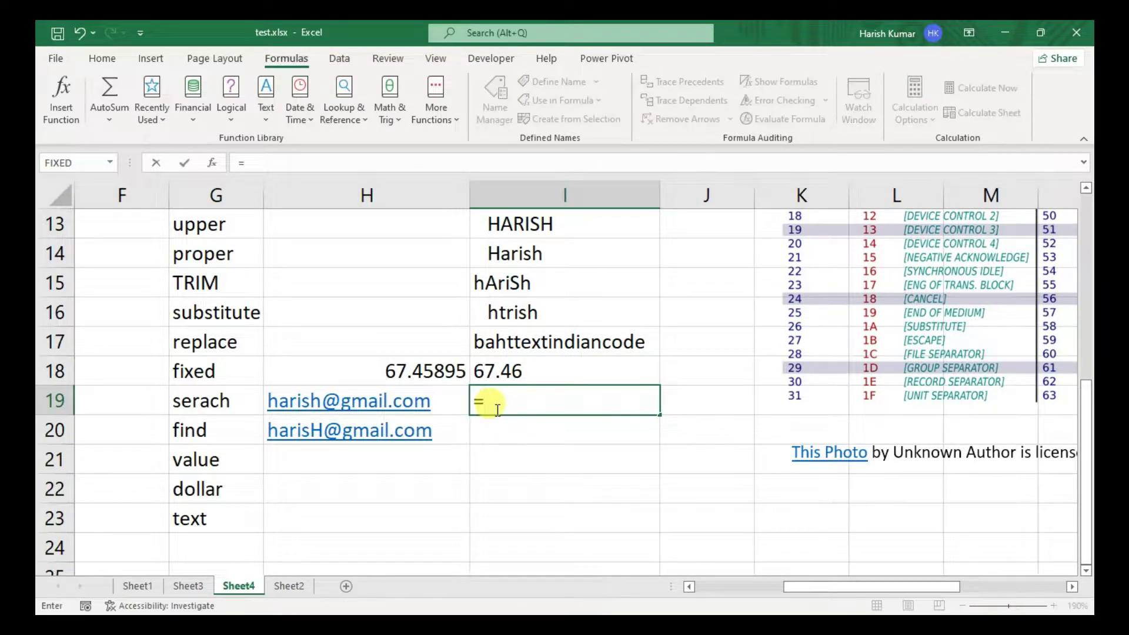
type("sera")
key("BackSpace")
key("BackSpace")
key("BackSpace")
type("a")
key("Tab")
type("\"")
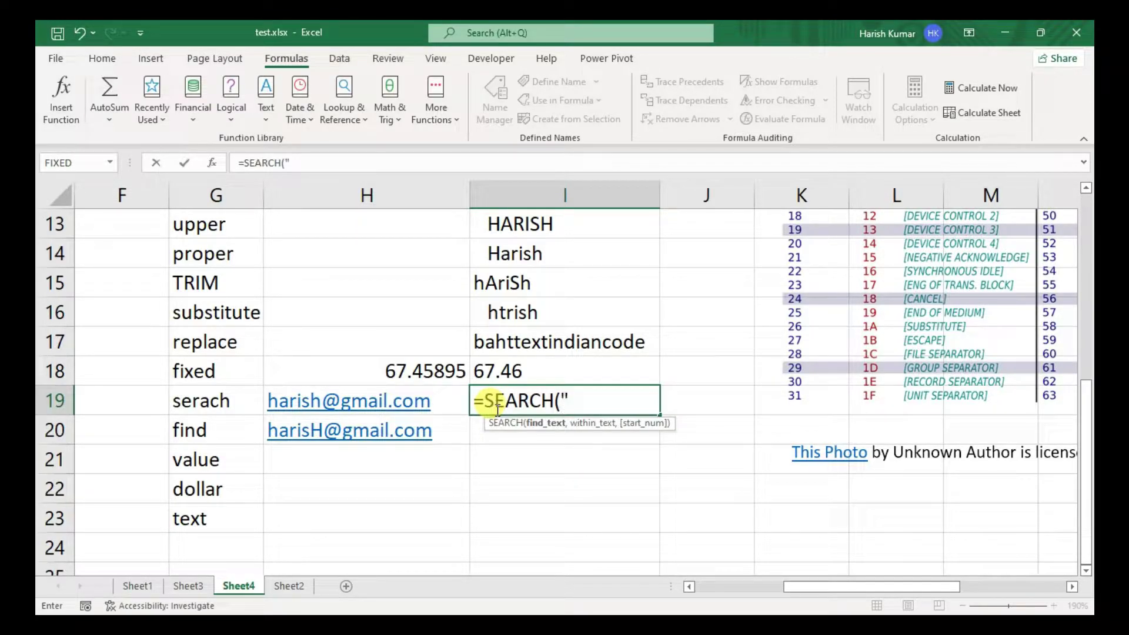
type("H\",")
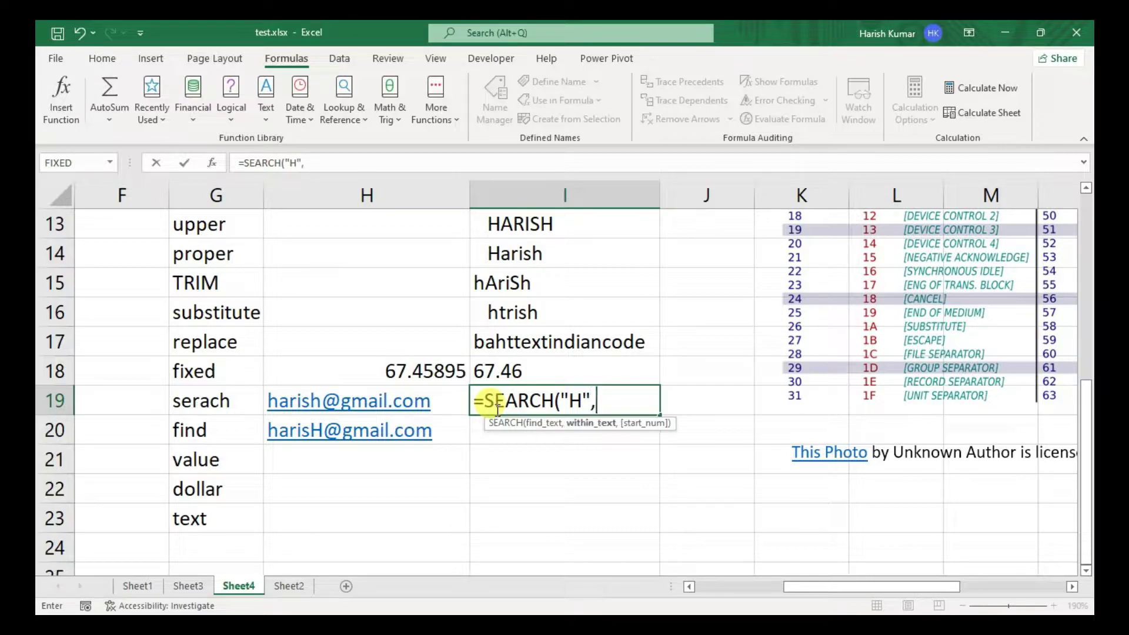
key("Left")
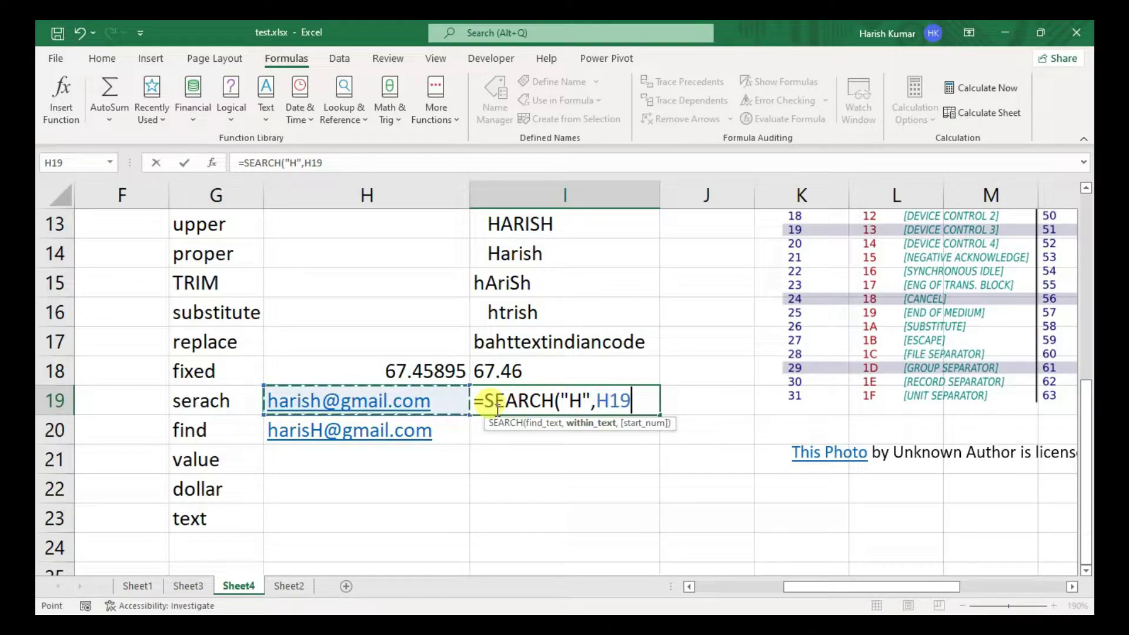
type(")")
key("Return")
left_click(496, 410)
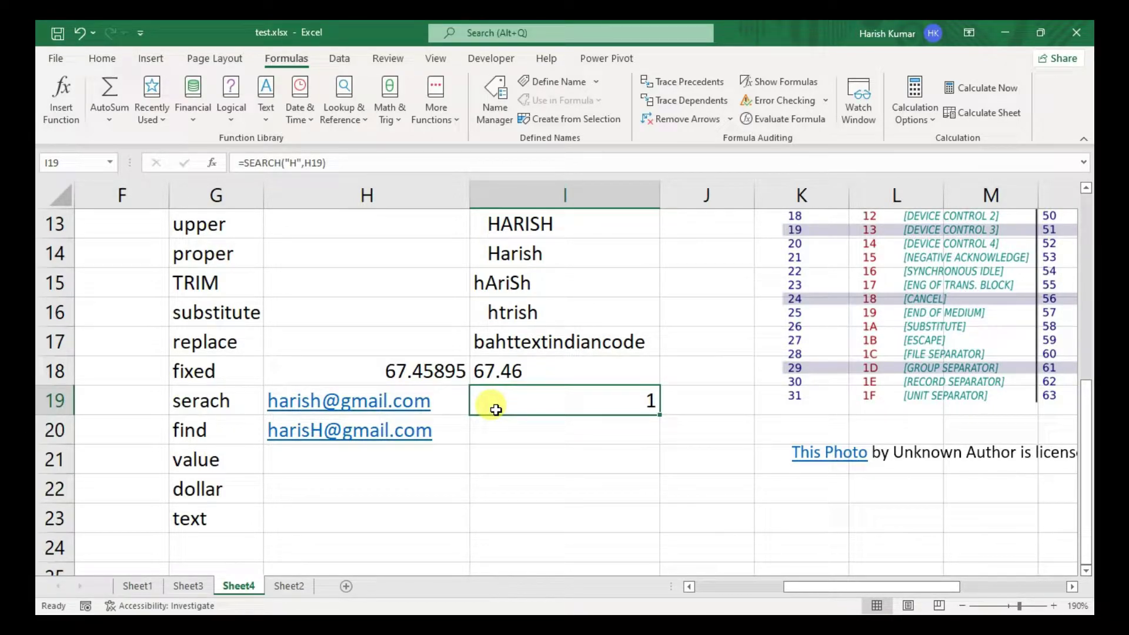
- Enter =FIND("H",H20) in I20
key("Down")
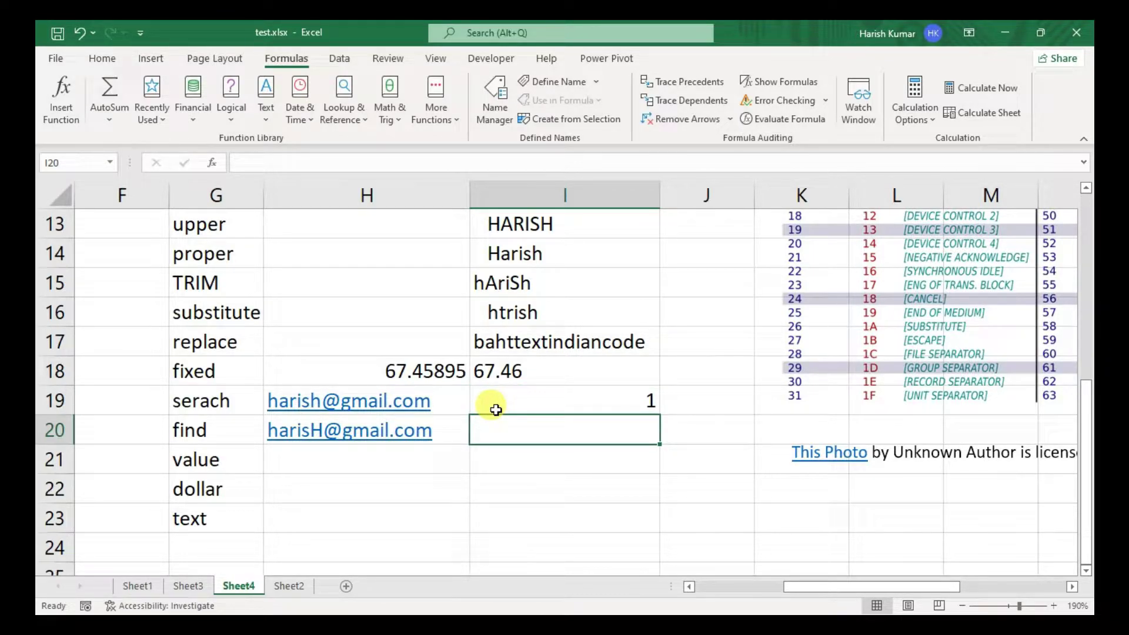
type("=find")
key("Tab")
type("\"H\",")
key("Left")
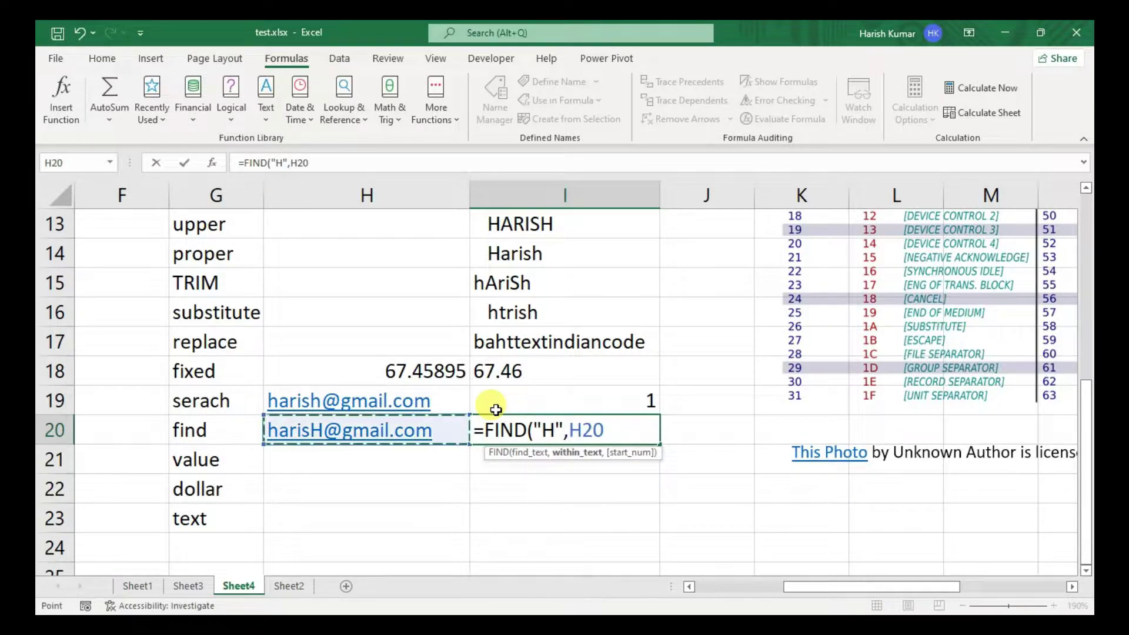
type(")")
key("Return")
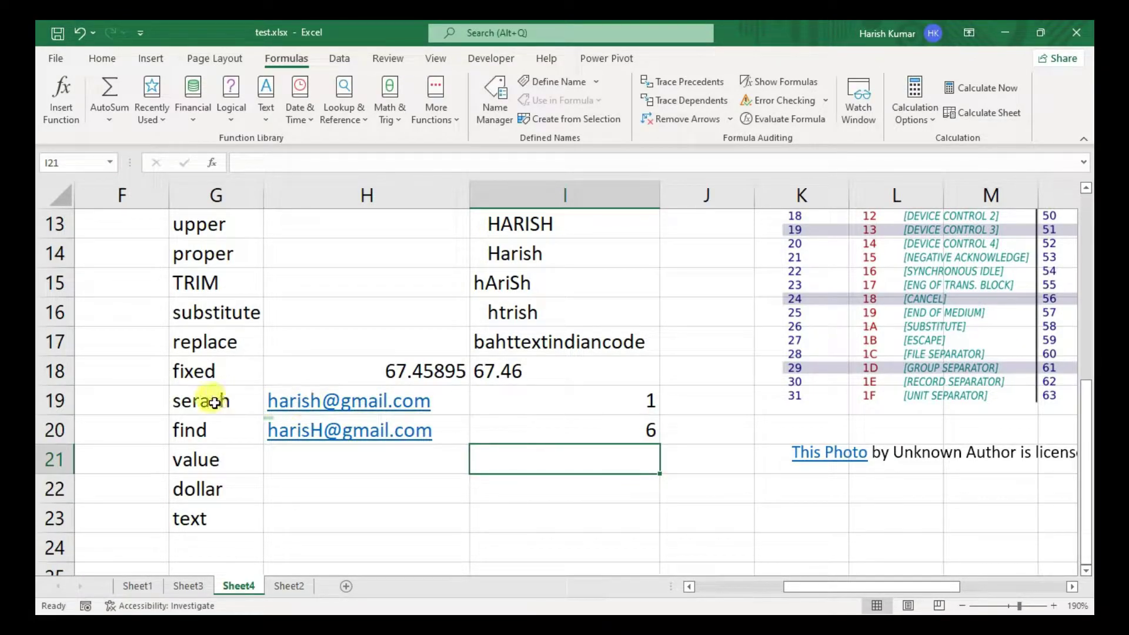
left_click(206, 425)
left_click(123, 430)
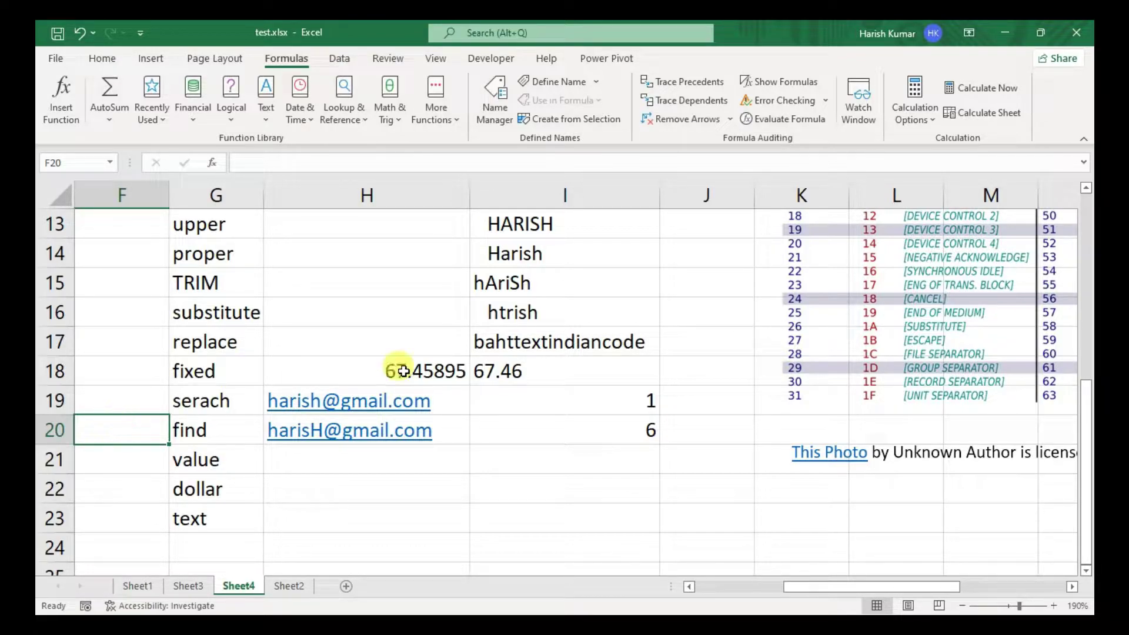
- Change I19 to =SEARCH("H",H19,2) so the search starts at position 2
left_click(531, 405)
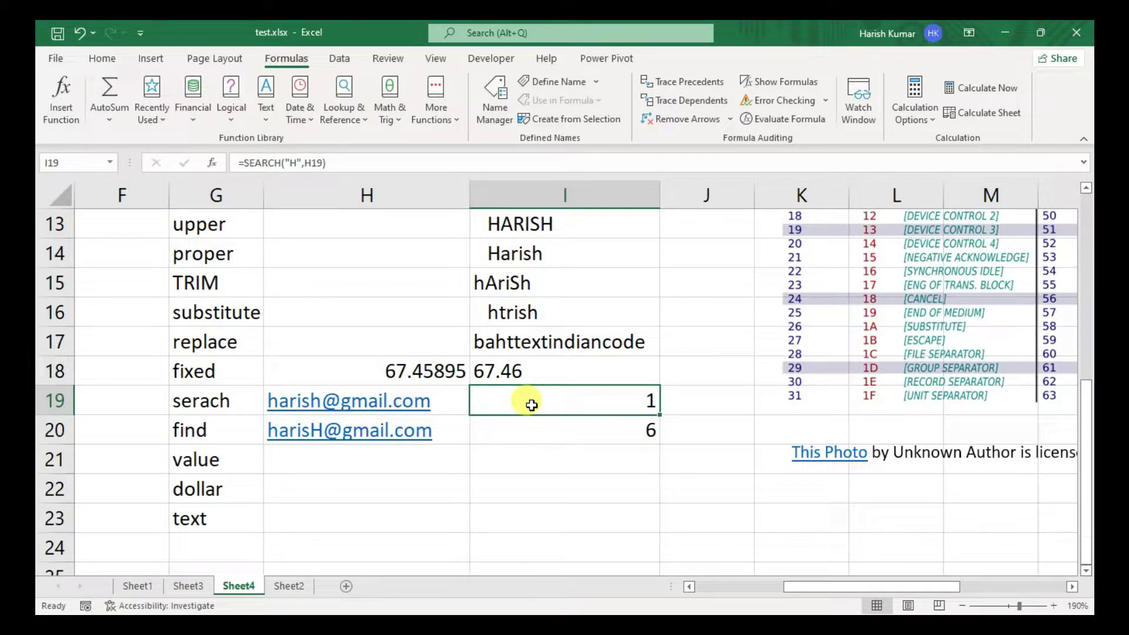
double_click(532, 405)
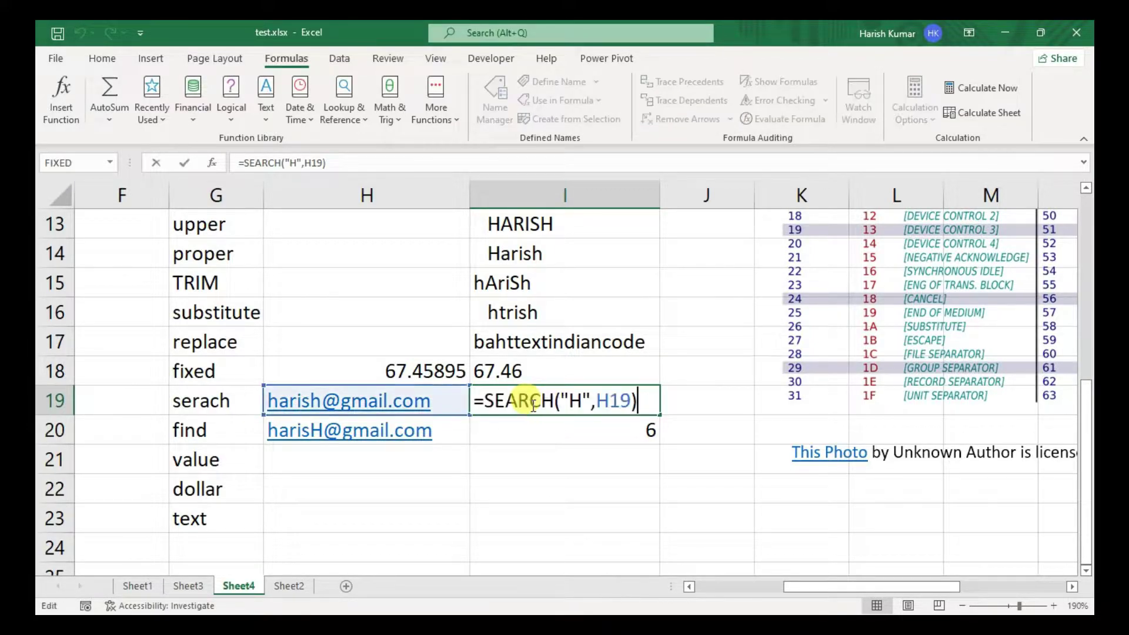
left_click(630, 403)
type(",")
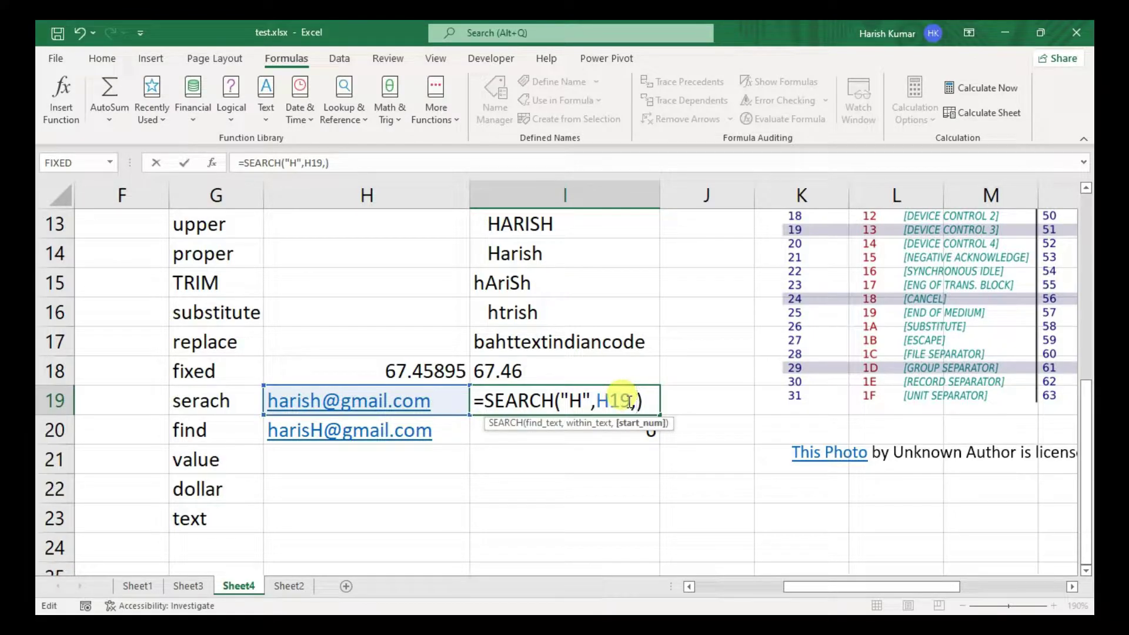
type("2")
key("ctrl+Return")
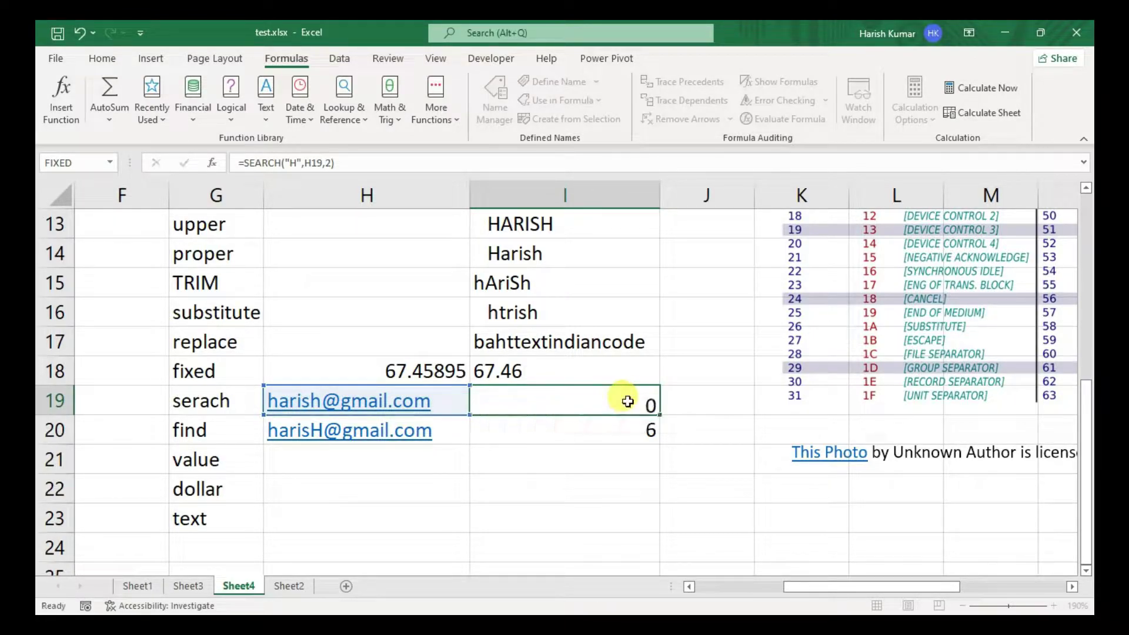
key("Return")
left_click(626, 400)
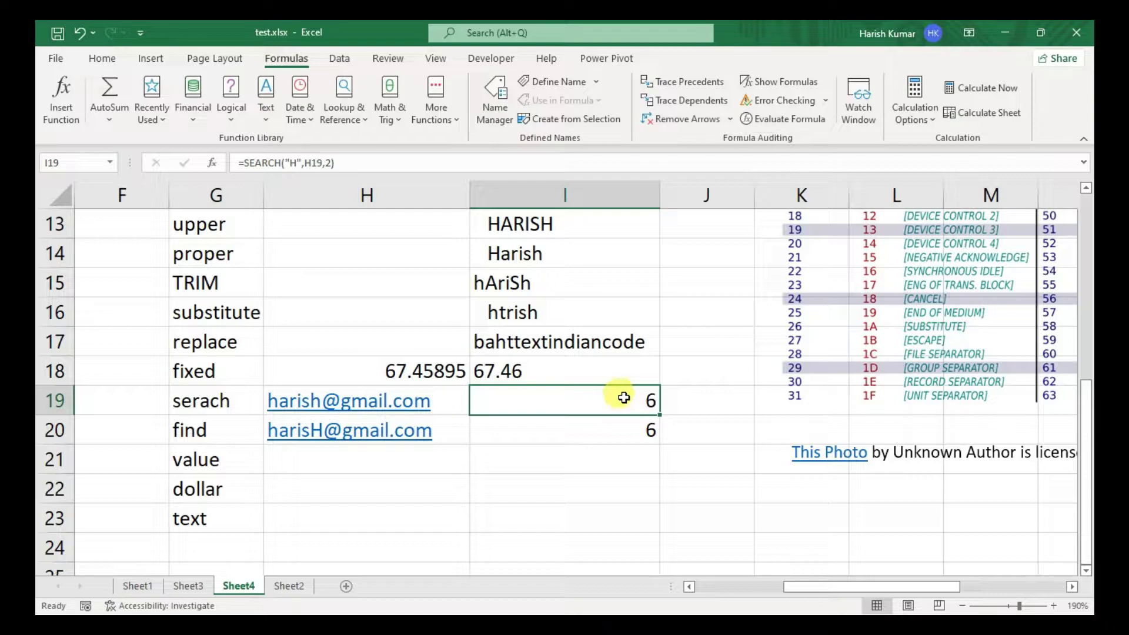
left_click(612, 424)
left_click(615, 400)
double_click(616, 401)
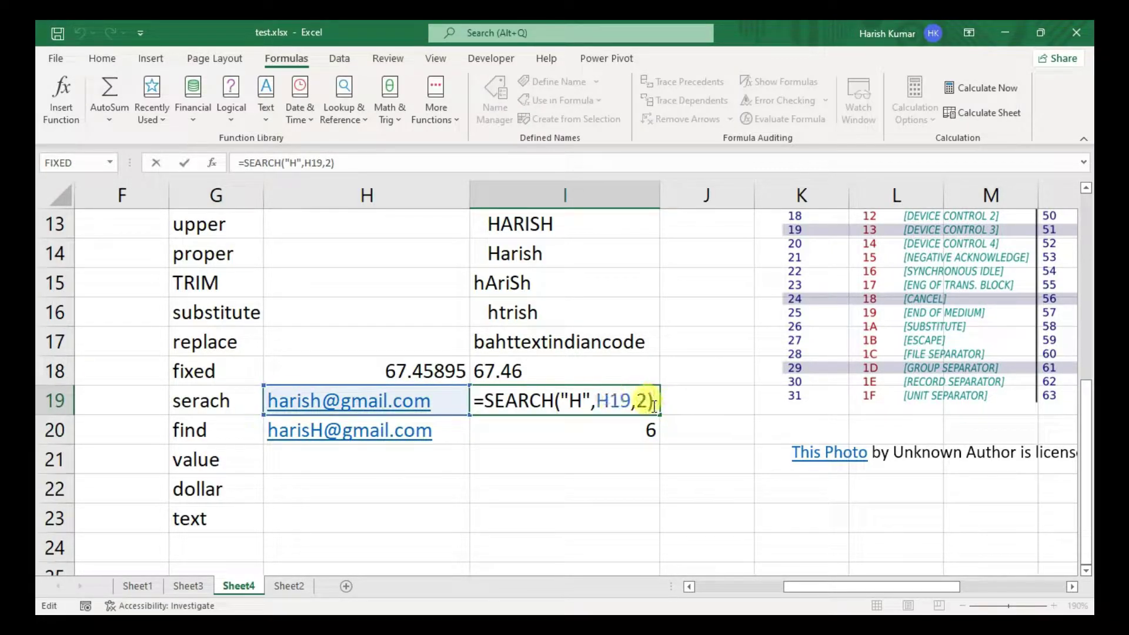
left_click_drag(647, 401, 641, 401)
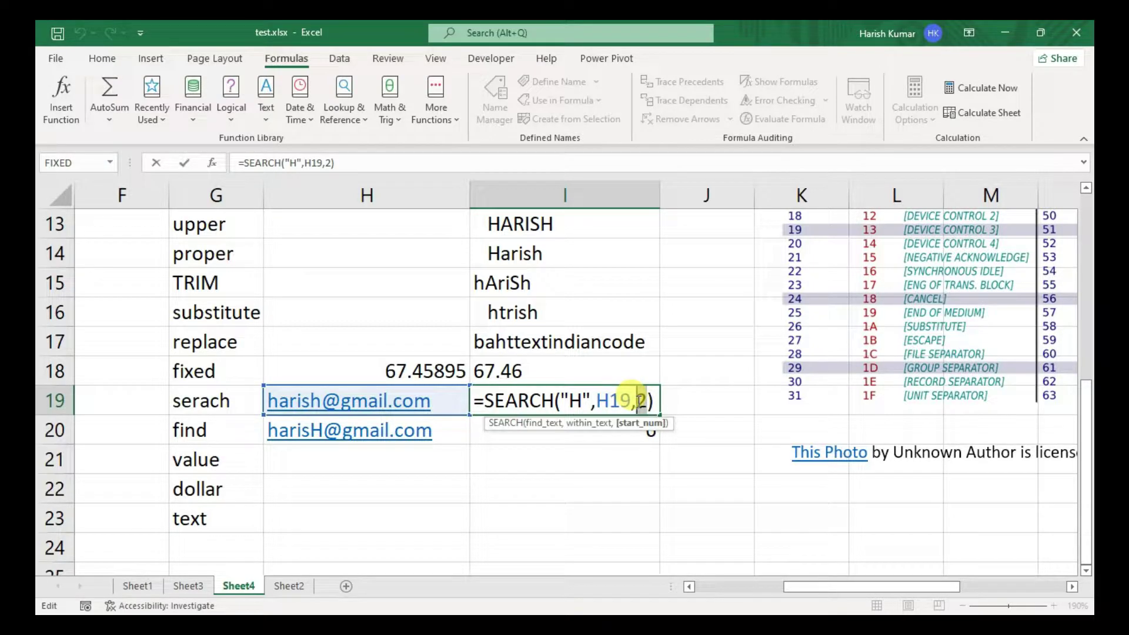
key("Return")
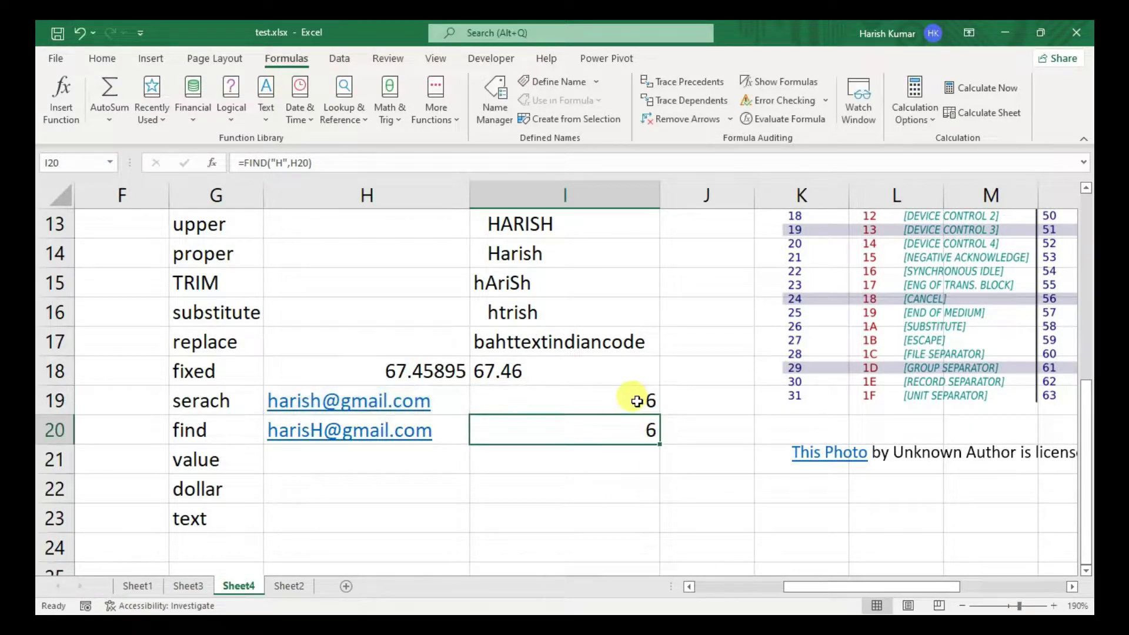
- Put 56% in H21 and =VALUE(H21) in I21, returning 0.56
left_click(364, 468)
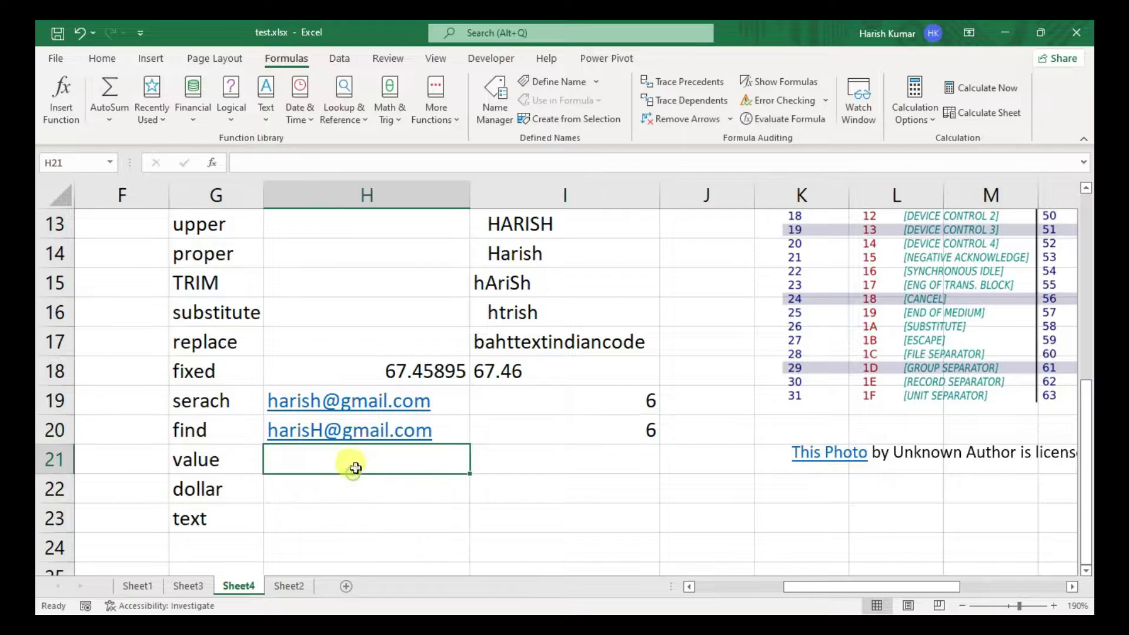
type("56%")
key("Tab")
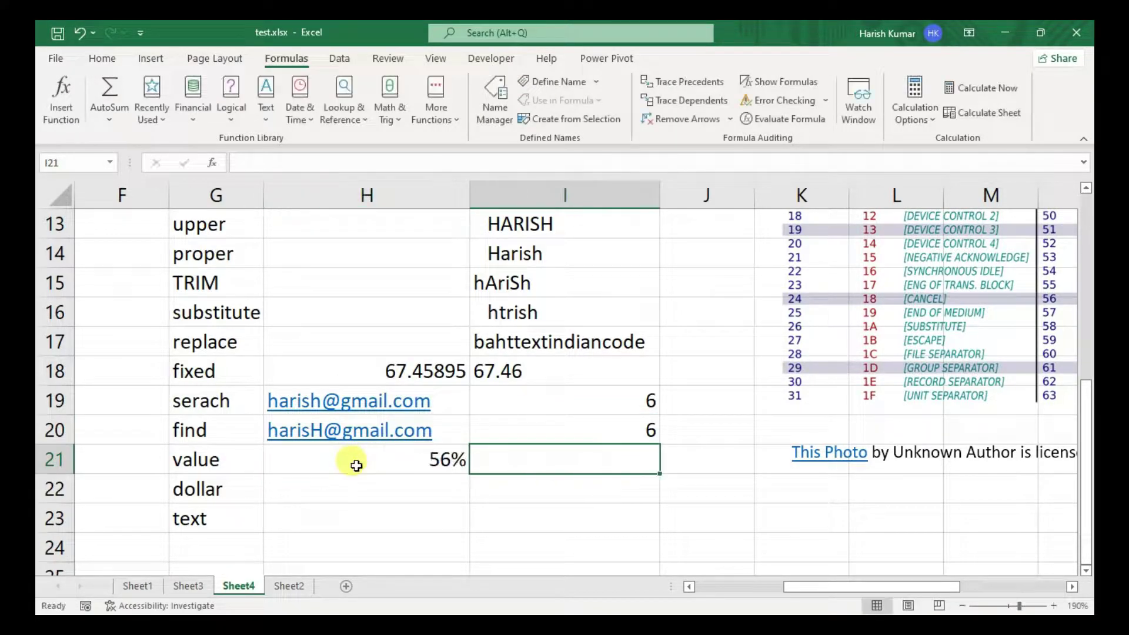
type("=value")
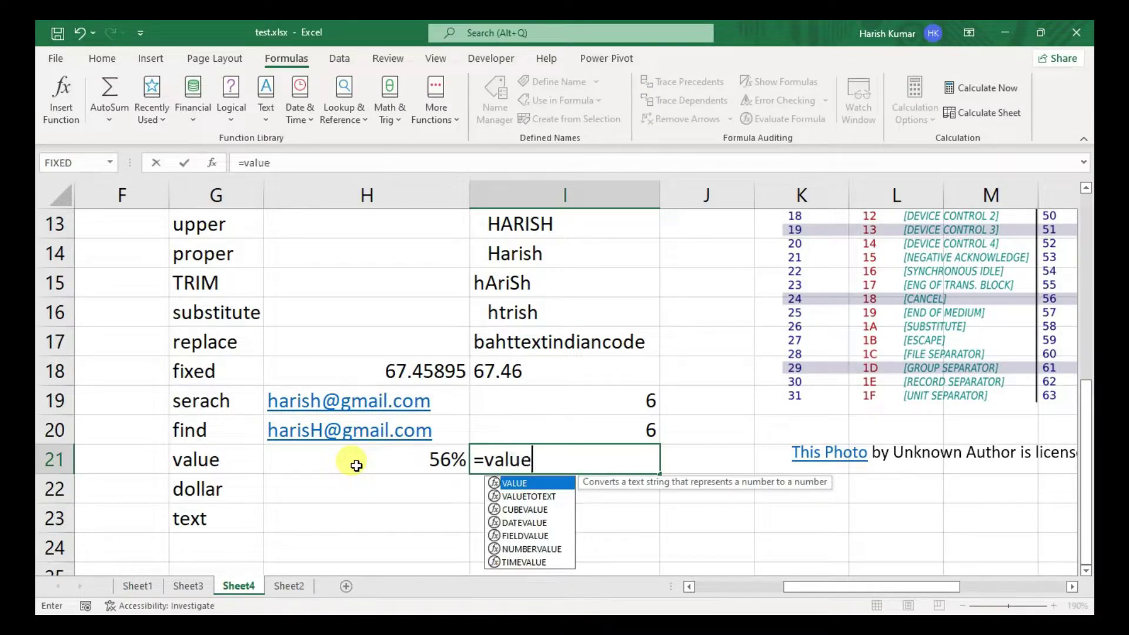
key("Tab")
left_click(356, 465)
key("Return")
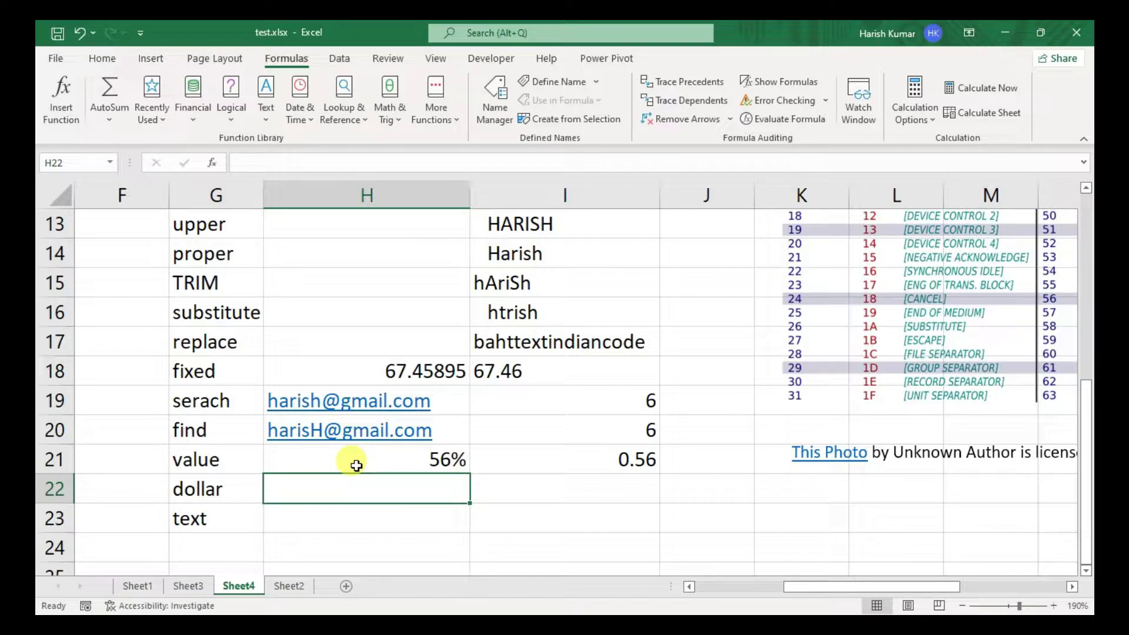
- Enter =DOLLAR(I21,2) in I22 so it shows $0.56
key("Right")
key("Down")
key("Up")
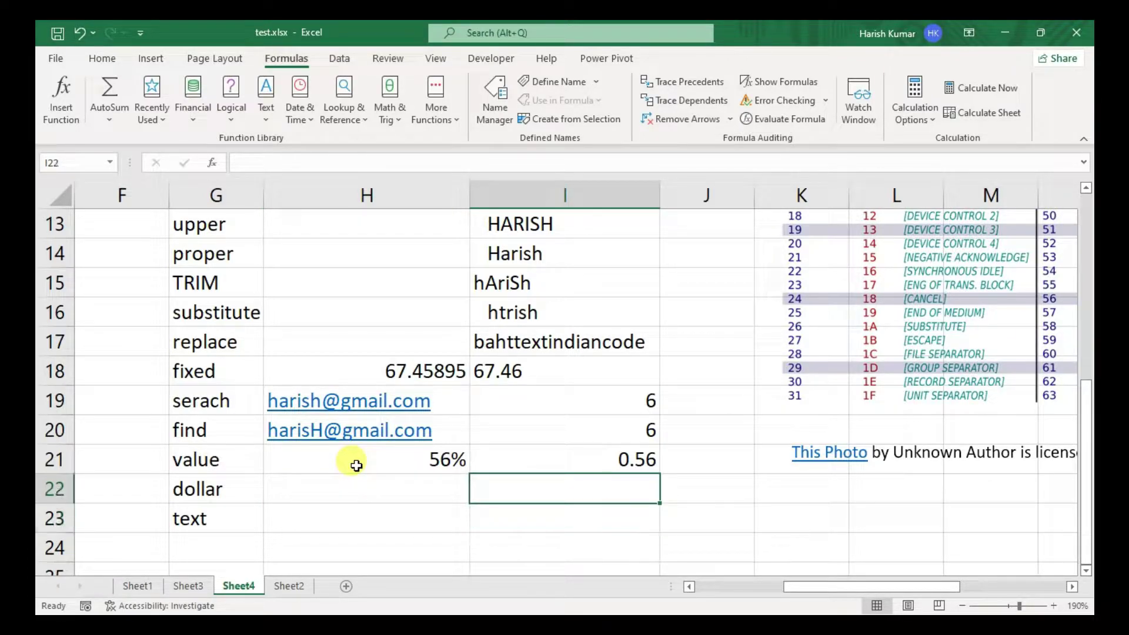
type("=dollar")
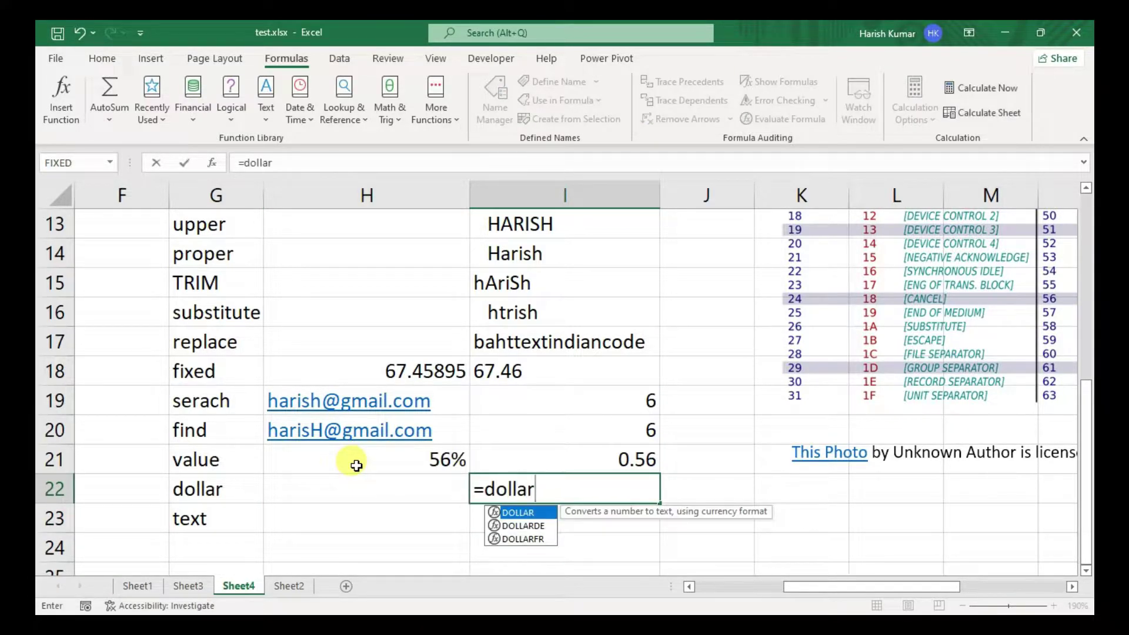
key("Tab")
key("Up")
type(",")
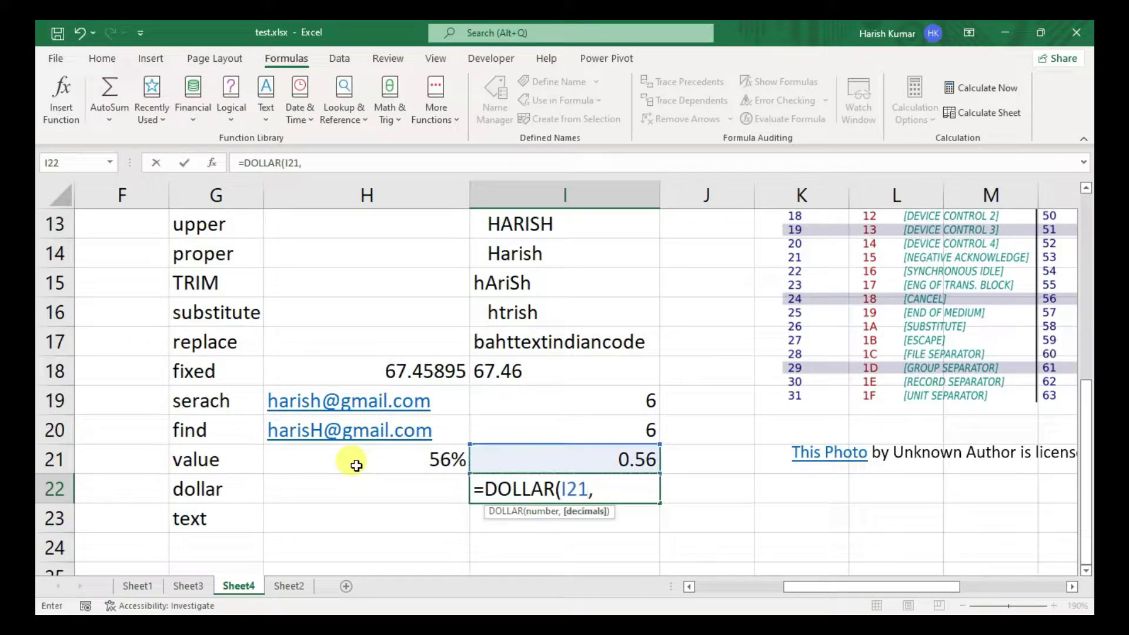
type("0")
key("BackSpace")
type("2)")
key("Return")
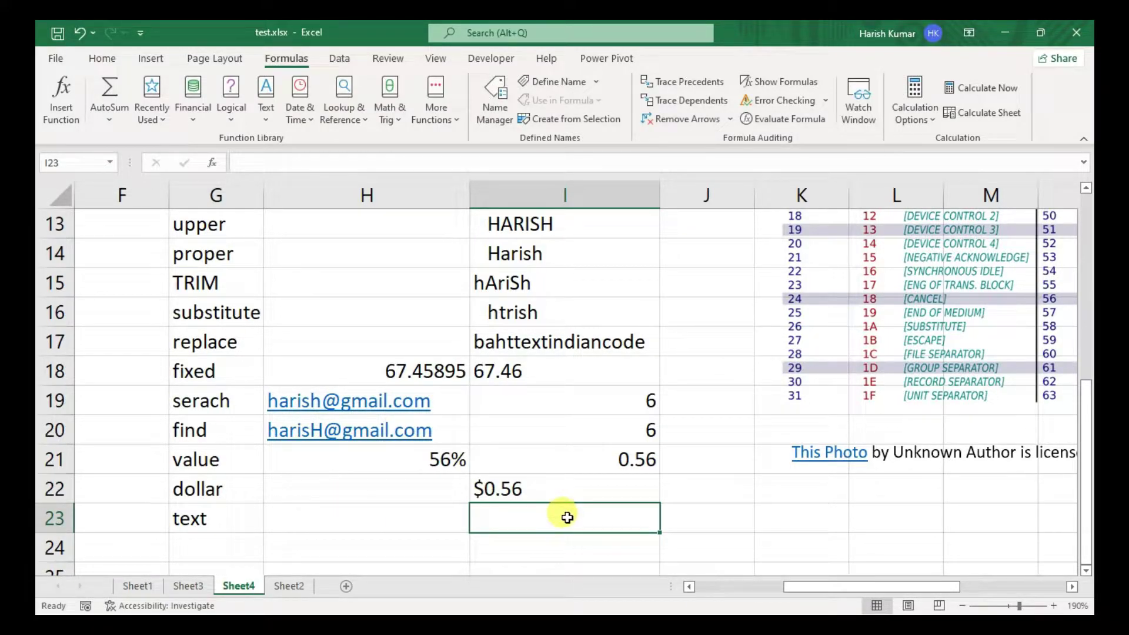
left_click(567, 487)
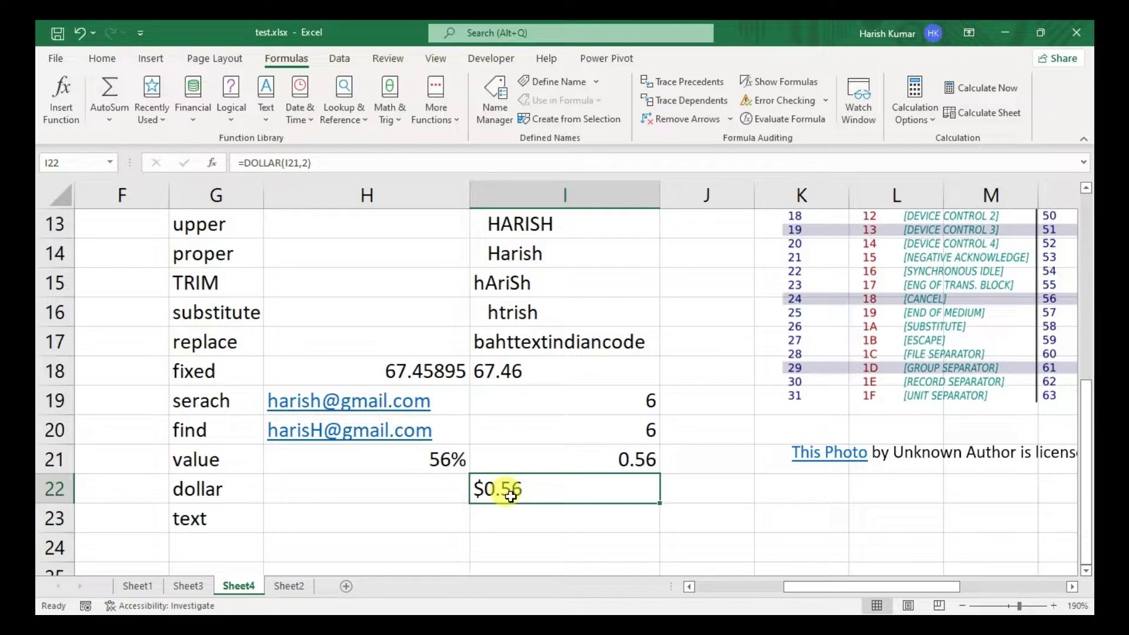
left_click(288, 516)
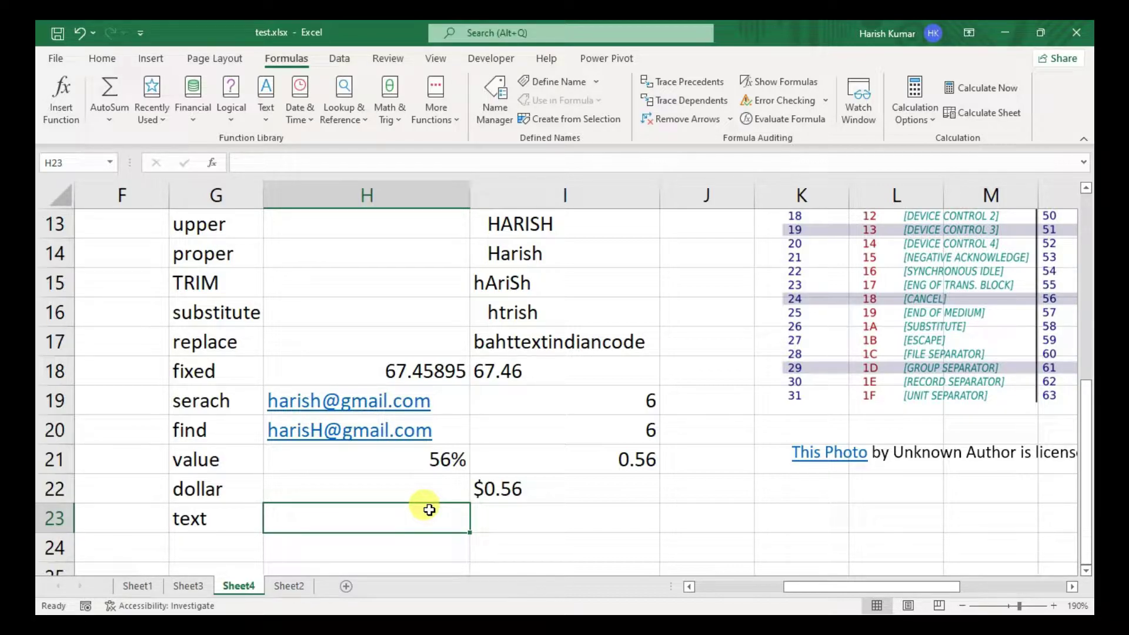
- Enter =TODAY() in H23, showing 6/23/2022
type("=toda")
key("Tab")
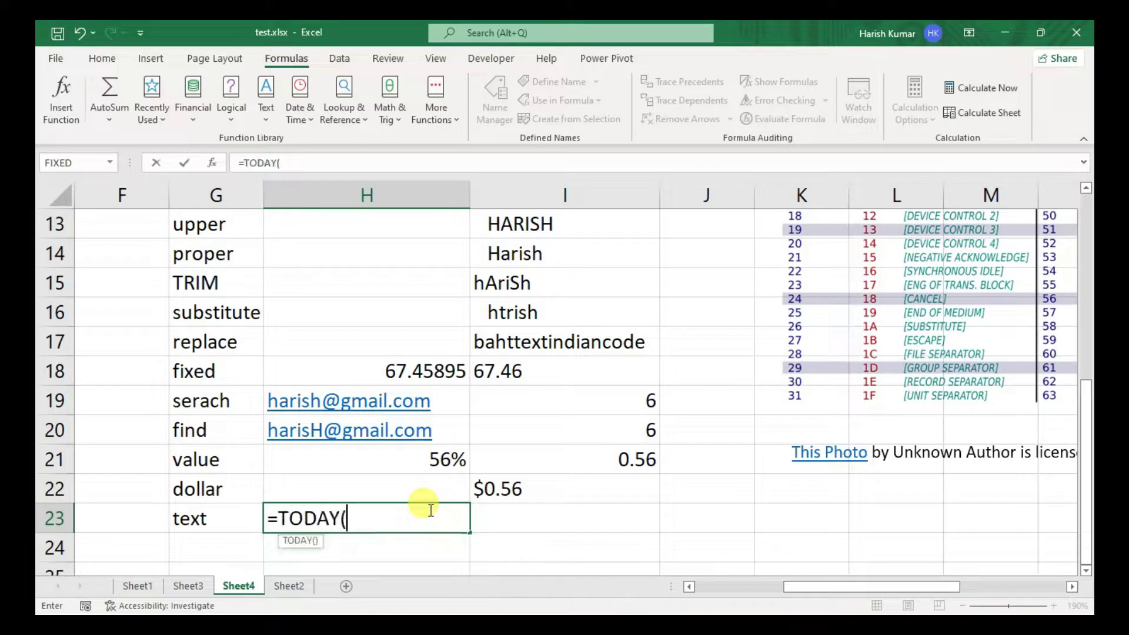
key("Return")
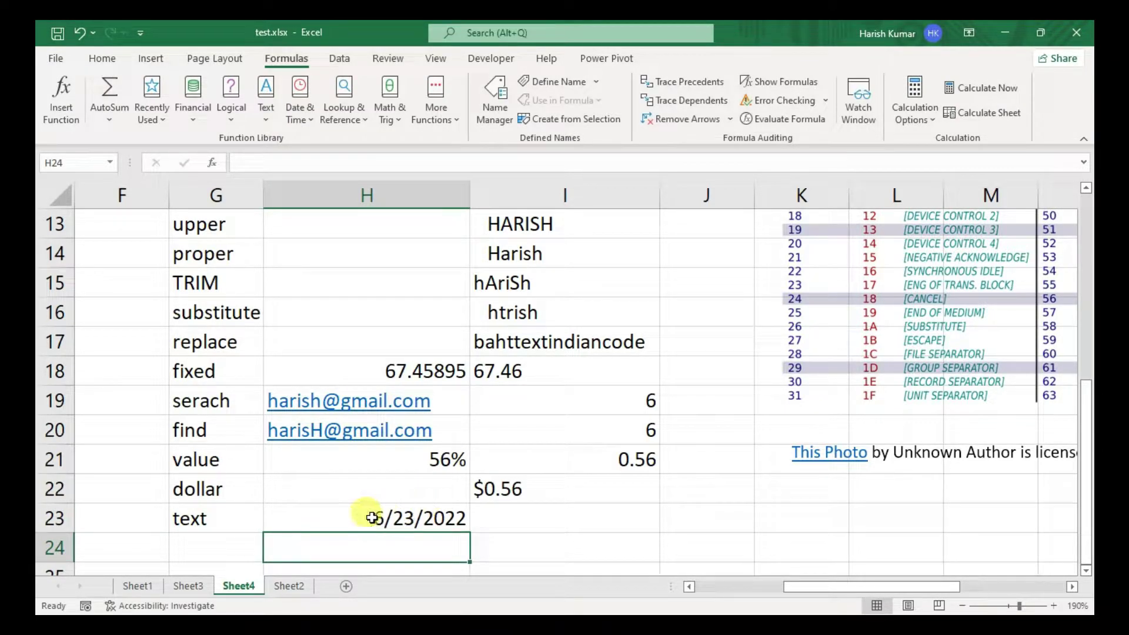
left_click(347, 516)
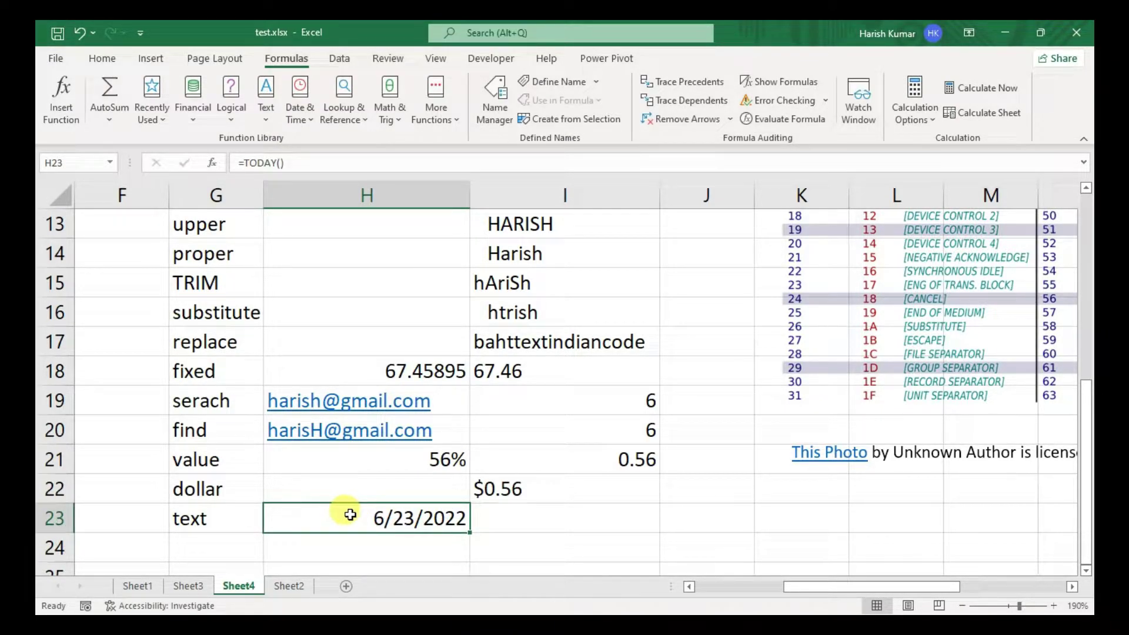
double_click(349, 515)
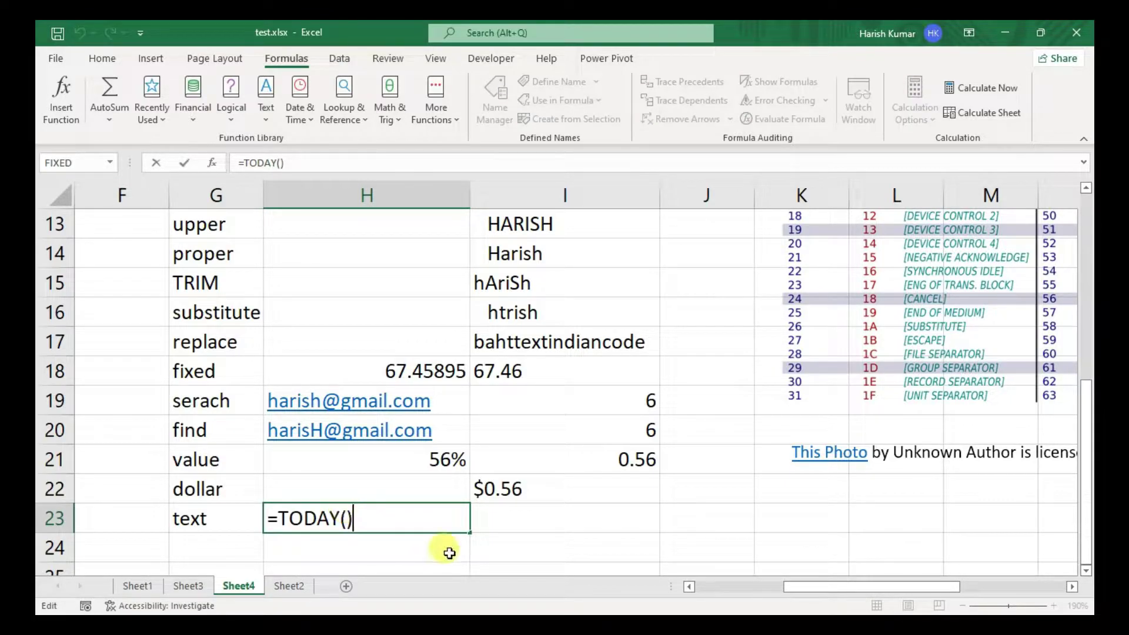
key("Return")
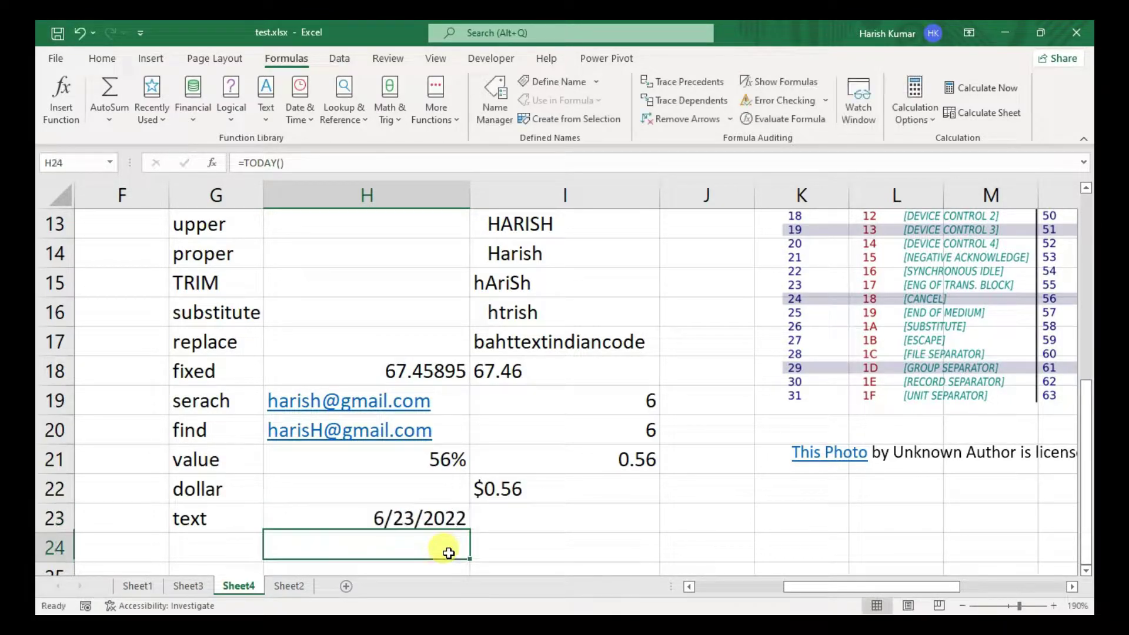
- Enter =TEXT(H23,"DD/MM/YYYY") in I23 to display 23/06/2022
left_click(552, 512)
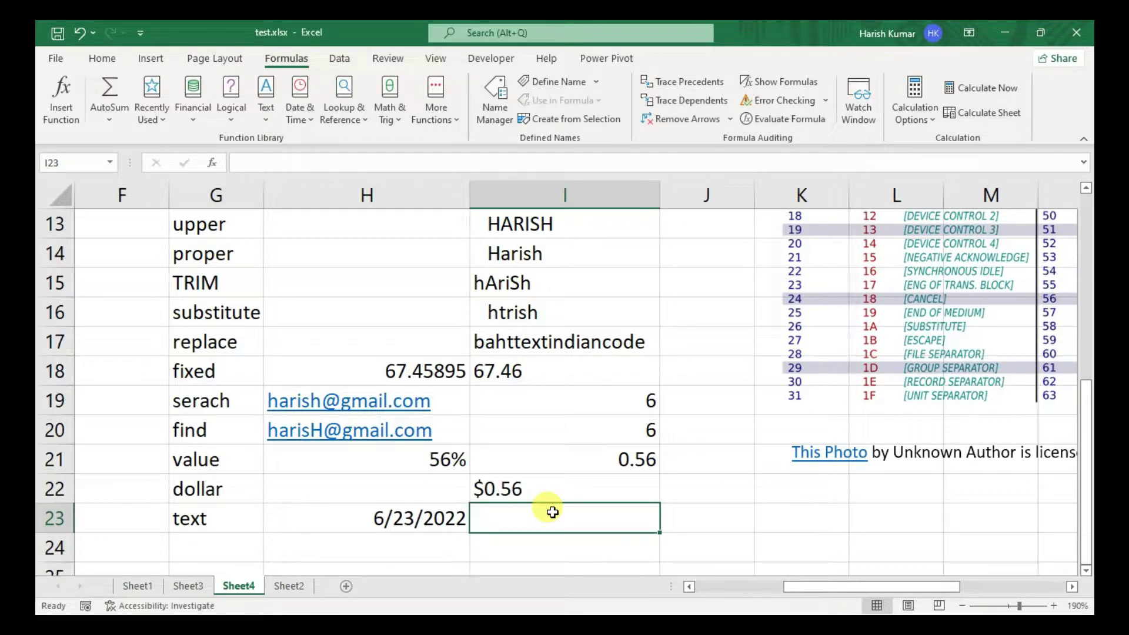
type("=text")
key("Tab")
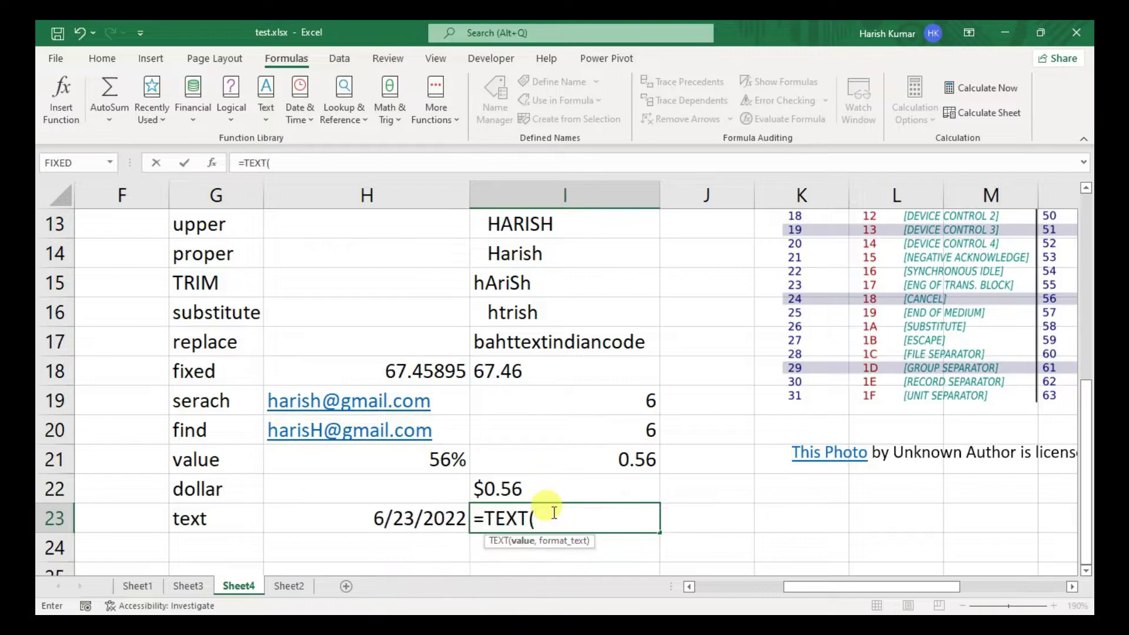
key("Left")
type(",\"DD/MM/YYYY")
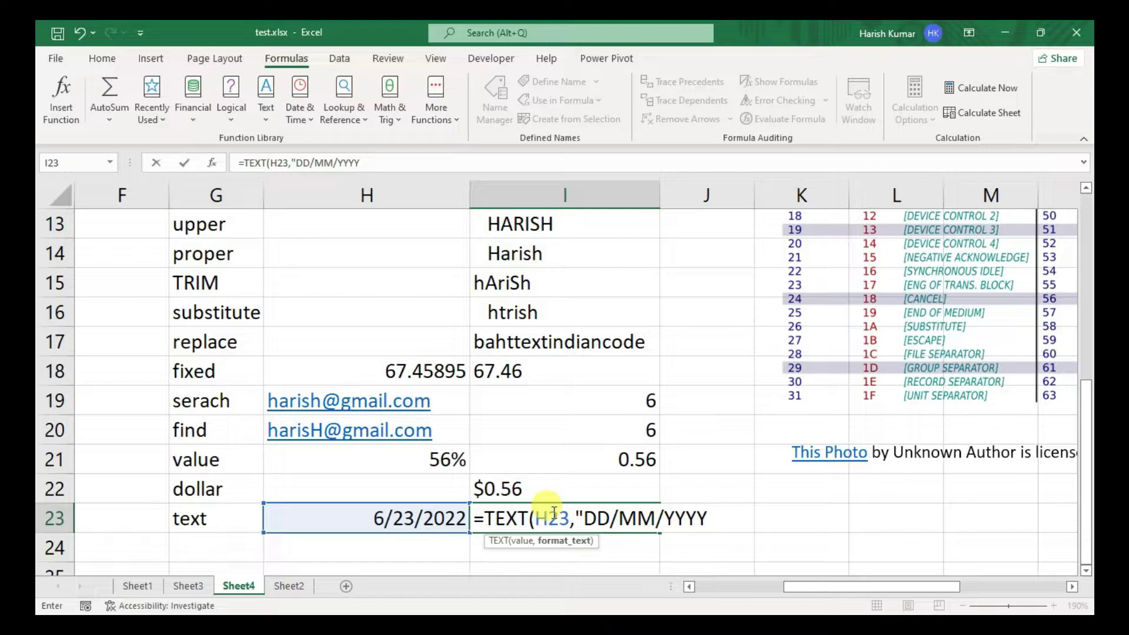
type("\")")
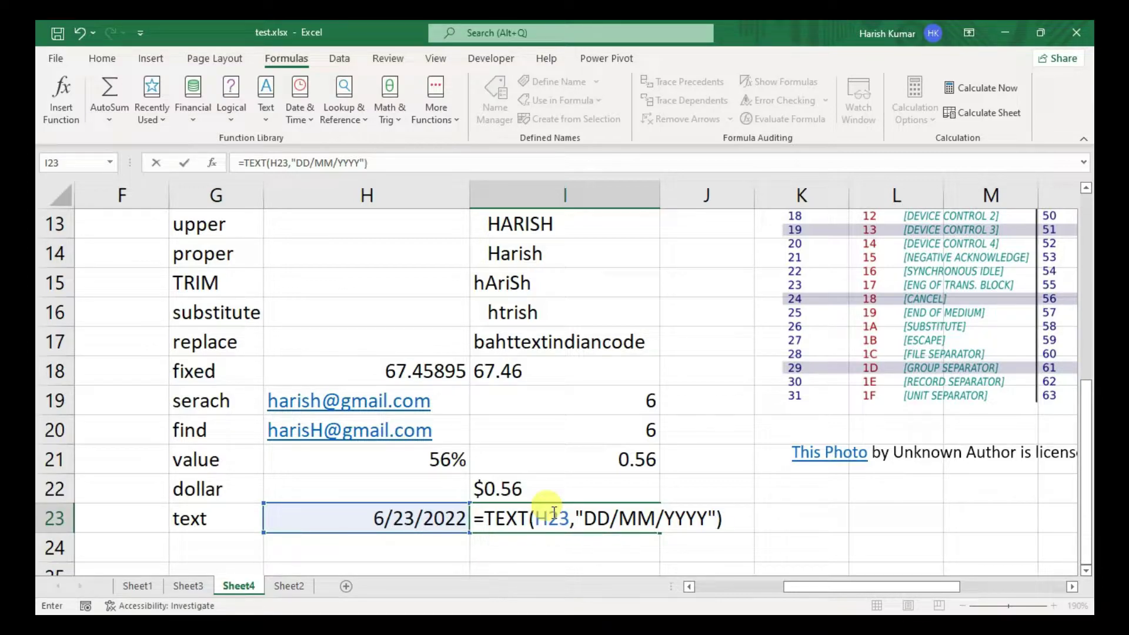
key("Return")
left_click(649, 517)
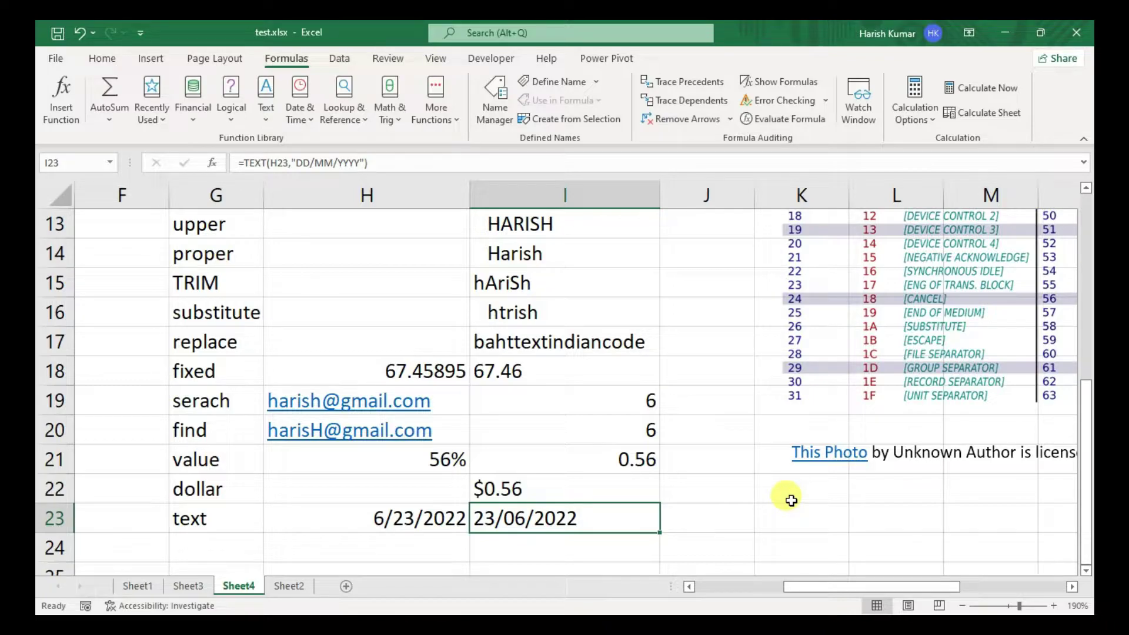
- Label G24 't' and enter =T(H19) in I24 to return the e-mail text
left_click(223, 548)
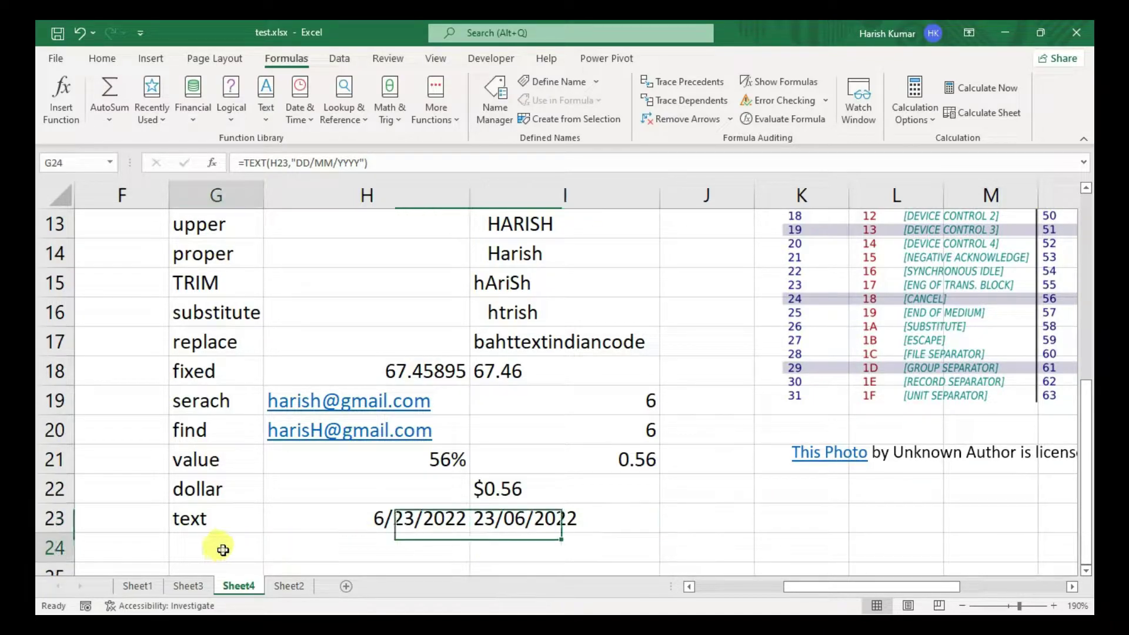
type("t")
key("Tab")
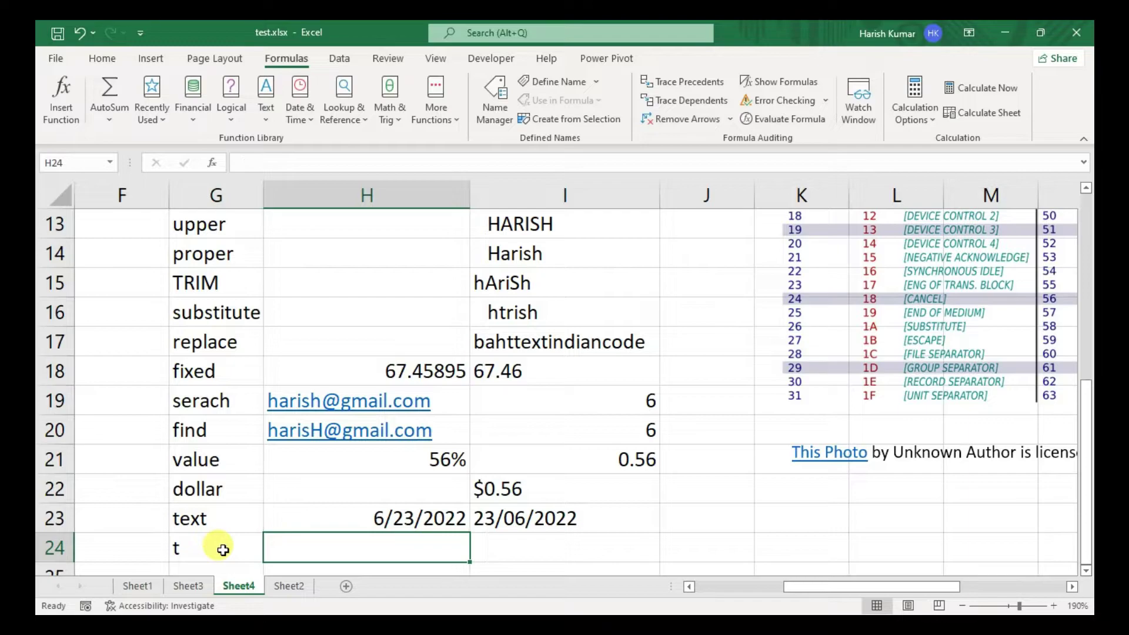
key("Tab")
type("=")
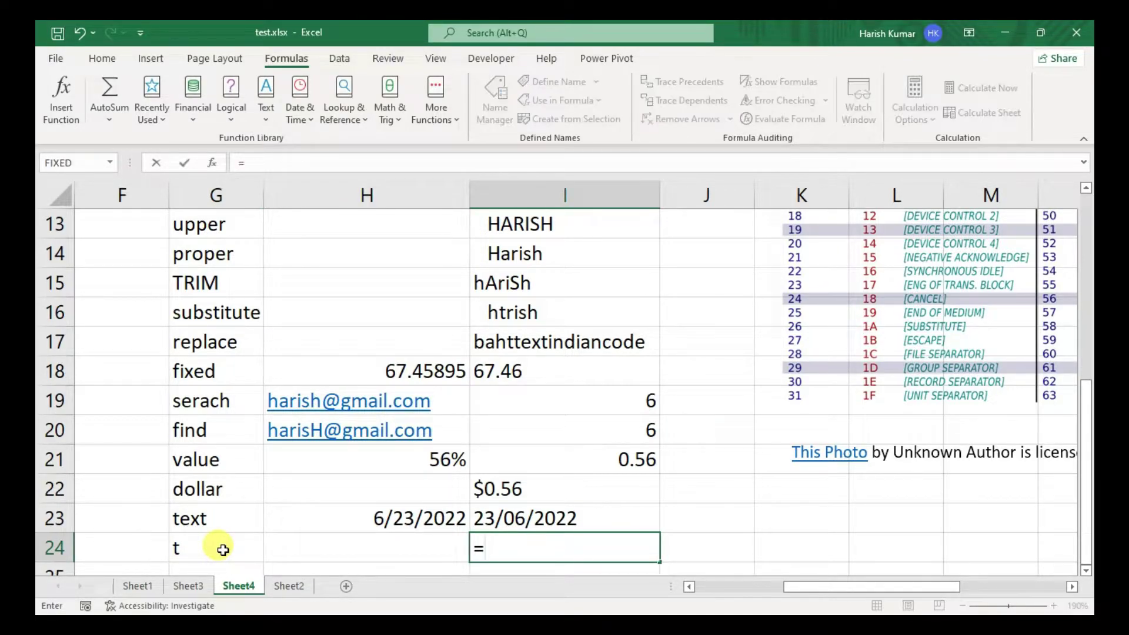
type("t")
key("Tab")
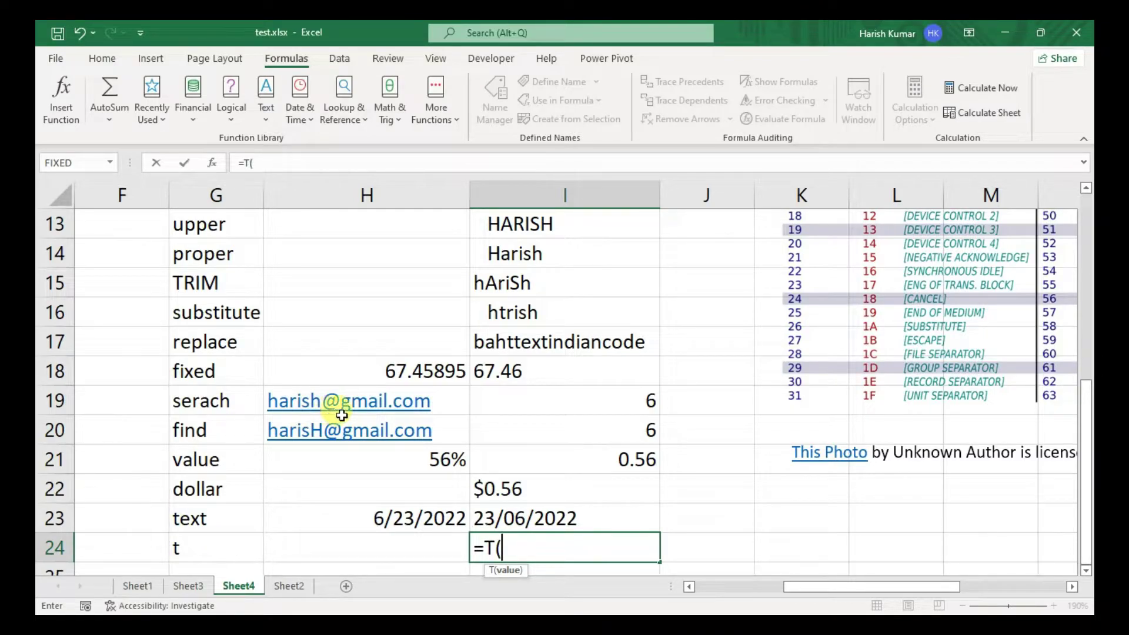
left_click(441, 400)
type(")")
key("Return")
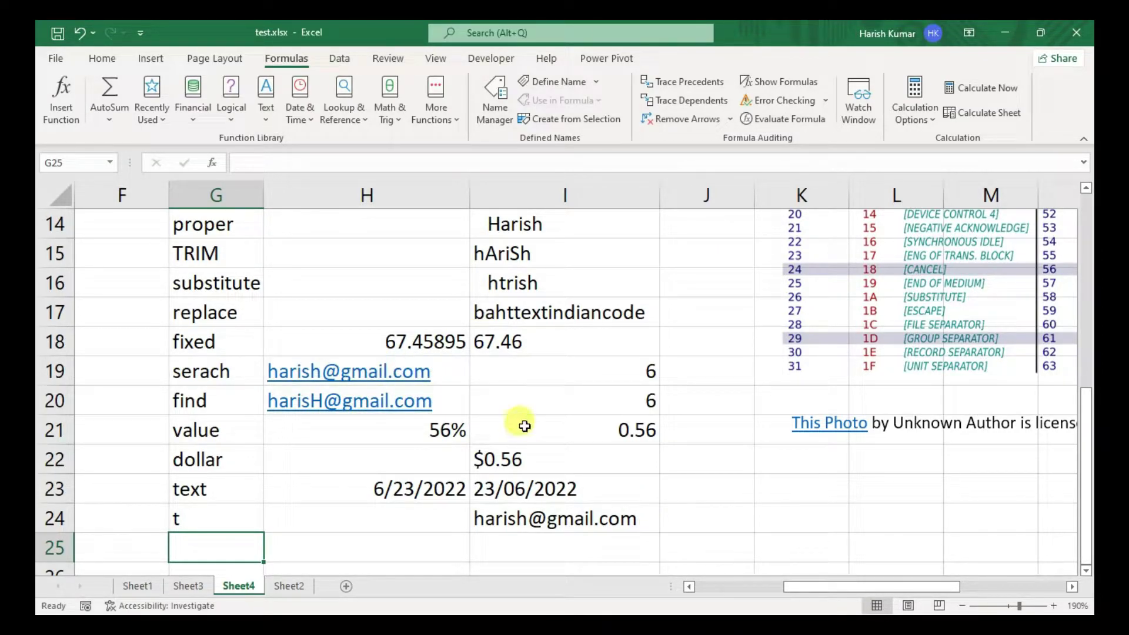
- Select the text-function table G2:I24 and switch to the Home tab
scroll(517, 424, "up", 5)
left_click_drag(223, 253, 576, 525)
key("alt+h")
scroll(577, 525, "up", 5)
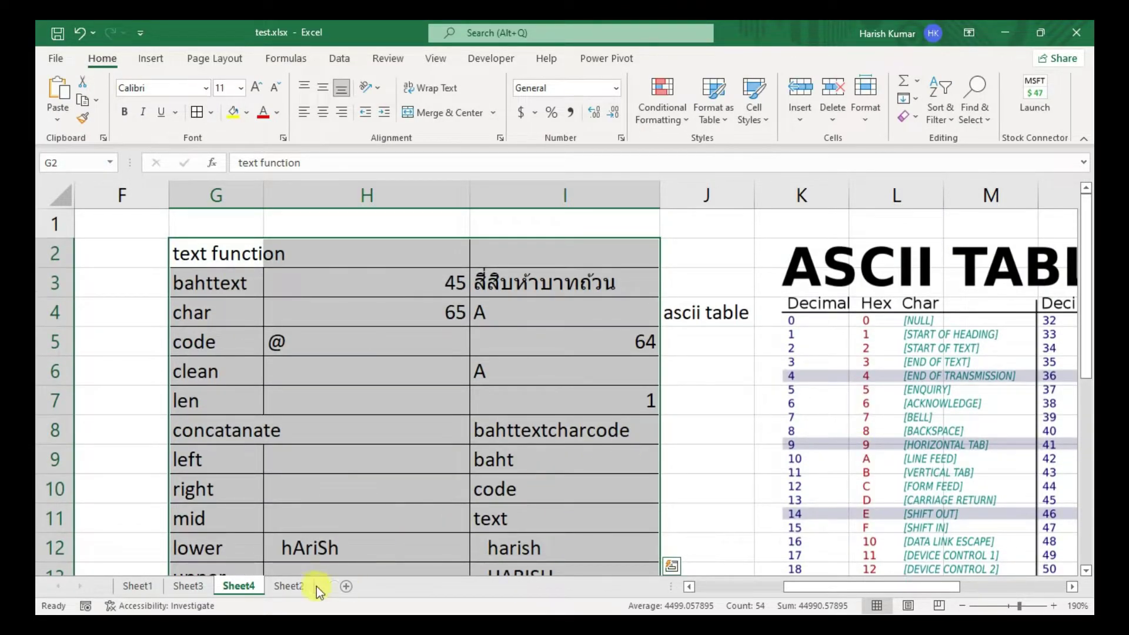
- Type the heading 'logical formulas' in U2
left_click(706, 275)
key("Right")
key("Right")
key("Right")
key("Right")
key("Right")
key("Right")
key("Right")
key("Right")
key("Right")
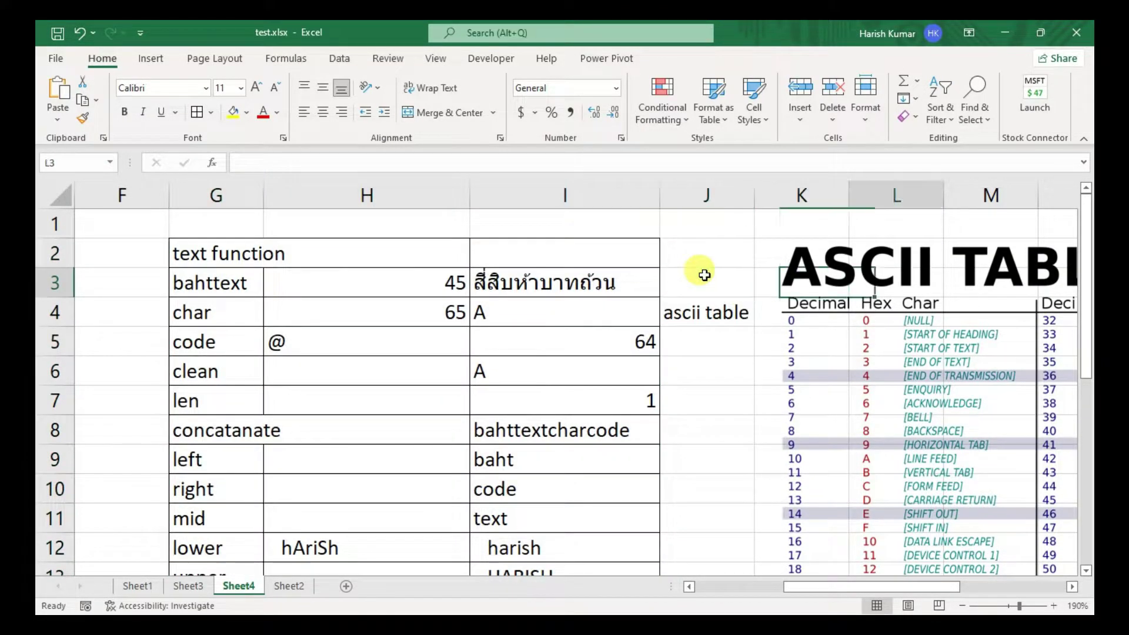
key("Right")
key("Right")
key("Right")
key("Right")
key("Right")
key("Right")
key("Right")
key("Right")
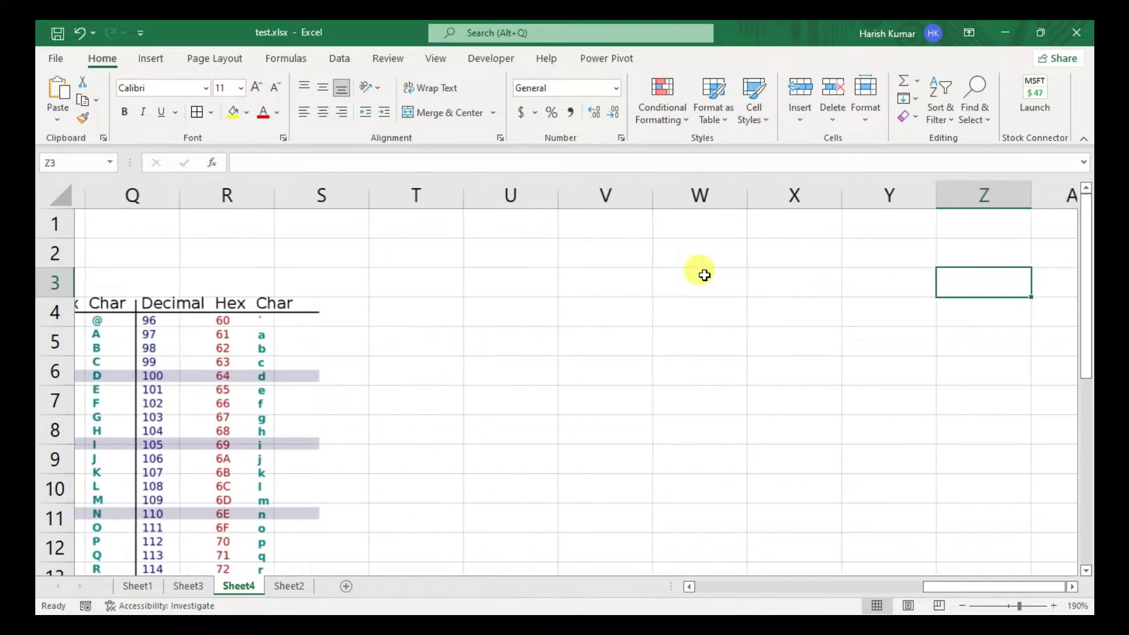
key("Left")
key("Left")
key("Left")
key("Left")
key("Left")
key("Up")
key("Left")
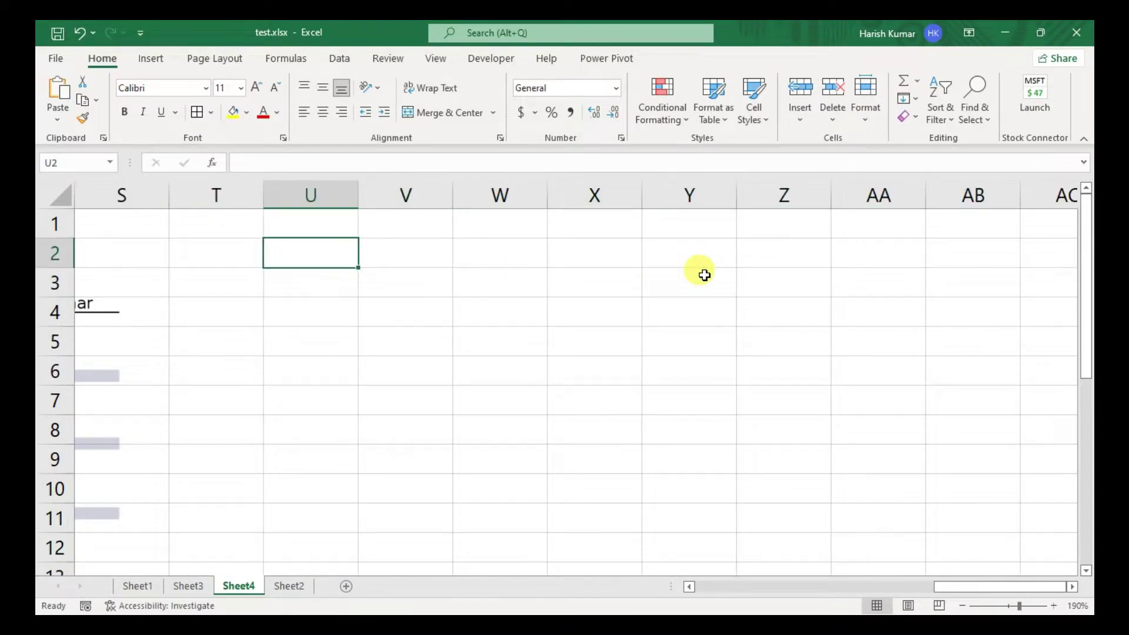
type("logical ")
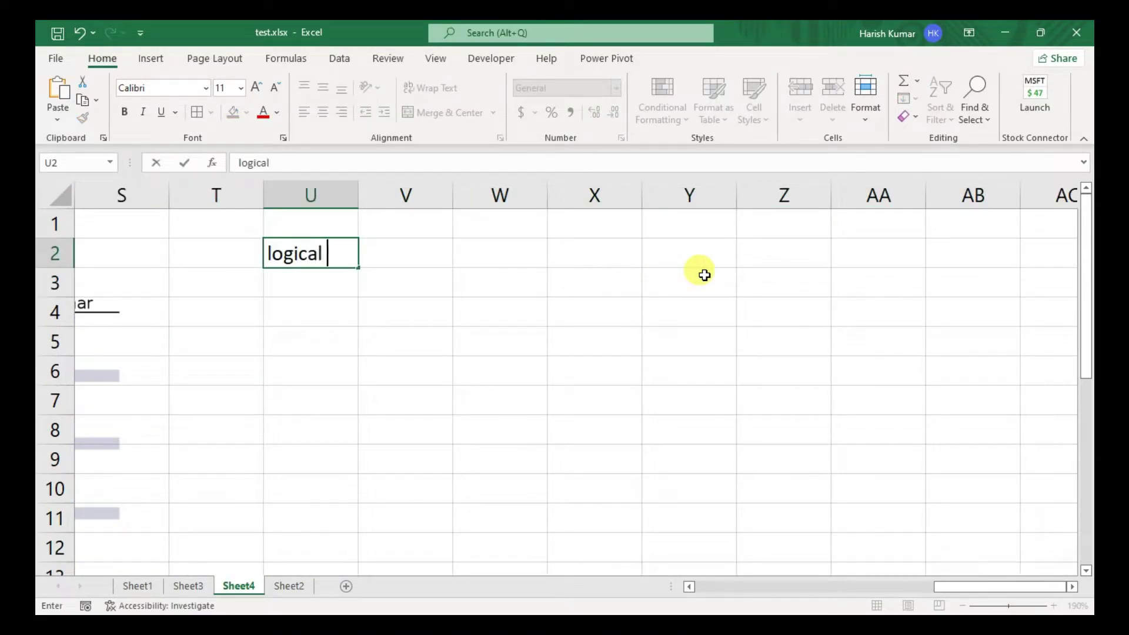
type("formulas")
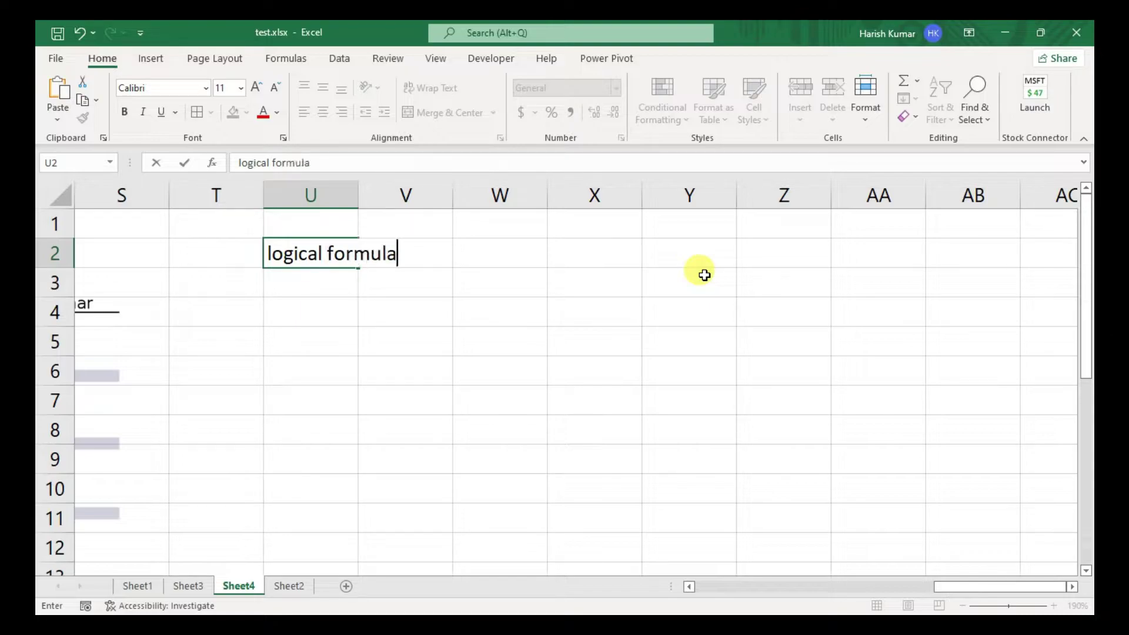
key("Return")
- List if, iferror, and, or, not below the heading in U3:U7
type("if")
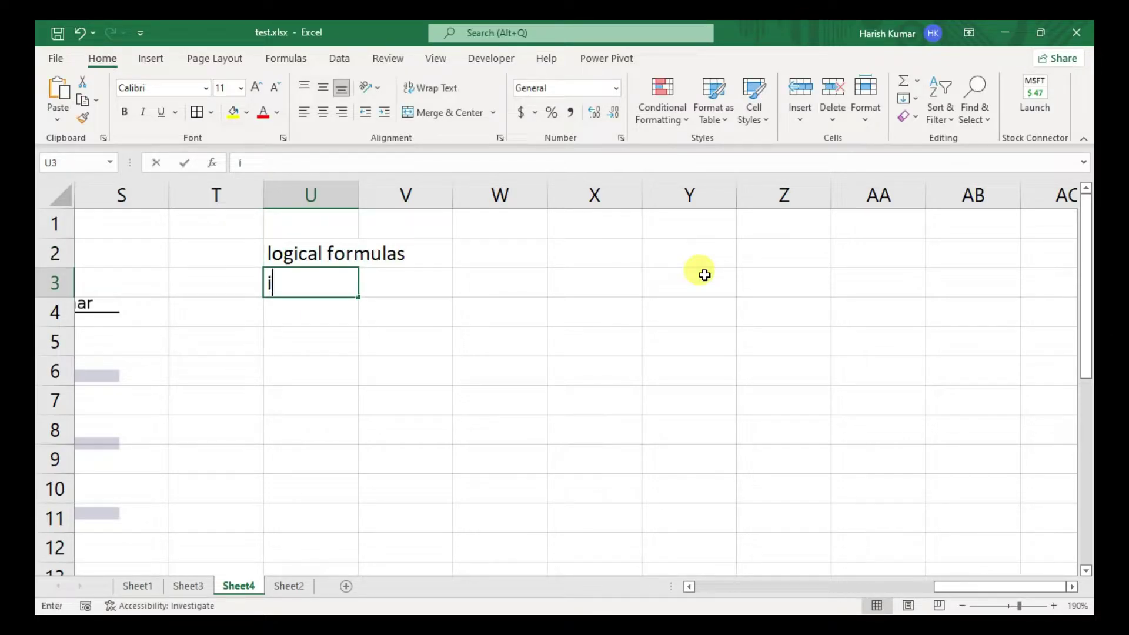
key("Return")
type("iferror")
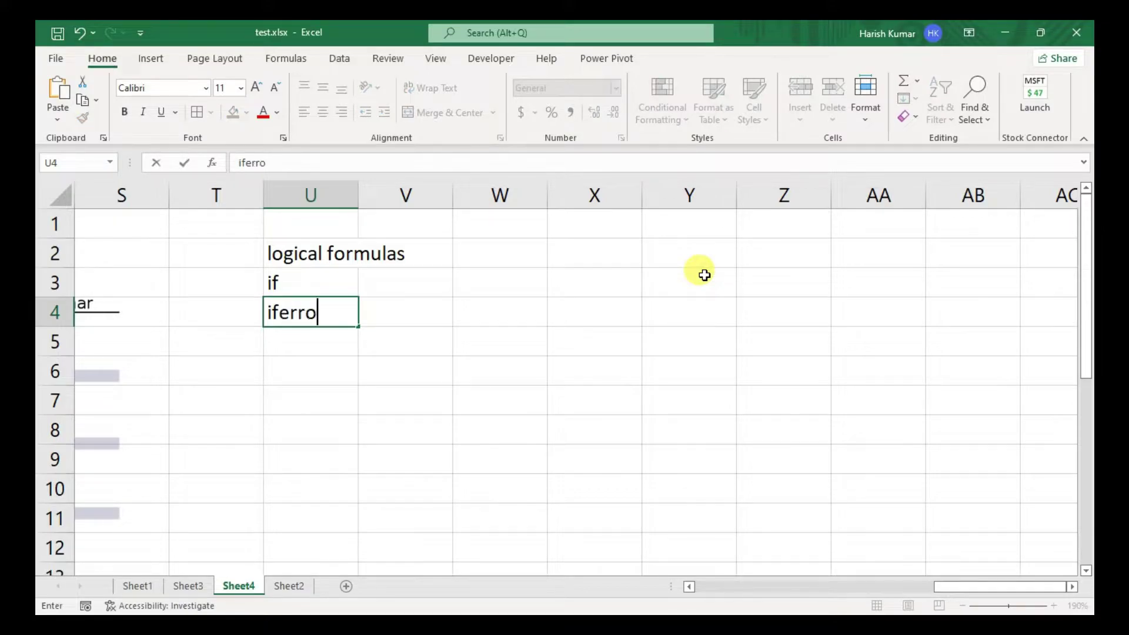
key("Return")
type("and")
key("Return")
type("or")
key("Return")
type("not")
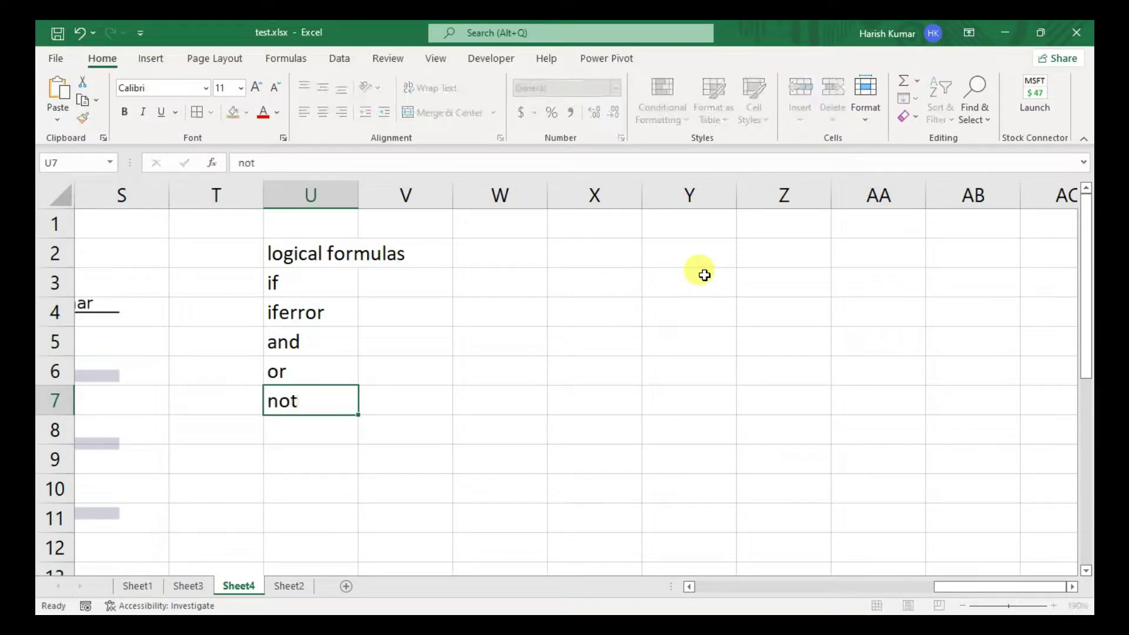
key("Return")
- Enter true in U8 and false in U9, shown as TRUE and FALSE
type("true")
key("Return")
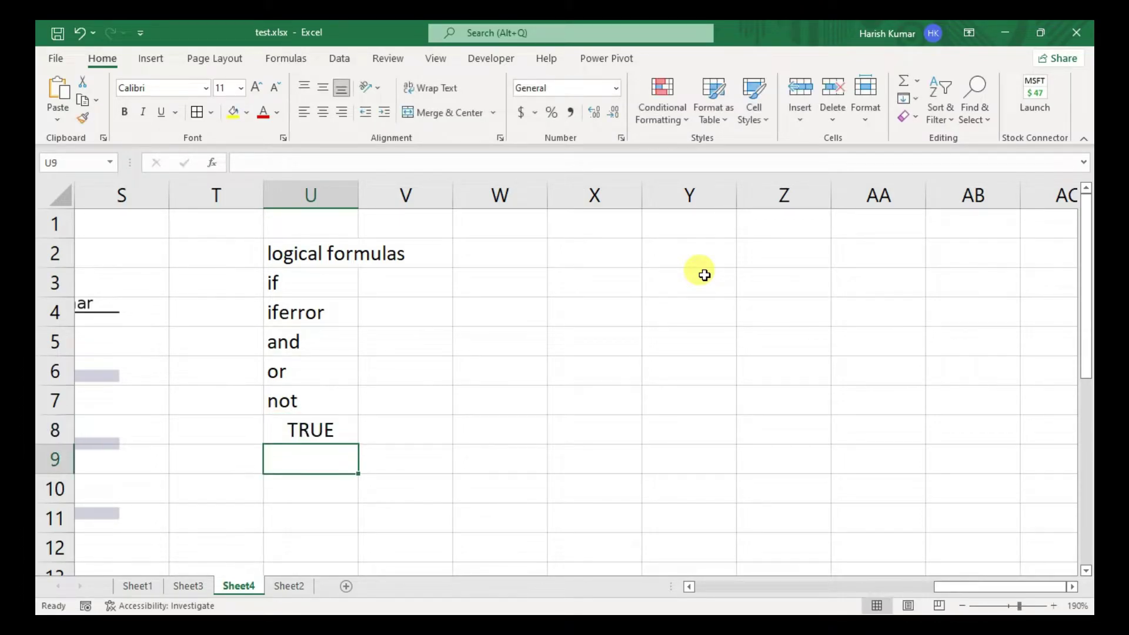
type("false")
key("Return")
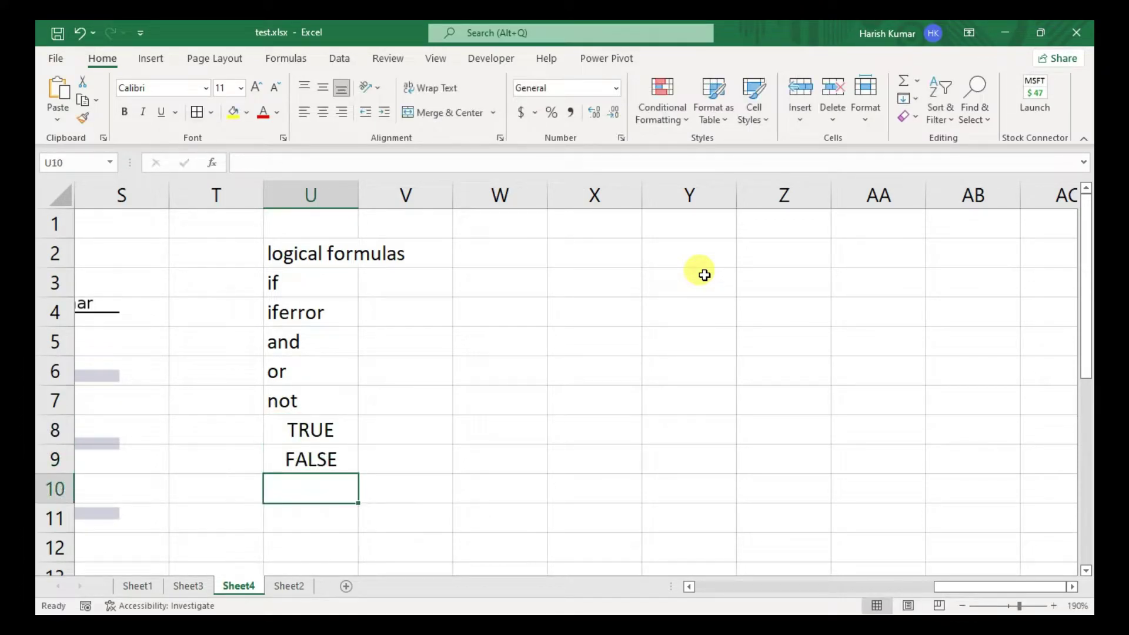
- Enter =TRUE() in W8 and =FALSE() in W9
left_click(344, 425)
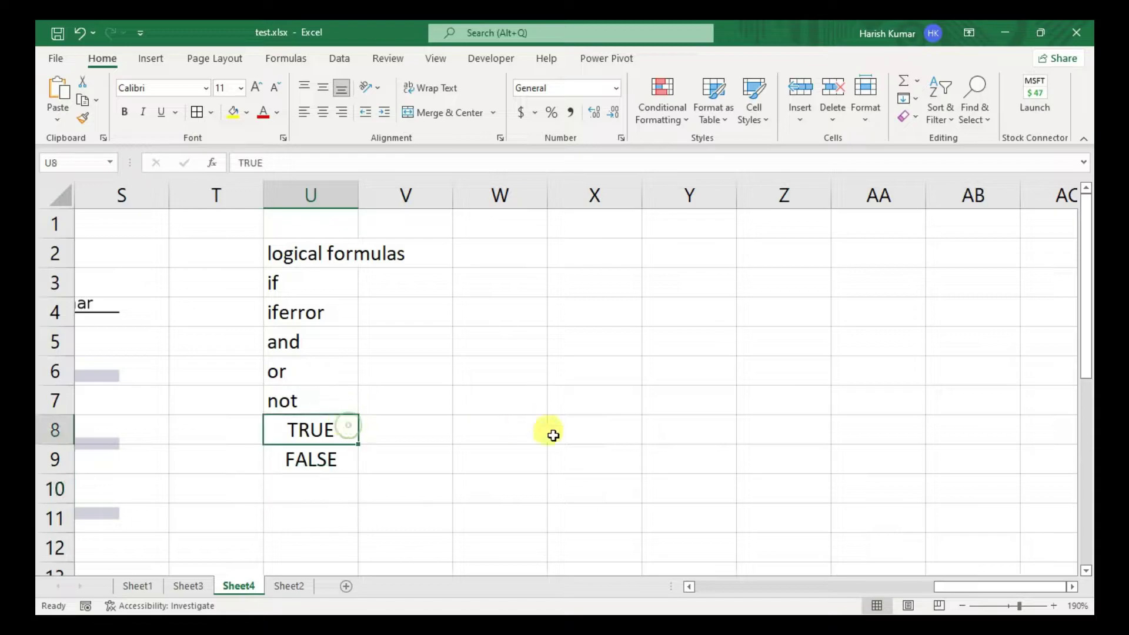
left_click(522, 430)
type("=r")
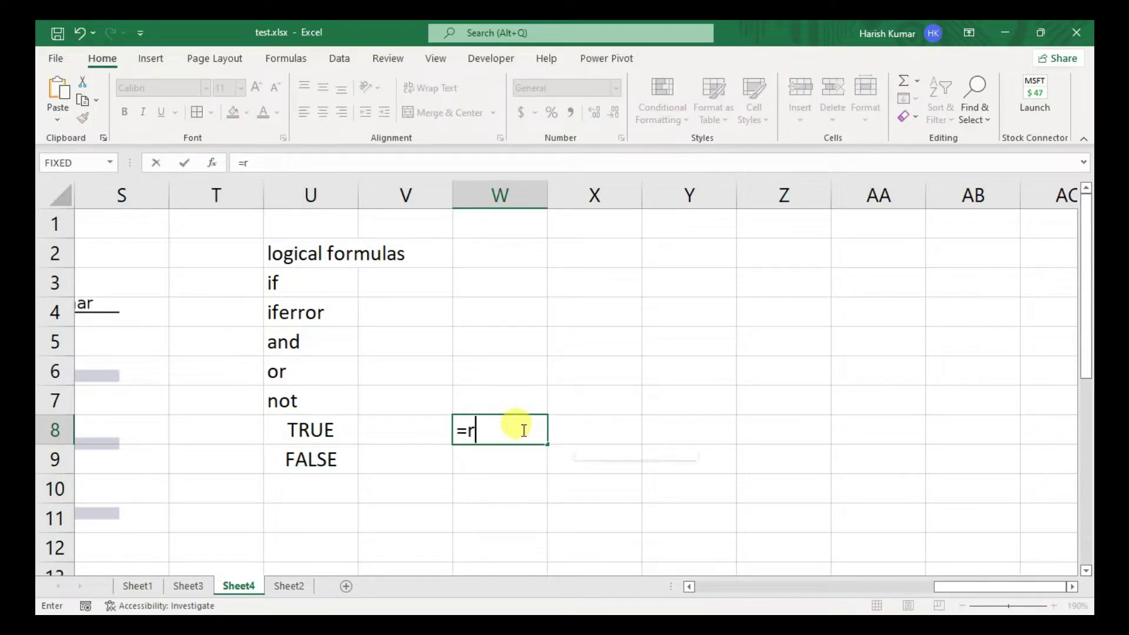
key("BackSpace")
type("tr")
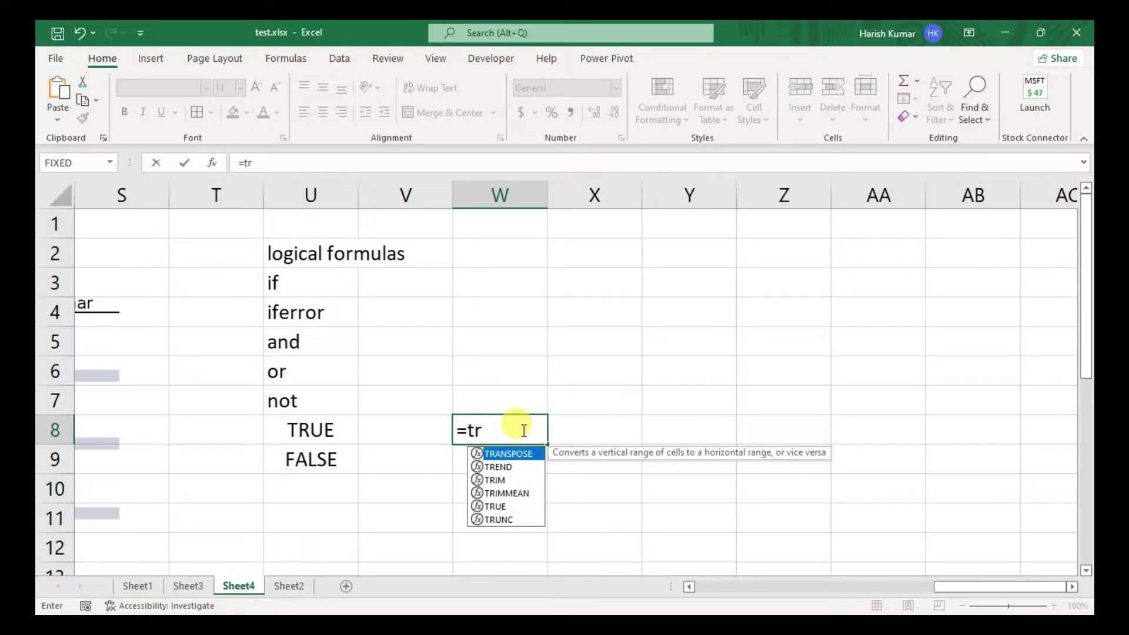
type("ue")
key("Tab")
key("Return")
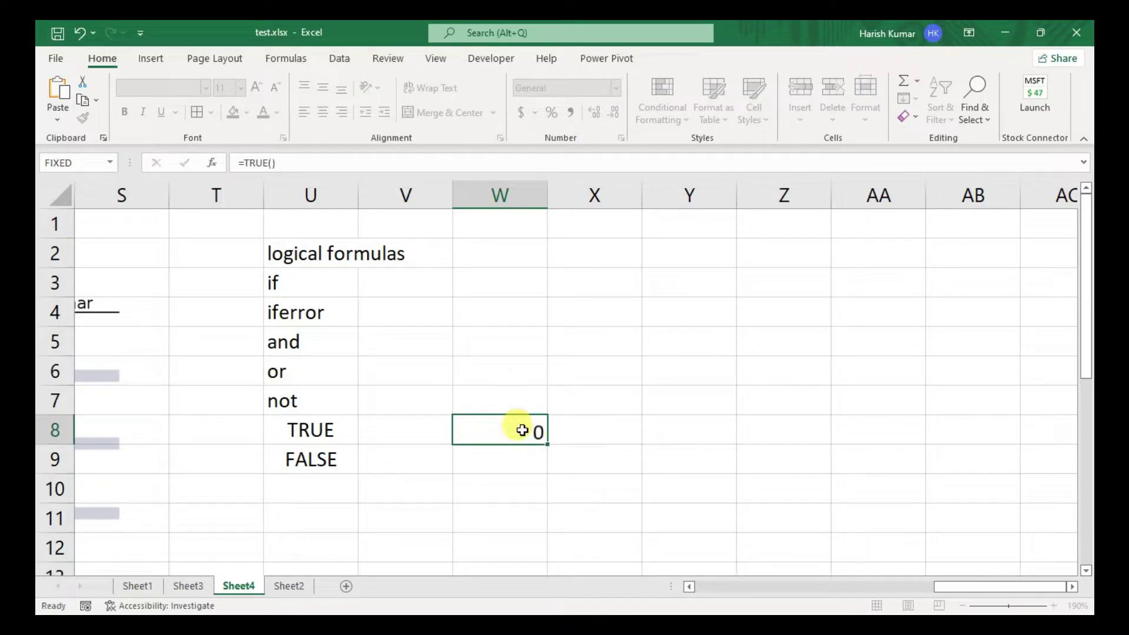
type("=false")
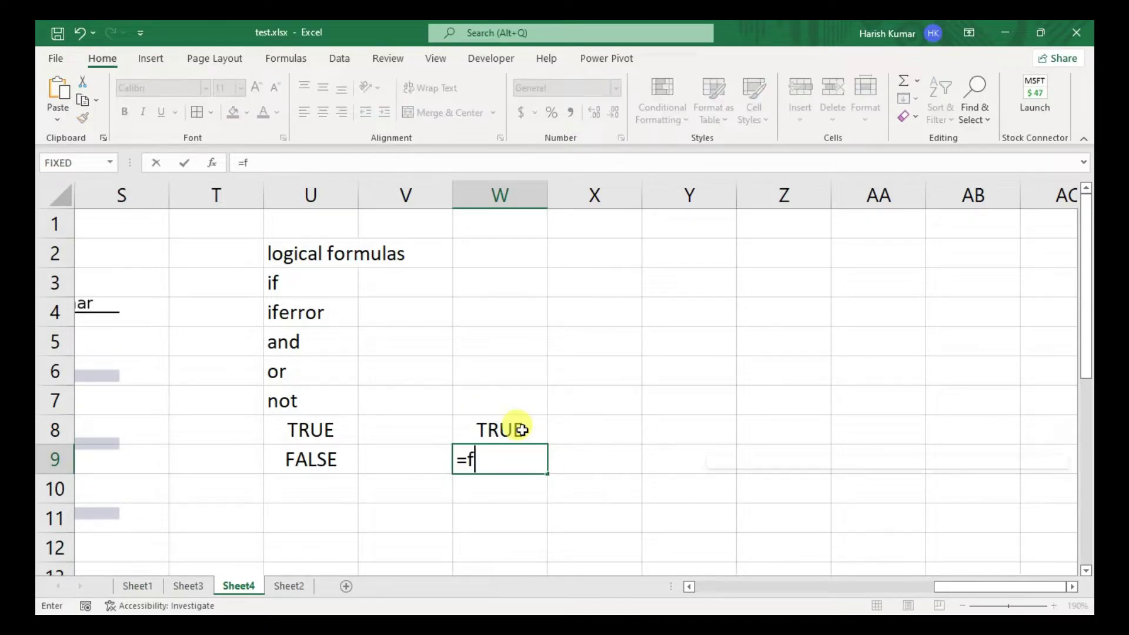
key("Tab")
key("Return")
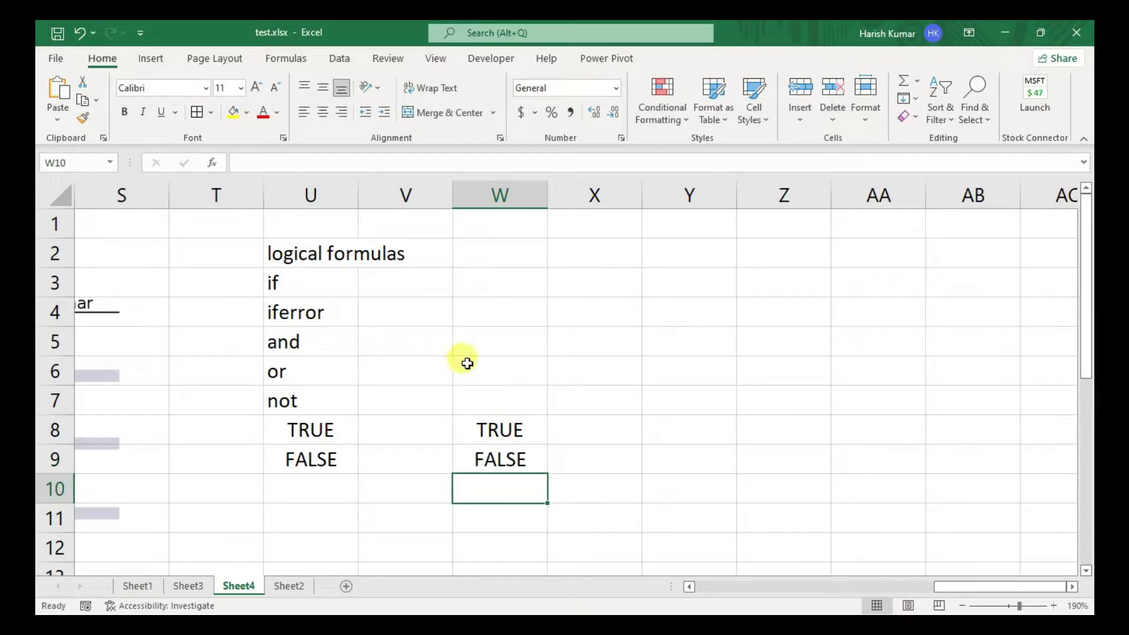
- Type the if argument label 'logic' in W3
left_click(389, 283)
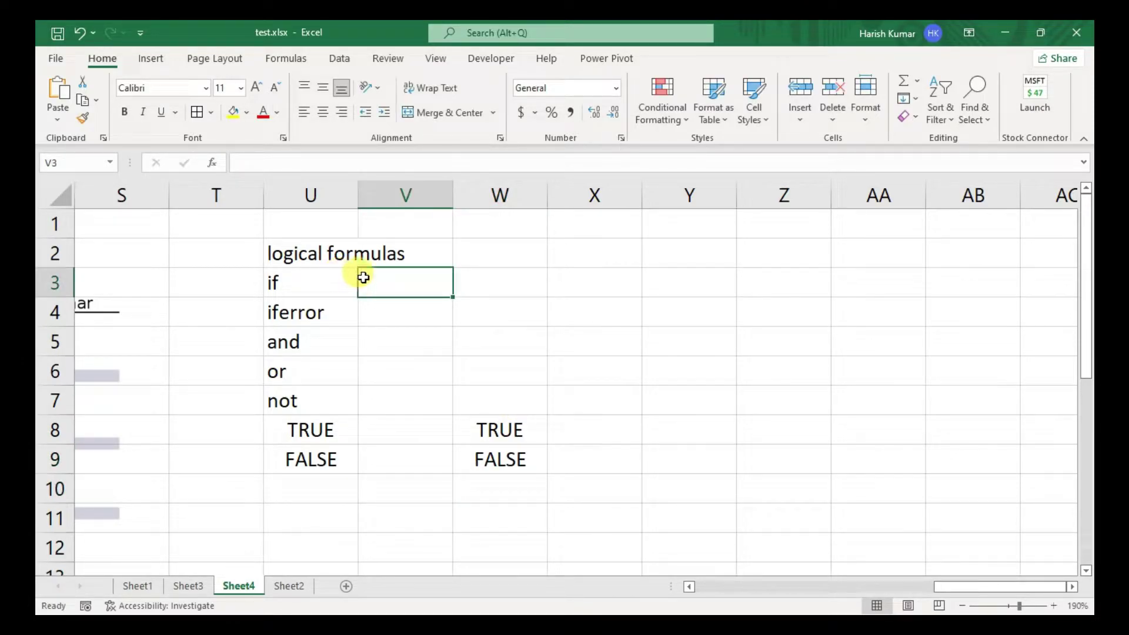
left_click(483, 279)
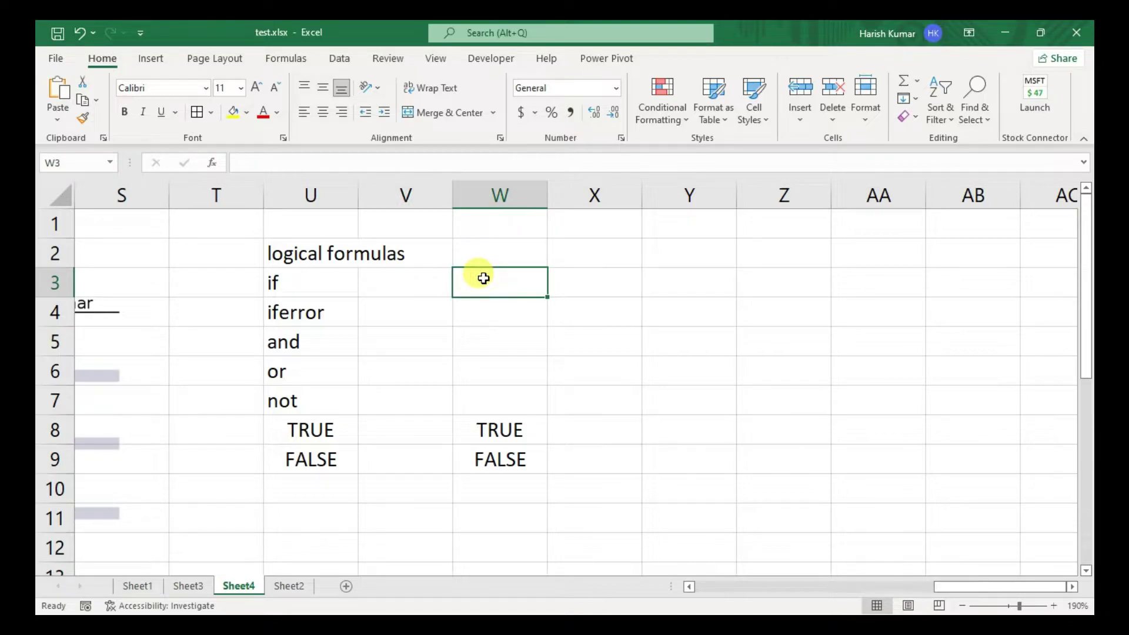
type("logic")
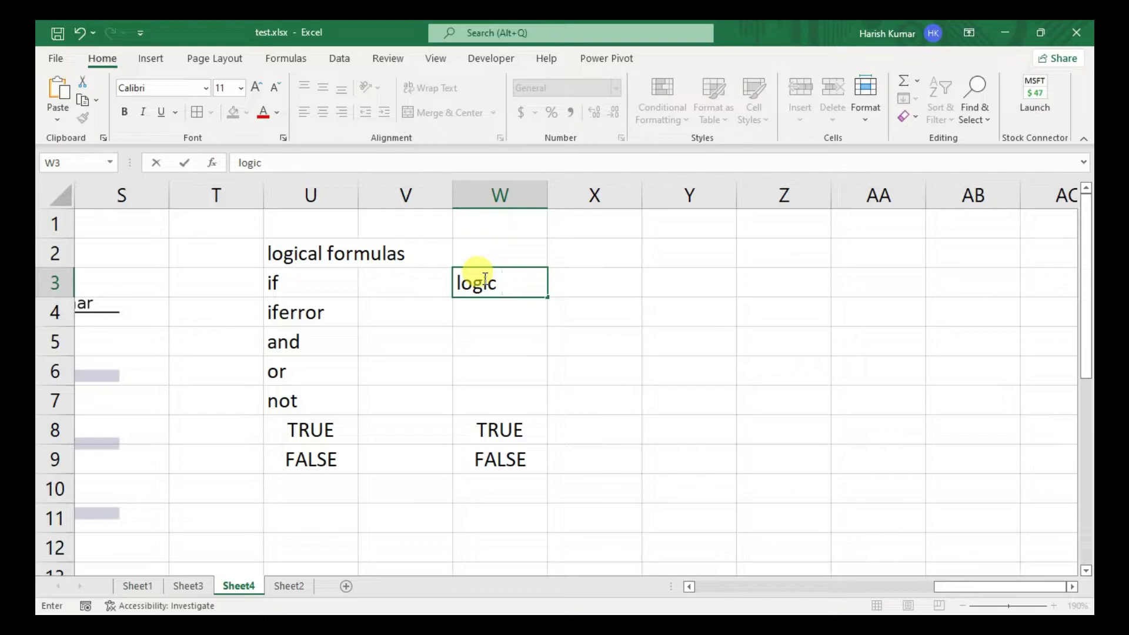
key("Return")
- Add true_kaam in X3 and false_kaam in Y3, widening column X to fit
left_click(484, 278)
key("Right")
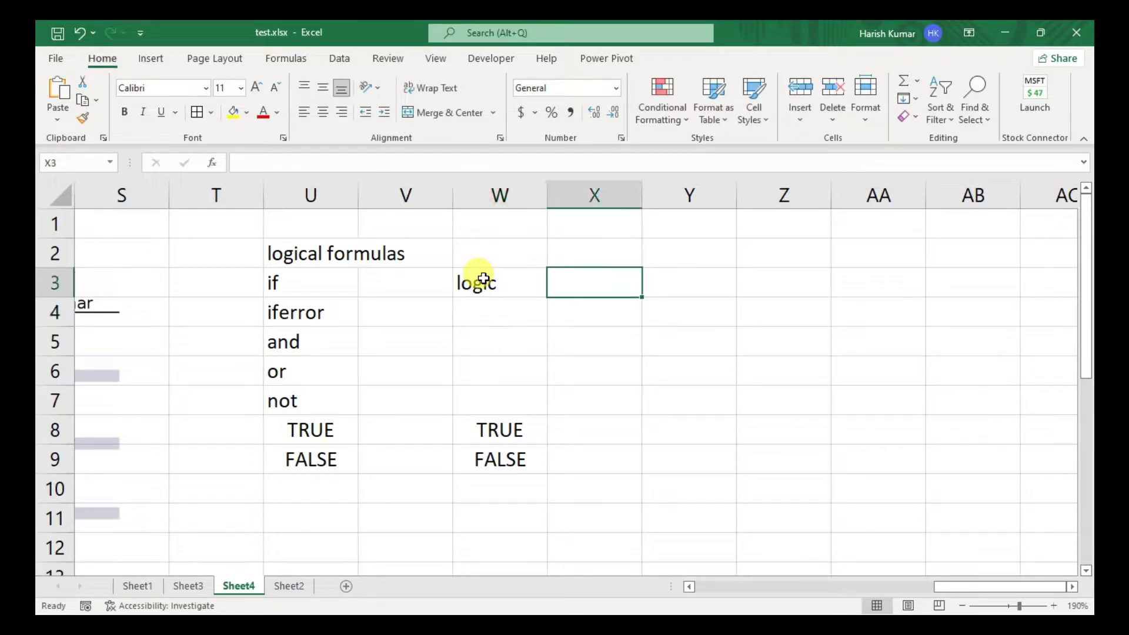
type("true")
key("Right")
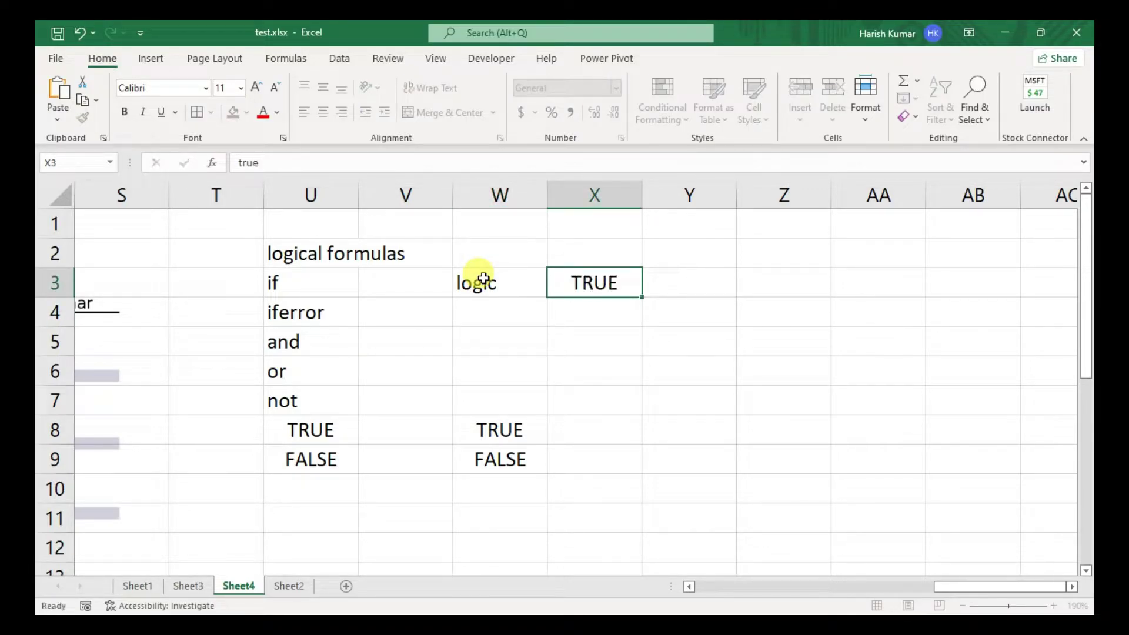
key("Left")
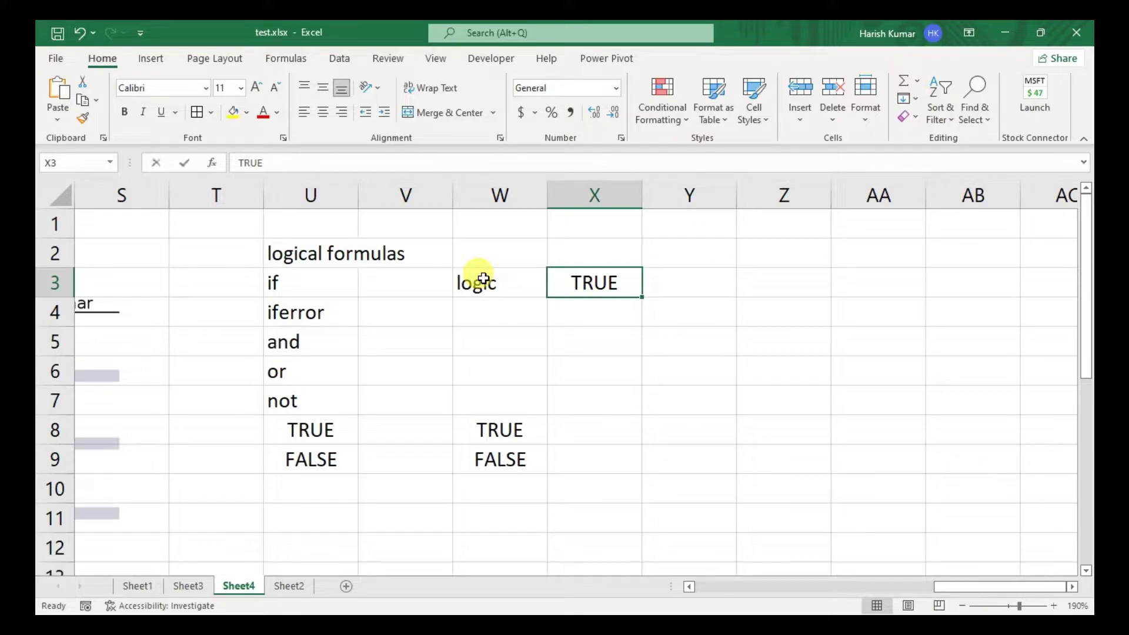
type("trie")
key("BackSpace")
key("BackSpace")
type("ue")
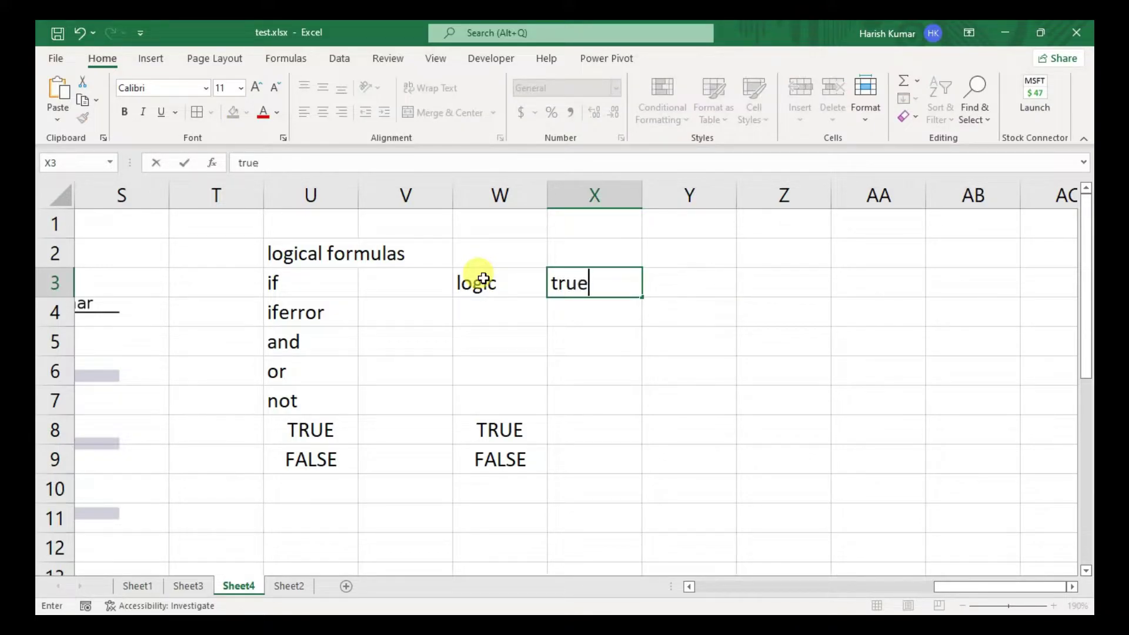
type("_kaam")
key("Right")
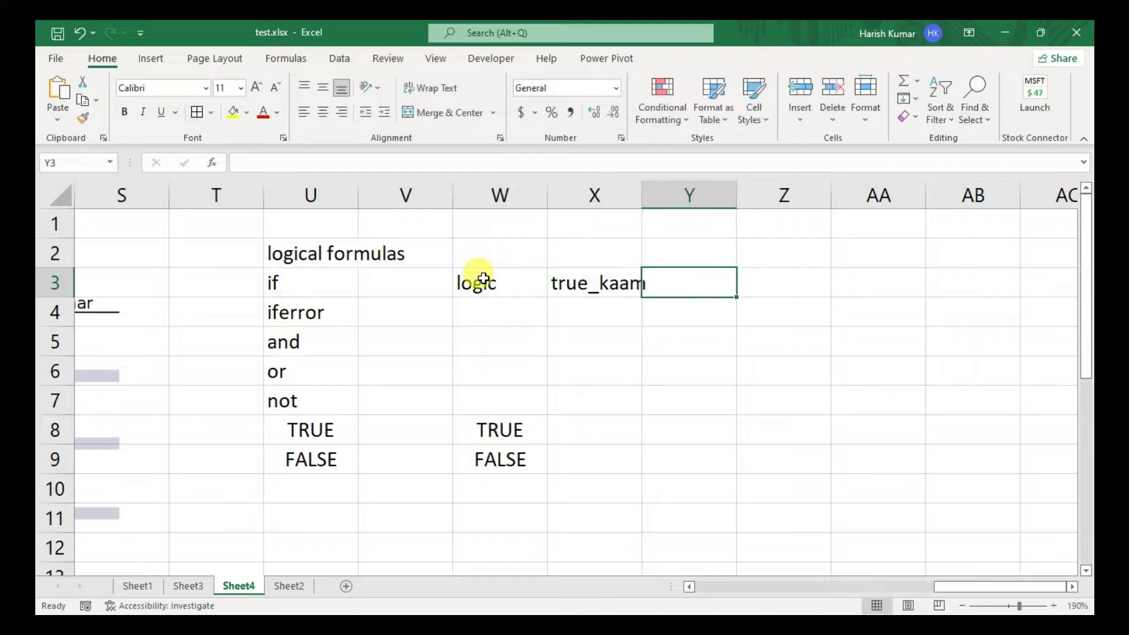
type("false_")
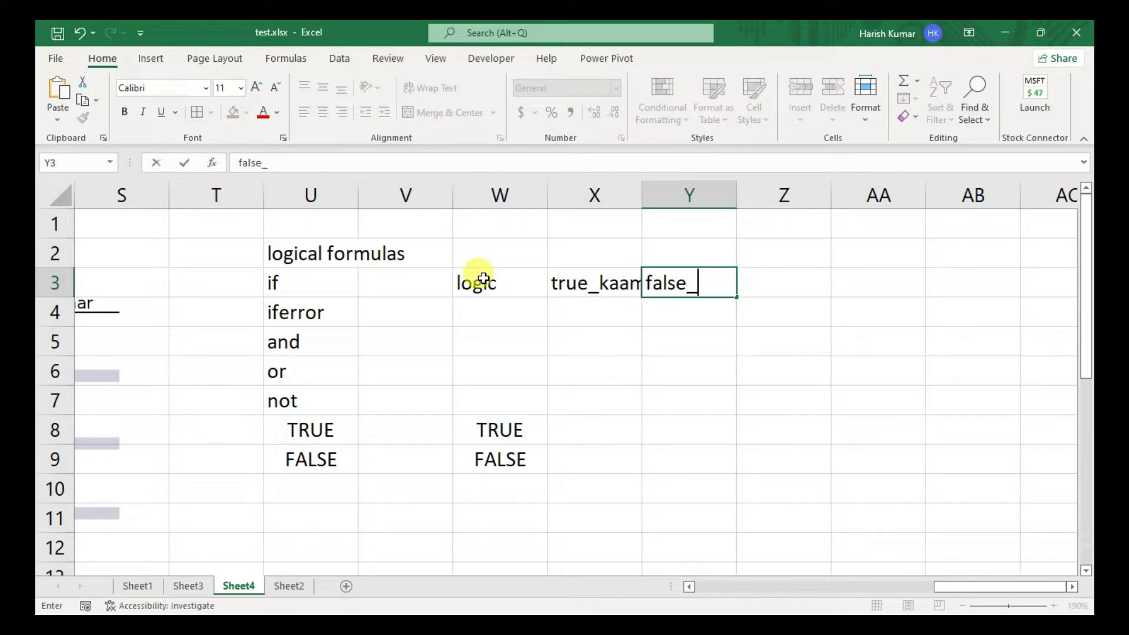
type("kaam")
key("Return")
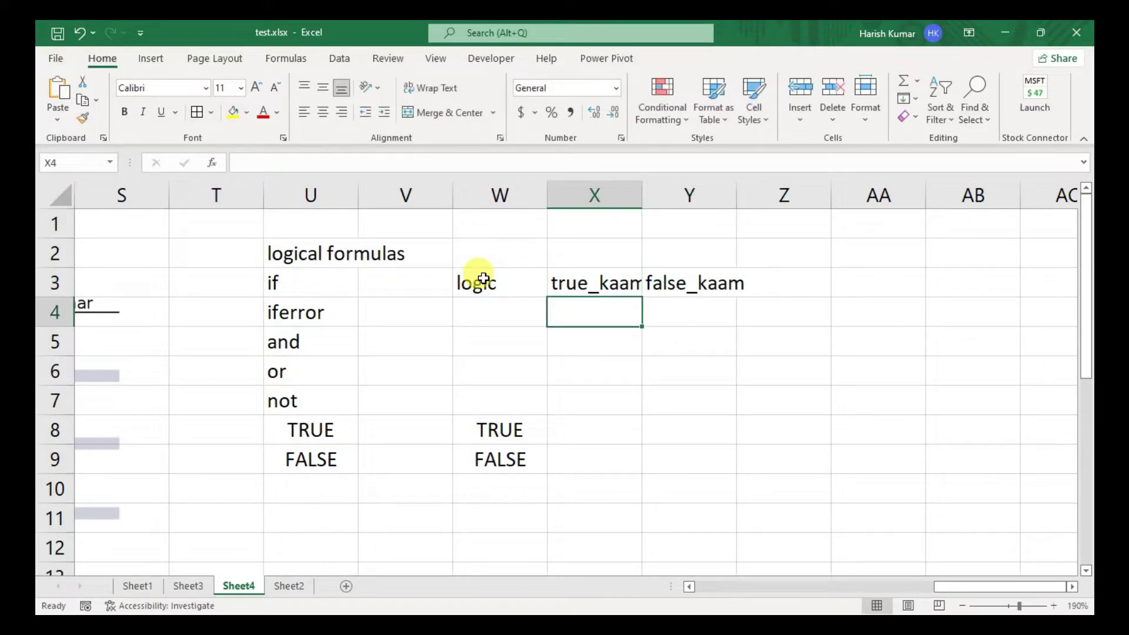
left_click_drag(641, 189, 662, 190)
- Label the iferror arguments 'error' in W4 and 'message' in X4
left_click(486, 311)
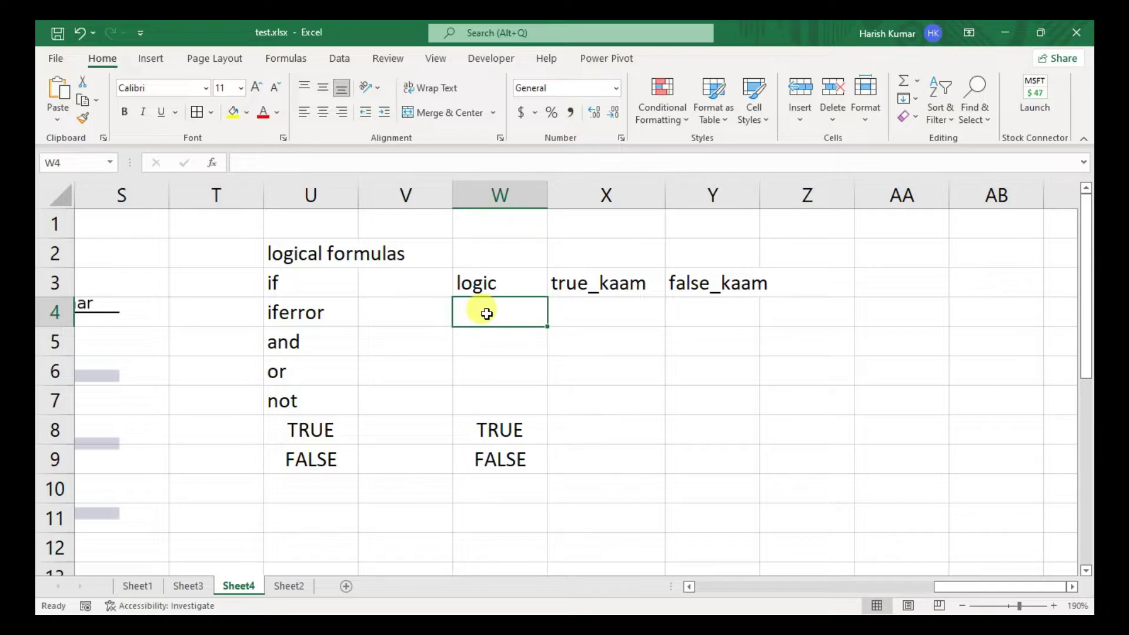
type("error")
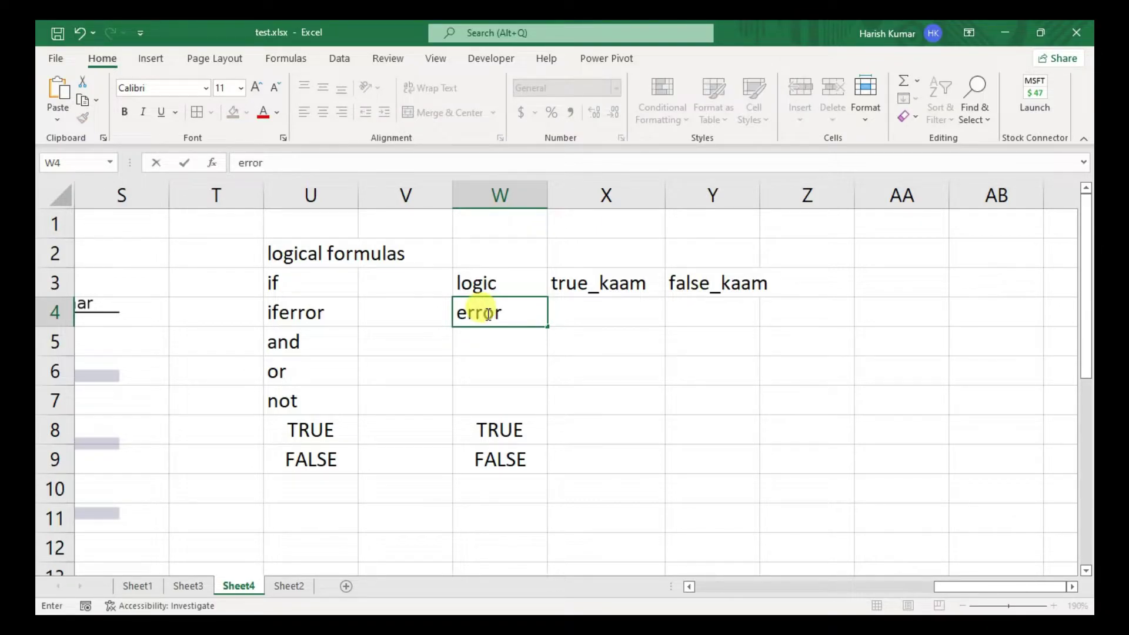
key("Tab")
type("message")
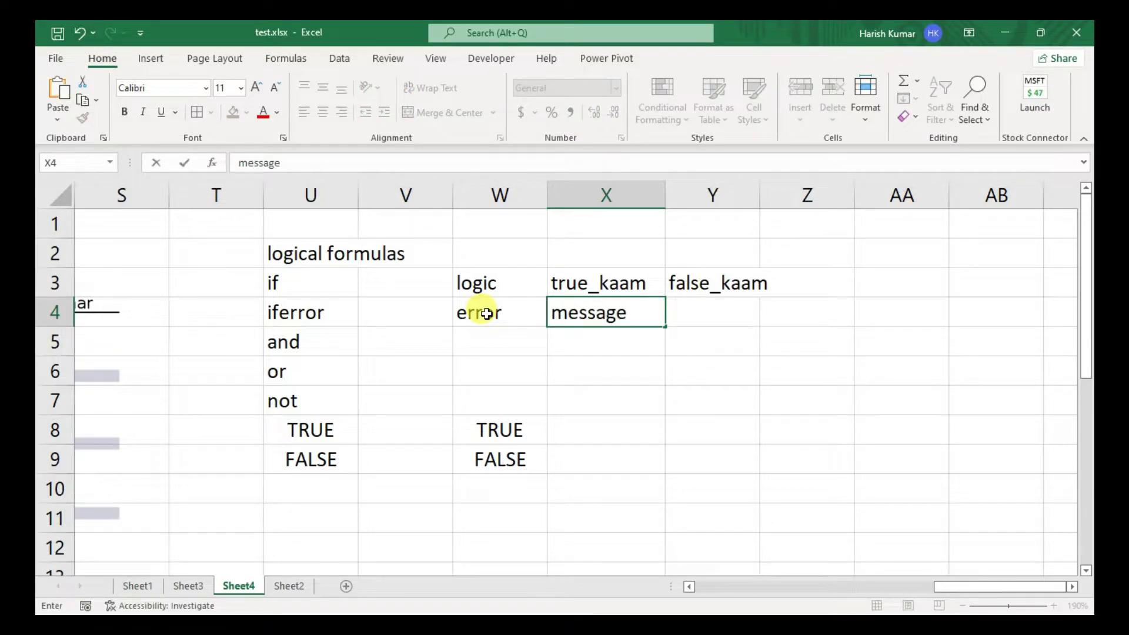
key("Tab")
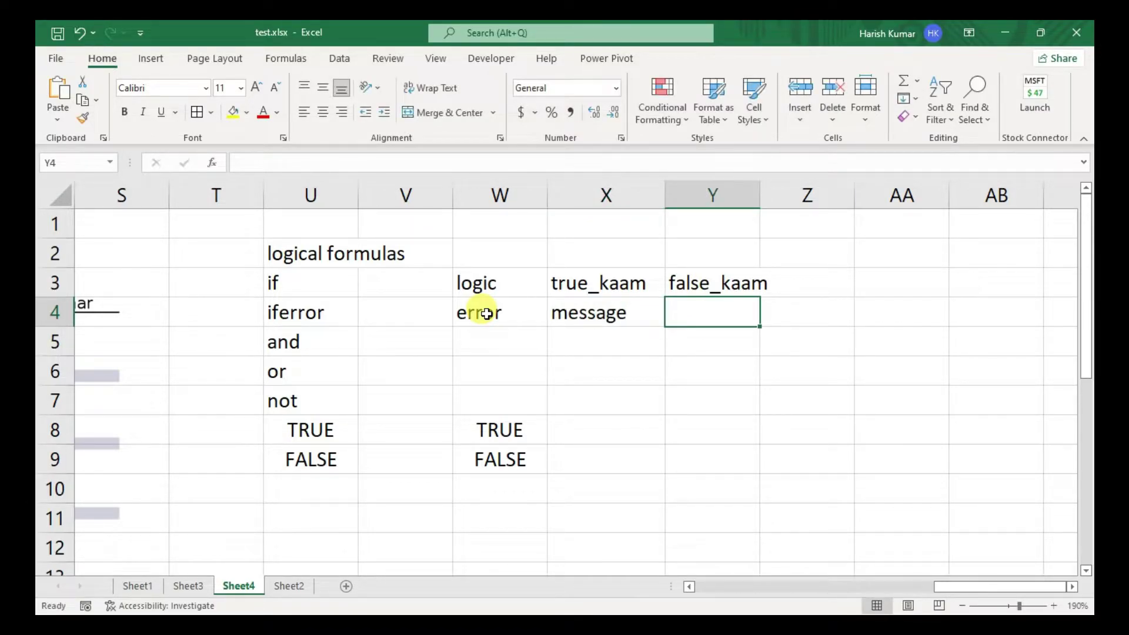
key("Left")
key("Left")
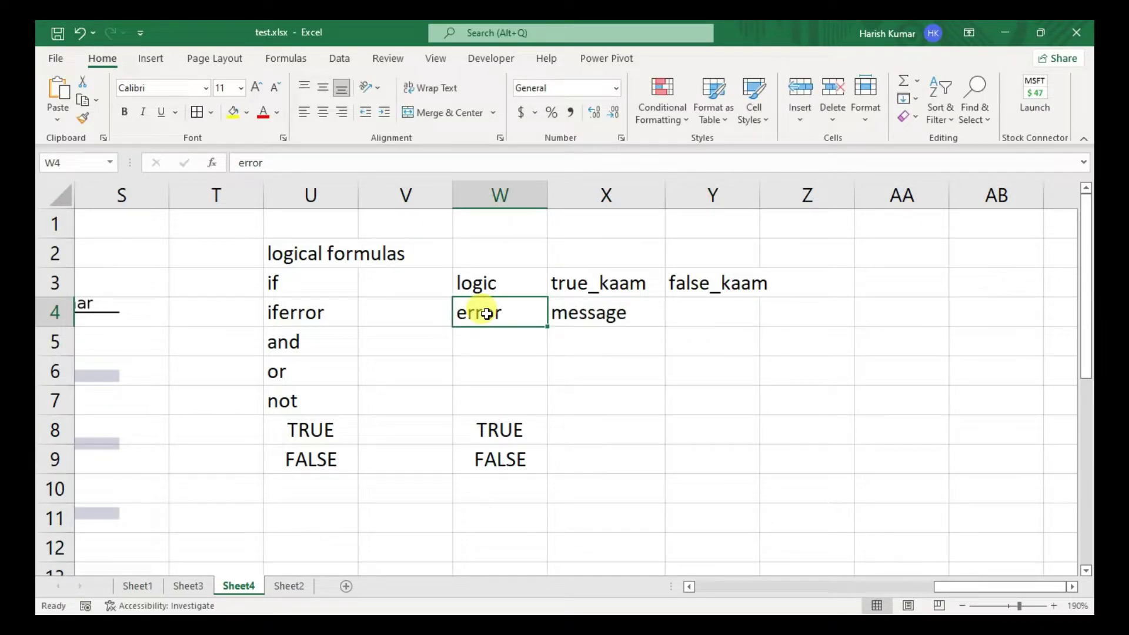
key("Down")
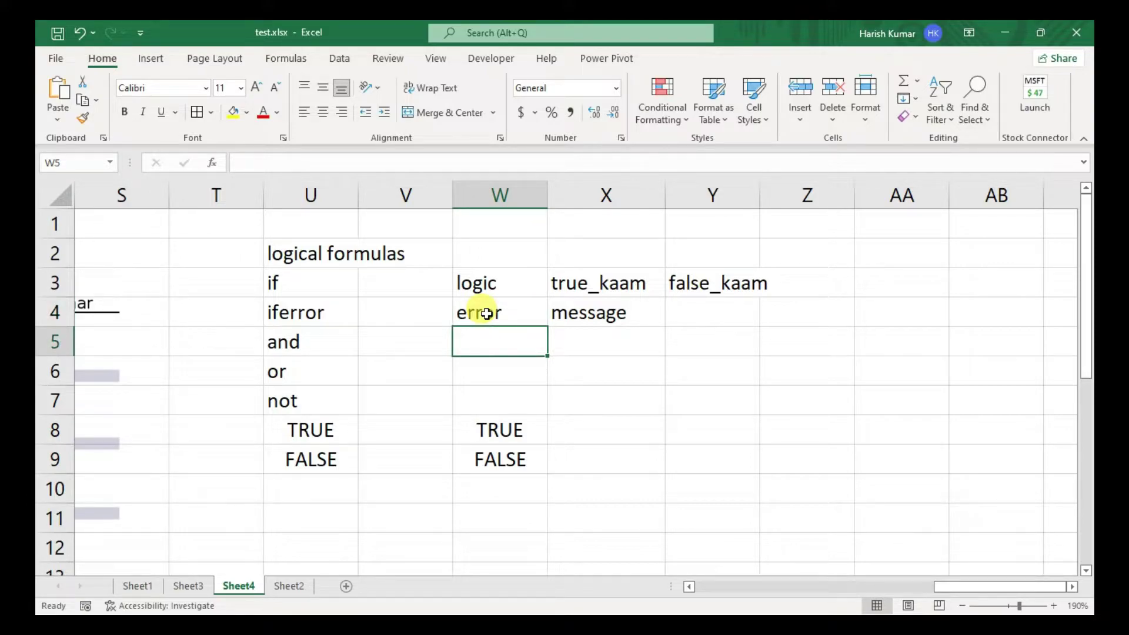
- Label the and arguments logic1, logic 2, logic 3 in W5:Y5
type("logics")
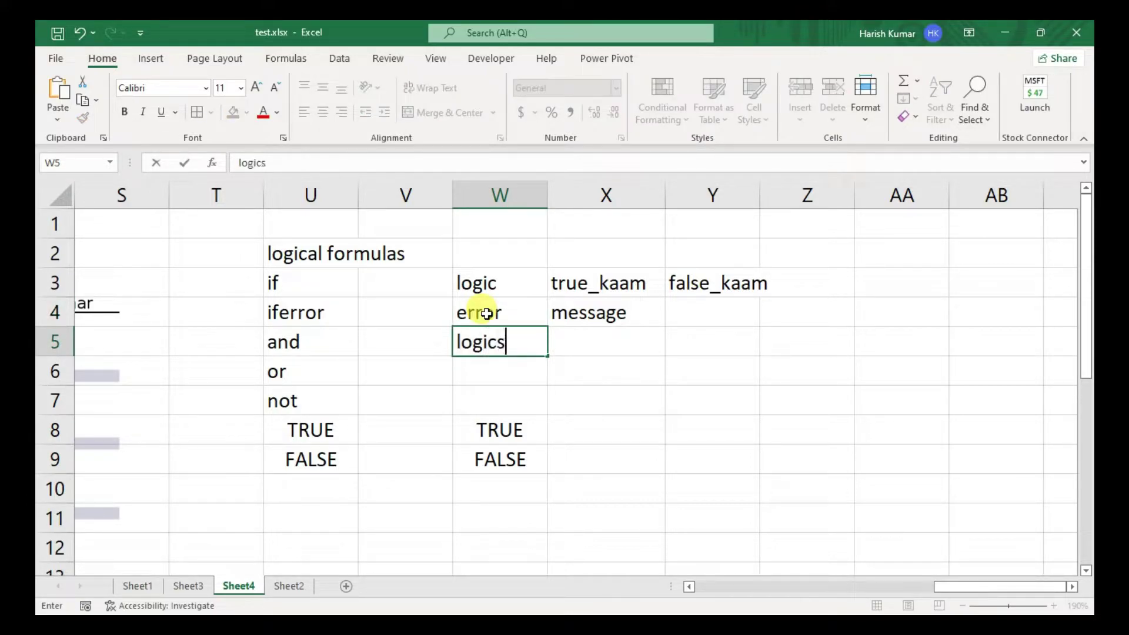
key("BackSpace")
type("1")
key("Right")
type("logic 2")
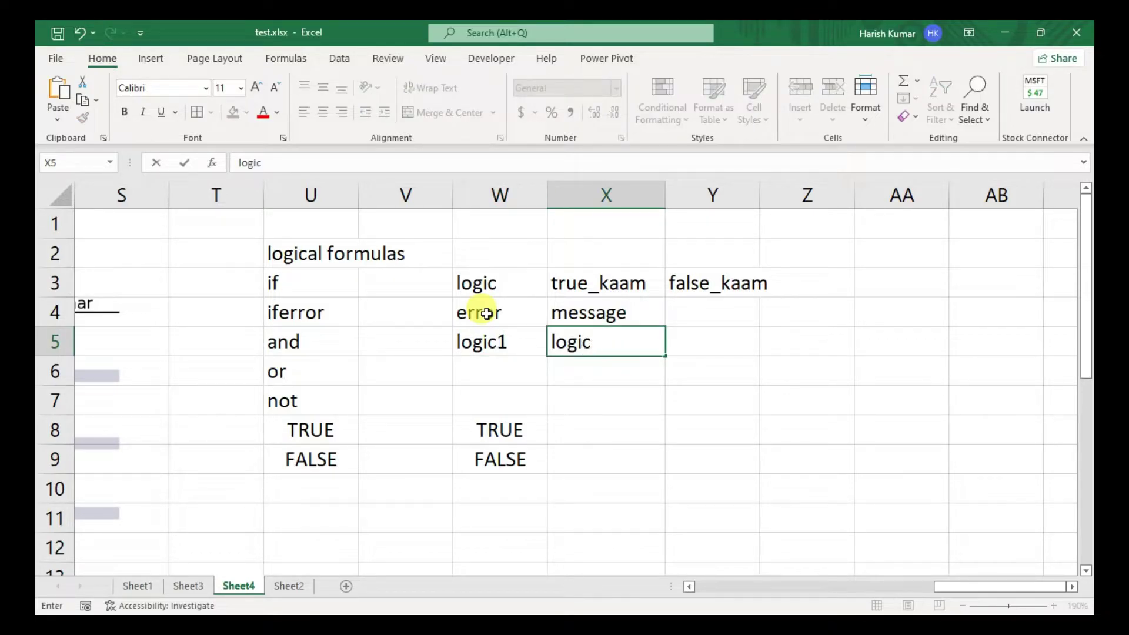
key("Return")
key("Up")
key("Right")
key("Right")
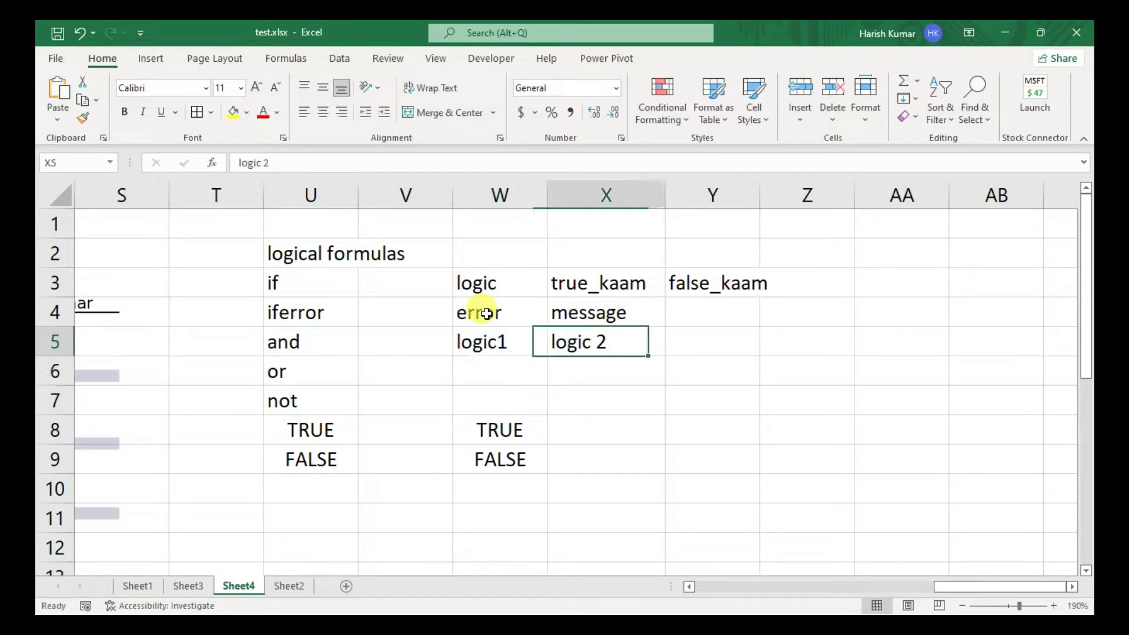
type("logic")
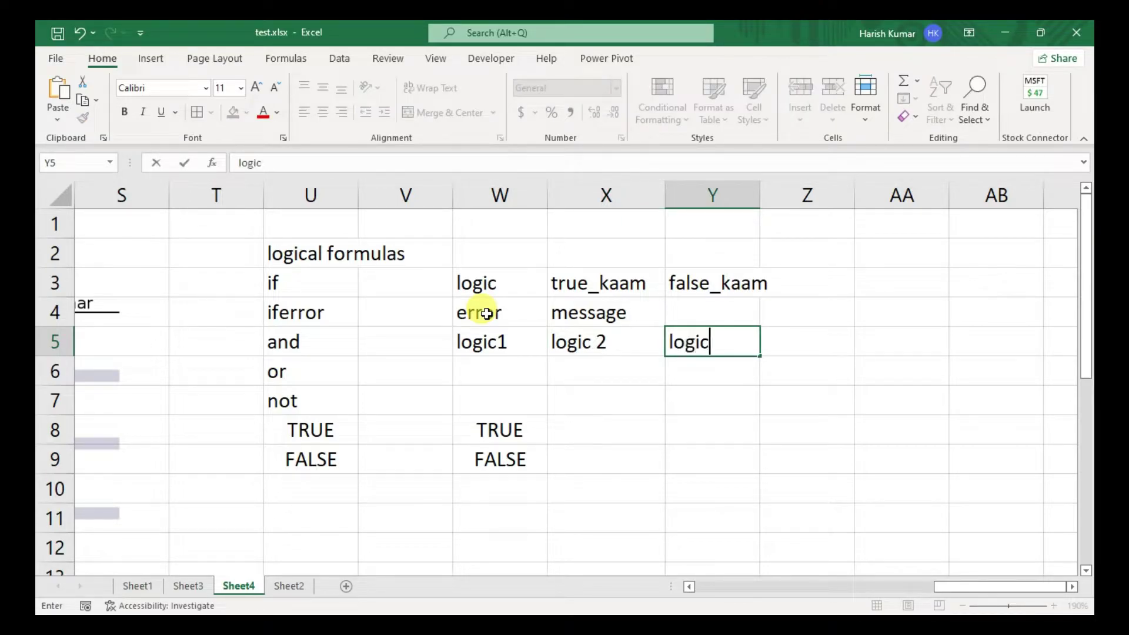
type(" 3")
key("Return")
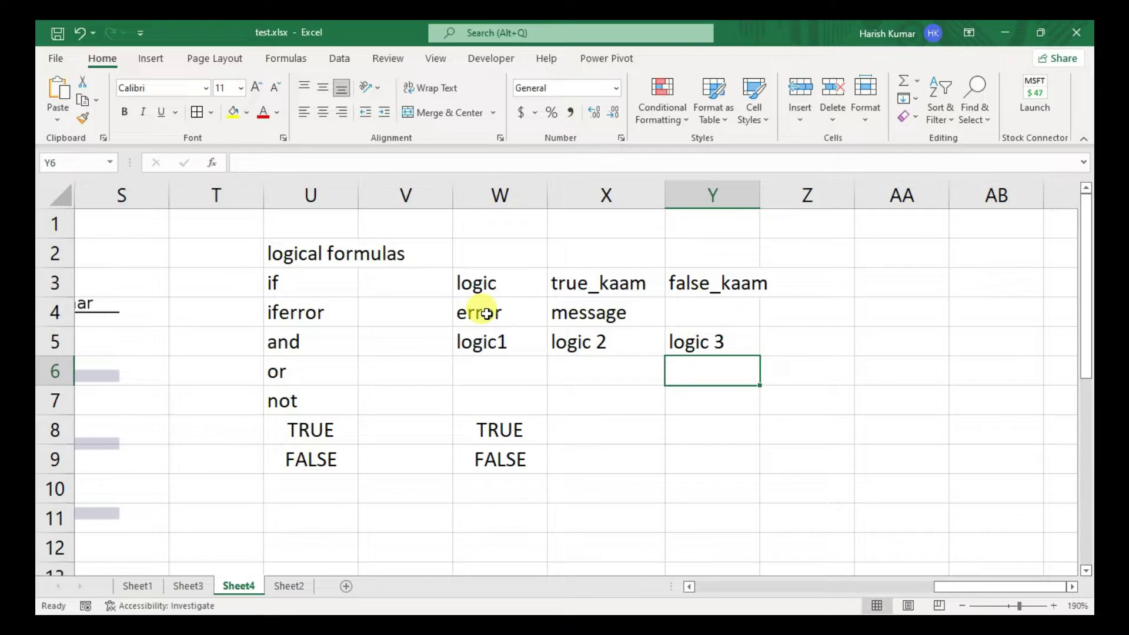
- Add borders to the logic1–logic 3 cells and enter TRUE in AA5
left_click_drag(478, 340, 681, 342)
key("alt+h")
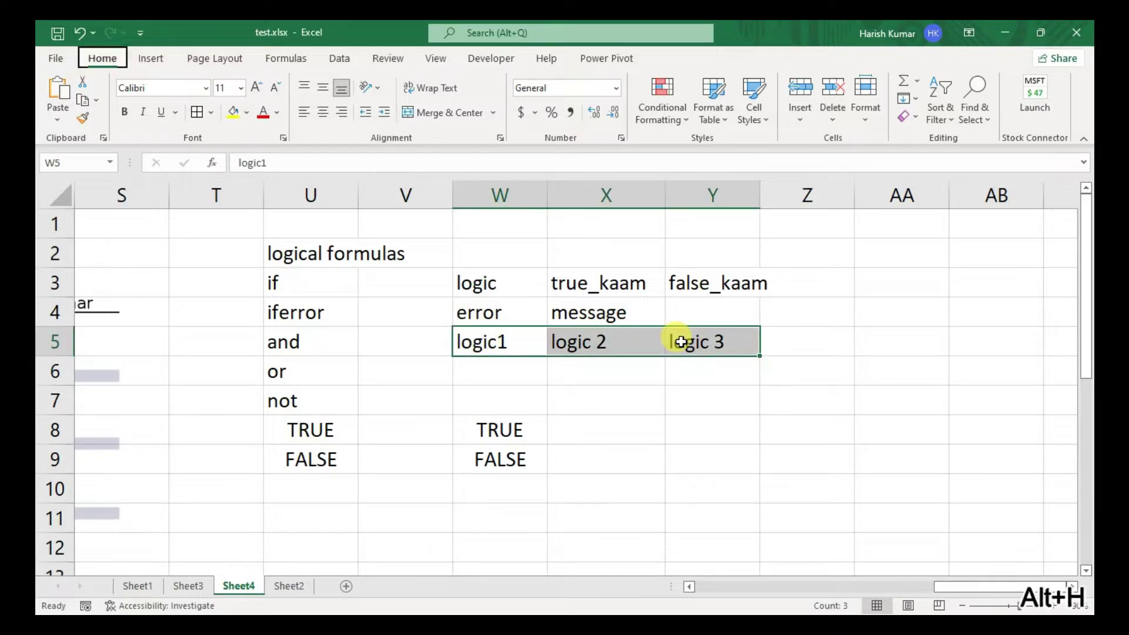
left_click(871, 342)
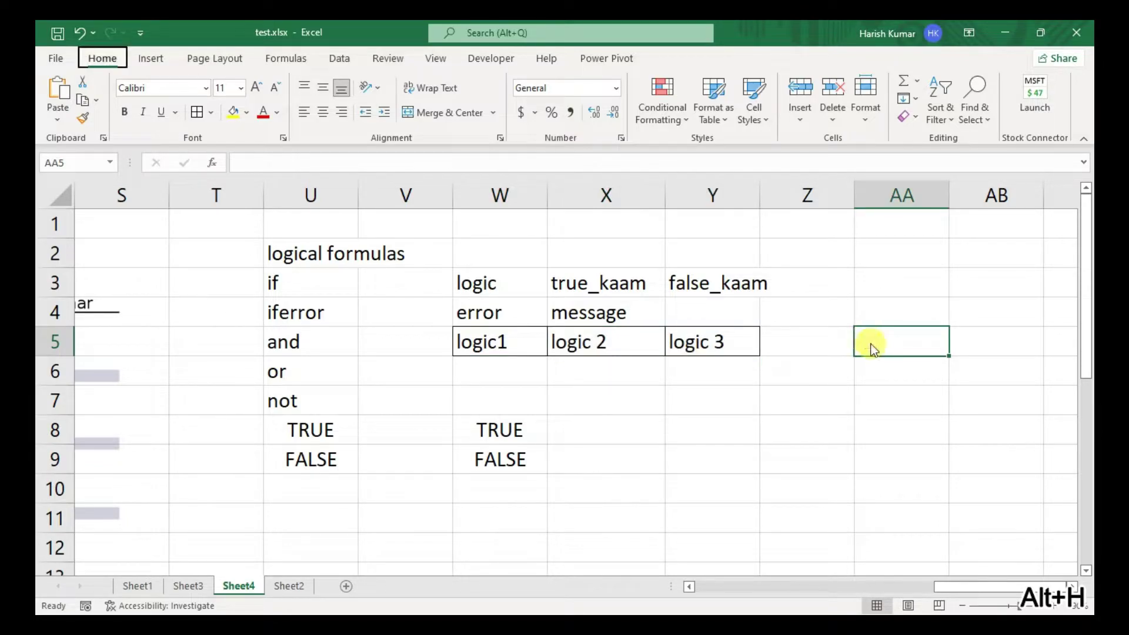
type("TRUE")
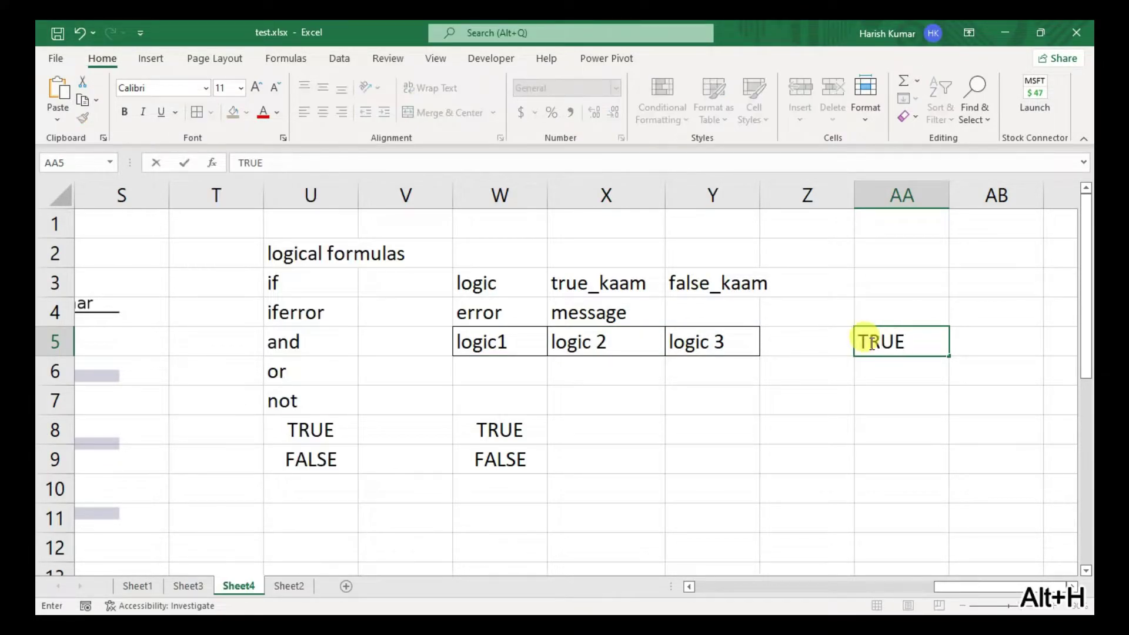
key("Return")
- Fill the logic1, logic 2, logic 3 labels down into W6:Y6, leaving AA6 empty
left_click_drag(478, 370, 703, 368)
key("ctrl+d")
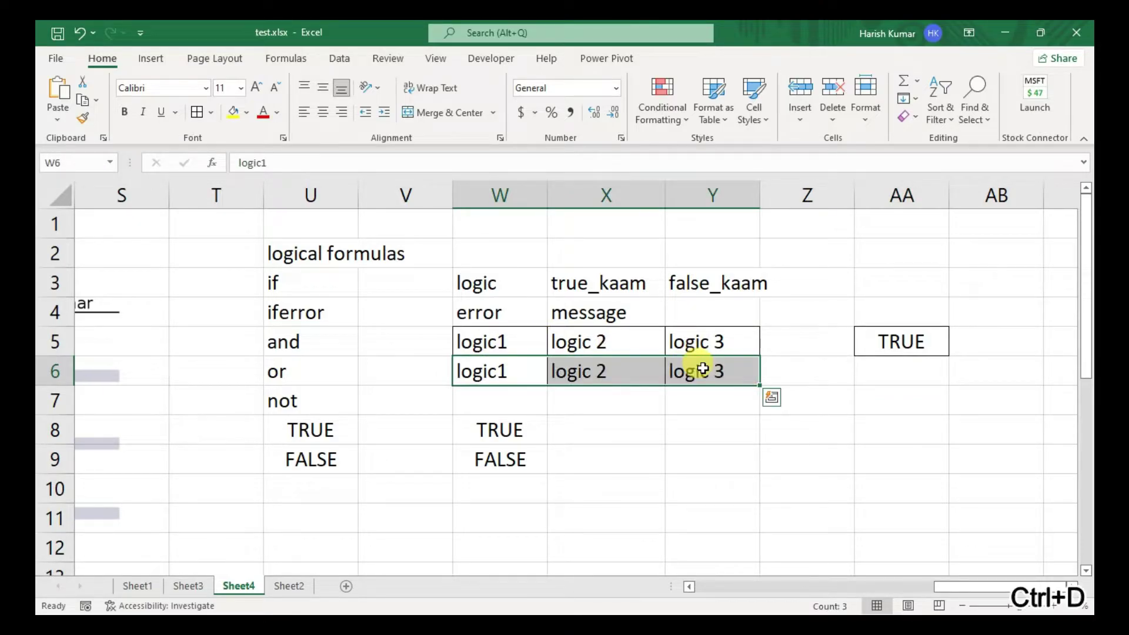
left_click(877, 369)
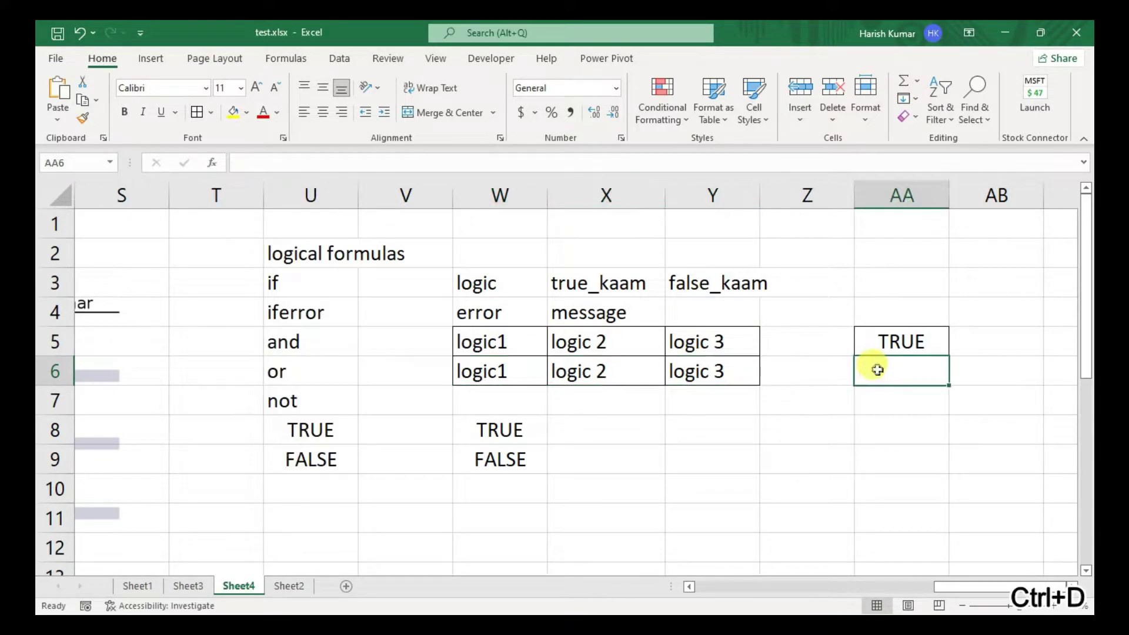
key("alt+h")
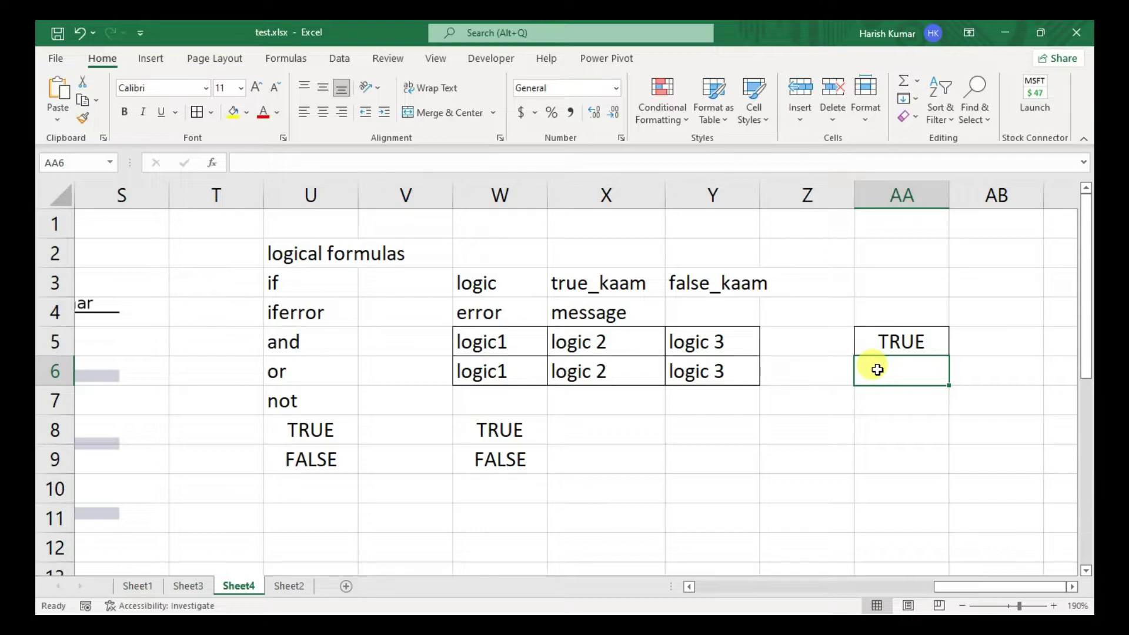
type("False")
key("BackSpace")
key("BackSpace")
key("BackSpace")
key("BackSpace")
key("BackSpace")
key("Return")
key("Left")
key("Left")
key("Left")
key("Left")
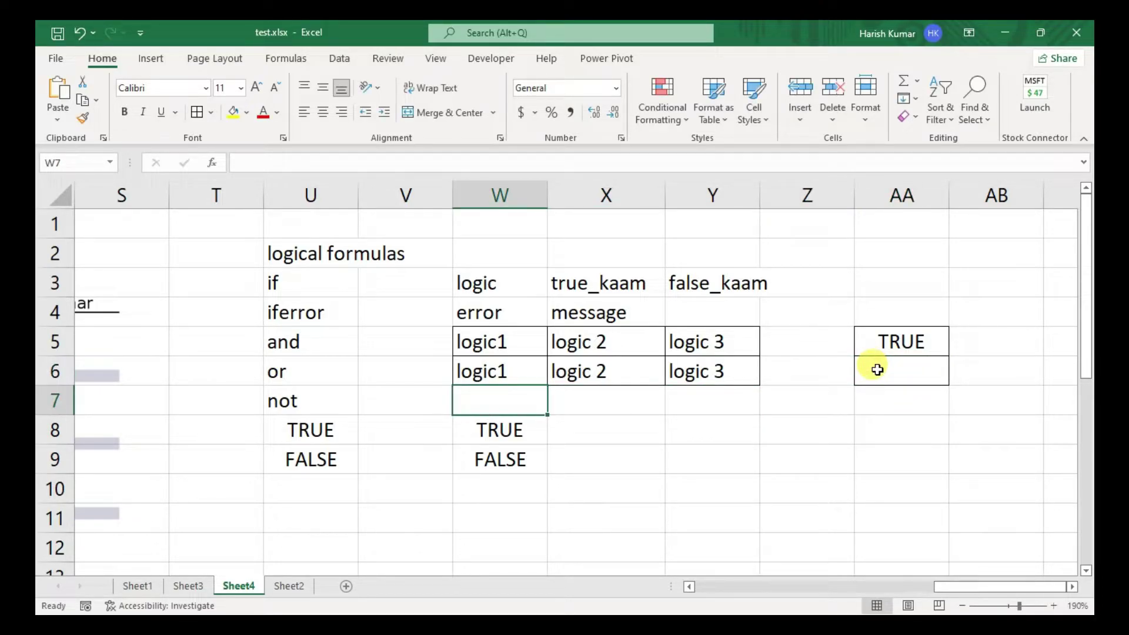
- Enter =NOT(AA5) in W7
key("shift+Right")
key("shift+Left")
type("=not")
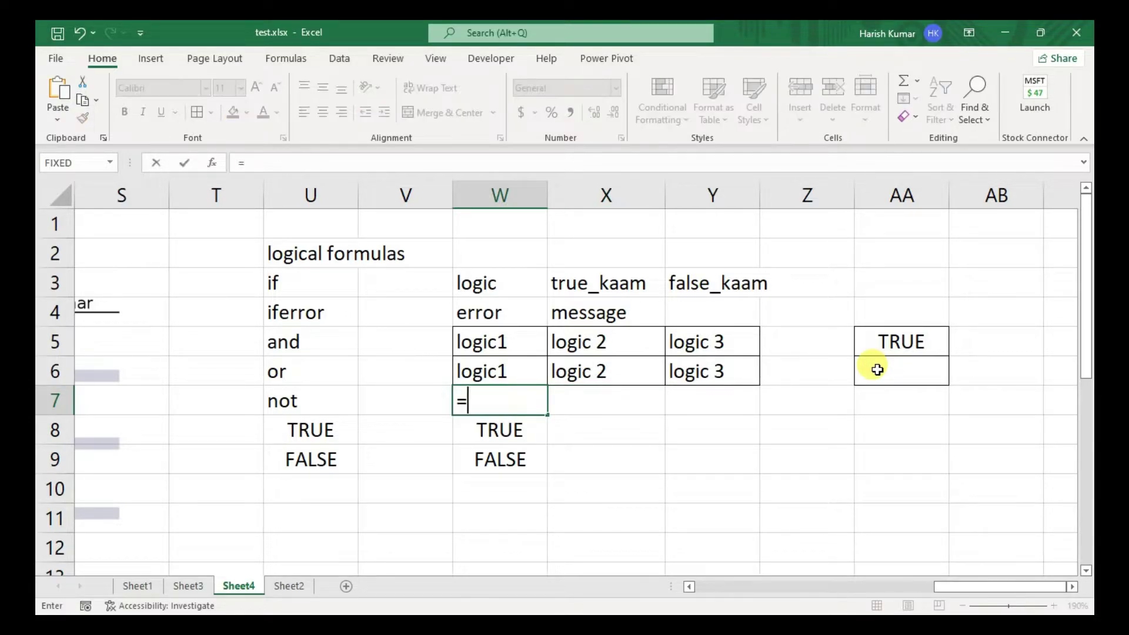
key("Tab")
key("Up")
key("Up")
key("Right")
key("Right")
key("Right")
key("Right")
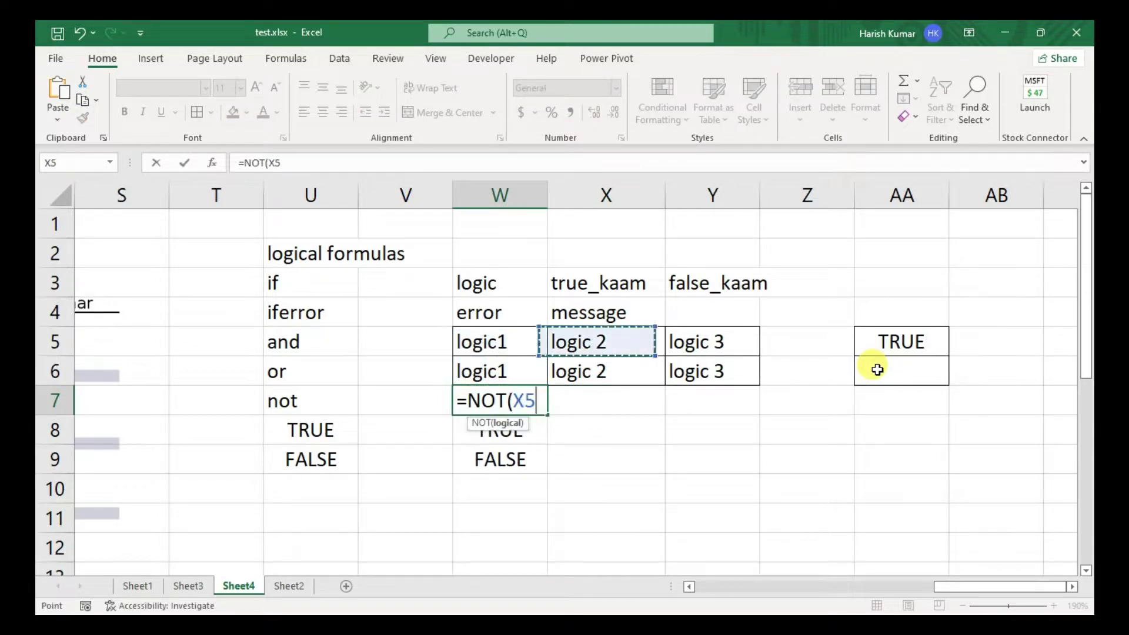
type(")")
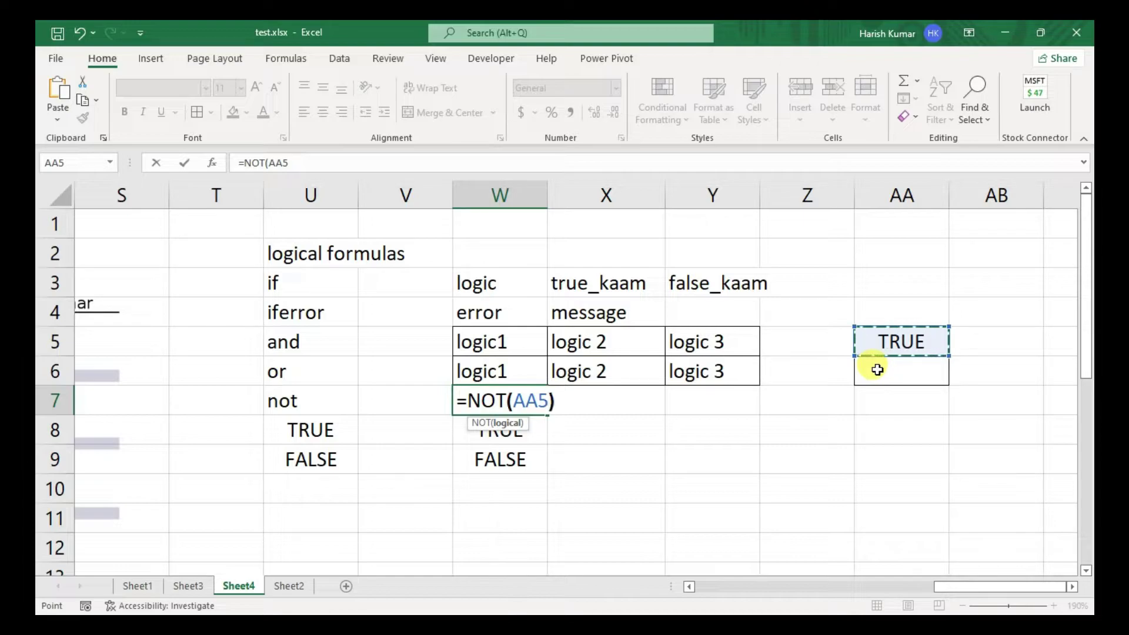
key("Return")
key("Up")
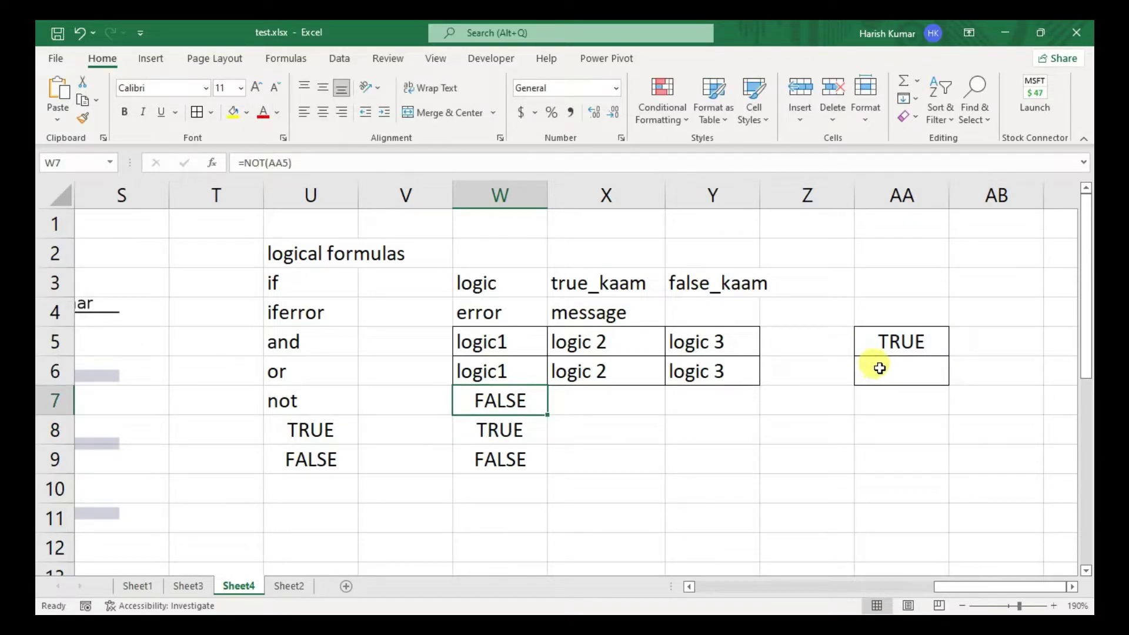
- Change AA5 to FALSE, correcting the misspelled 'flase' entry
key("Right")
key("Right")
key("Right")
key("Right")
key("Up")
key("Up")
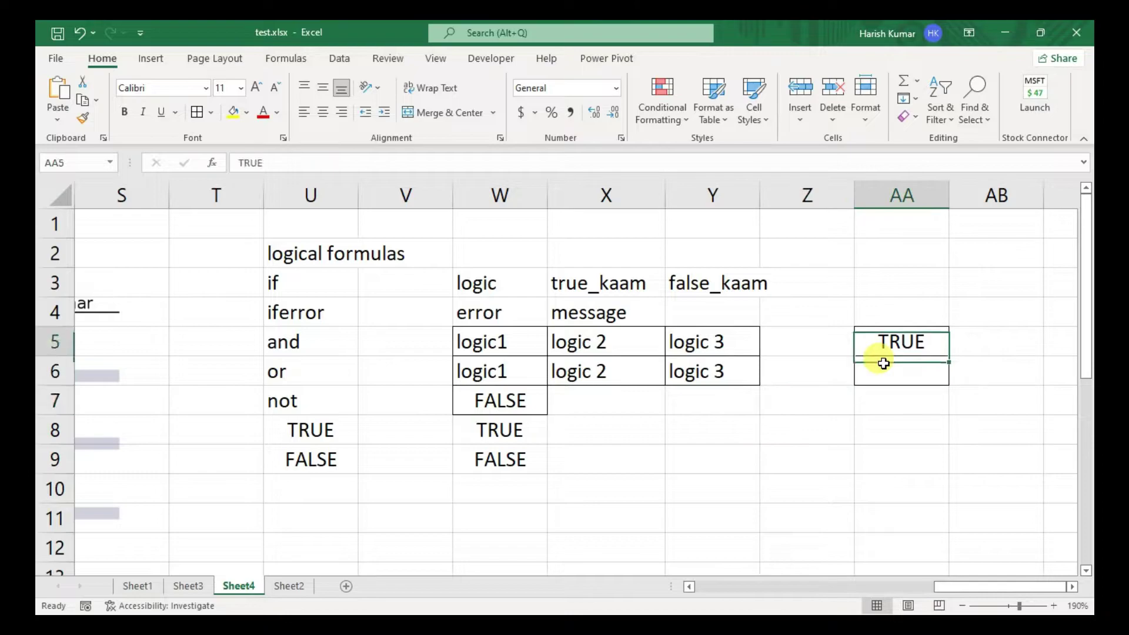
type("flase")
key("Return")
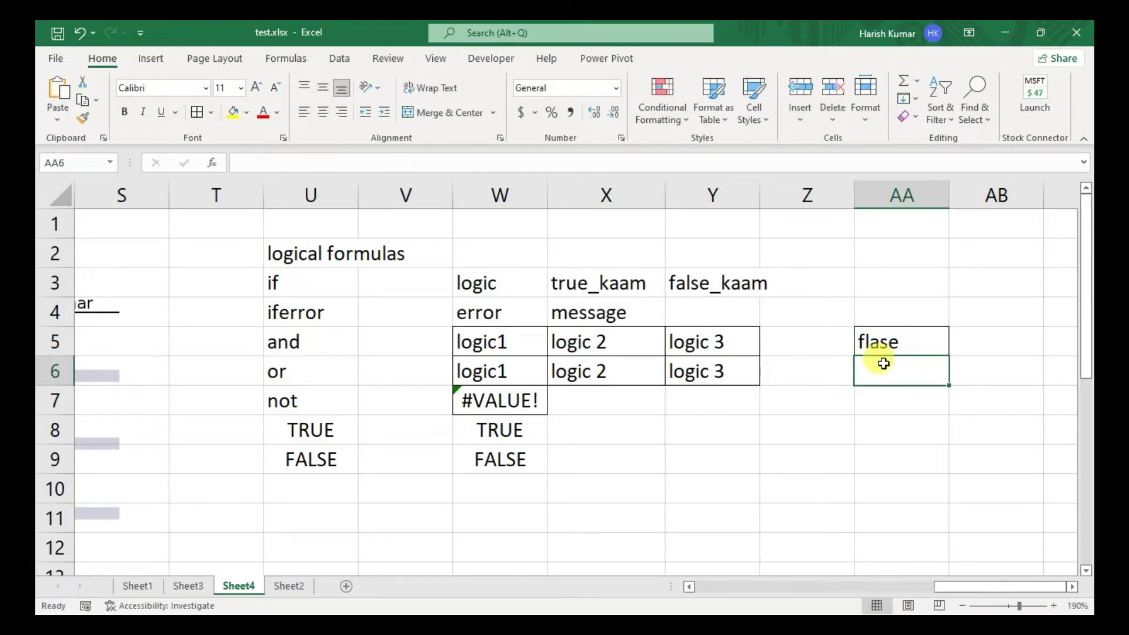
key("Up")
type("a")
key("BackSpace")
type("s")
key("BackSpace")
type("false")
key("Return")
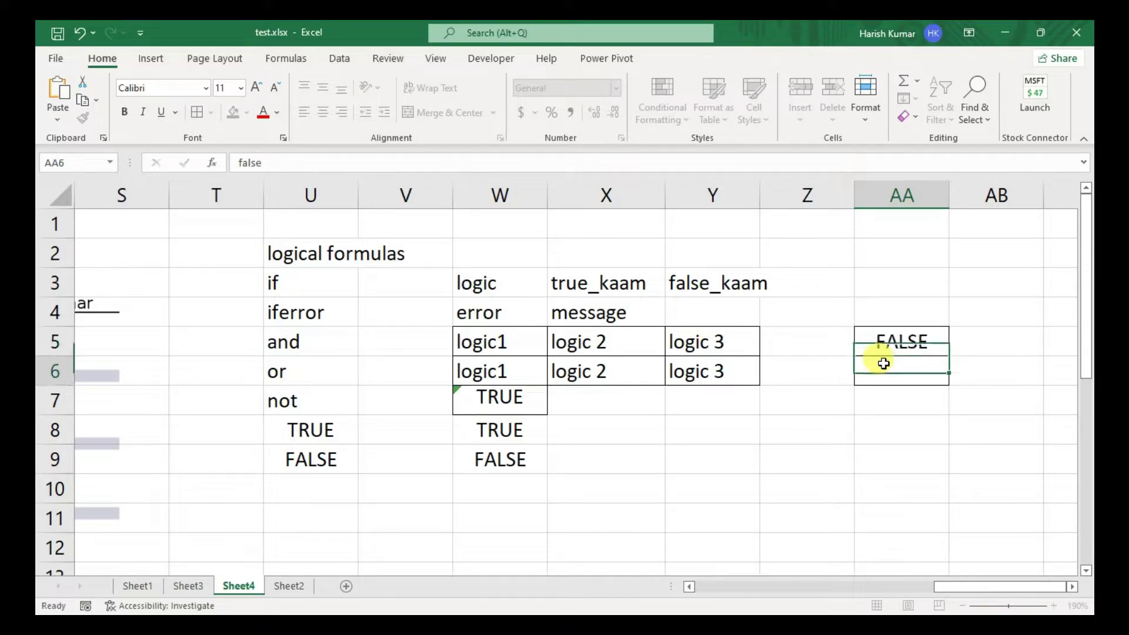
key("Up")
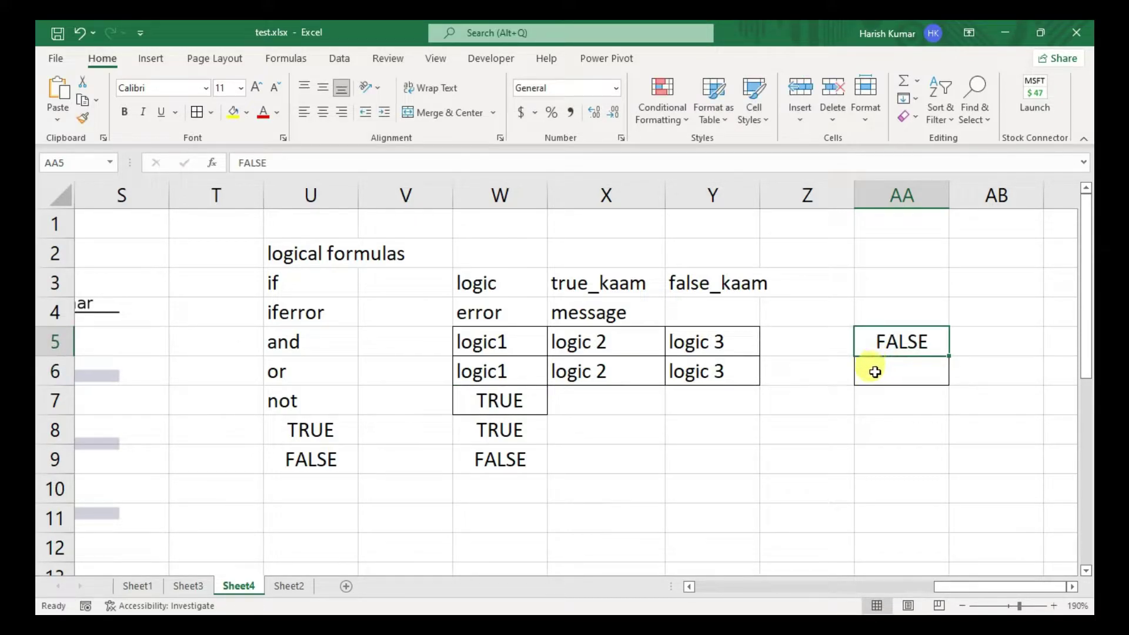
- Review the NOT result in row 7 and move toward the empty columns near row 4
key("Down")
key("Down")
key("Down")
key("Left")
key("Left")
key("Left")
key("Left")
key("Left")
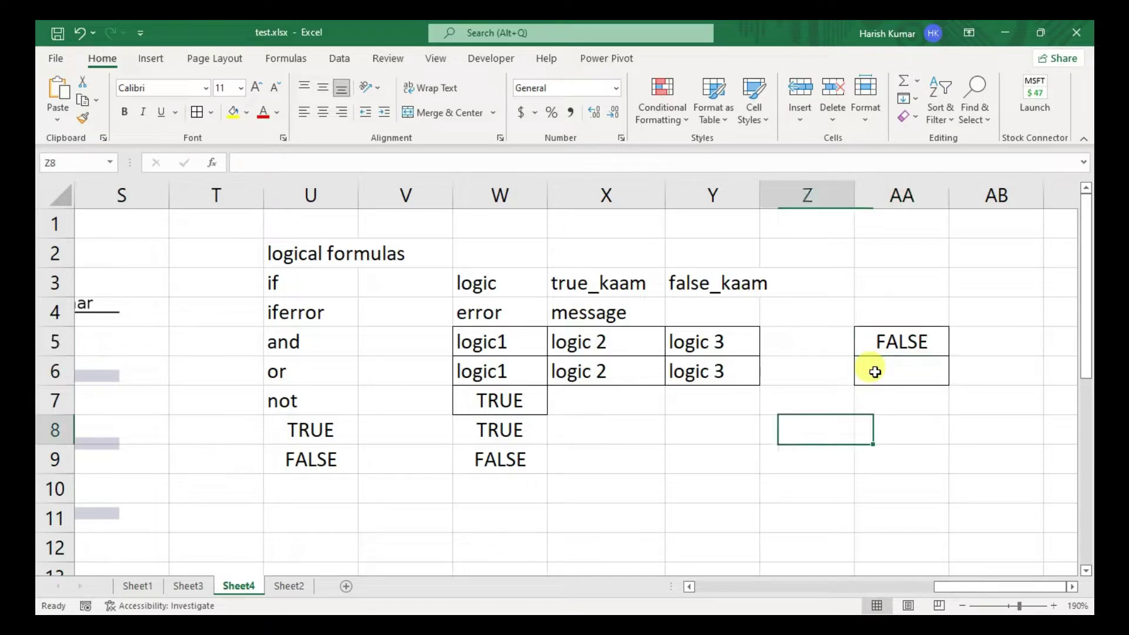
key("Up")
key("Up")
key("Up")
key("Up")
key("Right")
key("Right")
key("Right")
key("Right")
key("Right")
key("Right")
key("Right")
key("Right")
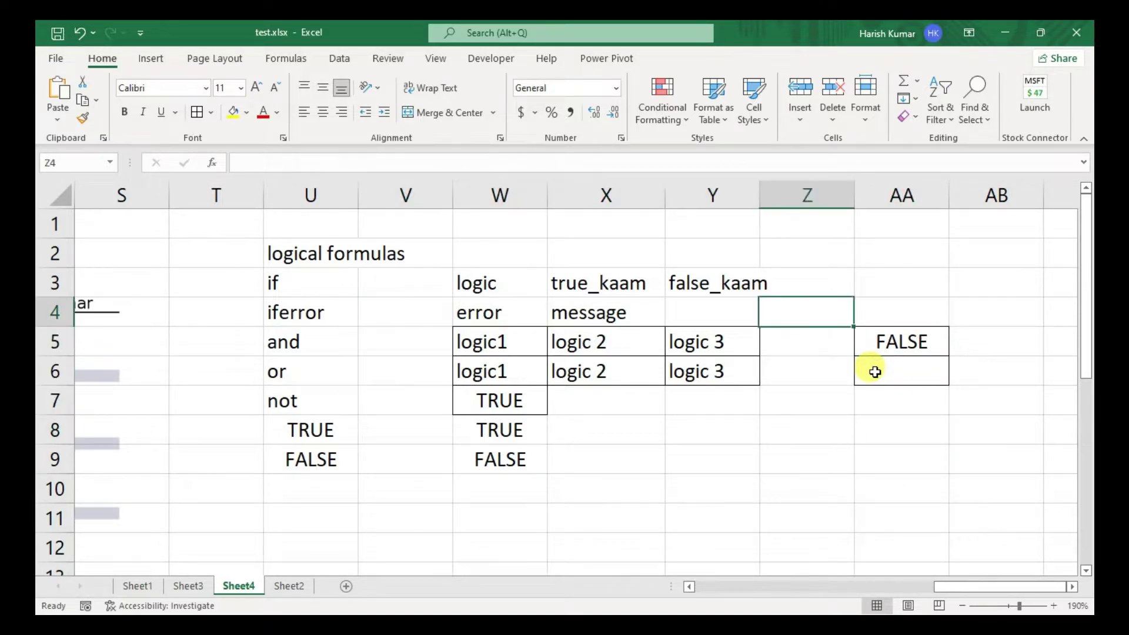
key("Up")
- Label cell AE3 'discount'
key("Left")
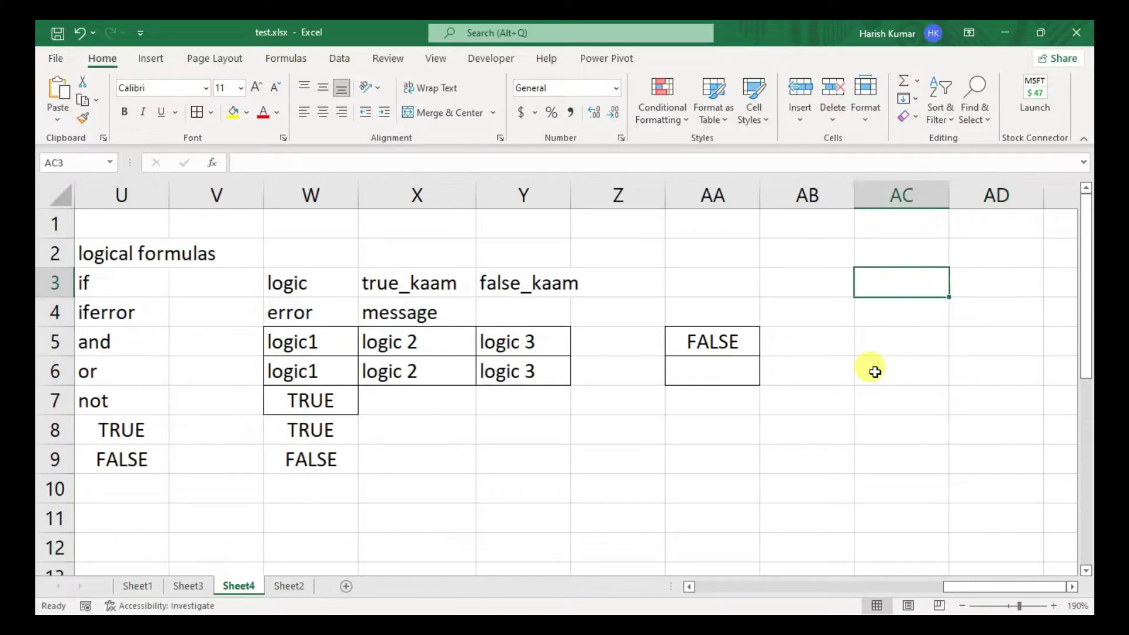
key("Right")
key("Right")
key("Right")
key("Right")
key("Right")
key("Right")
key("Right")
key("Left")
key("Left")
key("Left")
key("Left")
key("Left")
key("Left")
key("Left")
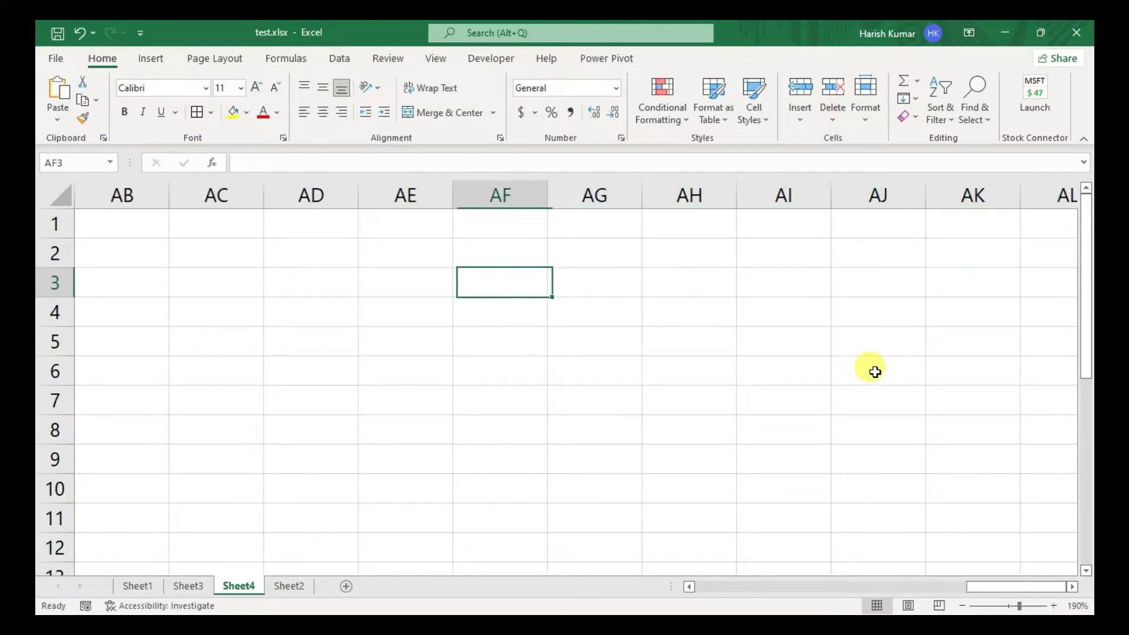
key("alt")
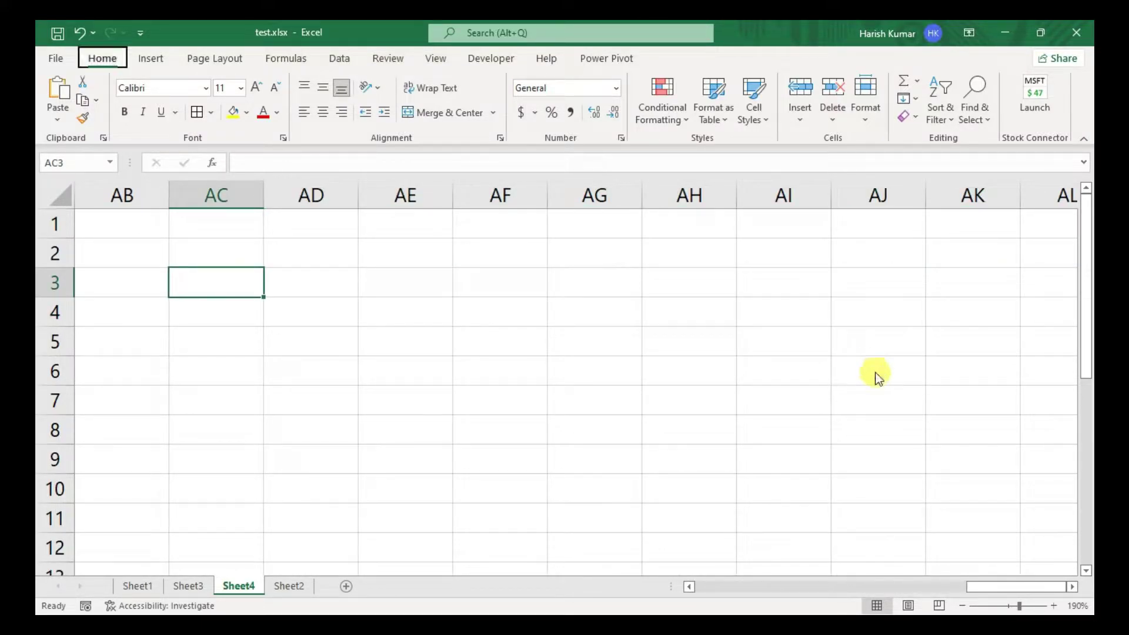
key("Right")
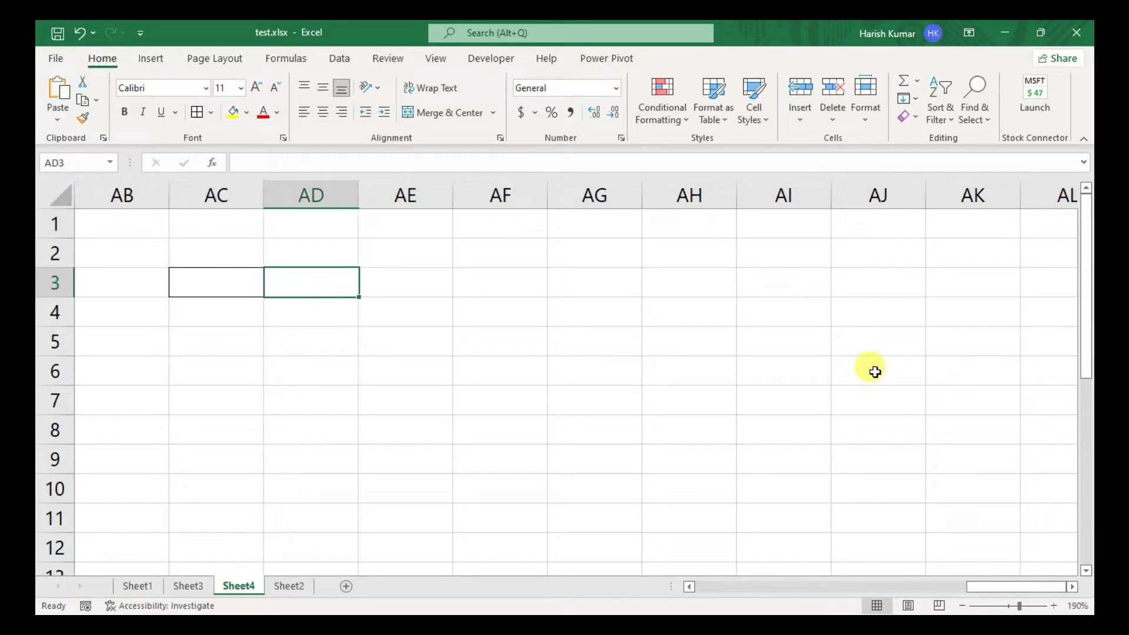
key("Left")
key("Right")
key("Right")
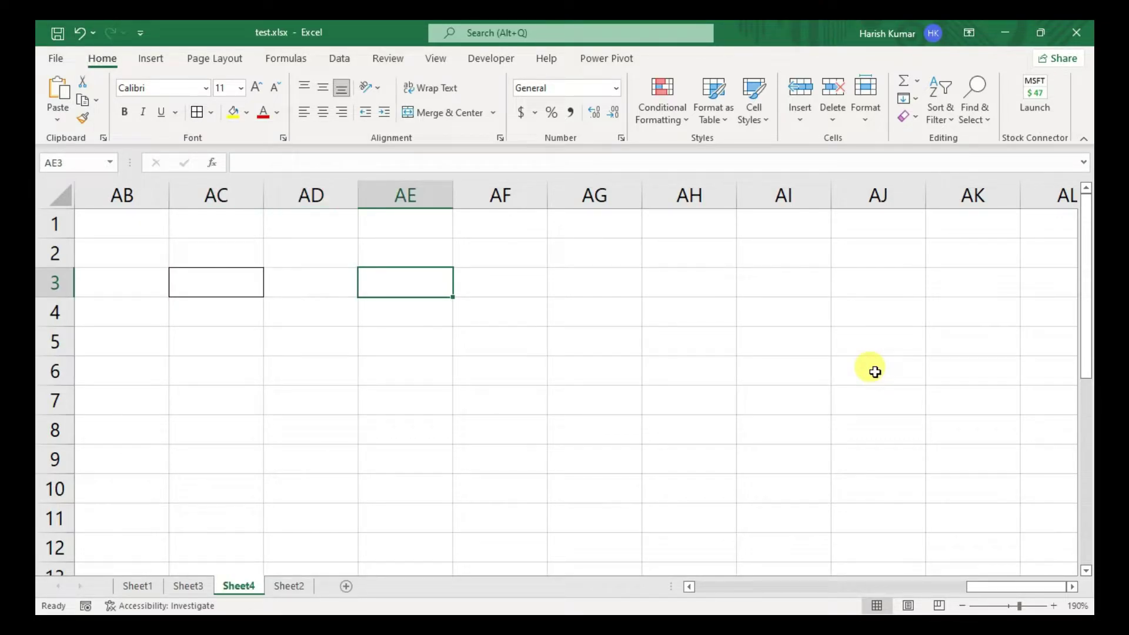
type("discount")
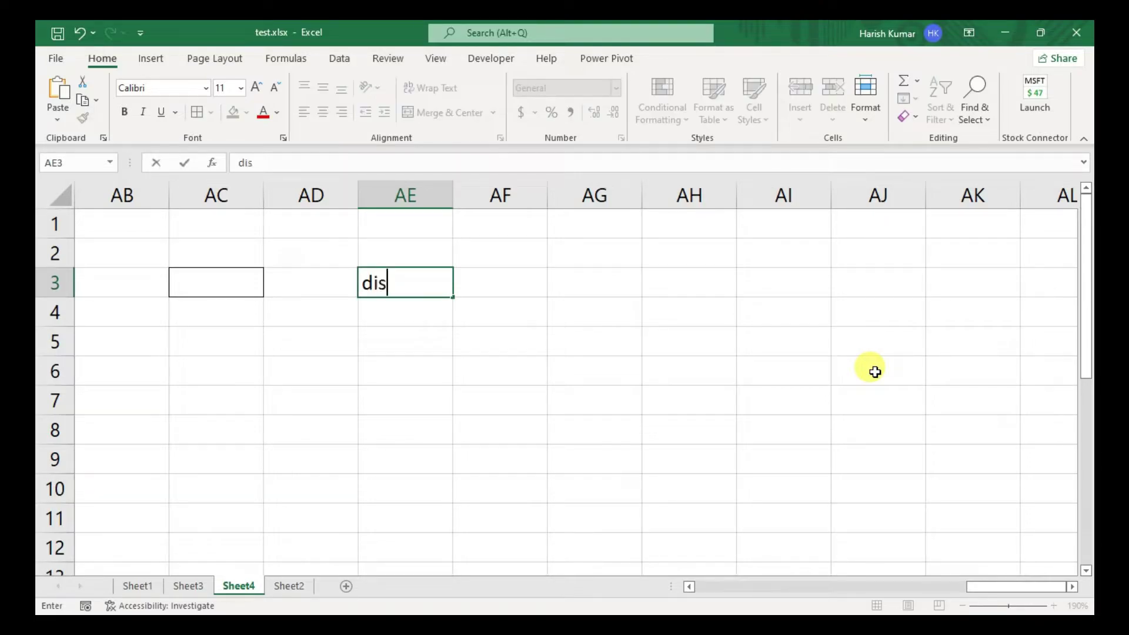
key("Return")
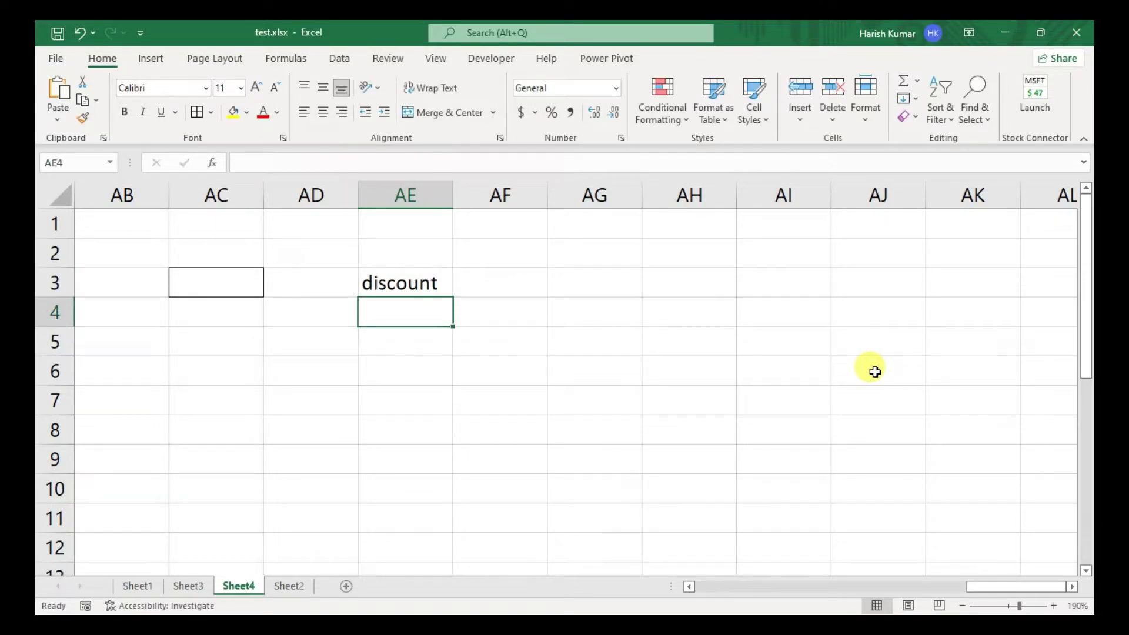
- Label cell AE5 'tax'
key("Down")
type("te")
key("BackSpace")
type("a")
key("BackSpace")
type("x")
key("Return")
- Give the input cells AF3 and AF5 outline borders
key("Up")
key("Right")
key("Up")
key("Up")
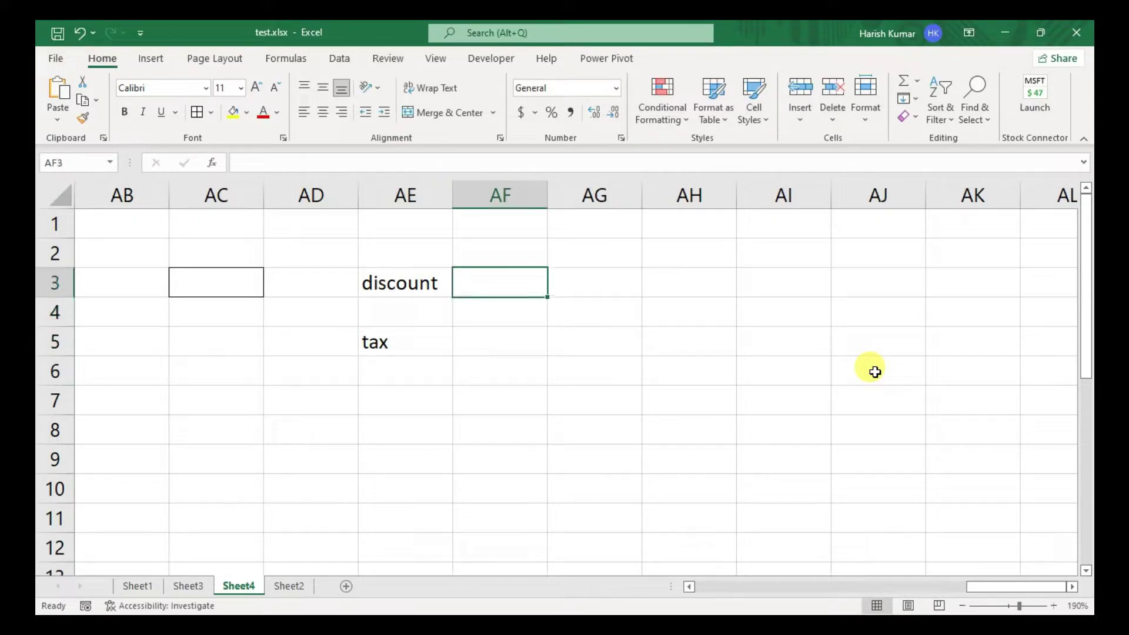
key("alt+h")
key("b")
key("s")
key("Down")
key("Down")
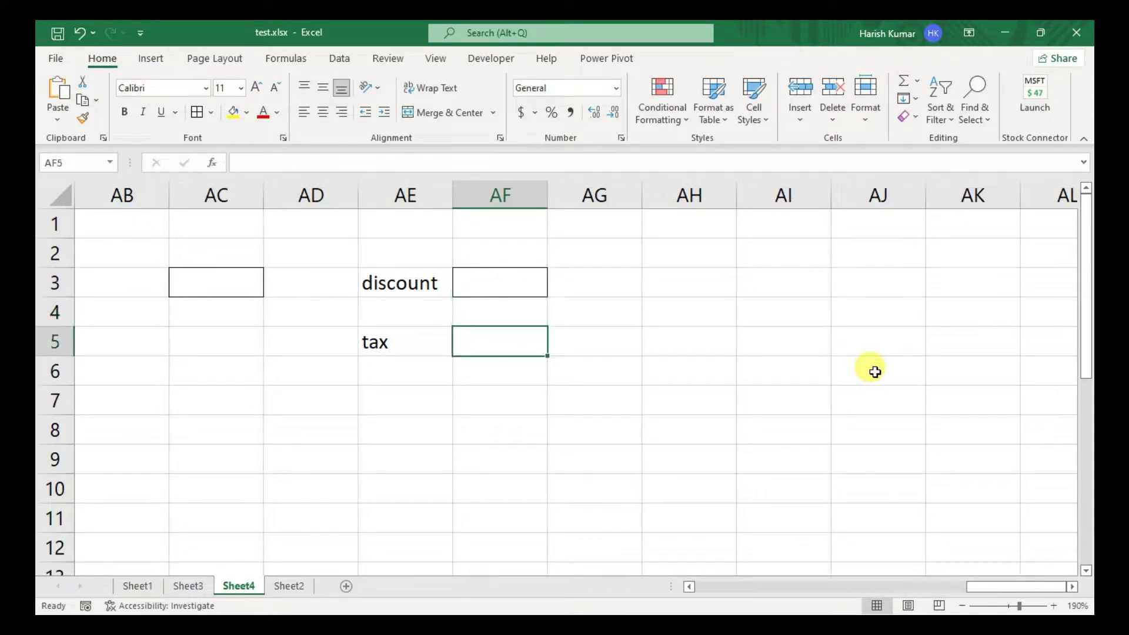
key("alt+h")
key("b")
key("s")
- Note the discount rule '6000>purchase @ 30%' in AG3
key("Right")
key("Right")
key("Up")
key("Up")
key("Left")
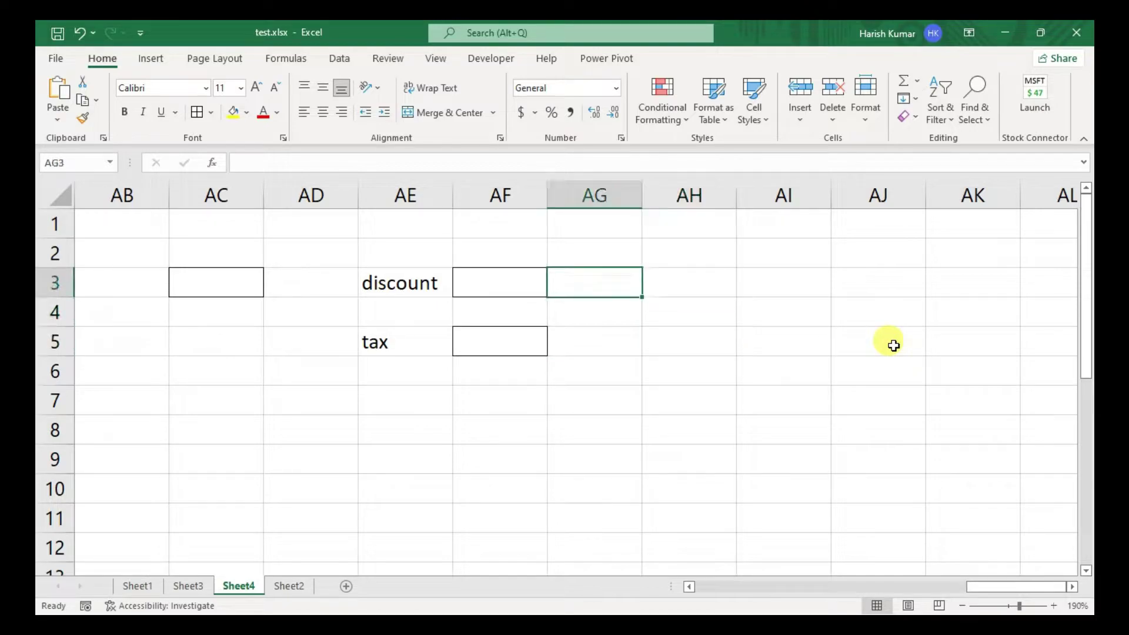
key("Left")
key("Right")
type("60")
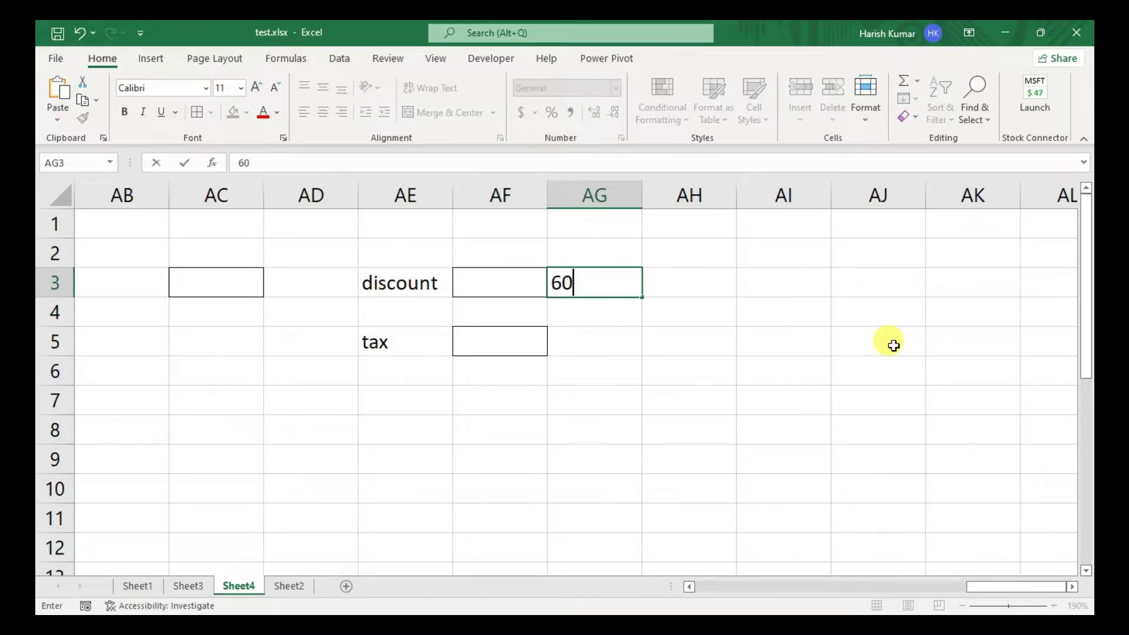
type("00>purach")
key("BackSpace")
key("BackSpace")
key("BackSpace")
type("chase ")
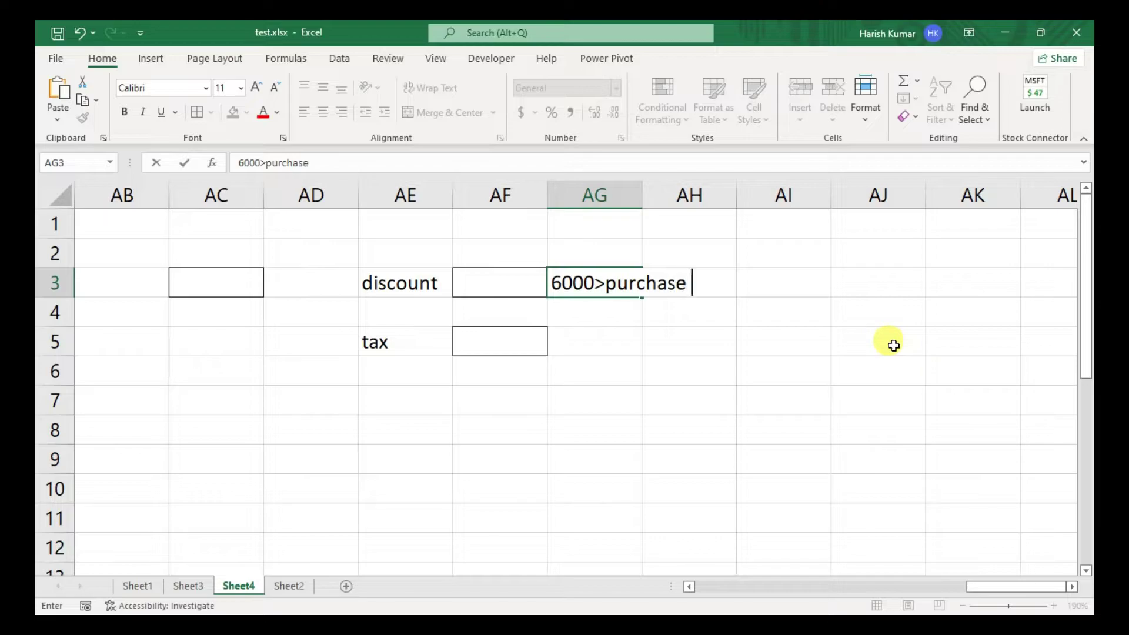
type("&")
key("BackSpace")
type("@ 30%")
key("Return")
key("Up")
key("Down")
key("Down")
key("Down")
key("Up")
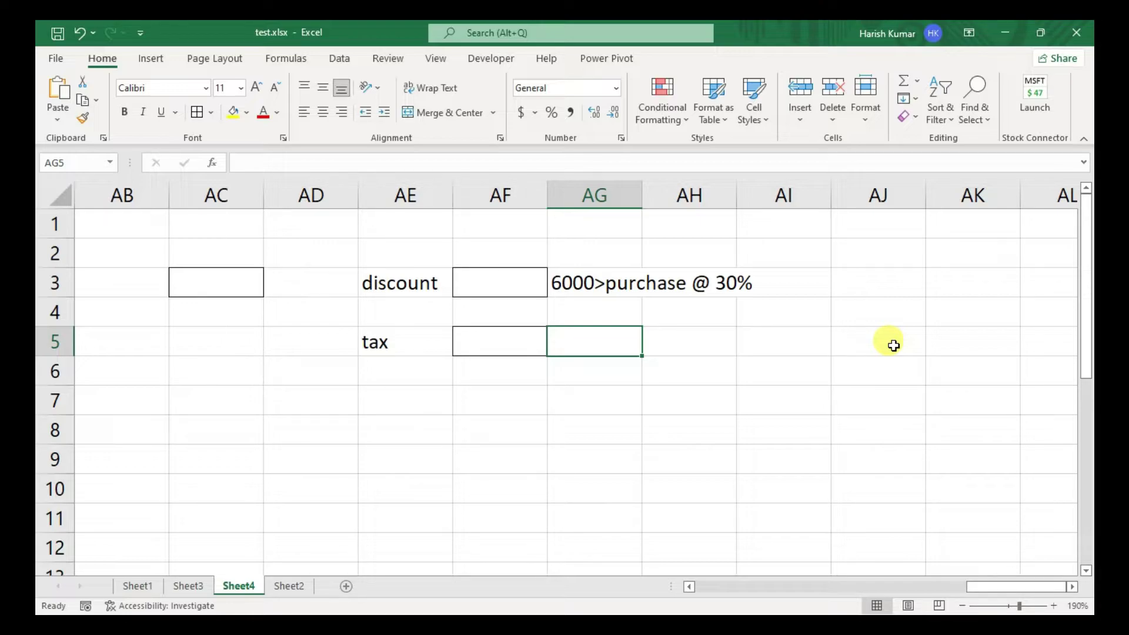
type("500>")
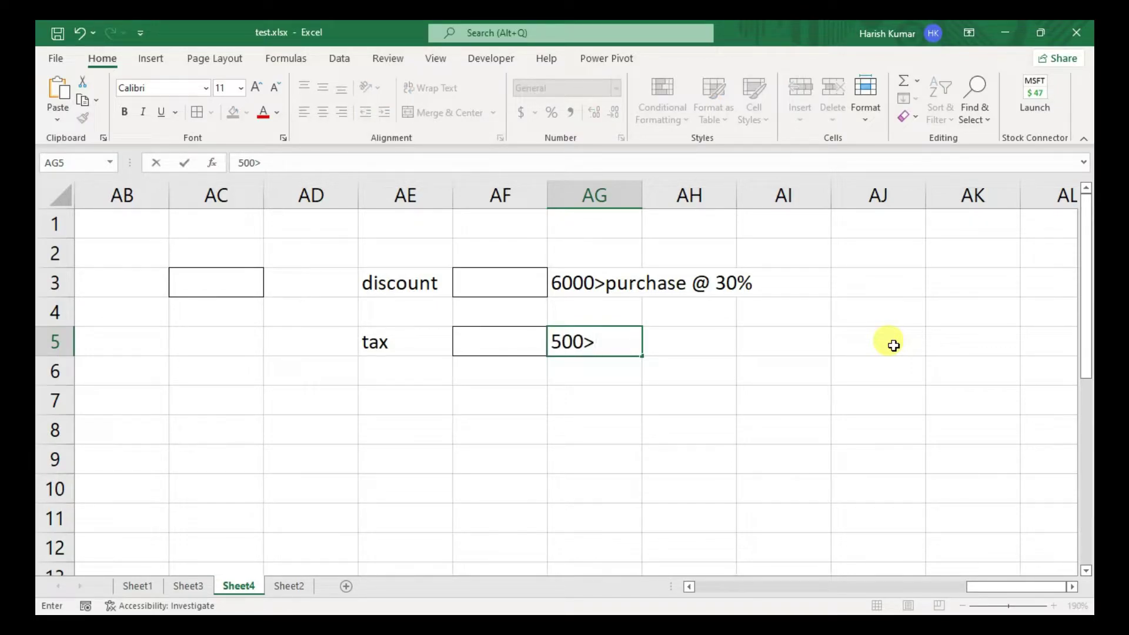
type("@18% /")
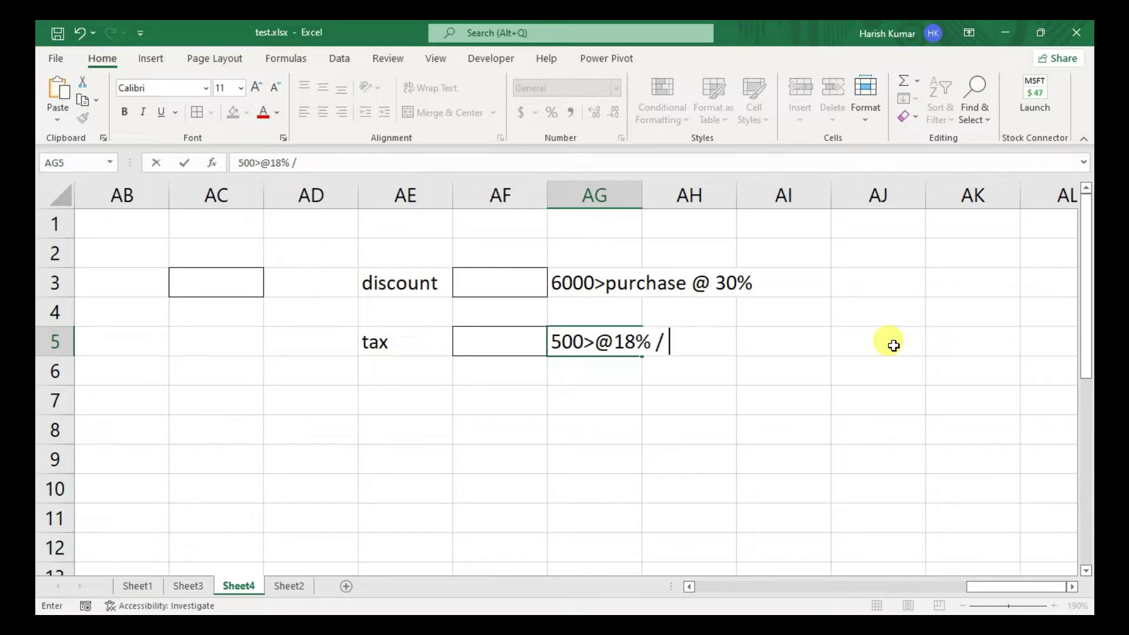
type(" @12%")
key("Return")
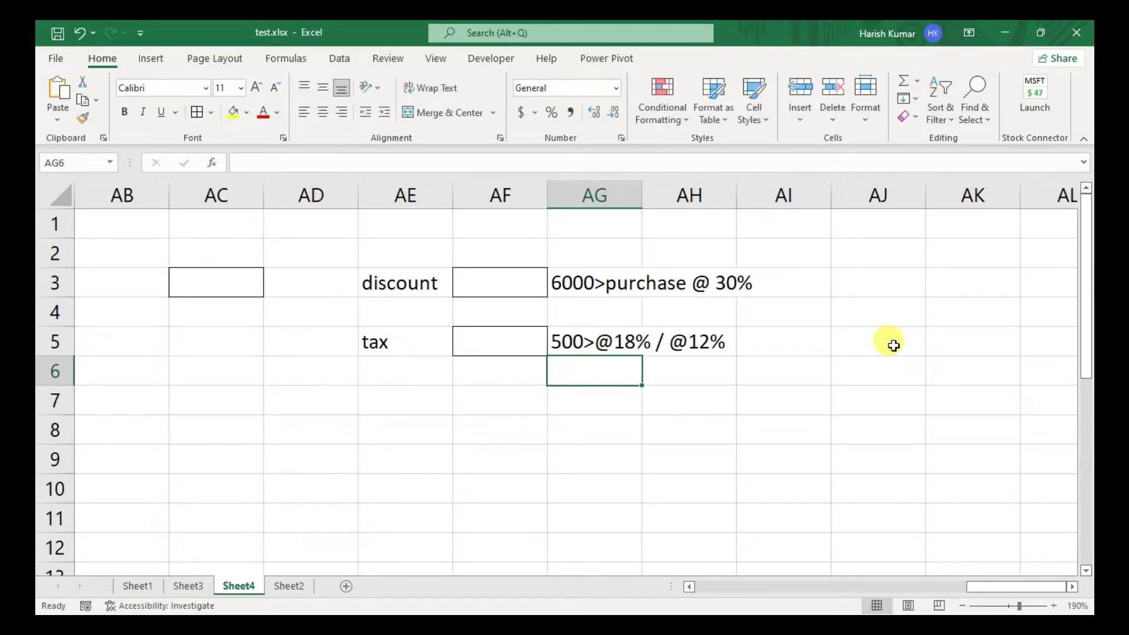
key("Right")
key("Right")
key("Right")
key("Right")
key("Right")
key("Up")
key("Left")
key("Left")
key("Up")
key("Up")
key("Left")
key("Left")
key("Left")
key("Left")
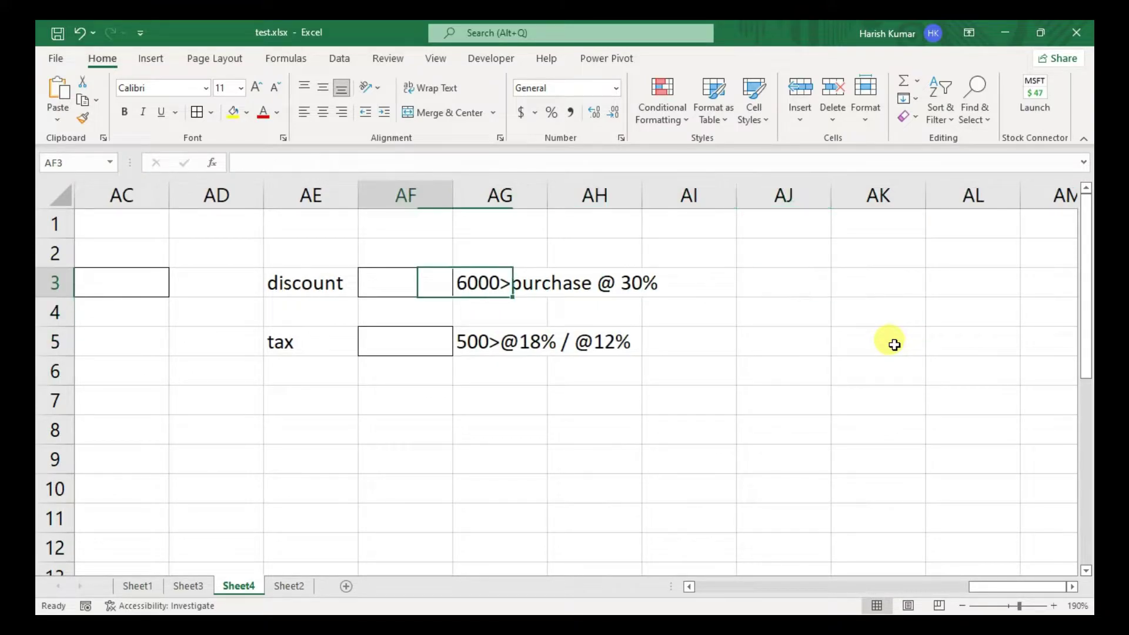
key("Right")
key("Right")
key("Right")
key("Right")
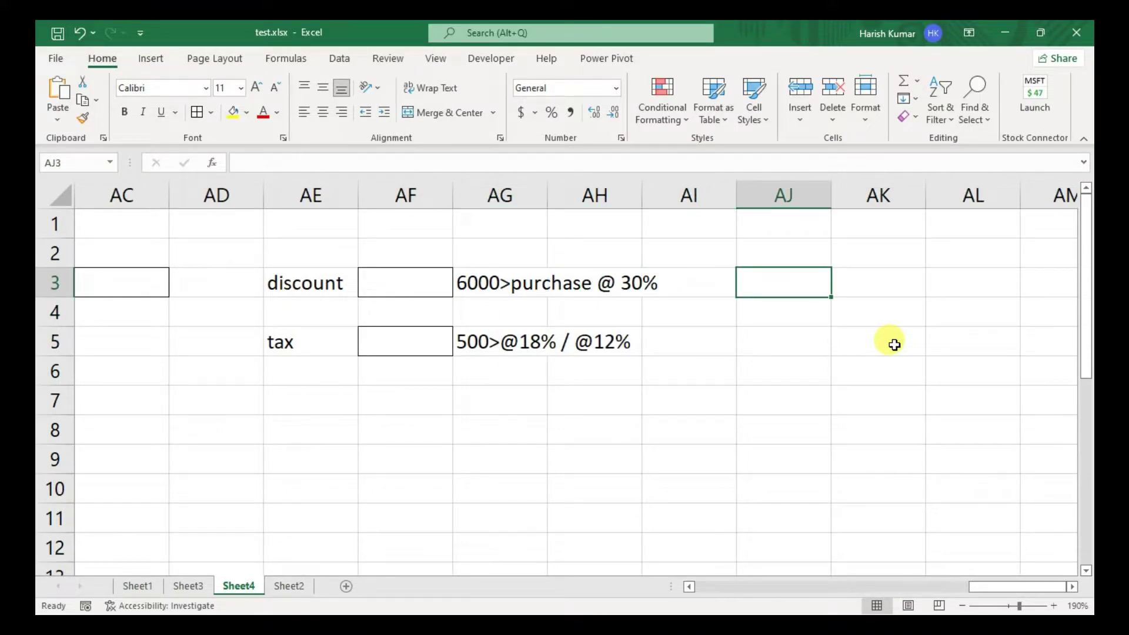
- Begin the AJ3 IF formula testing AF3>=6000 with AF3-AF3*30 as the true result
type("=if")
key("Tab")
key("Left")
key("Left")
key("Left")
key("Left")
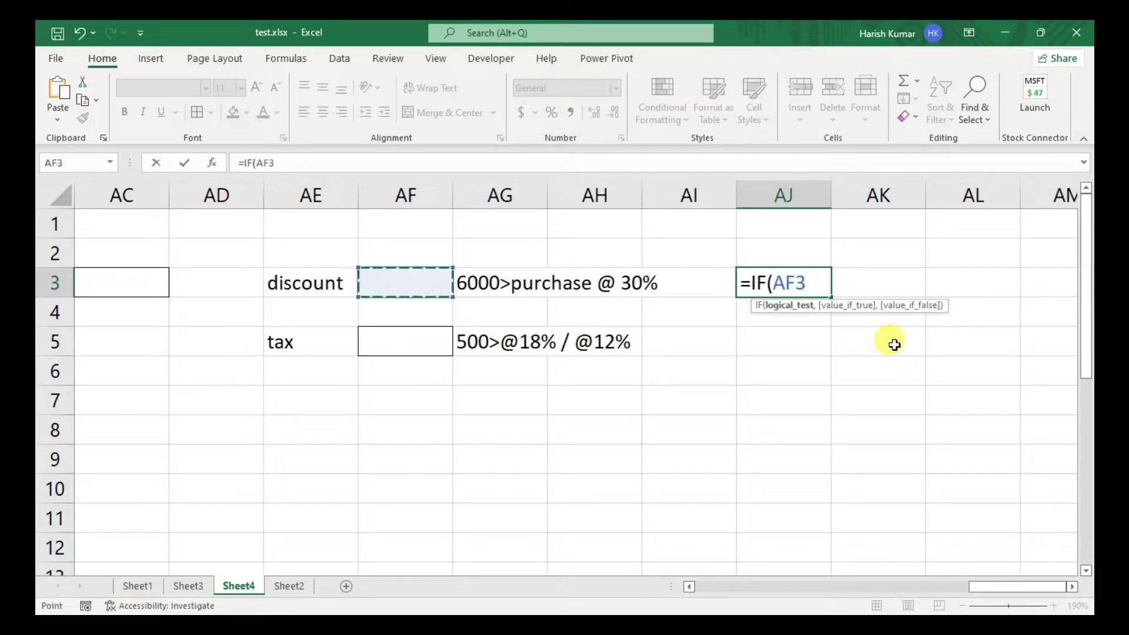
type(">=6000")
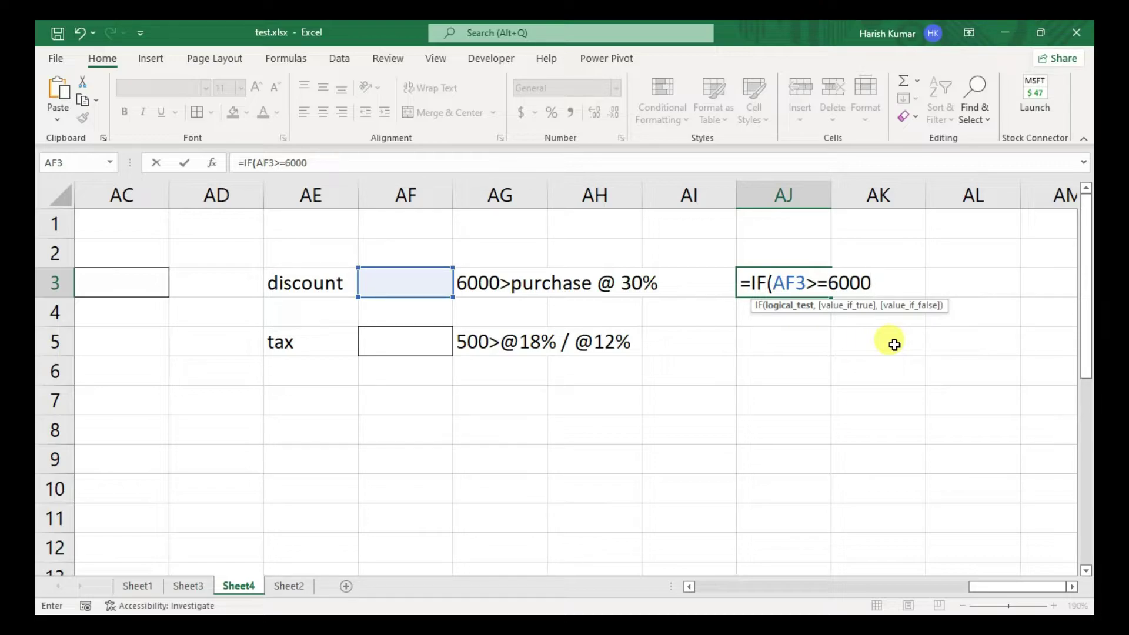
type(",")
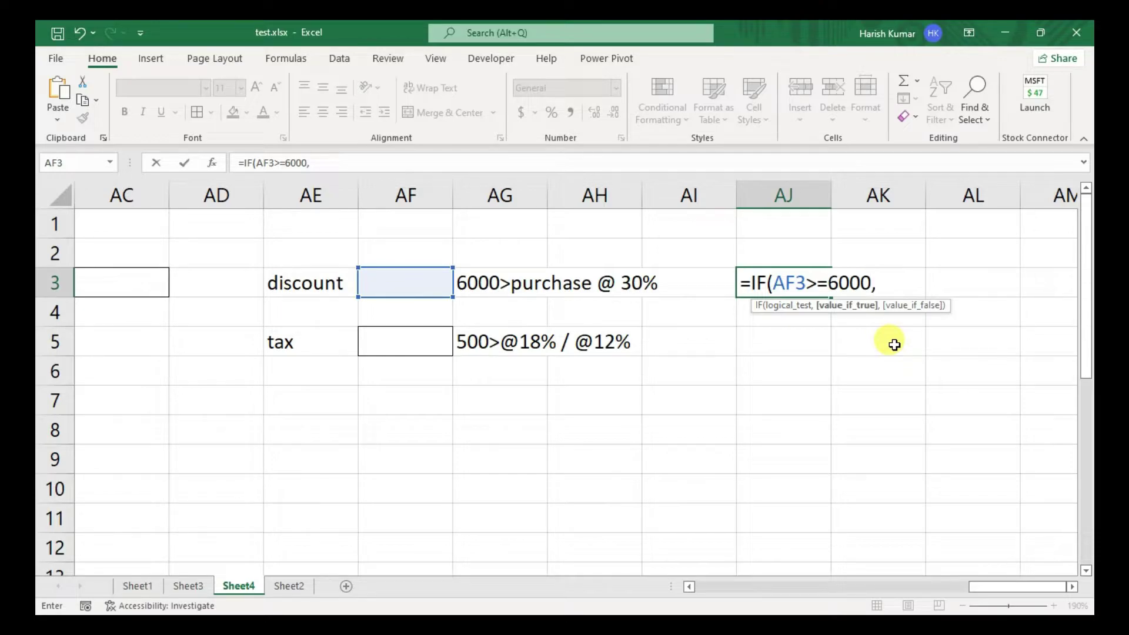
key("Left")
key("Left")
key("Left")
key("Left")
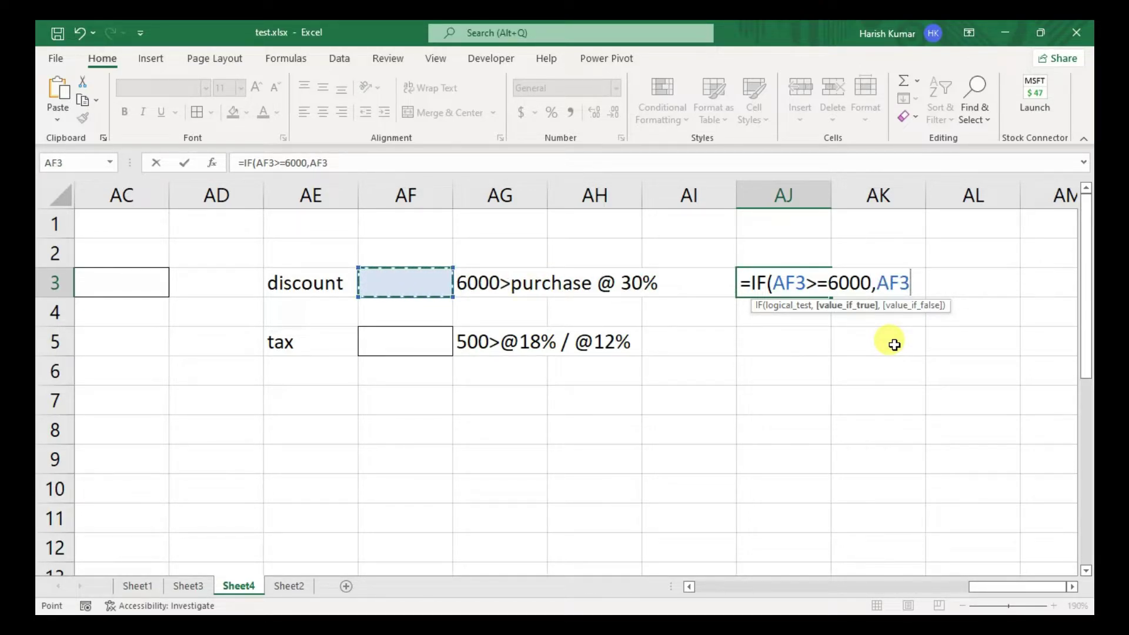
type("-")
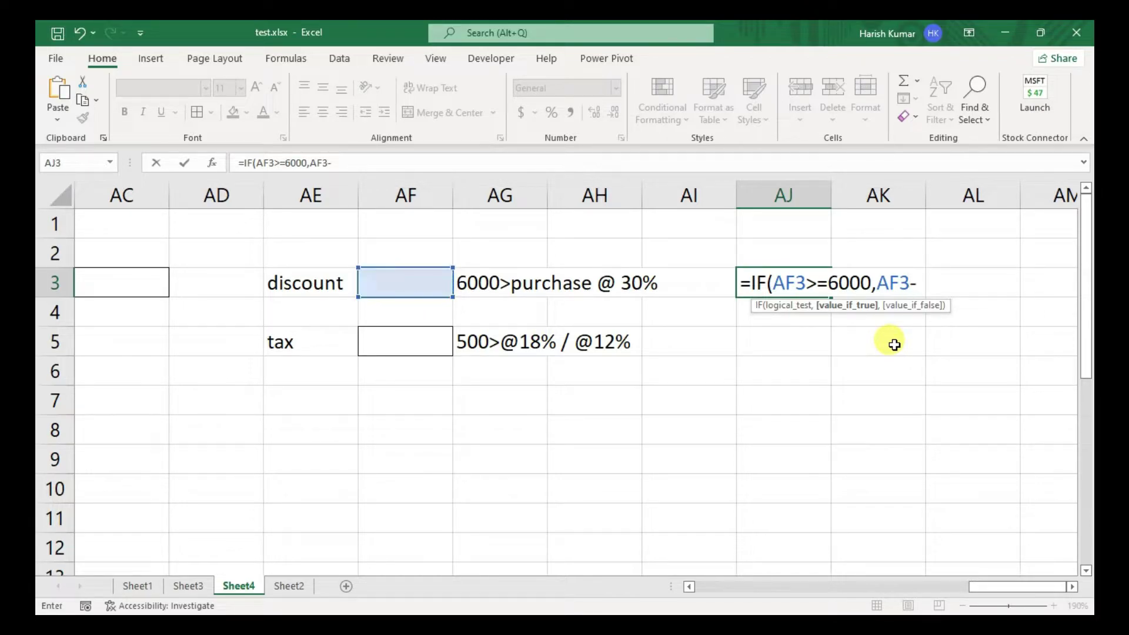
key("Left")
key("Left")
key("Left")
key("Left")
type("*30")
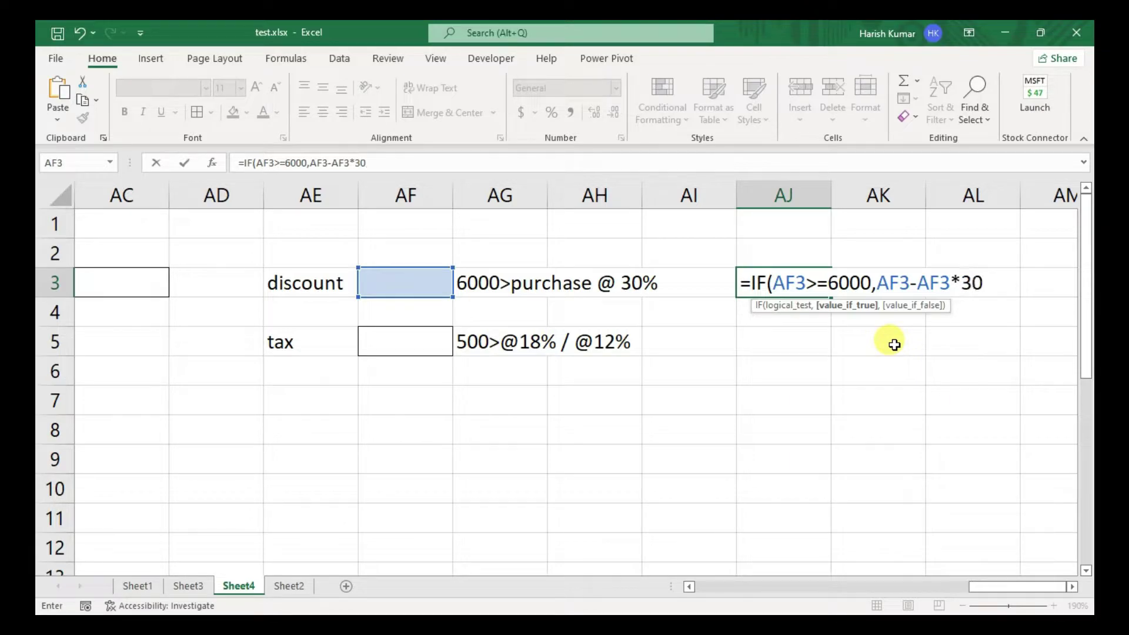
key("Up")
- Complete AJ3 as =IF(AF3>=6000,AF3-AF3*30%,AF3)
key("Down")
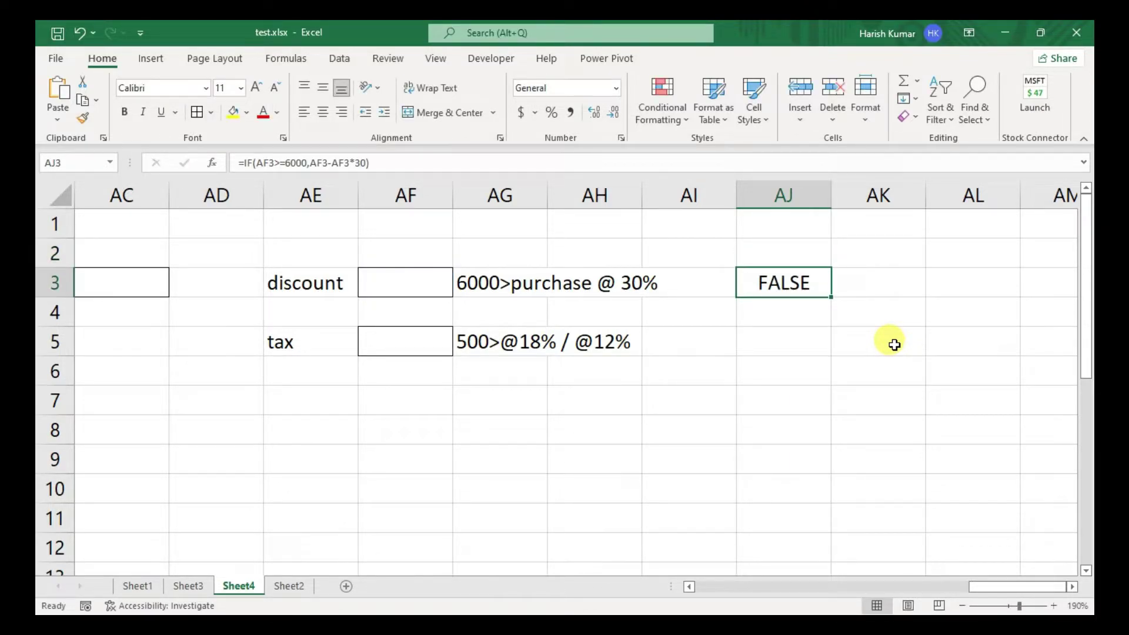
key("F2")
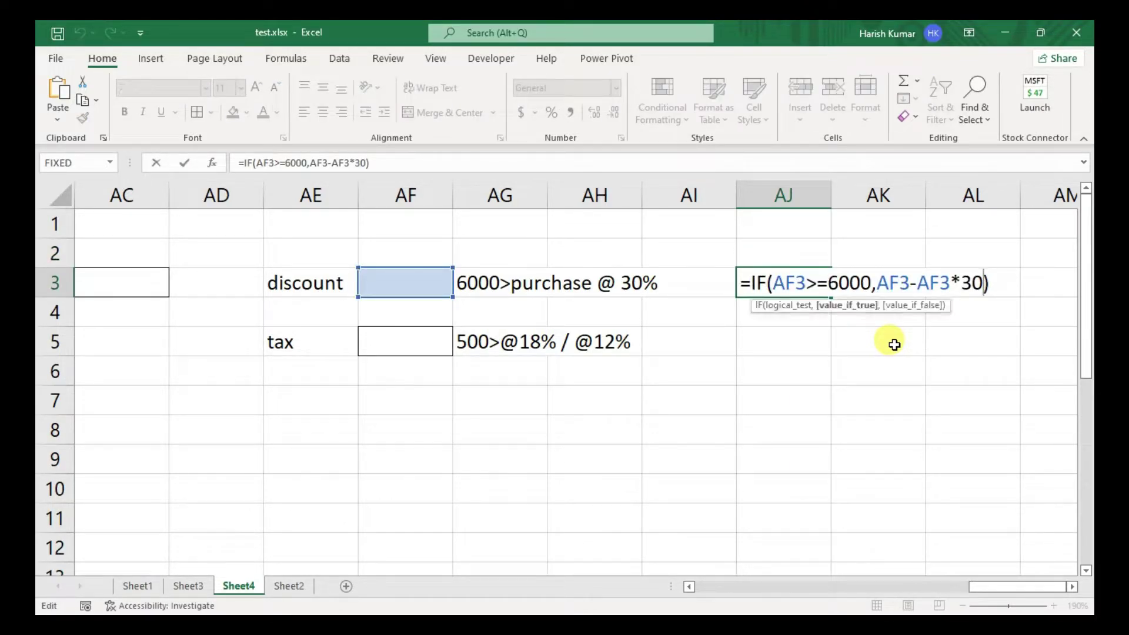
type("%,")
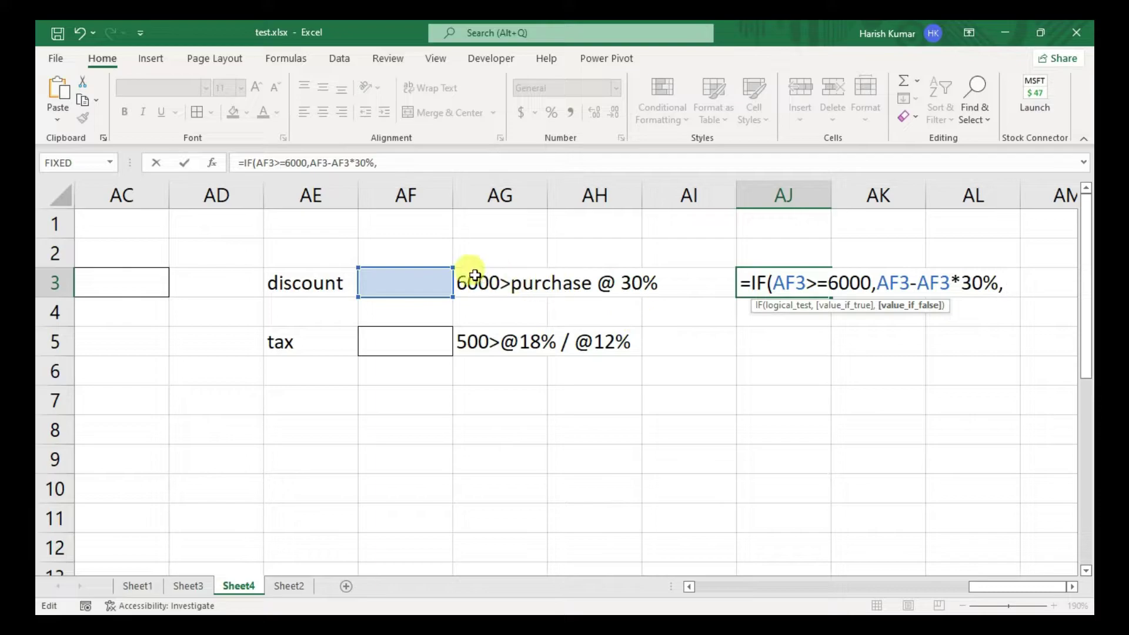
left_click(425, 282)
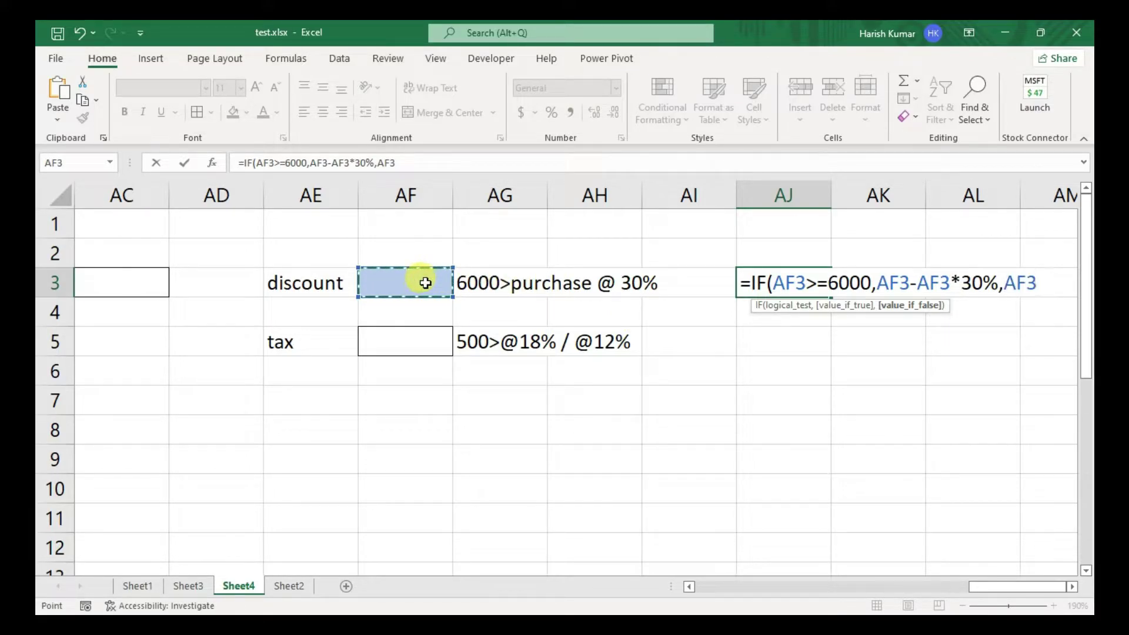
type(")")
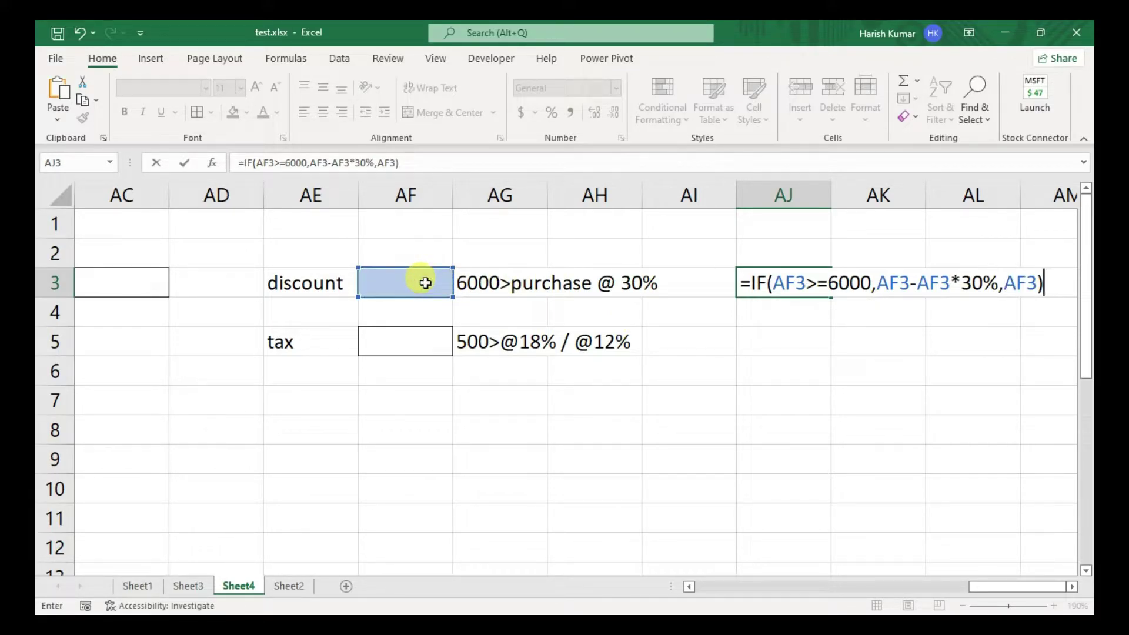
key("Return")
- Test the discount by entering 3500 and then 7500 in AF3, giving 5250
key("Up")
key("Left")
key("Left")
key("Left")
key("Left")
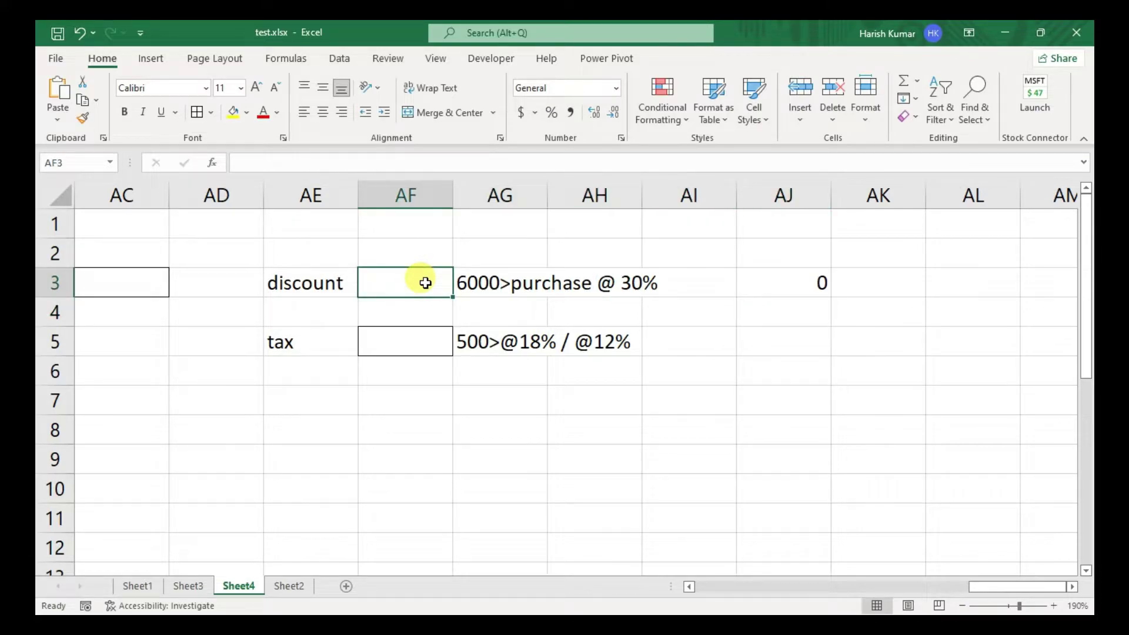
type("3500")
key("Return")
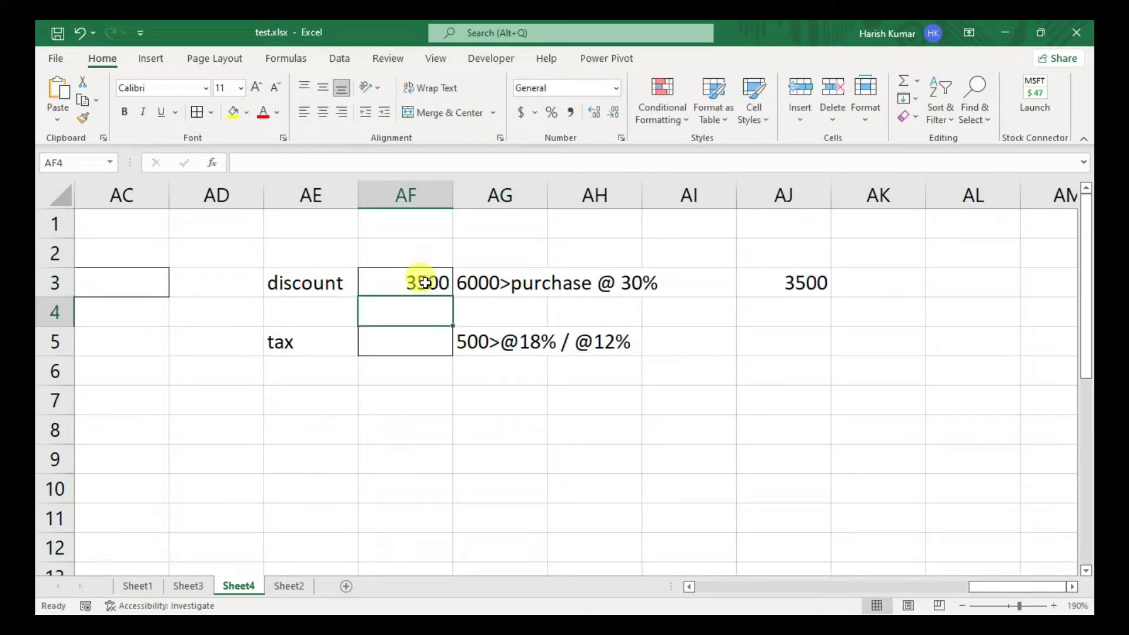
key("Up")
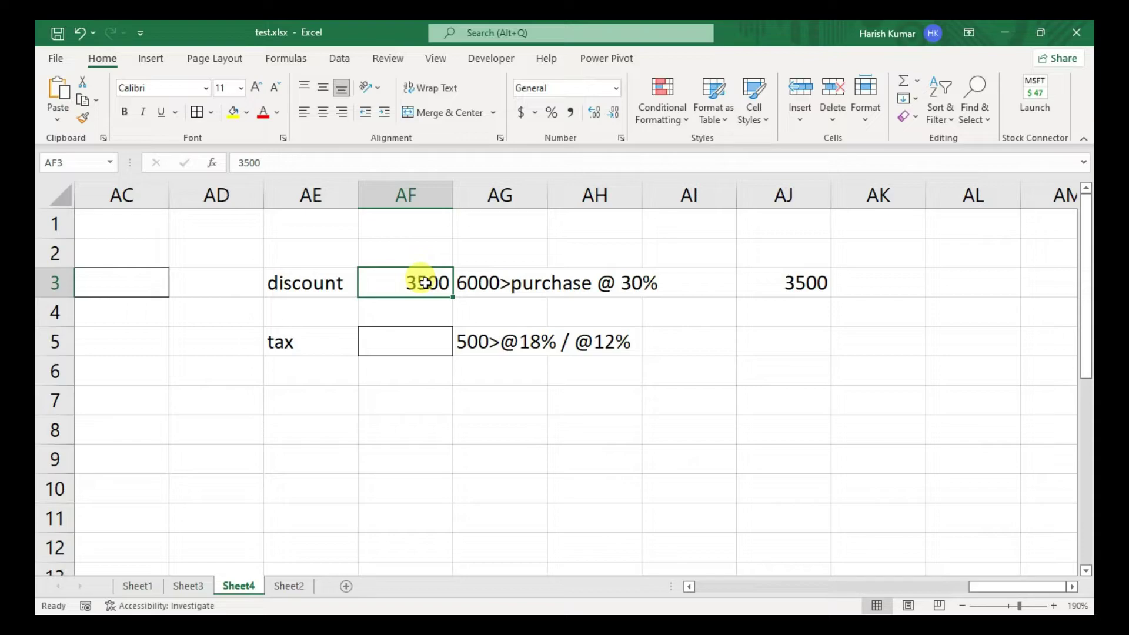
type("7500")
key("Return")
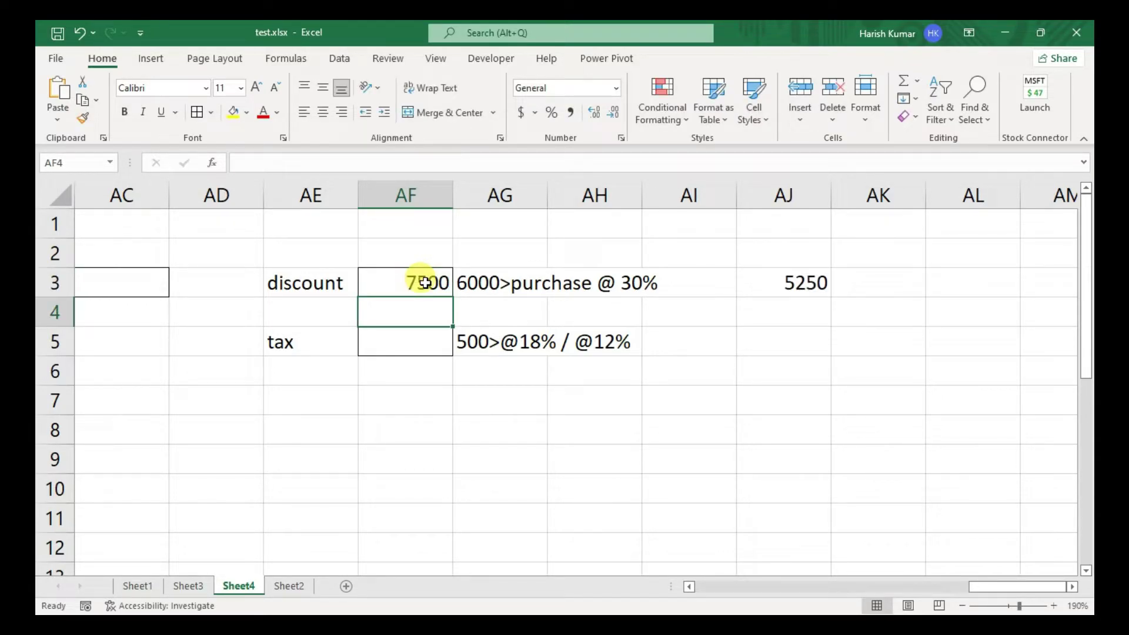
key("Up")
key("Right")
key("Right")
key("Right")
key("Right")
key("Right")
key("Left")
key("alt")
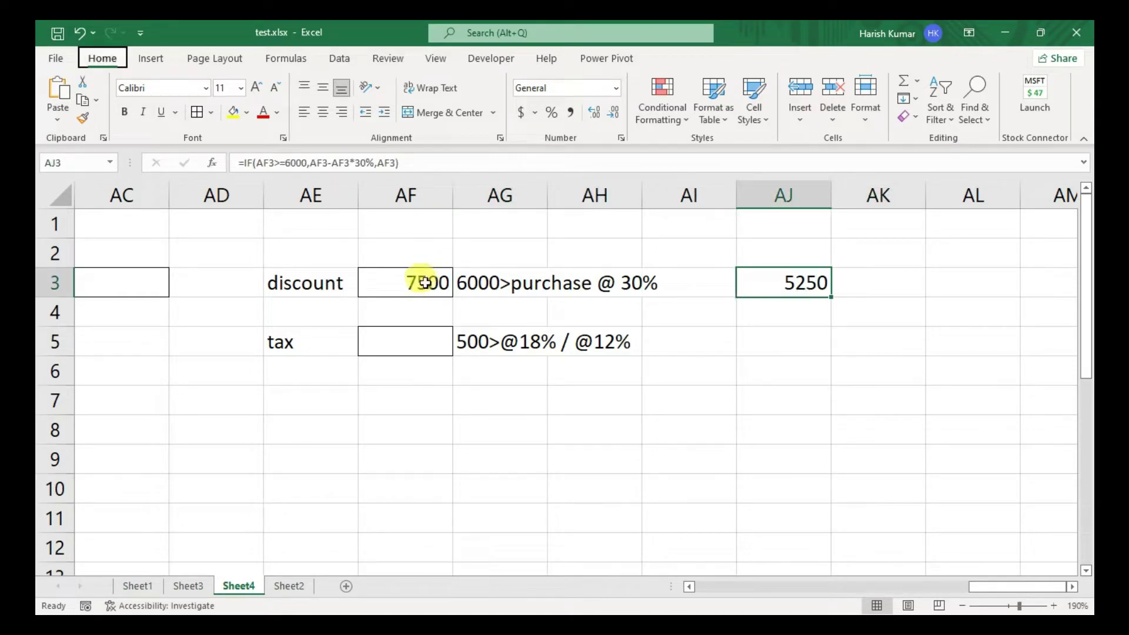
key("Right")
key("Left")
- Append &" Rupees Only/-" to the AJ3 discount formula
key("F2")
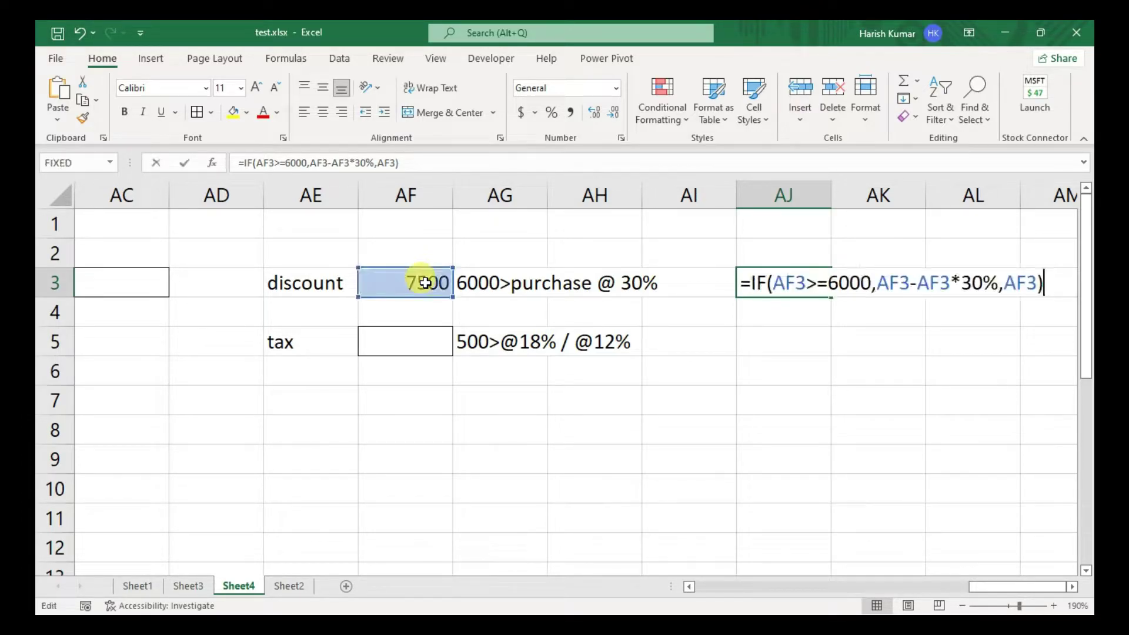
type("&")
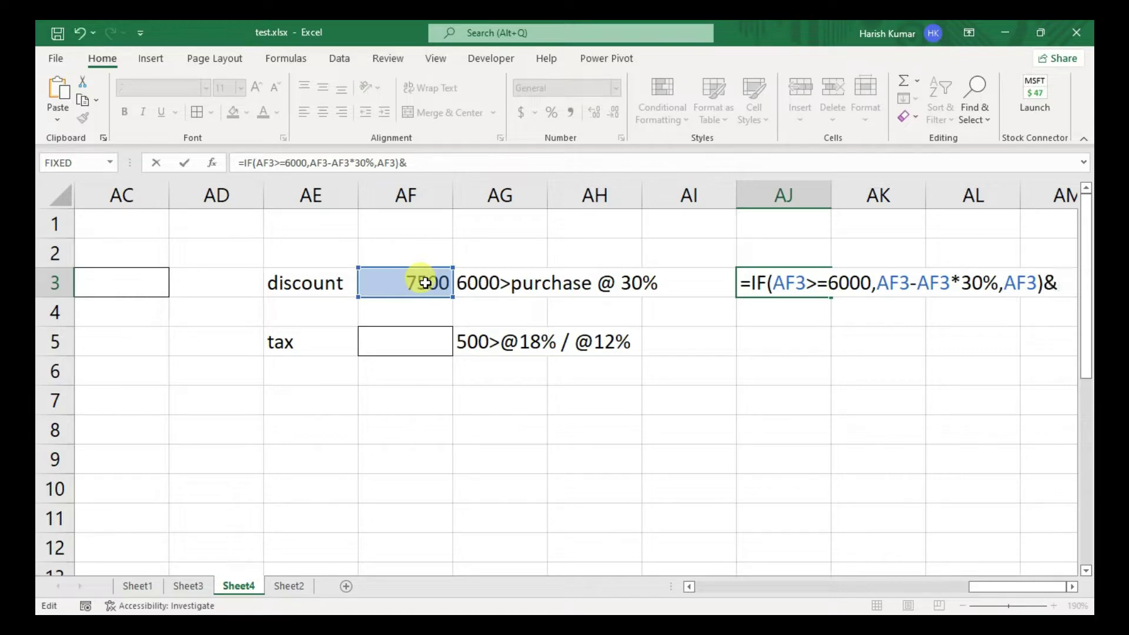
type("\" Ru[[")
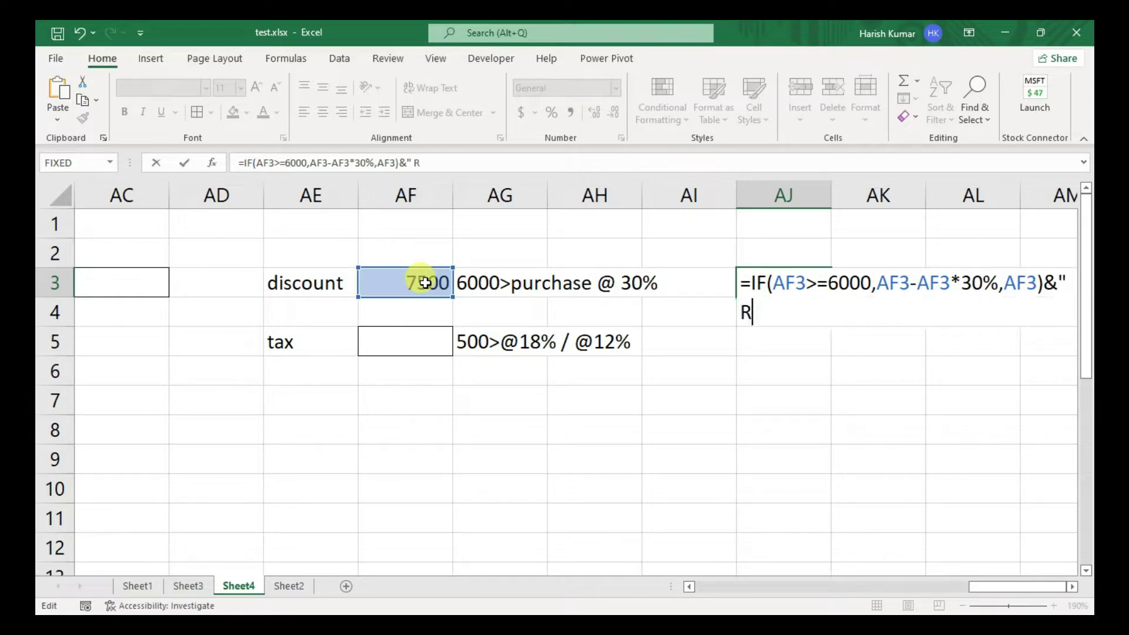
key("BackSpace")
key("BackSpace")
type("pp")
key("BackSpace")
type("ees ")
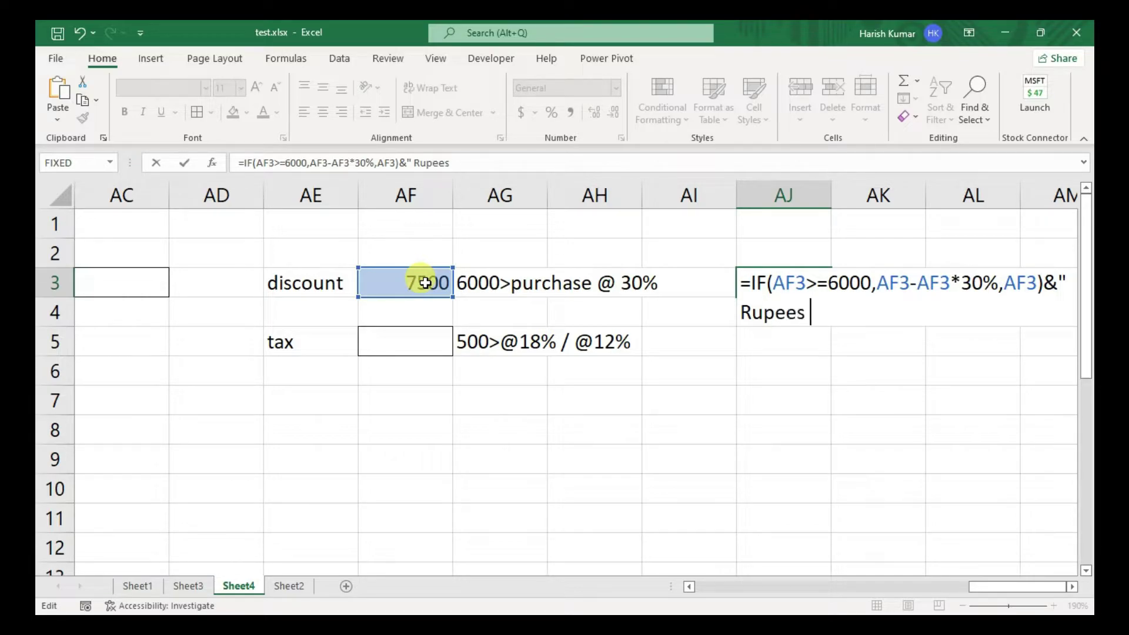
type("Only/-")
key("Return")
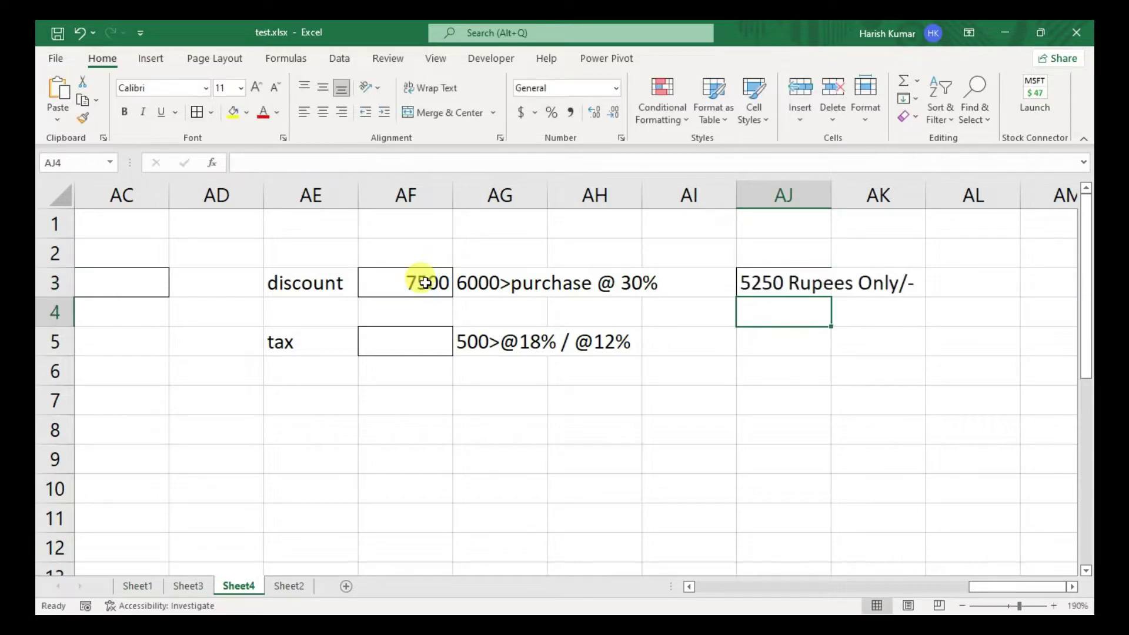
- Test with purchases of 2500 and then 8500 in AF3, showing 5950 Rupees Only/-
key("Up")
key("Left")
key("Left")
key("Left")
key("Left")
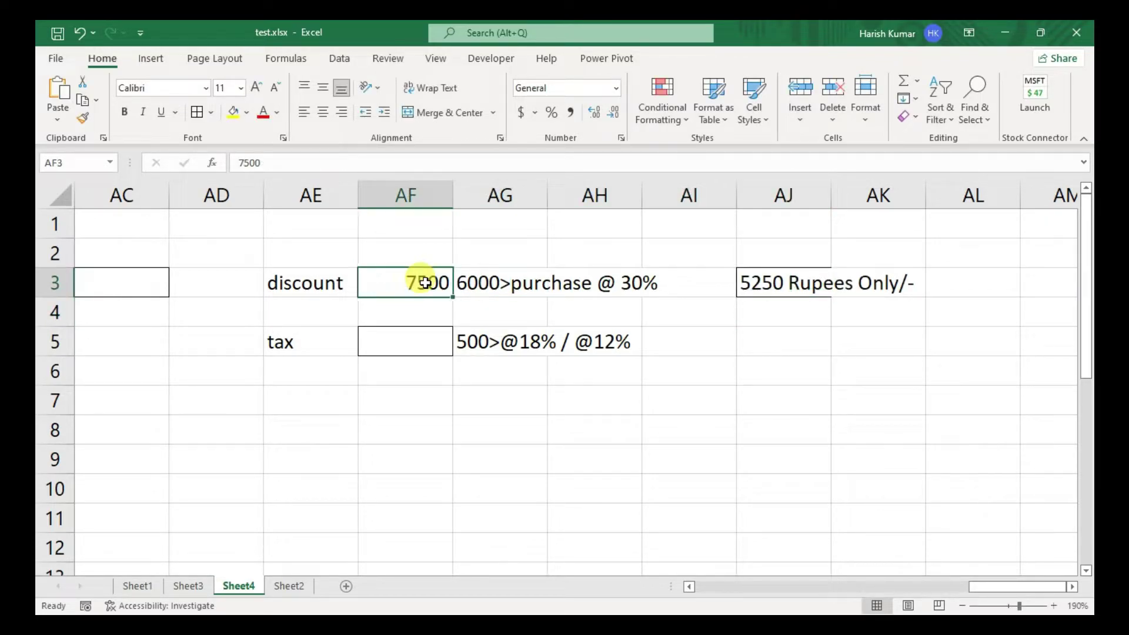
type("2500")
key("Return")
key("Up")
type("8500")
key("Return")
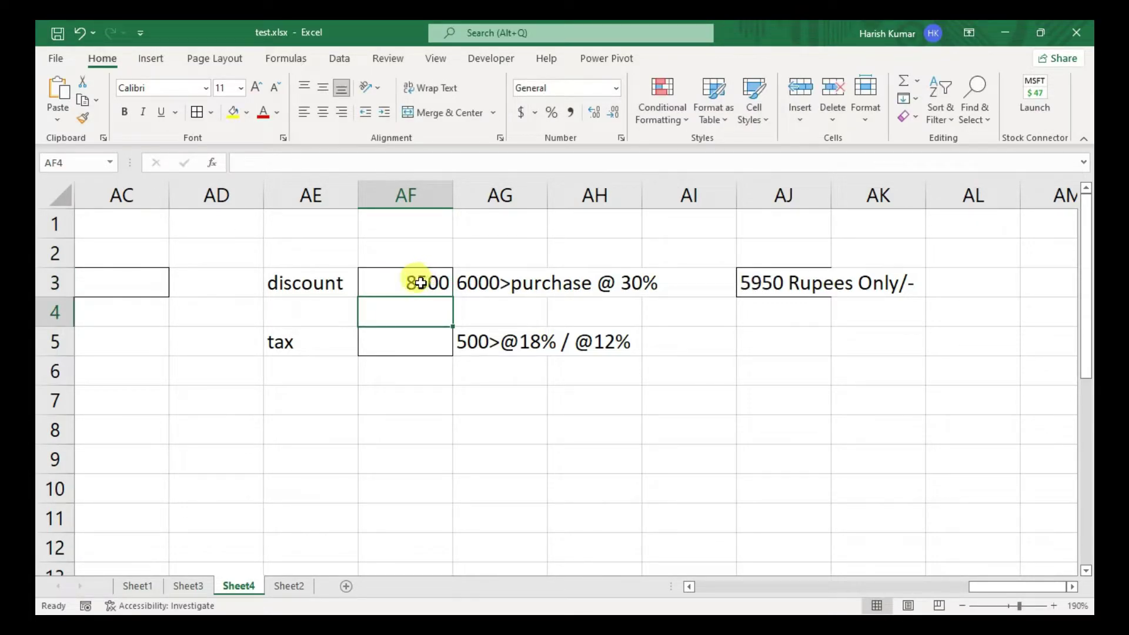
left_click(769, 337)
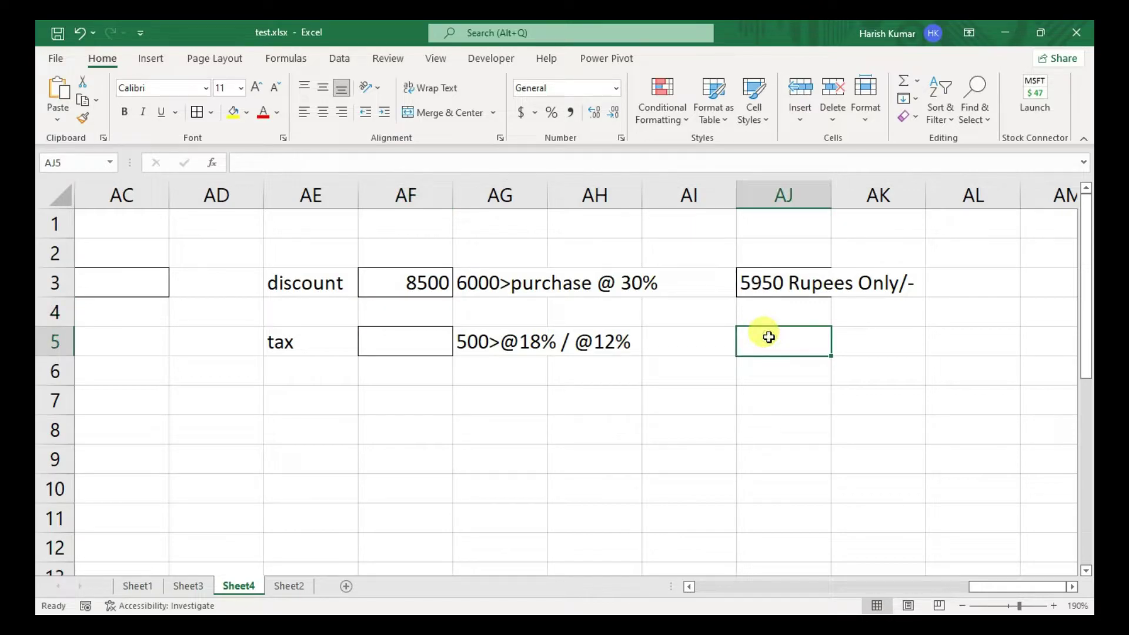
- Enter =IF(AF5>=500,AF5+AF5*18%,AF5+AF5*12%) in AJ5 to add 18% or 12% tax
key("alt+h")
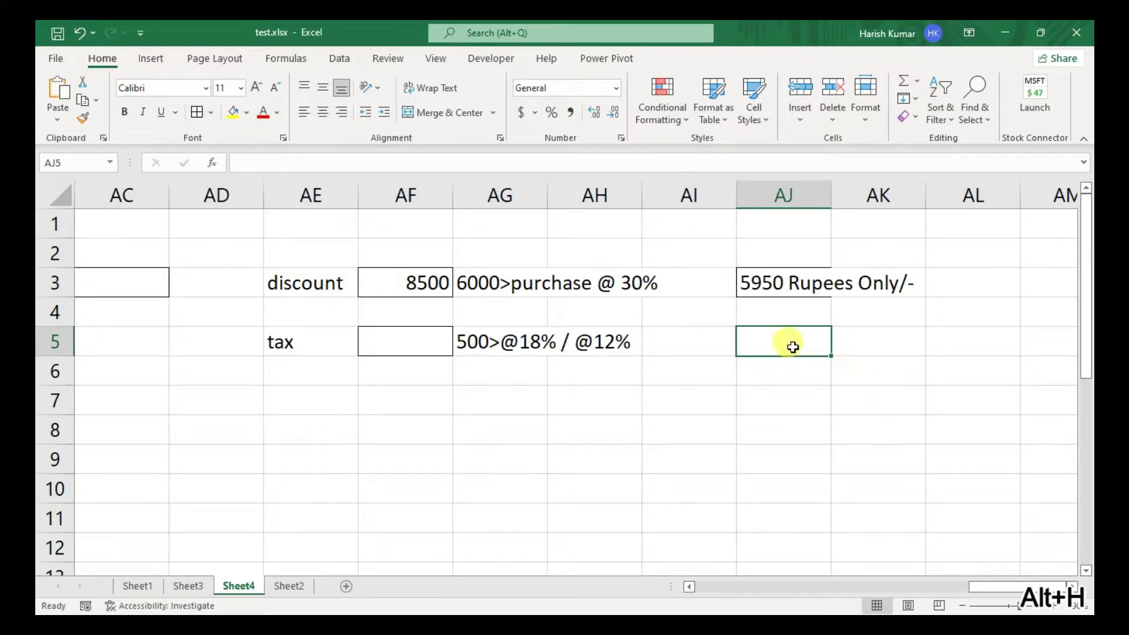
type("=if")
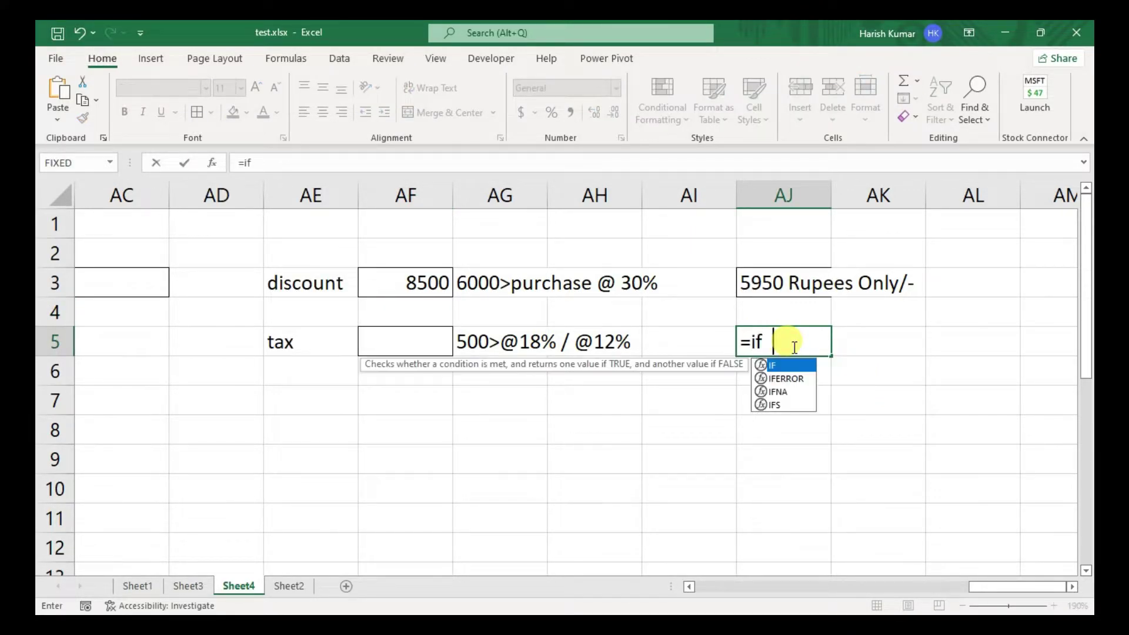
key("Tab")
key("Left")
key("Left")
key("Left")
key("Left")
type(">")
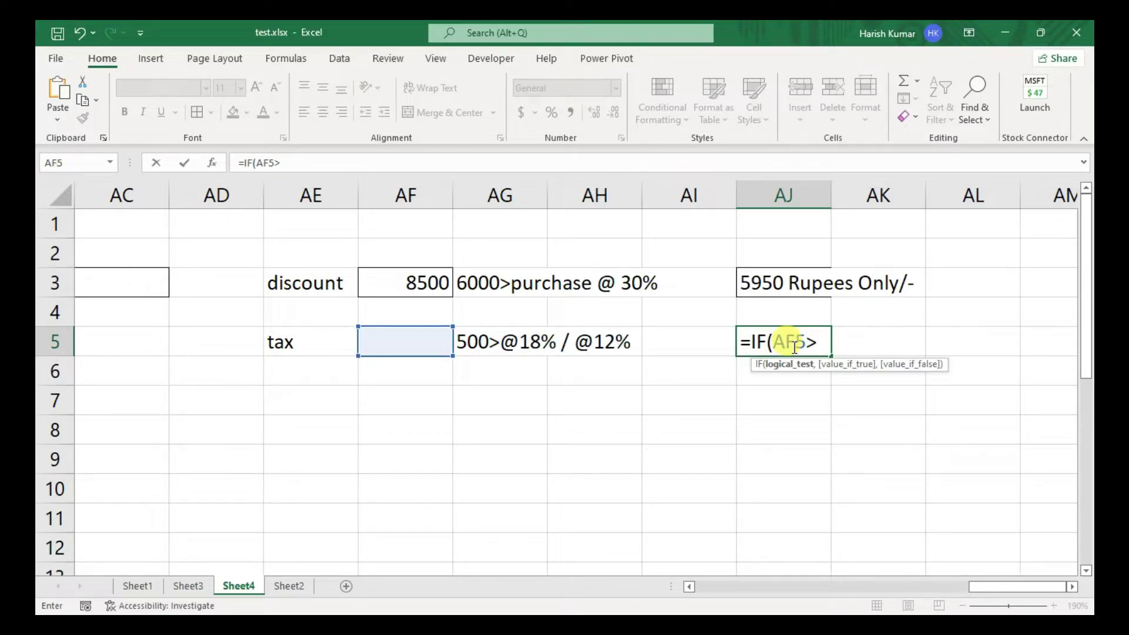
type("=500,")
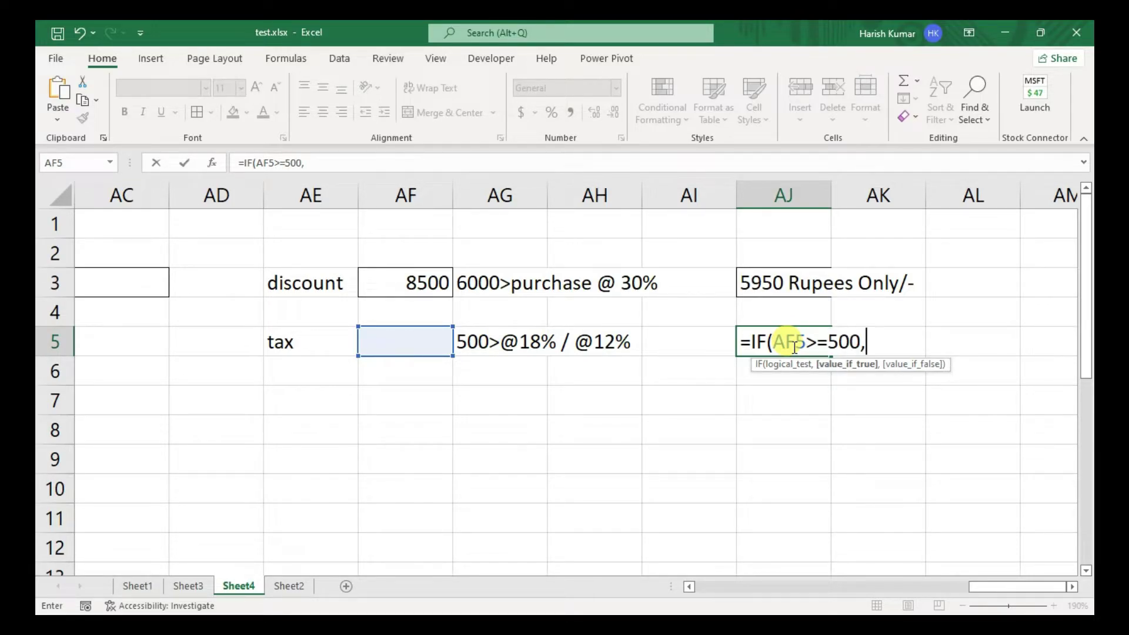
key("Left")
key("Left")
key("Left")
key("Left")
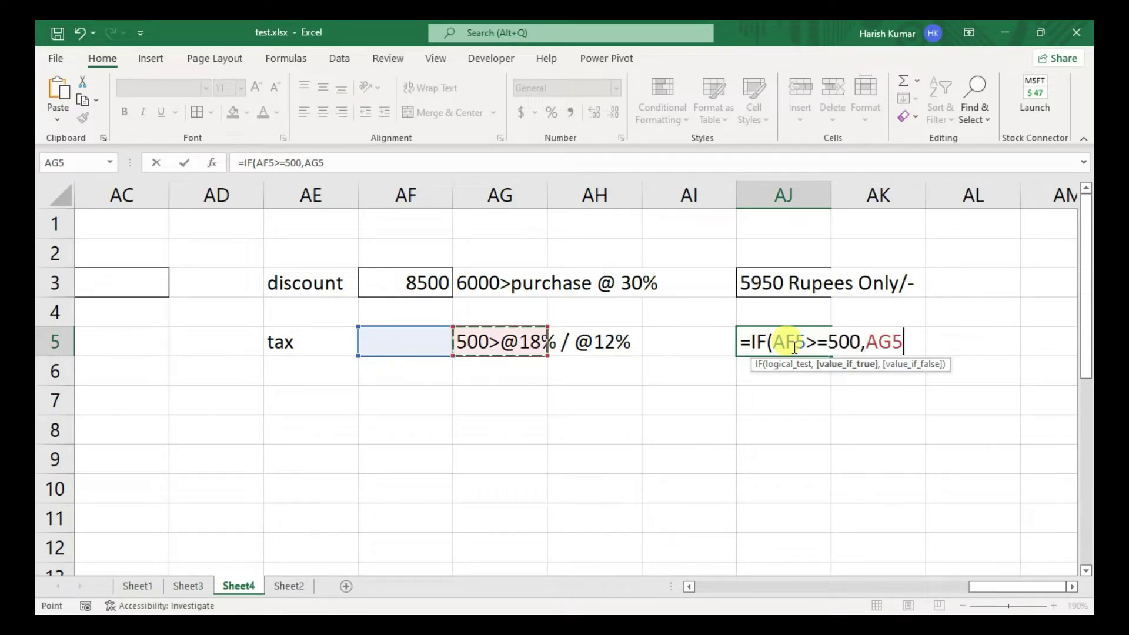
type("+")
key("Left")
key("Left")
key("Left")
key("Left")
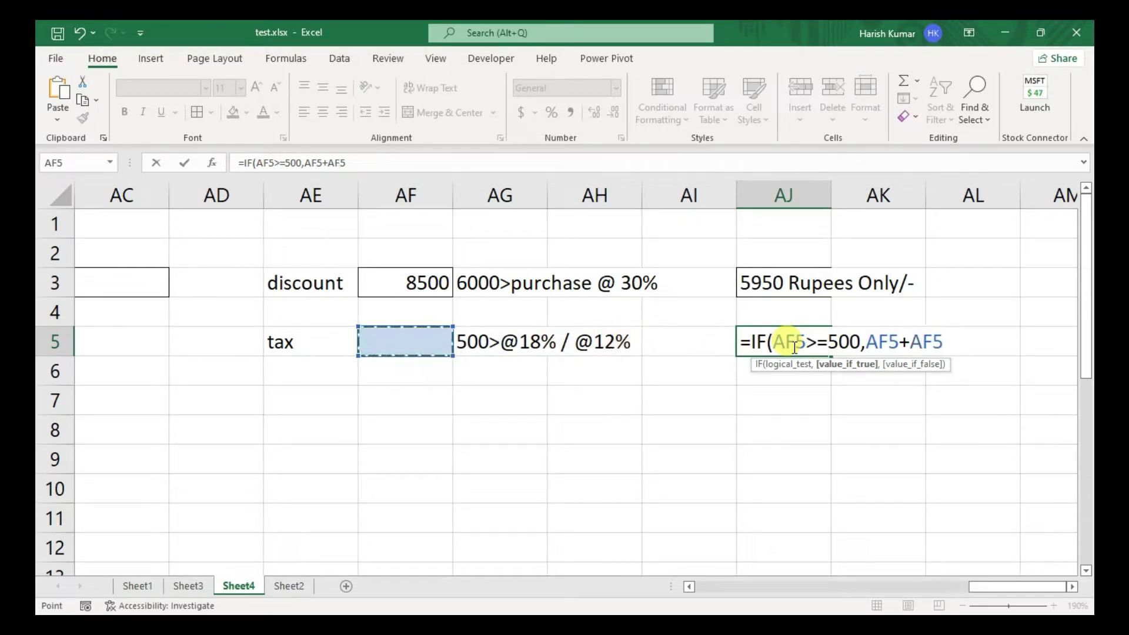
type("*18%,")
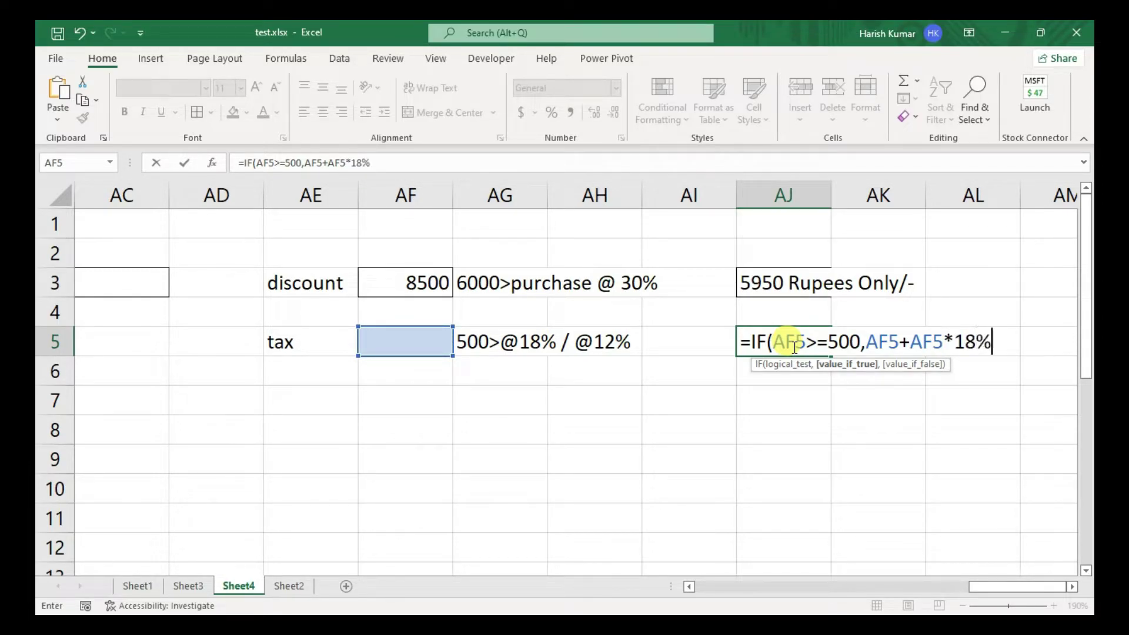
key("Left")
key("Left")
key("Left")
key("Left")
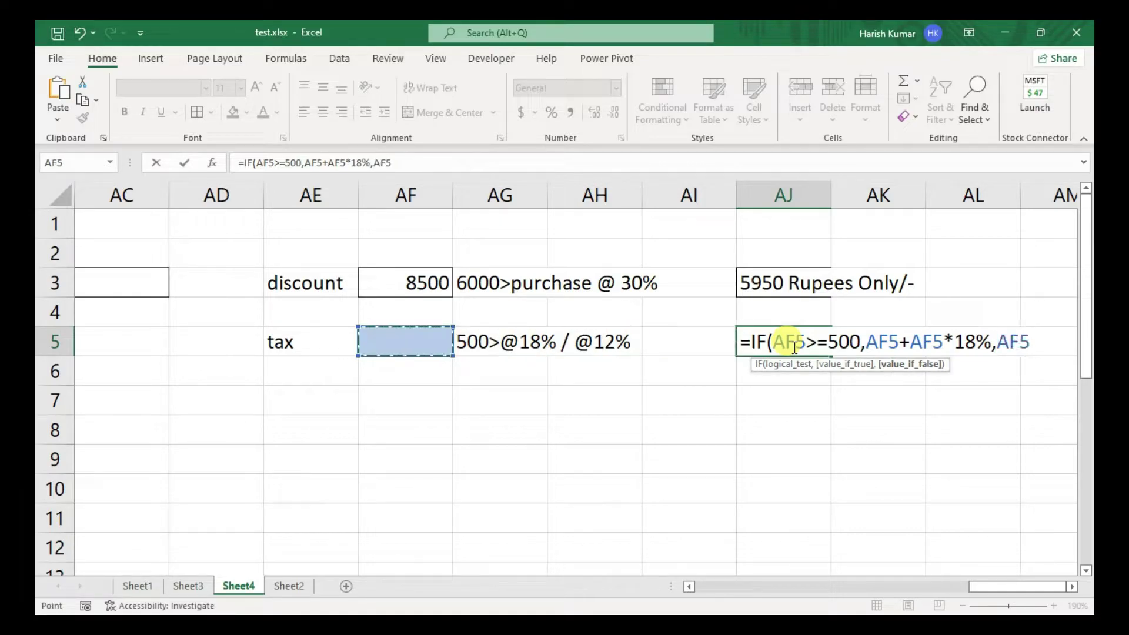
type("+")
key("Left")
key("Left")
key("Left")
key("Left")
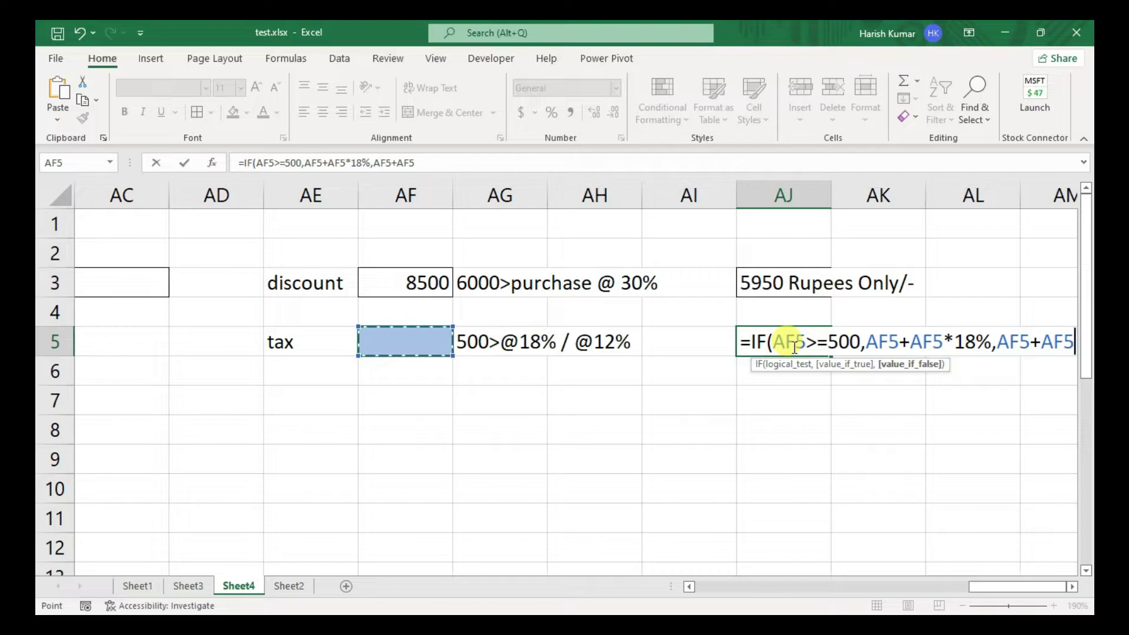
type("*12%)")
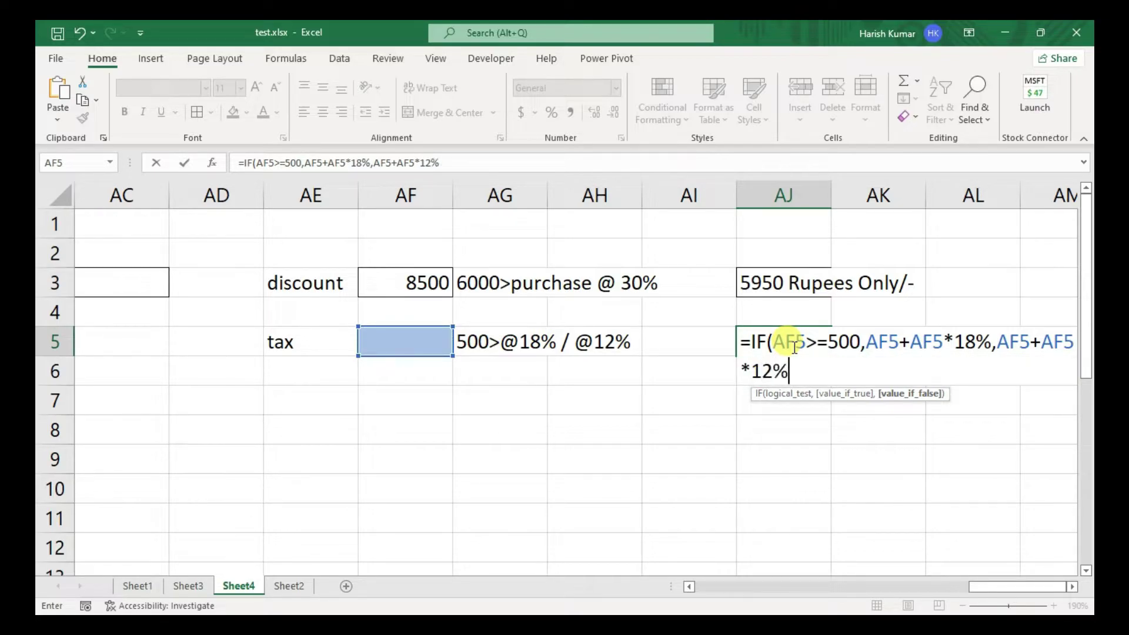
key("Return")
- Test the formula by entering 150, then 570 in AF5, and confirm AJ5 shows 672.6
key("Up")
key("Left")
key("Left")
key("Left")
key("Left")
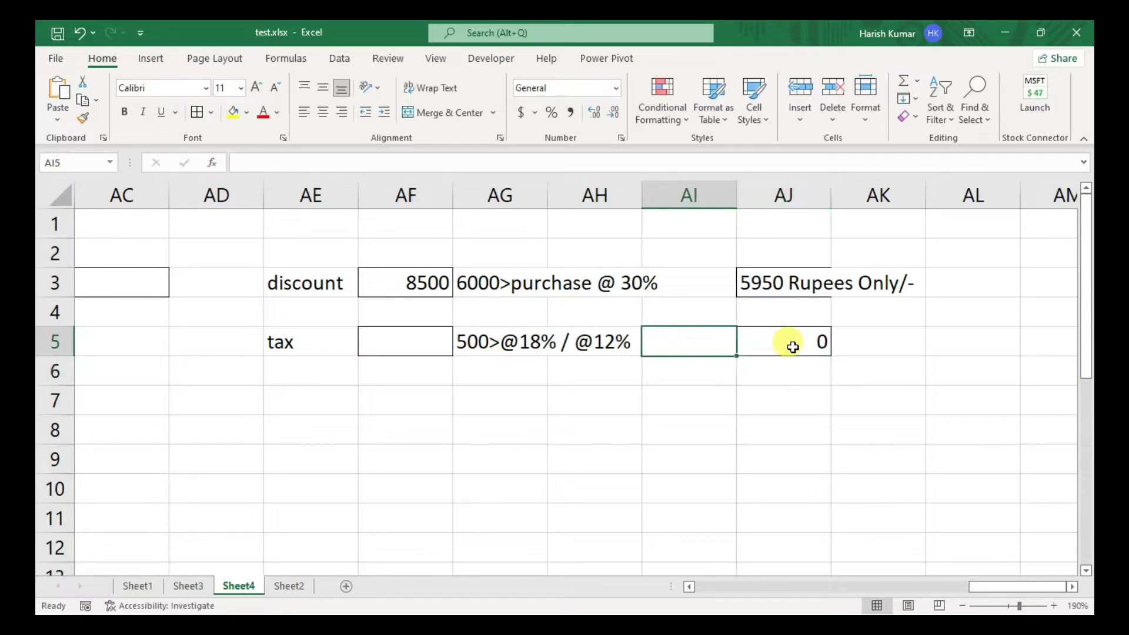
type("150")
key("Return")
key("Up")
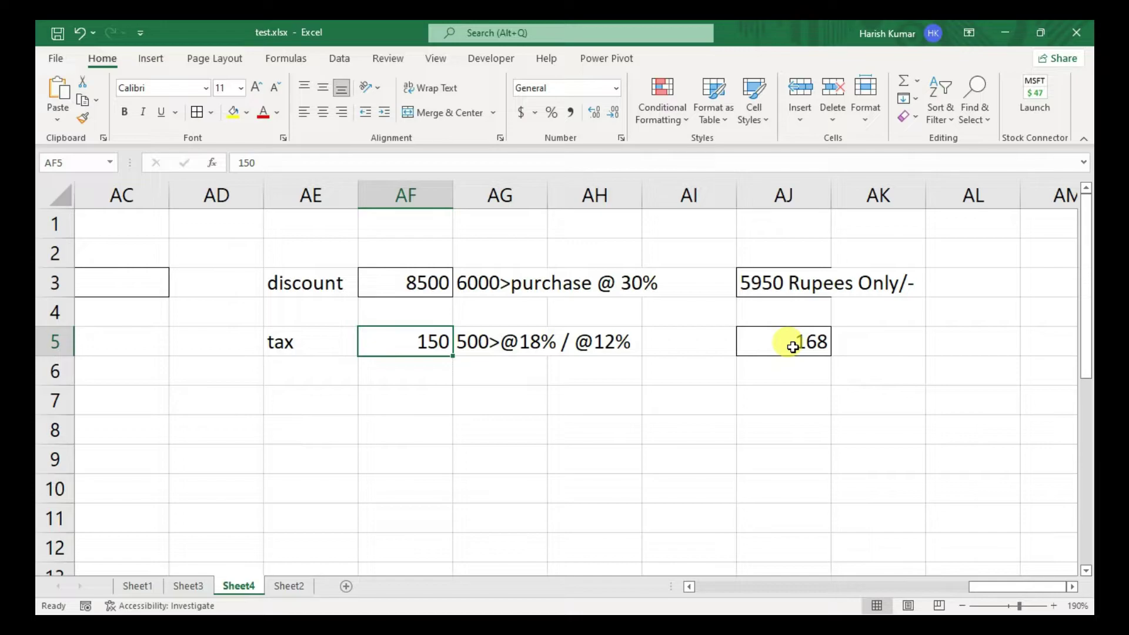
type("570")
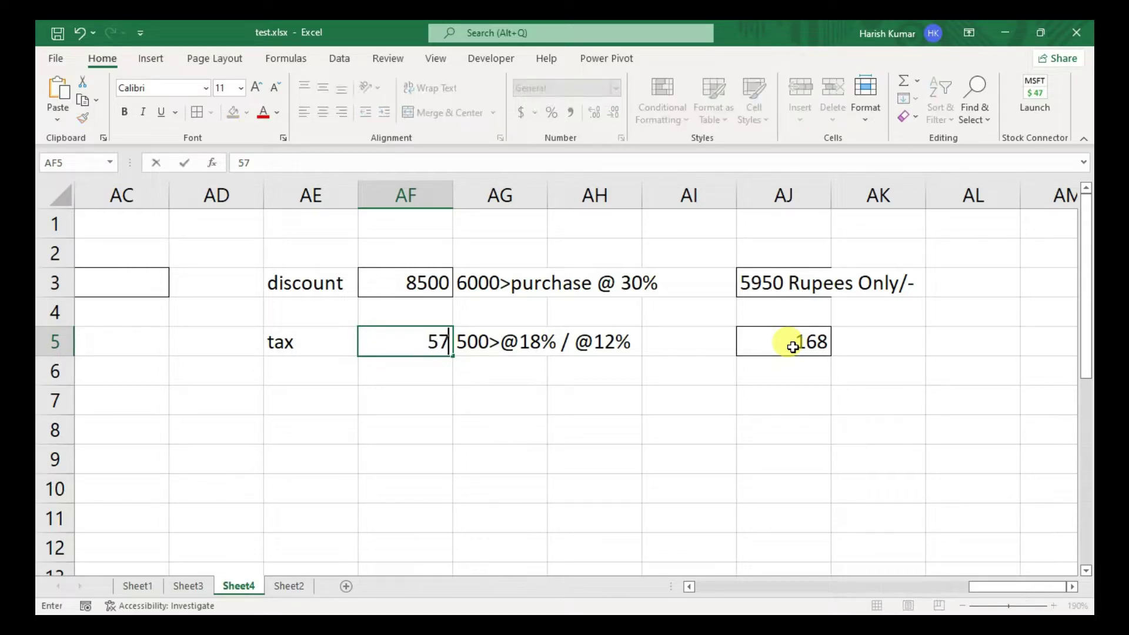
key("Return")
key("Up")
key("Right")
key("Right")
key("Right")
key("Right")
key("Right")
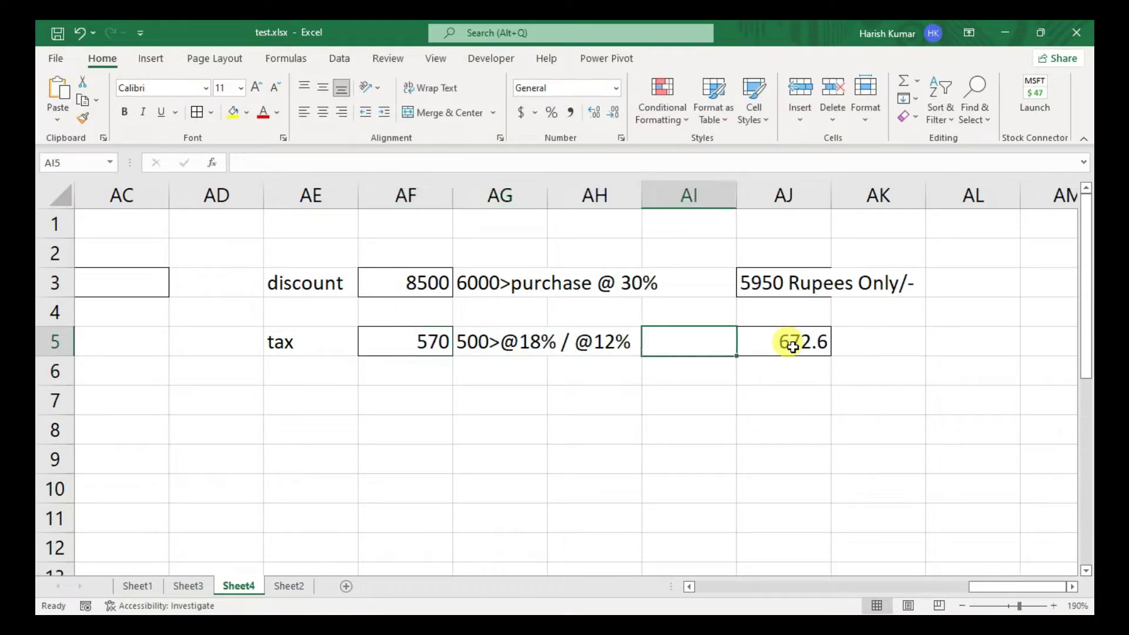
key("Left")
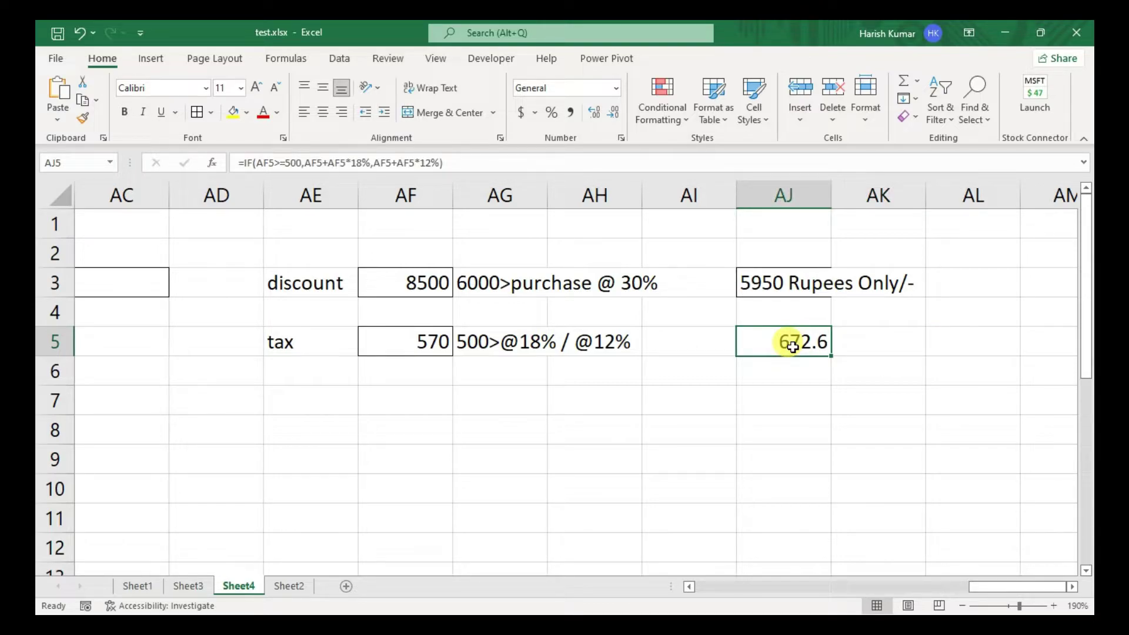
double_click(793, 347)
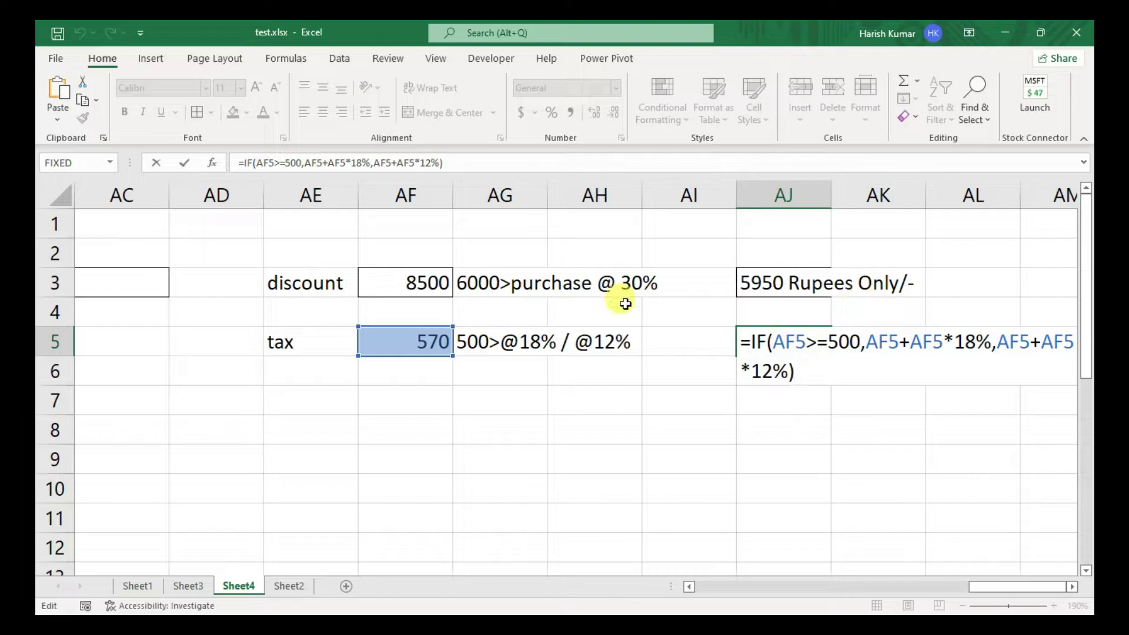
key("Return")
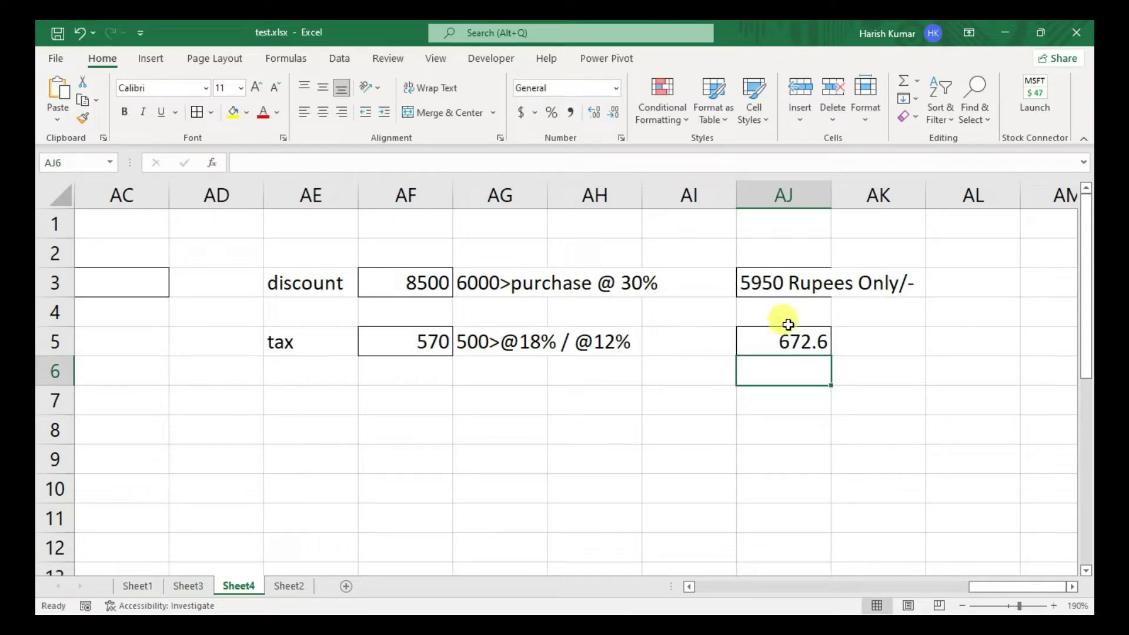
left_click(788, 323)
left_click(763, 337)
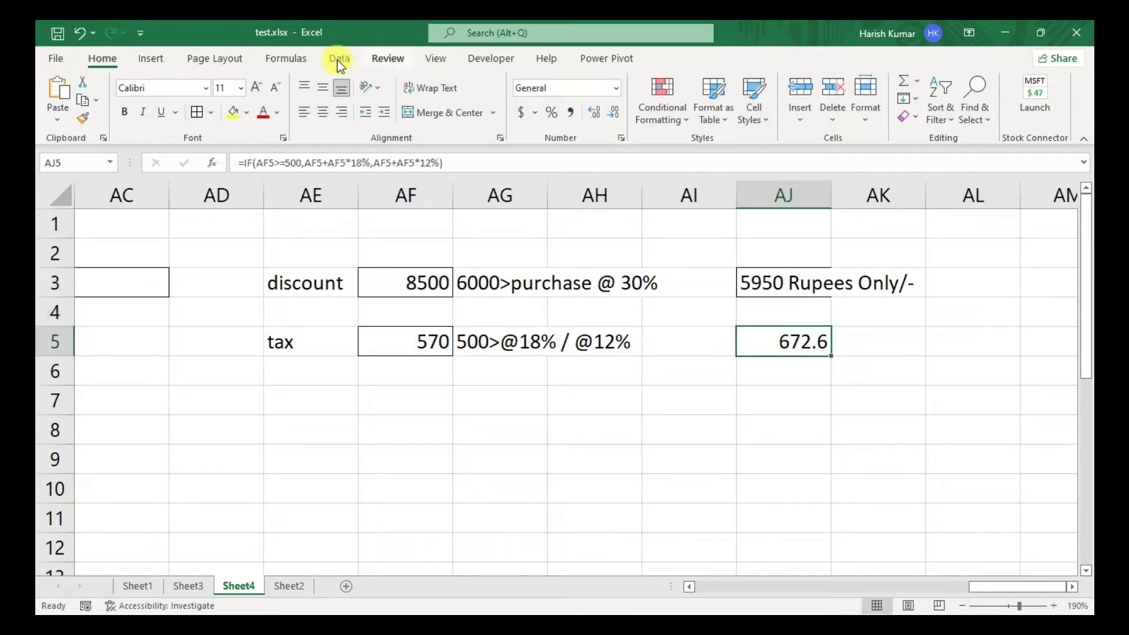
left_click(290, 56)
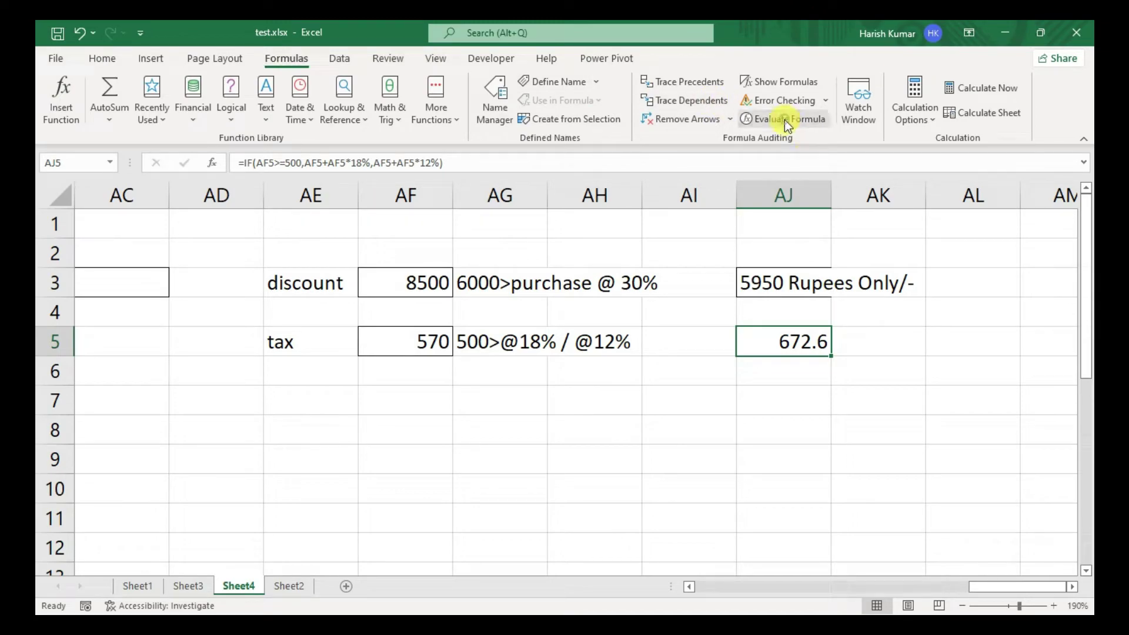
left_click(784, 118)
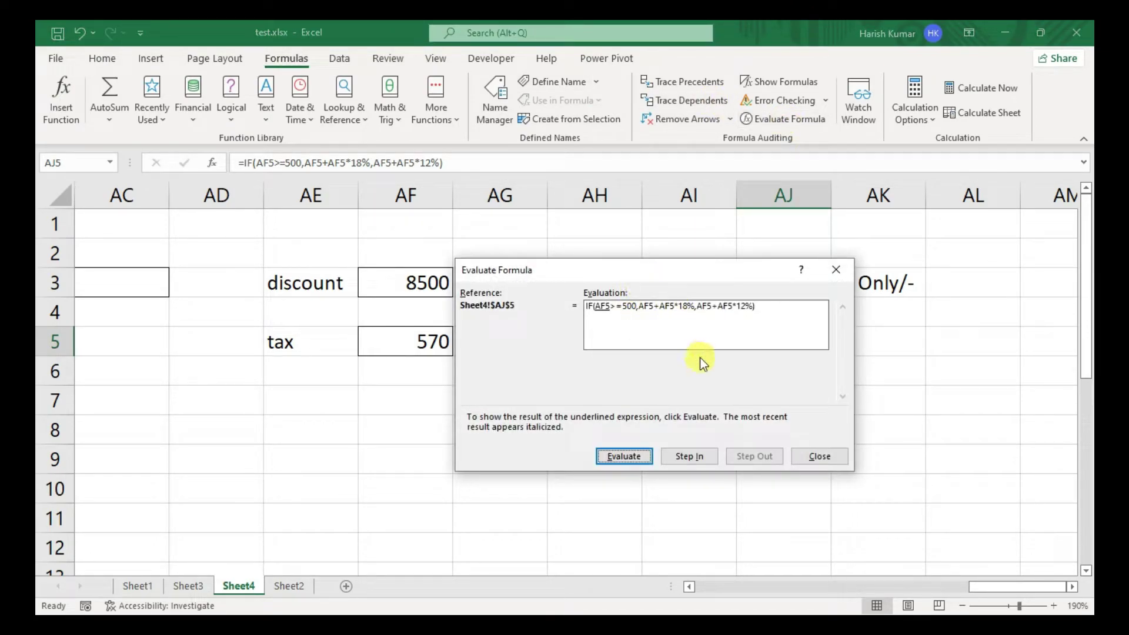
left_click_drag(697, 270, 782, 371)
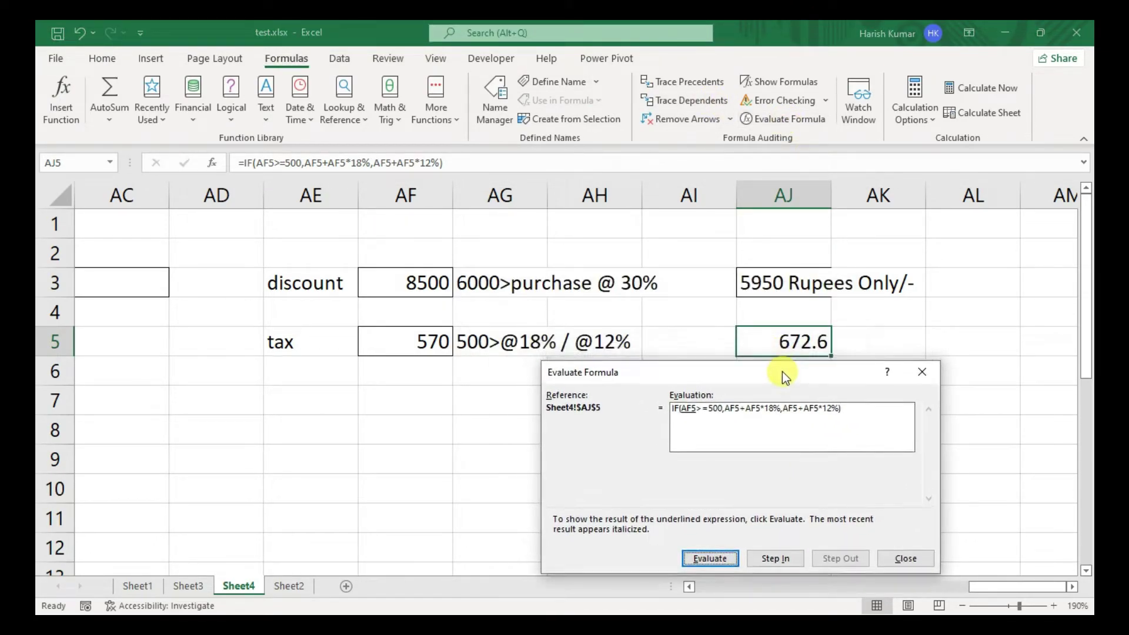
left_click(716, 555)
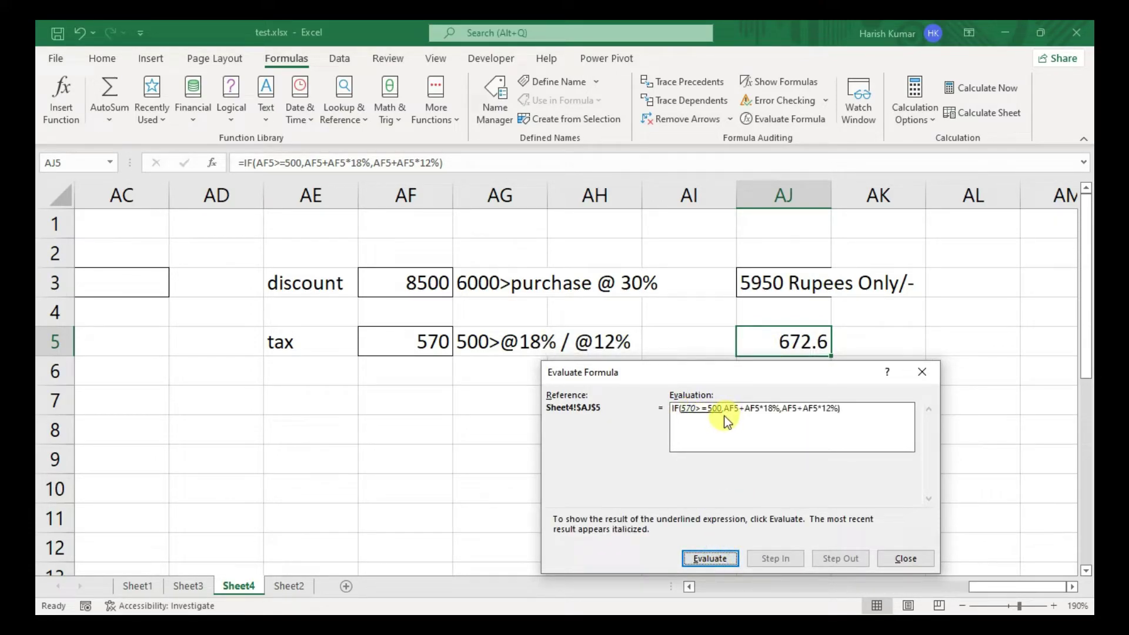
left_click(704, 562)
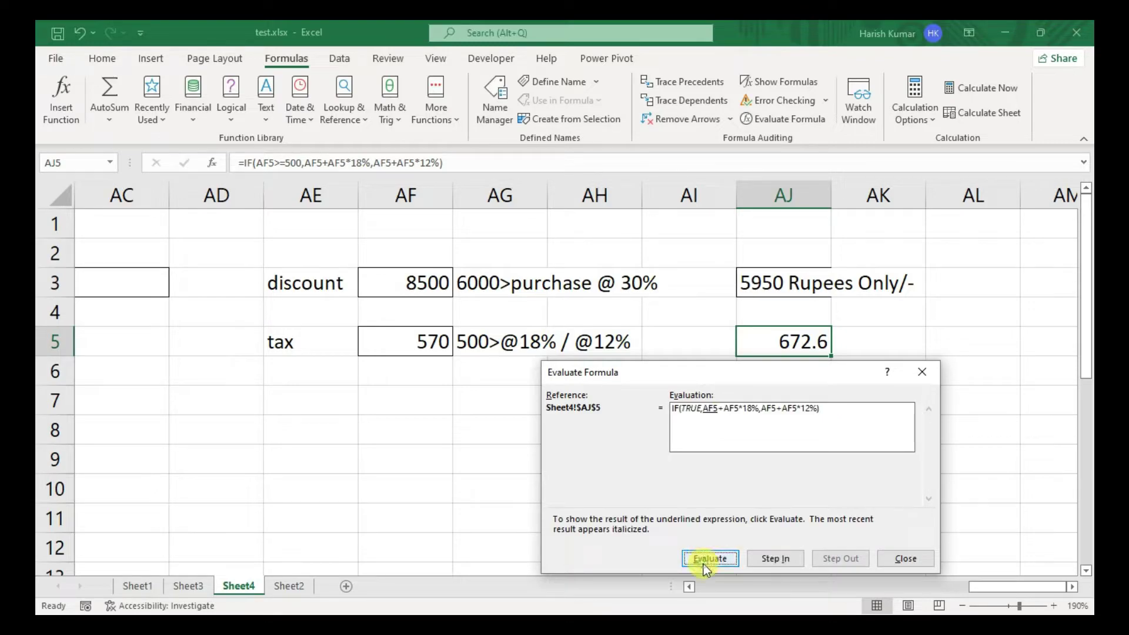
left_click(709, 557)
left_click(709, 557)
left_click(724, 559)
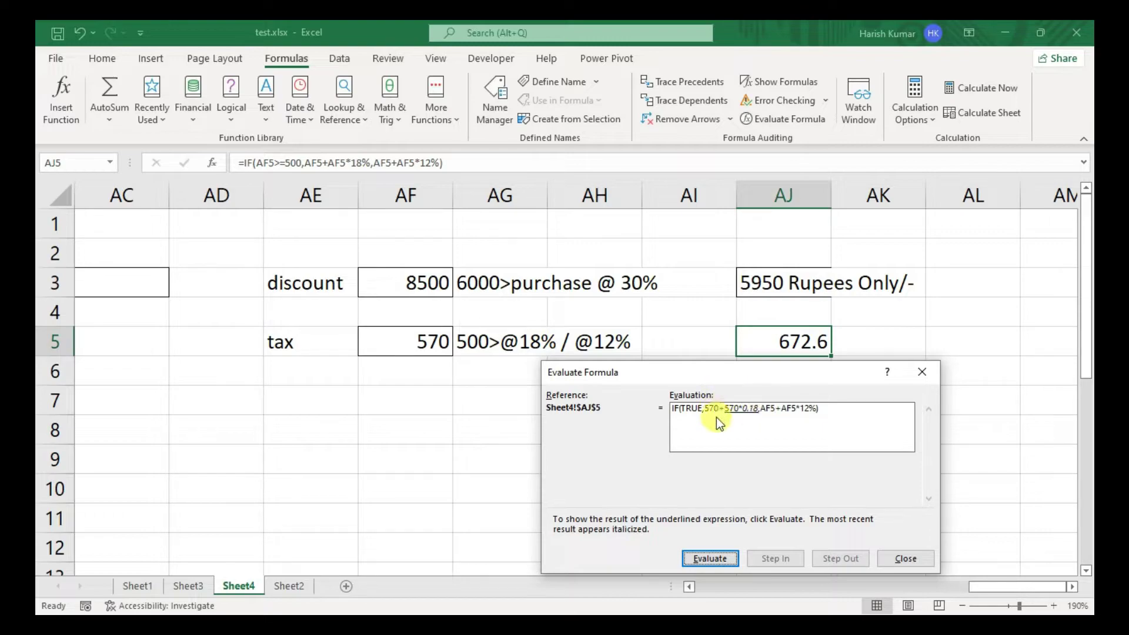
left_click(716, 559)
left_click(712, 558)
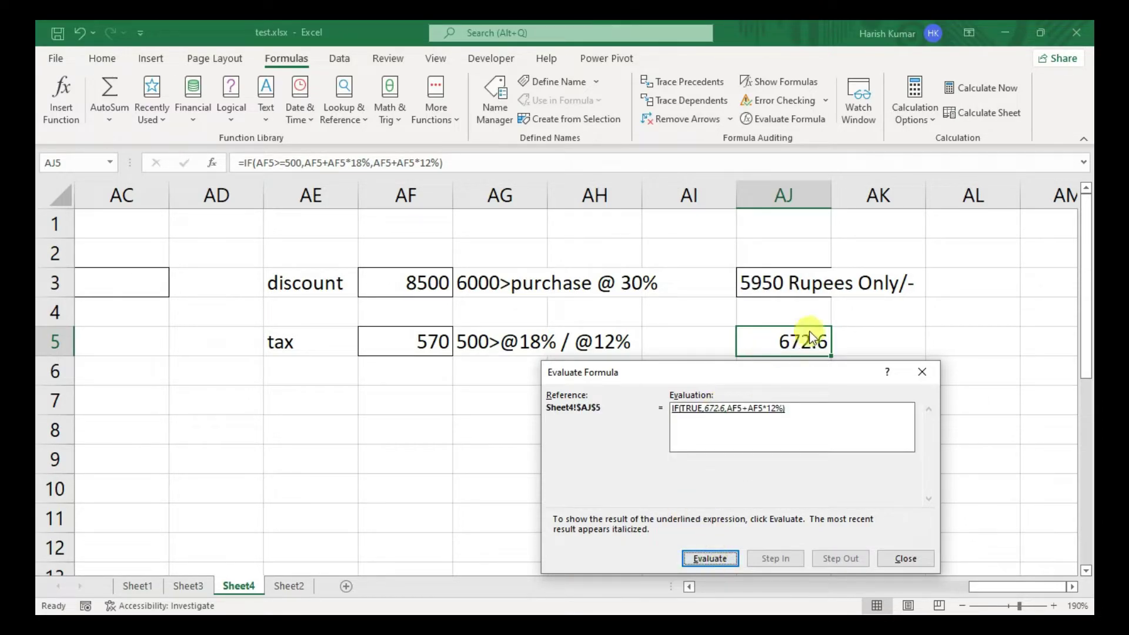
left_click(709, 558)
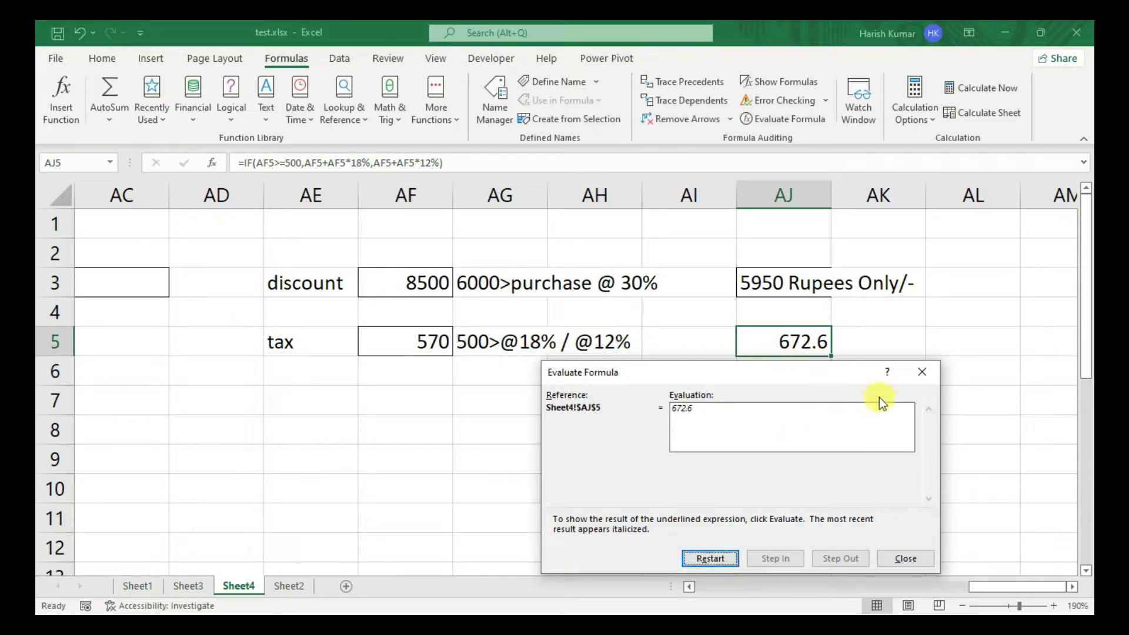
left_click(923, 372)
left_click(321, 402)
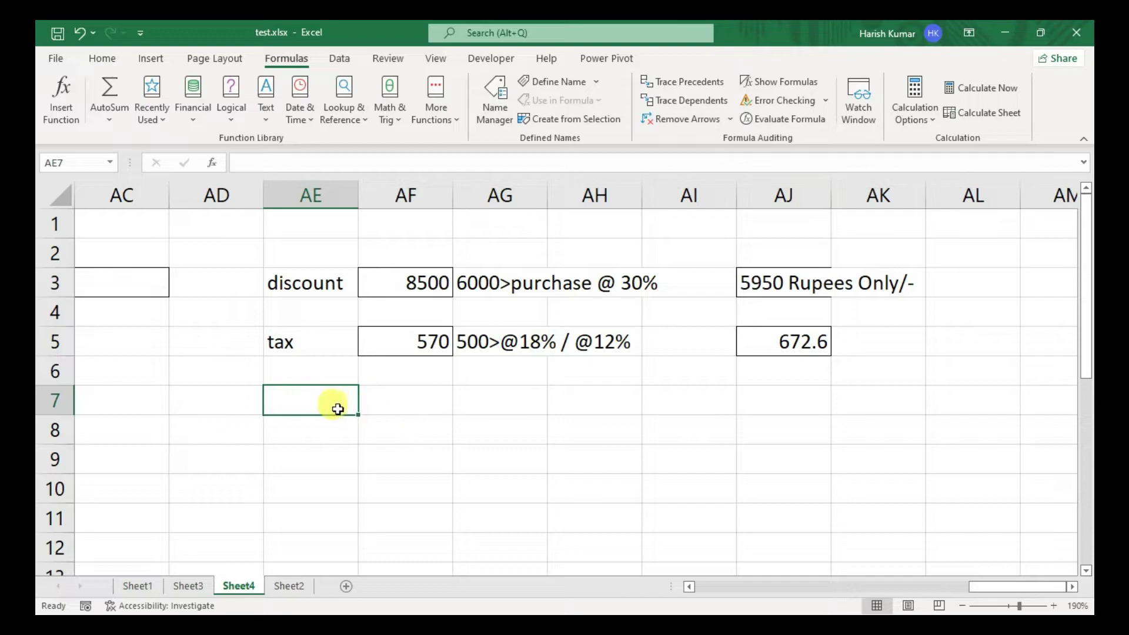
- Apply outside borders to cells AE7 and AF7 and compare them
key("alt")
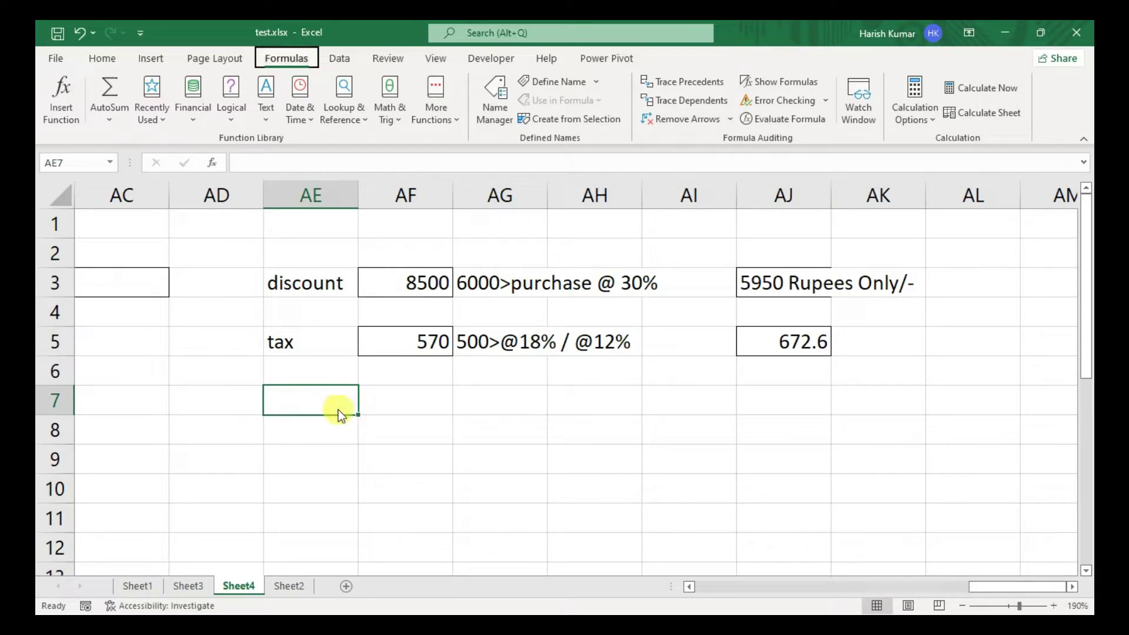
key("h")
key("b")
key("a")
key("Right")
key("alt+h")
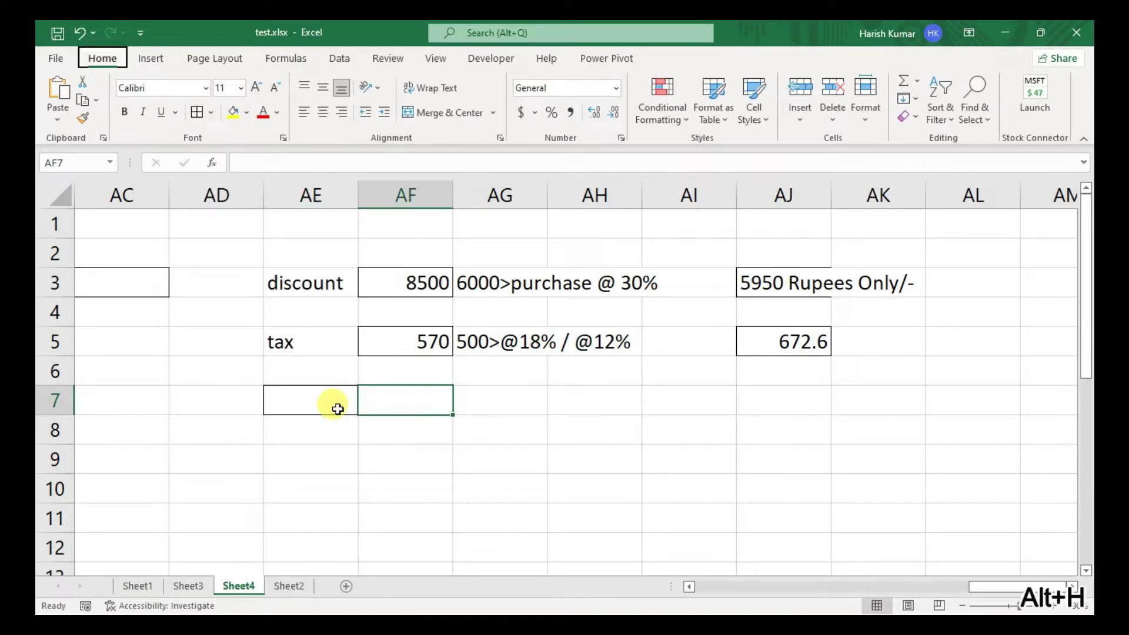
key("Right")
key("Left")
key("Left")
key("Left")
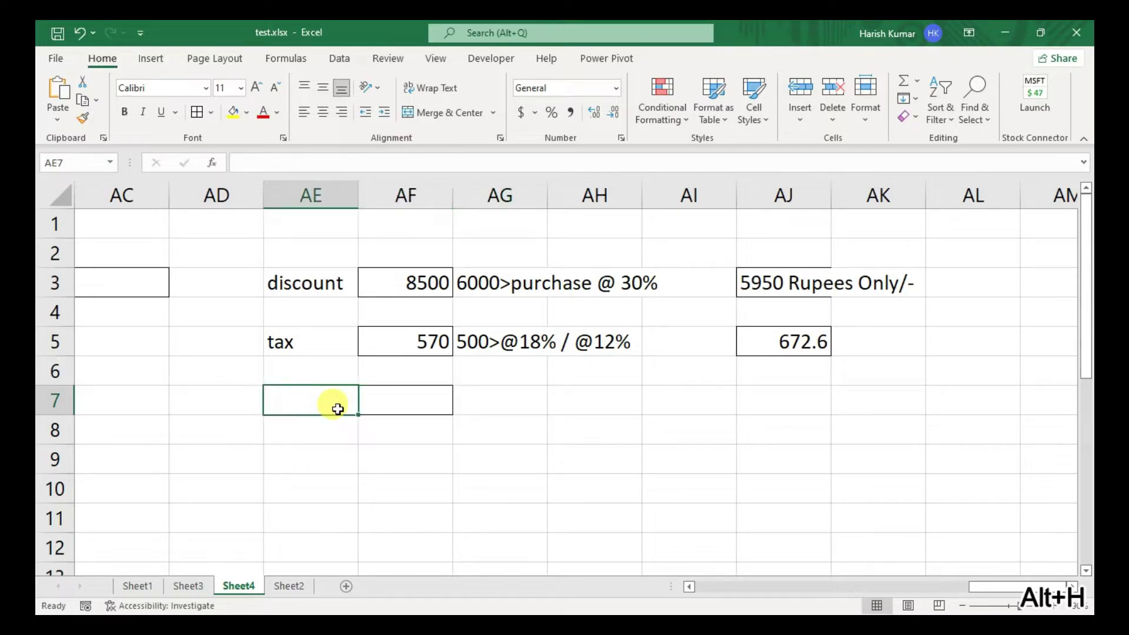
key("Right")
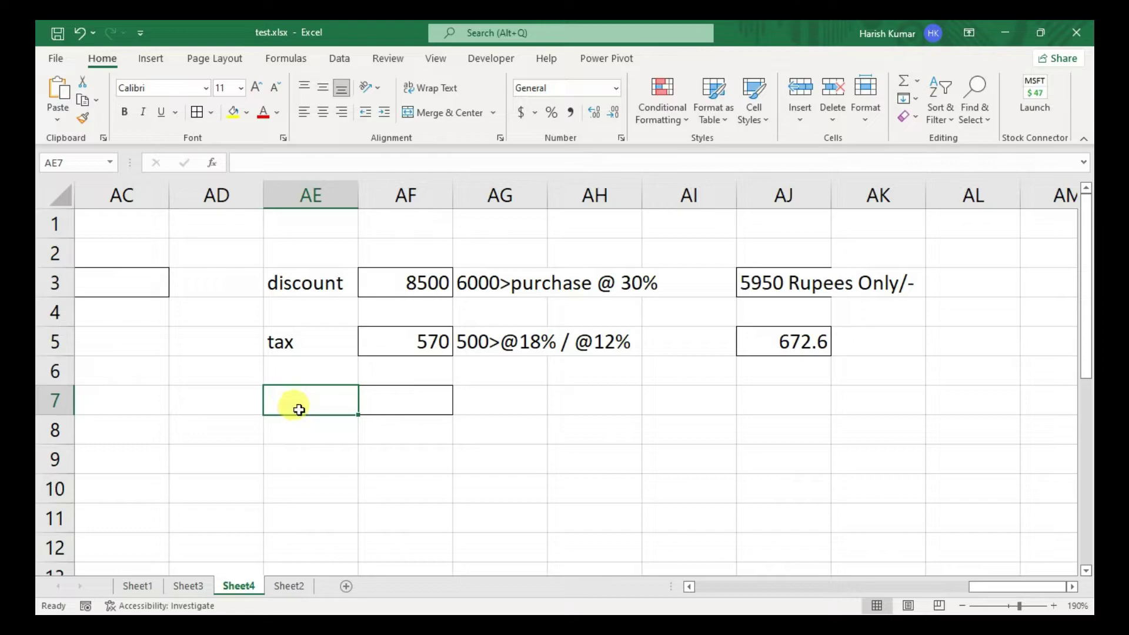
left_click(412, 407)
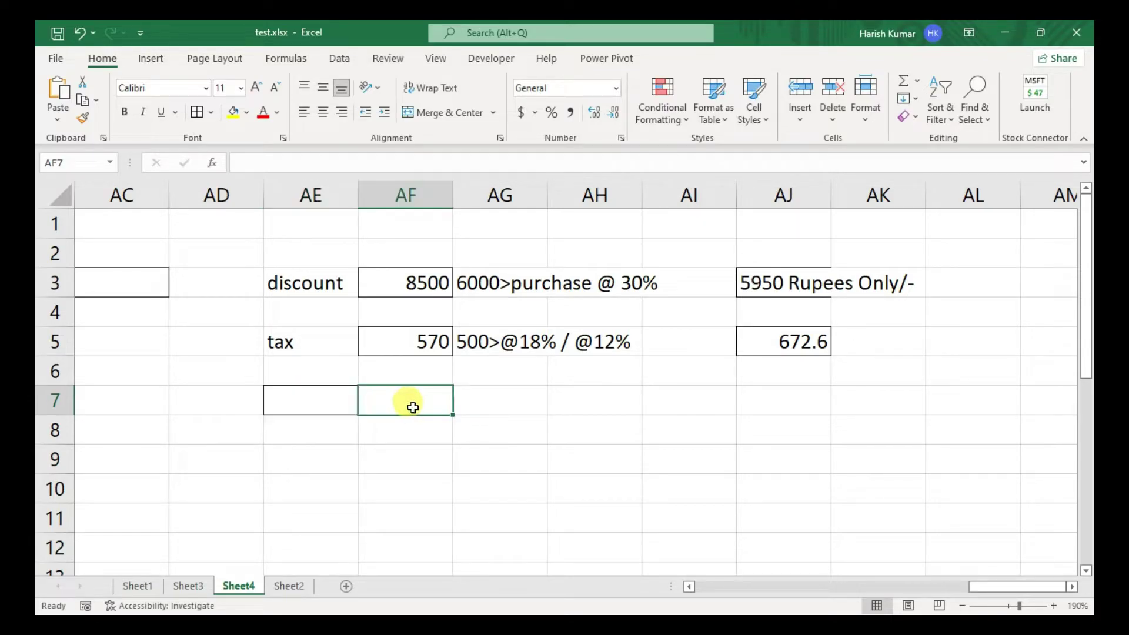
left_click(309, 412)
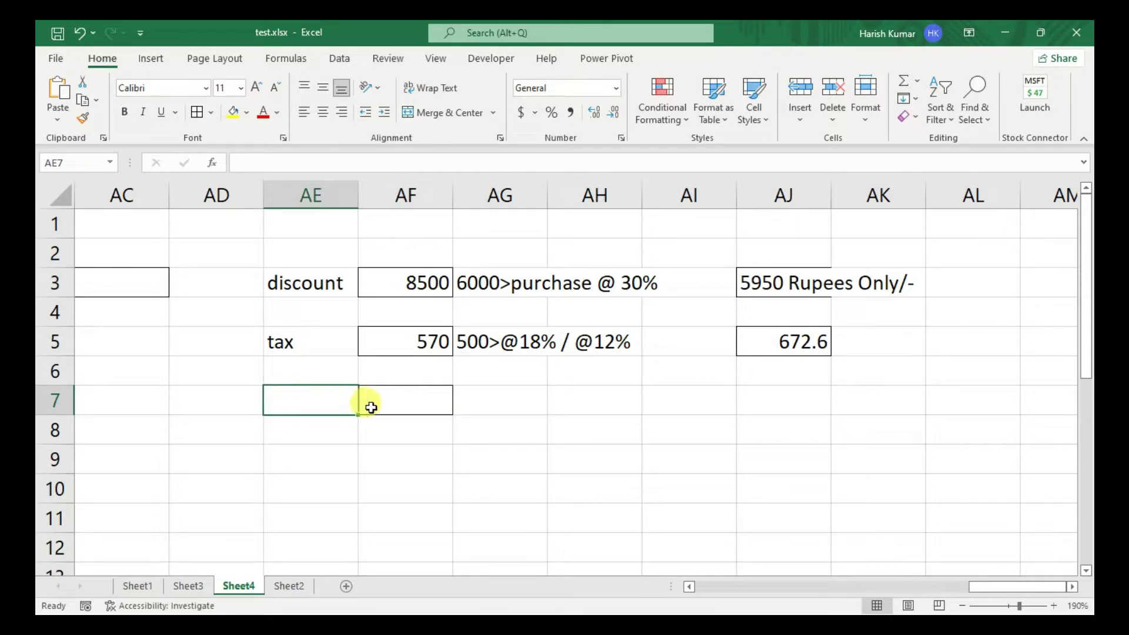
left_click(383, 408)
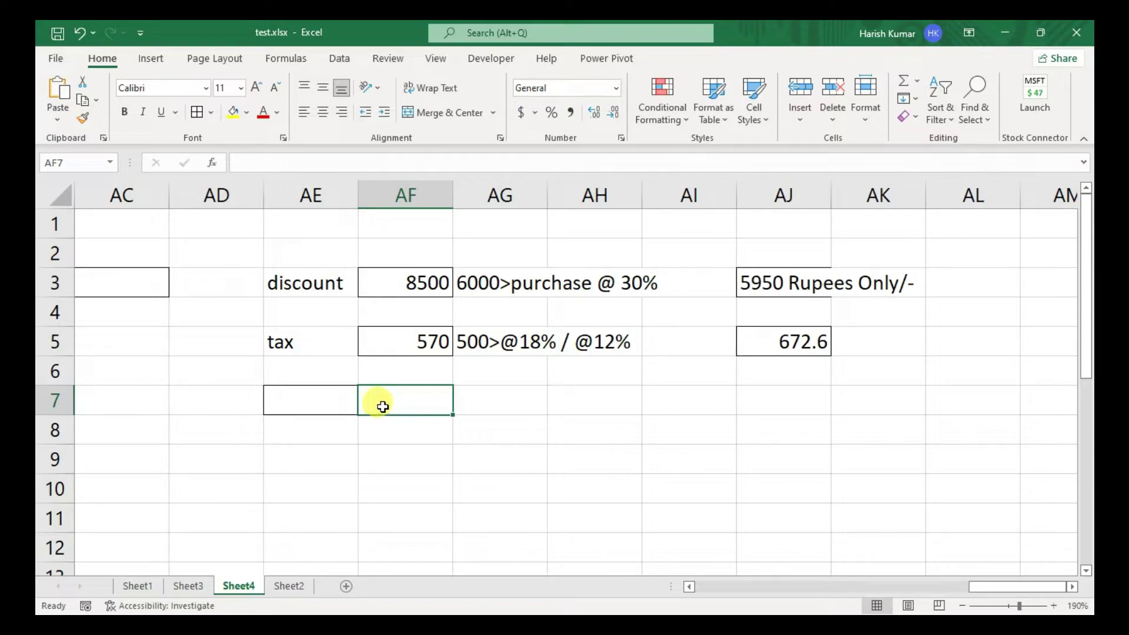
- Add an outside border to cell AH7
left_click(593, 402)
key("alt")
key("h")
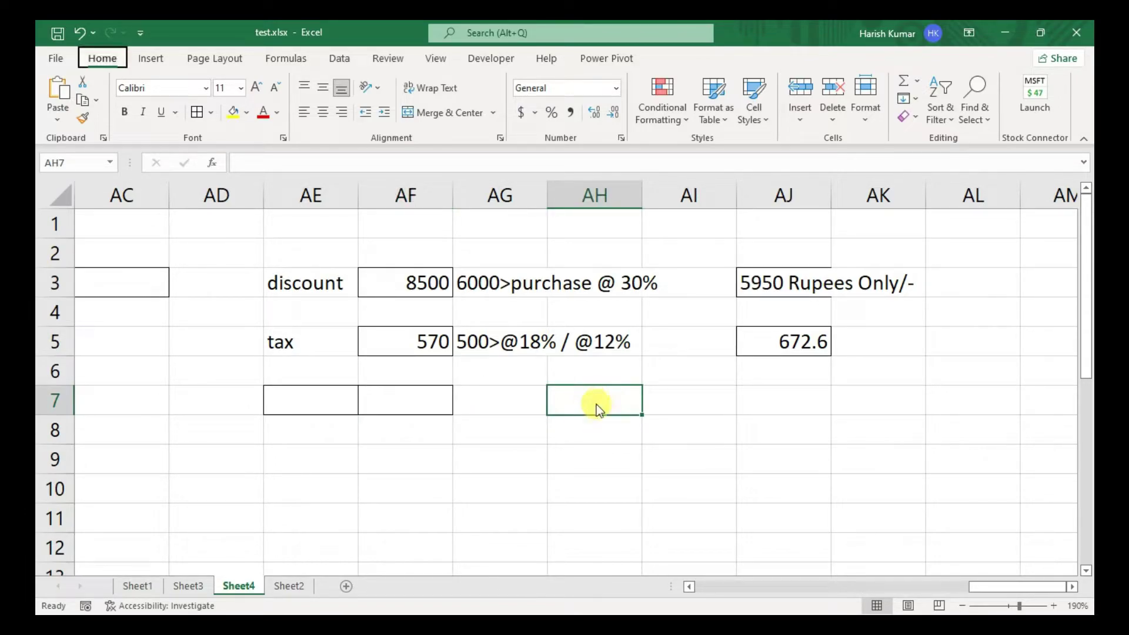
key("b")
key("a")
left_click(563, 439)
- Start an IF formula in AH7 with results "Driving" and "Non Driving"
left_click(608, 397)
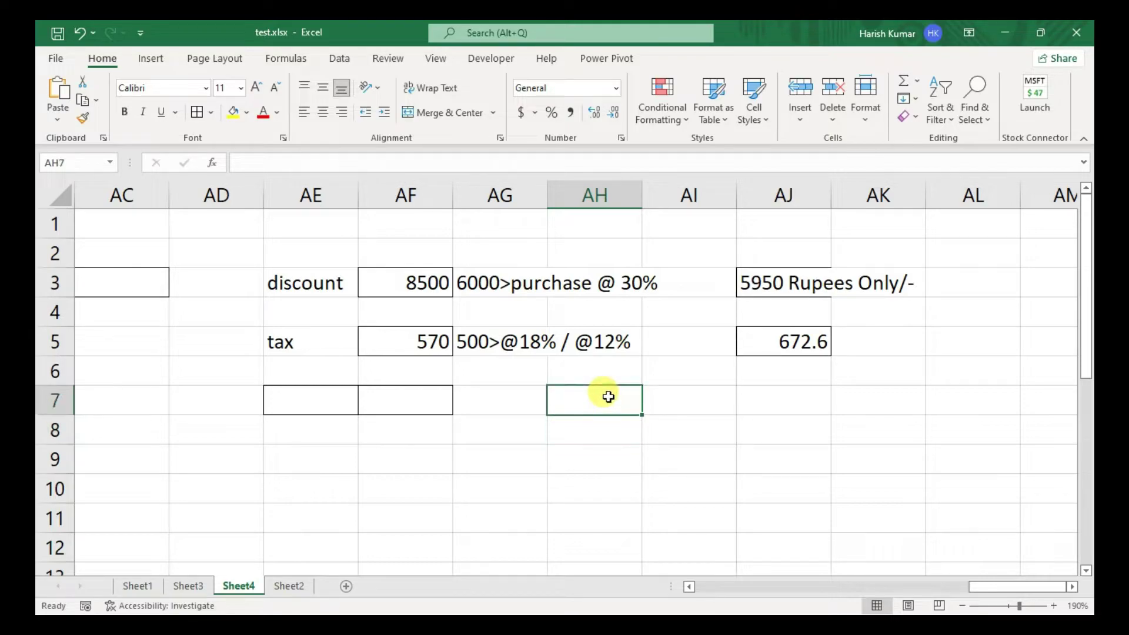
type("=if")
key("Tab")
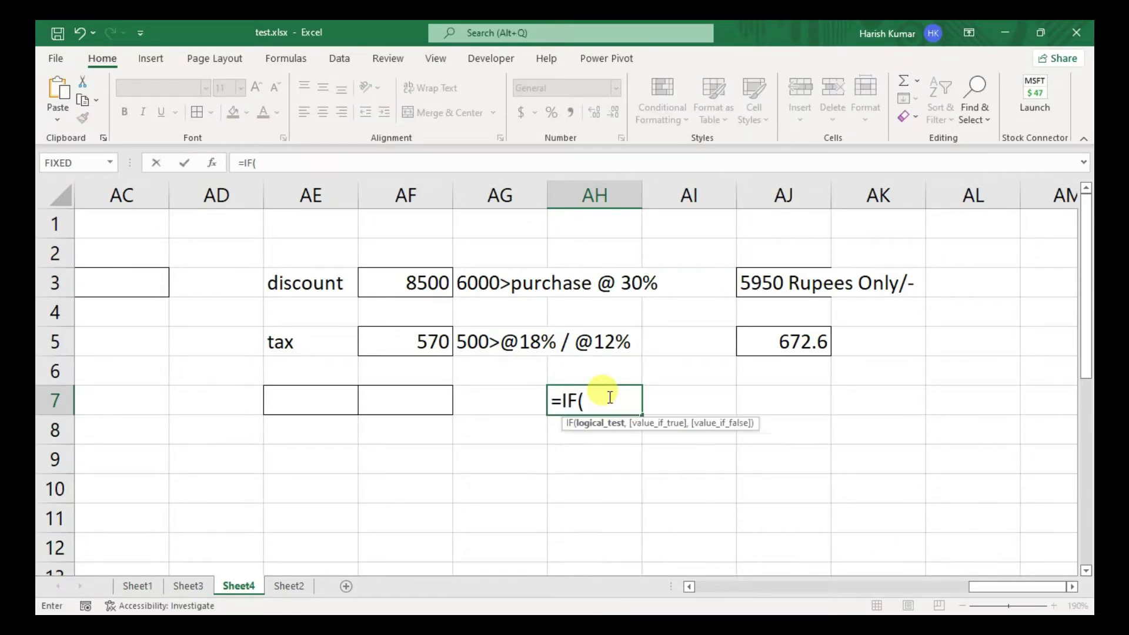
type(",\"")
type("Driving:")
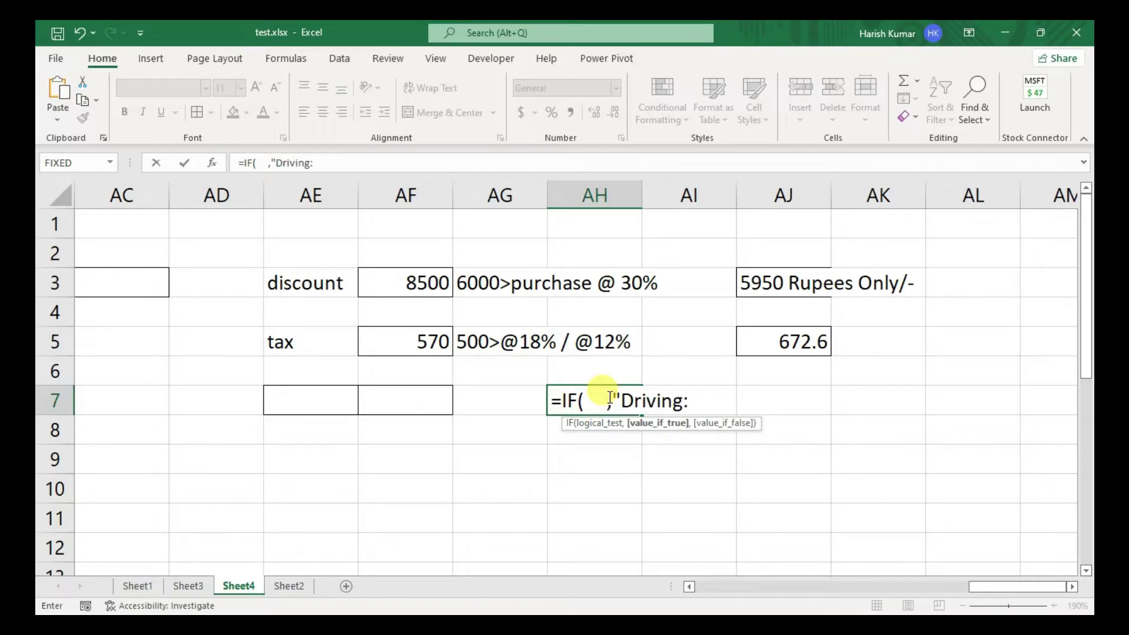
type(" lice")
key("BackSpace")
key("BackSpace")
key("BackSpace")
key("BackSpace")
key("BackSpace")
key("BackSpace")
type("\",\"Non ")
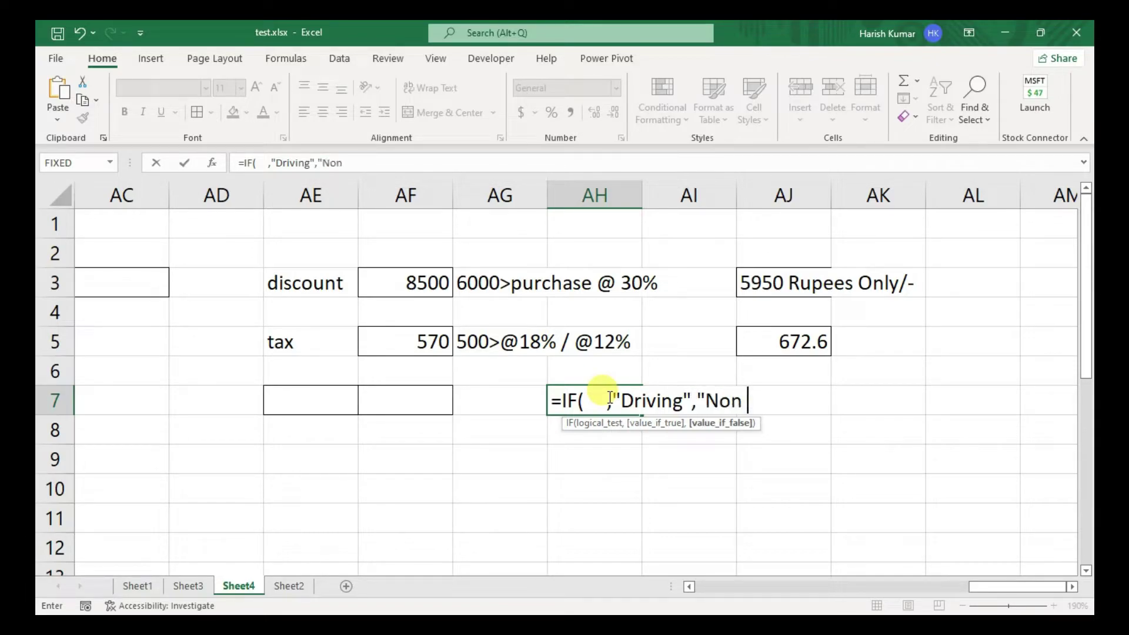
type("Driving")
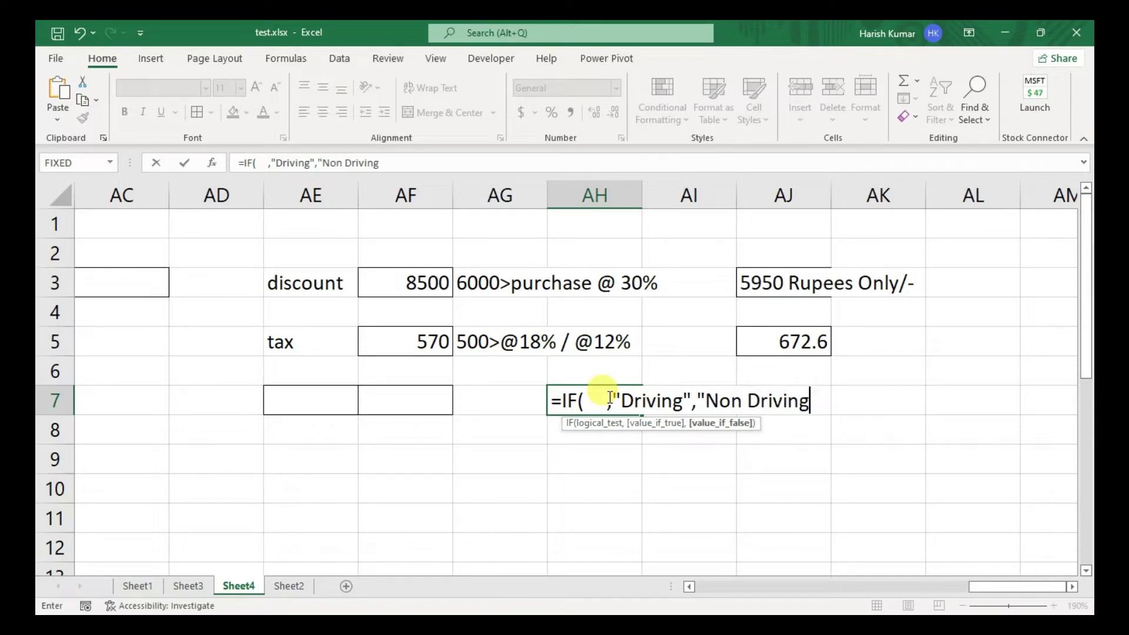
type("\")")
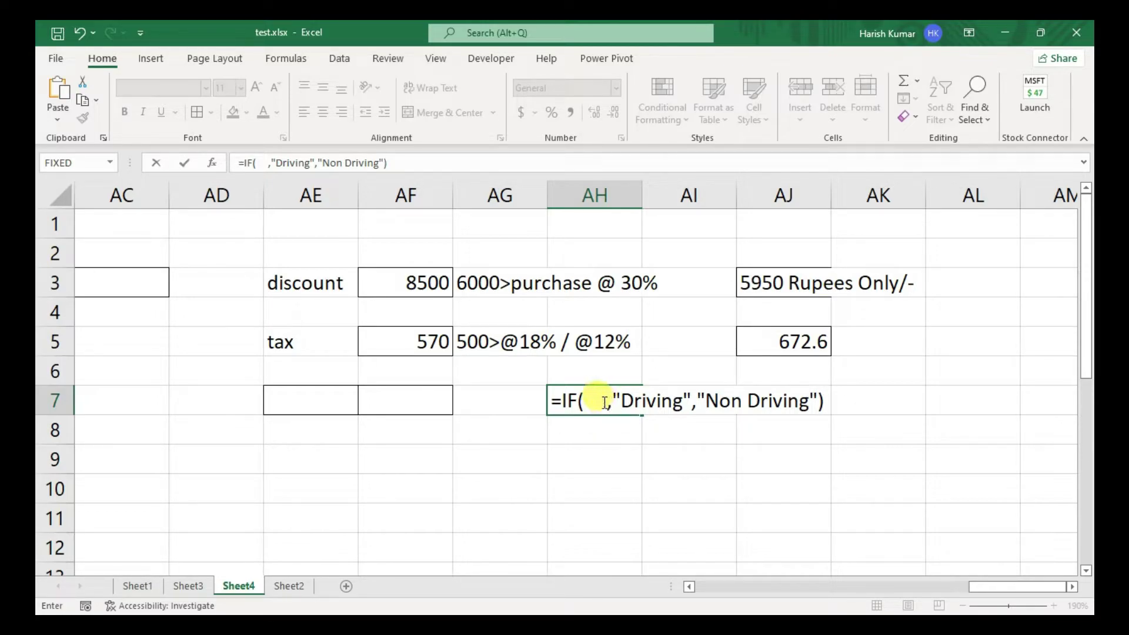
- Fill in the condition AND(AE7="indian",AF7>=18) and commit AH7's formula
left_click(582, 401)
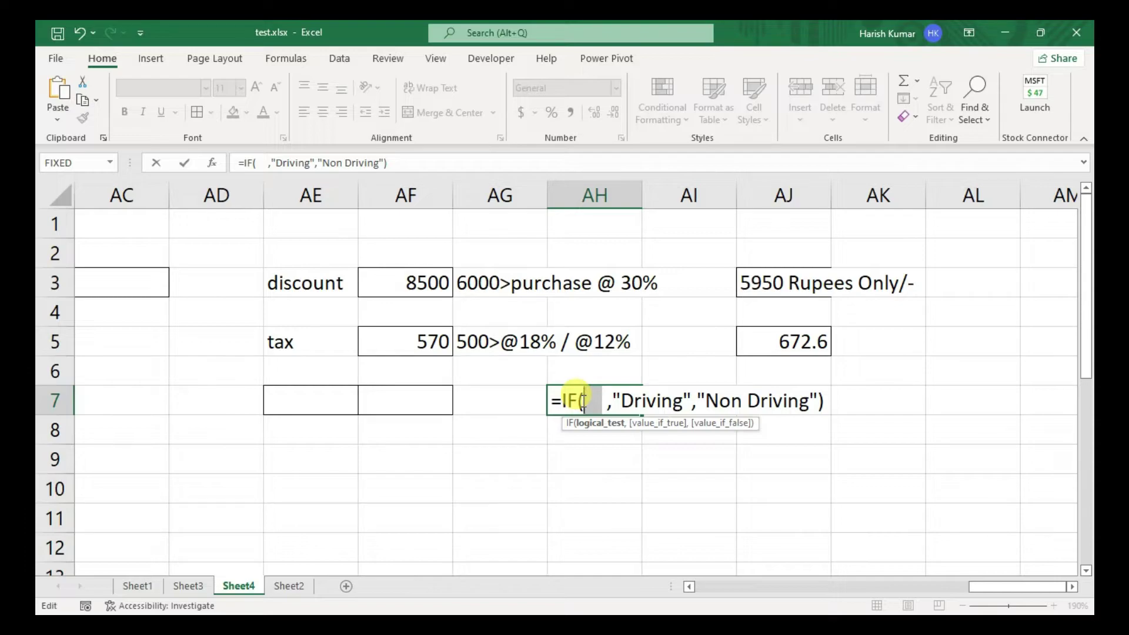
key("Delete")
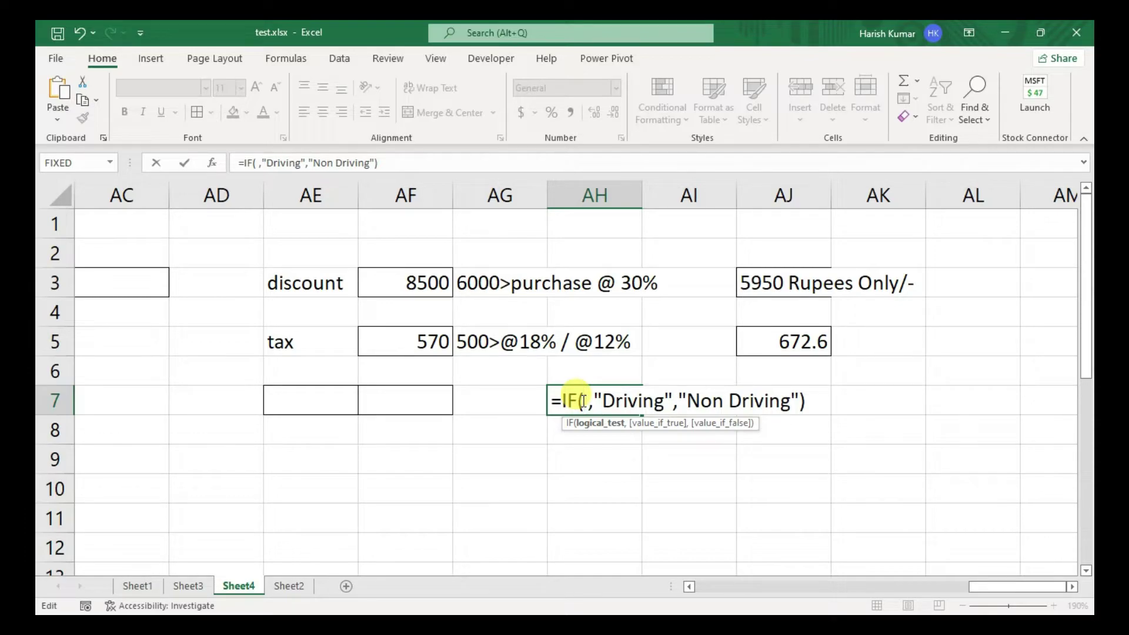
type("and()")
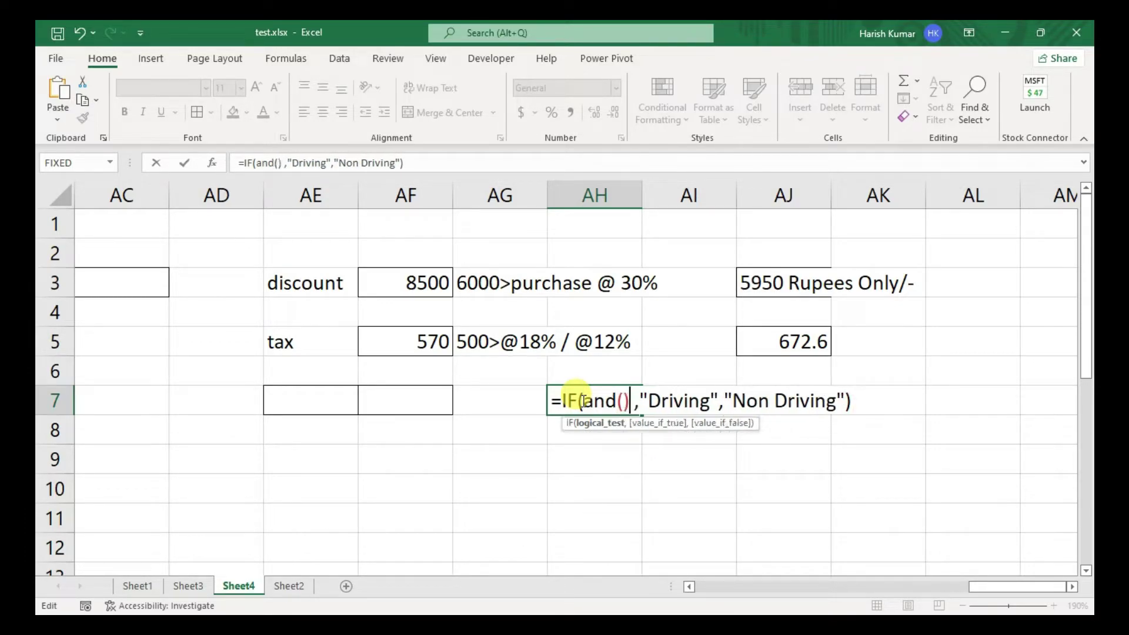
key("Left")
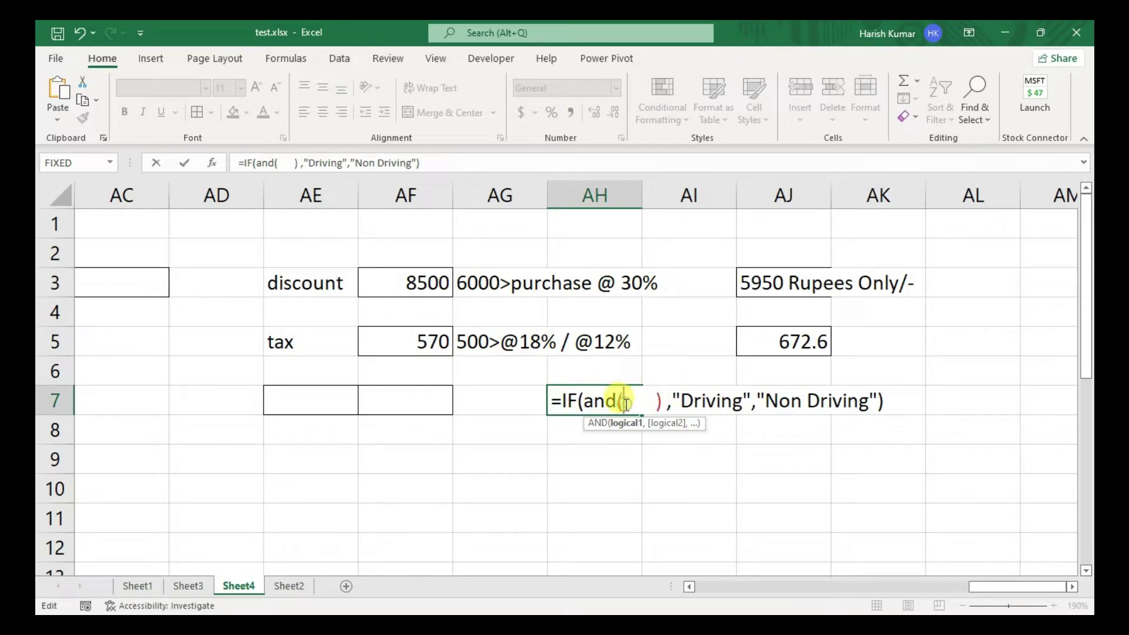
left_click(290, 397)
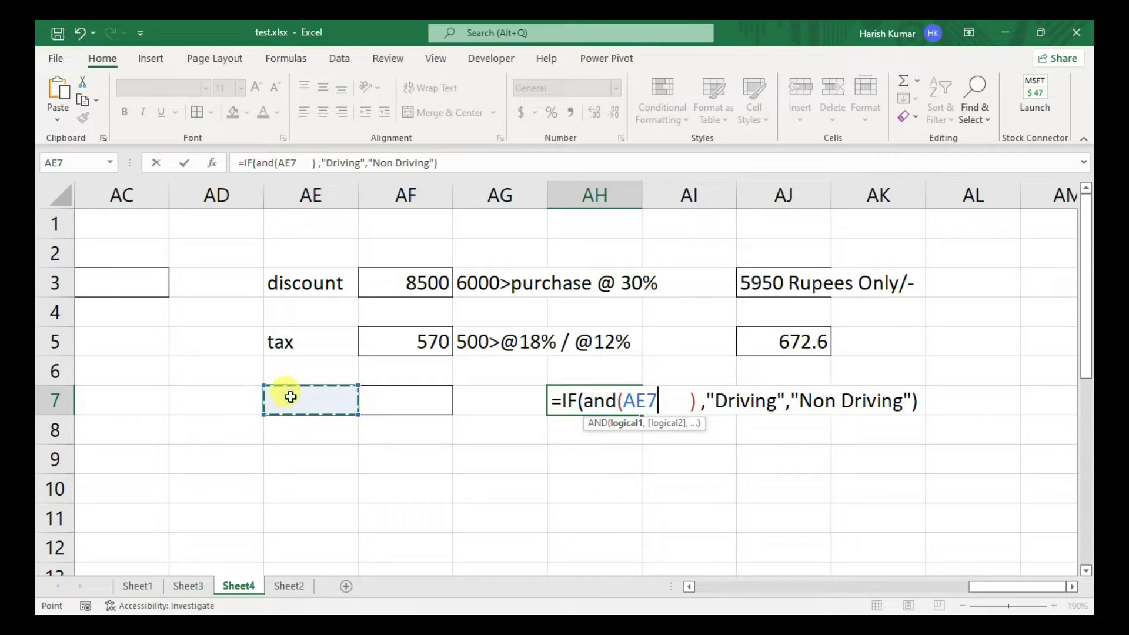
type("=\"")
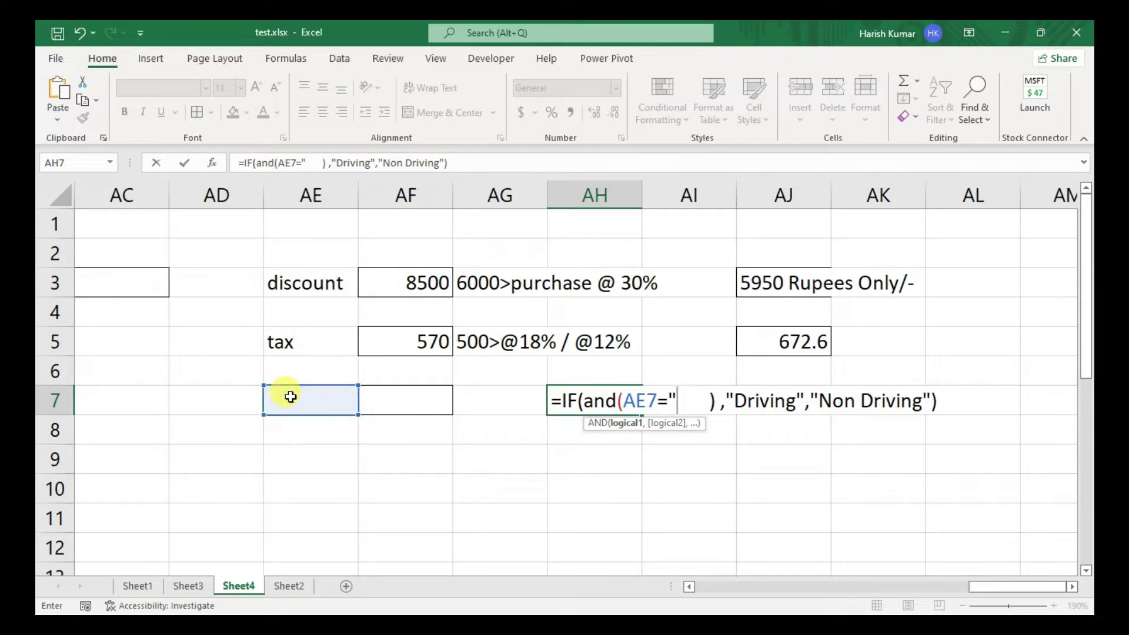
type("indian\"")
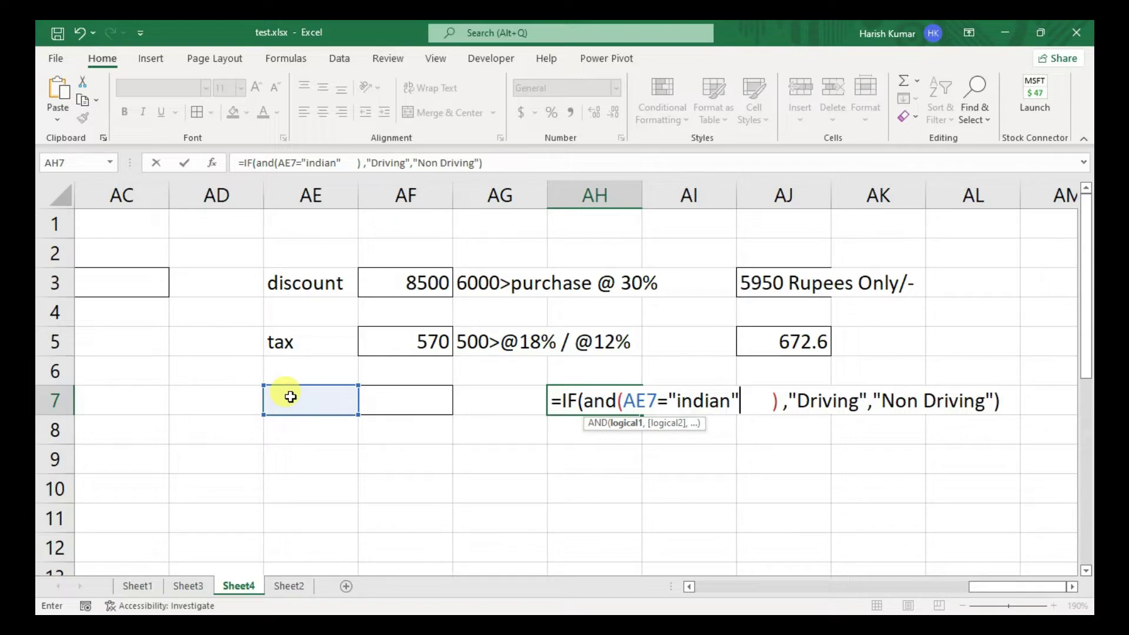
type(",")
left_click(426, 406)
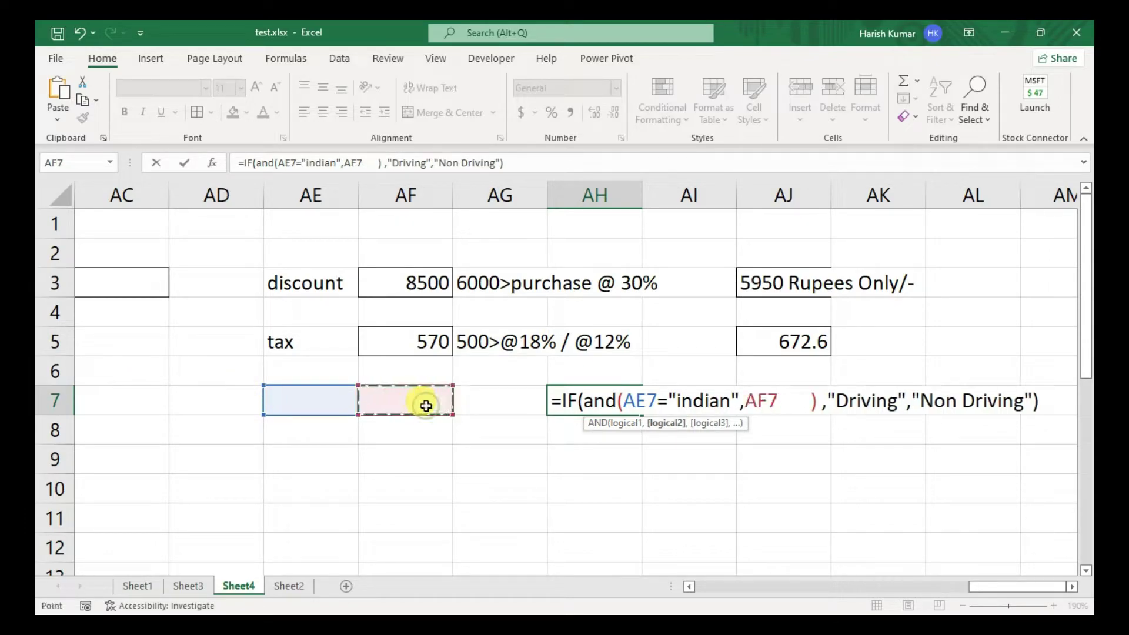
type(">")
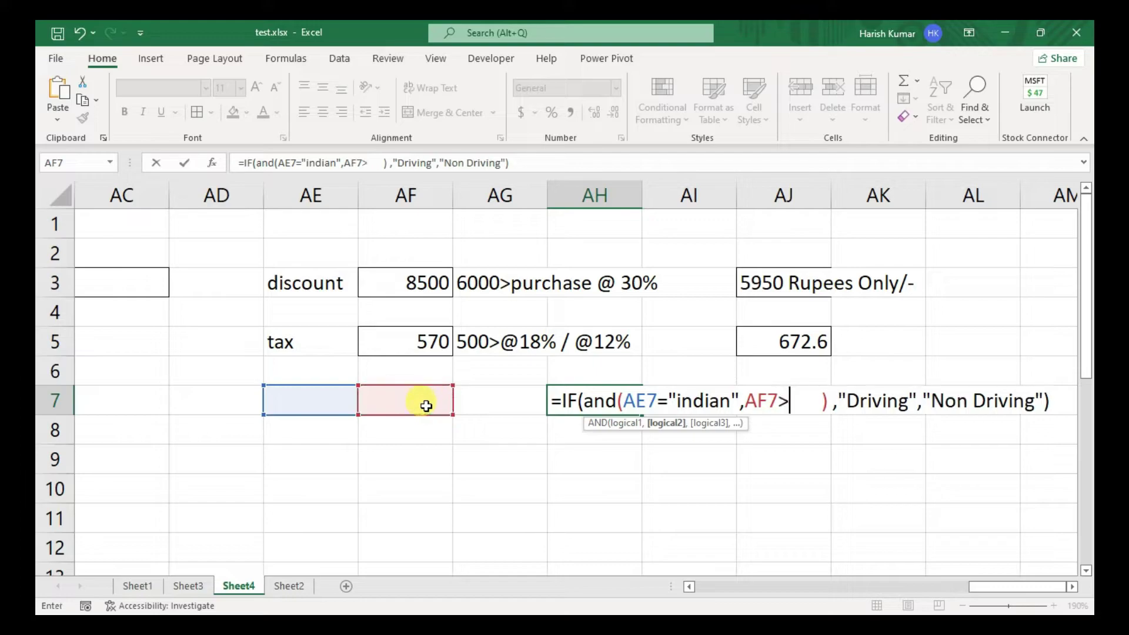
type("=18")
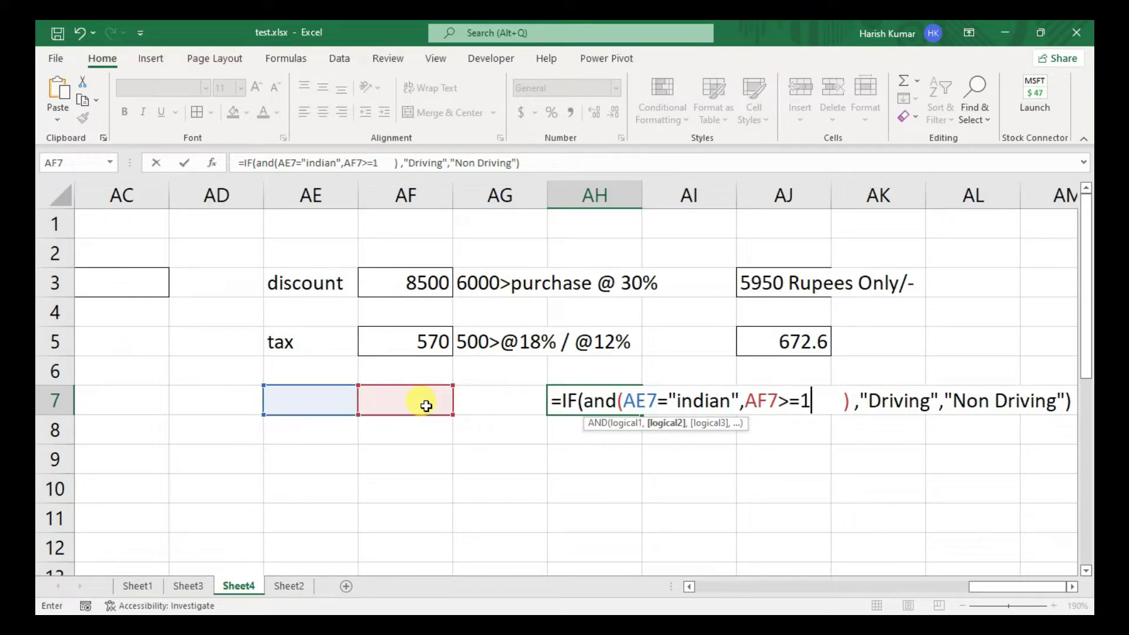
key("Delete")
key("Delete")
key("Delete")
key("Delete")
key("Delete")
key("Delete")
key("Delete")
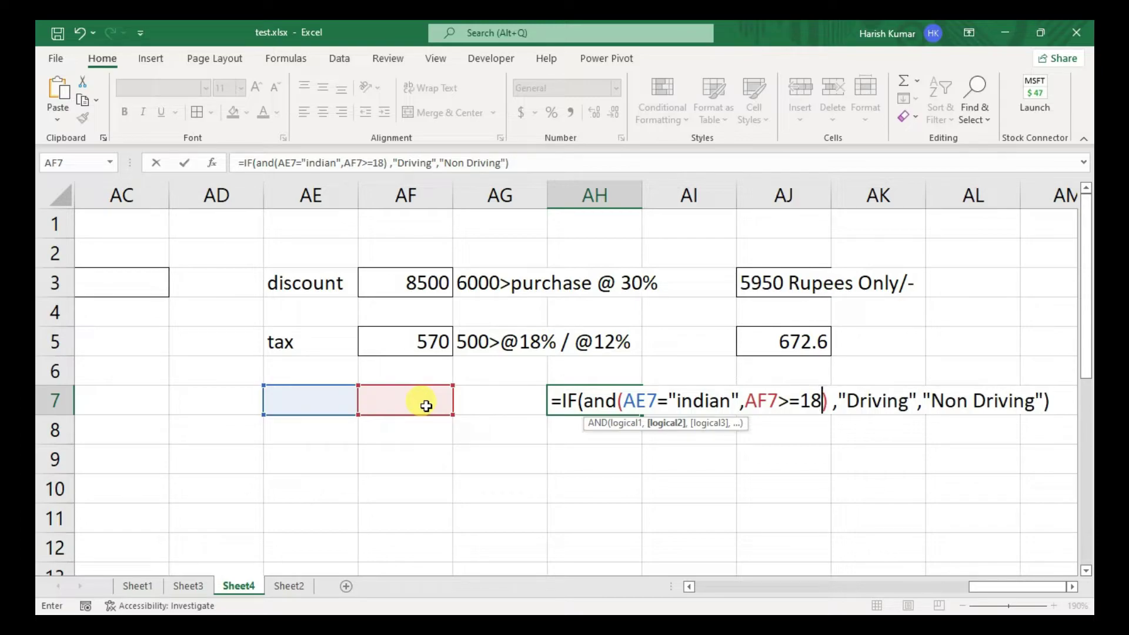
key("Return")
- Enter russian in AE7 and the age 19 in AF7
left_click(280, 405)
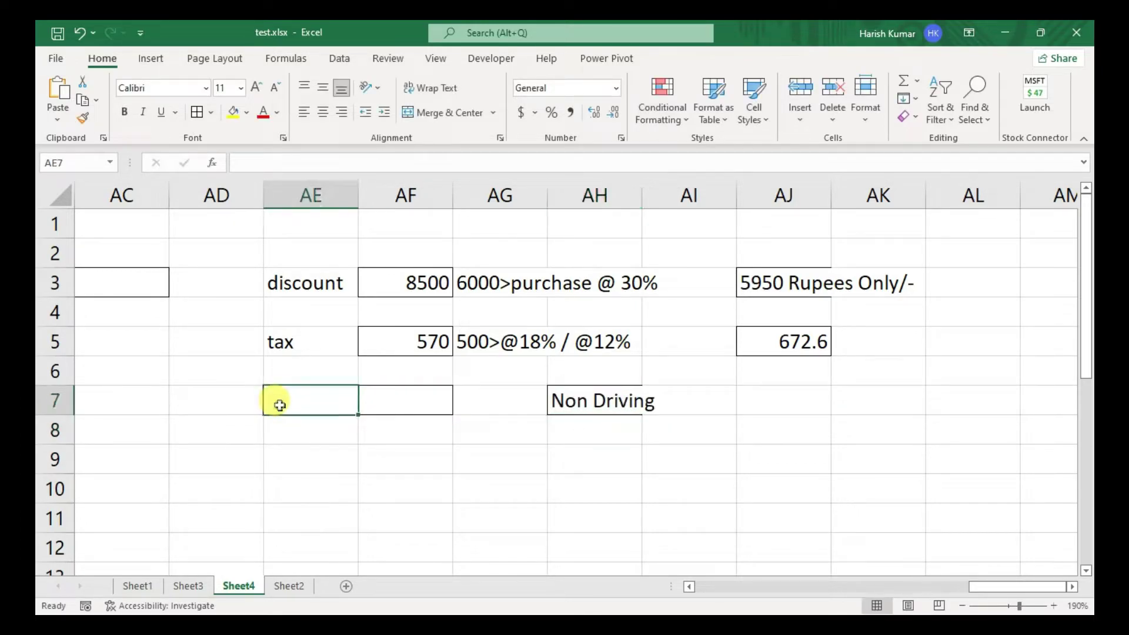
double_click(279, 405)
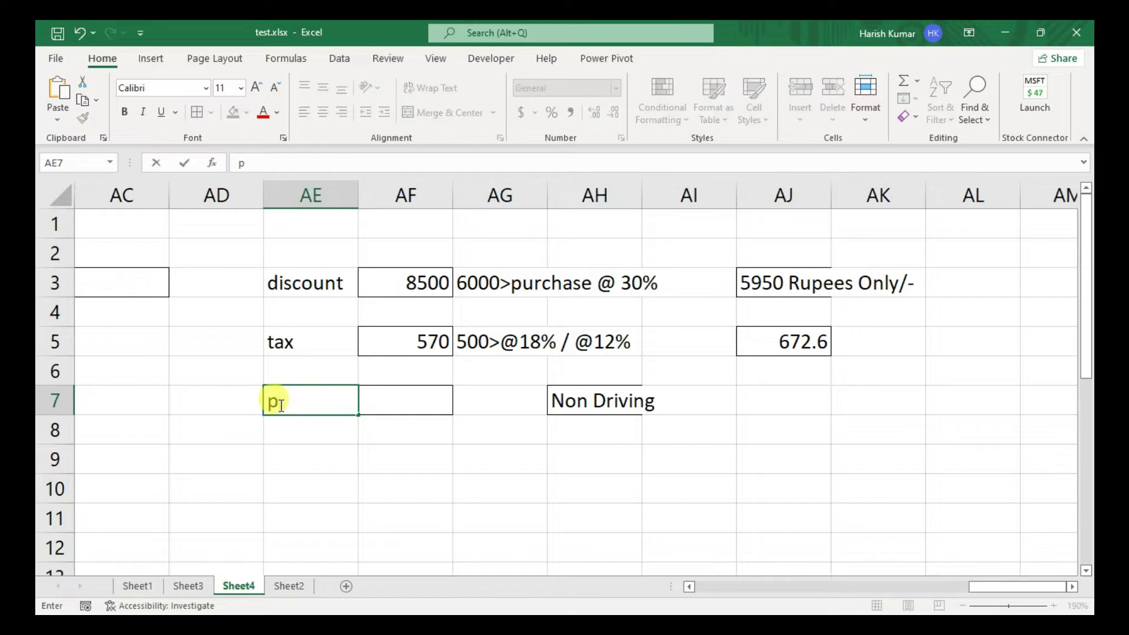
type("russian")
key("Tab")
type("19")
key("Return")
- Change AE7 to indian so AH7 returns Driving
left_click(279, 405)
type("indian")
key("Return")
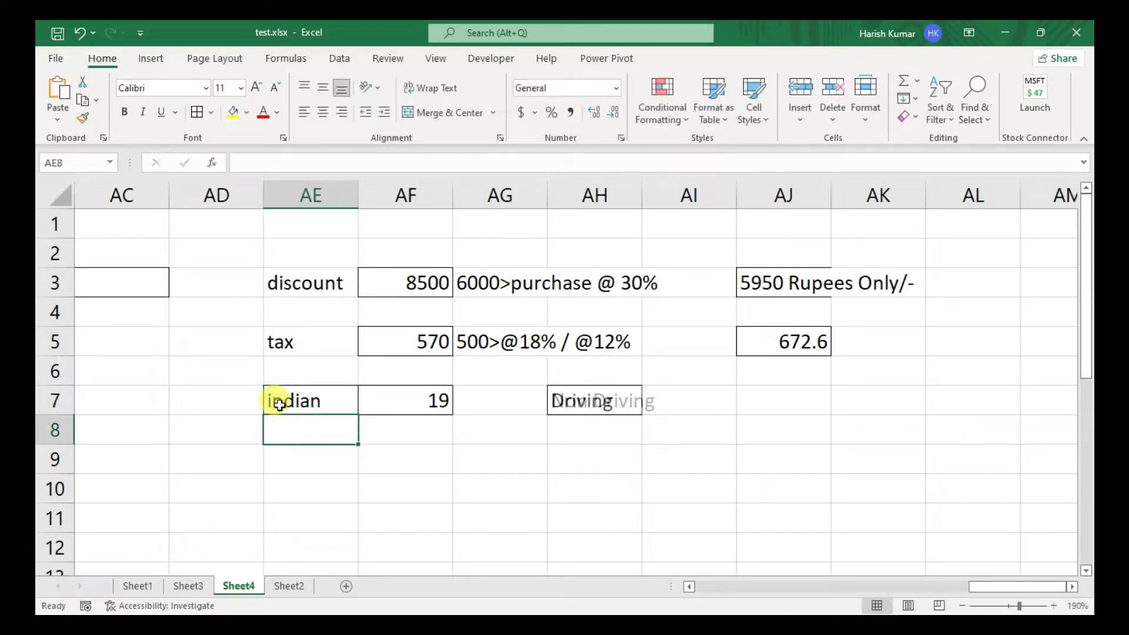
key("Up")
key("Right")
key("Right")
key("Right")
key("Down")
key("Left")
key("Down")
key("Left")
key("Left")
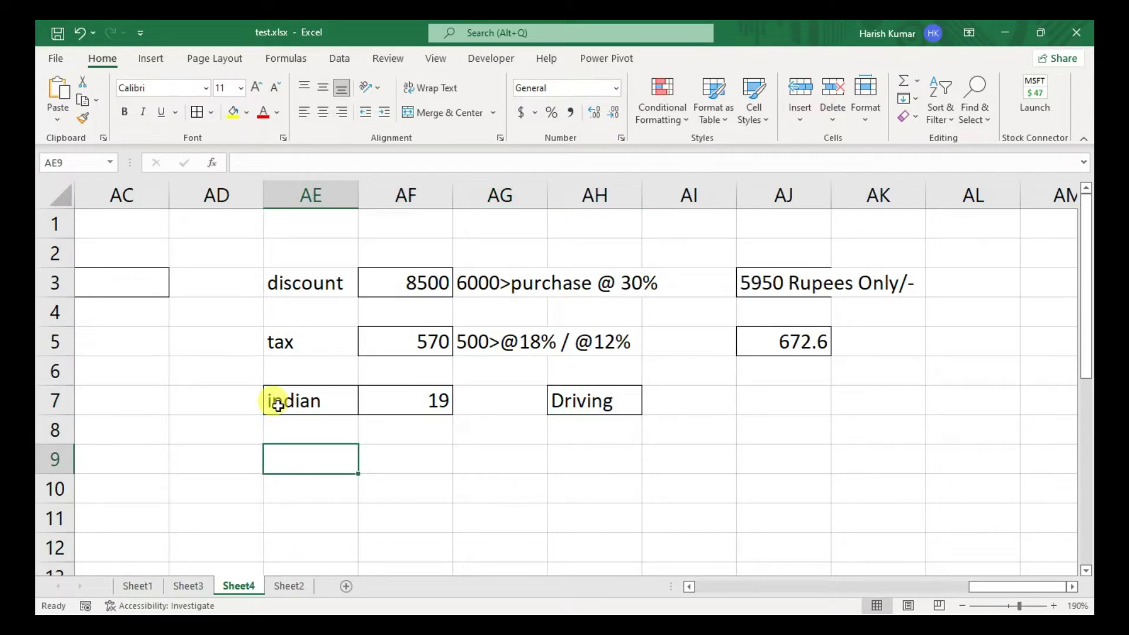
- Apply all borders to AE9:AF9 and move along row 9 to AH9
key("shift+Right")
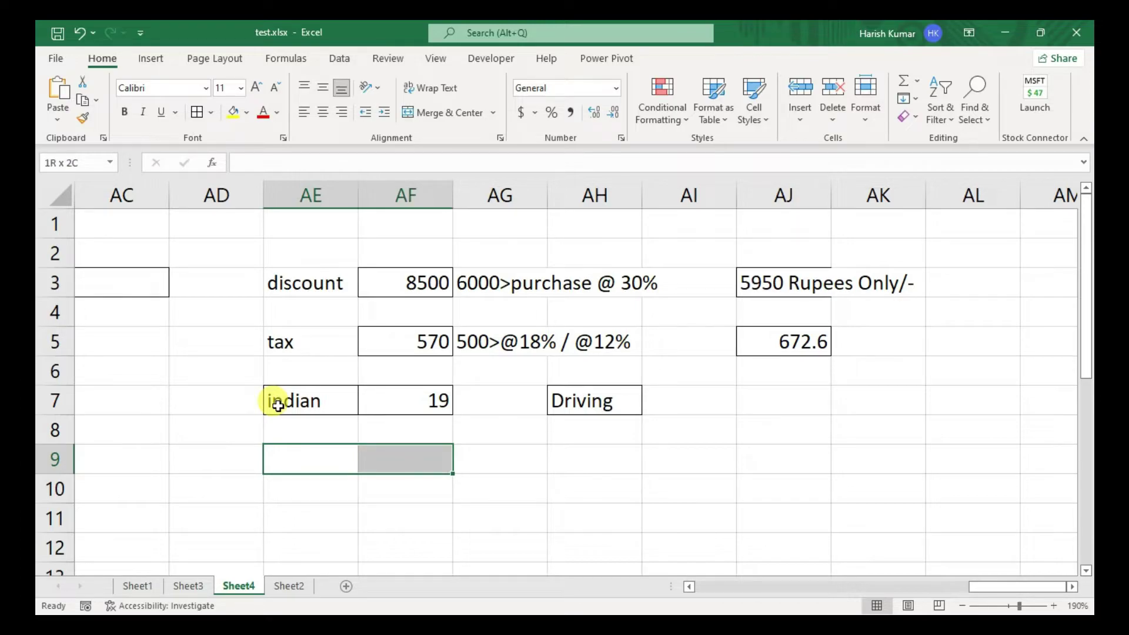
key("alt+h")
key("b")
key("a")
key("Right")
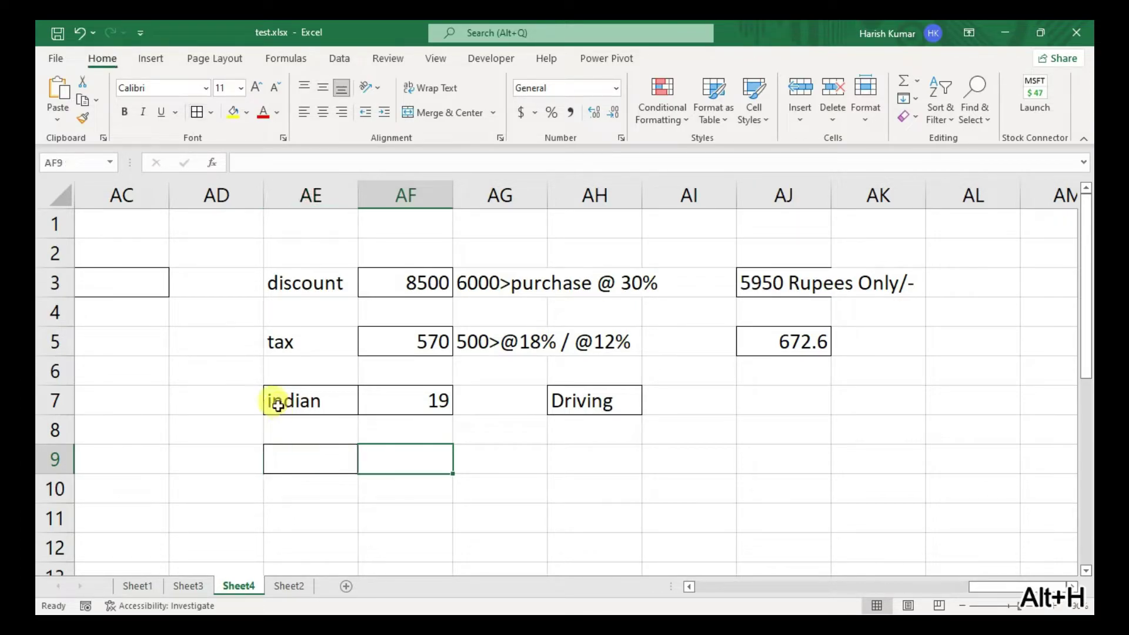
key("Right")
key("Right")
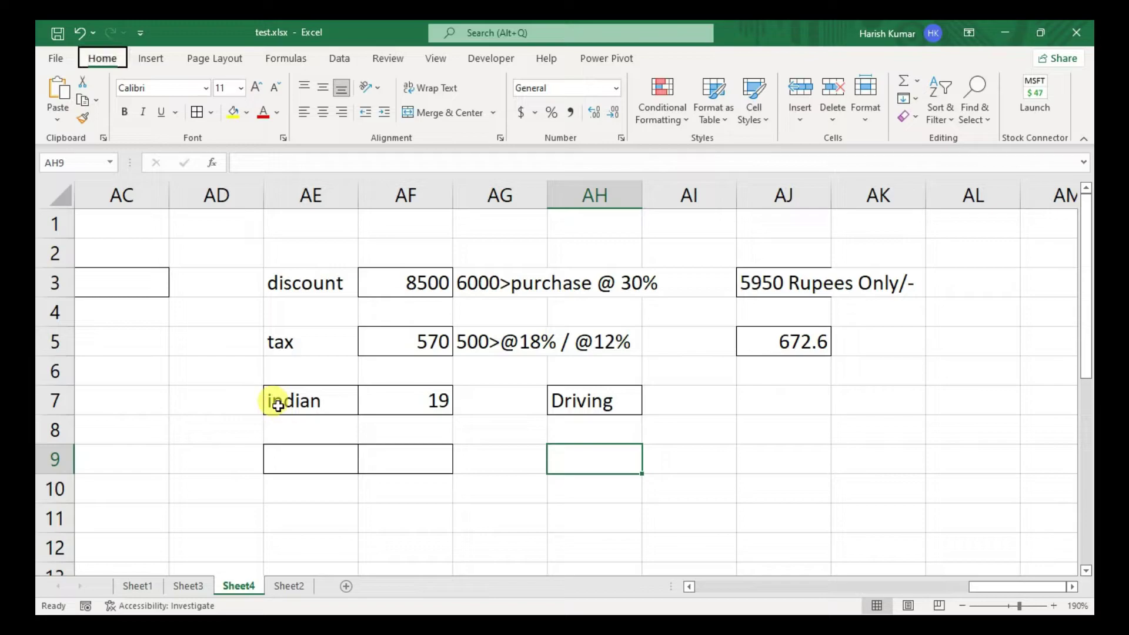
key("Right")
key("Left")
key("Left")
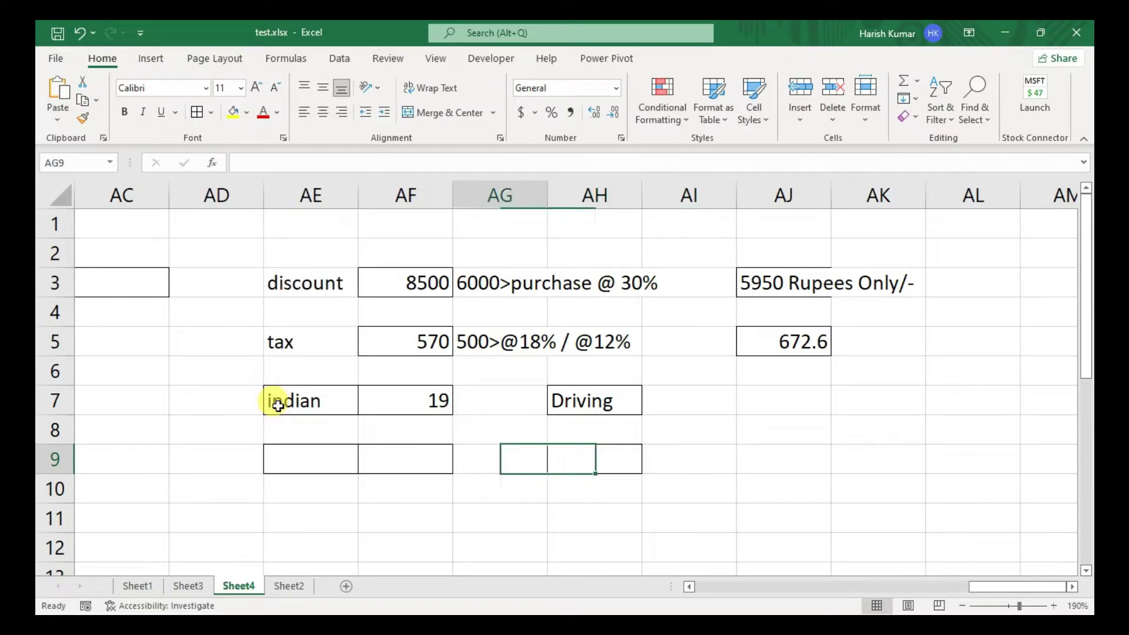
key("Right")
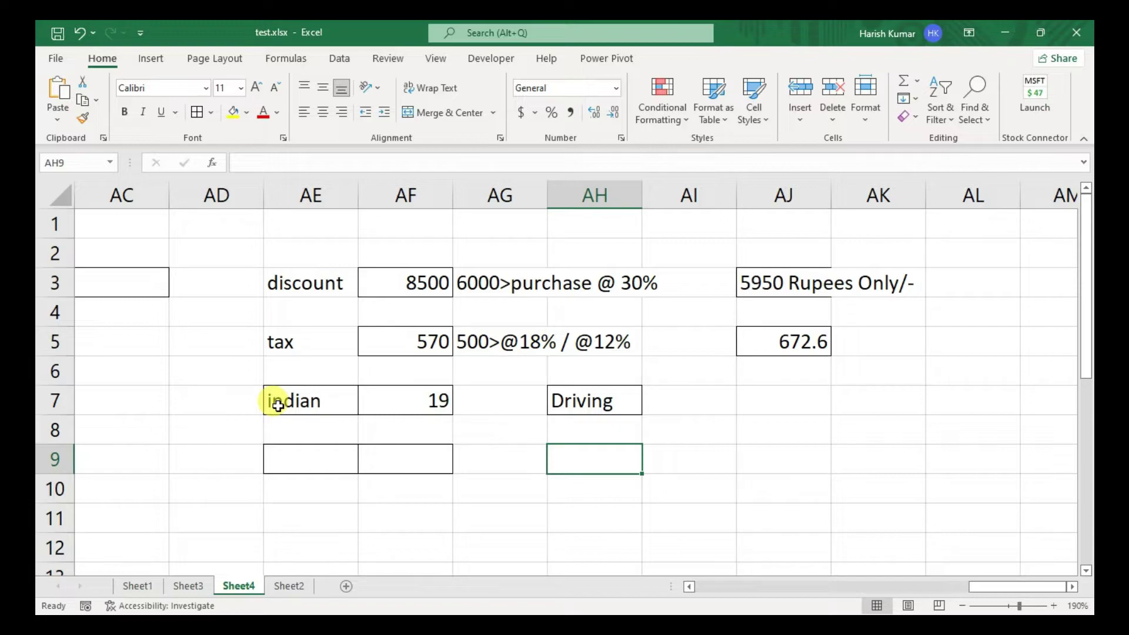
- Check the borders on AE9 and AF9
key("Left")
key("Left")
key("Left")
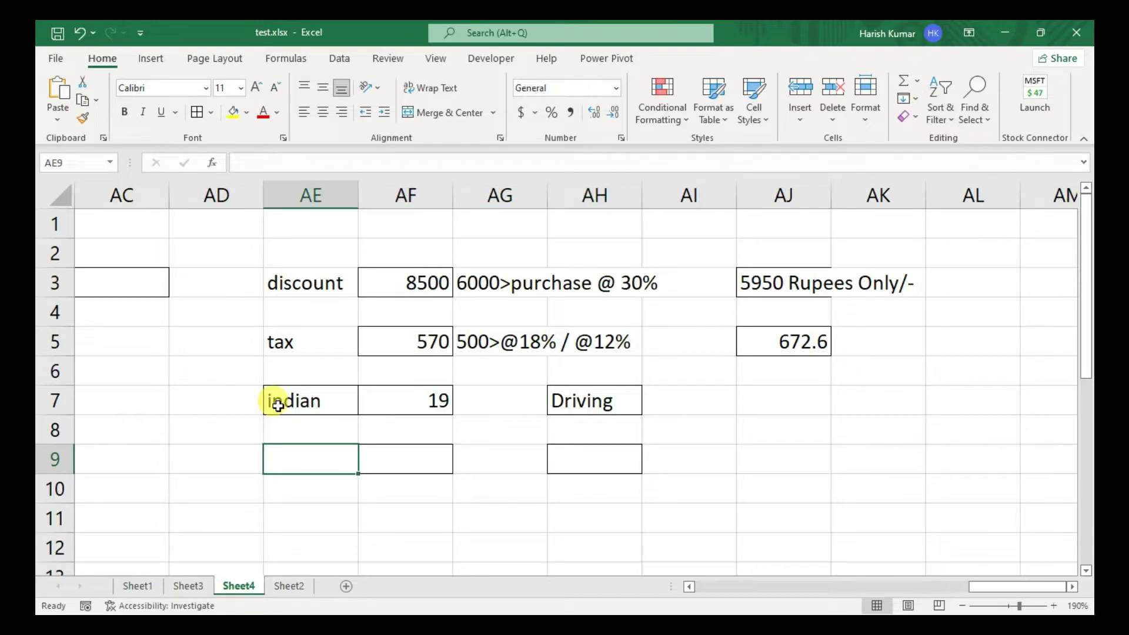
key("Right")
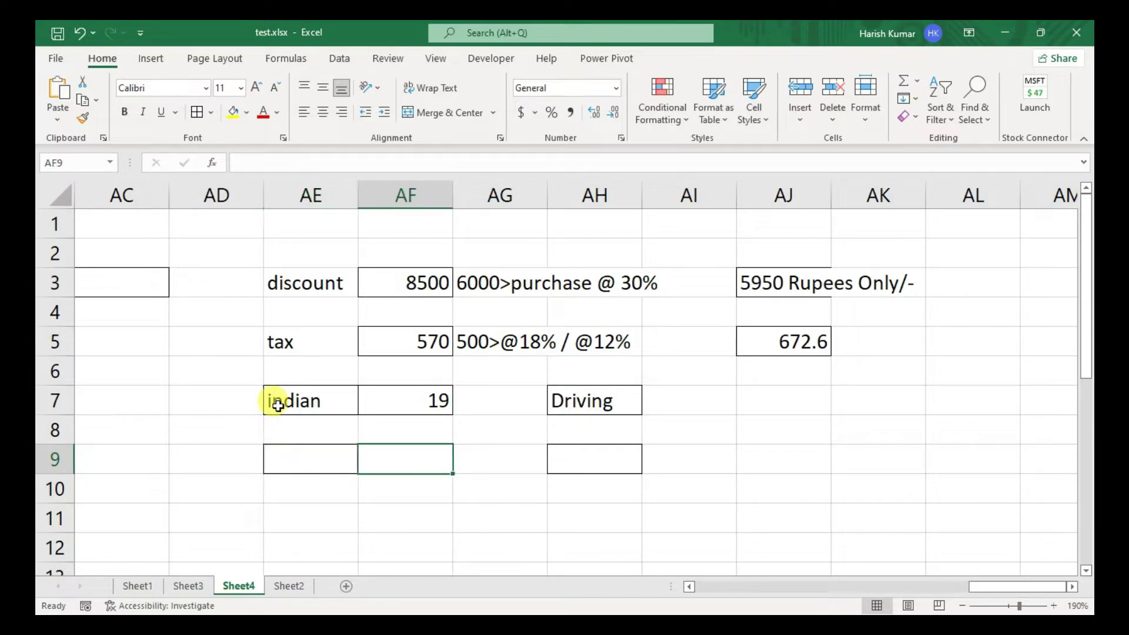
key("Left")
key("Right")
key("Left")
key("Right")
key("Left")
key("Right")
key("Left")
key("Right")
key("Left")
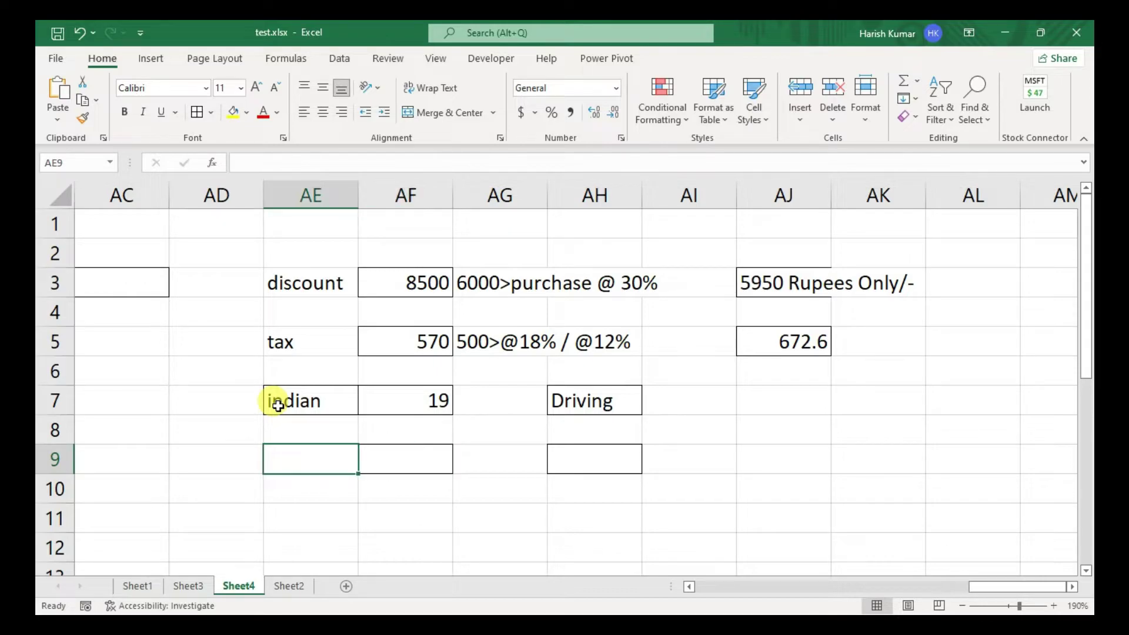
key("Right")
key("Left")
key("Right")
key("Left")
key("Right")
key("Left")
key("Right")
key("Left")
- Type a sample username into AE10
key("Right")
key("Down")
key("Left")
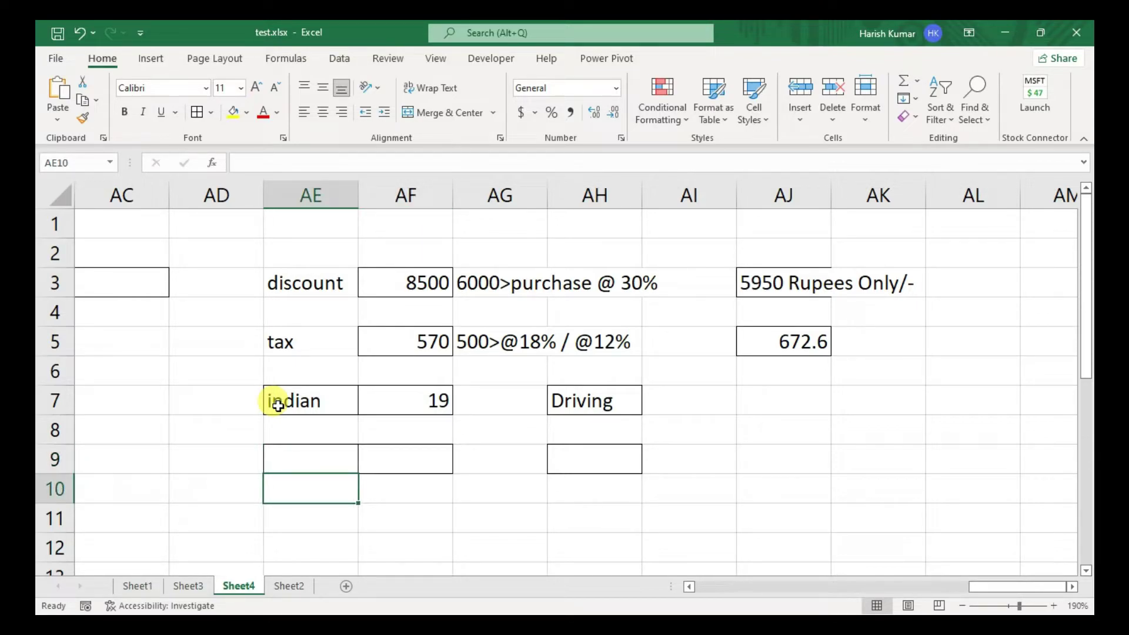
type("kumarharish10")
- Commit the username and enter a sample phone number in AF10
key("Return")
key("Up")
key("Right")
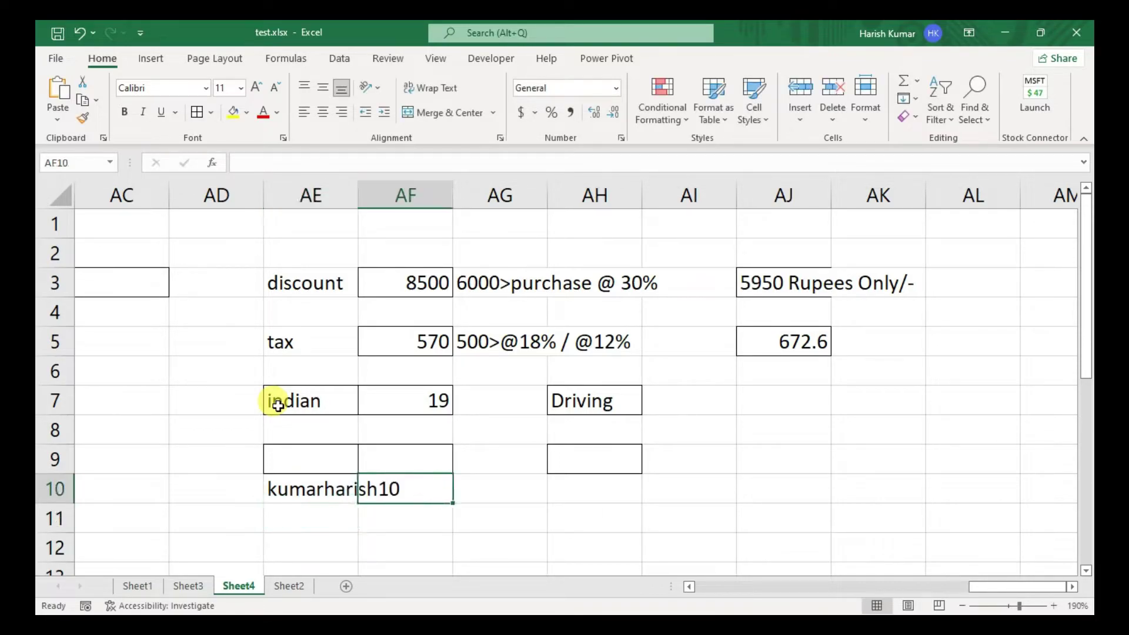
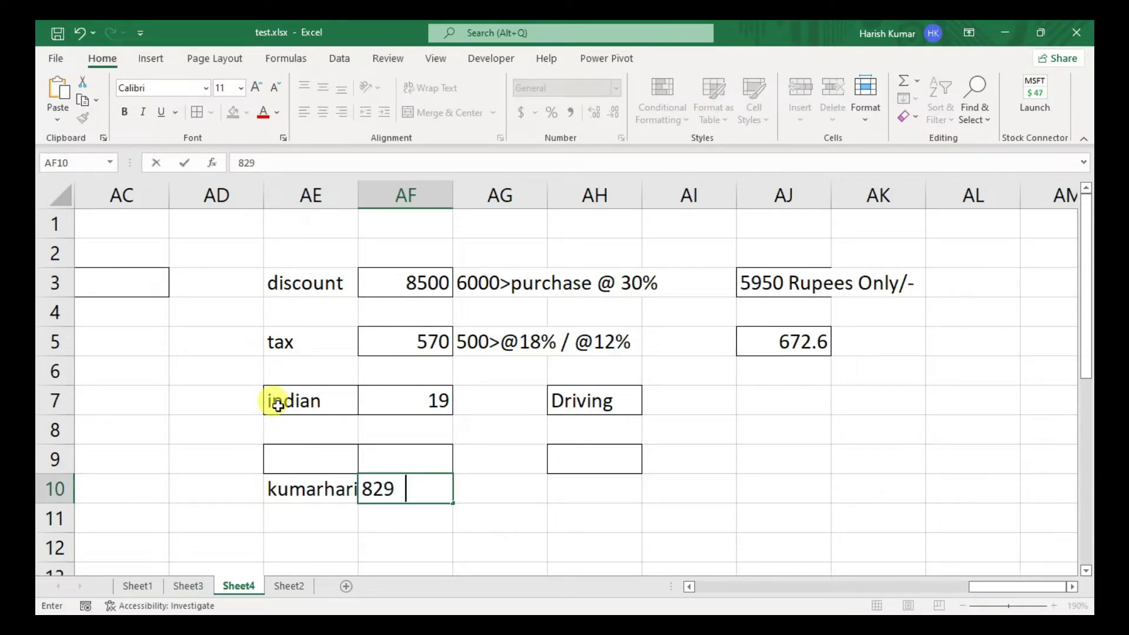
key("Return")
- Widen column AE and begin =IF( ,"valid","invalid") in AH9
key("Up")
key("Right")
key("Right")
key("Up")
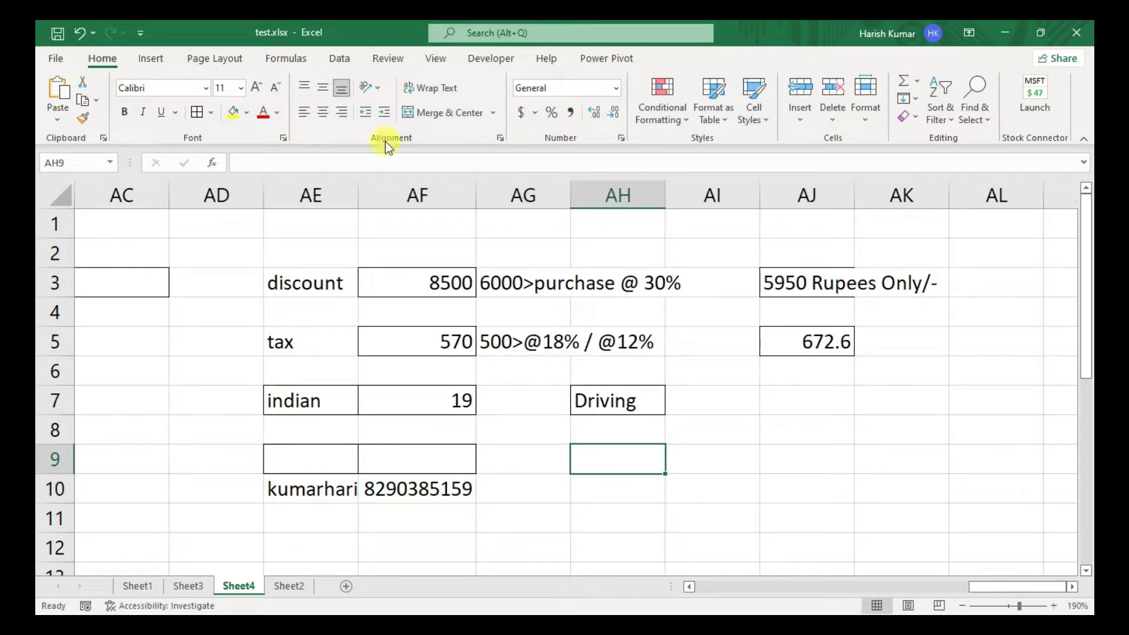
left_click_drag(359, 184, 424, 184)
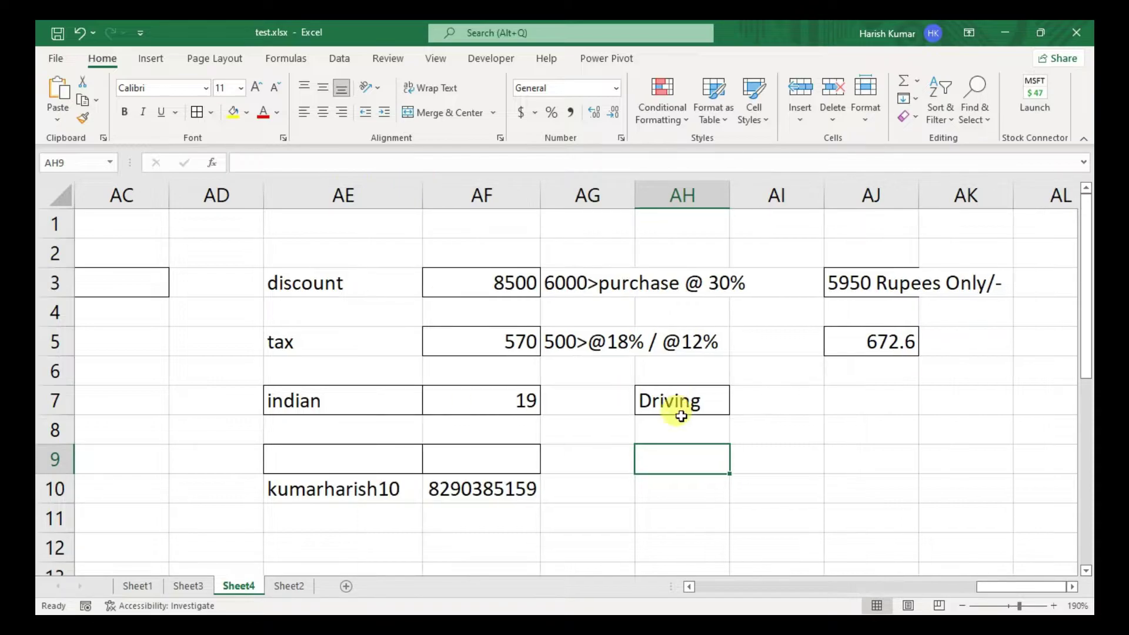
type("=IF(")
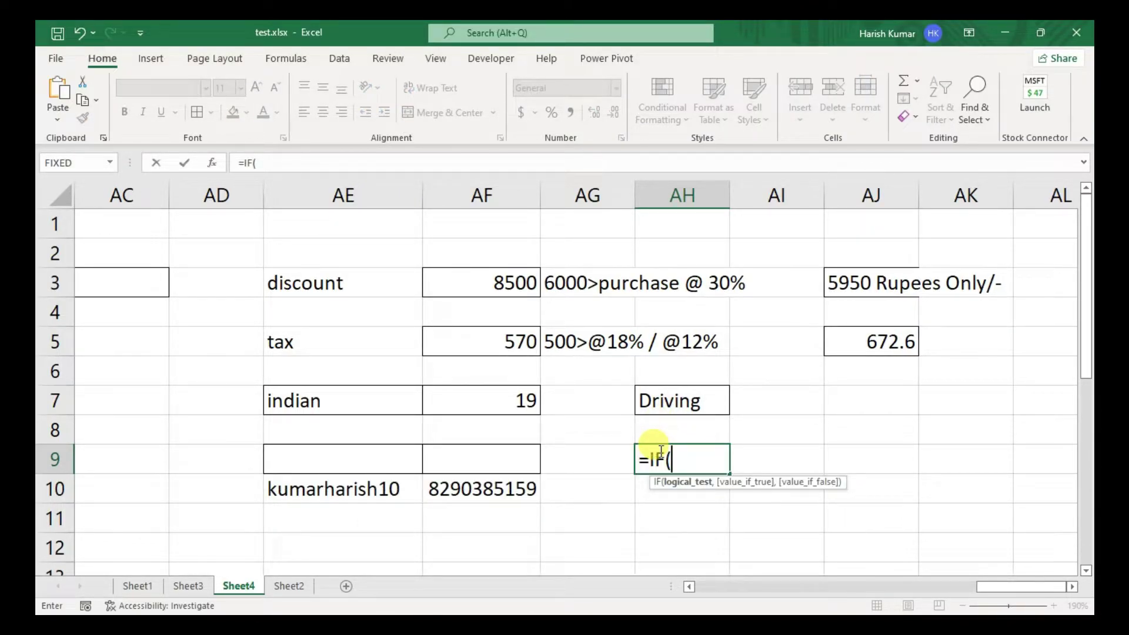
type("     ,")
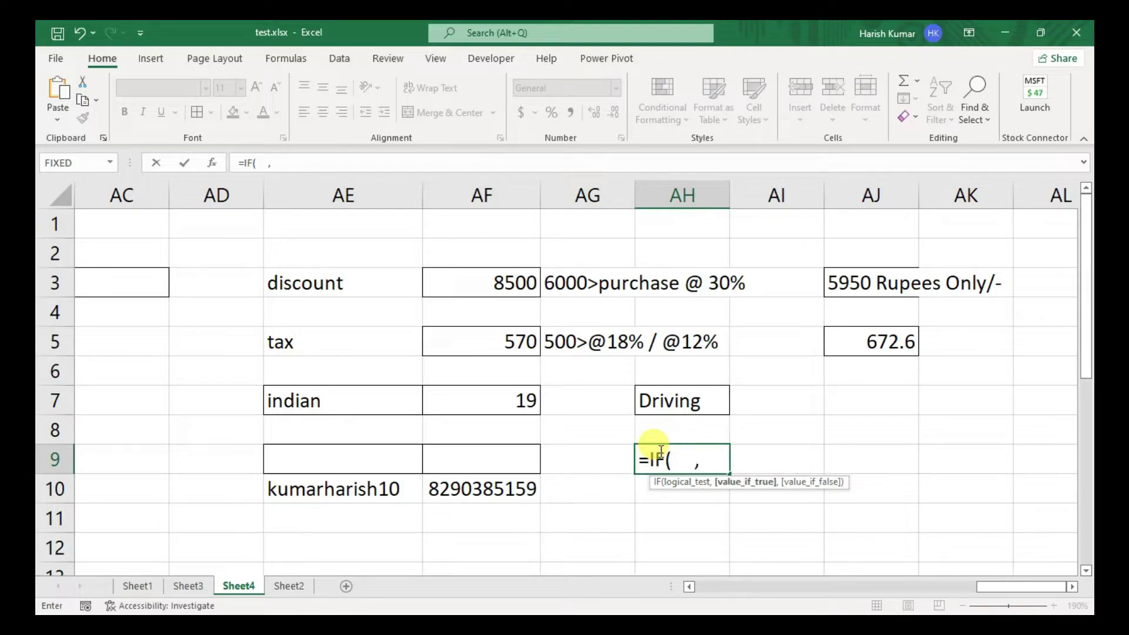
type("\"valid\"")
type(",\"")
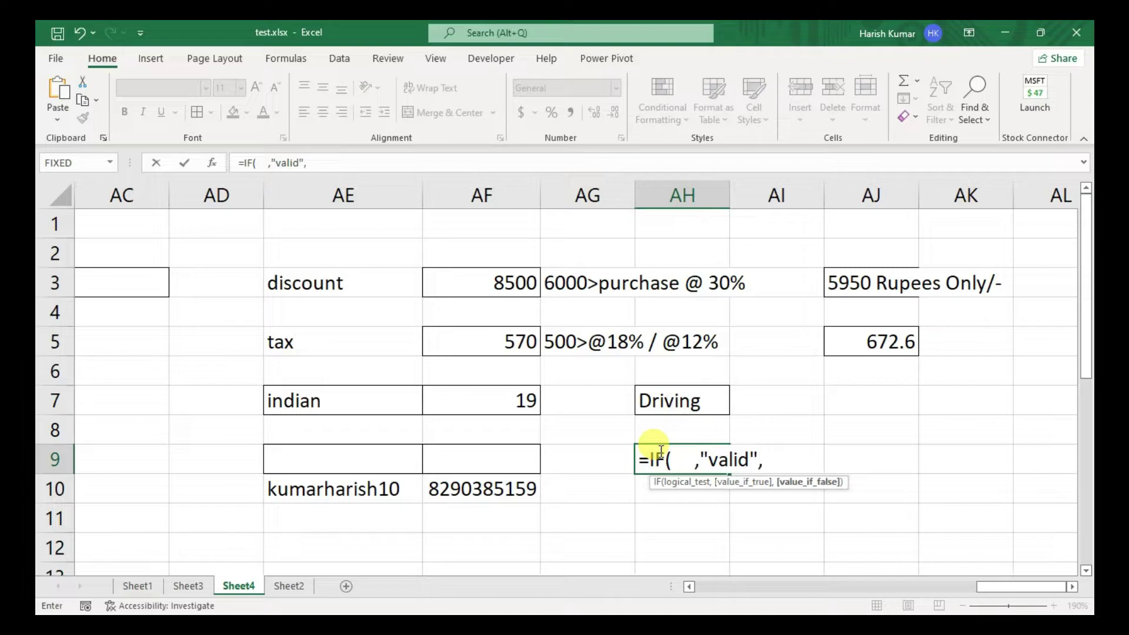
type("inval")
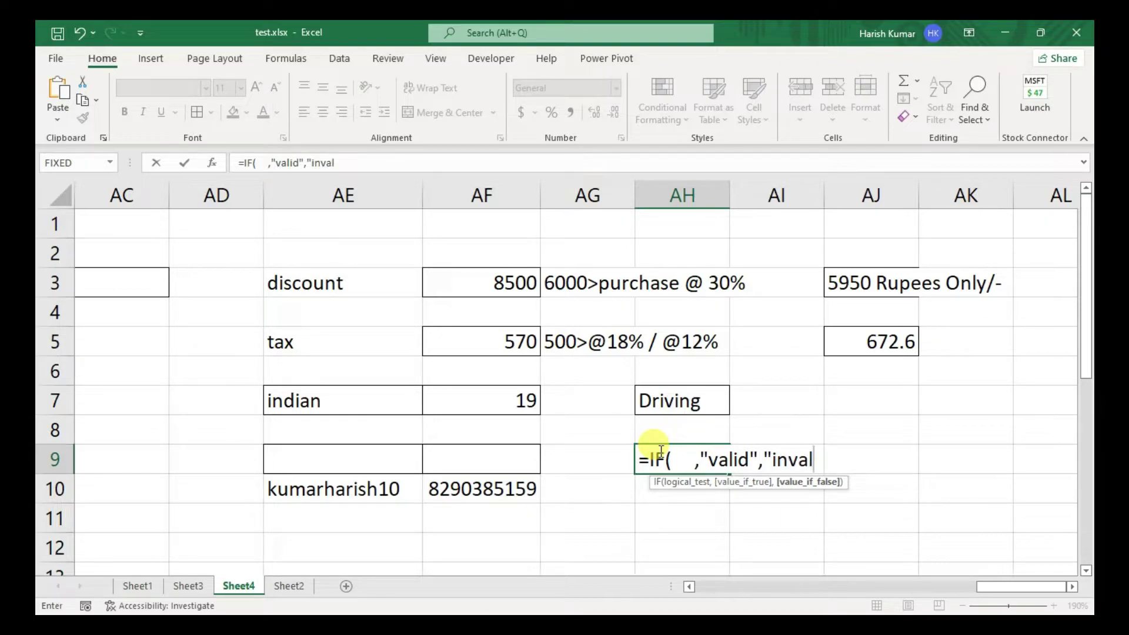
type("id\")")
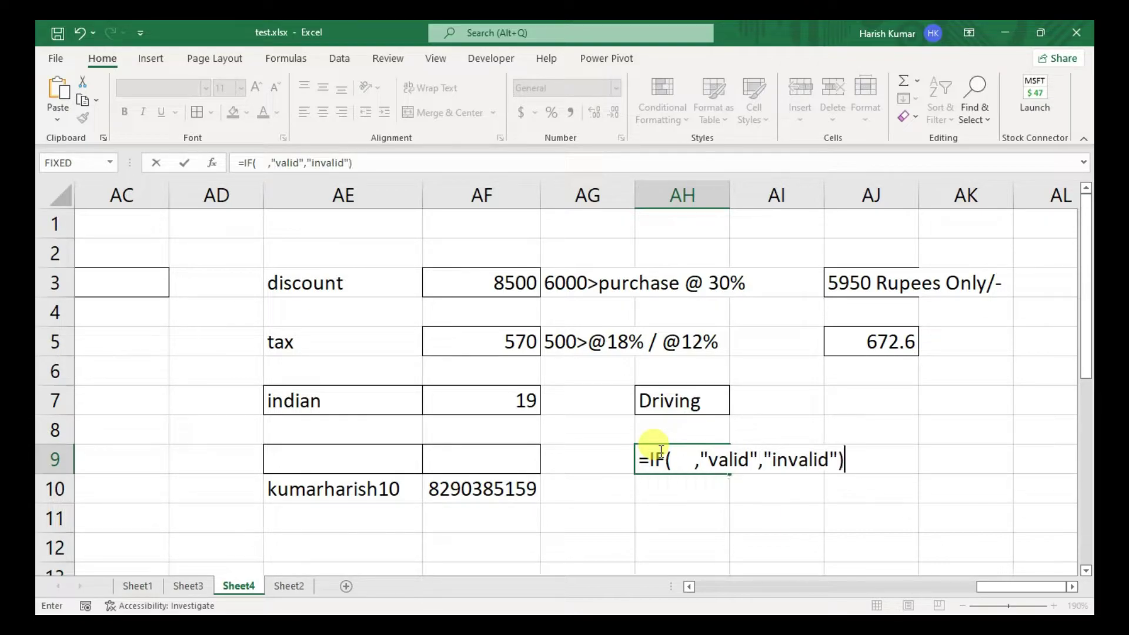
- Fill AH9's IF condition with OR(AE9 equals the username, AF9 equals the phone number)
left_click(679, 459)
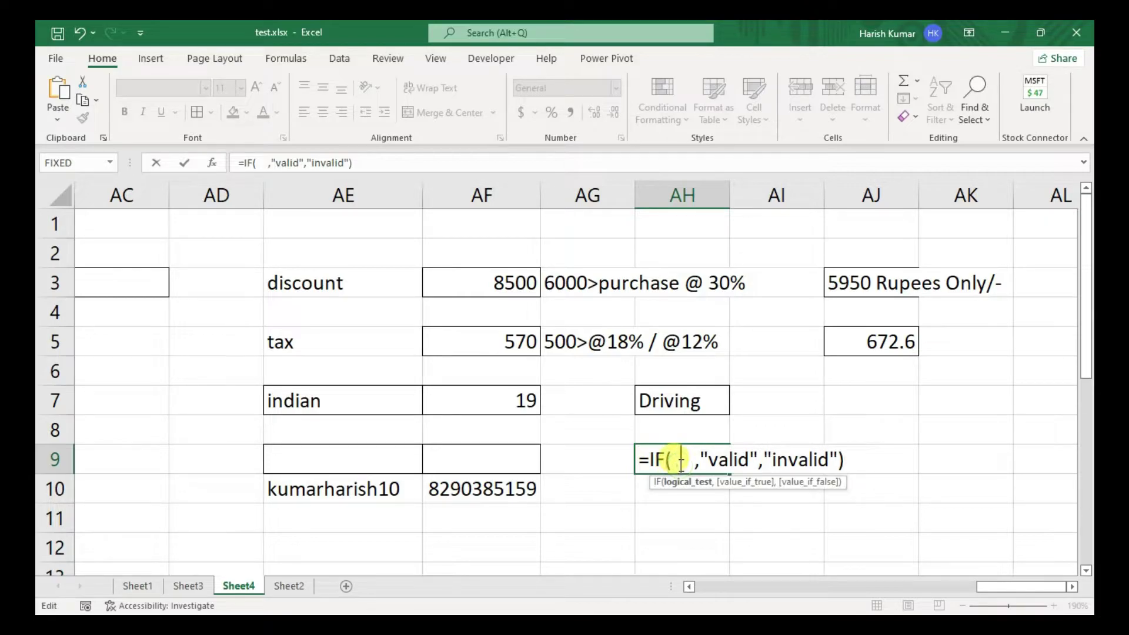
type("or(")
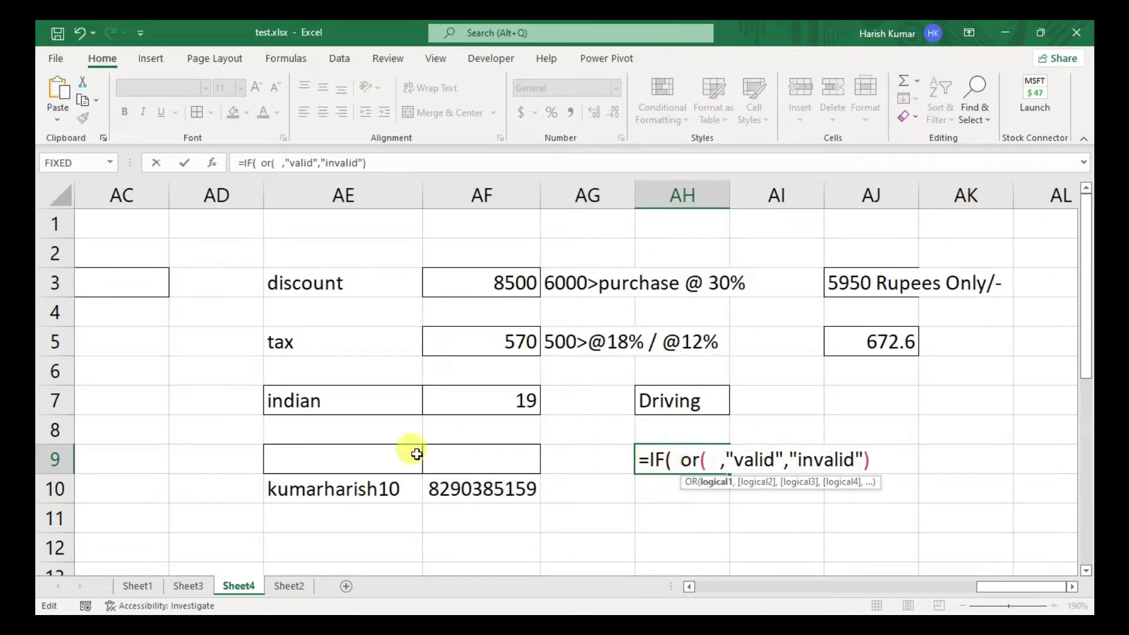
left_click(390, 460)
type("=\"")
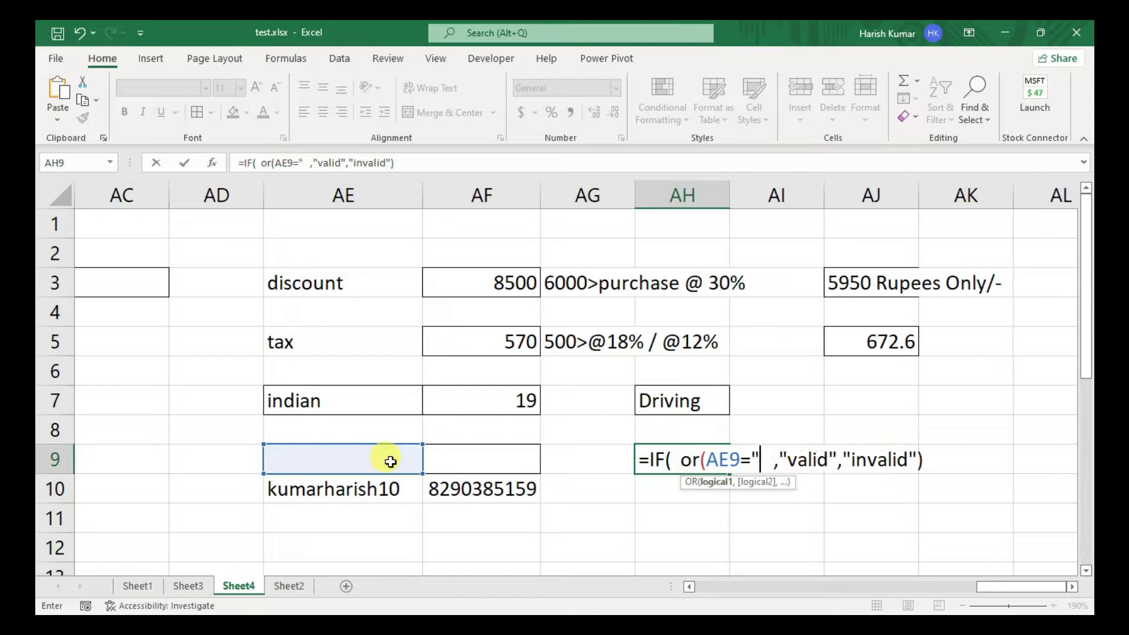
type("kumararish")
key("BackSpace")
key("BackSpace")
key("BackSpace")
key("BackSpace")
key("BackSpace")
type("harish")
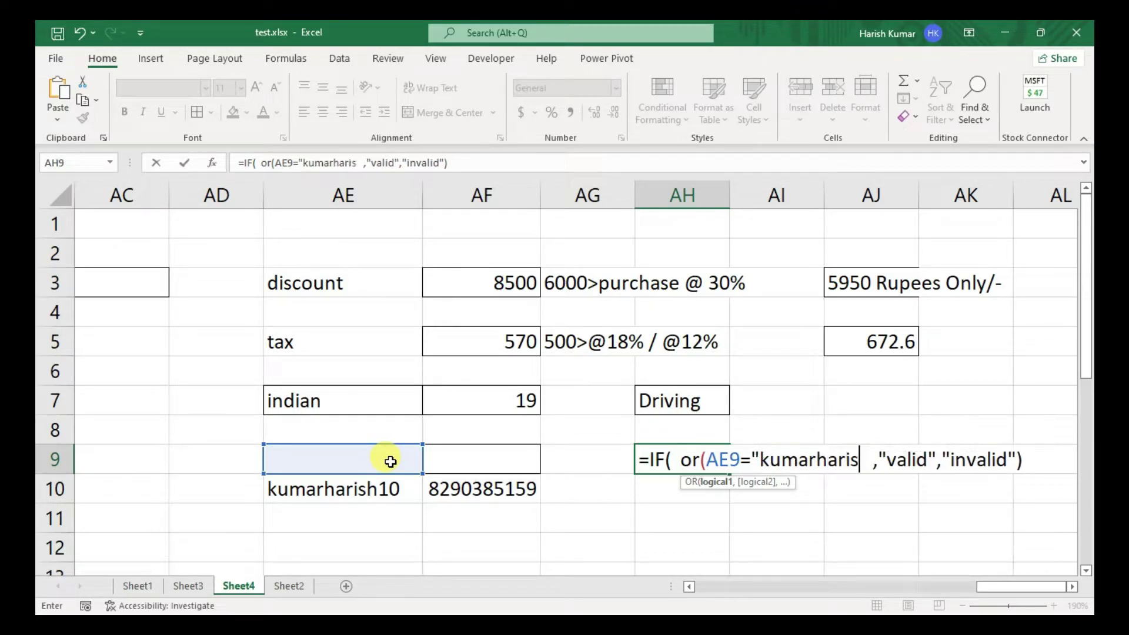
type("10")
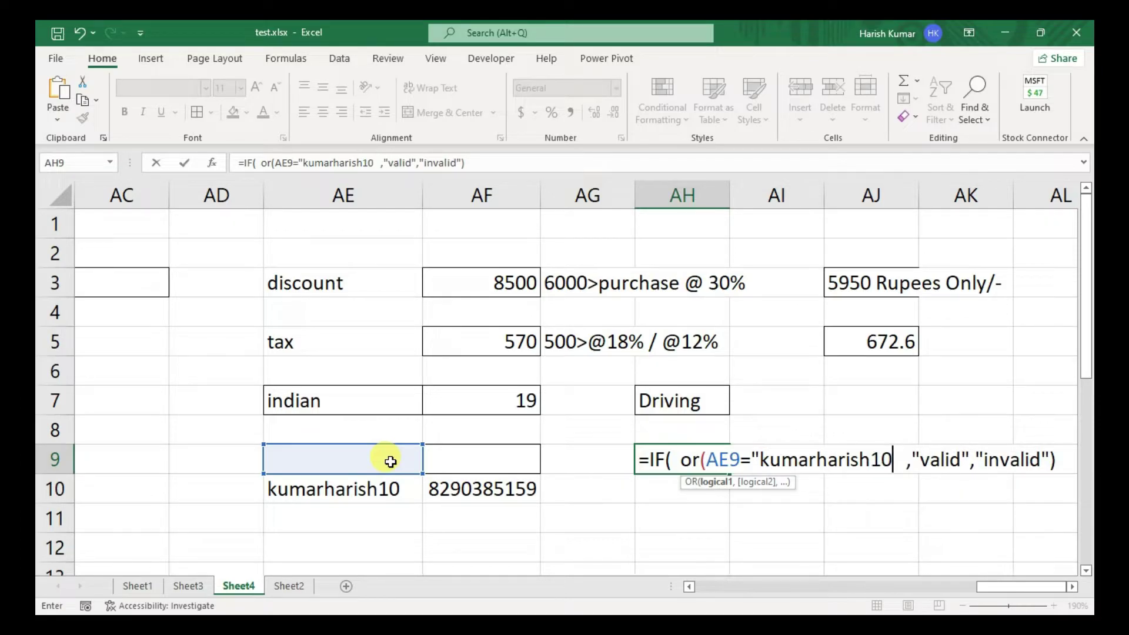
type("\",")
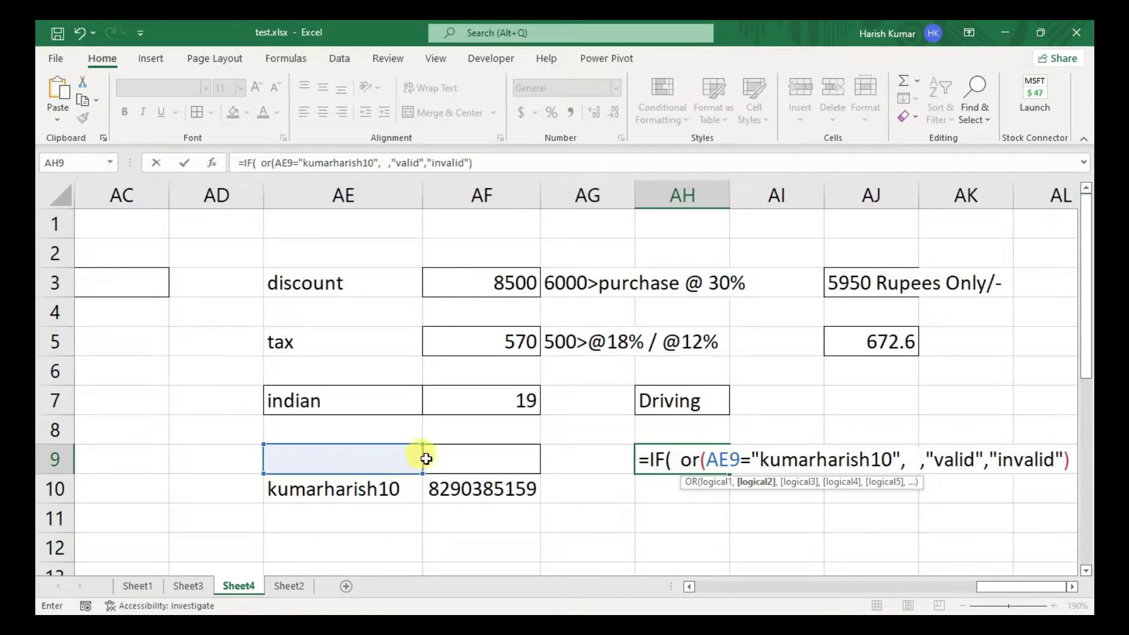
left_click(458, 458)
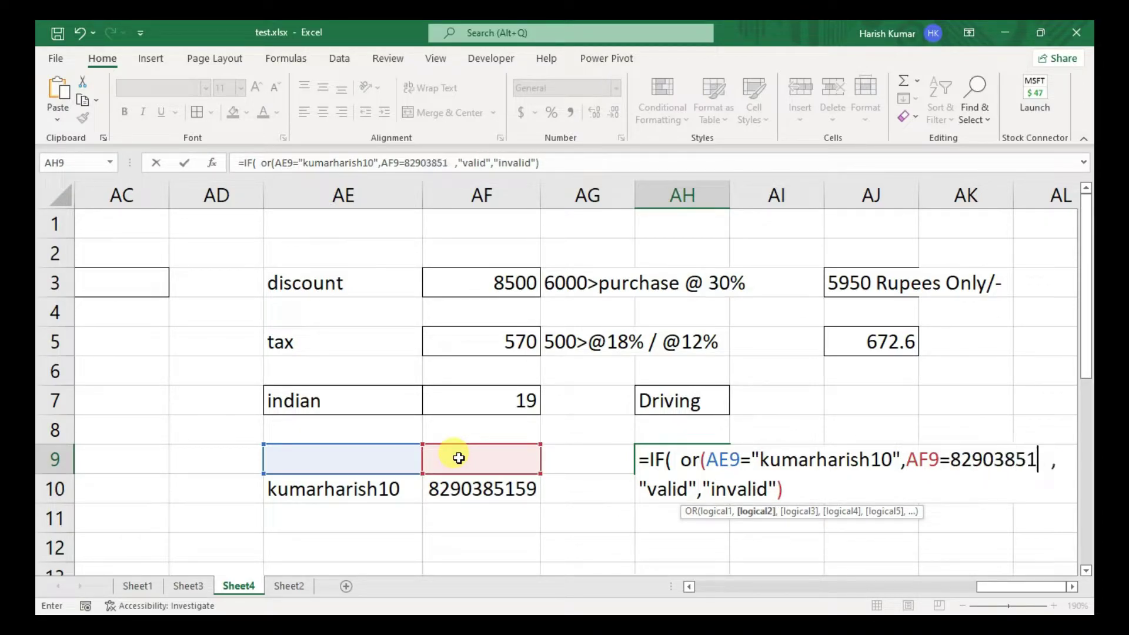
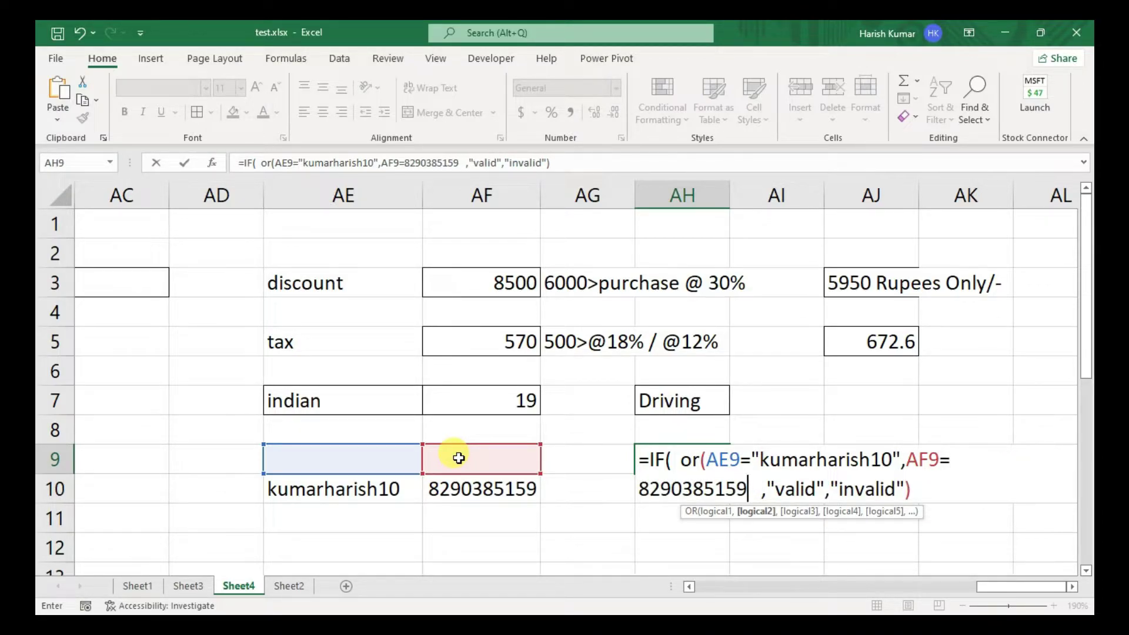
type(")")
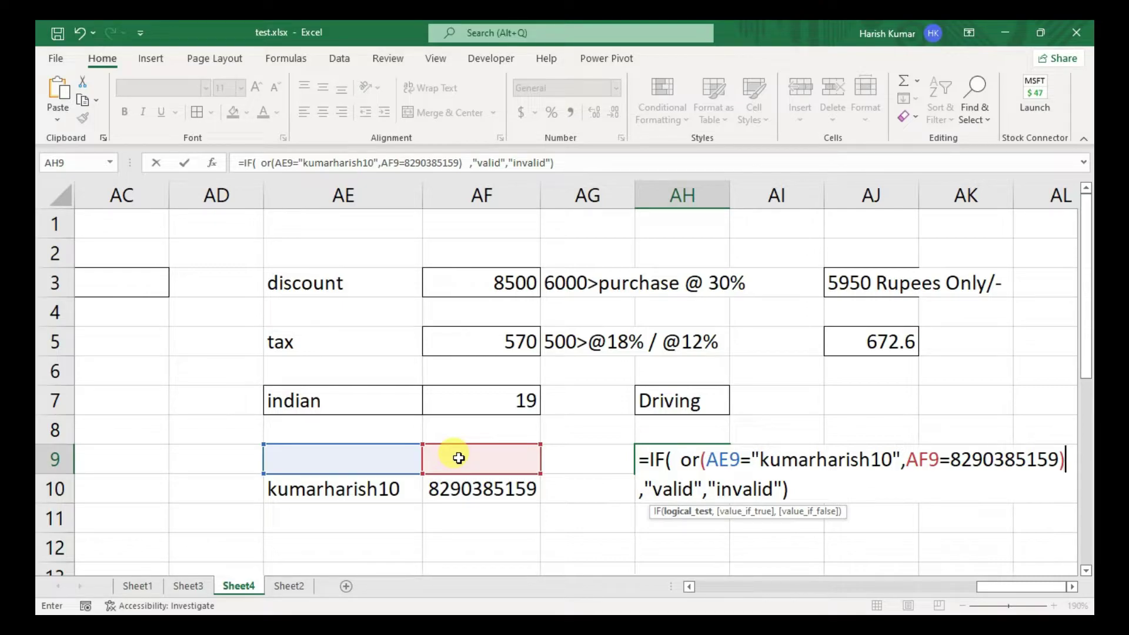
key("Return")
- Enter a user name in AE9, then replace it with the test value 'test'
left_click(382, 457)
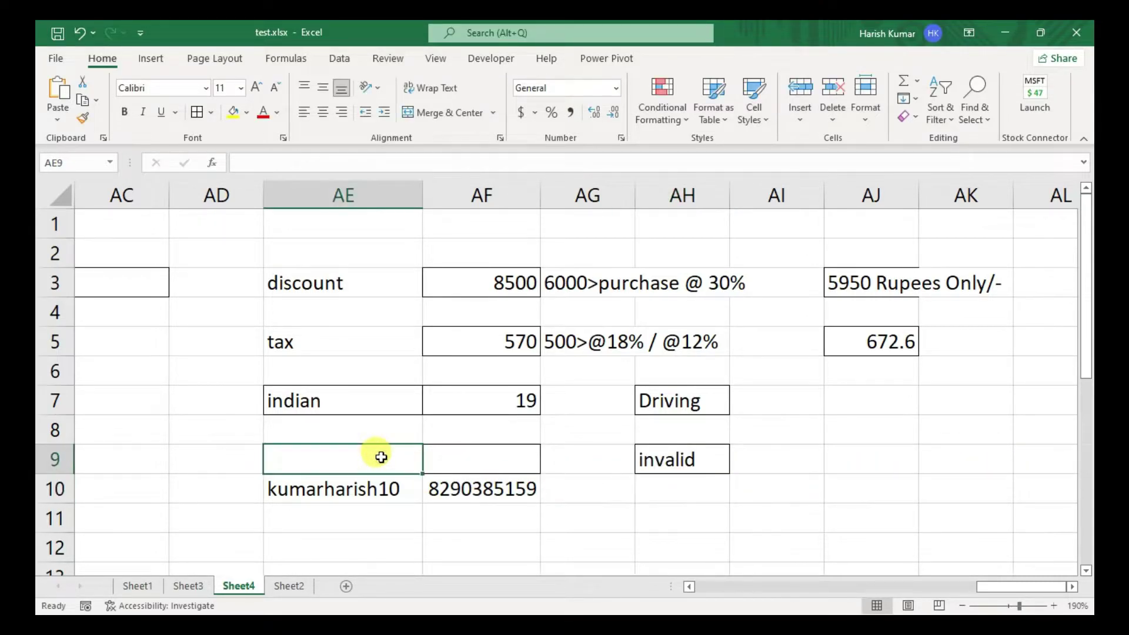
type("kumarhasih")
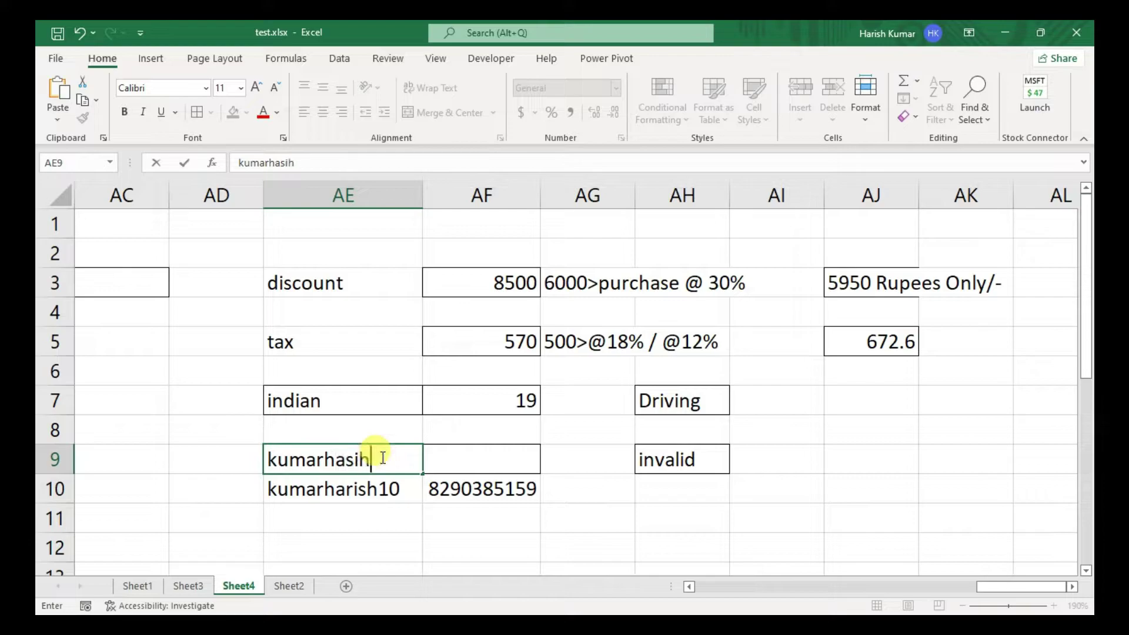
key("BackSpace")
key("BackSpace")
key("BackSpace")
type("rish10")
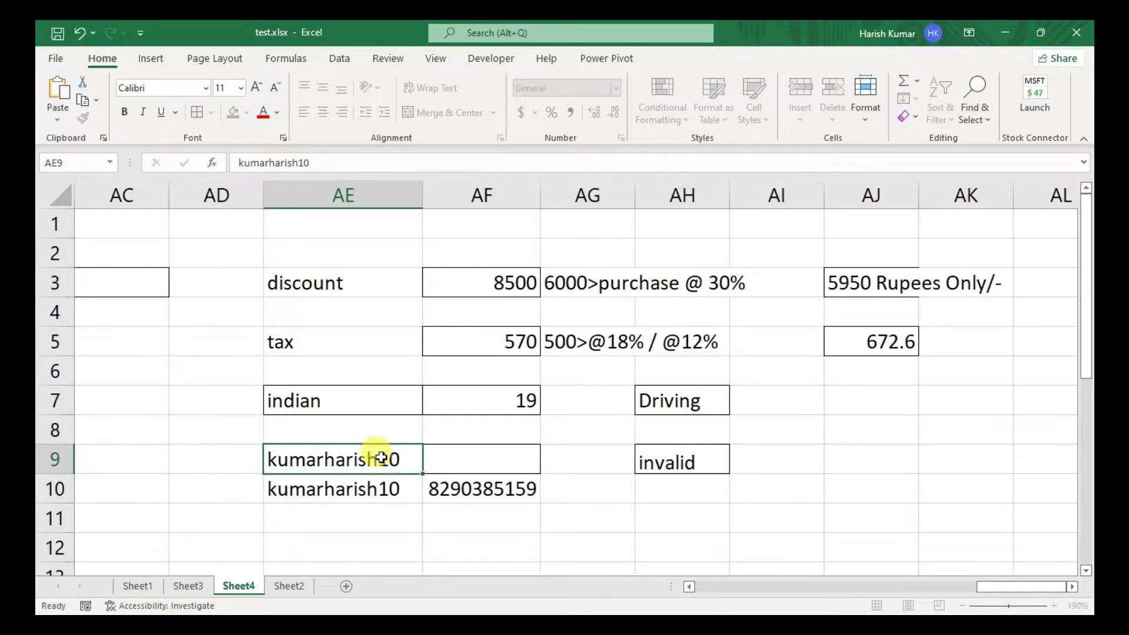
key("Return")
left_click(382, 457)
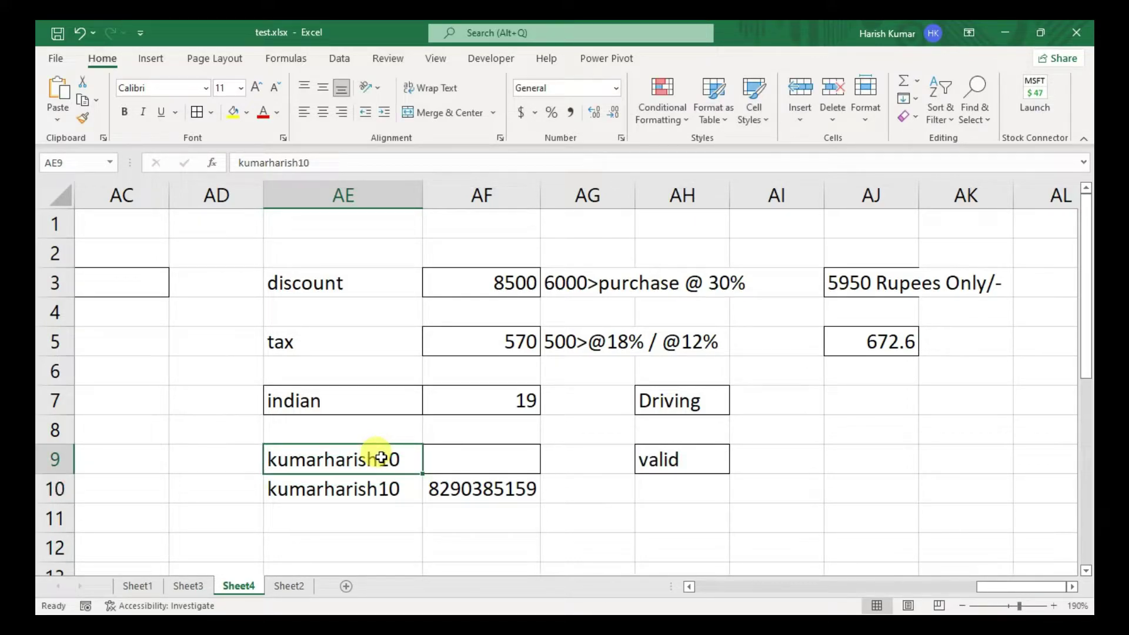
type("test")
key("Return")
- Enter the listed phone number in AF9, then clear it again
left_click(381, 458)
key("Right")
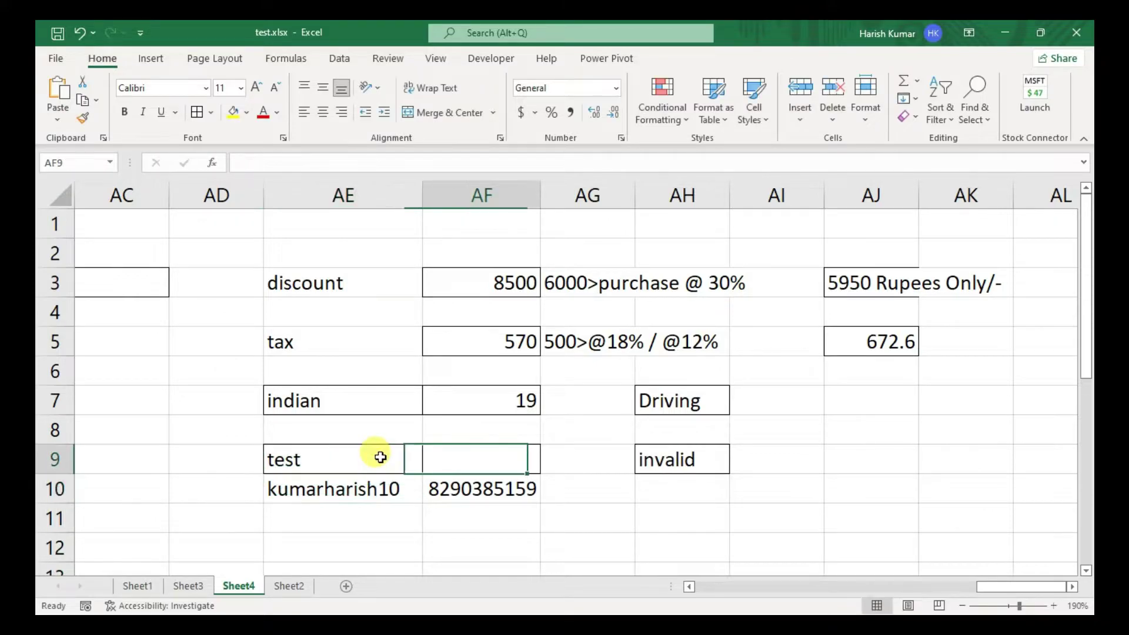
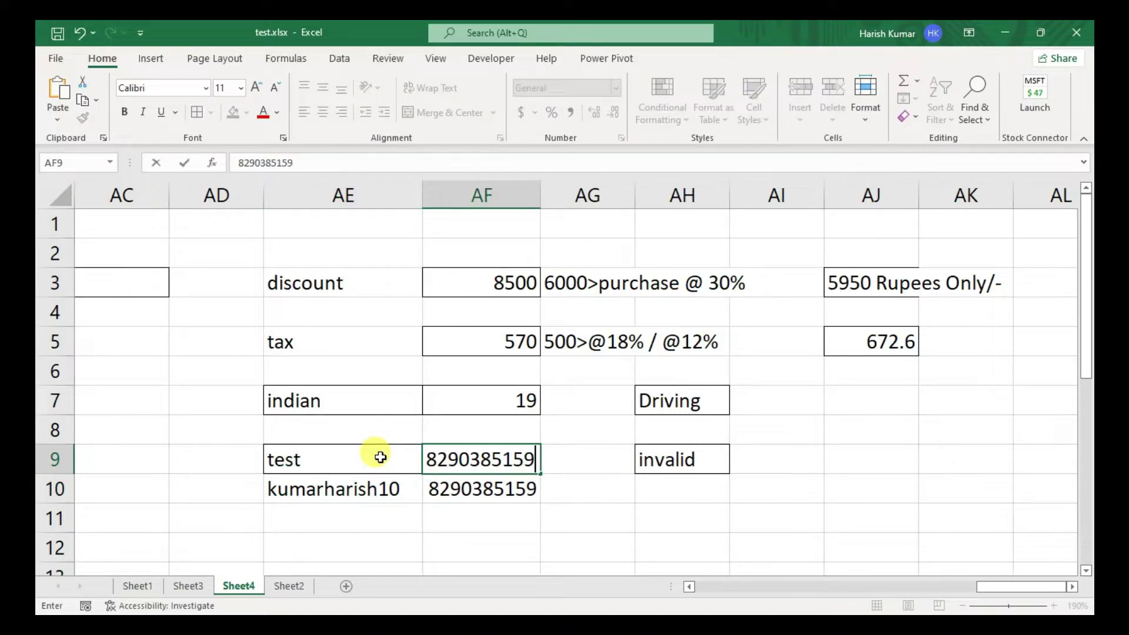
key("Return")
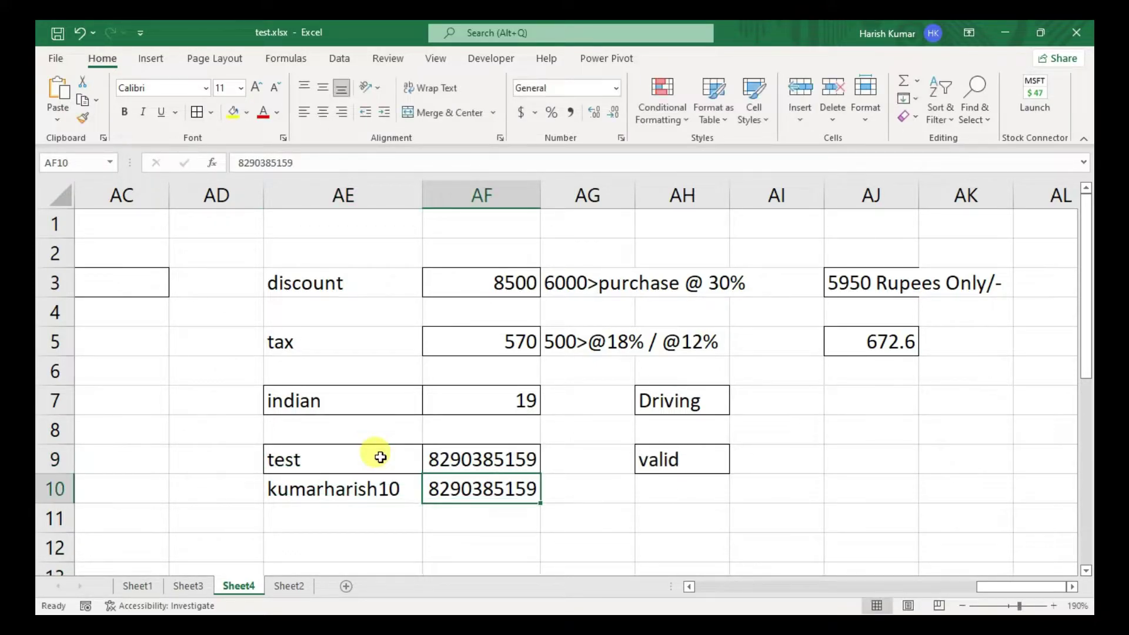
left_click(380, 458)
key("Right")
key("Delete")
- Test 894841 in AF9, then restore row 10's listed phone number
left_click(380, 457)
key("Right")
type("894841")
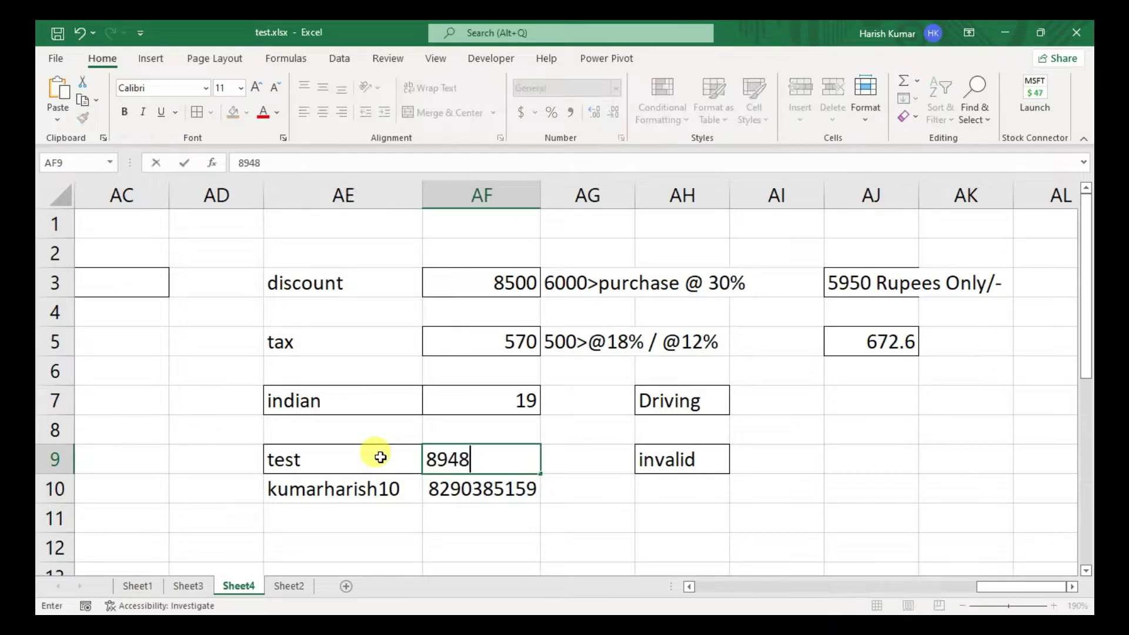
key("Return")
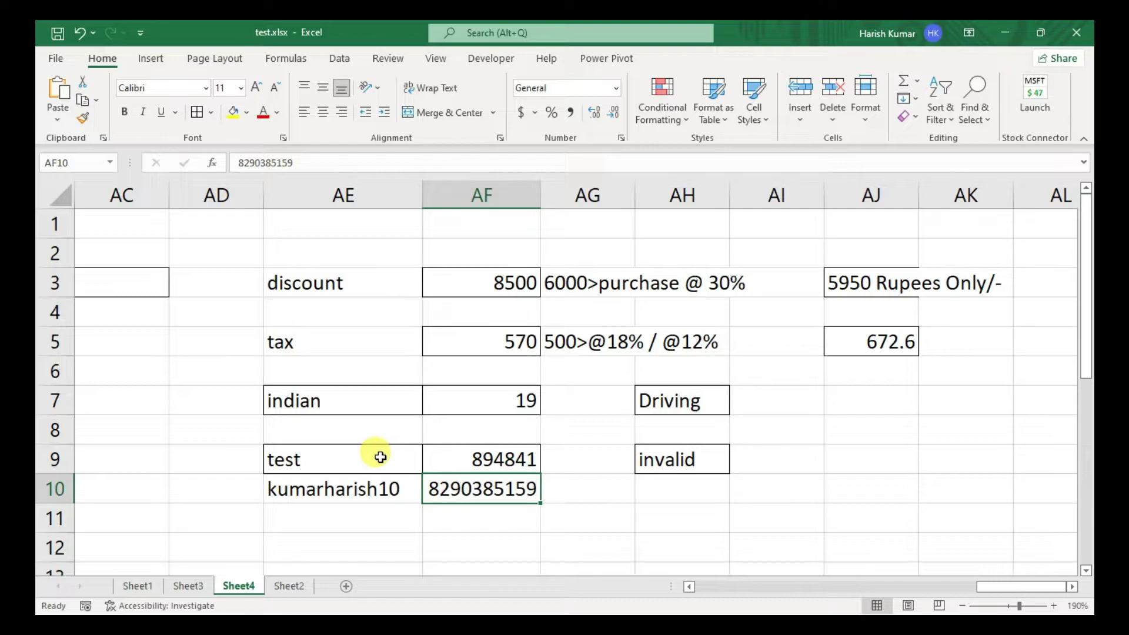
key("Up")
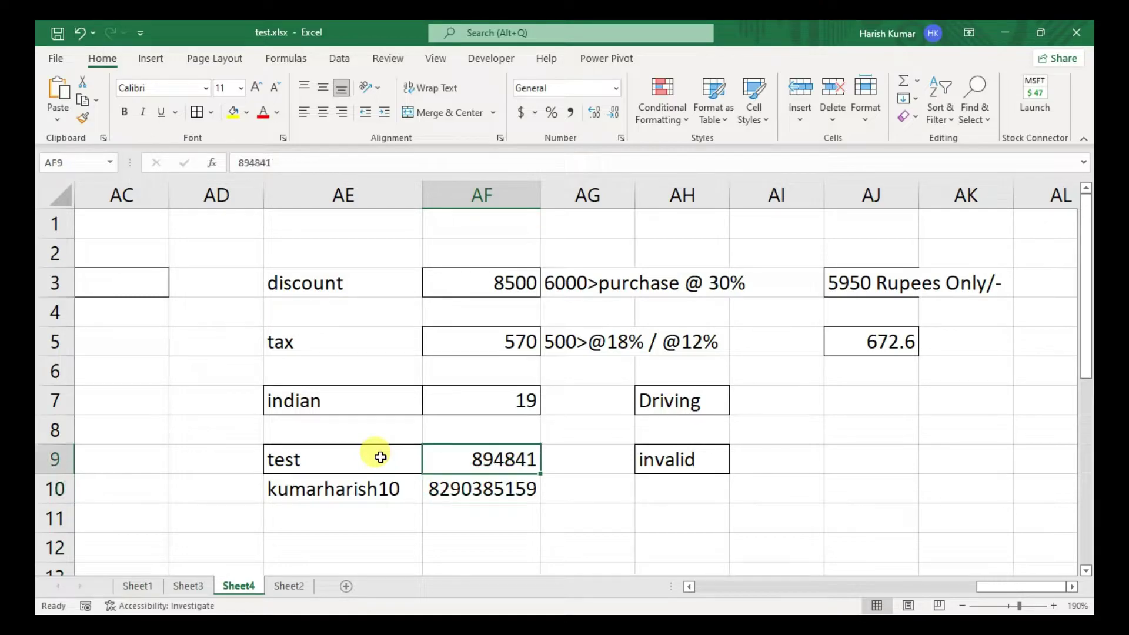
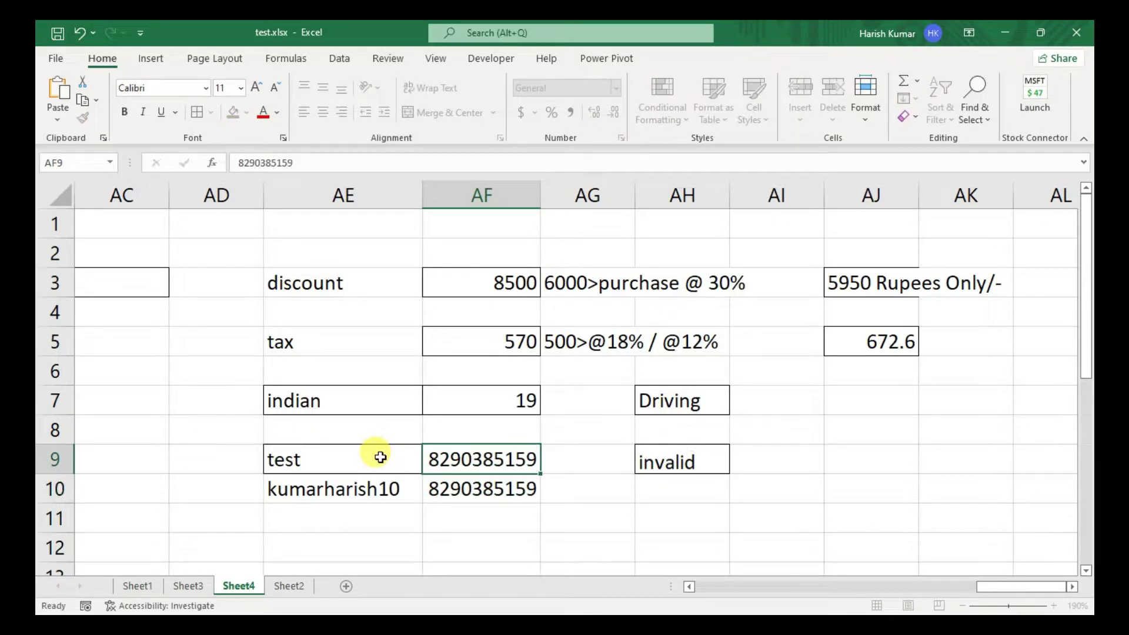
key("Return")
- Replace 'test' in AE9 with row 10's user name so AH9 reads valid
left_click(380, 457)
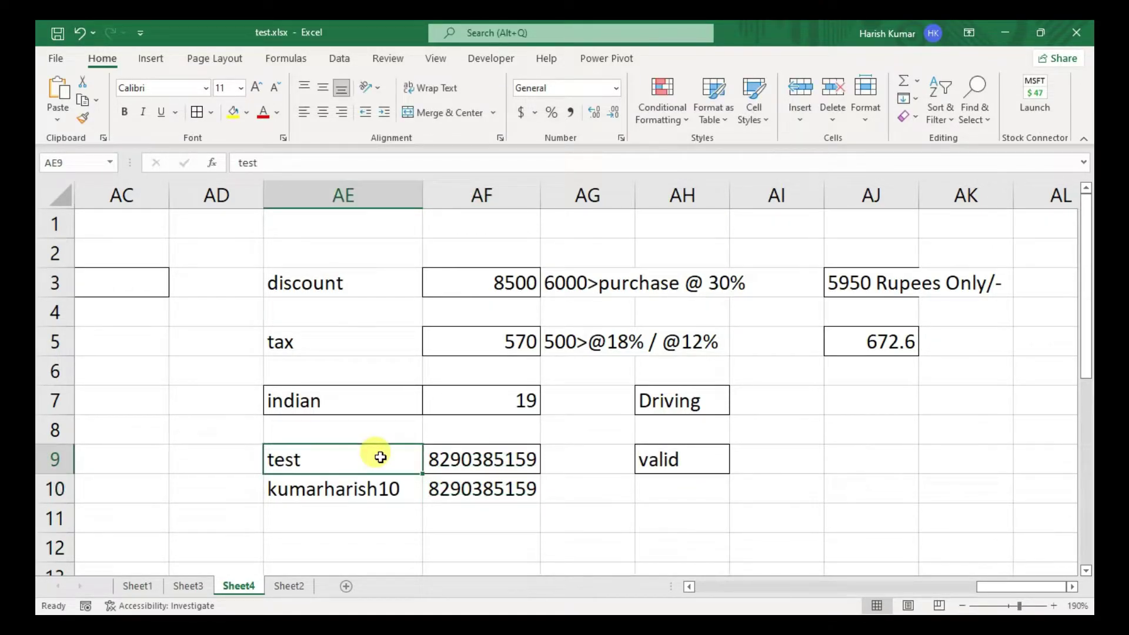
type("kumara")
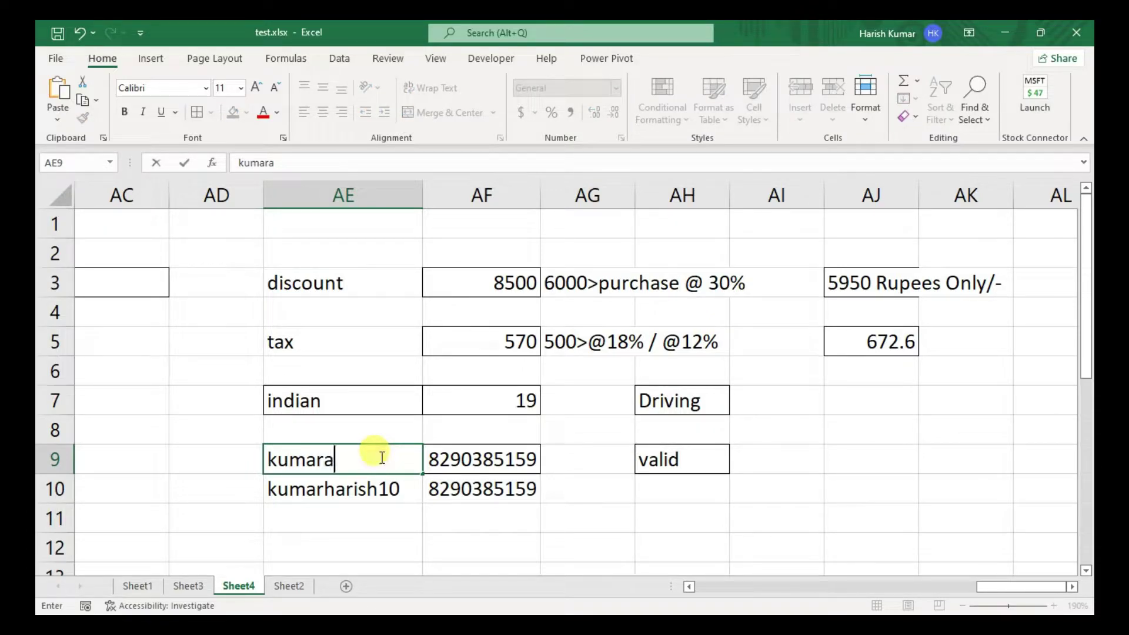
key("BackSpace")
key("BackSpace")
type("ha")
key("BackSpace")
key("BackSpace")
type("rharish10")
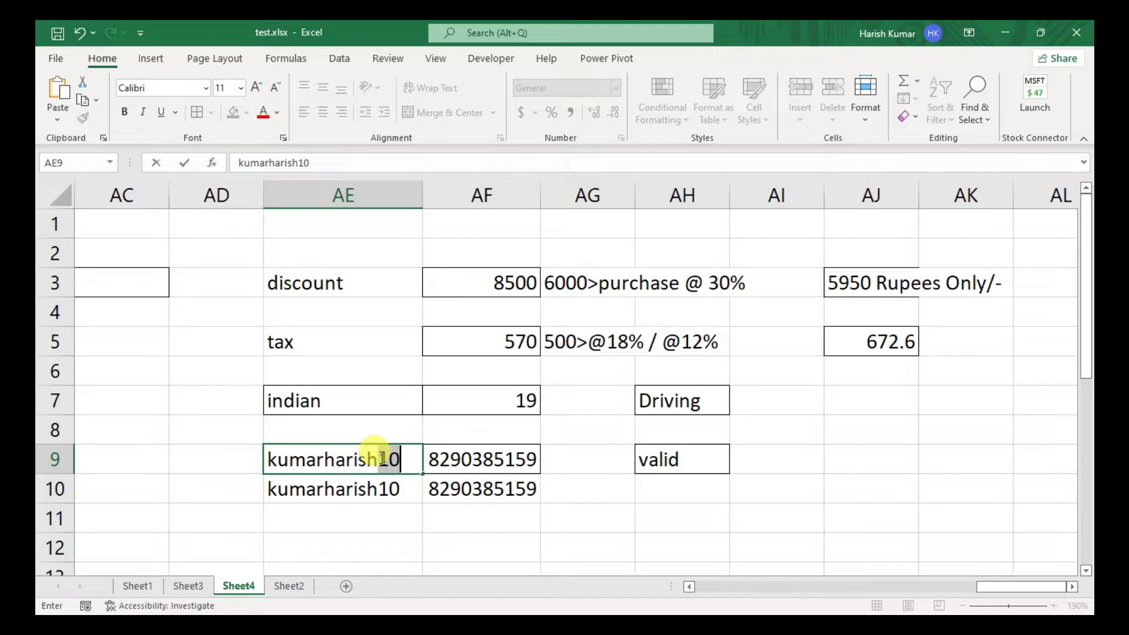
key("Return")
key("Return")
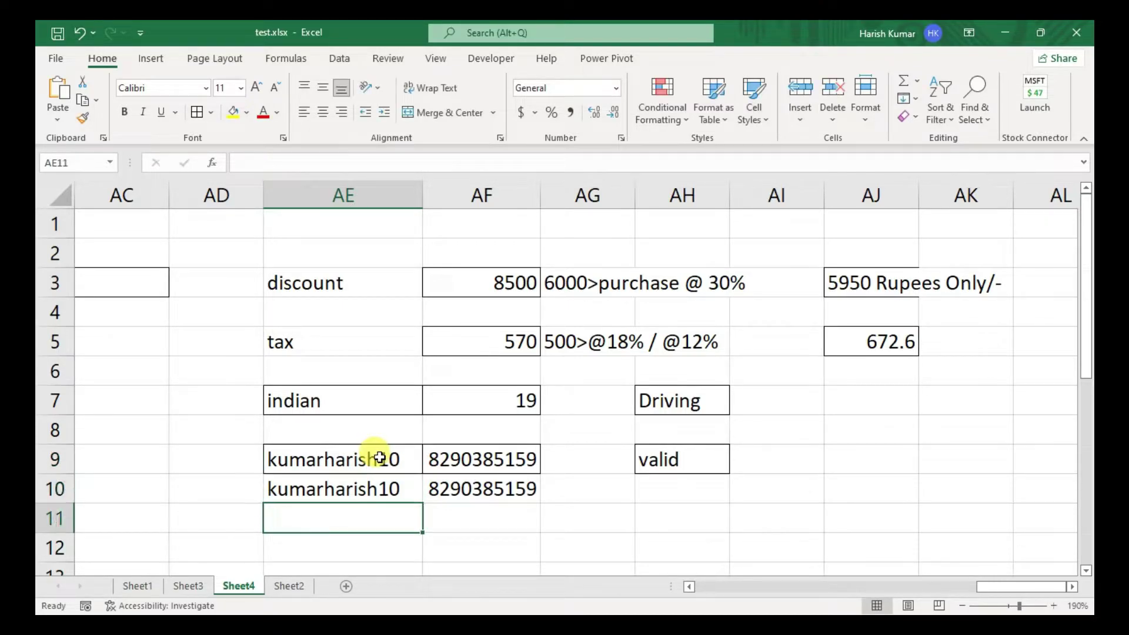
- Select the logical formulas block U2:Z9 and apply All Borders
key("Left")
key("Left")
key("Left")
key("Left")
key("Left")
key("Left")
key("Left")
key("Left")
key("Left")
key("Left")
key("Left")
key("Left")
key("Left")
key("Left")
key("Right")
key("Up")
key("Up")
key("Up")
key("Up")
key("Up")
key("Up")
key("Up")
key("Right")
key("Right")
key("Right")
key("Up")
key("Up")
key("Right")
key("Left")
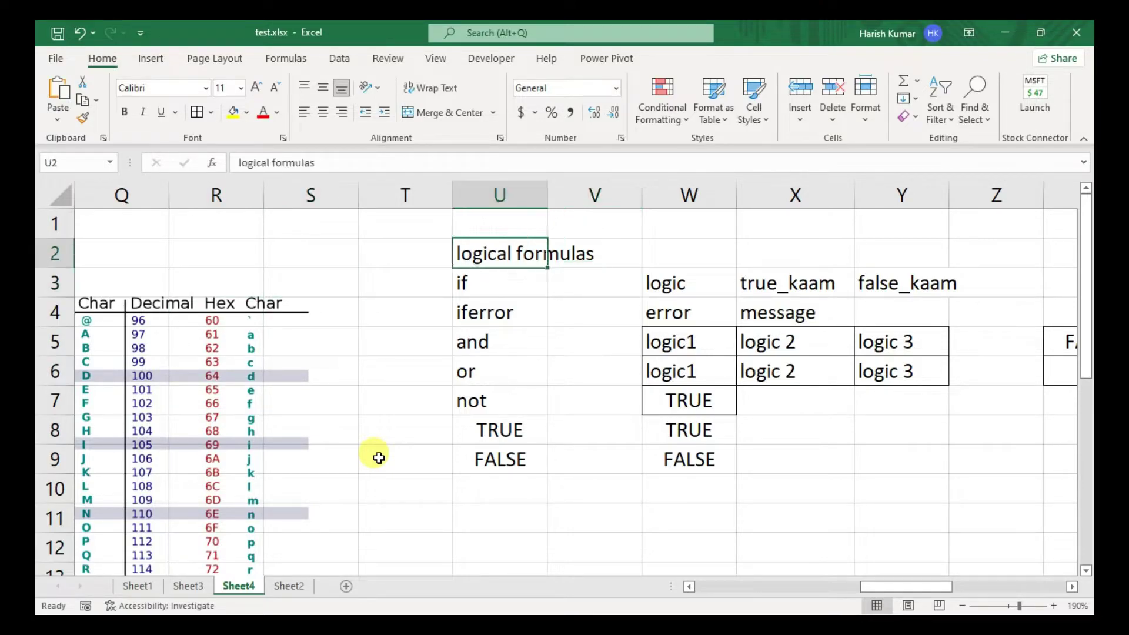
key("shift+Down")
key("shift+Down")
key("shift+Down")
key("shift+Down")
key("shift+Down")
key("shift+Down")
key("shift+Down")
key("shift+Right")
key("shift+Right")
key("shift+Right")
key("shift+Right")
key("shift+Right")
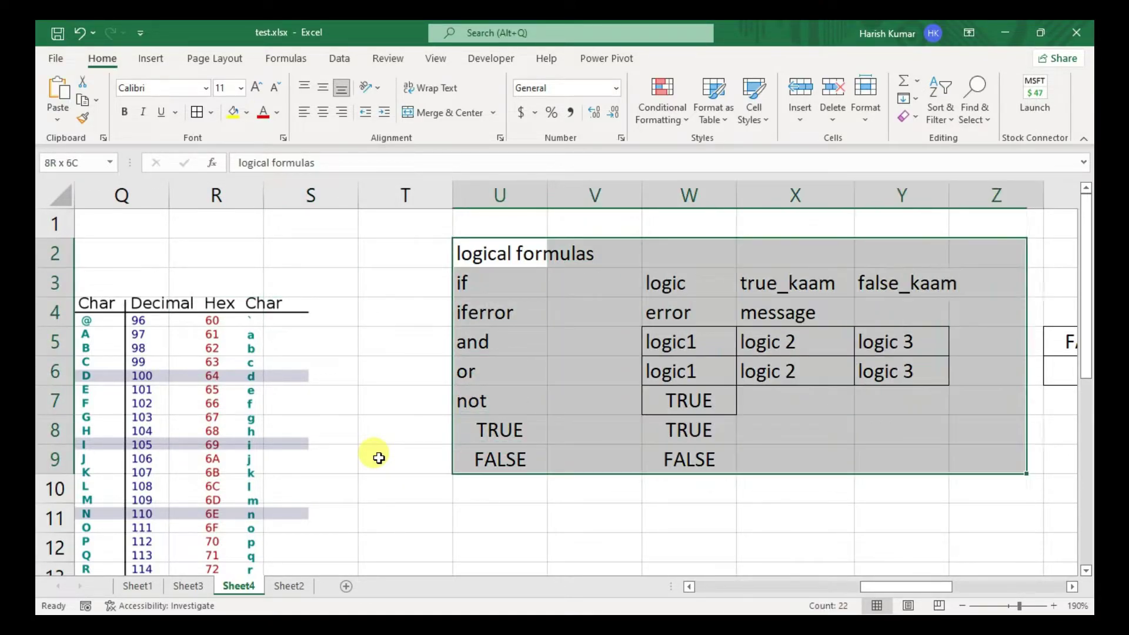
key("alt+h")
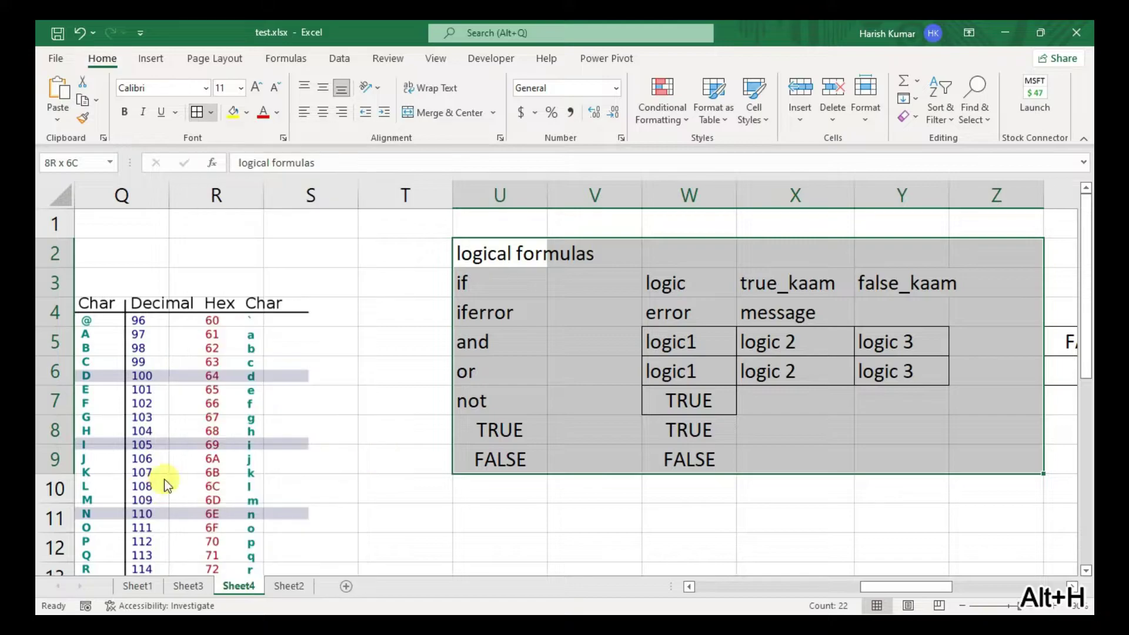
key("b")
key("a")
- Scroll right past the discount table into empty columns and go to cell AN2
left_click_drag(887, 588, 986, 587)
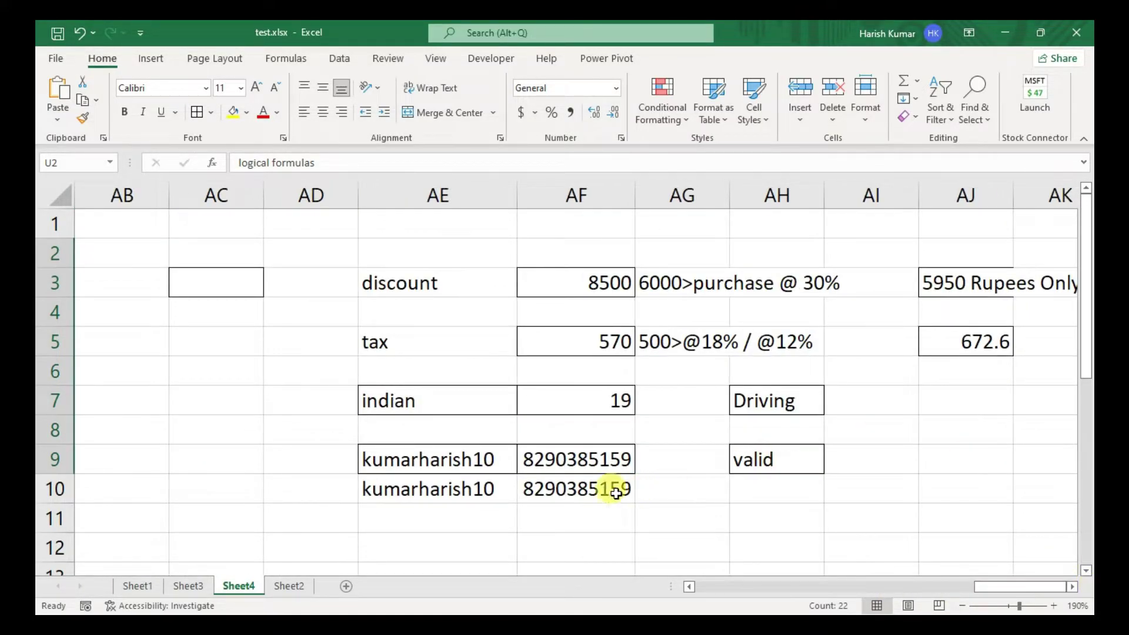
left_click(551, 511)
key("Right")
key("Right")
key("Right")
key("Right")
key("Right")
key("Right")
key("Right")
key("Right")
key("Right")
key("Right")
key("Right")
key("Right")
key("Right")
key("Right")
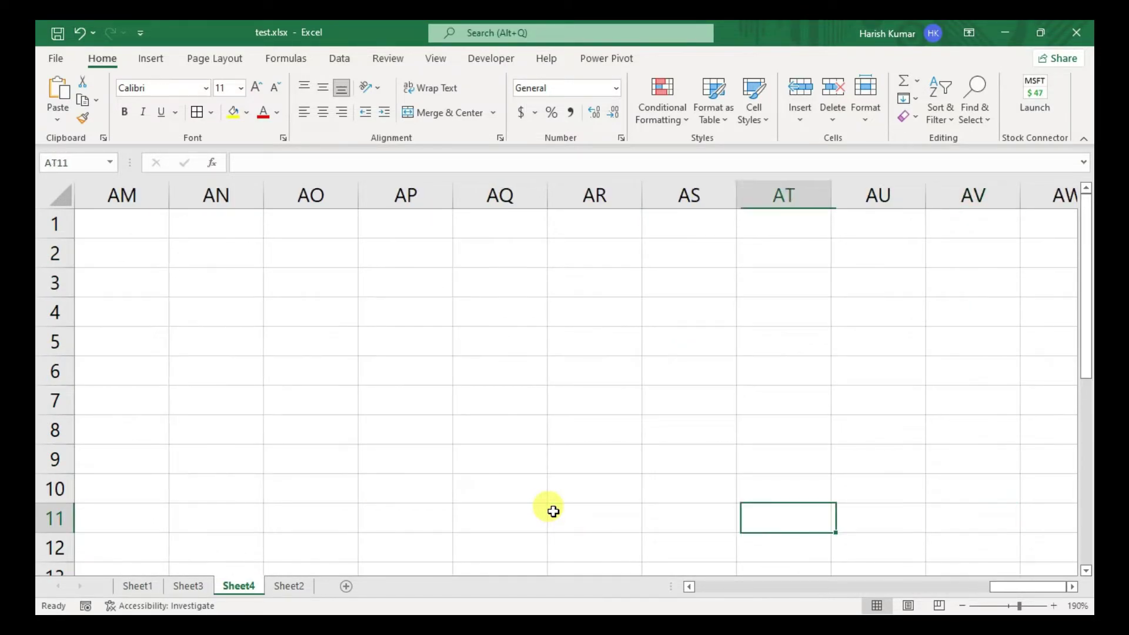
key("Left")
key("Left")
key("Left")
key("Left")
key("Left")
key("Left")
key("Left")
key("Left")
key("Left")
key("Left")
key("Up")
key("Up")
key("Up")
key("Up")
key("Up")
key("Right")
key("Right")
key("Right")
key("Right")
key("Right")
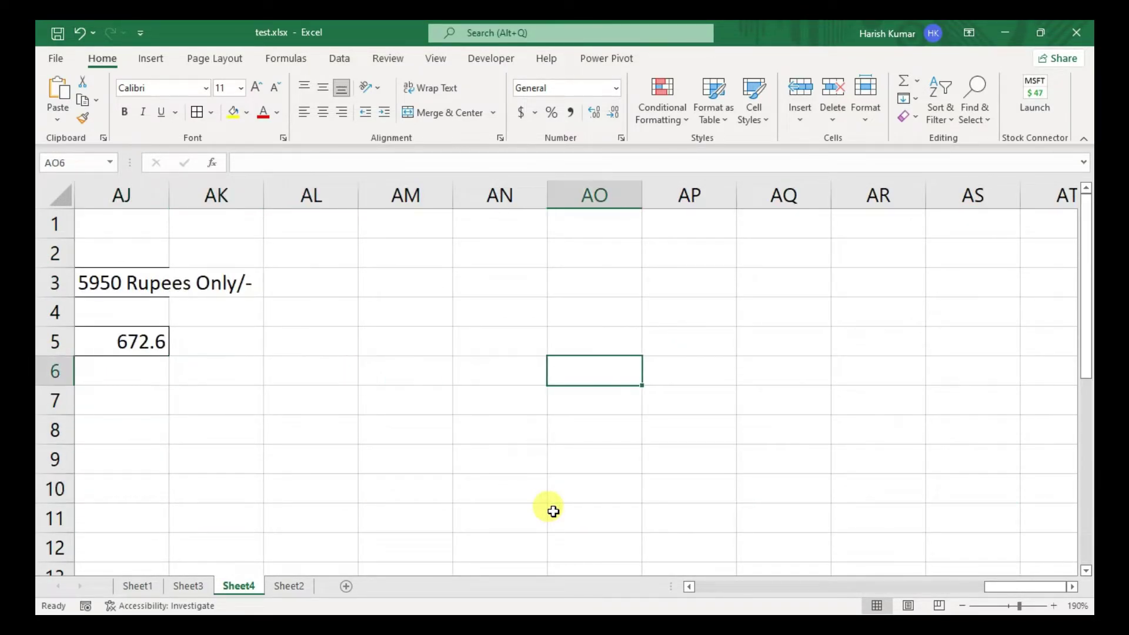
key("Up")
key("Left")
key("Up")
key("Up")
key("Right")
key("Right")
key("Right")
key("Right")
key("Right")
key("Right")
key("Right")
key("Right")
key("Left")
key("Left")
key("Left")
key("Left")
key("Left")
key("Left")
key("Left")
key("Left")
key("Up")
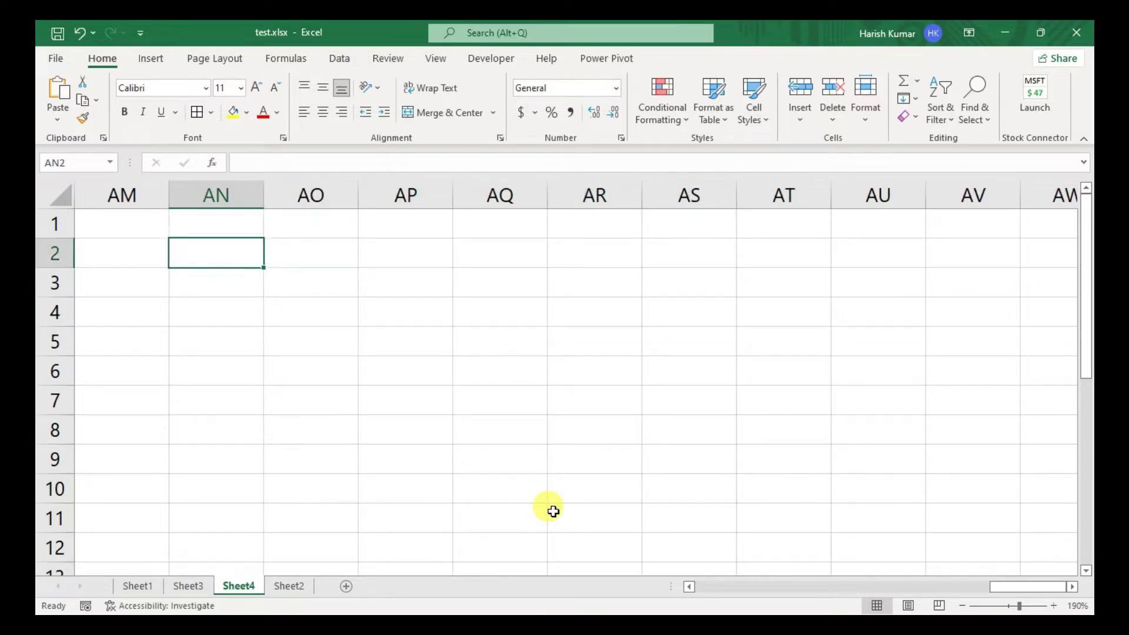
- Enter the heading 'lookup and reference' in AN2, then column, columns, row, rows and choose below it
key("shift+Down")
key("shift+Down")
key("shift+Down")
key("shift+Down")
key("shift+Down")
key("shift+Down")
key("shift+Right")
key("shift+Right")
key("shift+Right")
key("shift+Right")
key("shift+Right")
key("shift+Down")
key("Up")
key("Down")
type("lookup and refere")
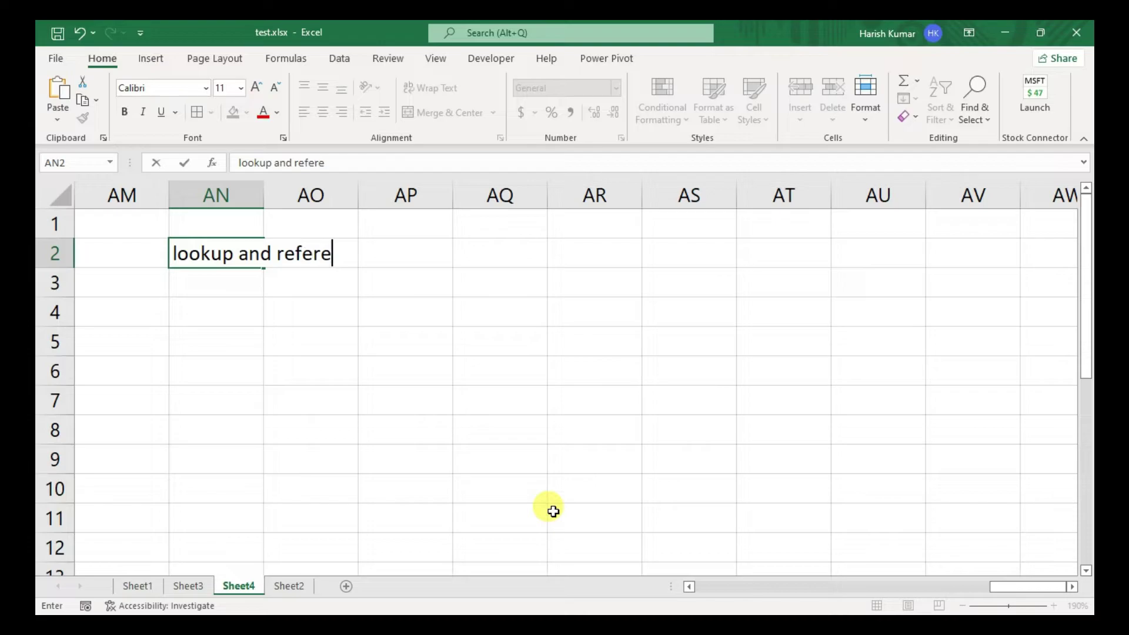
type("nce")
key("Return")
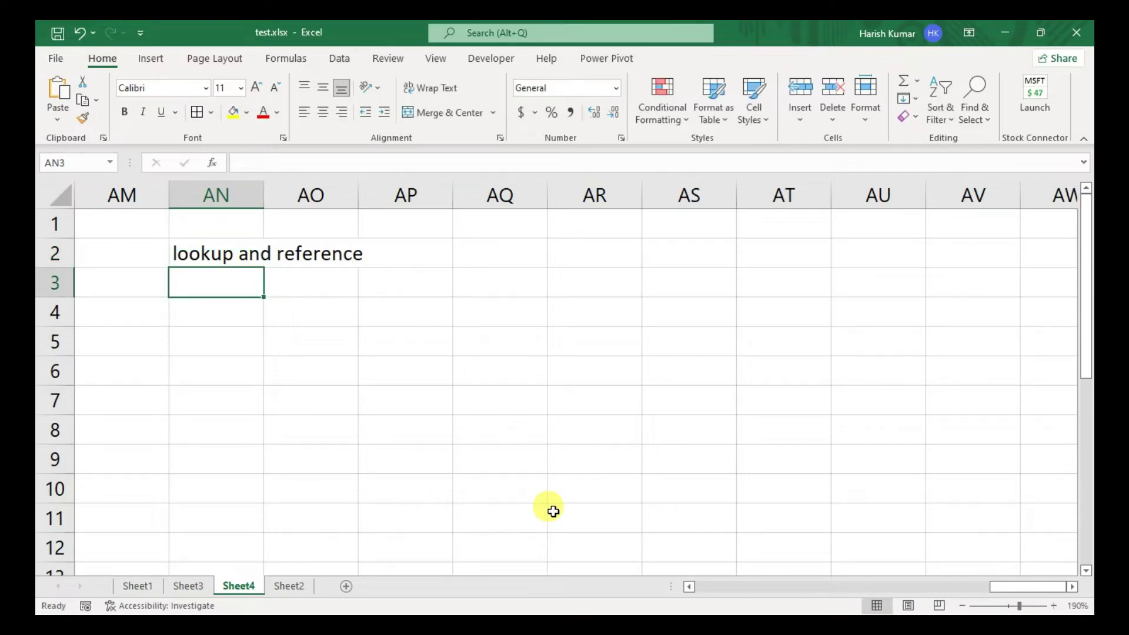
type("column")
key("Return")
type("columns")
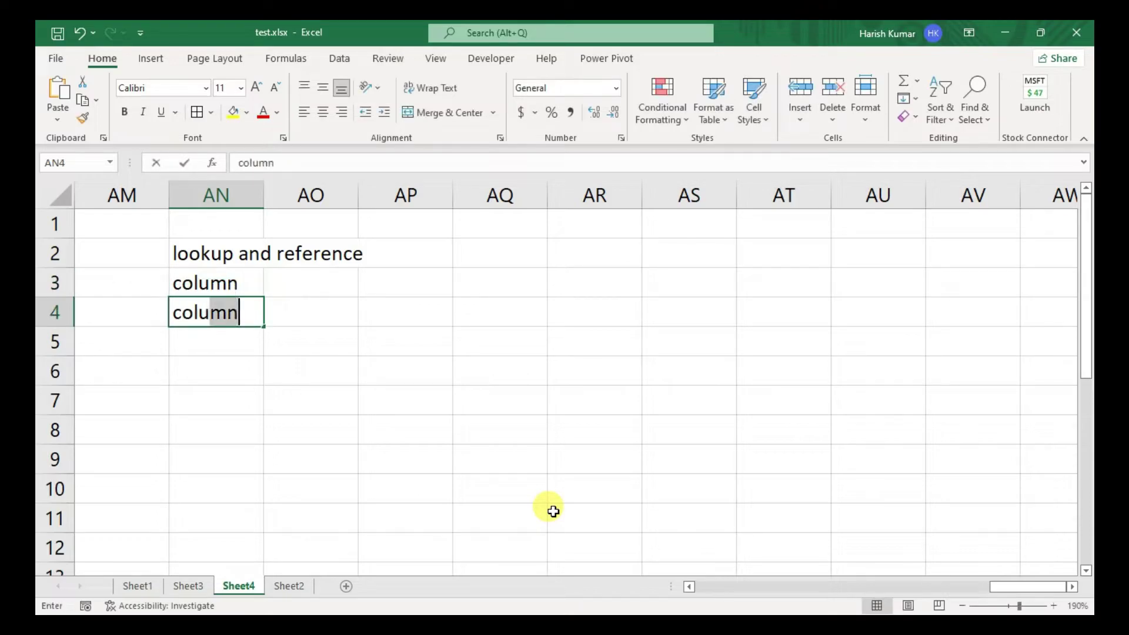
key("Return")
type("ro")
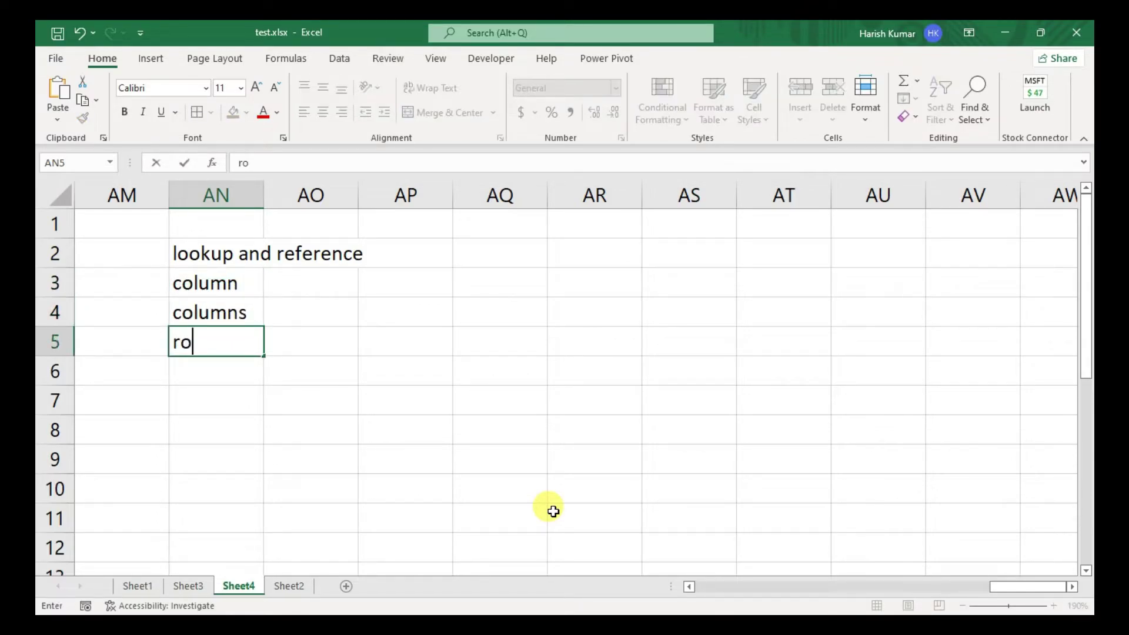
type("w")
key("Return")
type("roe")
key("BackSpace")
type("ws")
key("Return")
type("choose")
key("Return")
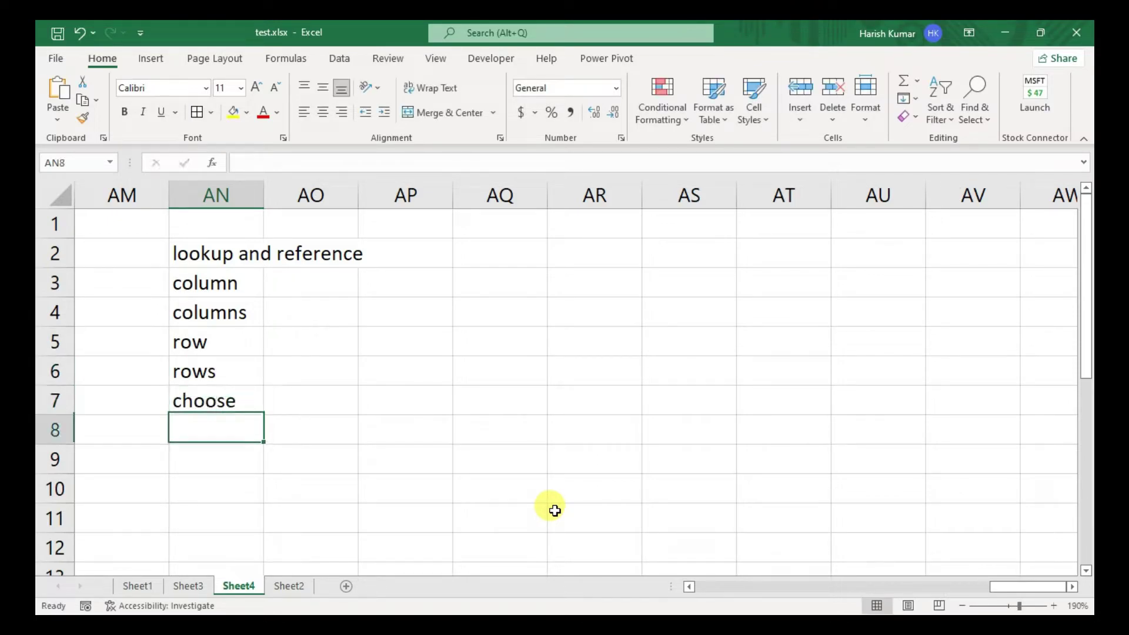
- Add match (removing its stray backslash), lookup, vlookup and hlookup to finish the list
type("match\\")
key("Return")
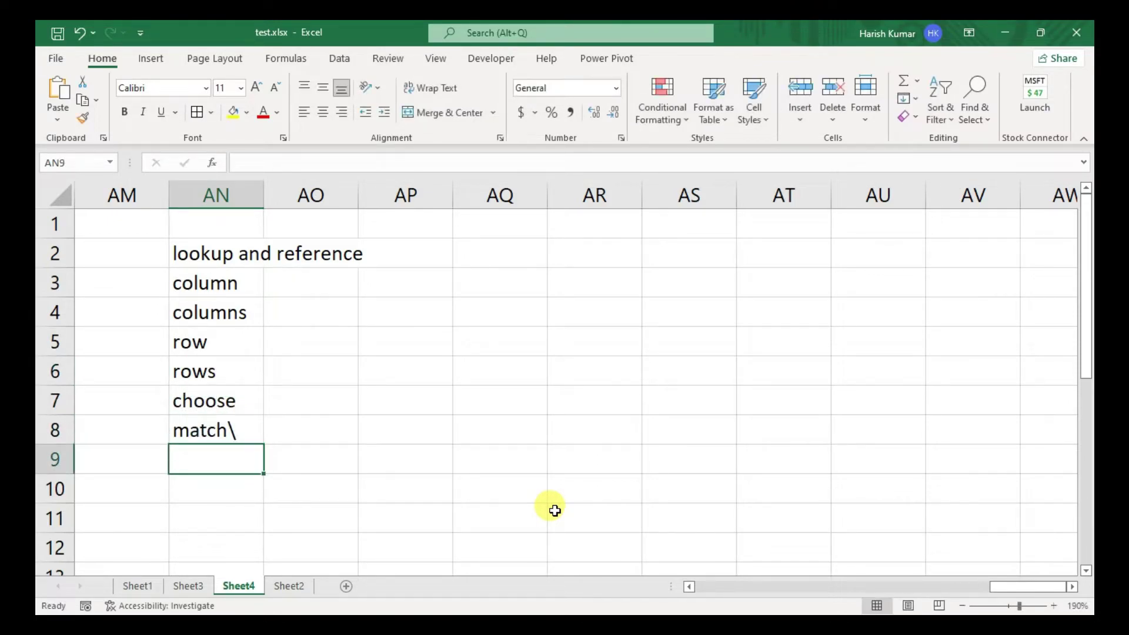
key("Up")
key("F2")
key("BackSpace")
key("Return")
type("lookup")
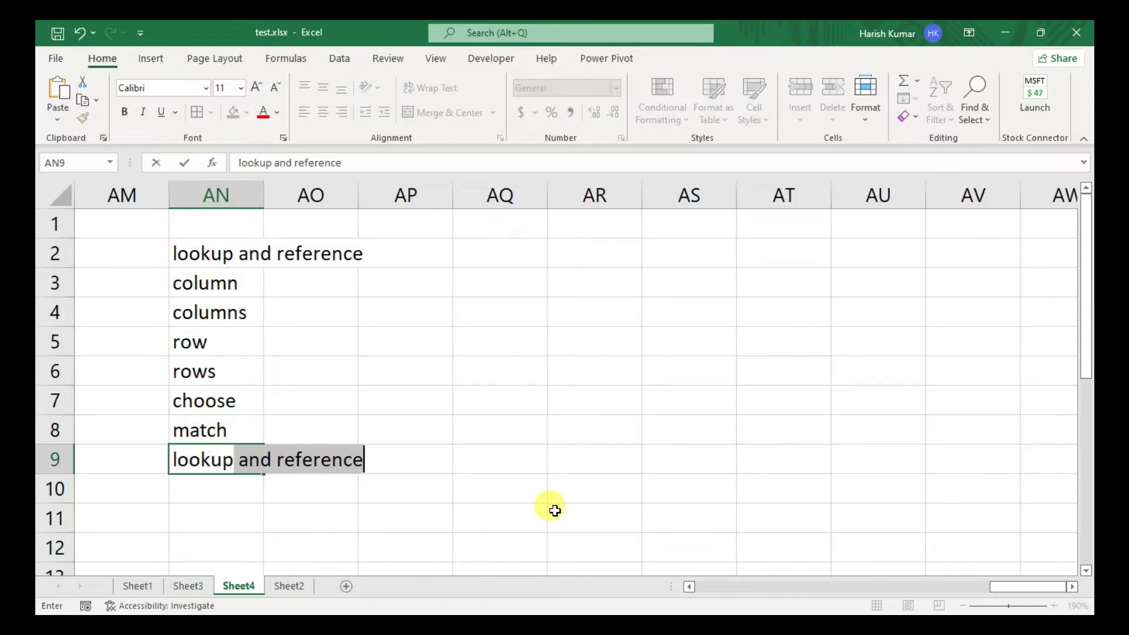
key("Delete")
key("Return")
type("vlo")
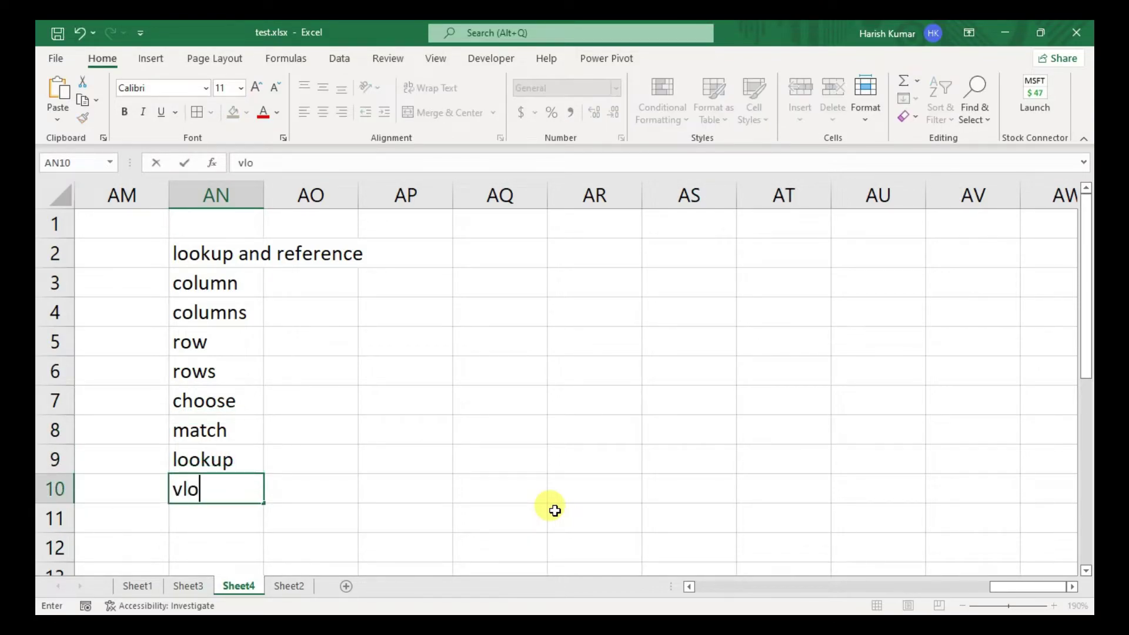
type("okup")
key("Return")
type("h")
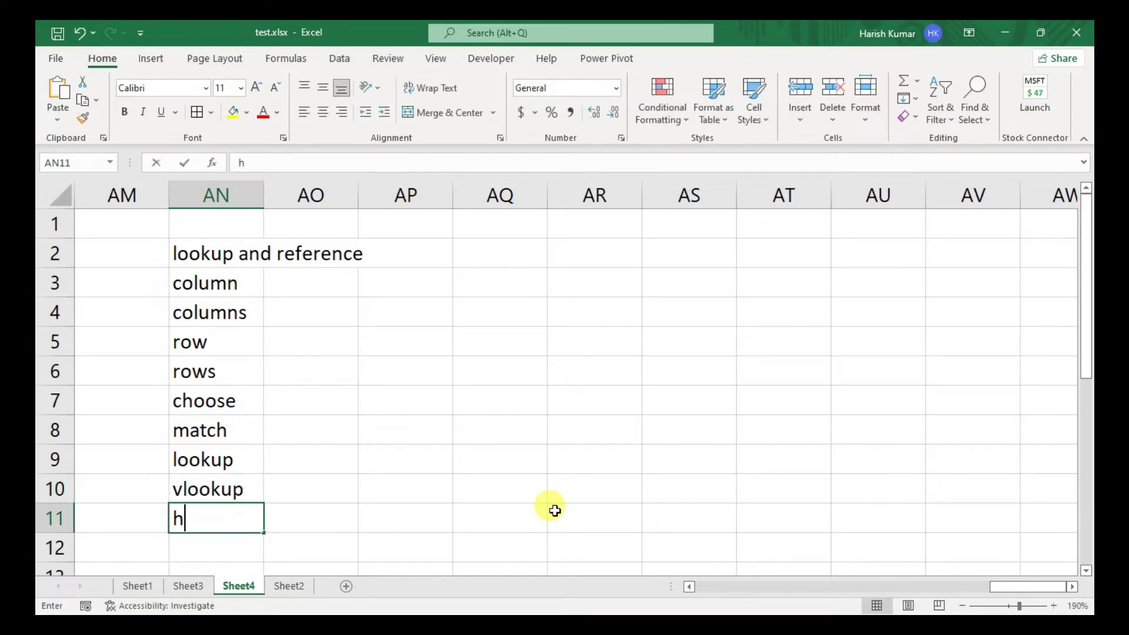
type("lookup")
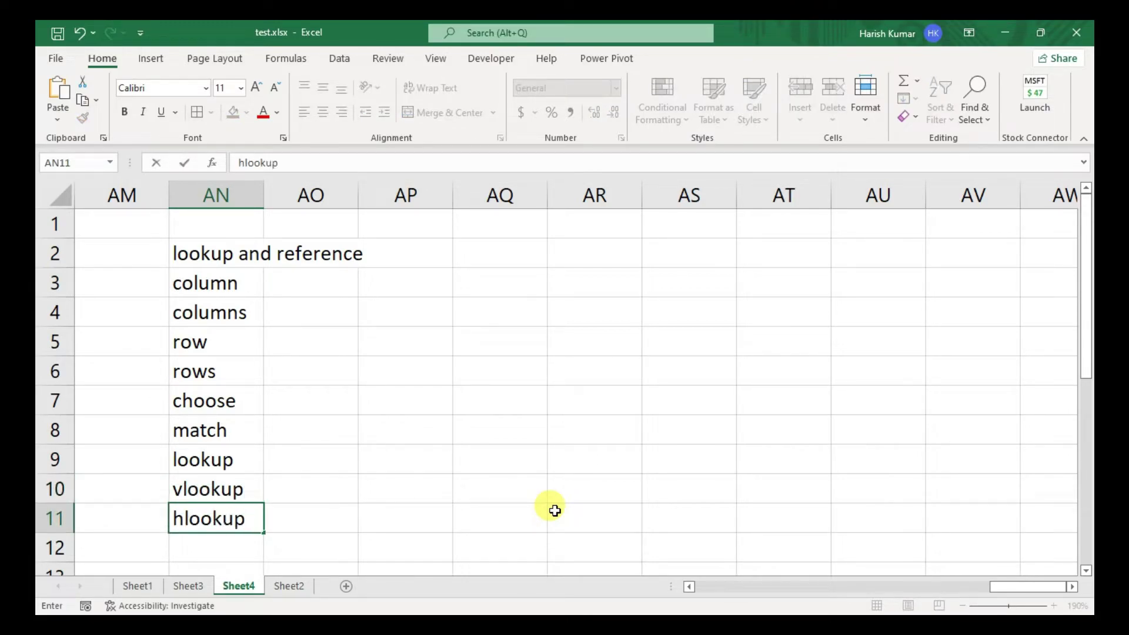
key("Return")
- Select the entries from column down to match, then move right beside the list
key("Up")
key("Up")
key("Up")
key("Up")
key("Up")
key("Up")
key("Up")
key("Up")
key("Up")
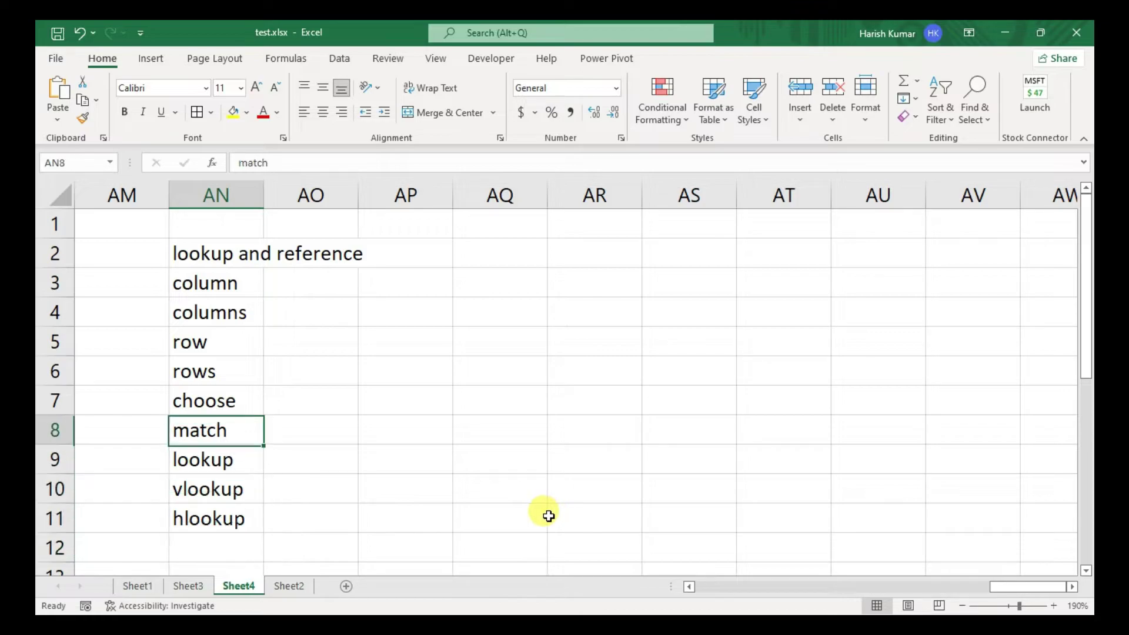
key("shift+Down")
key("shift+Down")
key("shift+Down")
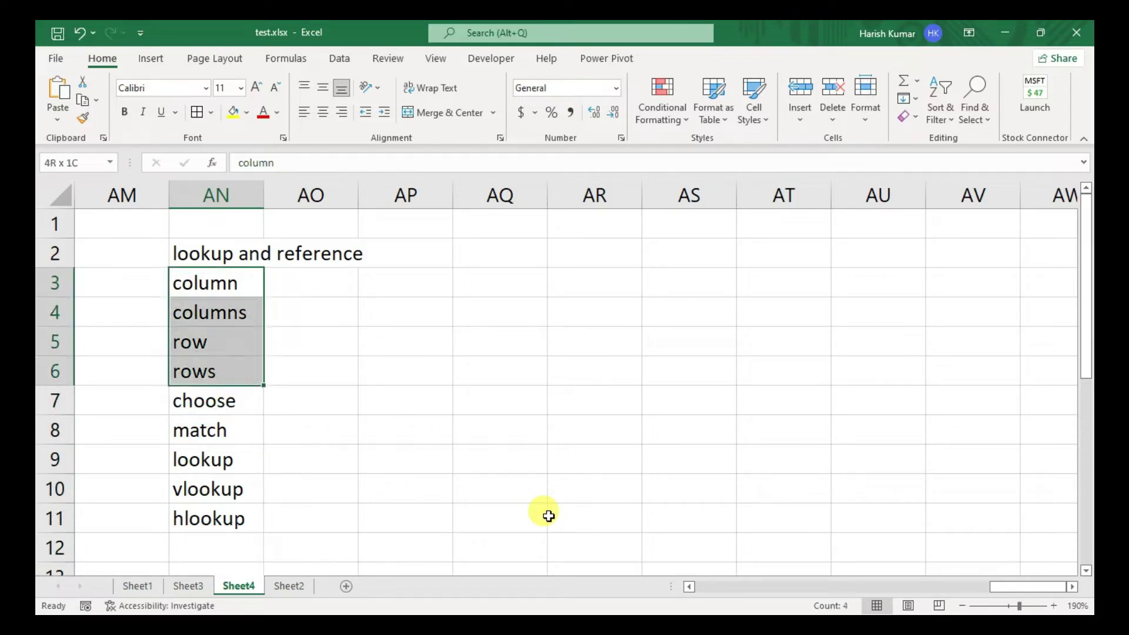
key("shift+Down")
key("shift+Down")
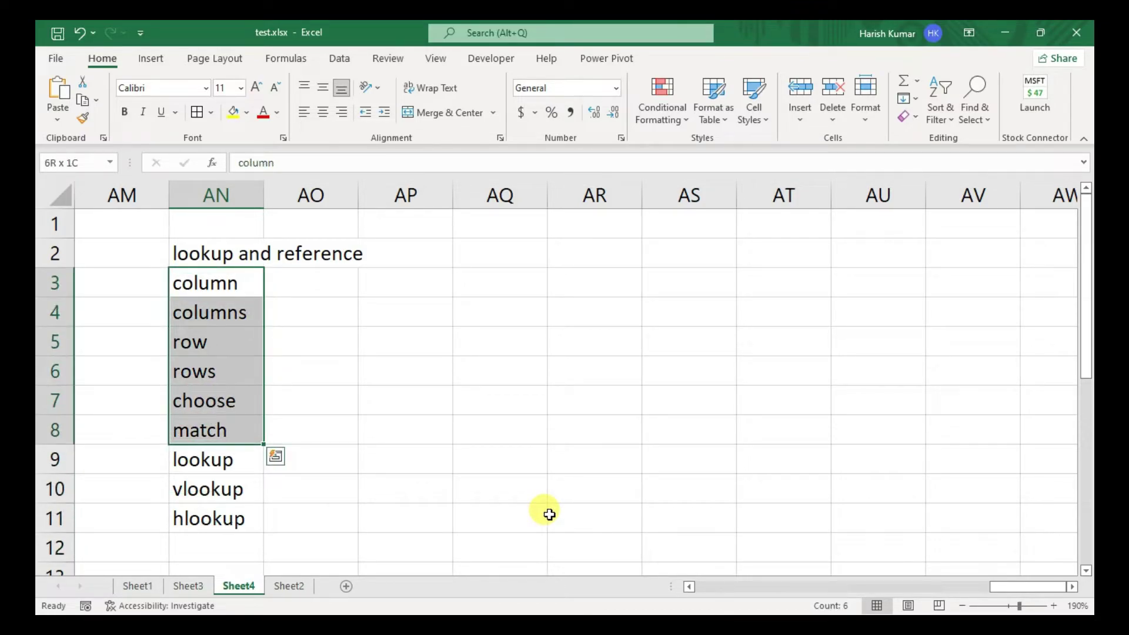
key("Right")
key("Right")
key("Left")
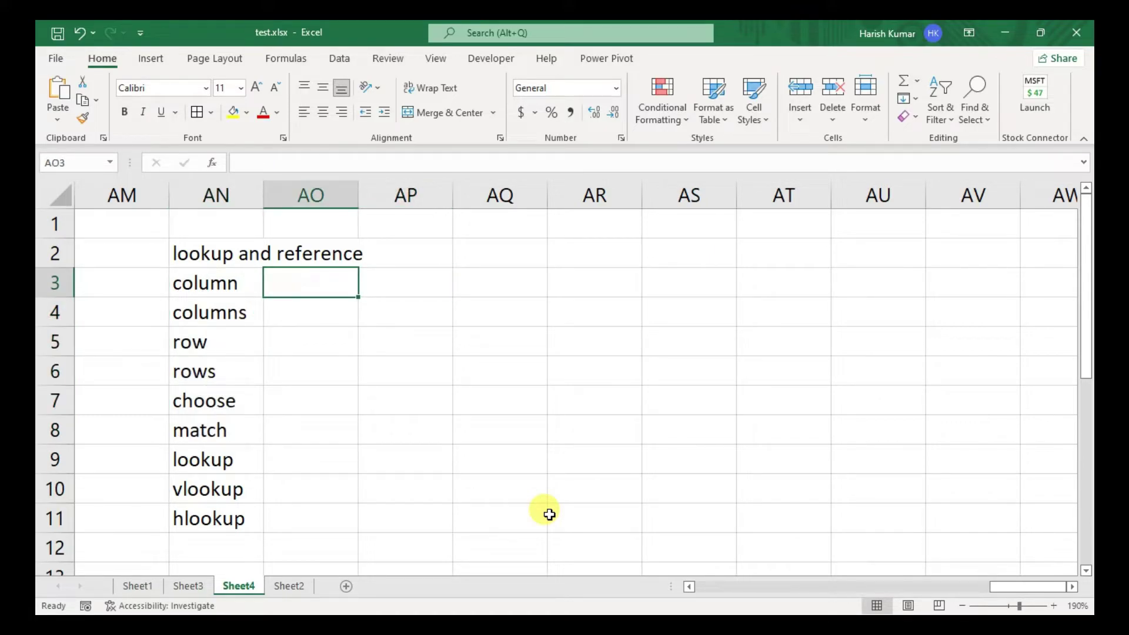
key("Right")
key("Right")
key("Right")
key("Right")
key("Right")
key("Right")
- Select AR2:AV10 and apply All Borders to every cell
key("Left")
key("Up")
key("Left")
key("Left")
key("shift+Right")
key("shift+Down")
key("shift+Down")
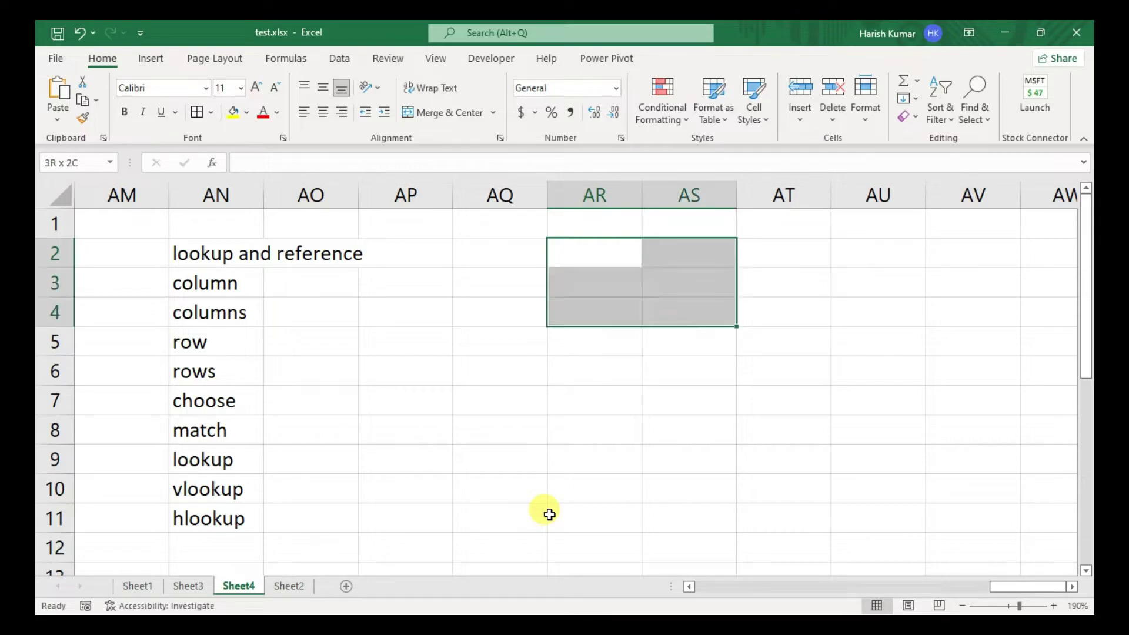
key("shift+Right")
key("shift+Right")
key("shift+Down")
key("shift+Down")
key("shift+Down")
key("shift+Down")
key("shift+Down")
key("shift+Right")
key("shift+Down")
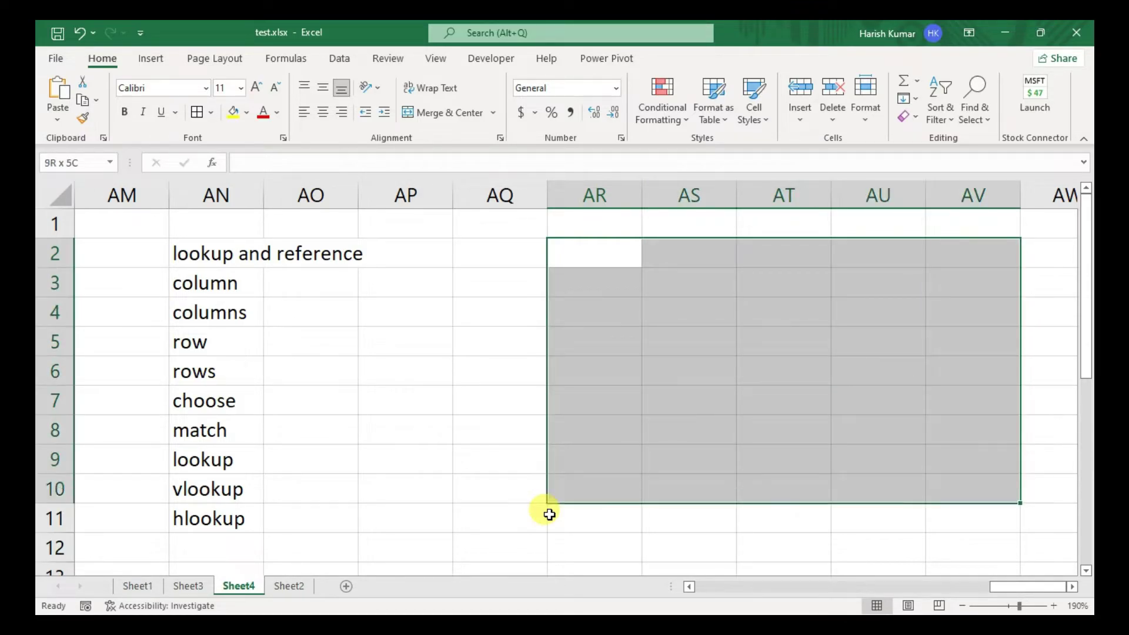
key("alt+h")
- Type the headers Name, Hindi, English, Math and percentage across the top row
type("ba")
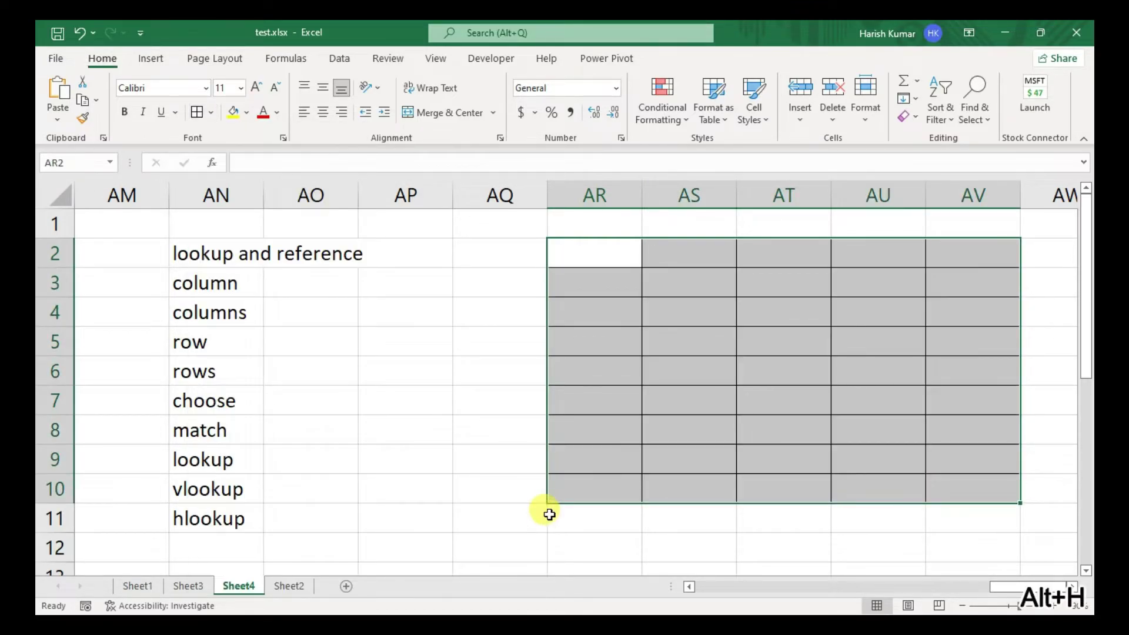
type("NAme")
key("BackSpace")
key("BackSpace")
key("BackSpace")
key("BackSpace")
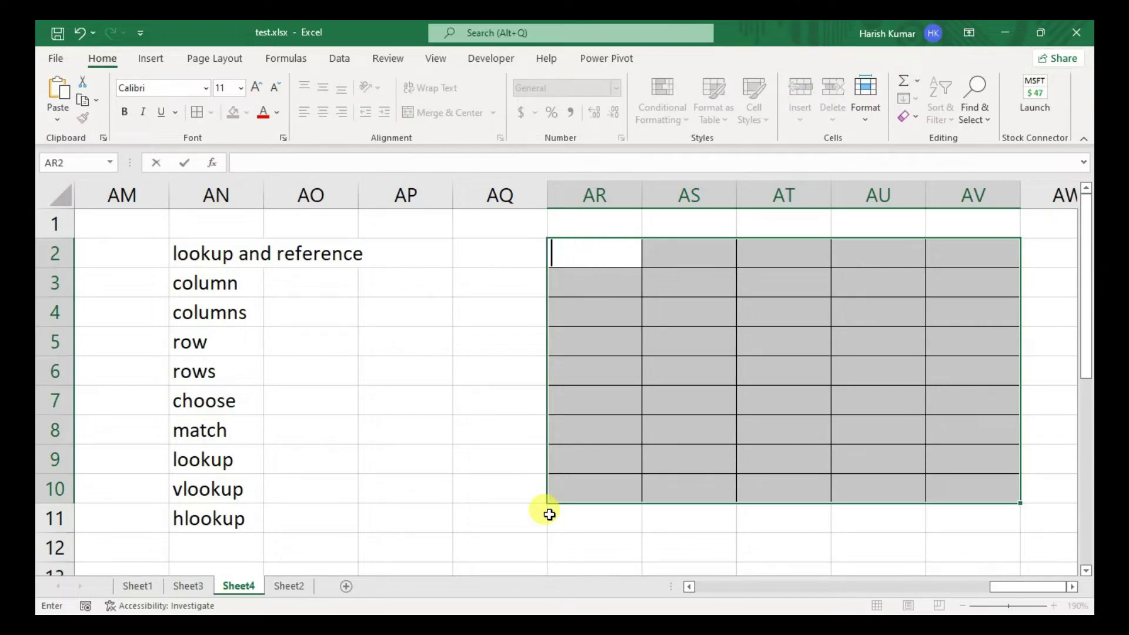
type("Name")
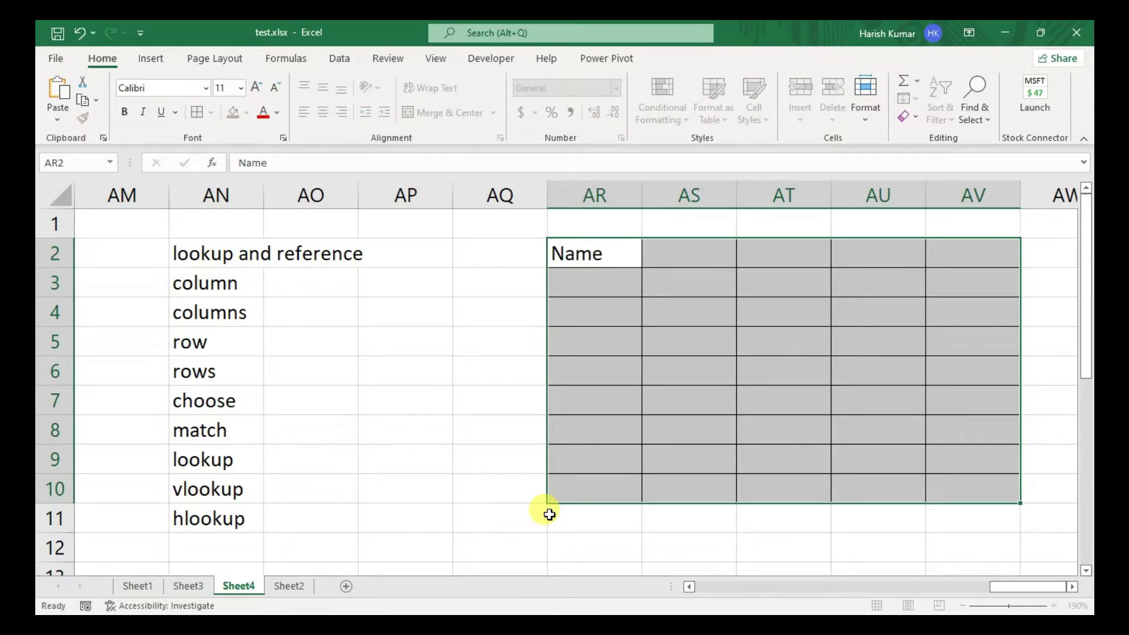
key("Tab")
type("Hindi")
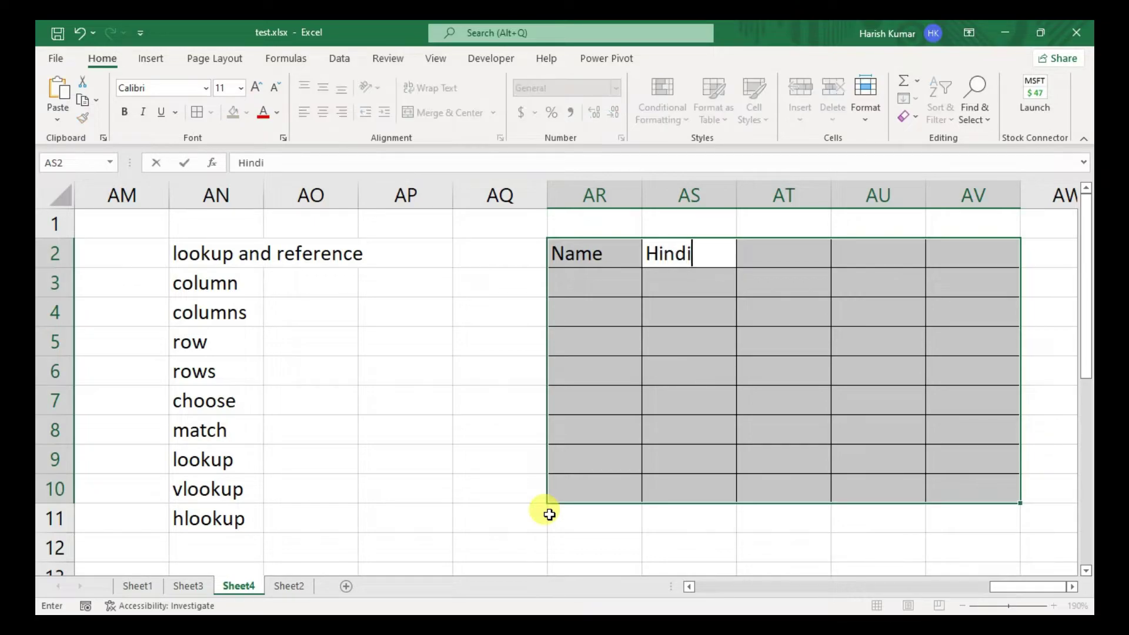
key("Tab")
type("English")
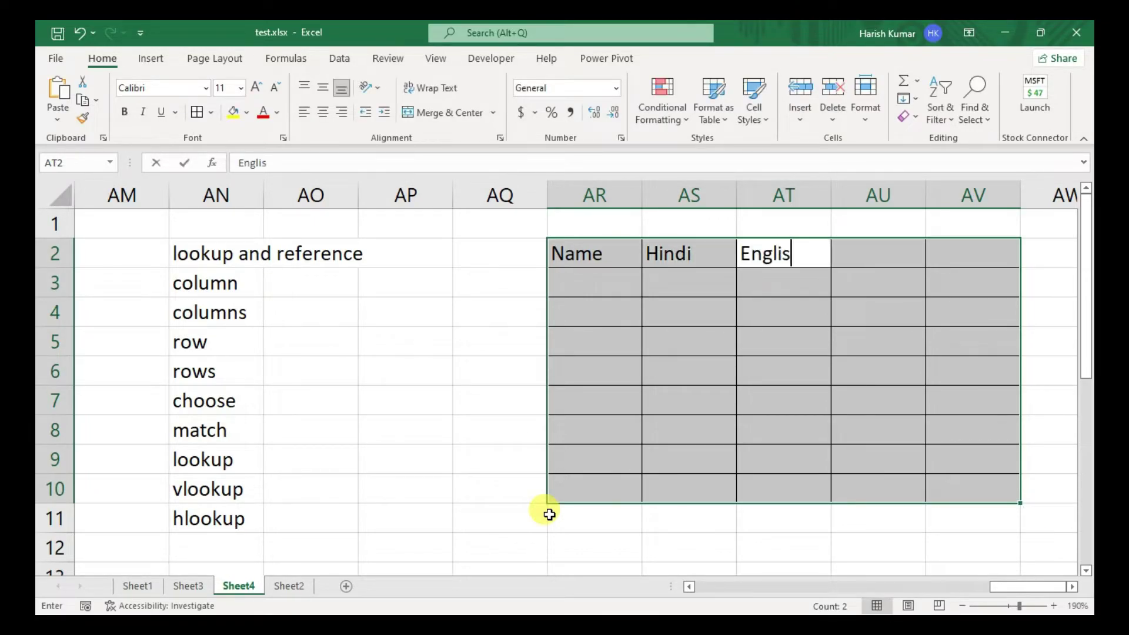
key("Tab")
type("Math")
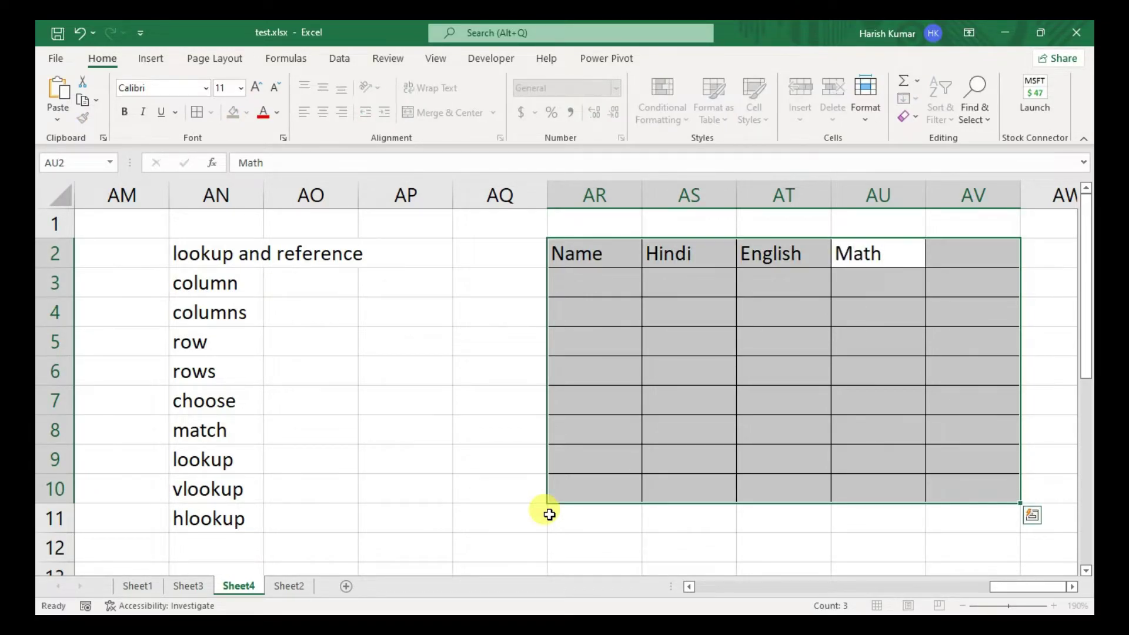
key("Tab")
type("T")
key("BackSpace")
type("percentage")
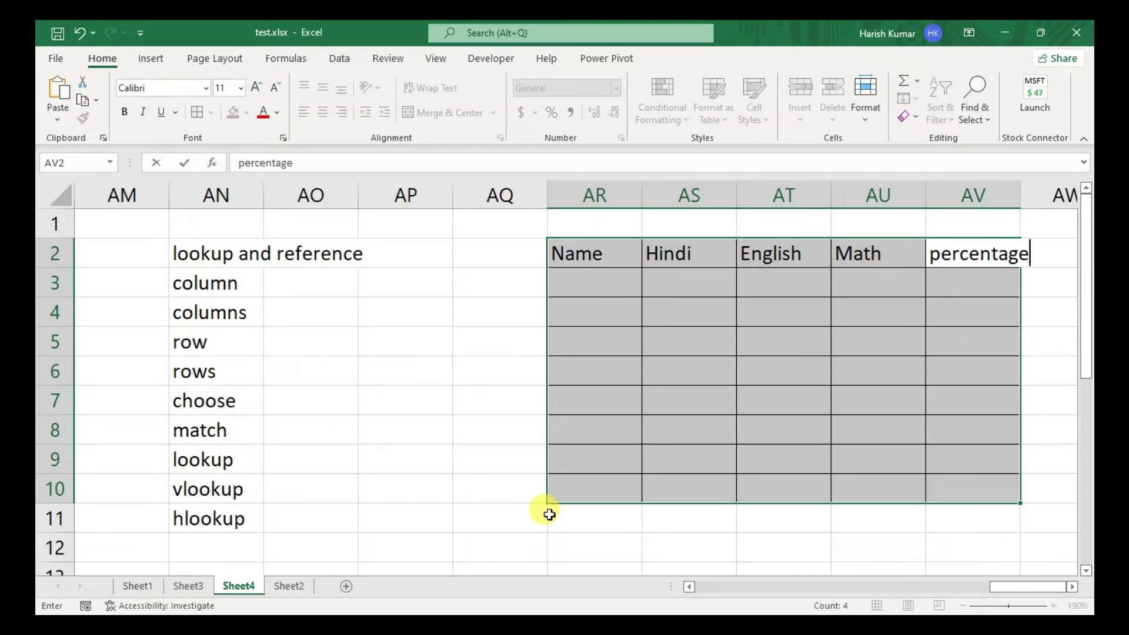
key("Tab")
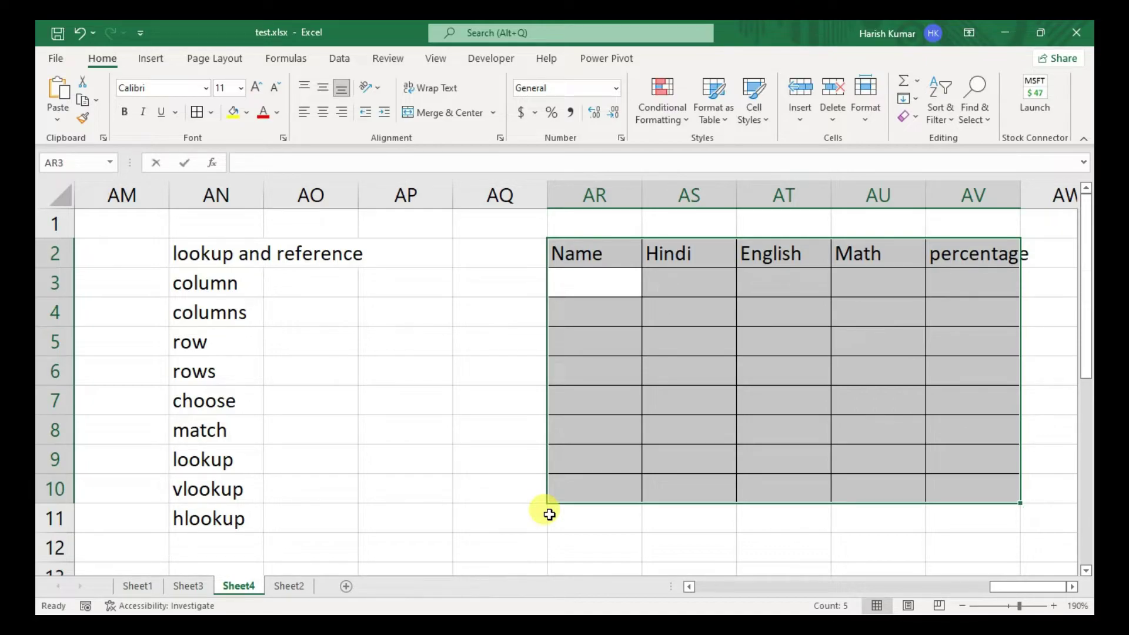
- Enter the first two students' names at the top of the Name column
type("hariis")
type("sh")
key("Return")
type("ku")
key("BackSpace")
type("rishna")
key("Return")
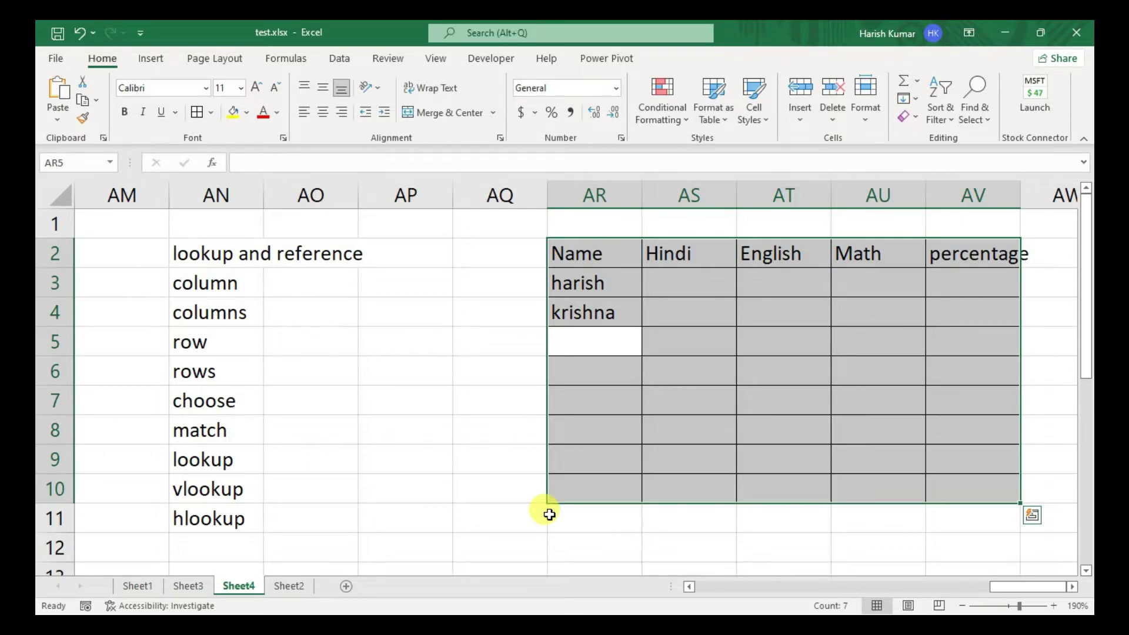
- Add the student names abc, bcd and efg below them
type("abc")
key("Tab")
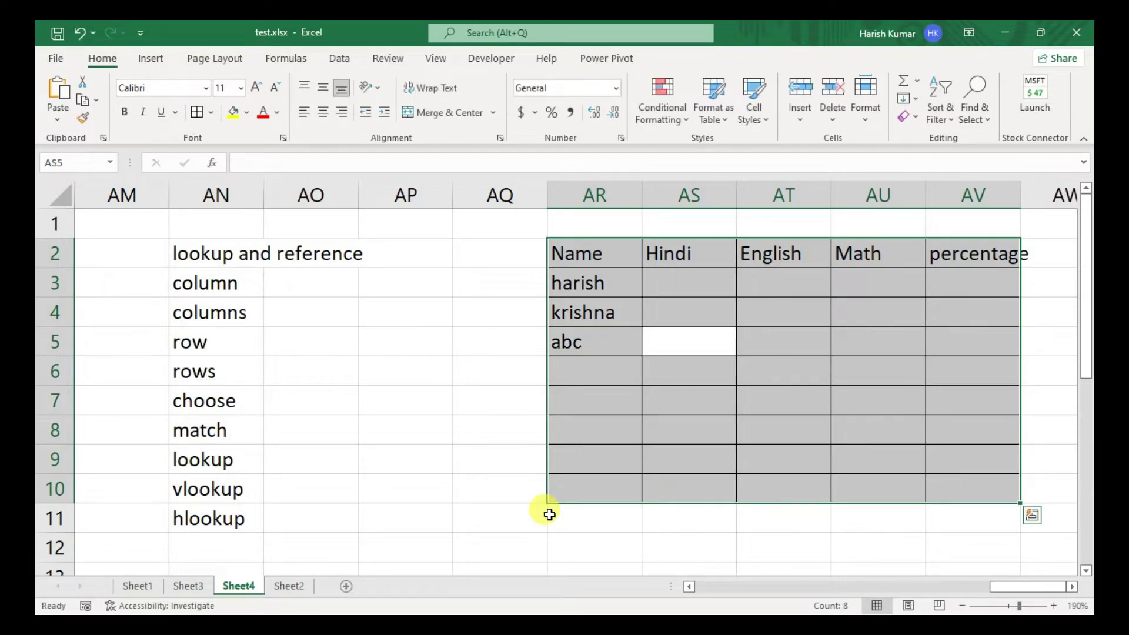
key("Return")
type("b")
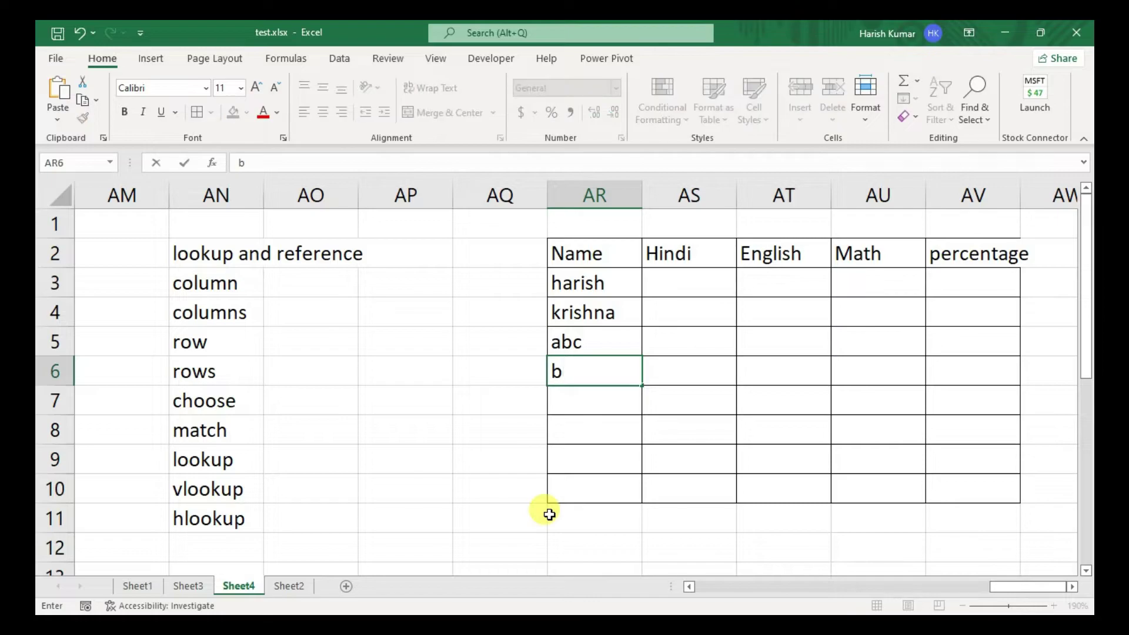
type("cd")
key("Return")
type("efg")
key("Return")
- Continue the Name column with hij, jkl and kgf
type("hig")
key("BackSpace")
type("j")
key("Return")
type("jkl")
key("Return")
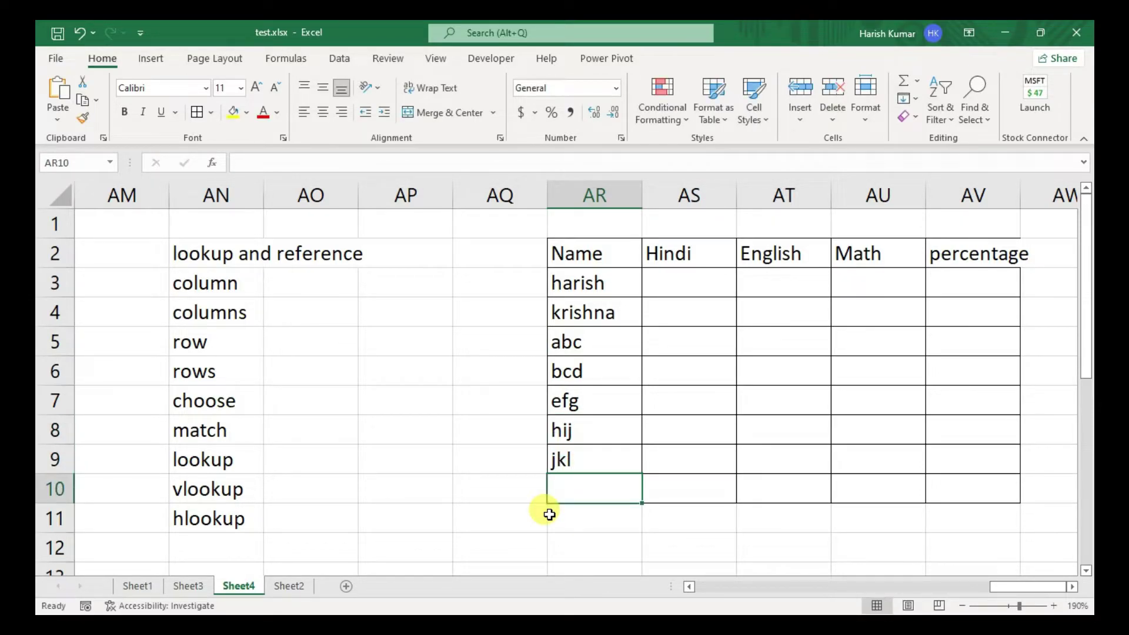
type("kgf")
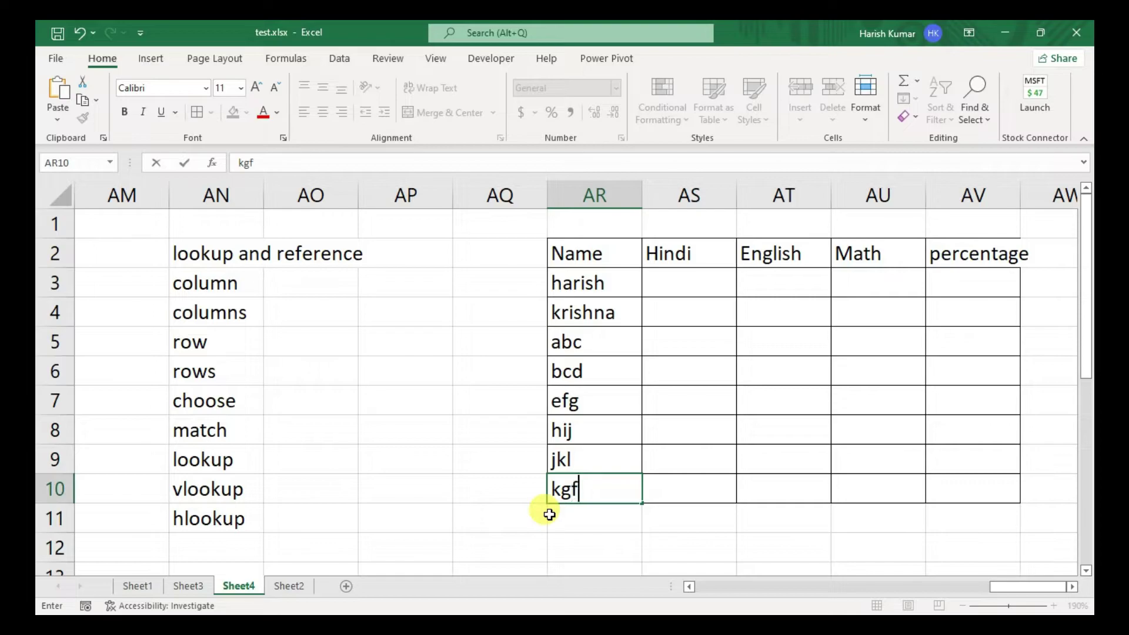
- Commit kgf in AR10 and select the marks range AS3:AU10
key("Right")
key("Right")
key("Up")
key("Up")
key("Up")
key("Left")
key("Up")
key("Up")
key("Up")
key("Up")
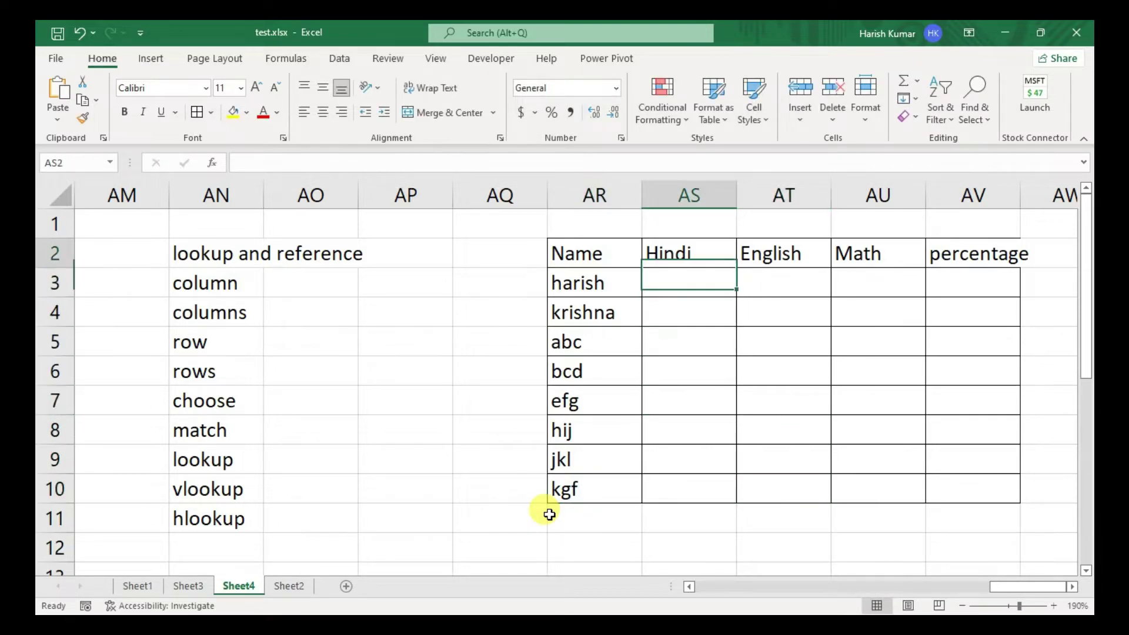
key("shift+Right")
key("shift+Right")
key("shift+Right")
key("shift+Down")
key("shift+Left")
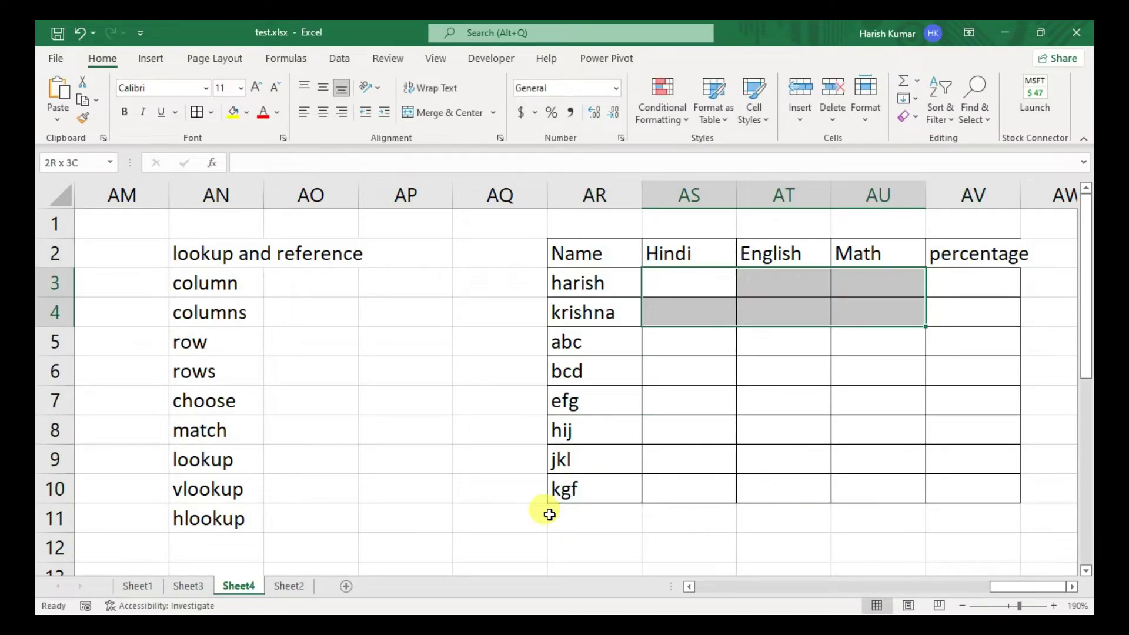
key("shift+Down")
key("shift+Down")
key("shift+Down")
key("shift+Down")
key("shift+Down")
key("shift+Down")
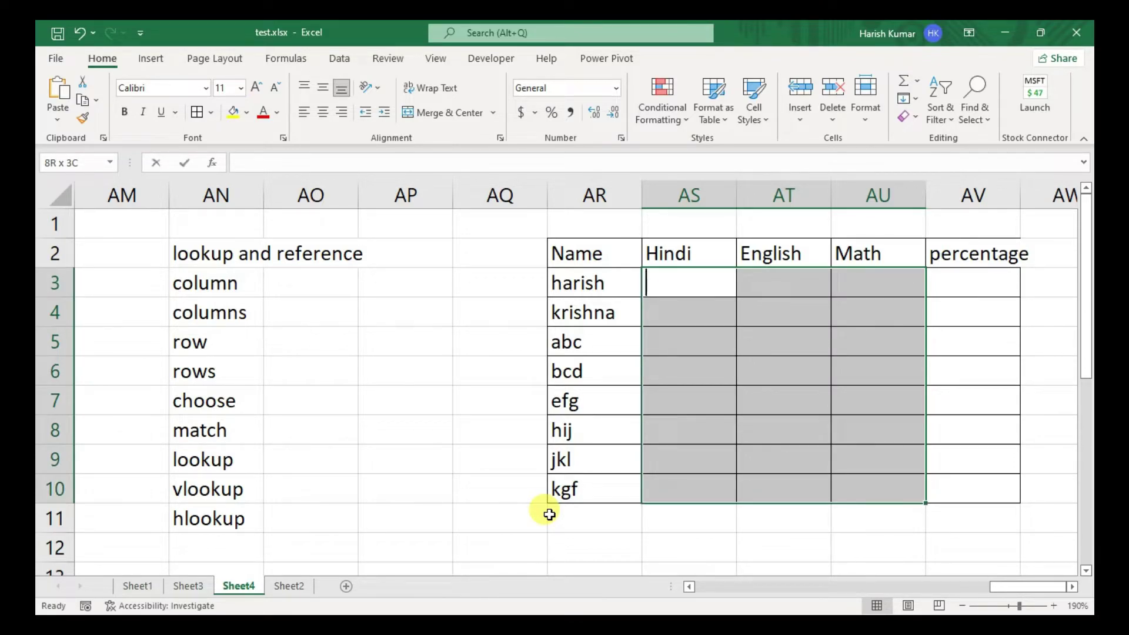
- Enter marks for the first two students: 78, 54, 65 and 15, 24, 65
type("78")
key("Tab")
type("54")
key("Tab")
type("65")
key("Tab")
type("15")
key("ctrl+Return")
key("Tab")
type("24")
key("Tab")
type("65")
key("Tab")
- Enter marks for students three and four: 47, 65, 5 and 65, 18, 89
type("478")
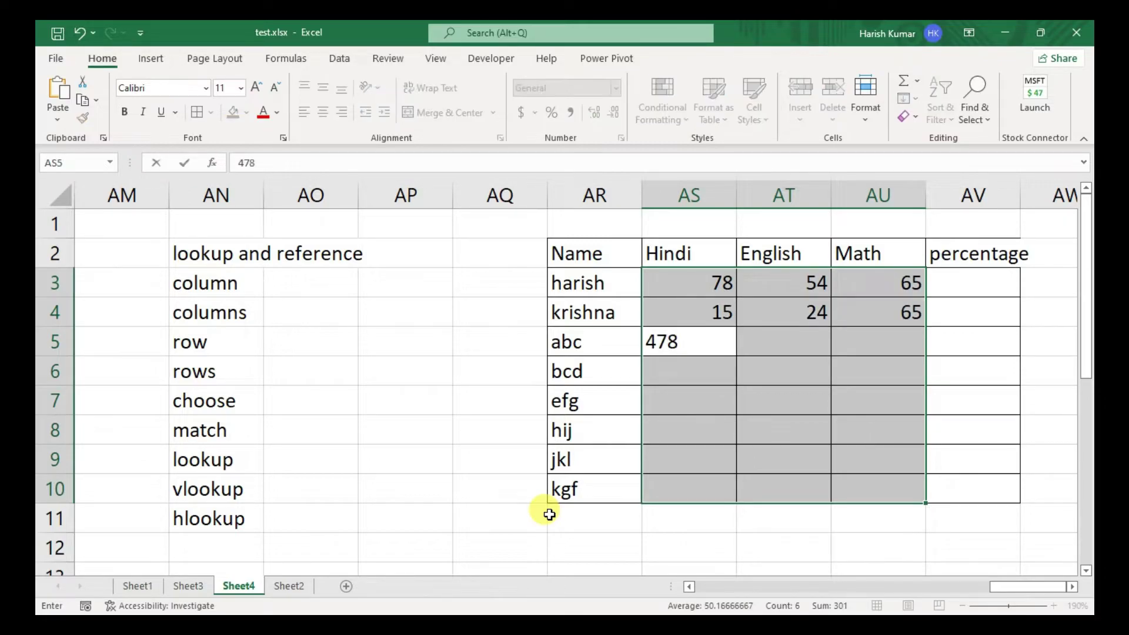
key("BackSpace")
key("Tab")
type("65")
key("Tab")
type("05")
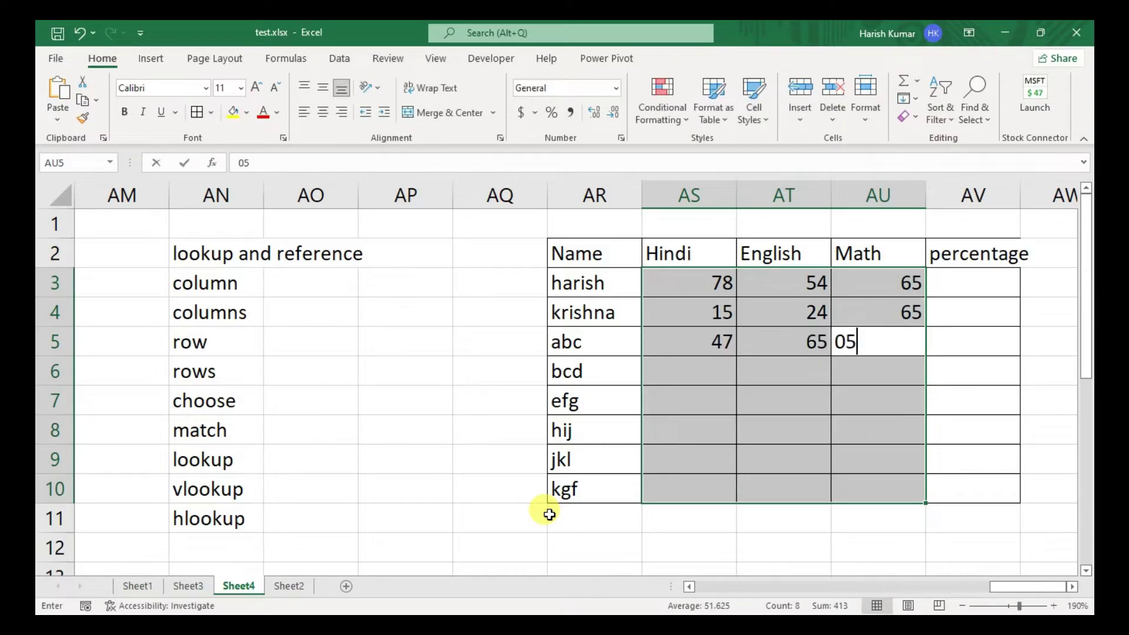
key("Tab")
type("65")
key("Tab")
type("185")
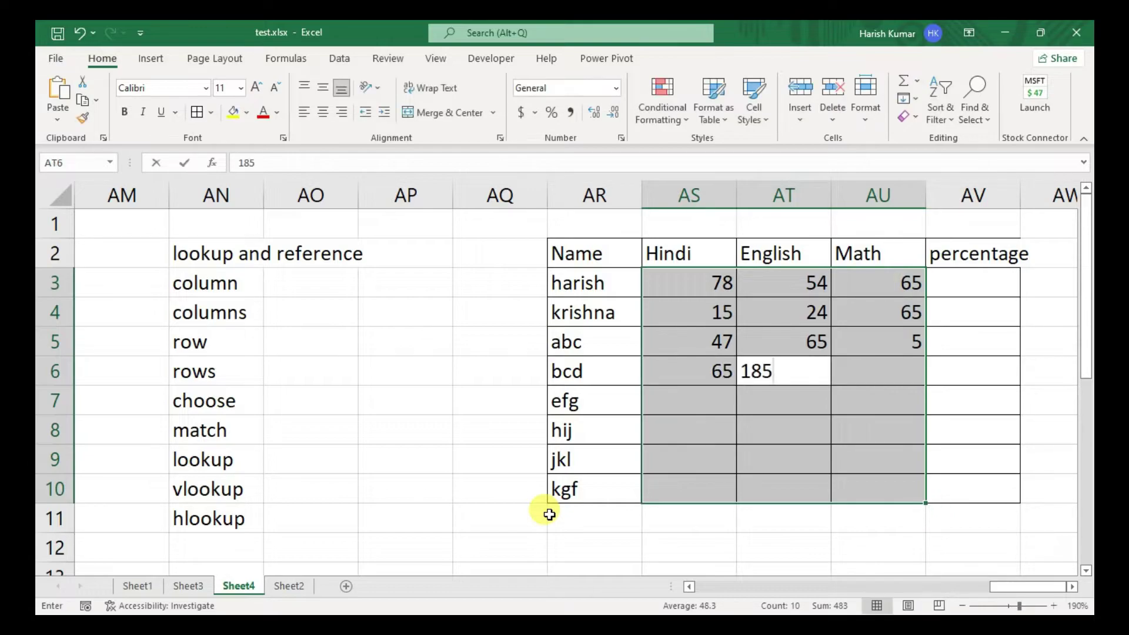
key("BackSpace")
key("Tab")
type("89")
key("Tab")
- Enter marks for students five and six: 65, 48, 65 and 15, 32, 15
type("65")
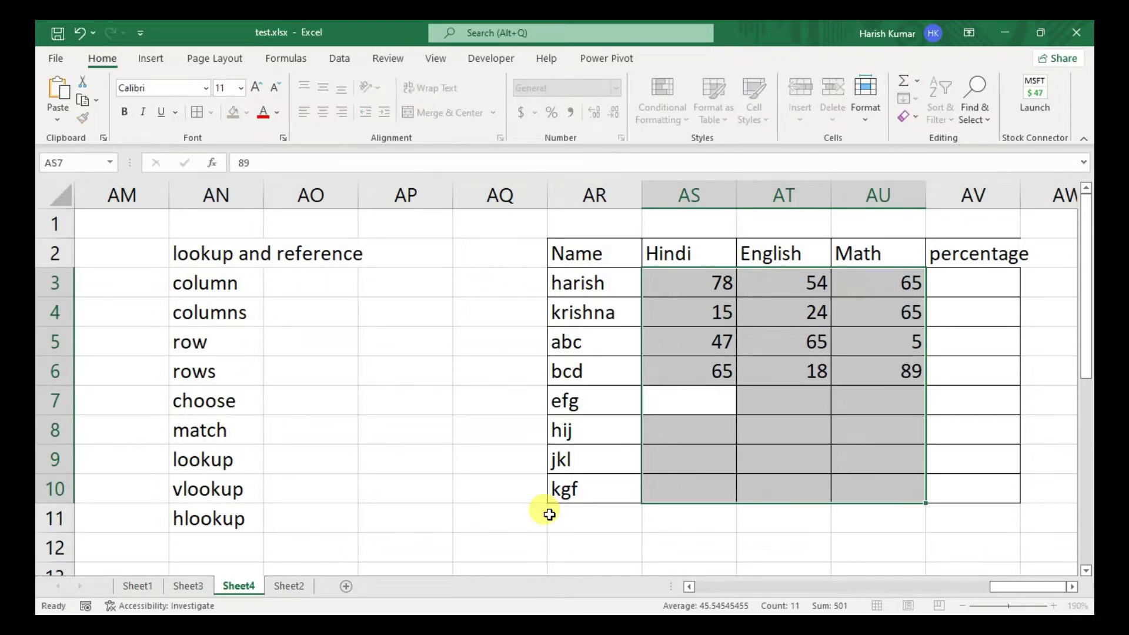
key("Tab")
type("48")
key("Tab")
type("65")
key("Tab")
type("15")
key("Tab")
type("32")
key("Tab")
type("15")
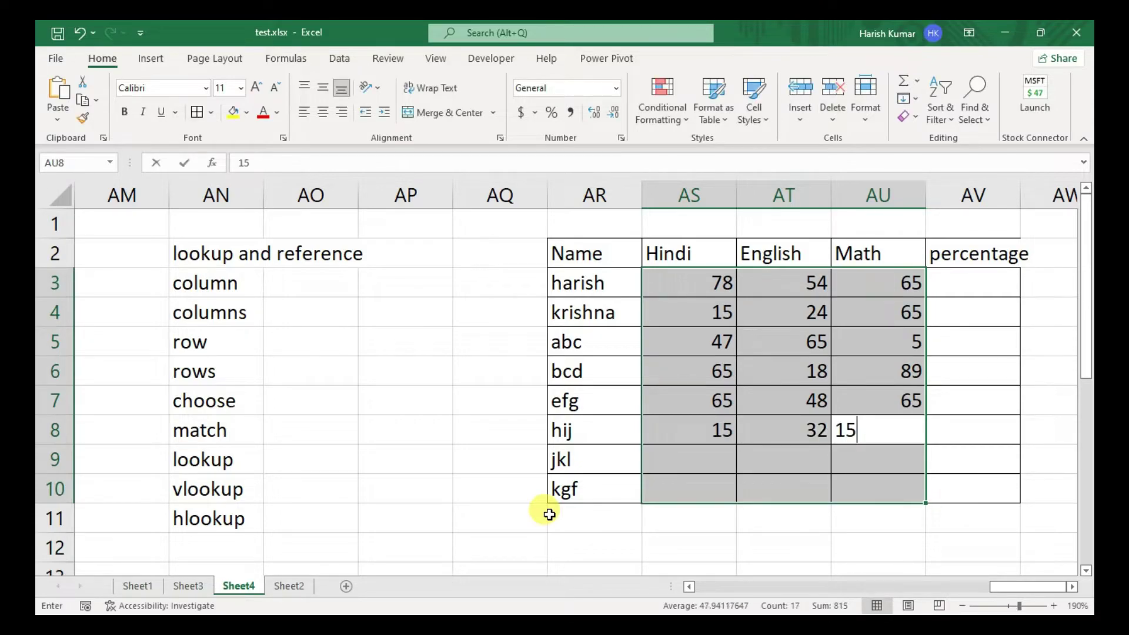
key("Tab")
- Enter marks for the last two students: 68, 48, 65 and 15, 78, 96
type("68")
key("Tab")
type("48")
key("Tab")
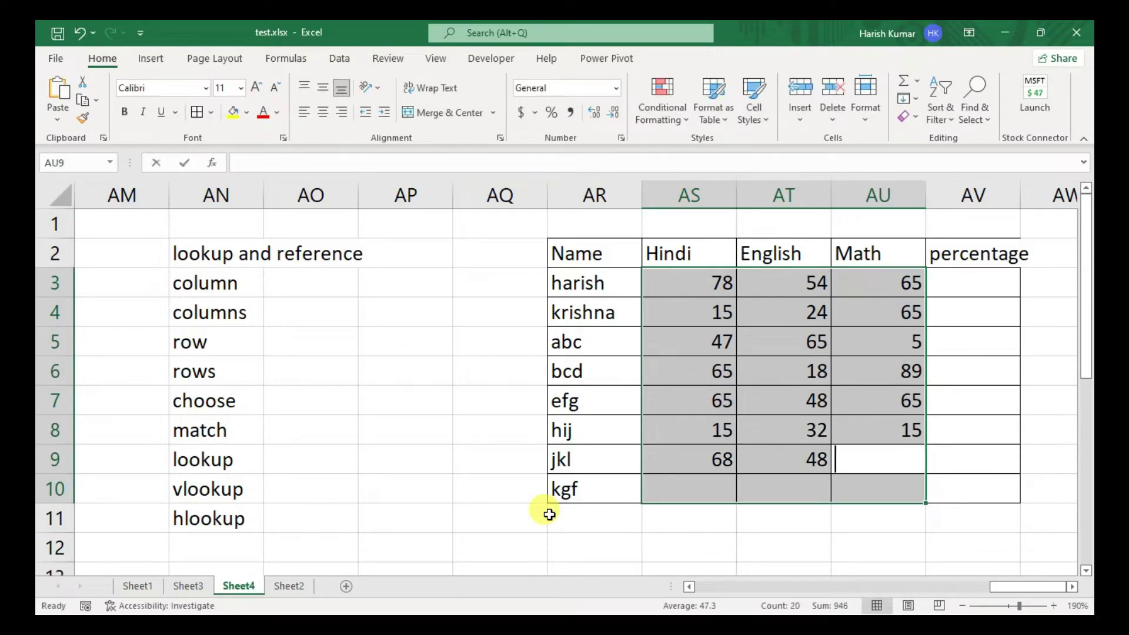
type("65")
key("Tab")
type("15")
key("Tab")
type("78")
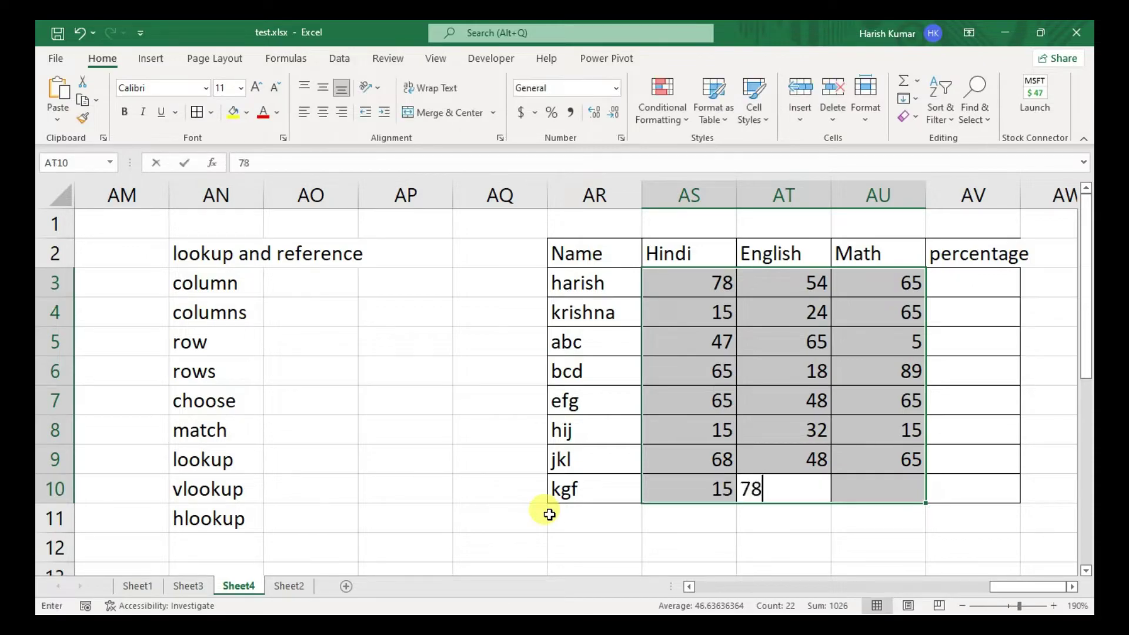
key("Tab")
type("9685")
key("BackSpace")
key("BackSpace")
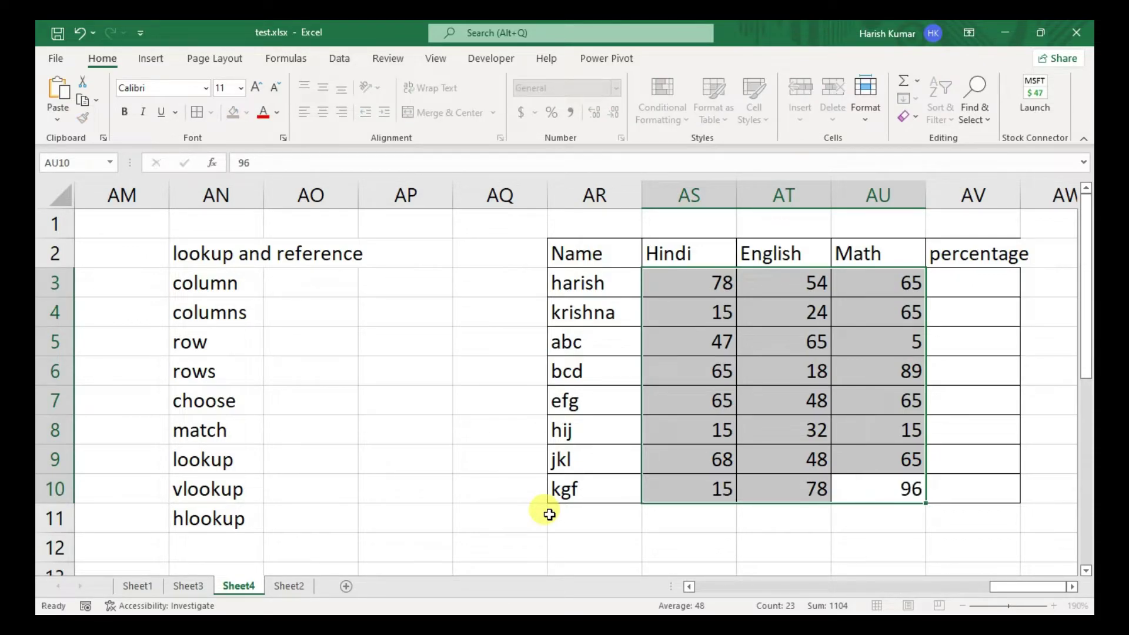
key("Tab")
key("Up")
key("Right")
key("Right")
key("Right")
key("Down")
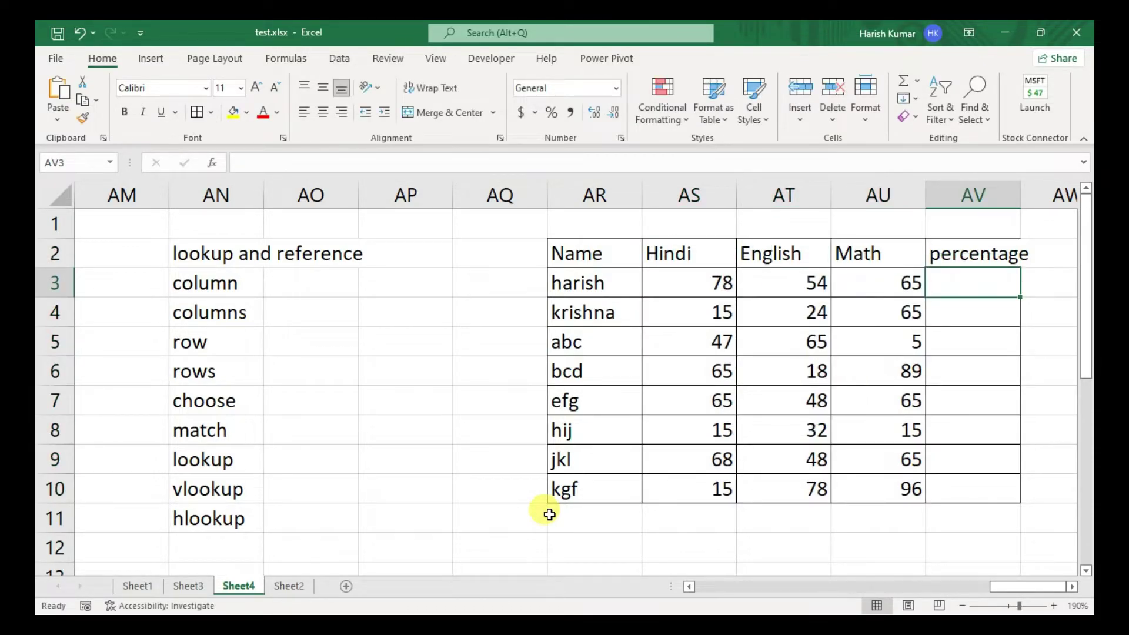
- Enter a mistyped =usm formula in AV3, which shows #NAME?
type("=")
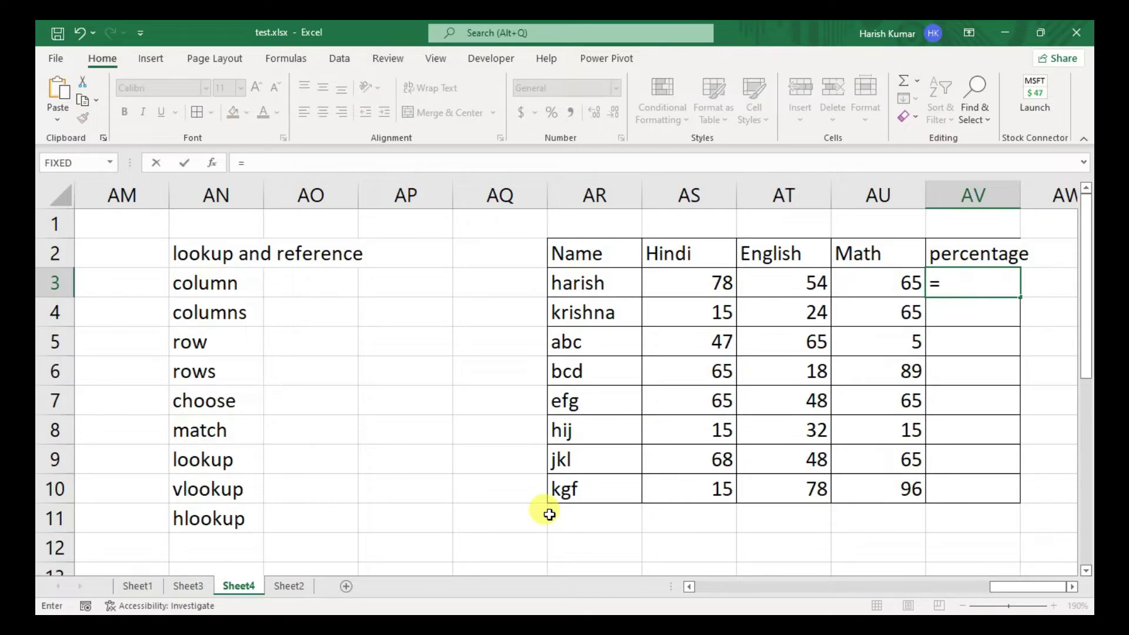
type("usm")
key("Tab")
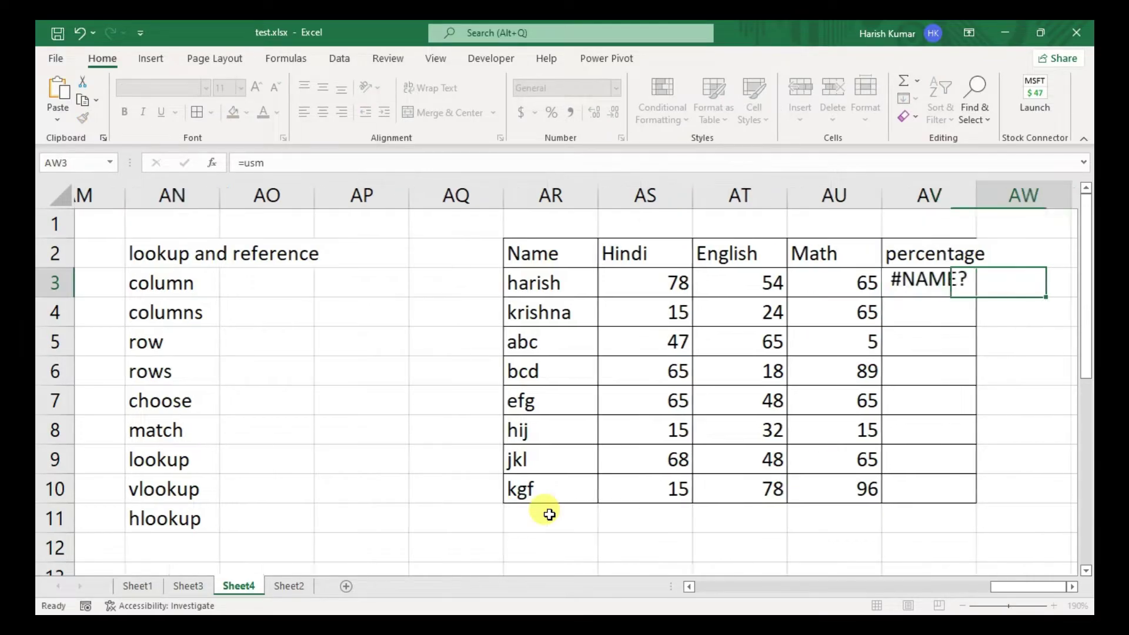
key("Down")
key("Left")
key("Up")
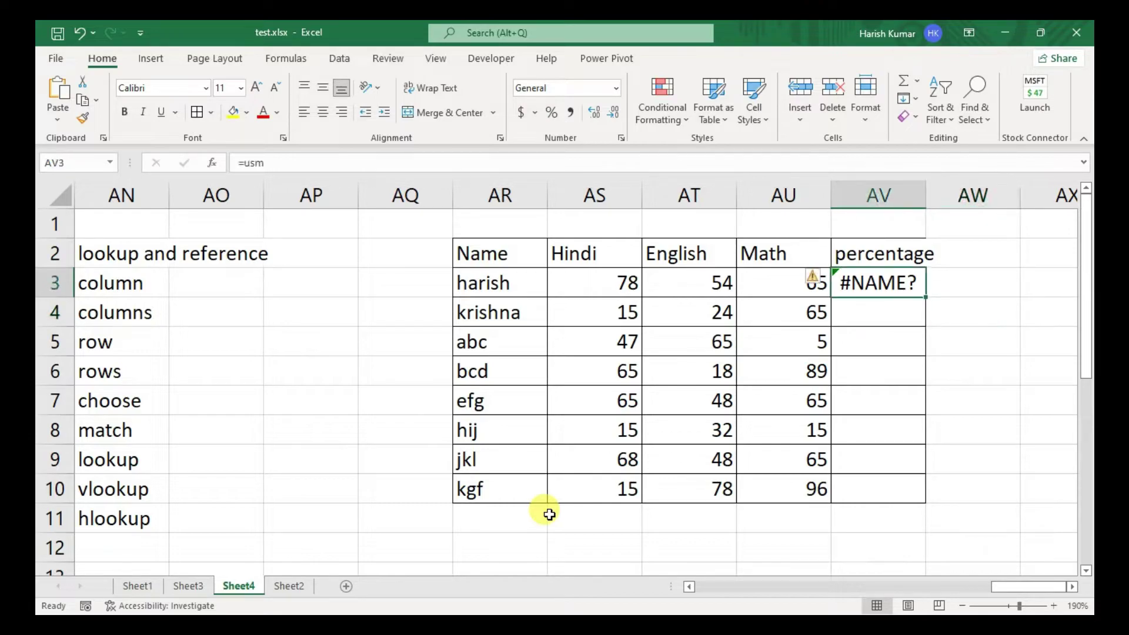
- Replace it with =AVERAGE(AS3:AU3) so AV3 shows 65.66667
type("=avera")
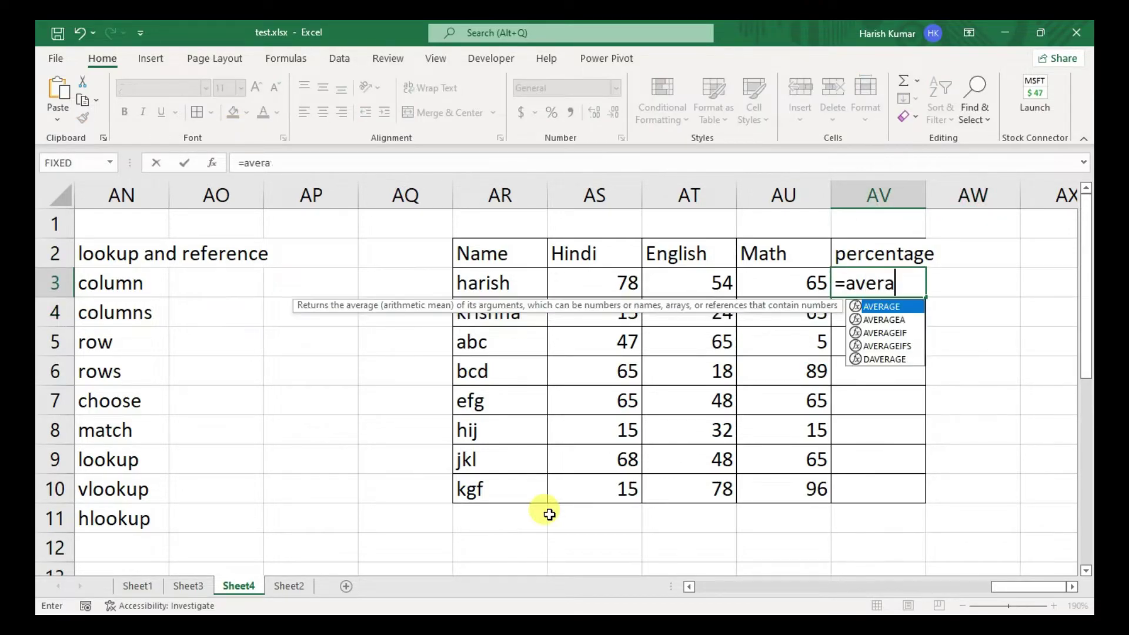
key("Tab")
key("Left")
key("Left")
key("Left")
key("shift+Right")
key("shift+Right")
type(")")
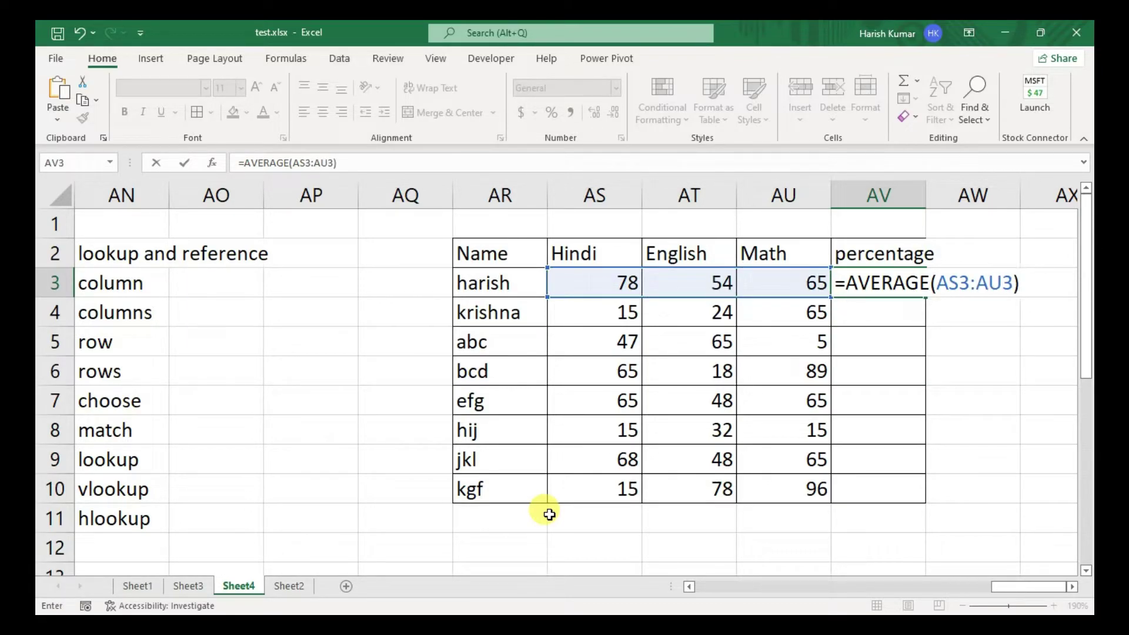
key("Return")
key("Up")
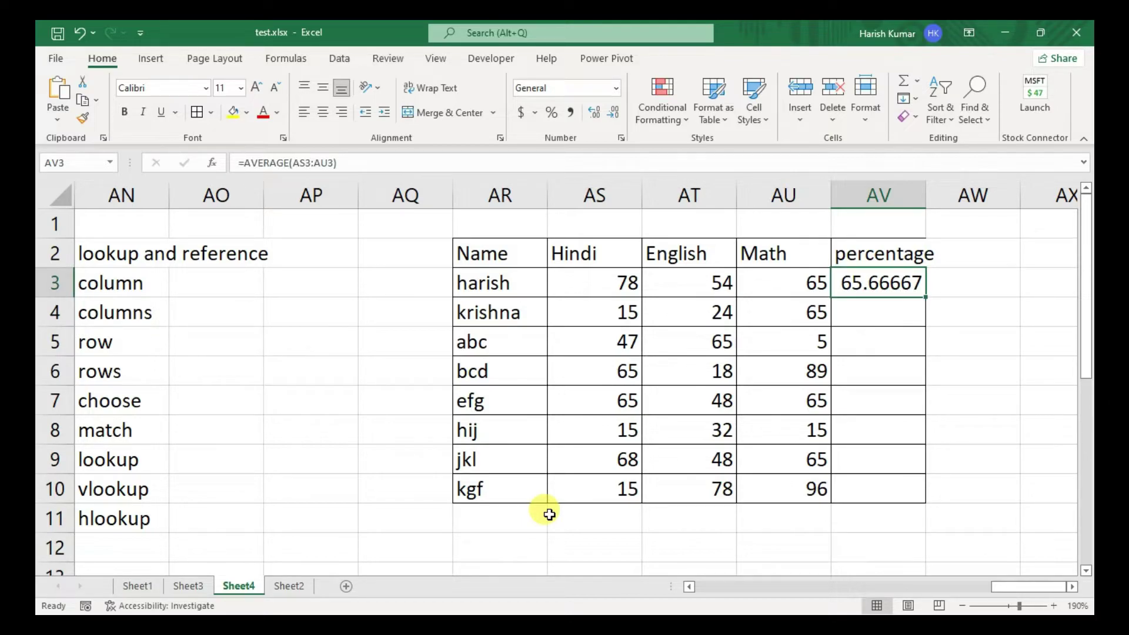
key("Up")
key("Left")
key("Left")
key("Left")
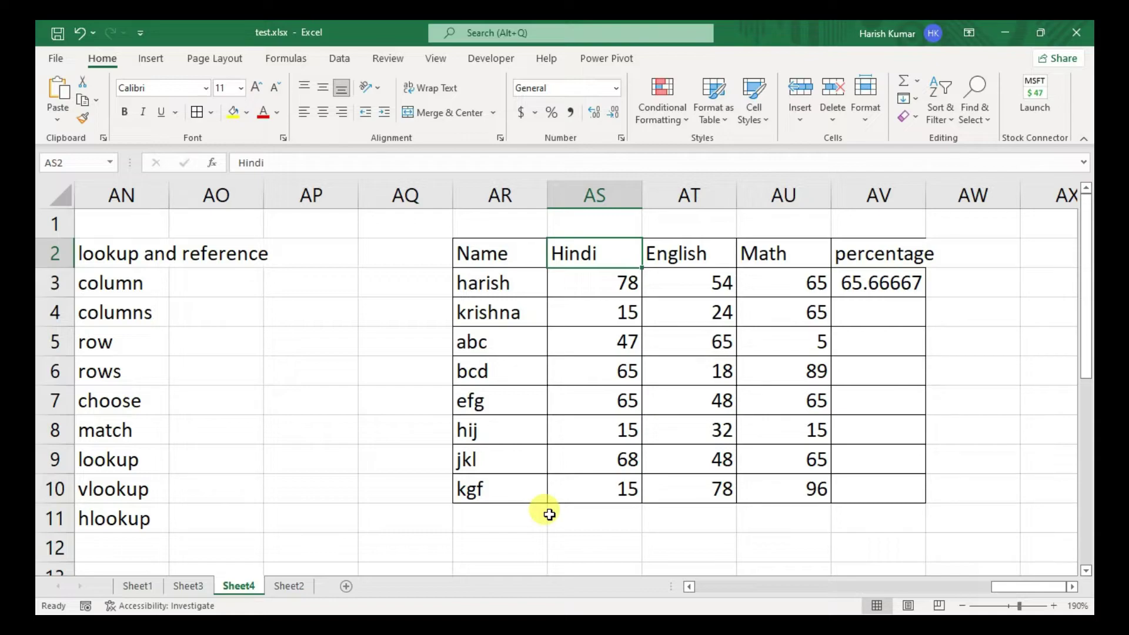
- Total the first student's marks in AX3 with =SUM(AS3:AU3), giving 197
key("Right")
key("Right")
key("Right")
key("Right")
key("Right")
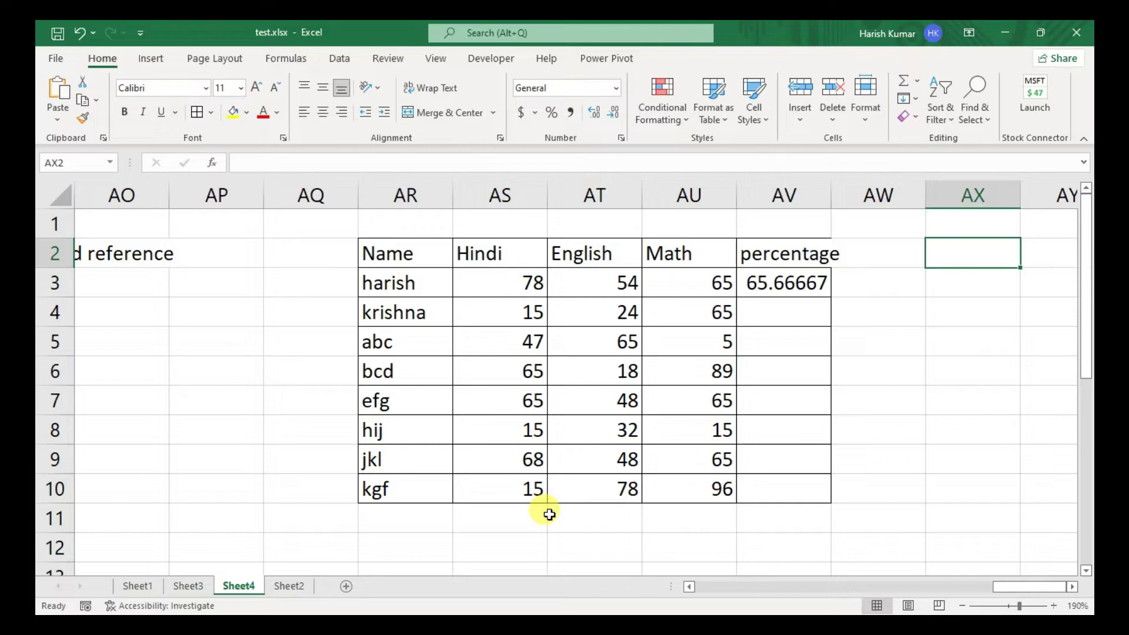
key("Down")
type("=sum")
key("Tab")
key("Down")
key("Down")
key("Down")
key("Down")
key("Down")
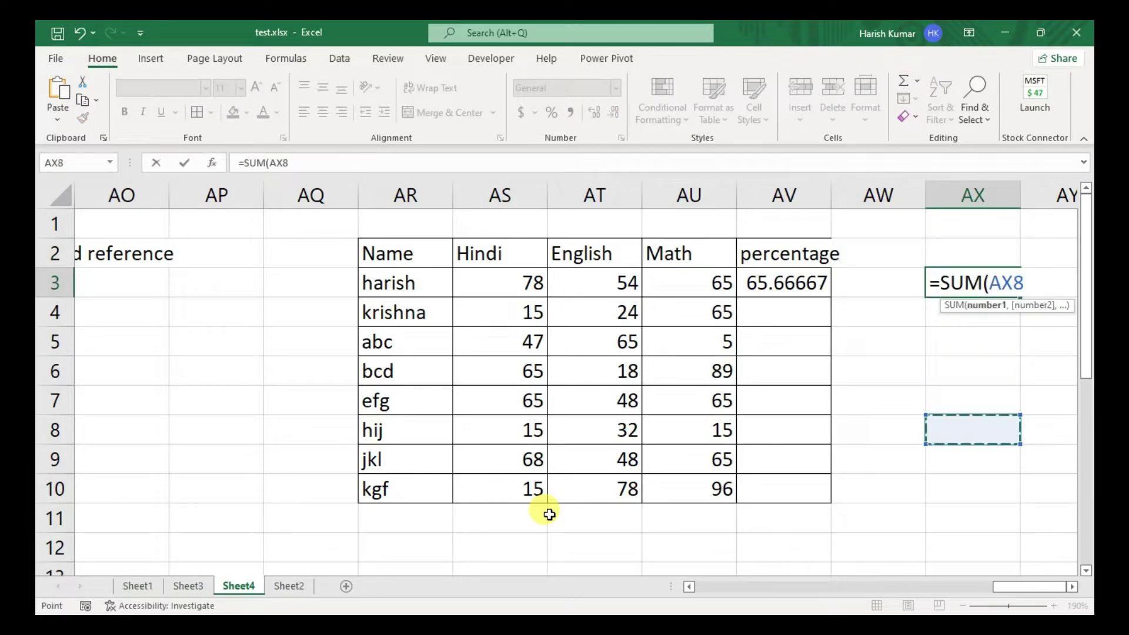
key("Left")
key("Left")
key("Left")
key("Left")
key("Up")
key("Left")
key("Up")
key("Up")
key("Up")
key("Up")
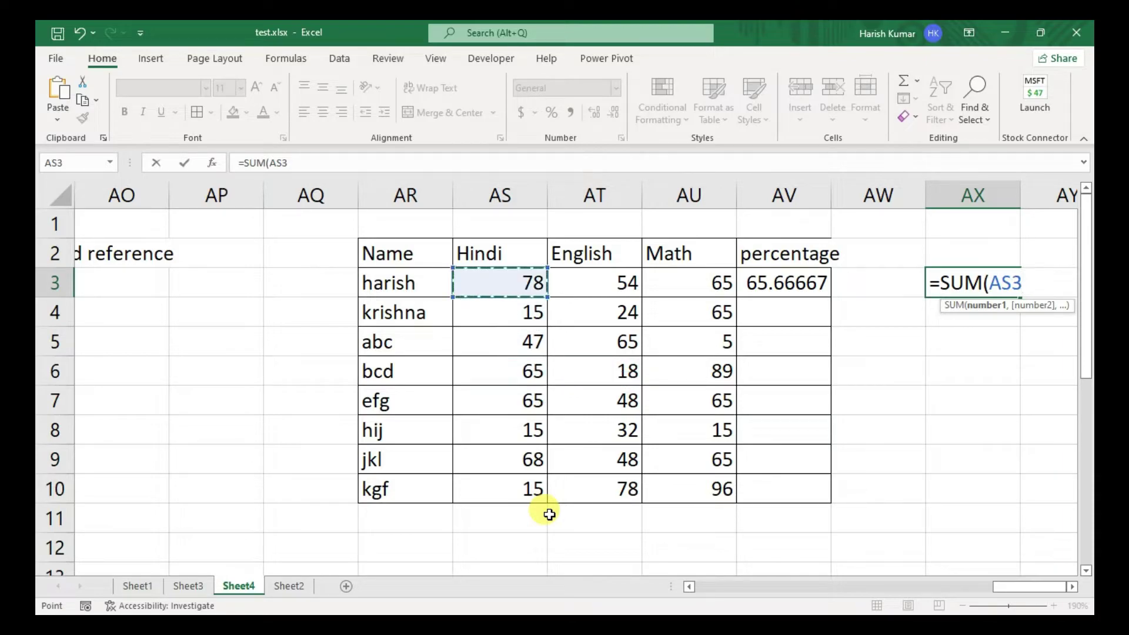
key("shift+Right")
key("shift+Right")
key("Return")
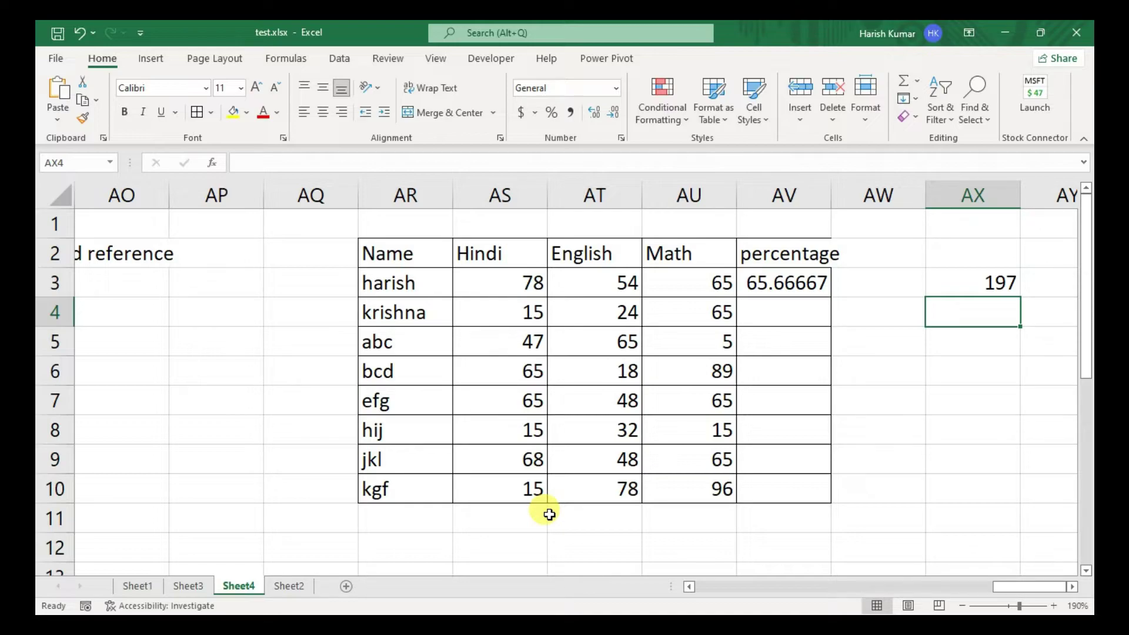
- Put 600 in AX4 and compute =AX3/AX4*100 in AX6, giving 32.83333
type("600")
key("Return")
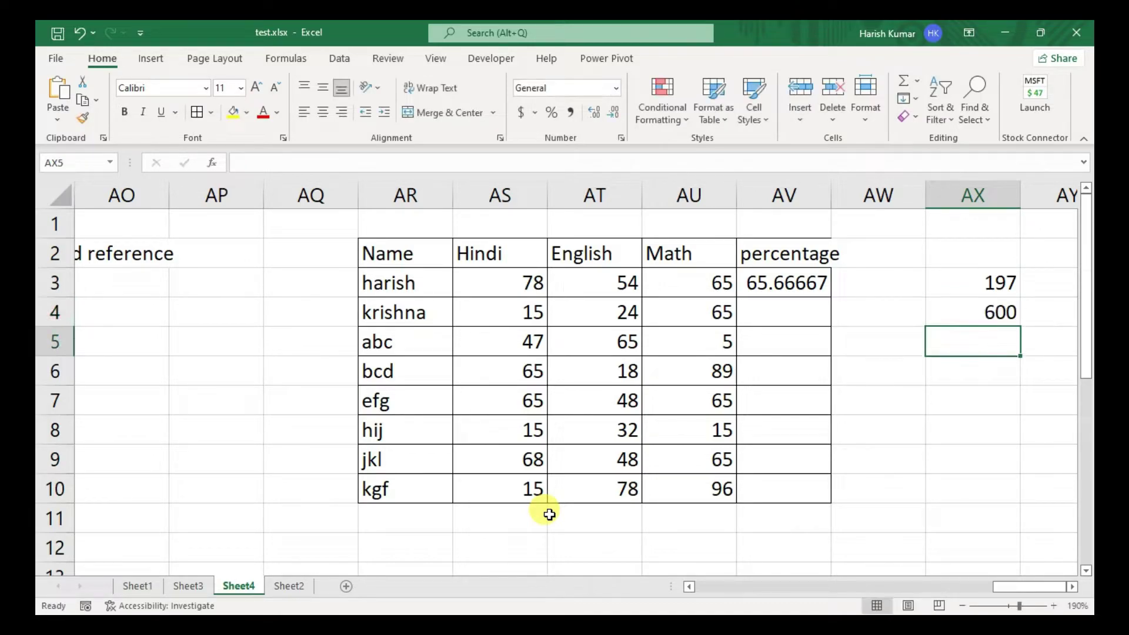
key("Down")
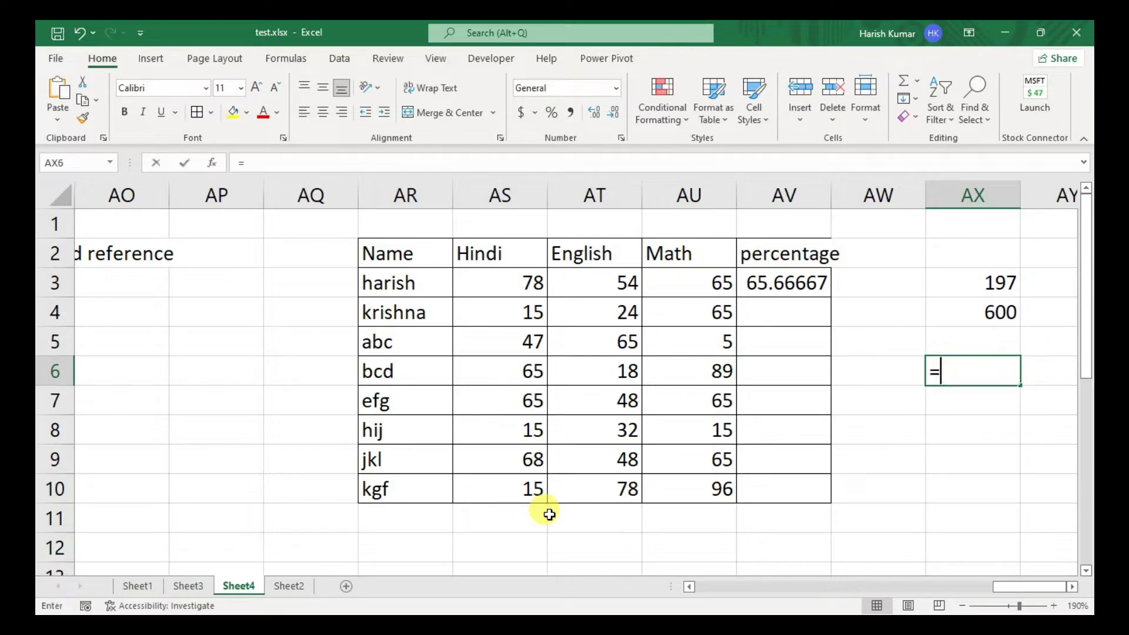
type("=")
key("Up")
key("Up")
key("Up")
type("/")
key("Down")
key("Up")
key("Up")
key("Up")
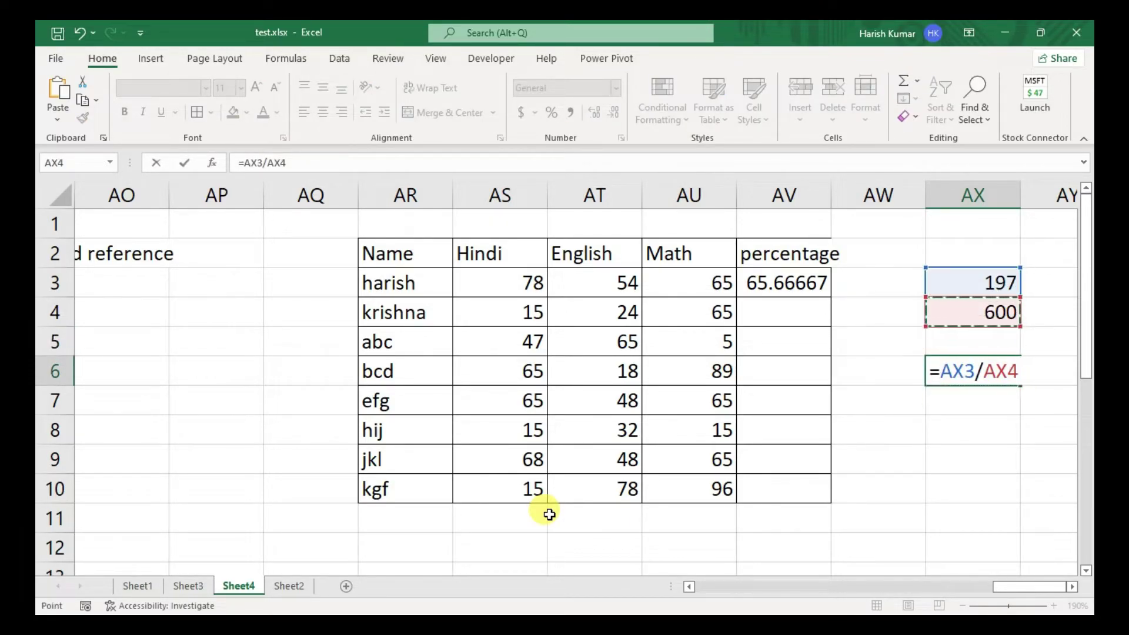
type("*100")
key("Return")
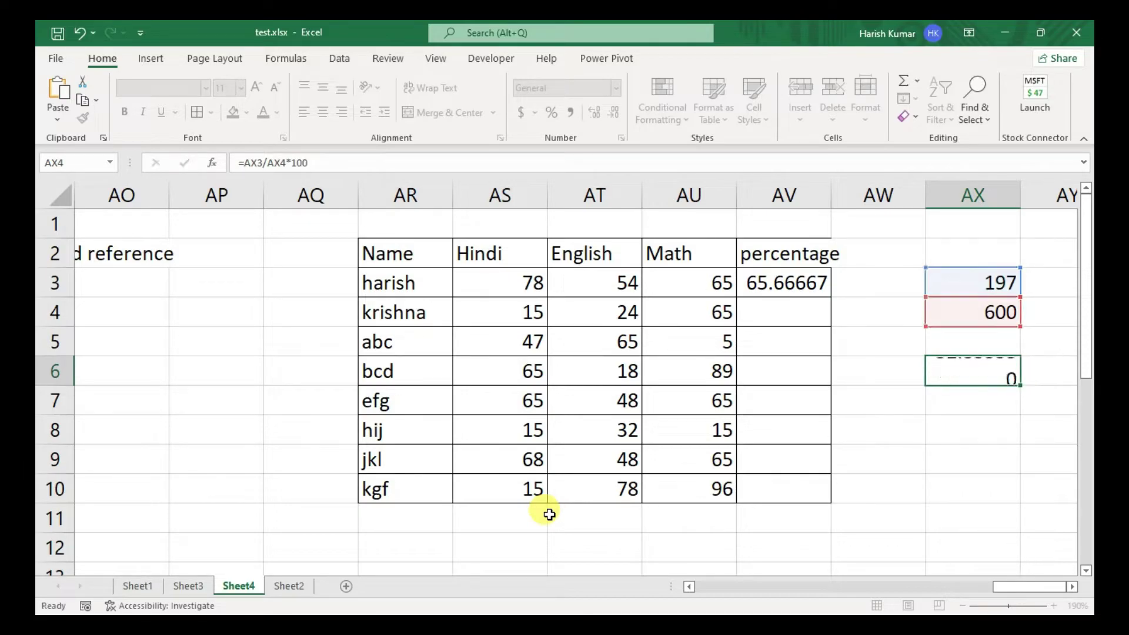
key("Up")
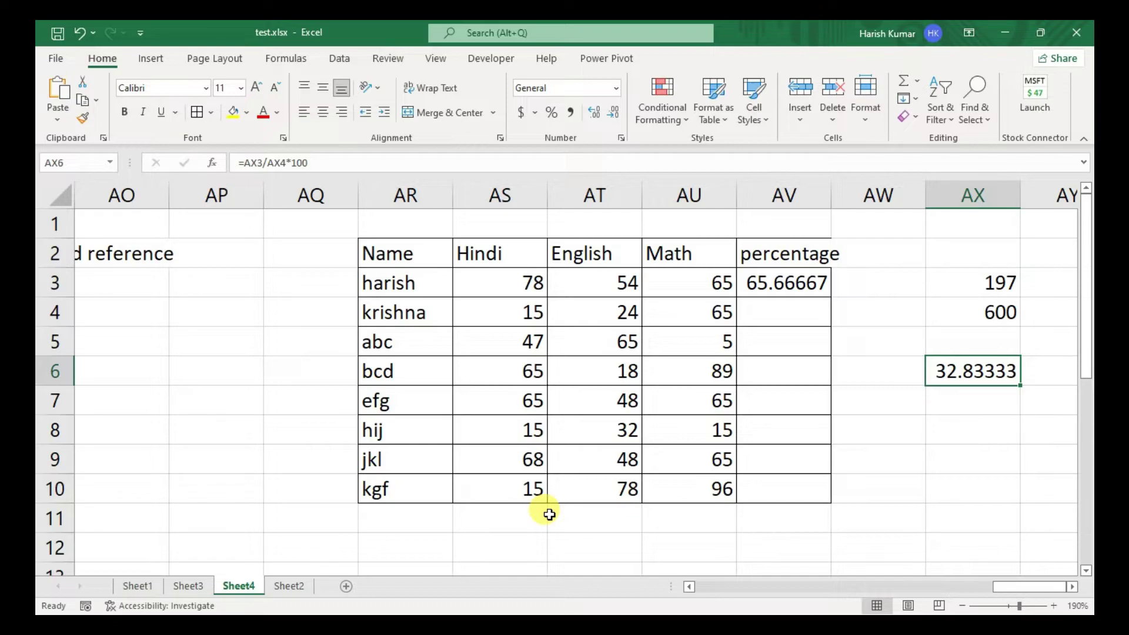
key("Up")
- Enter =SUM(AS3:AU3)/300*100 in AV3 as the first student's percentage
key("Up")
key("Left")
key("Left")
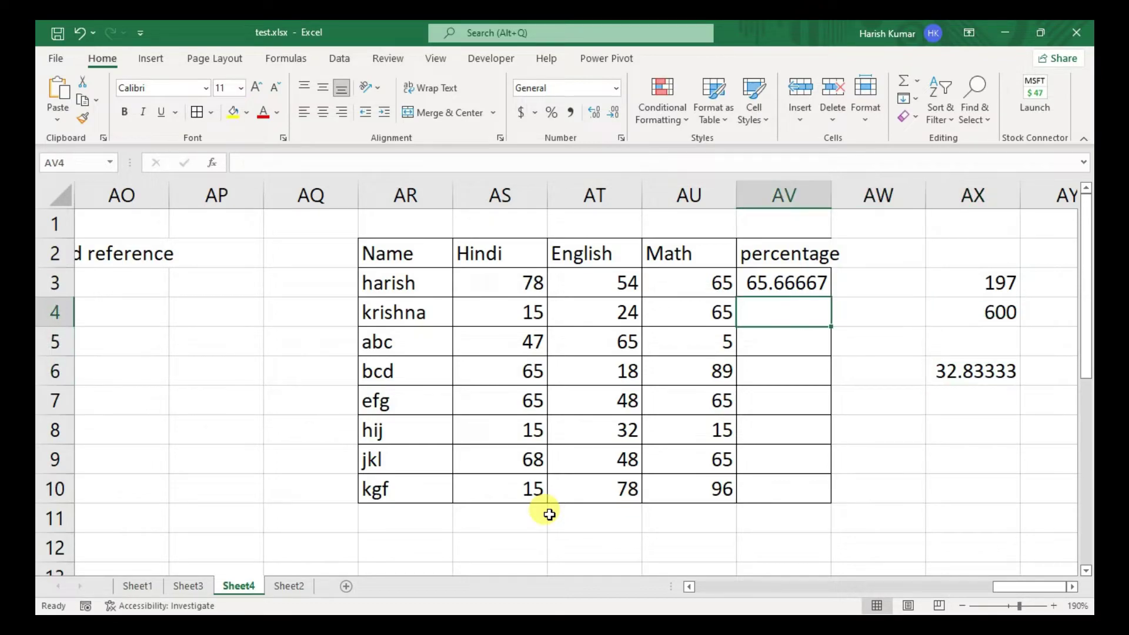
key("Up")
type("=")
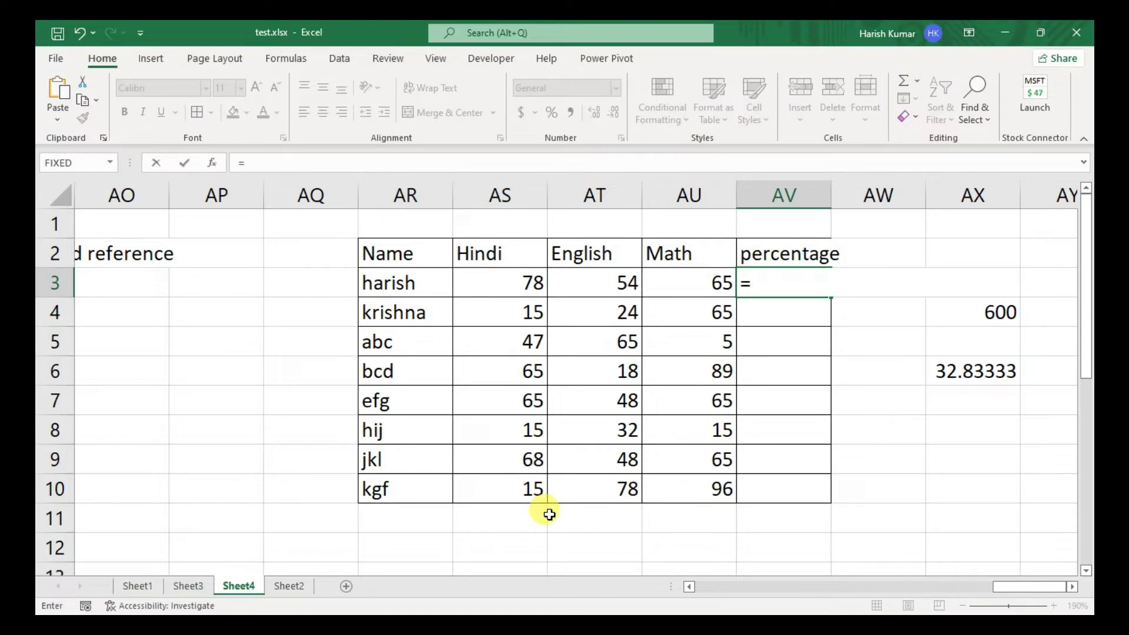
type("sum")
key("Tab")
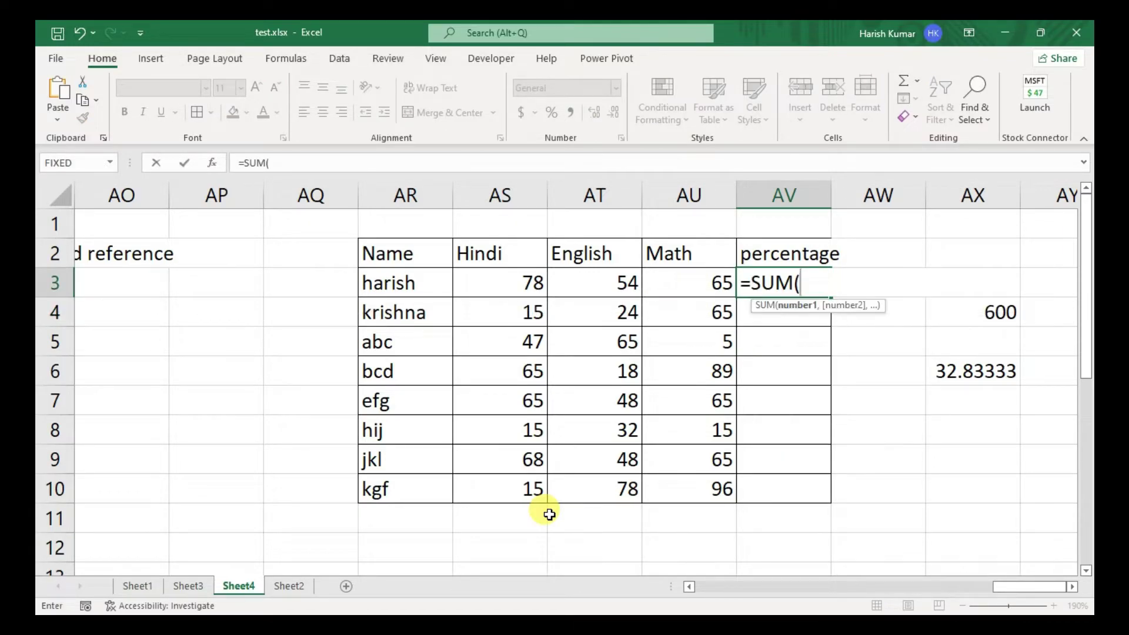
key("Left")
key("Left")
key("Left")
key("shift+Right")
key("shift+Right")
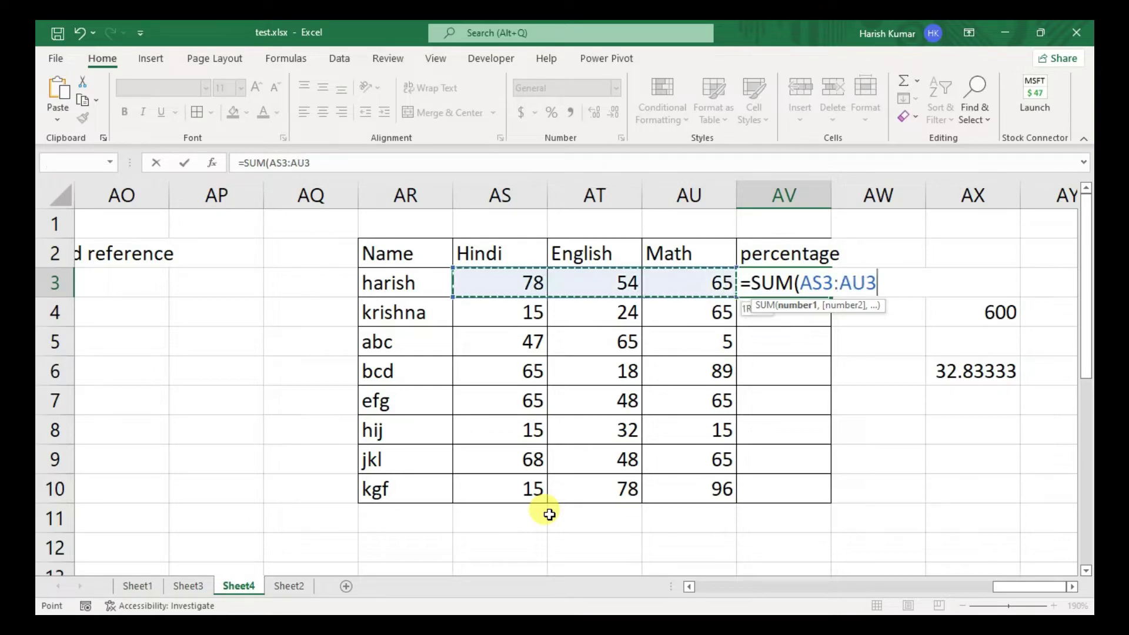
type(")/600")
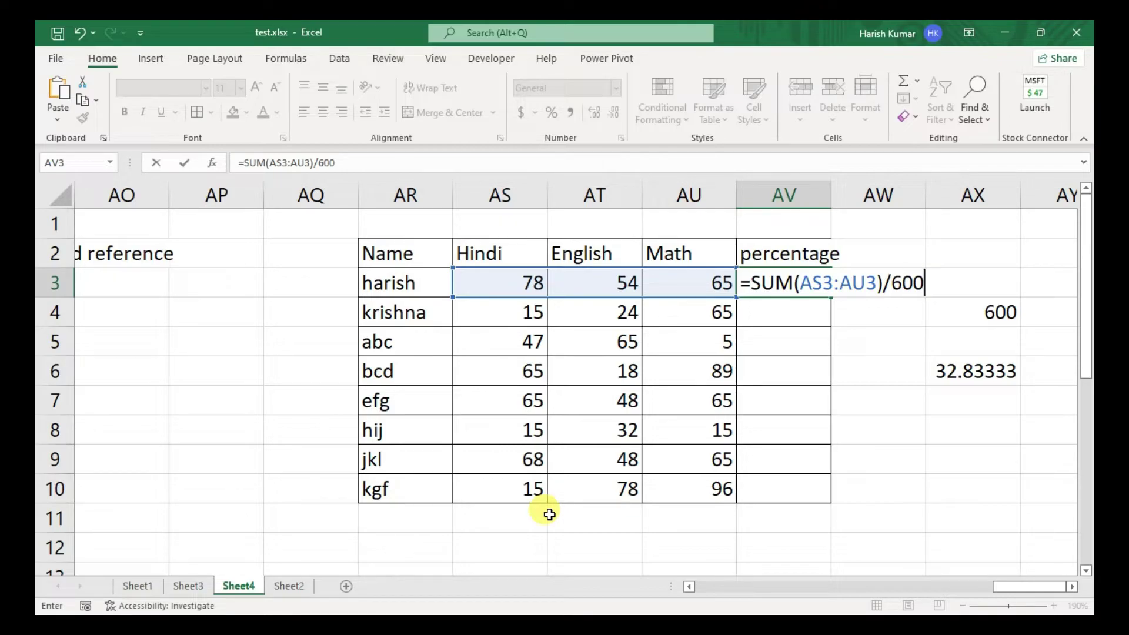
key("BackSpace")
key("BackSpace")
key("BackSpace")
type("300*100")
key("Return")
- Fill the percentage formula down AV3:AV10 and widen column AV to show more decimals
key("Up")
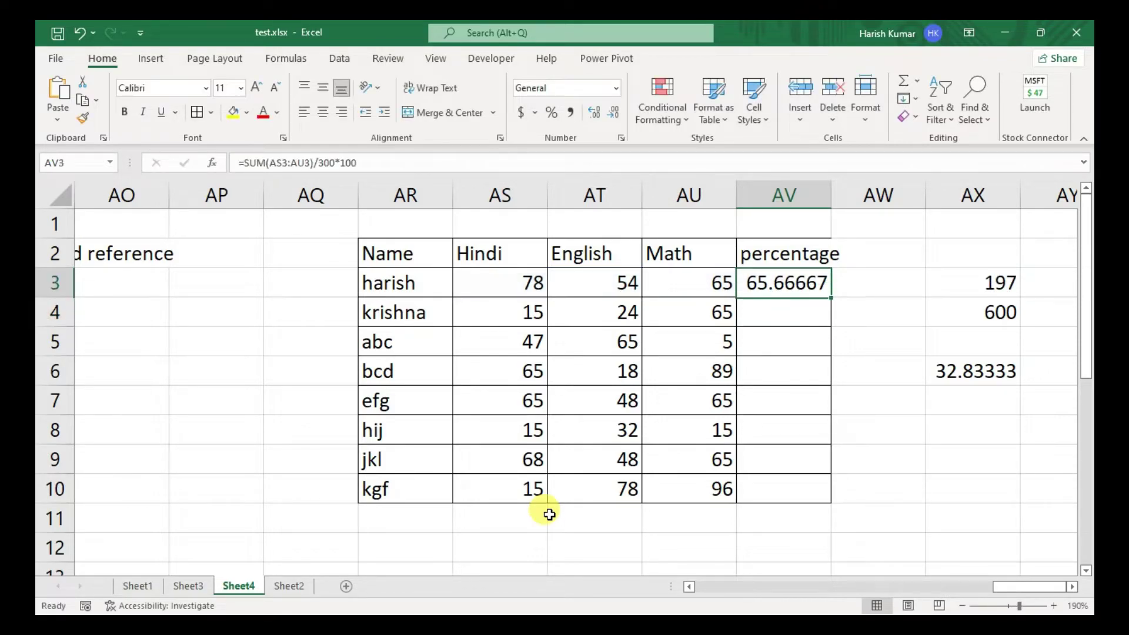
key("shift+Down")
key("shift+Down")
key("shift+Down")
key("shift+Down")
key("shift+Down")
key("shift+Down")
key("shift+Down")
key("ctrl+d")
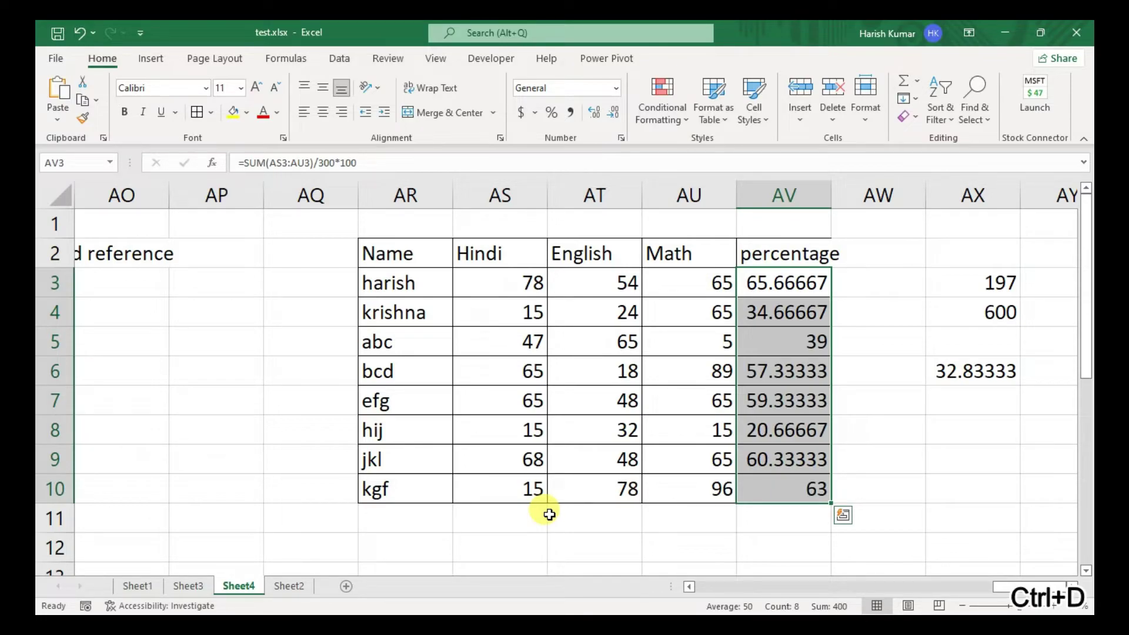
left_click(853, 458)
left_click(821, 219)
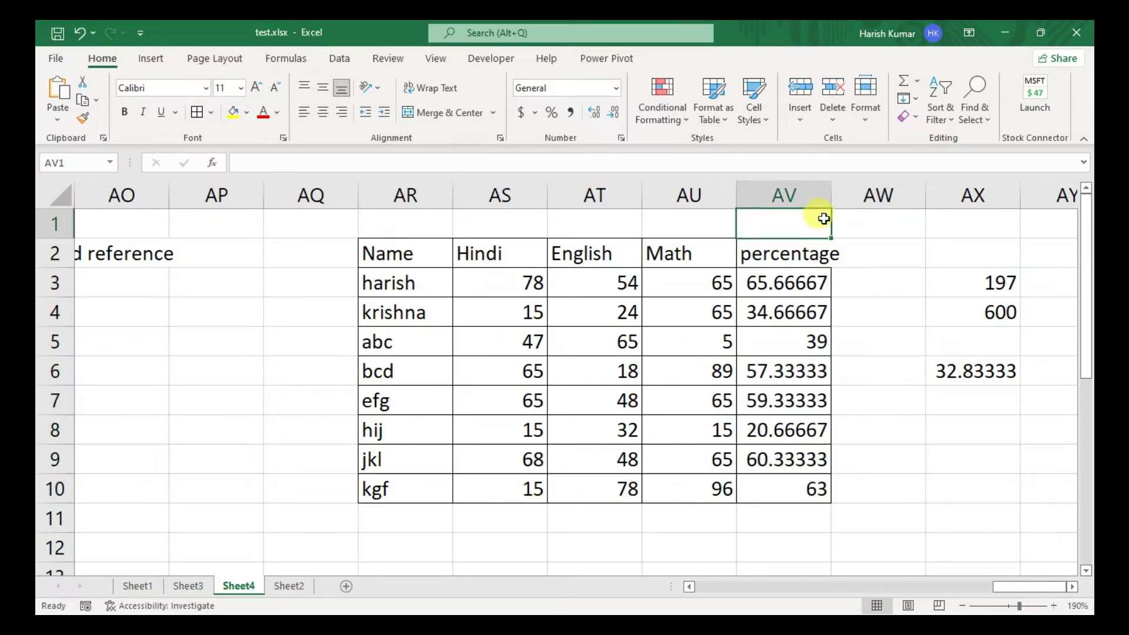
left_click_drag(831, 195, 851, 194)
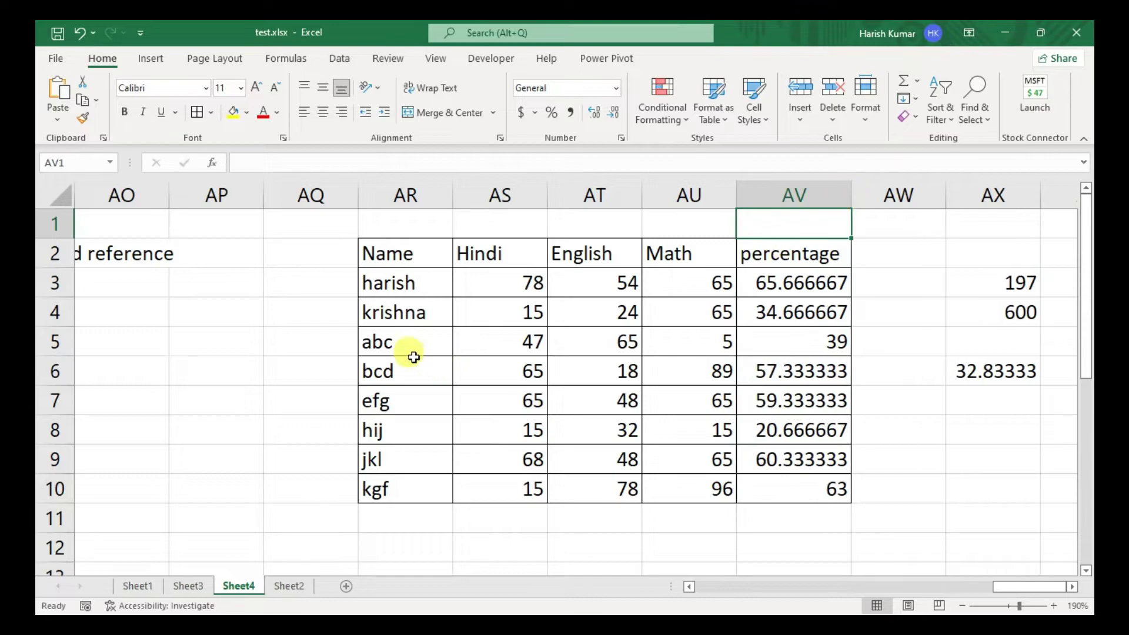
left_click(417, 358)
key("Left")
key("Left")
key("Left")
key("Left")
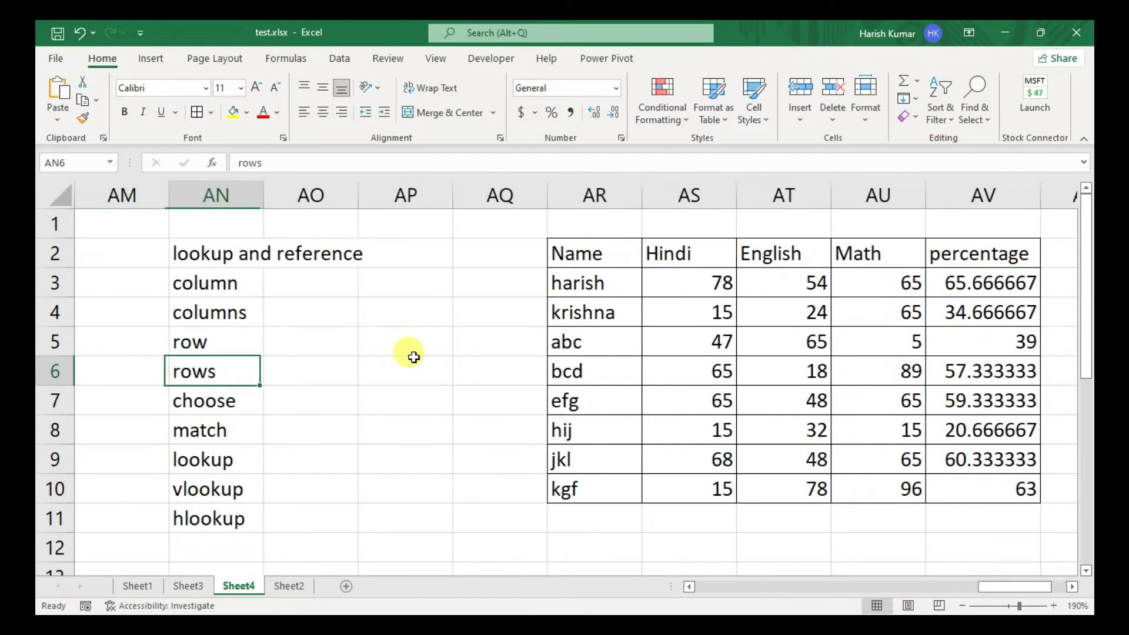
- Enter =COLUMN(AR2) in AP3 beside column, returning 44
key("Right")
key("Up")
key("Right")
key("Up")
key("Left")
key("Up")
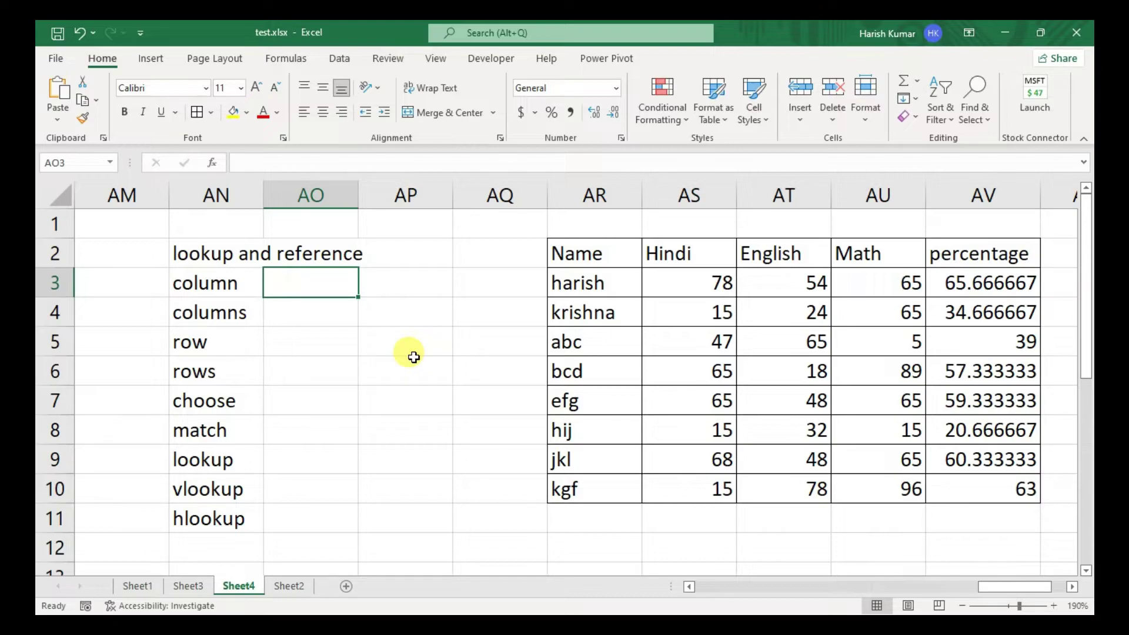
left_click(675, 245)
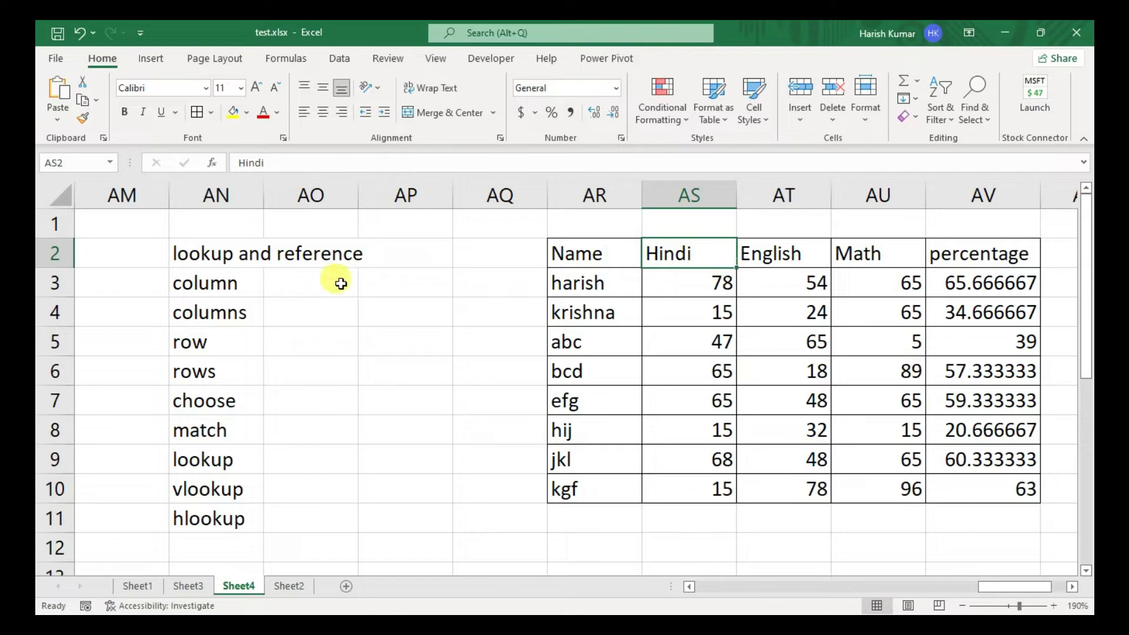
left_click(393, 280)
type("=col")
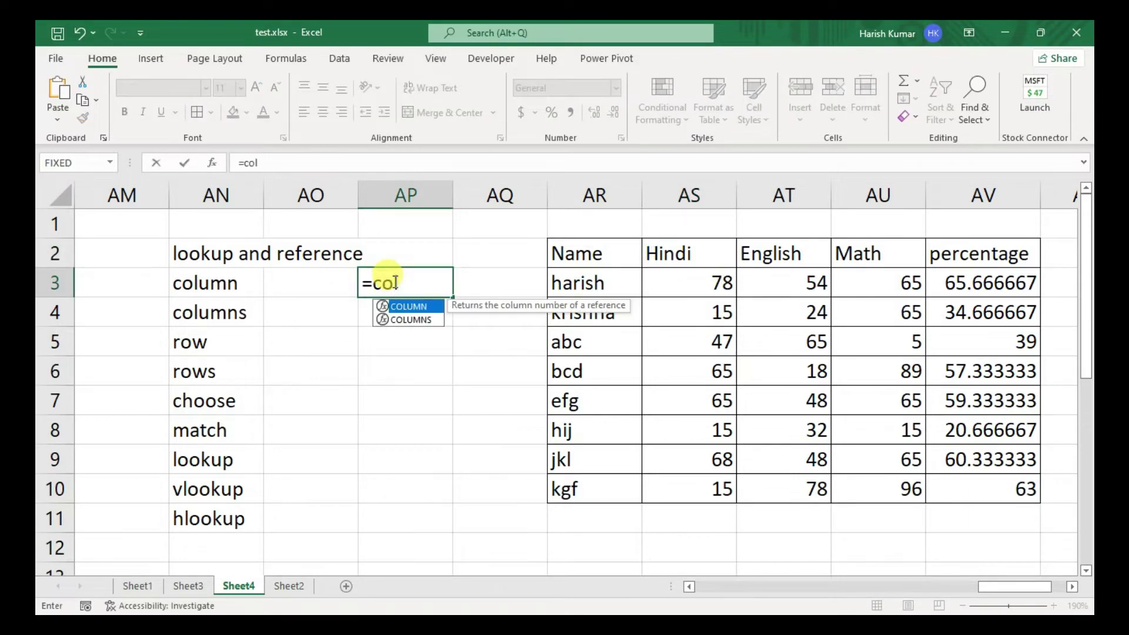
key("Tab")
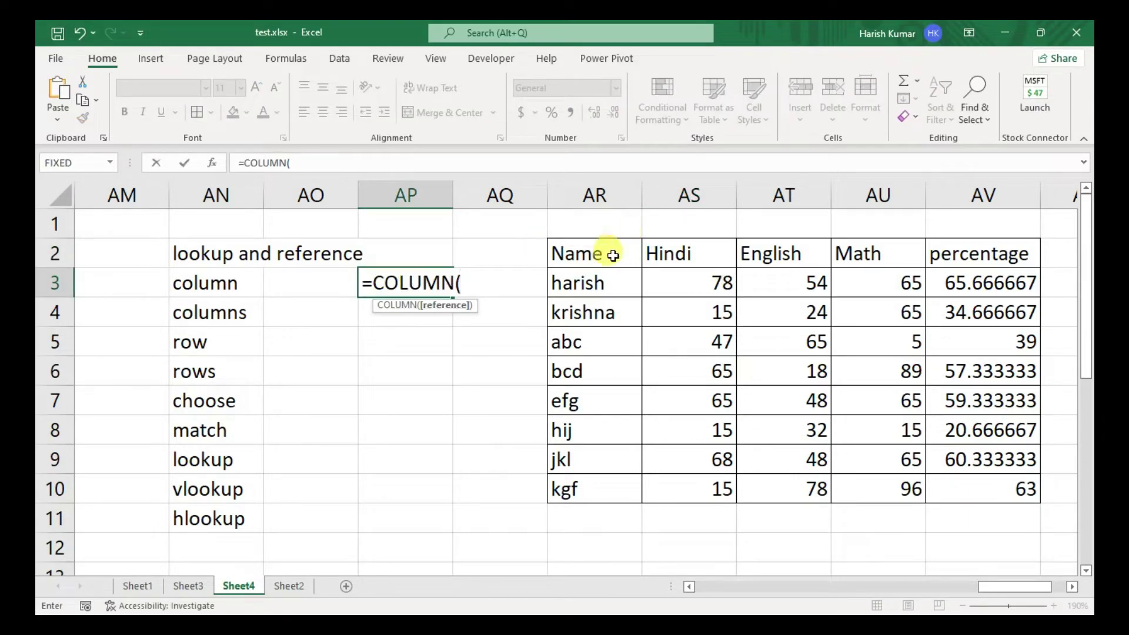
left_click(613, 255)
key("Return")
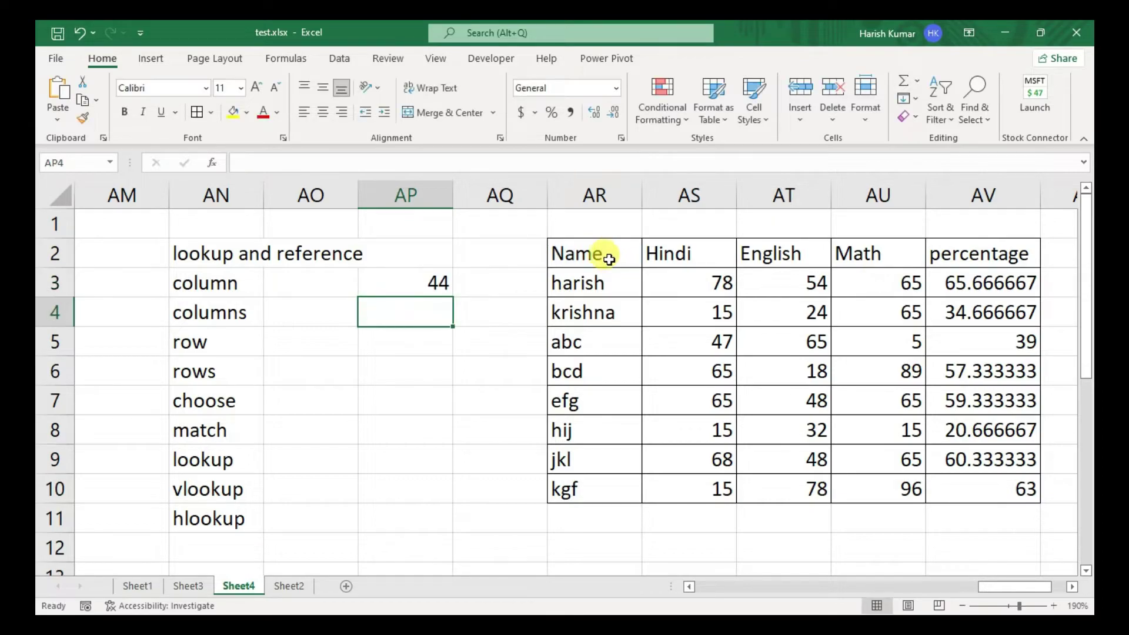
left_click(414, 281)
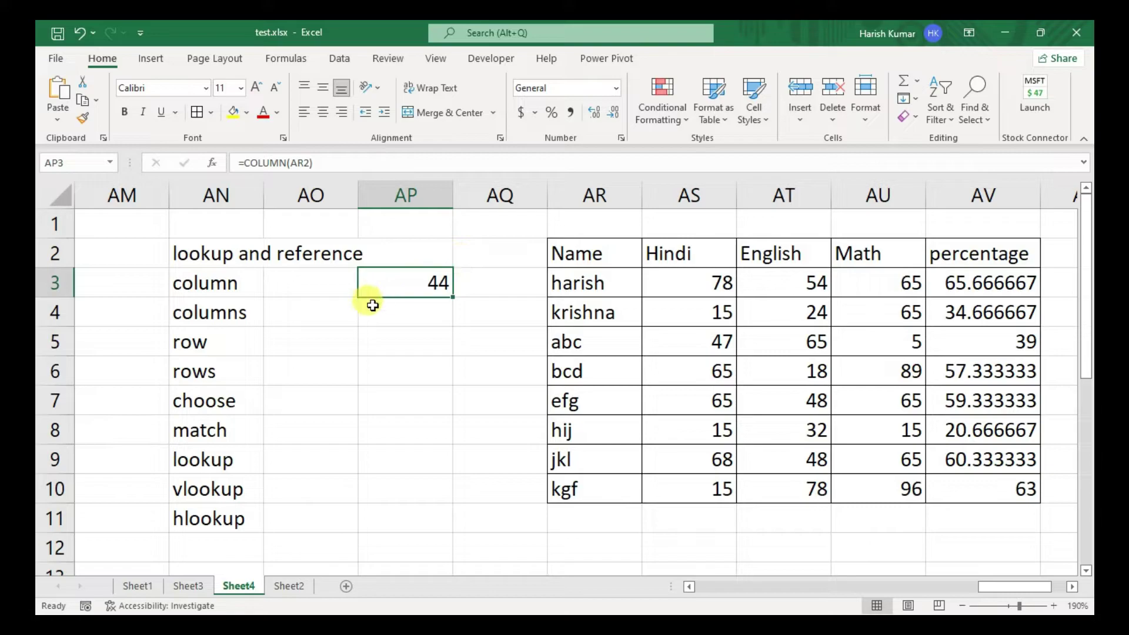
- Enter a COLUMNS formula in AP4 over the marks table from AR2, returning 5
left_click(371, 310)
type("=cu")
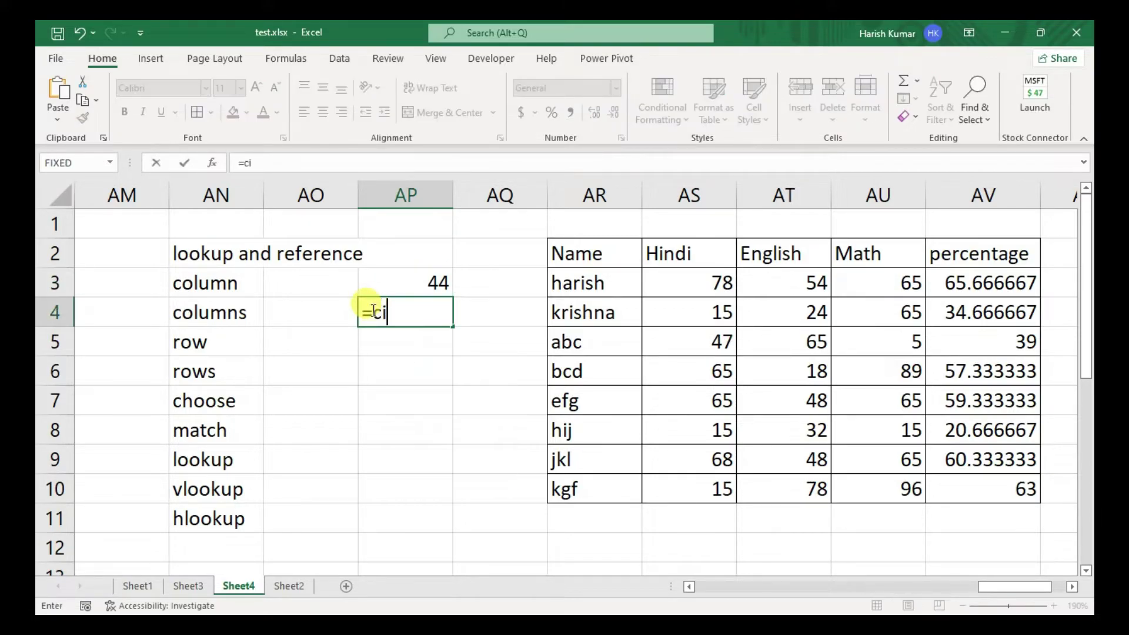
type("l")
key("BackSpace")
key("BackSpace")
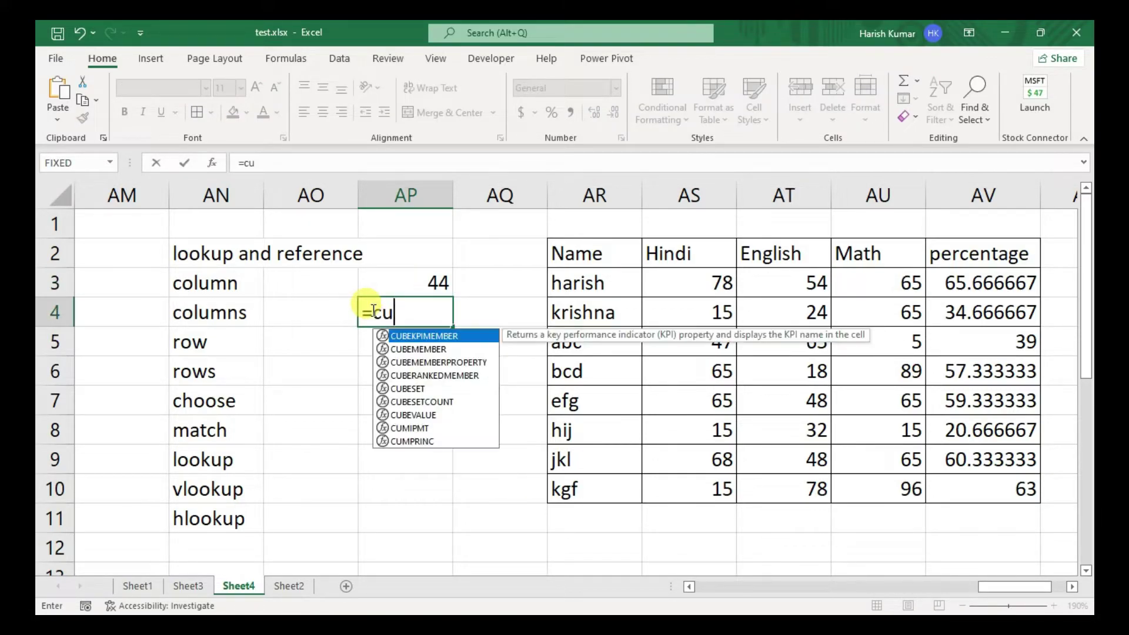
type("ol")
key("Down")
key("Tab")
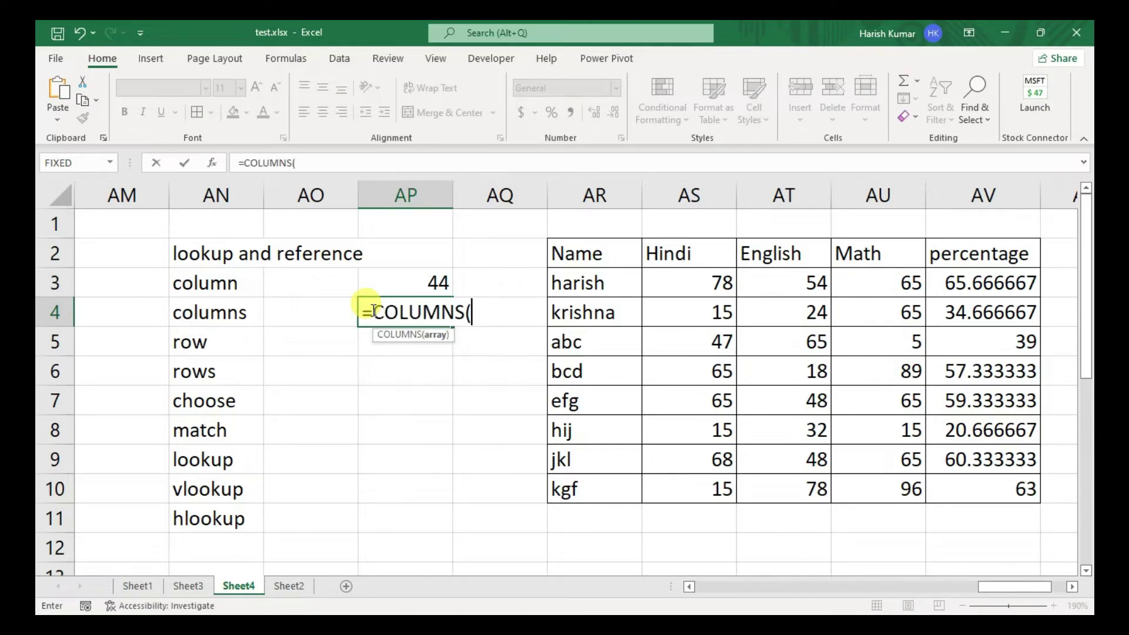
left_click_drag(588, 246, 978, 488)
key("Return")
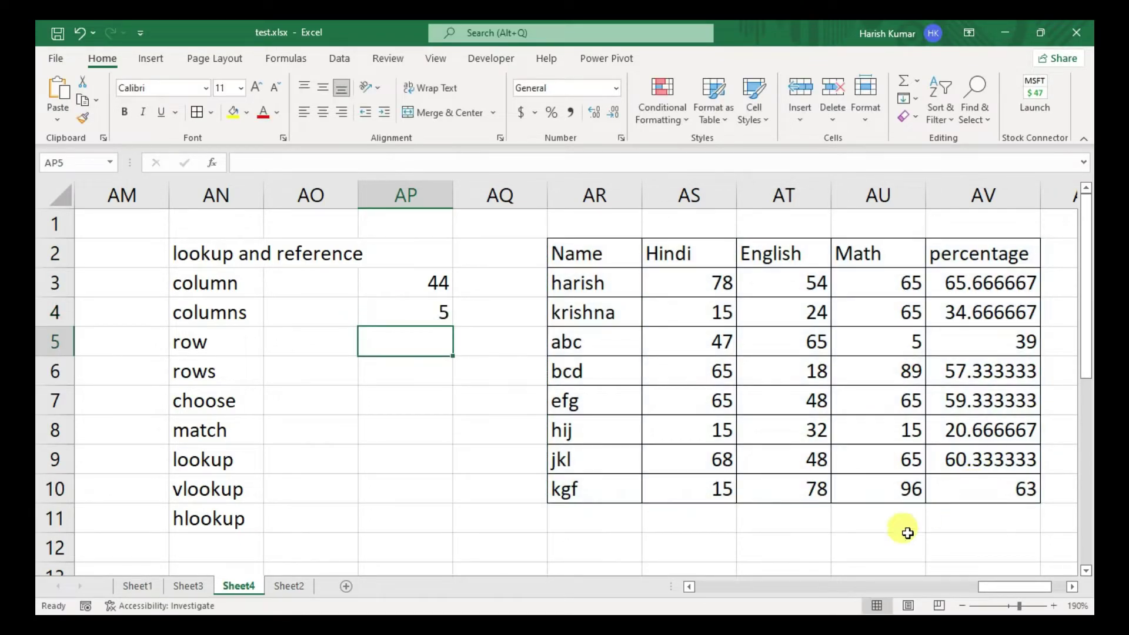
- Complete the row example with =ROW(AS7), returning 7
type("=row")
key("Tab")
left_click(692, 397)
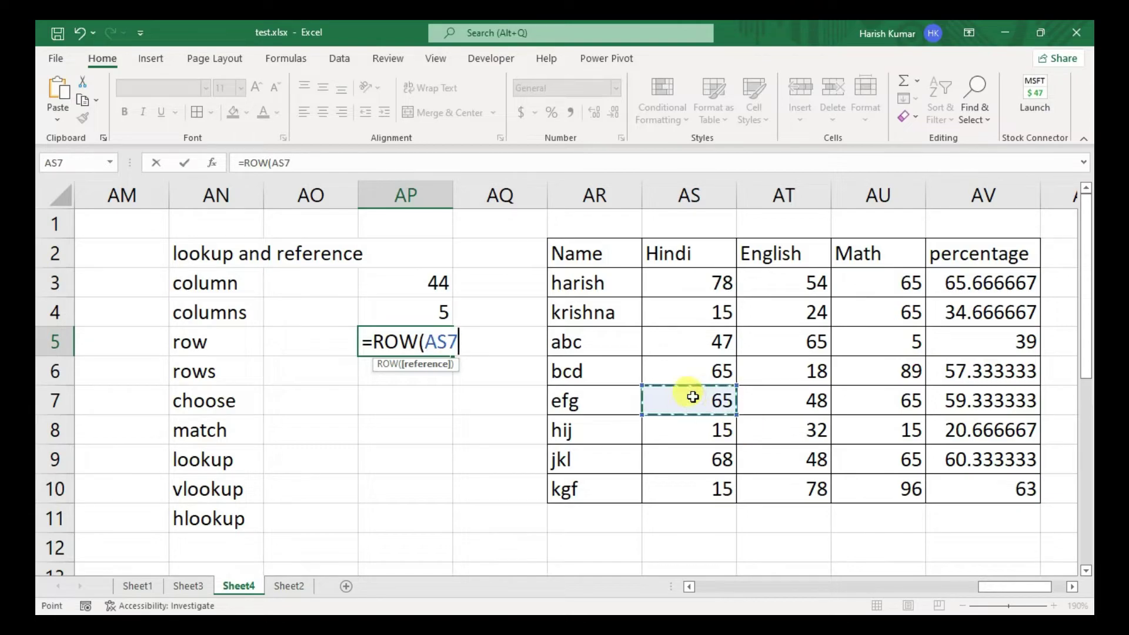
key("Return")
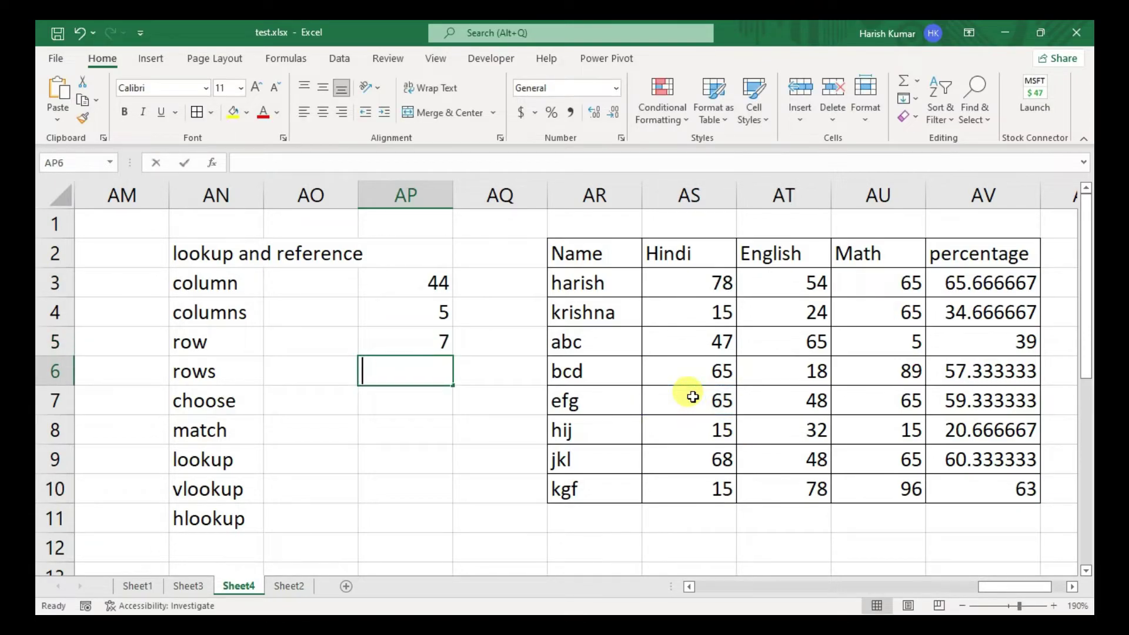
- Enter =ROWS(AR2:AV10) in AP6 beside rows, returning 9
type("r")
type("=rows")
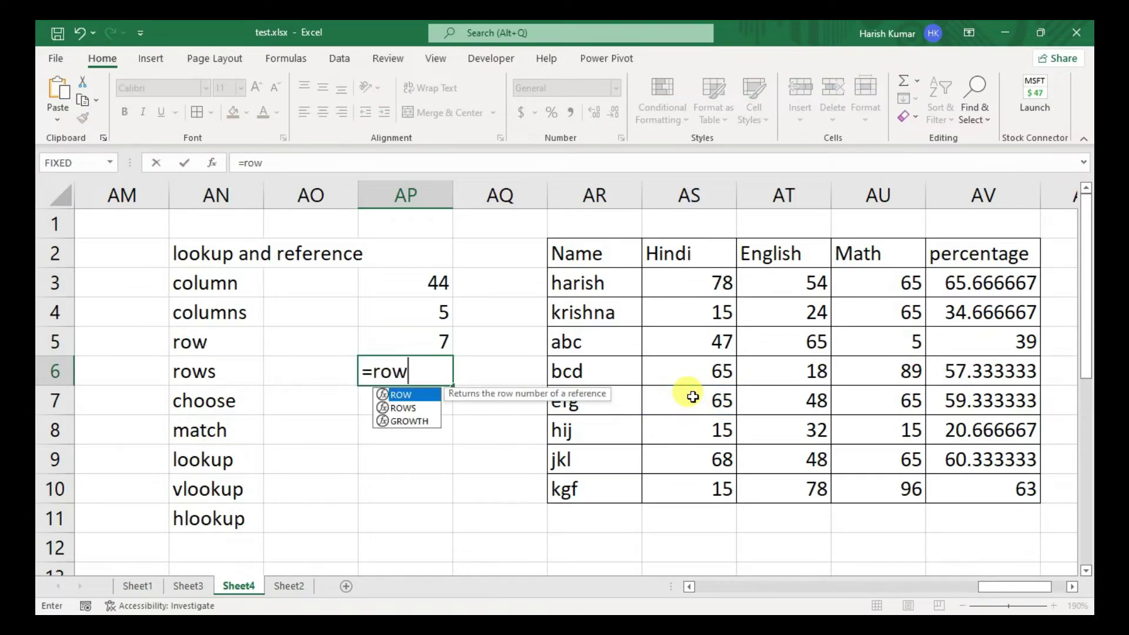
key("Tab")
left_click_drag(597, 259, 976, 479)
type(")")
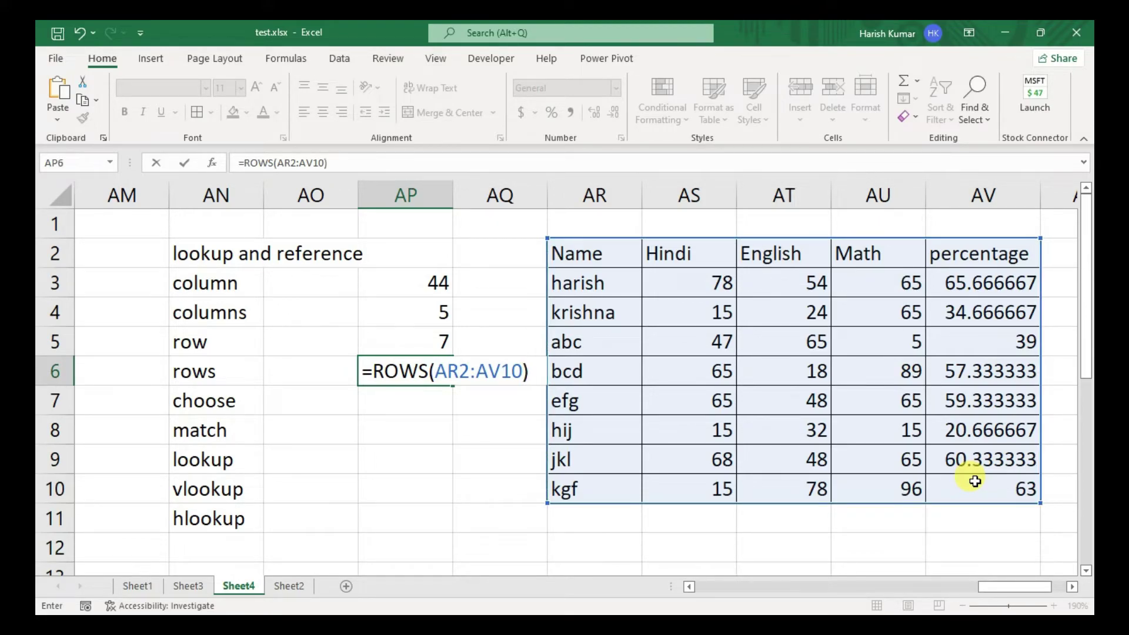
key("Return")
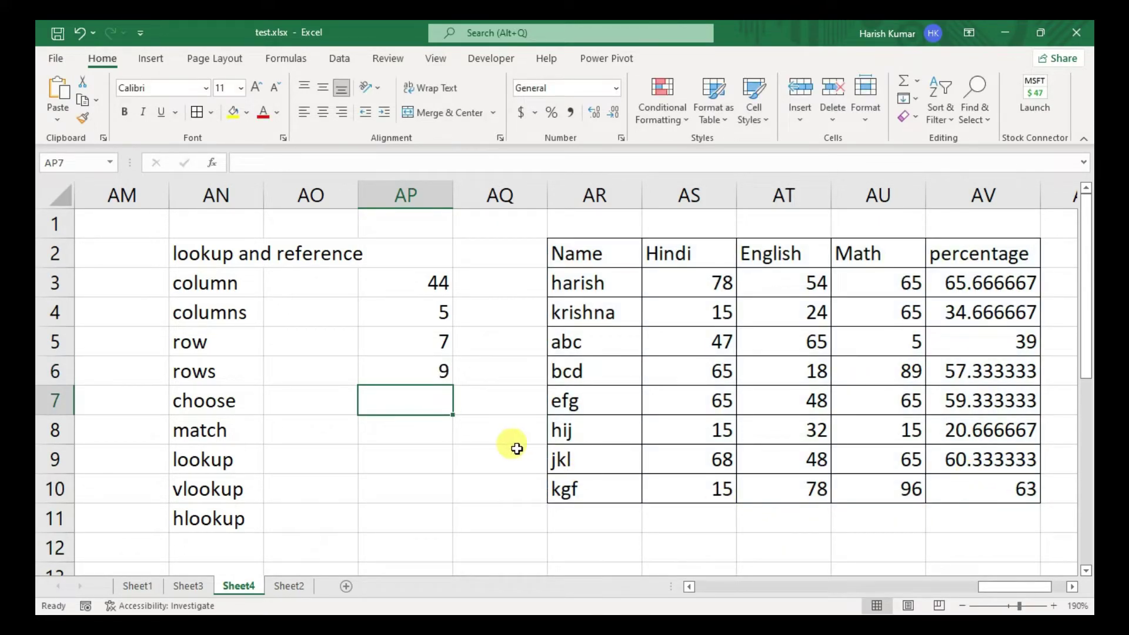
left_click(328, 404)
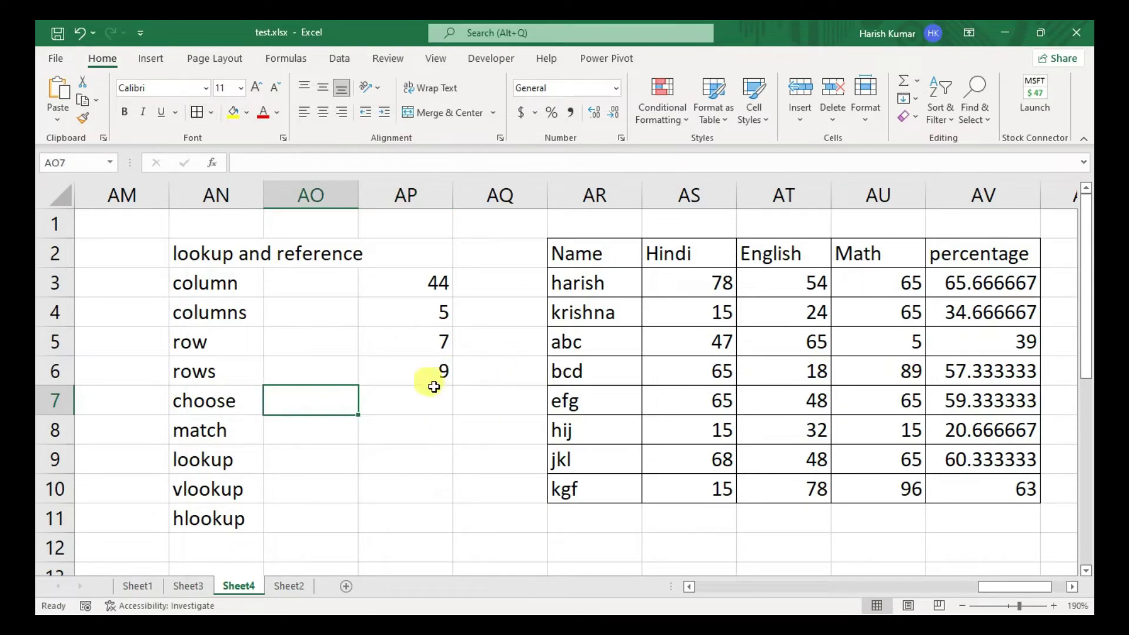
- Enter a test CHOOSE in AP7 indexed by AO7 with choices "sun", "mon", "tues"
left_click(391, 390)
left_click_drag(597, 252, 607, 482)
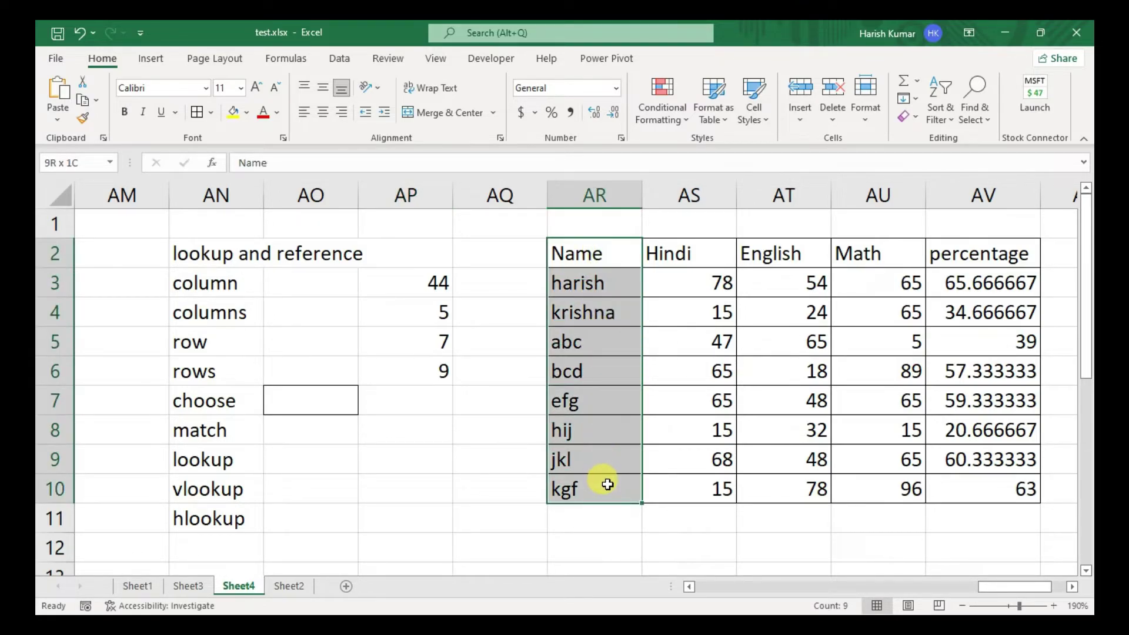
left_click(603, 334)
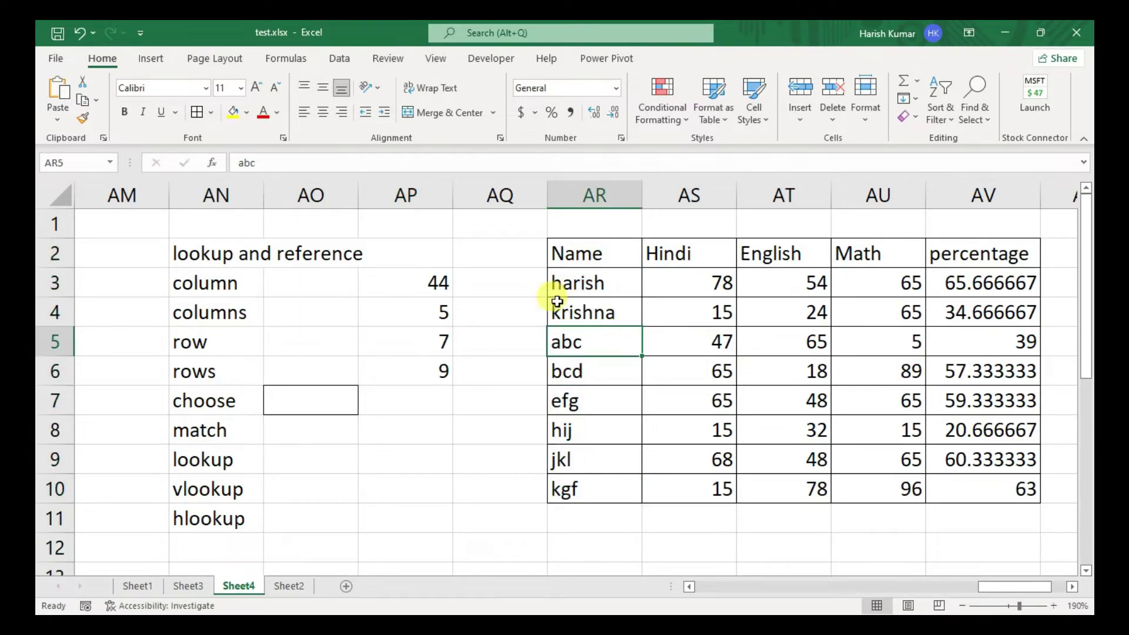
left_click(404, 398)
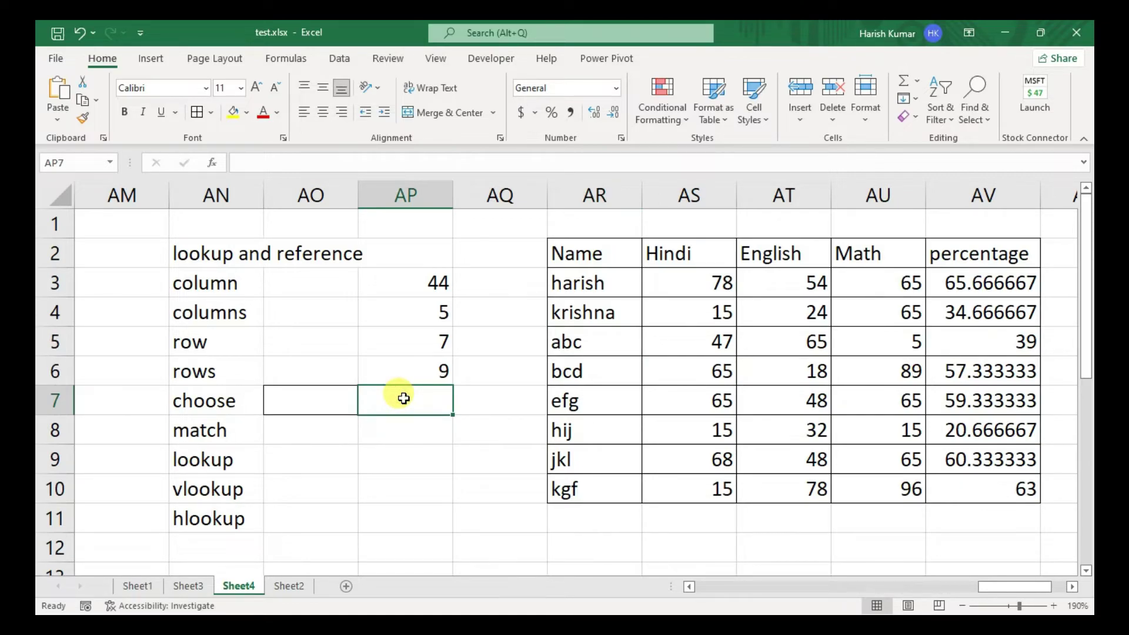
type("=c")
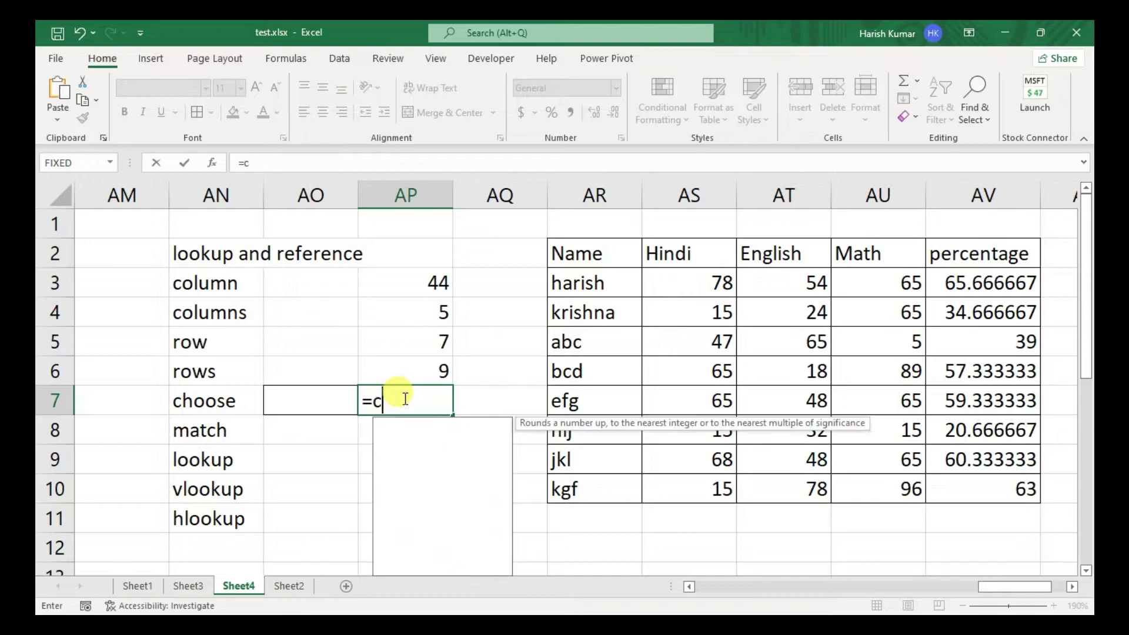
type("hoose")
key("Tab")
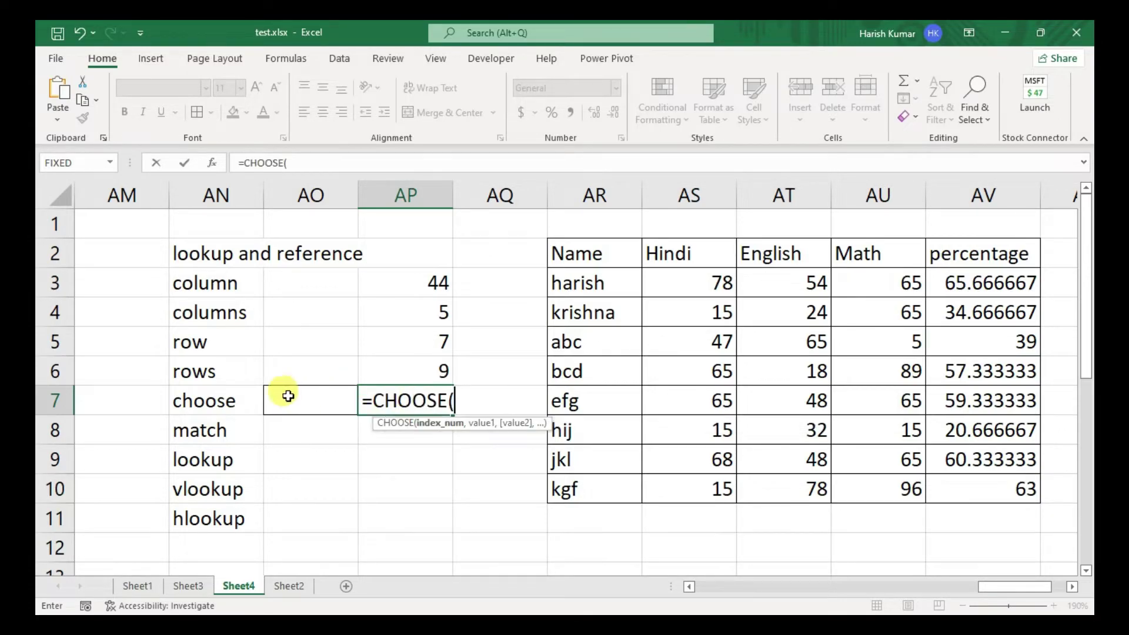
left_click(288, 396)
type(",")
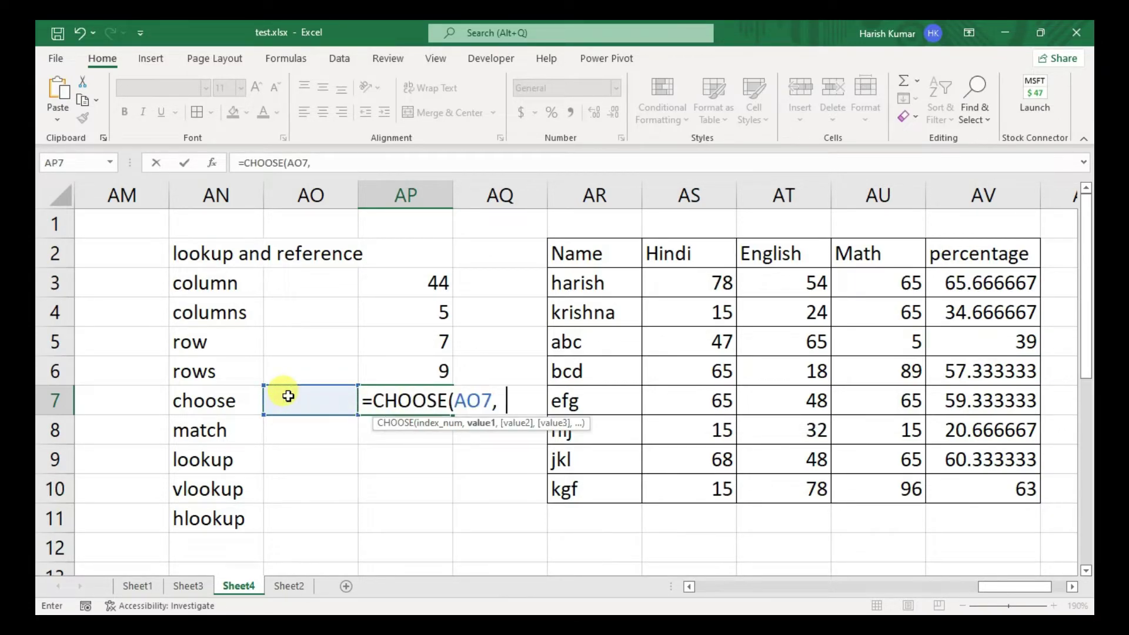
type("\"sun\",\"mon\",\"tues")
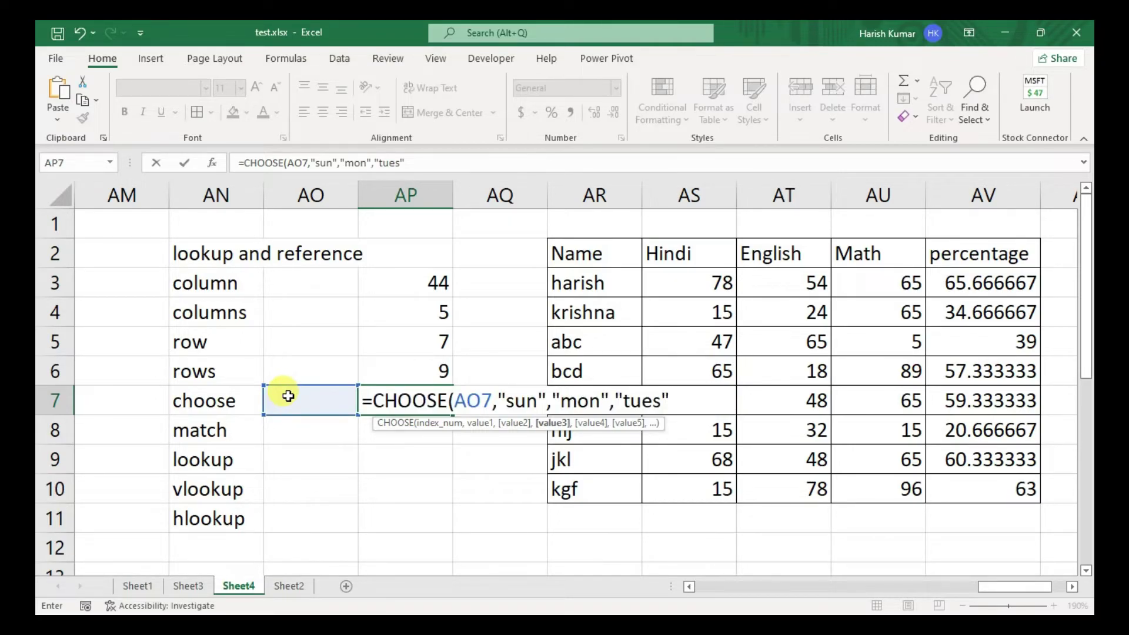
key("Return")
- Try index values 1, 2, 3 and 4 in AO7 to see the day-name results
left_click(288, 396)
double_click(289, 395)
type("1")
key("Return")
left_click(288, 396)
double_click(288, 396)
type("2")
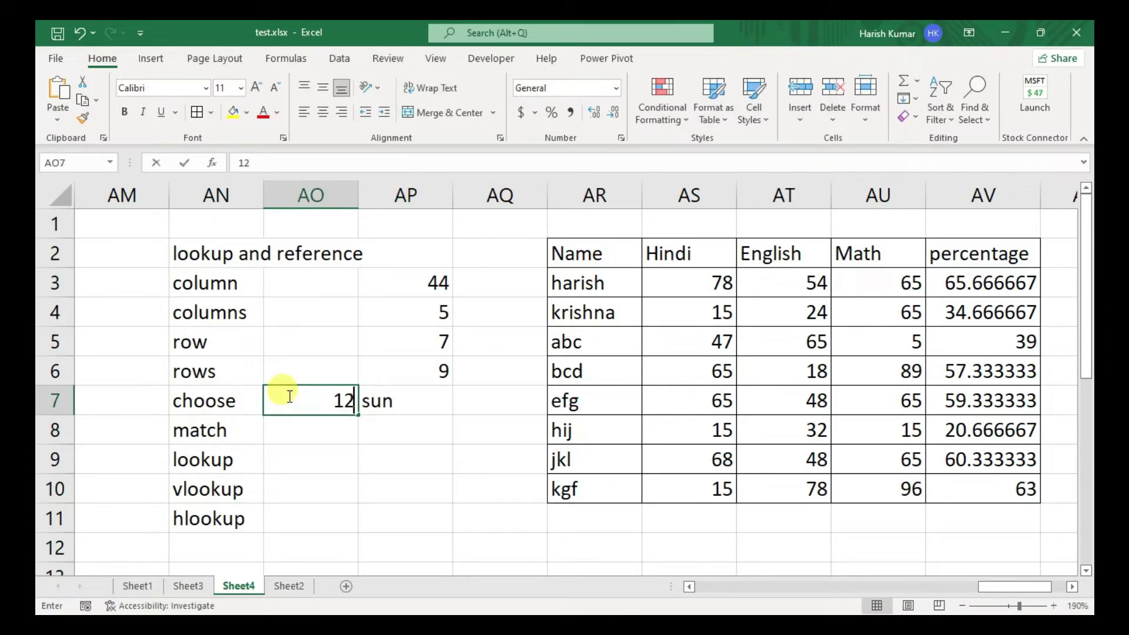
key("Return")
left_click(288, 396)
type("2")
key("Return")
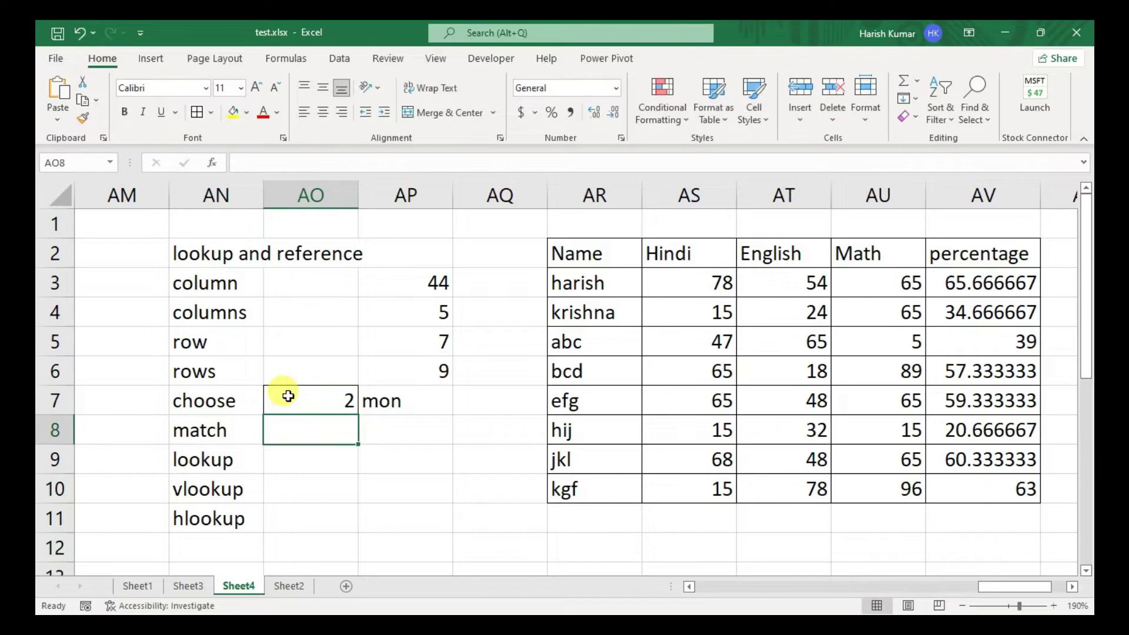
left_click(288, 395)
type("3")
key("Return")
left_click(288, 396)
type("4")
key("Return")
- Replace the day-name formula with a CHOOSE indexed by AO7, starting with choices AR2 to AR5
key("Up")
key("Right")
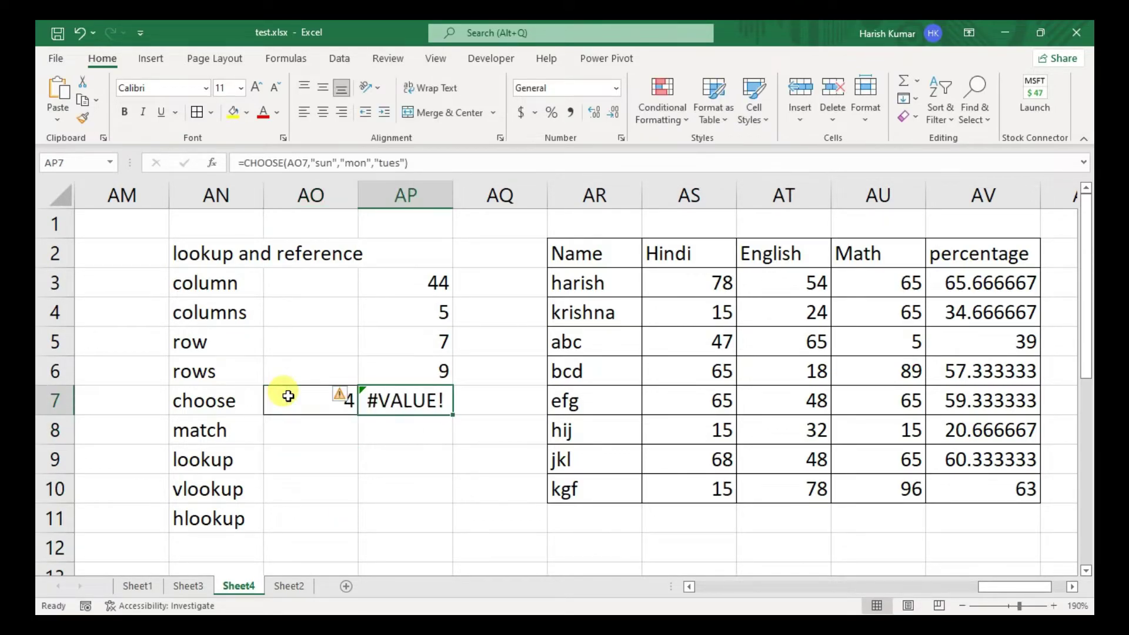
key("Delete")
type("=choose")
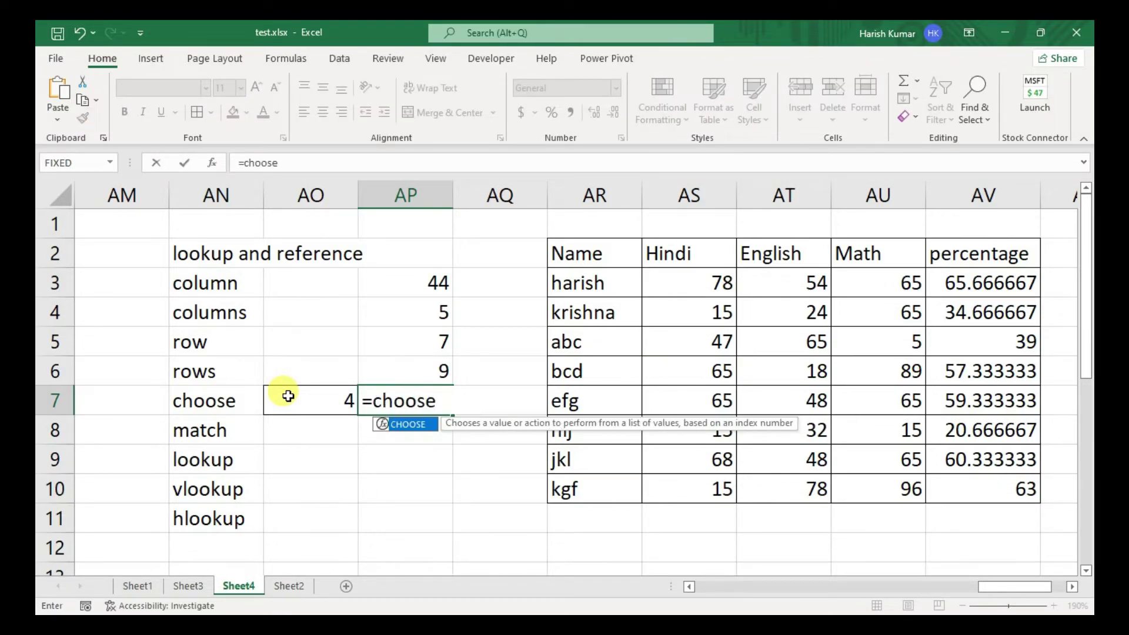
key("Tab")
left_click(295, 399)
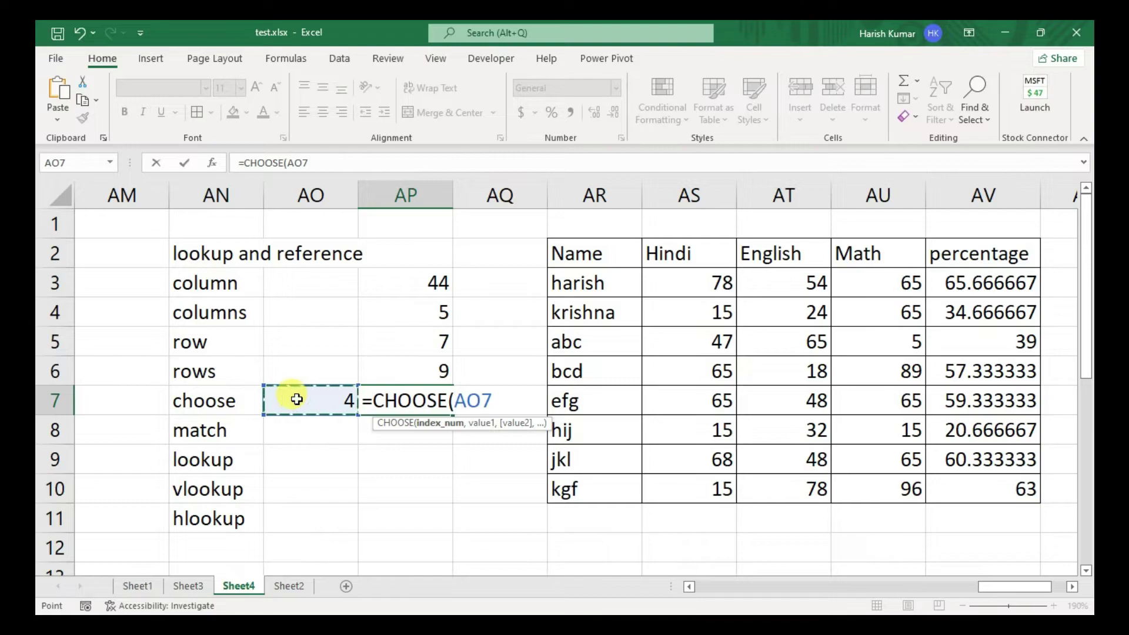
type(",")
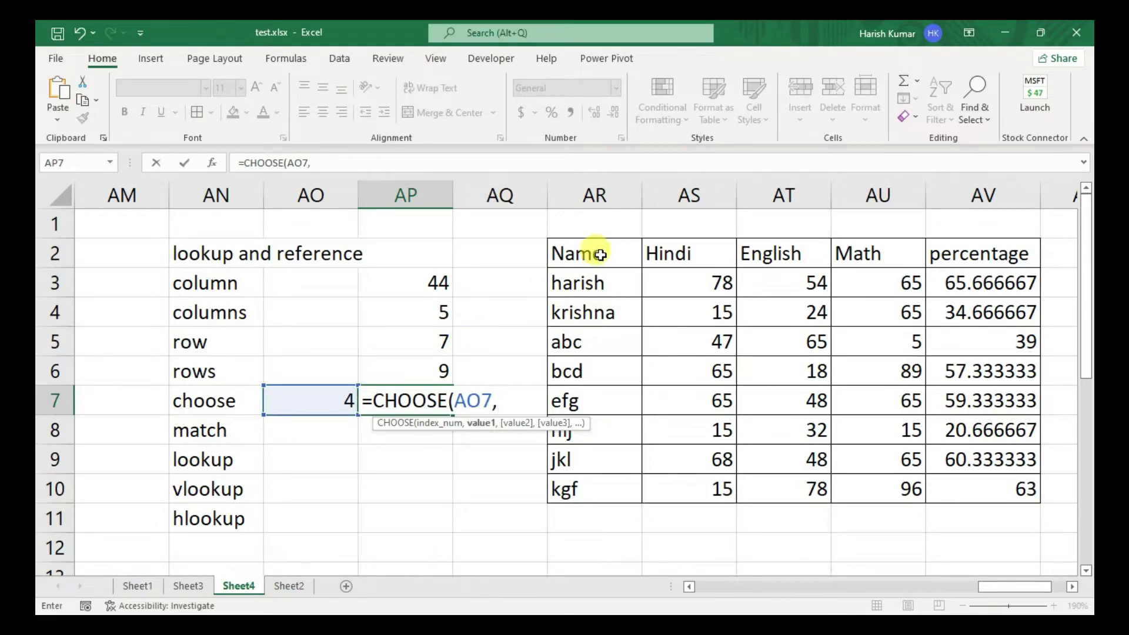
left_click(600, 254)
type(",")
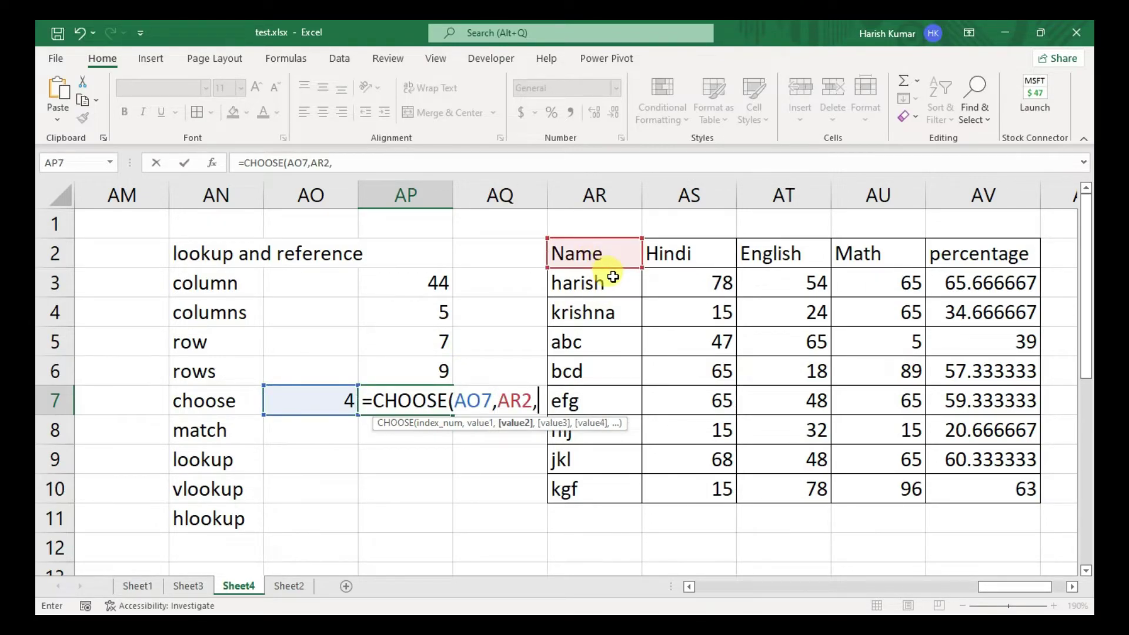
left_click(612, 278)
type(",")
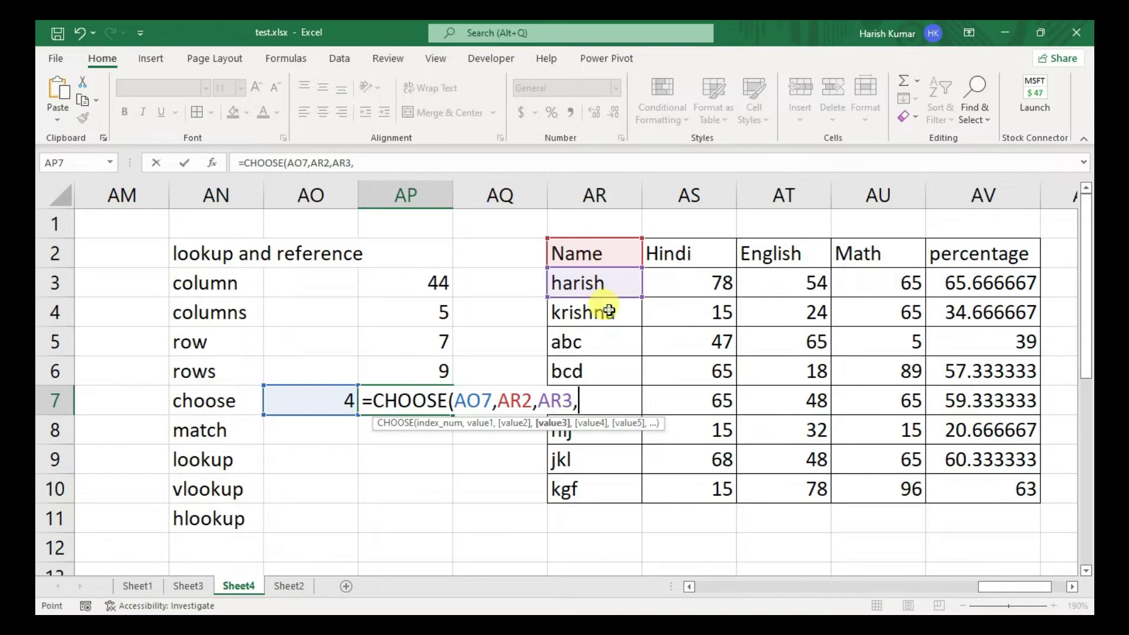
left_click(609, 309)
type(".")
key("BackSpace")
type(",")
left_click(603, 351)
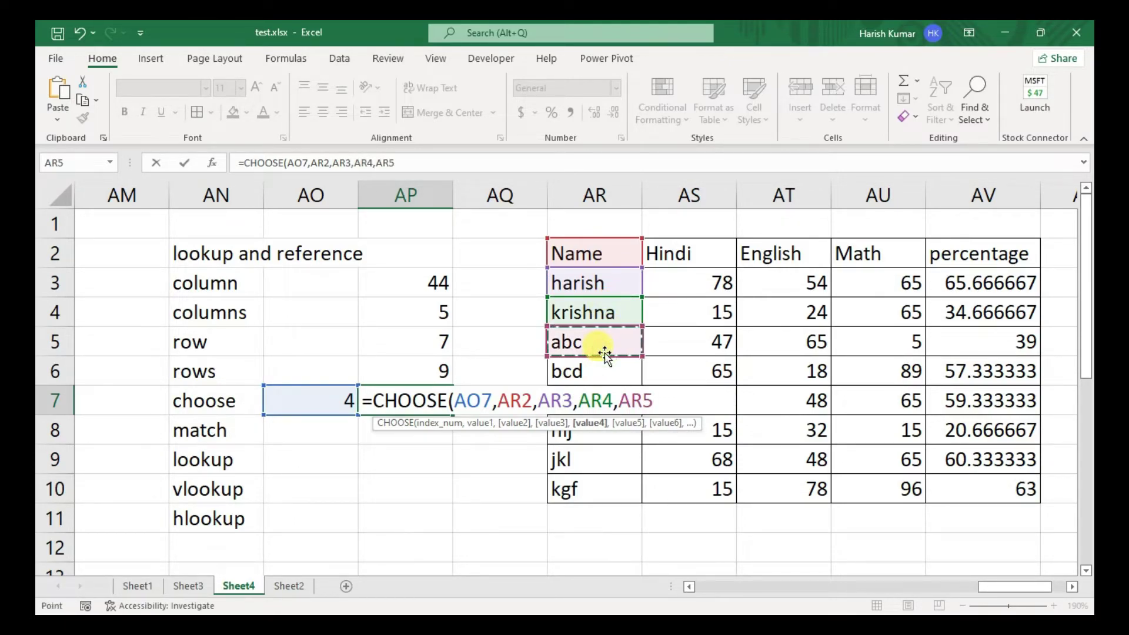
- Add choices AR6 through AR10 and commit, so AP7 returns abc for index 4
type(",")
left_click(604, 370)
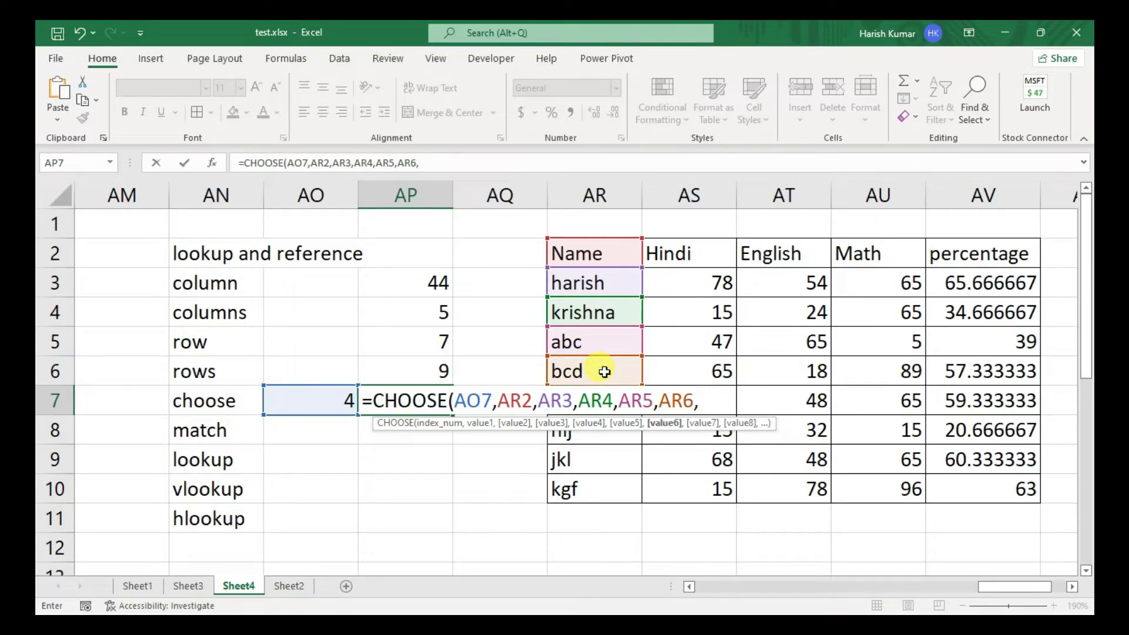
type("R")
key("BackSpace")
type("AR7,")
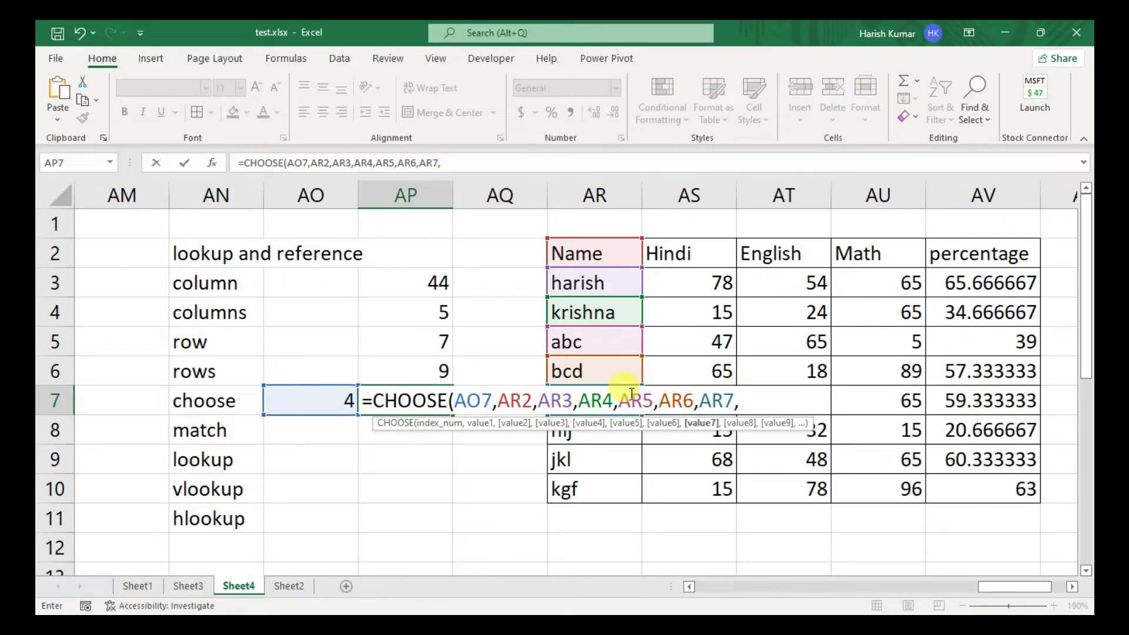
left_click(601, 438)
type(",")
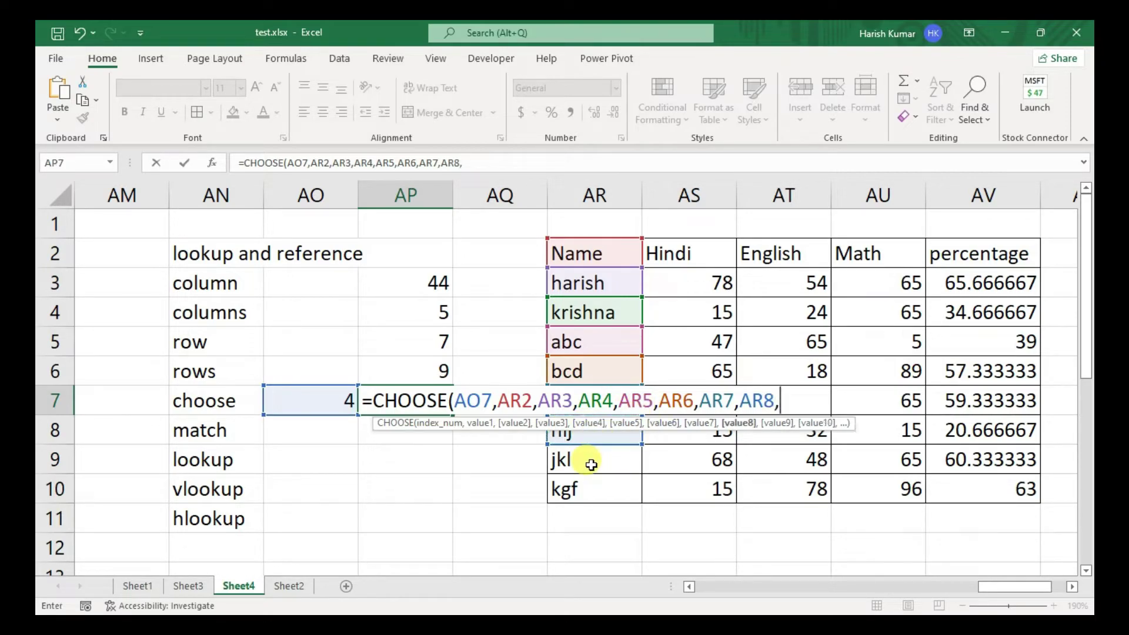
left_click(588, 464)
type(",")
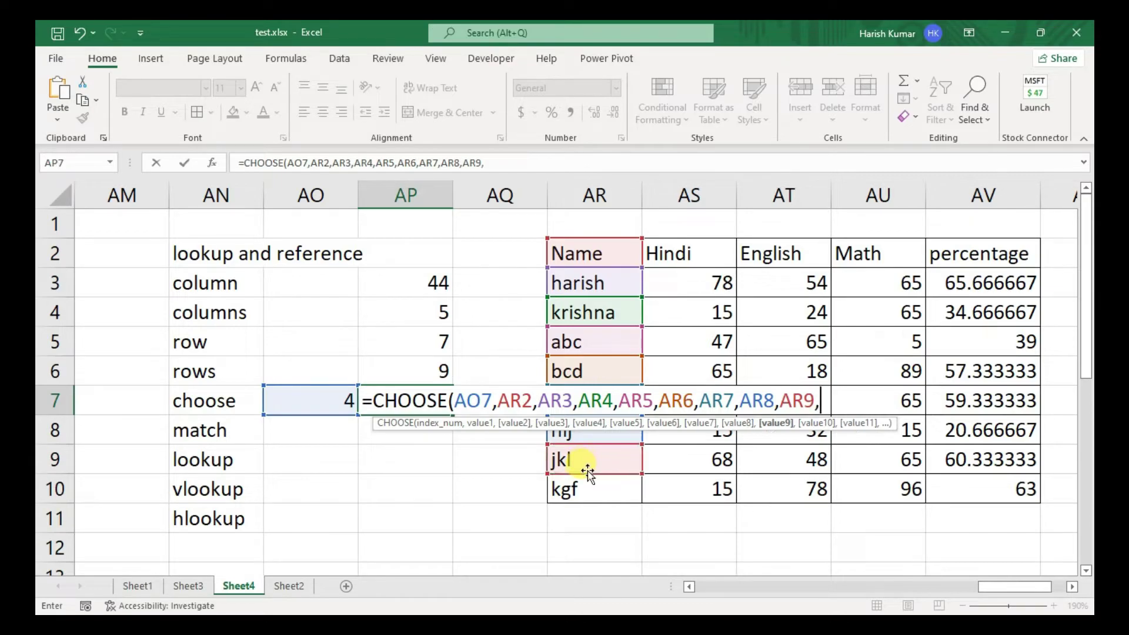
left_click(587, 487)
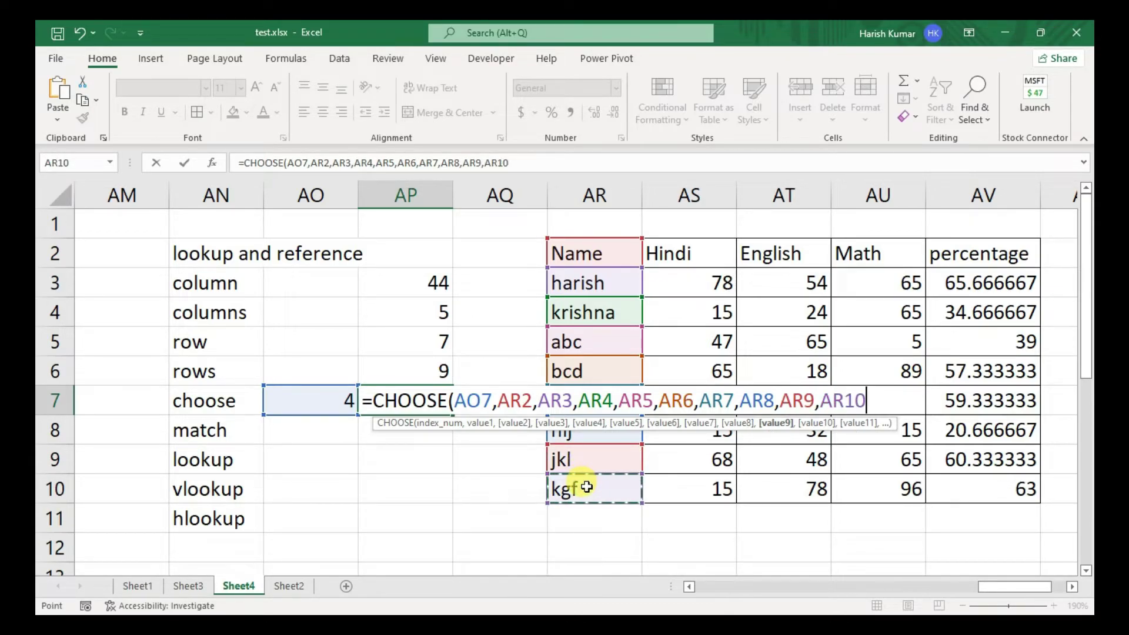
type(")")
key("Return")
key("Up")
key("Left")
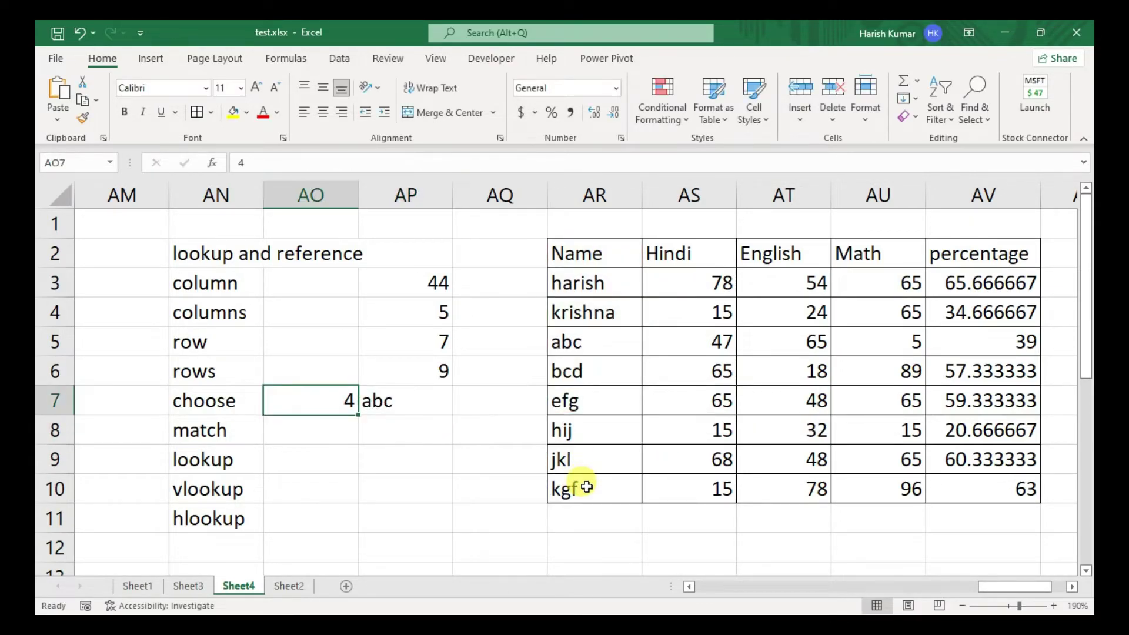
- Try CHOOSE indices 1, 2 and 3 in AO7, giving Name, harish and krishna
type("1")
key("Return")
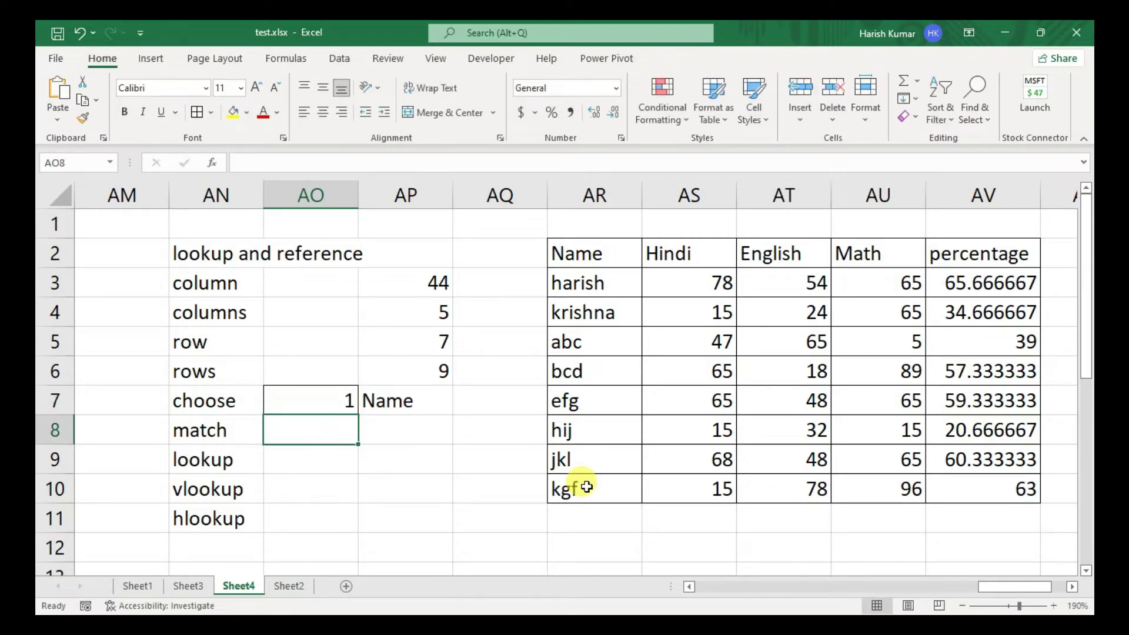
key("Up")
type("2")
key("Return")
key("Up")
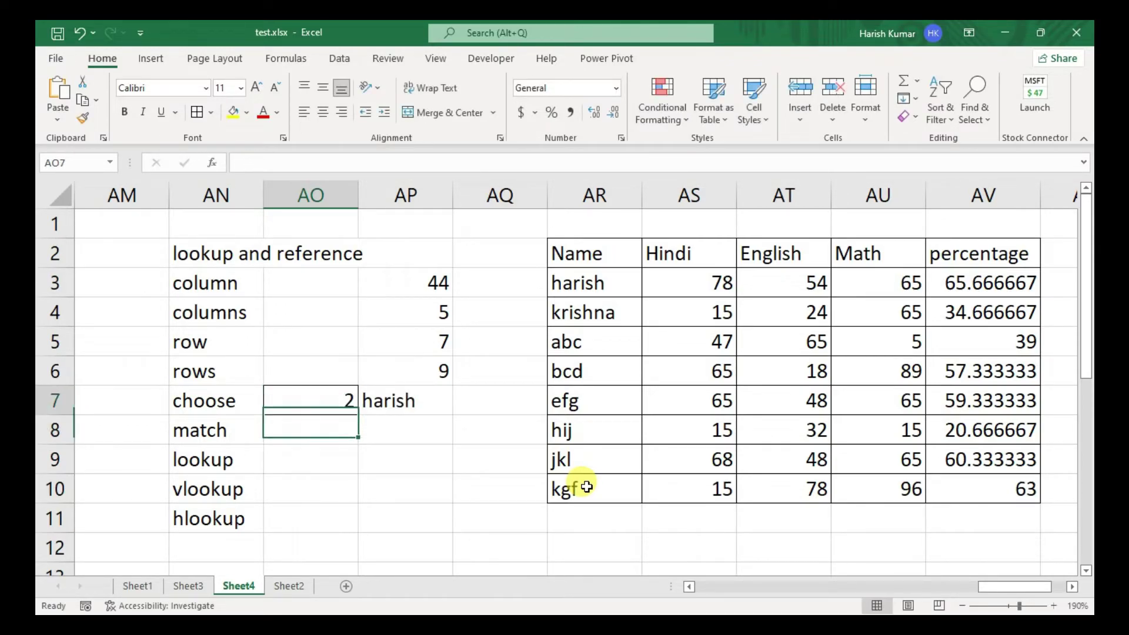
type("3")
key("Return")
- Enter 4 as the CHOOSE index in AO7 so AP7 returns abc
key("Up")
type("4")
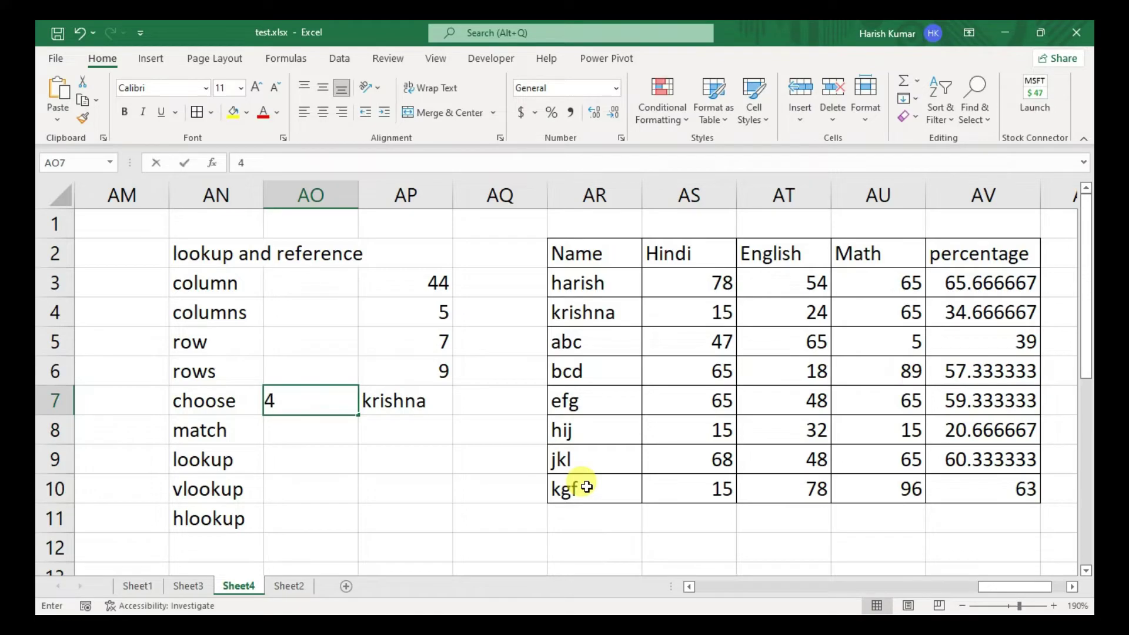
key("Return")
key("Right")
key("Left")
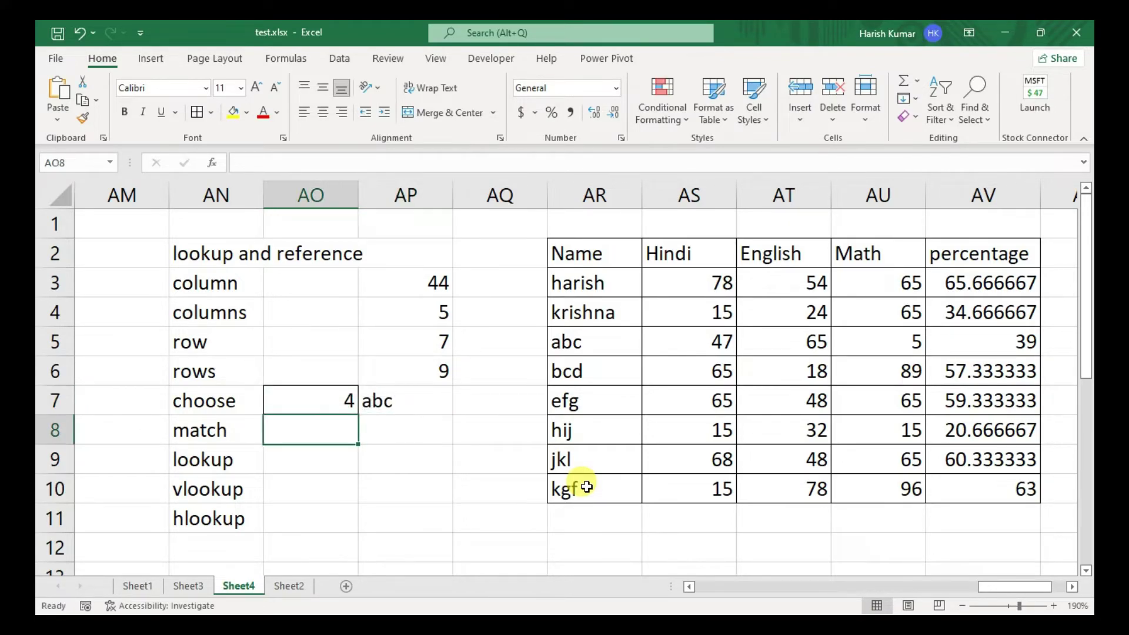
key("alt+h")
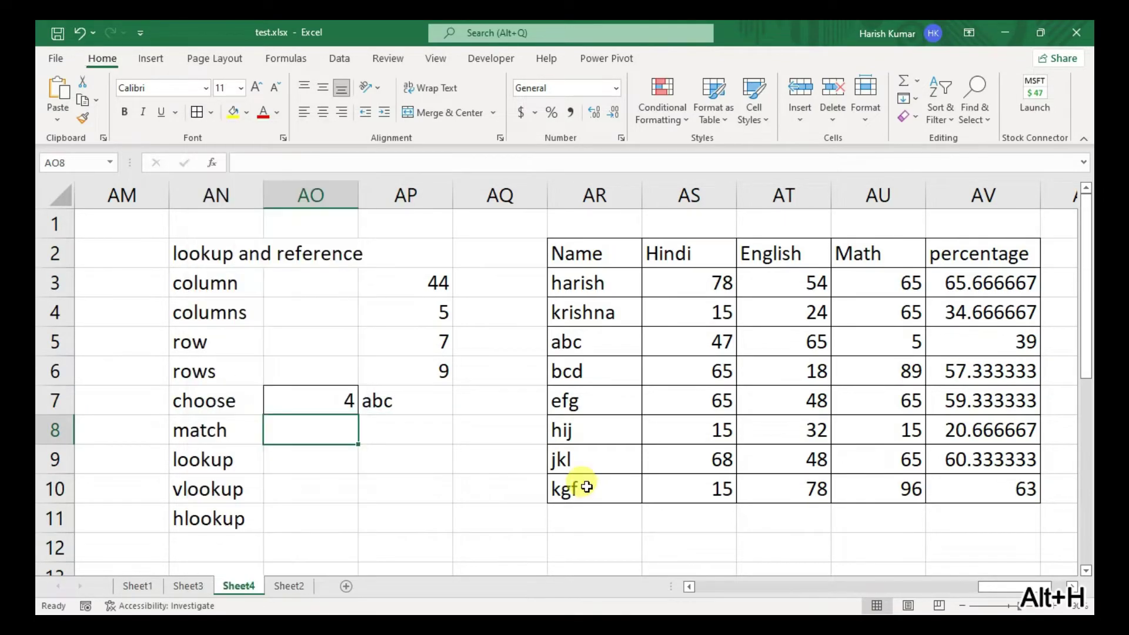
key("Right")
key("Left")
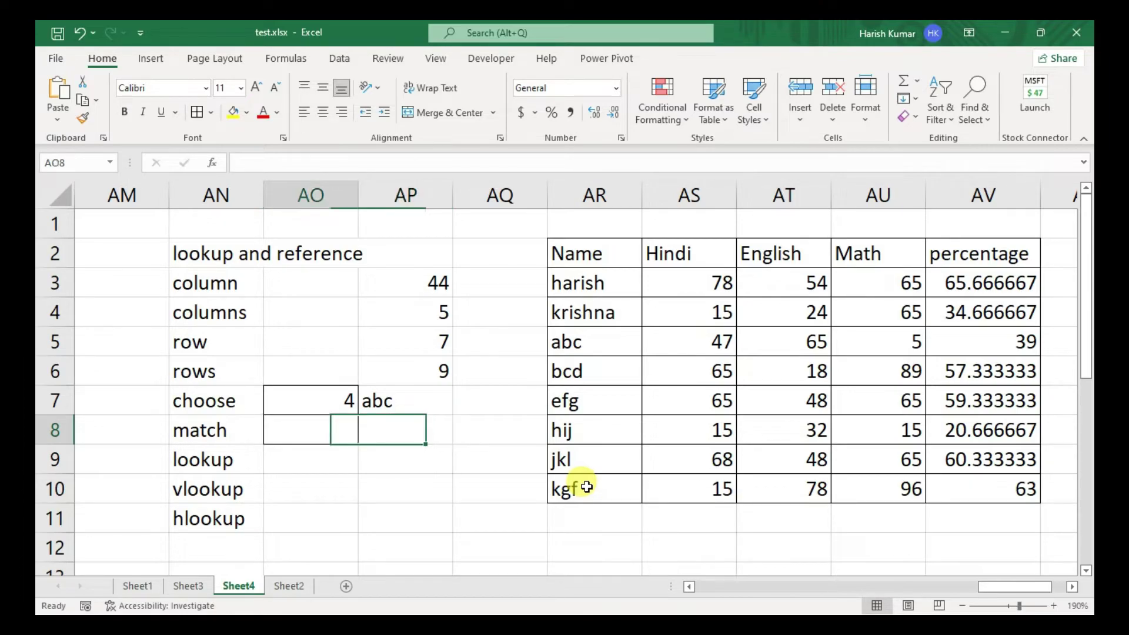
key("Right")
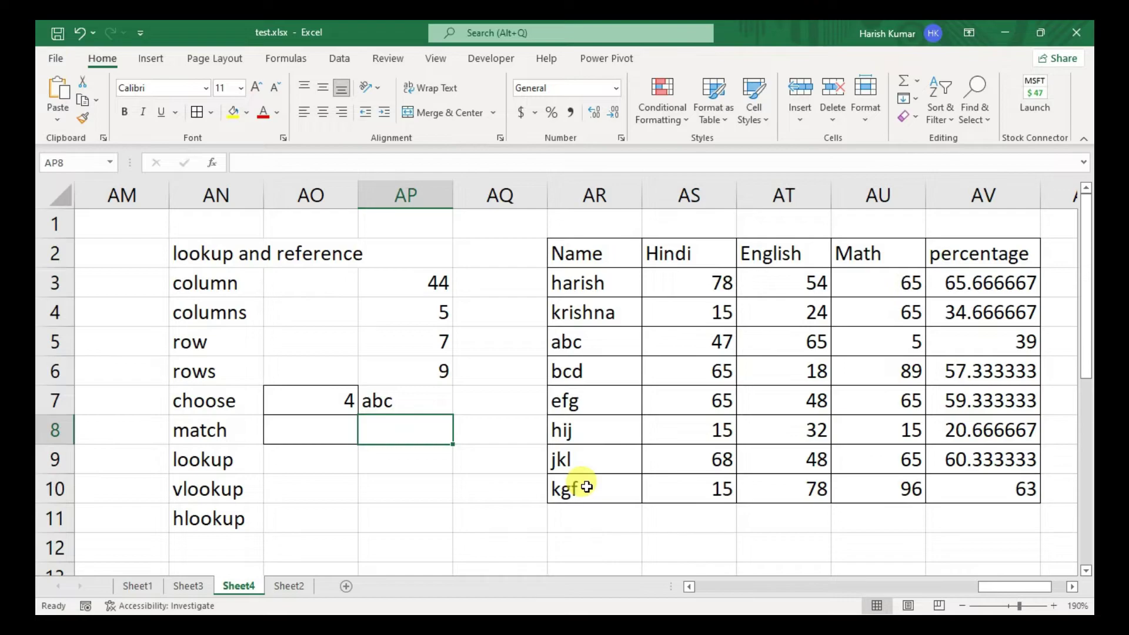
- Enter =MATCH(AO8,AR2:AR10,0) in AP8 for an exact-match name search
type("=")
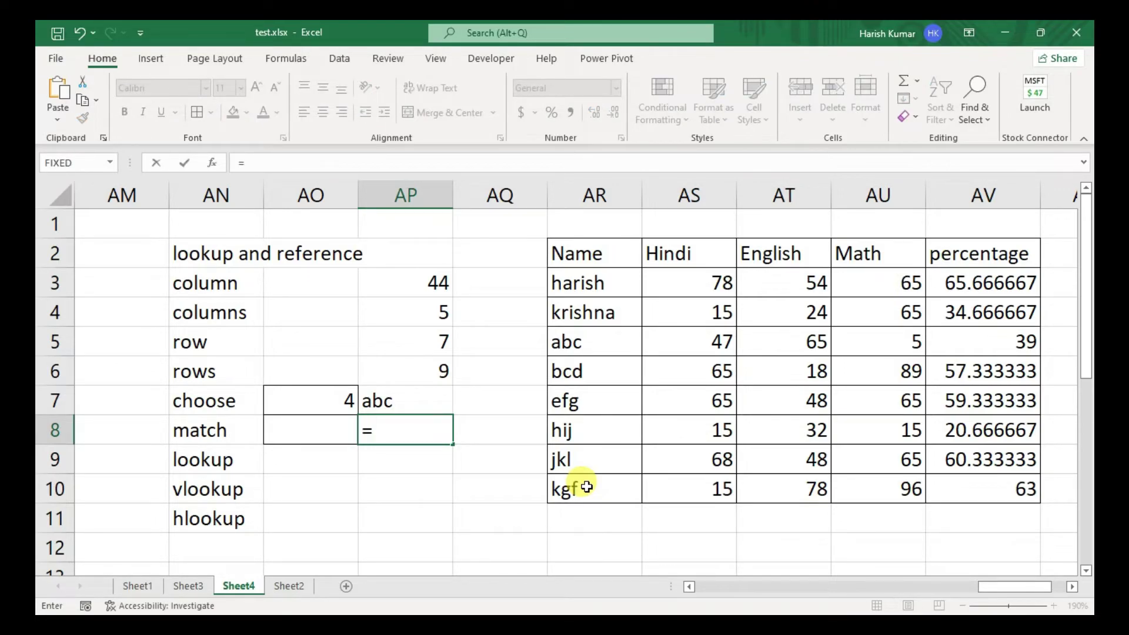
type("matc")
key("Tab")
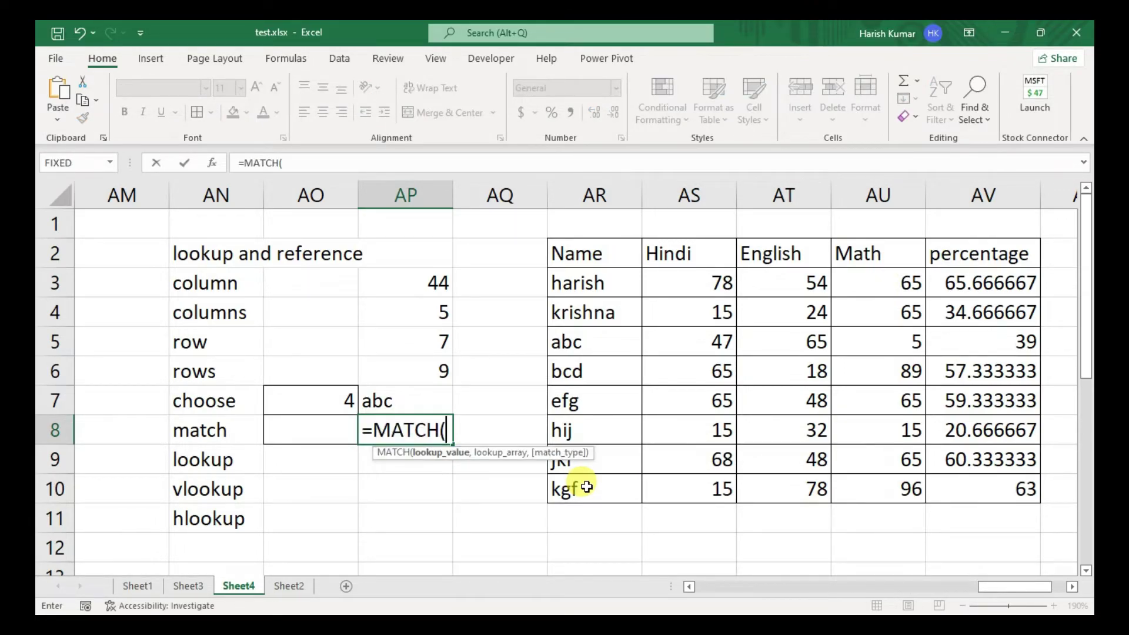
left_click(322, 426)
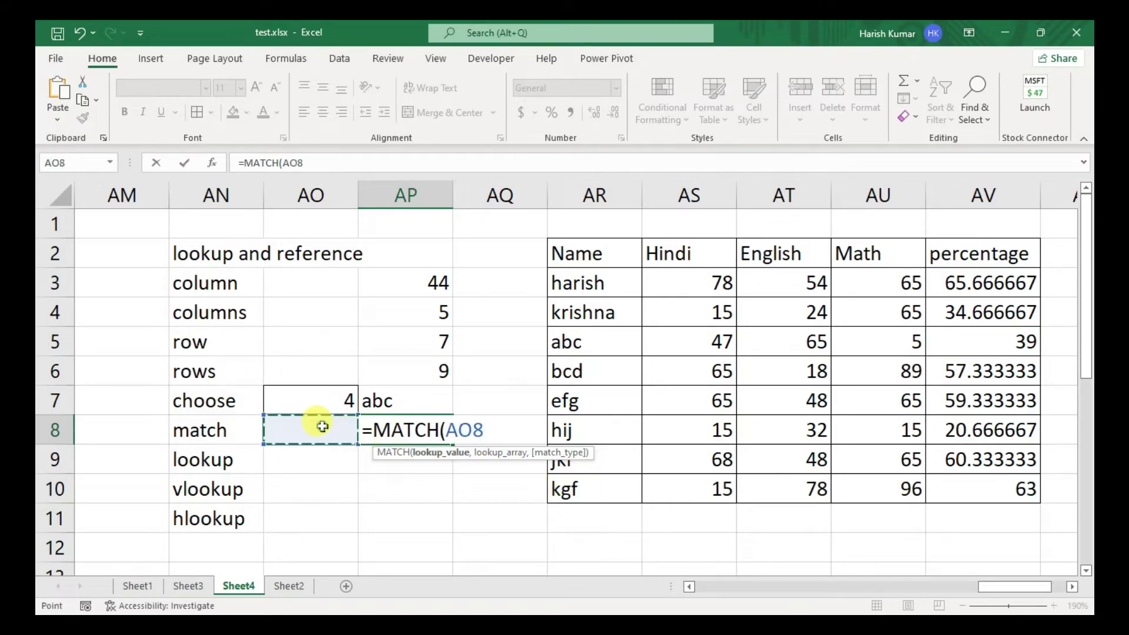
type(",")
left_click_drag(583, 257, 587, 485)
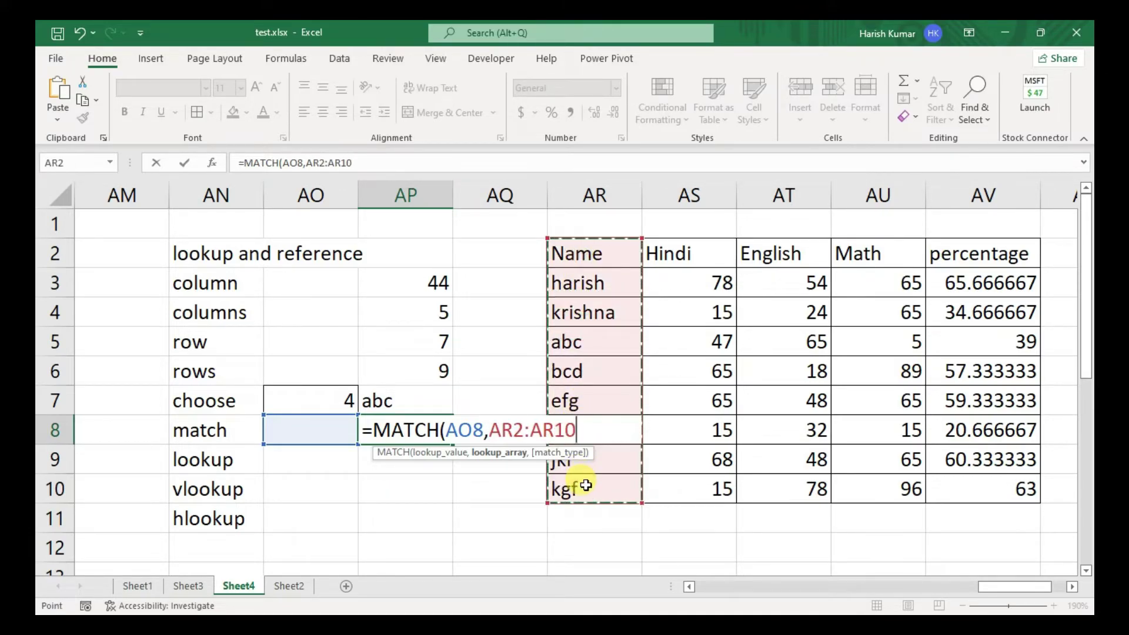
type(",")
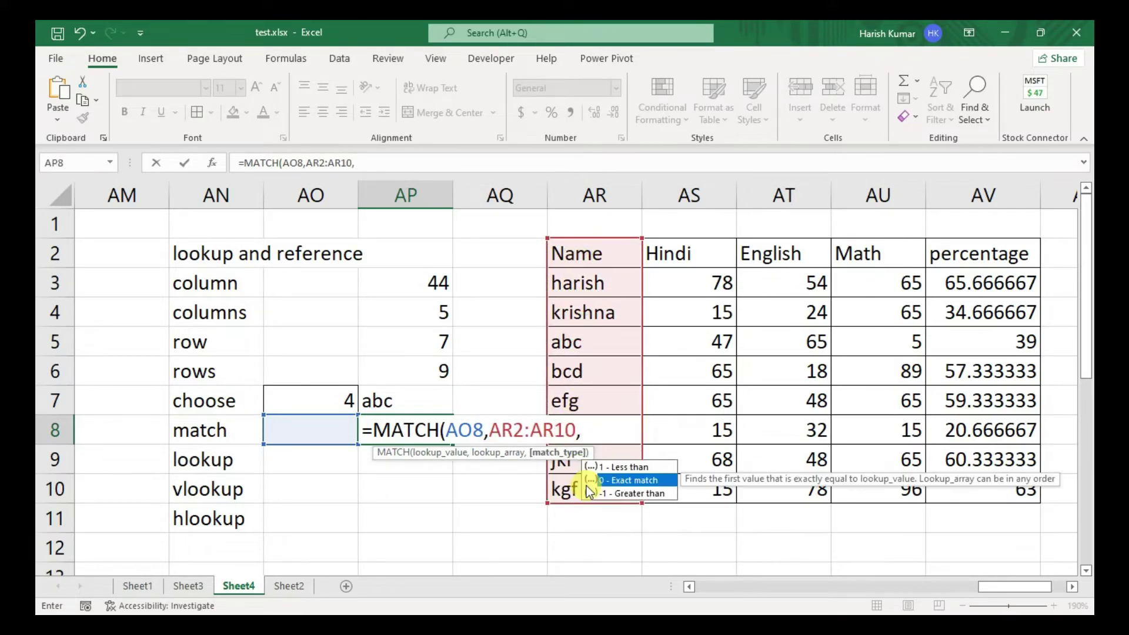
double_click(586, 484)
type(")")
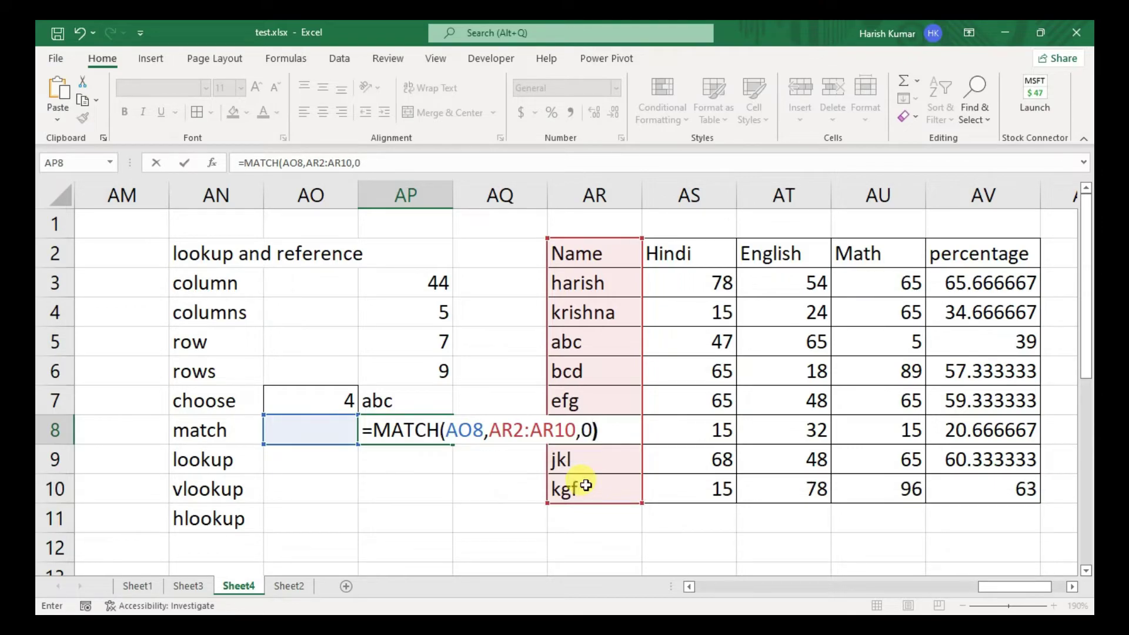
key("Return")
- Test the MATCH with harish, krishna, hij and kgf in AO8, kgf returning 9
key("Up")
key("Left")
key("Left")
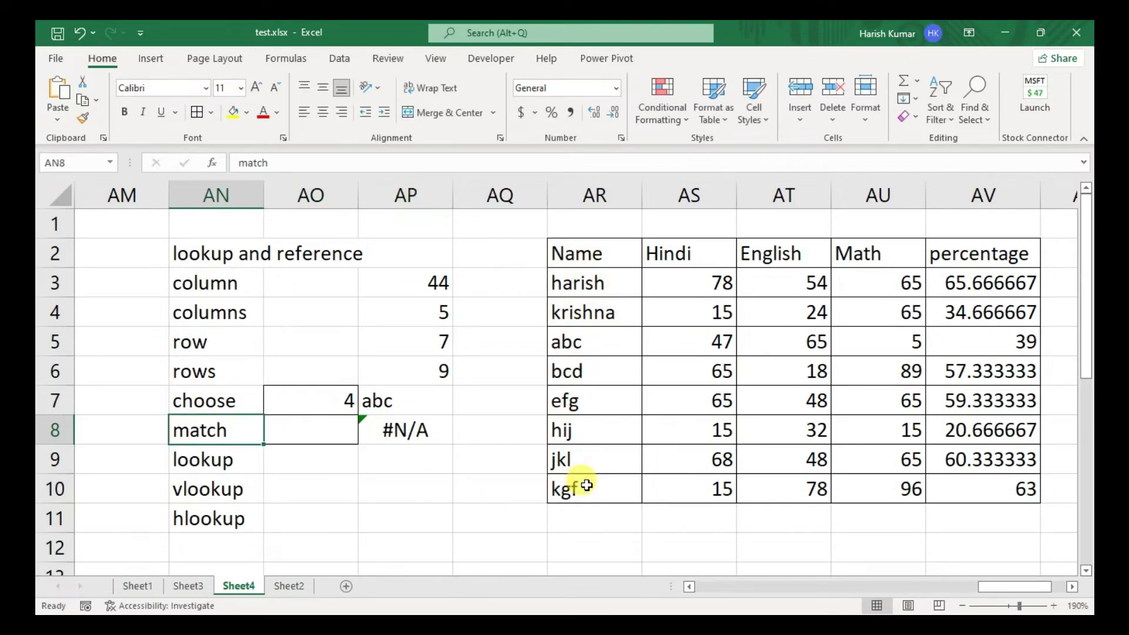
key("Right")
type("harish")
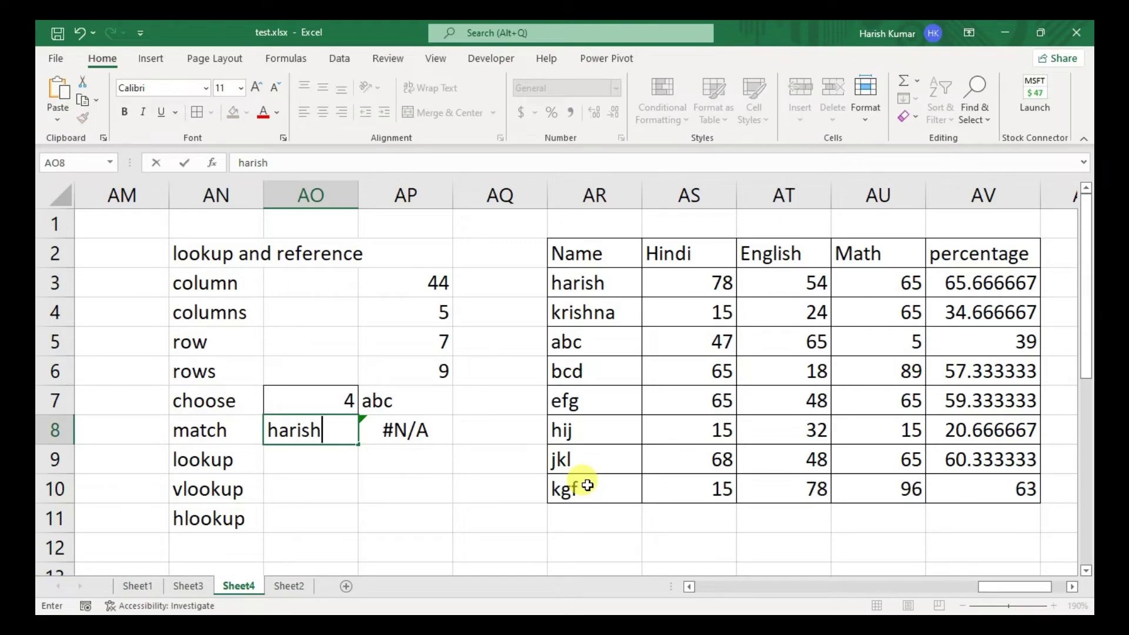
key("Return")
key("Up")
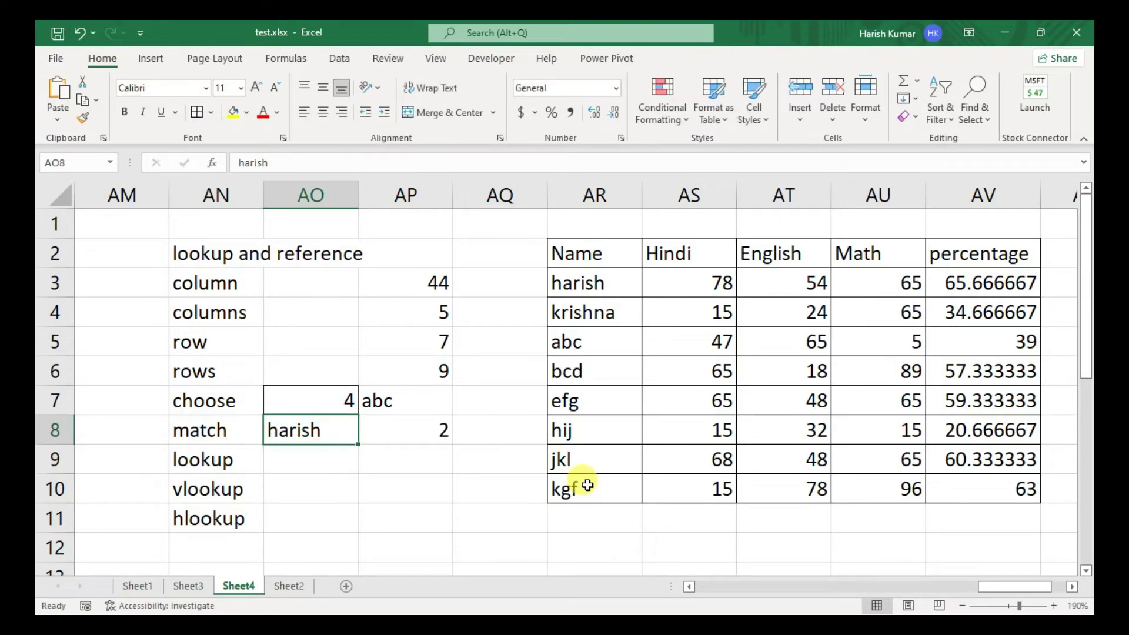
type("krishna")
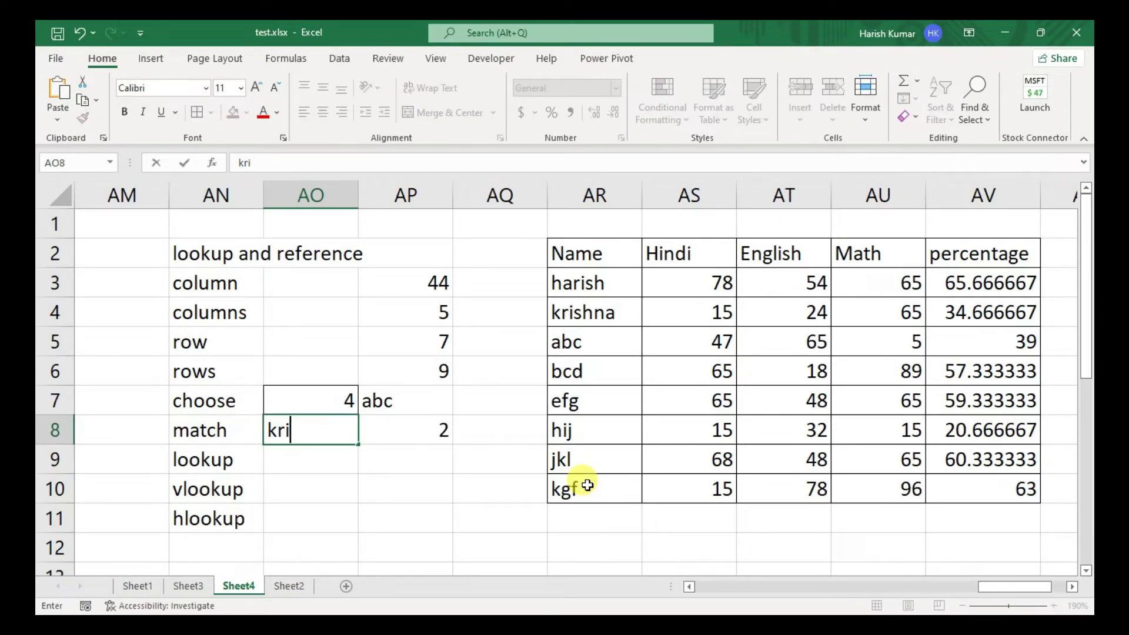
key("Return")
key("Up")
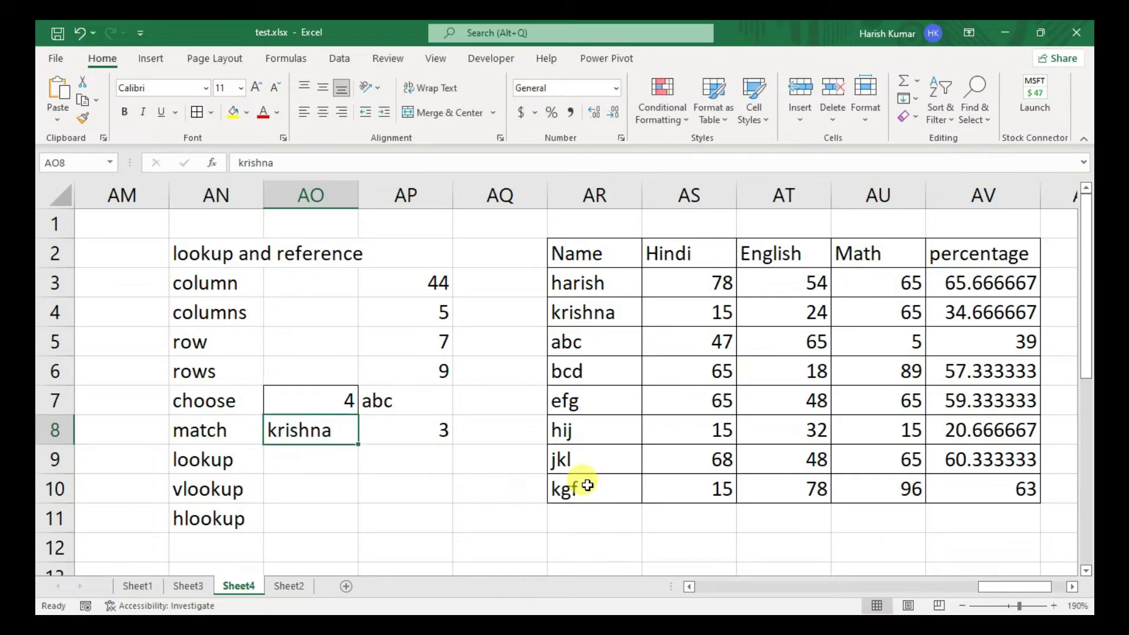
key("Down")
key("Up")
type("hij")
key("Return")
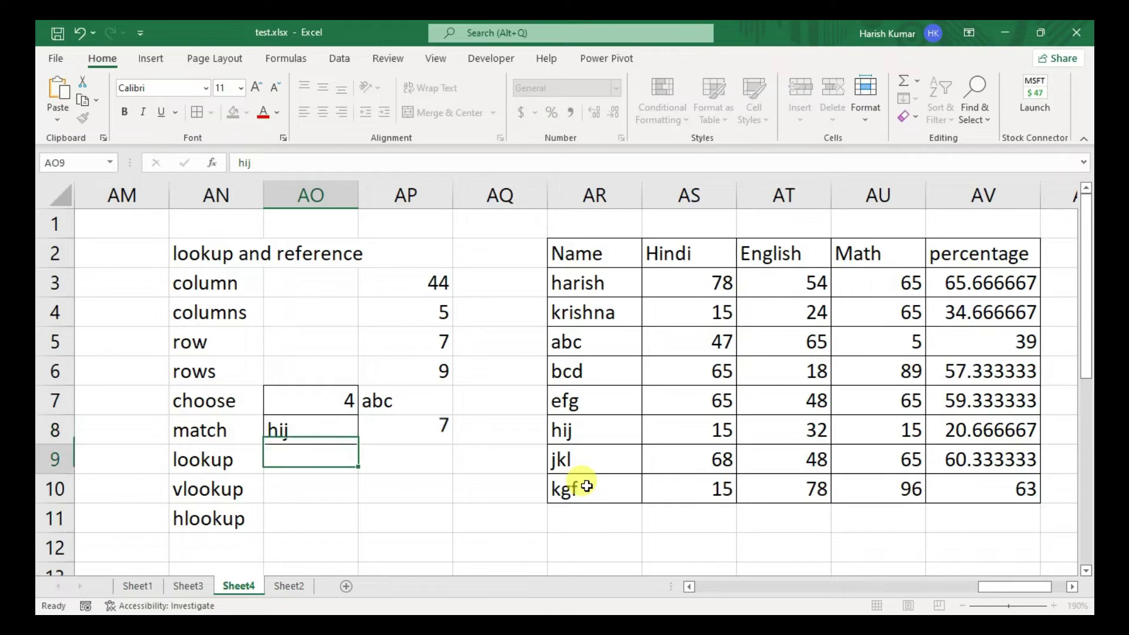
key("Up")
type("kgf")
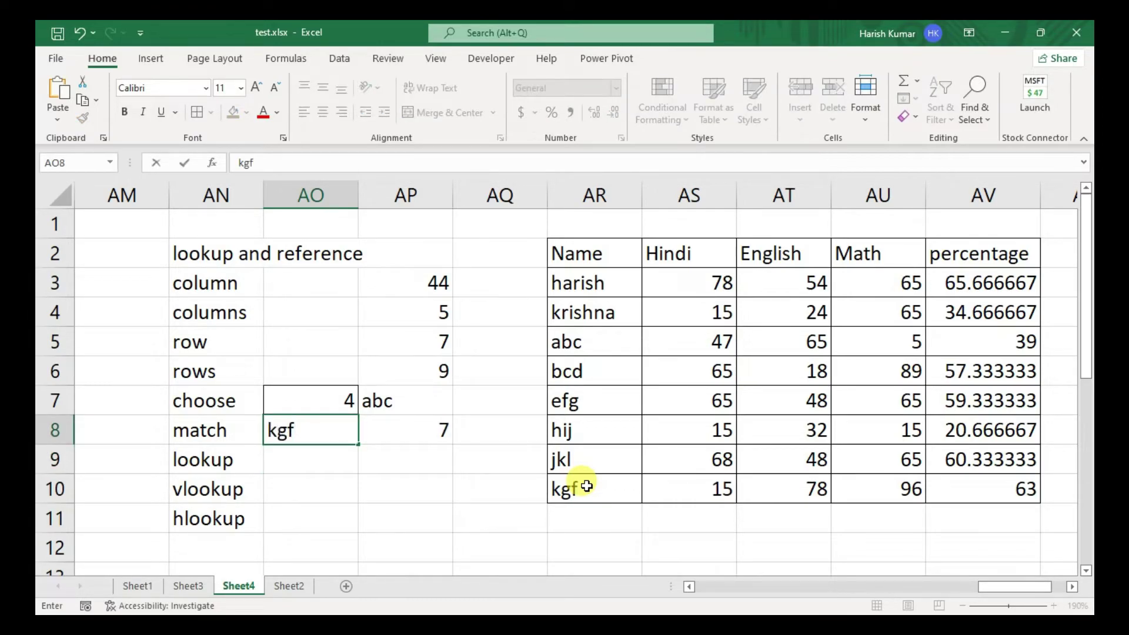
key("Return")
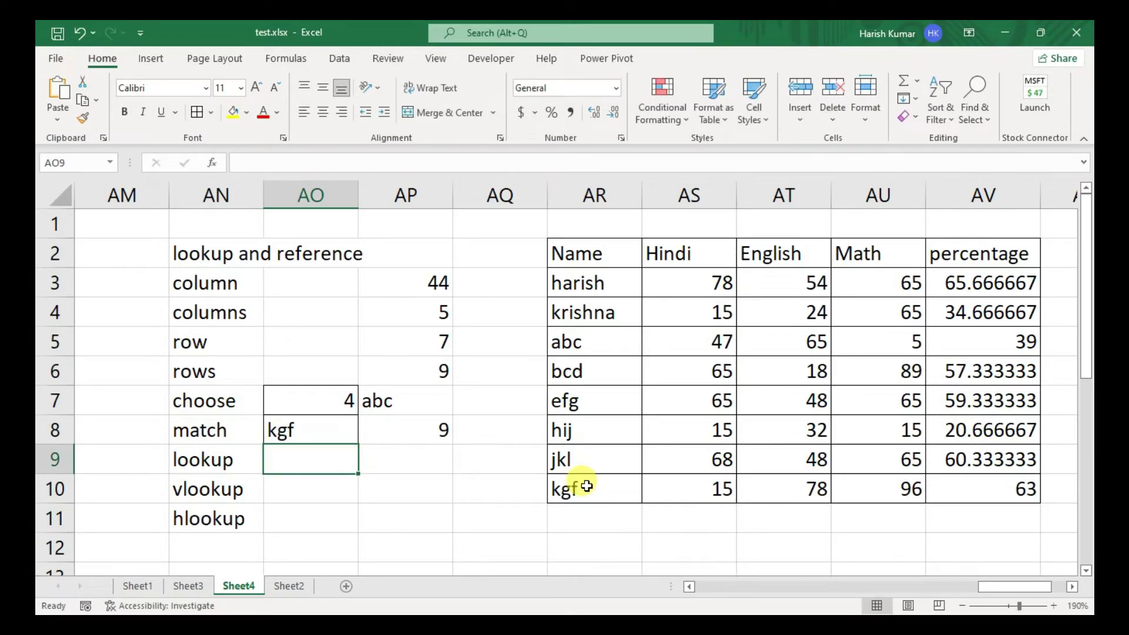
key("Down")
key("Up")
key("Right")
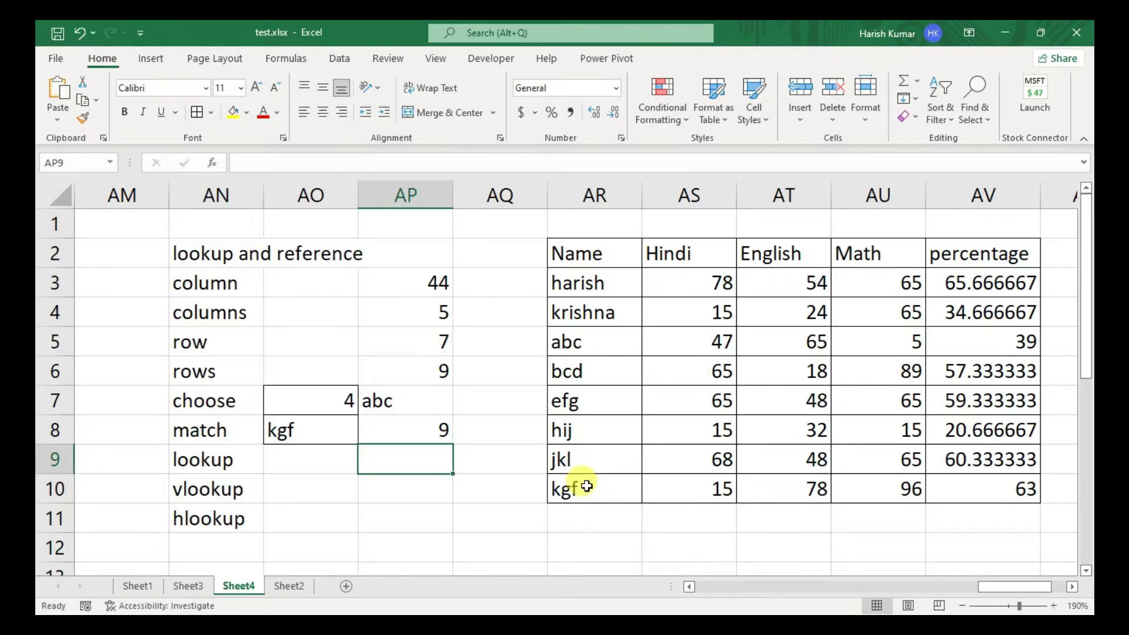
key("Left")
key("Right")
key("Left")
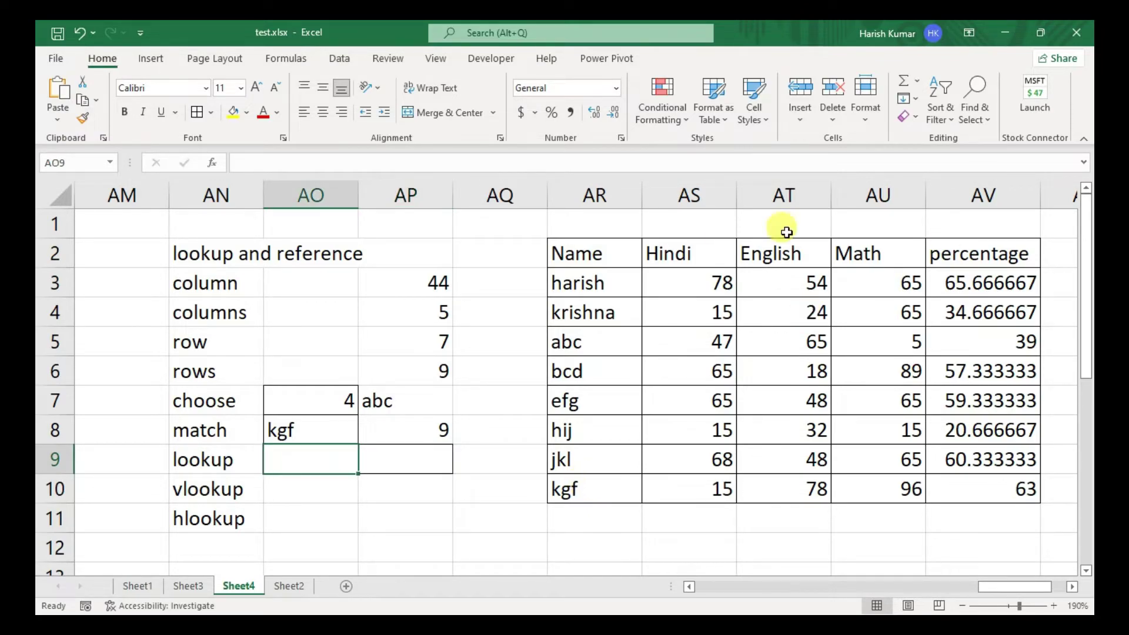
left_click_drag(633, 283, 592, 487)
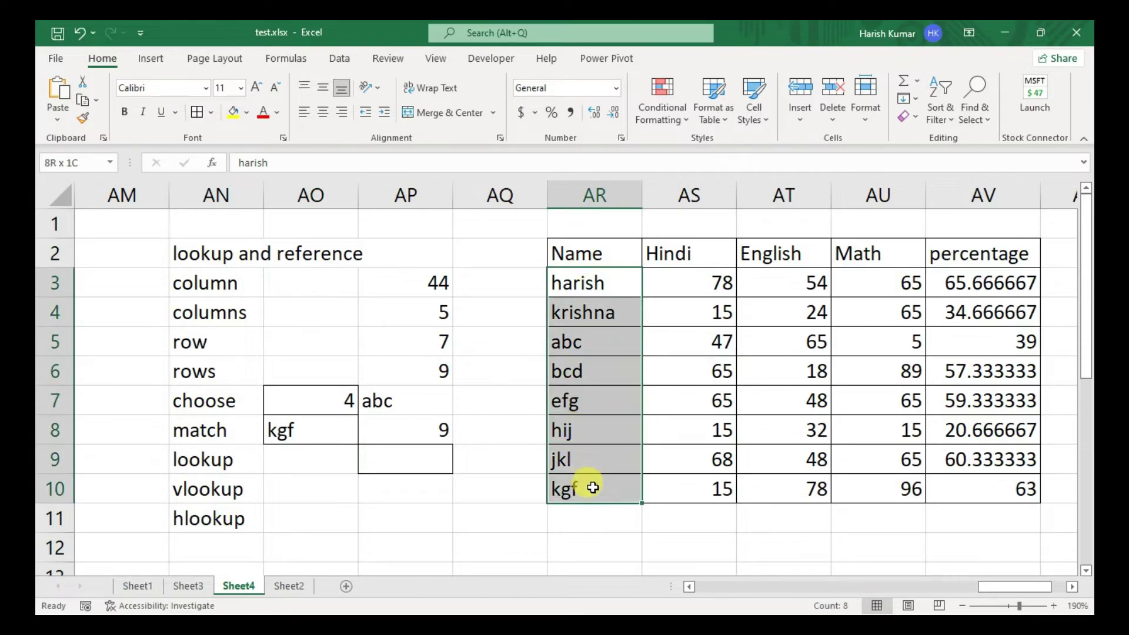
left_click_drag(949, 285, 966, 486)
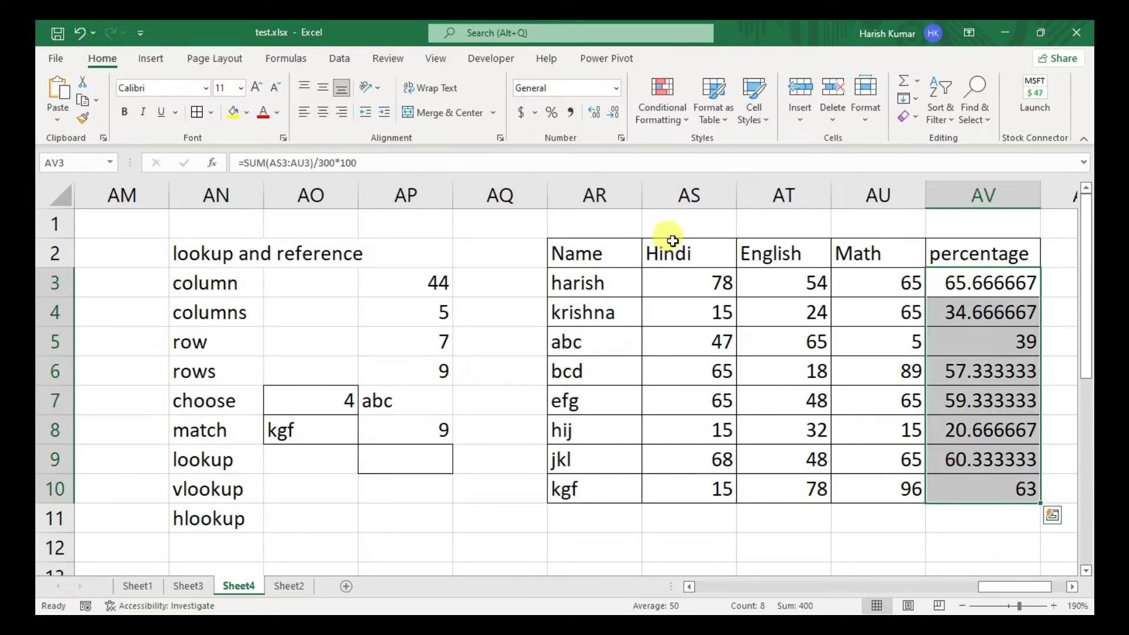
left_click_drag(579, 283, 1003, 277)
left_click_drag(931, 267, 994, 281)
left_click_drag(580, 344, 982, 341)
left_click_drag(573, 253, 975, 255)
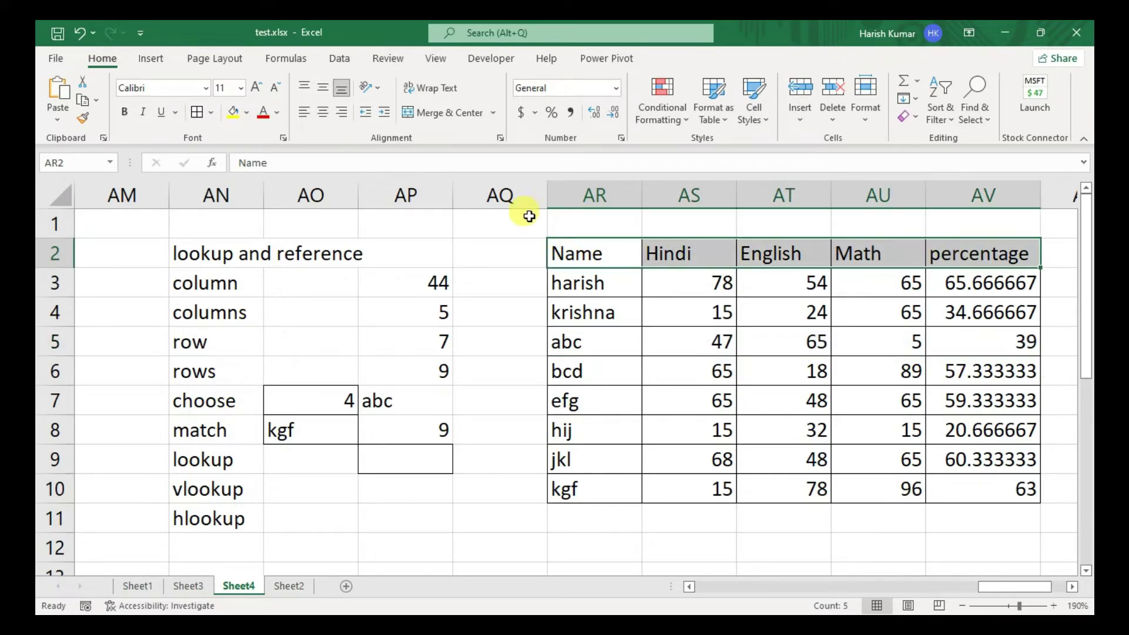
left_click_drag(605, 254, 610, 451)
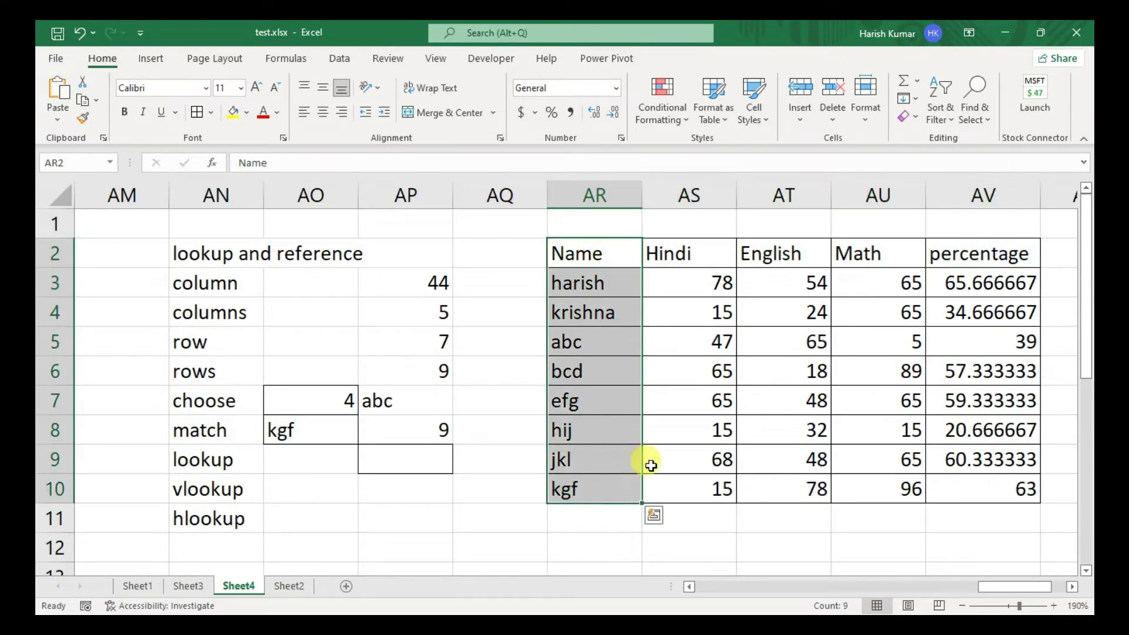
left_click_drag(976, 247, 960, 462)
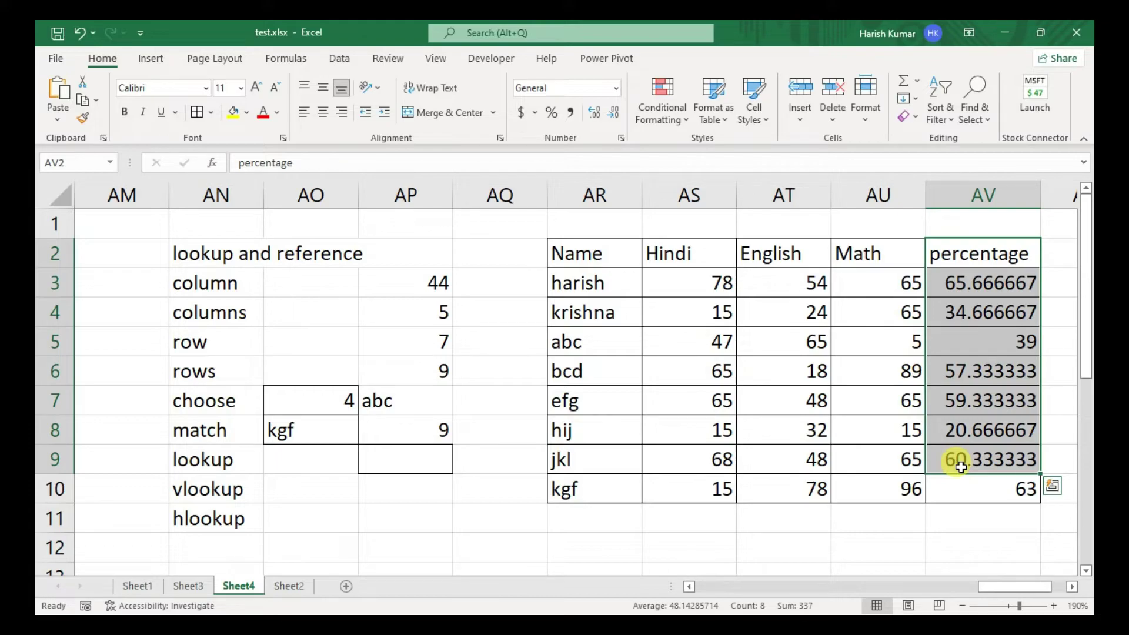
left_click_drag(579, 283, 572, 475)
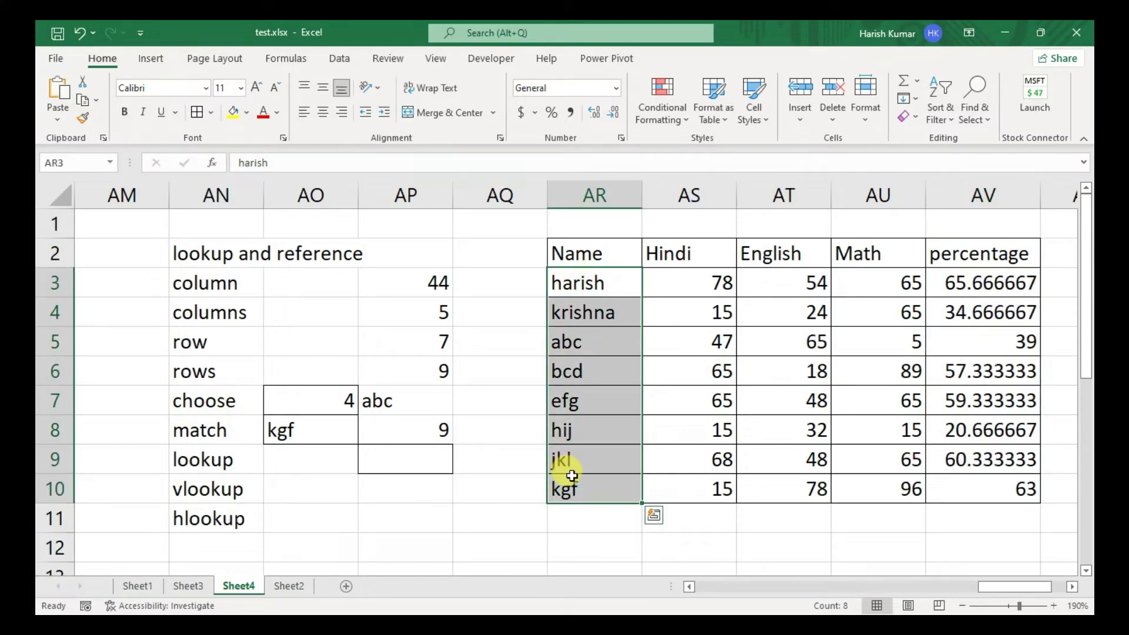
left_click(423, 452)
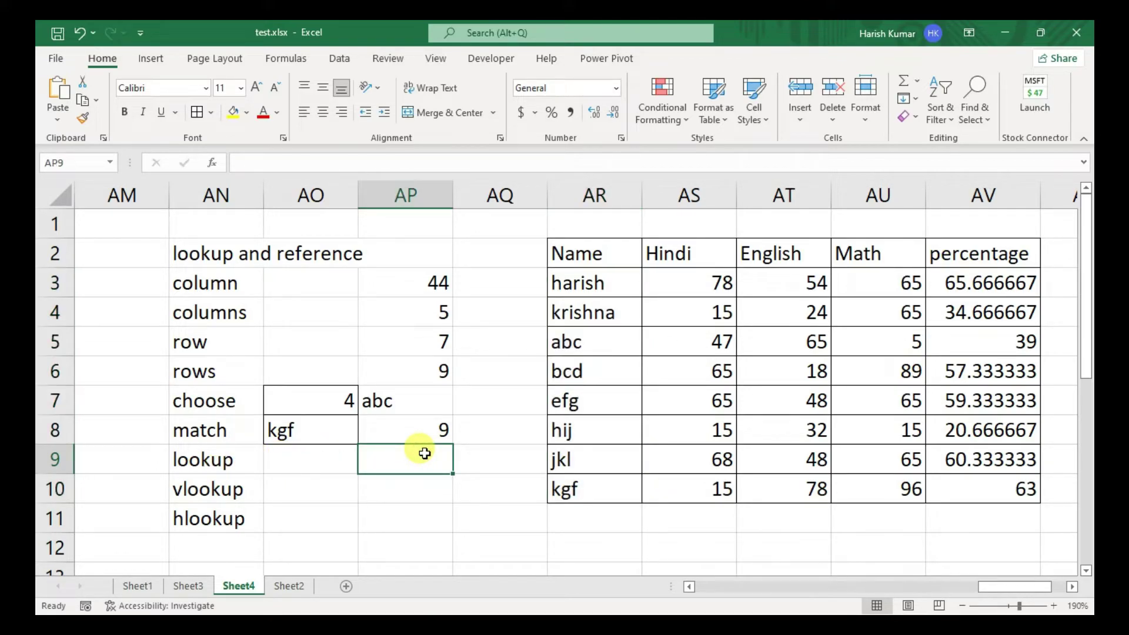
- Enter =LOOKUP(AO9,AR3:AR10,AV3:AV10) in AP9
type("=look")
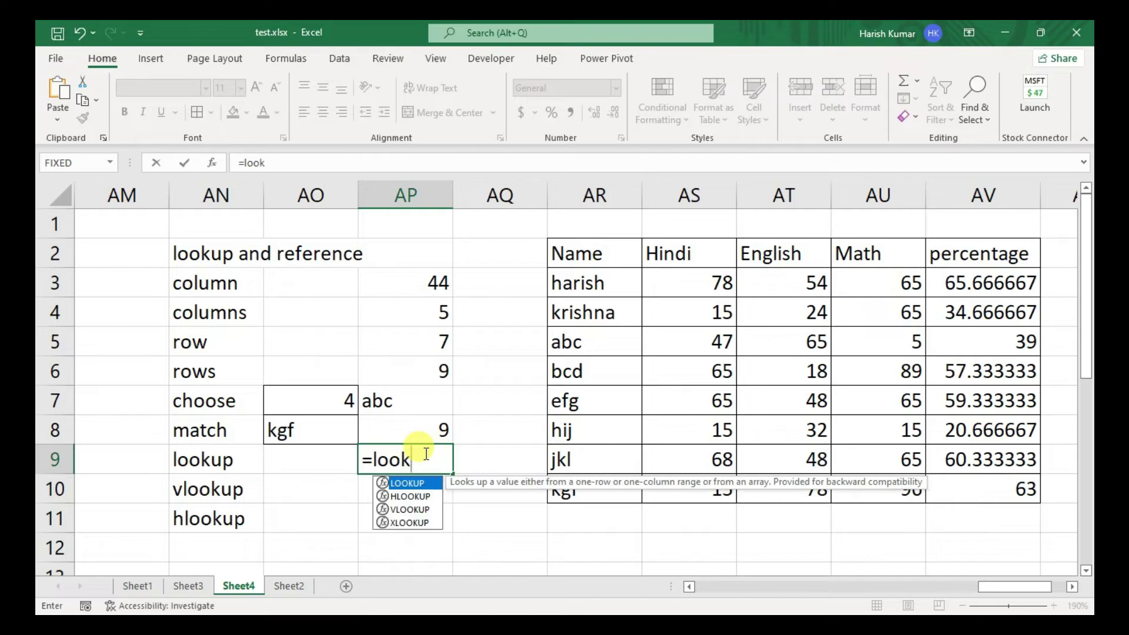
key("Tab")
left_click(298, 459)
type(",")
left_click_drag(591, 282, 592, 474)
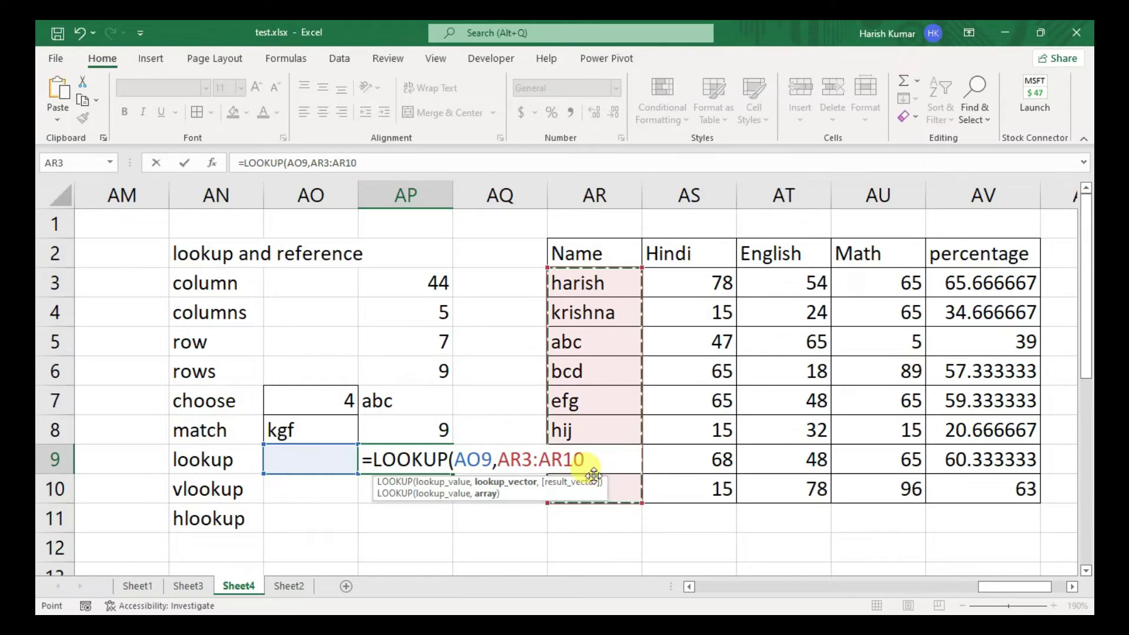
type(",")
left_click(951, 279)
left_click_drag(951, 278, 952, 492)
type(")")
key("Return")
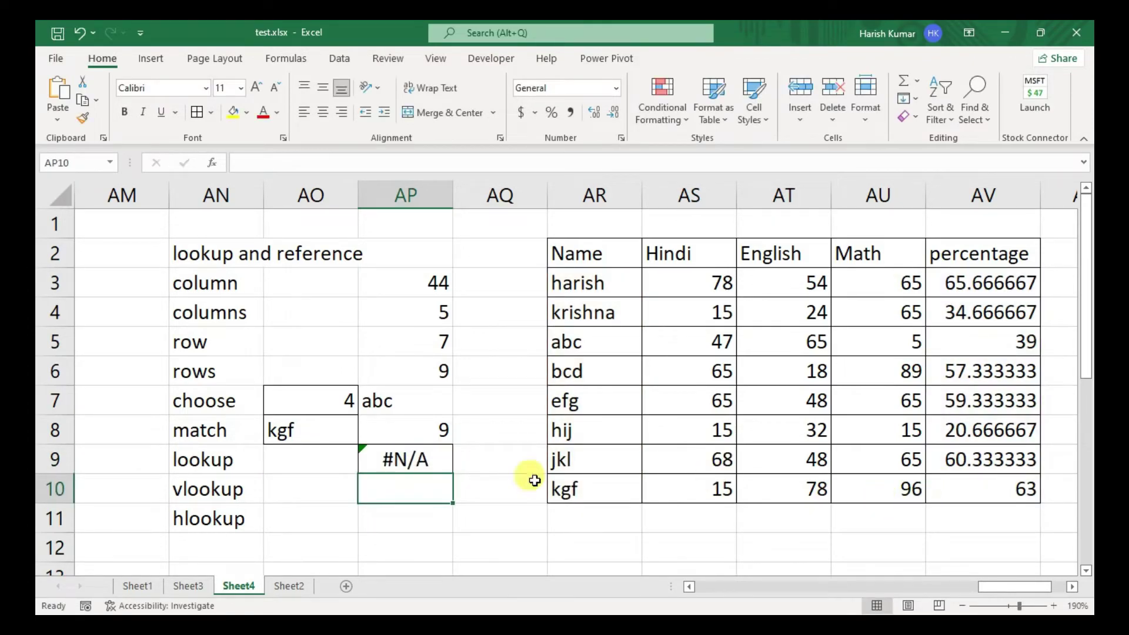
- Test the lookup with harish, abc and bcd in AO9, bcd returning 57.33333
left_click(324, 450)
type("harish")
key("Return")
left_click(324, 451)
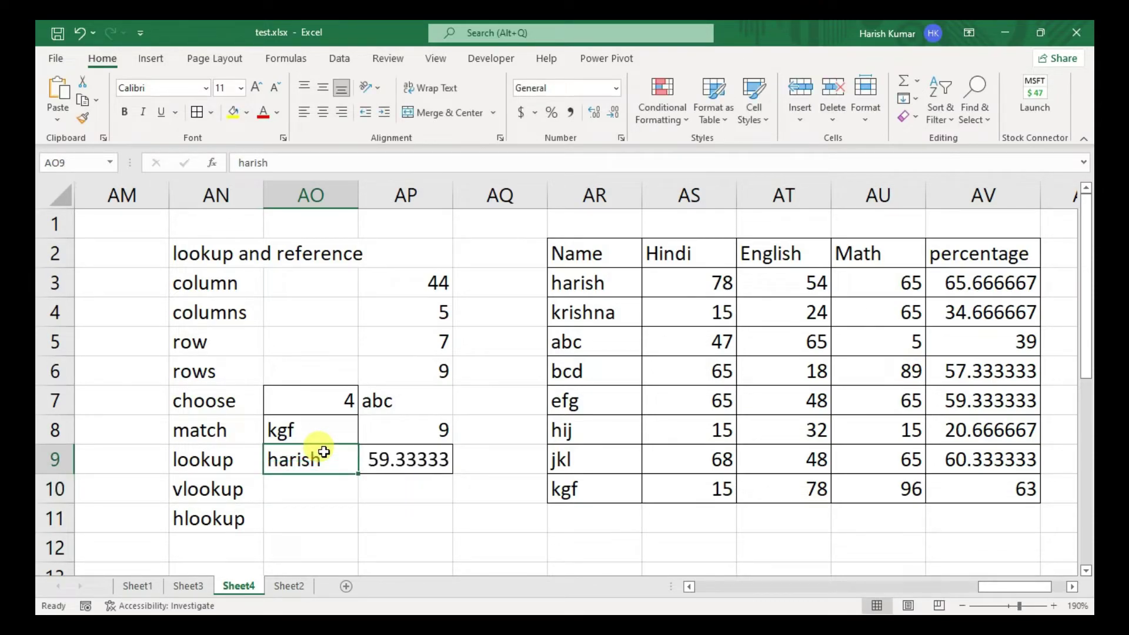
type("abc")
key("Return")
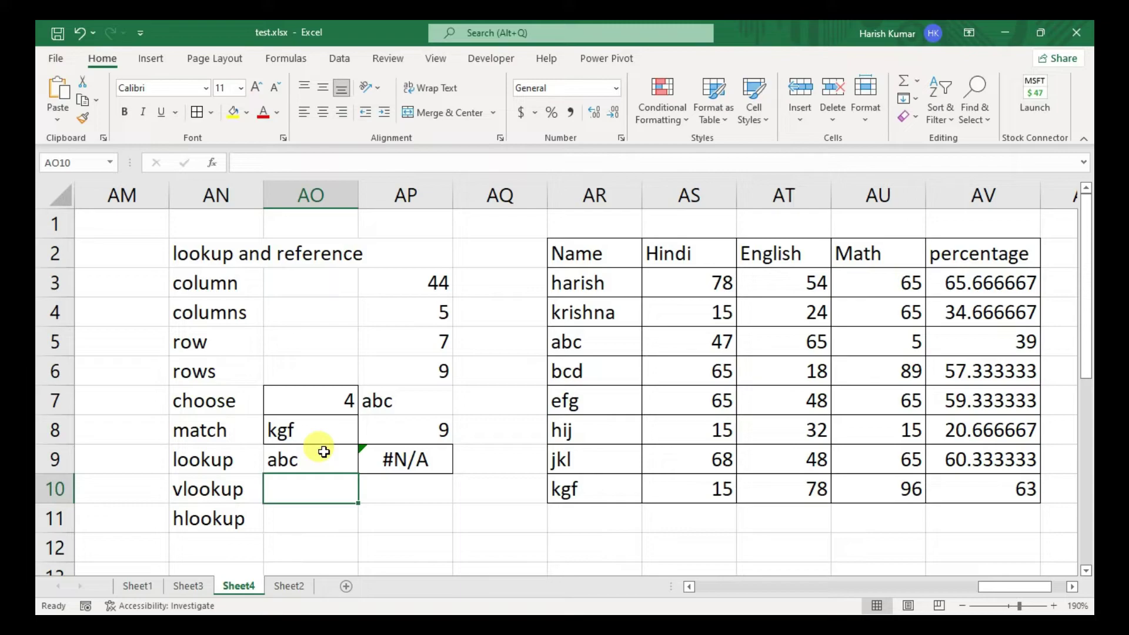
left_click(323, 451)
type("bcd")
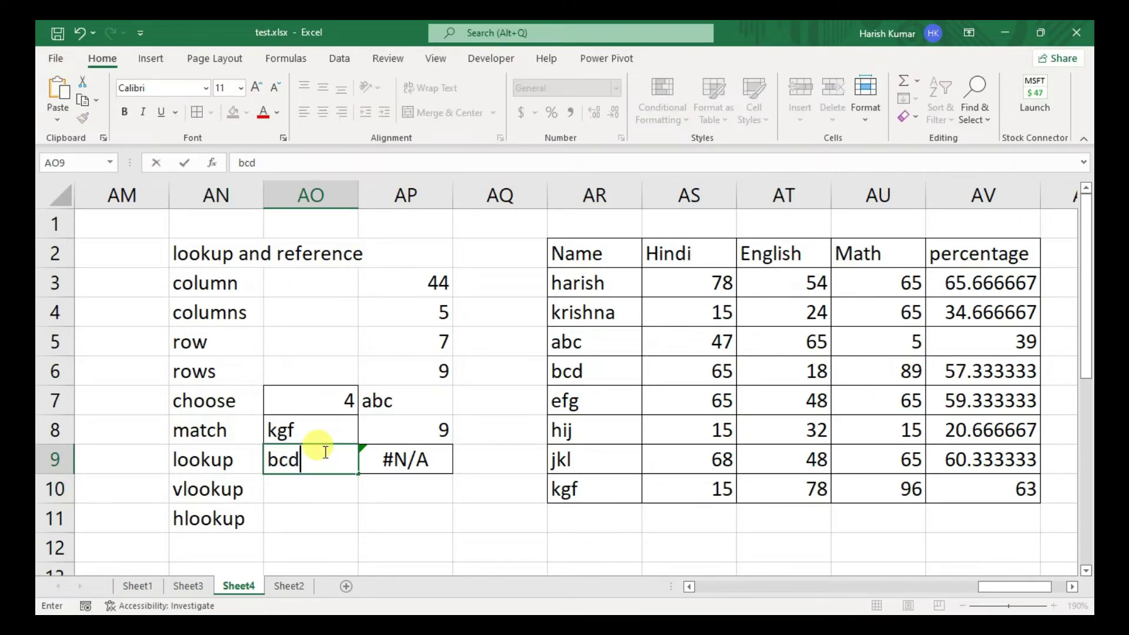
key("Return")
left_click(324, 452)
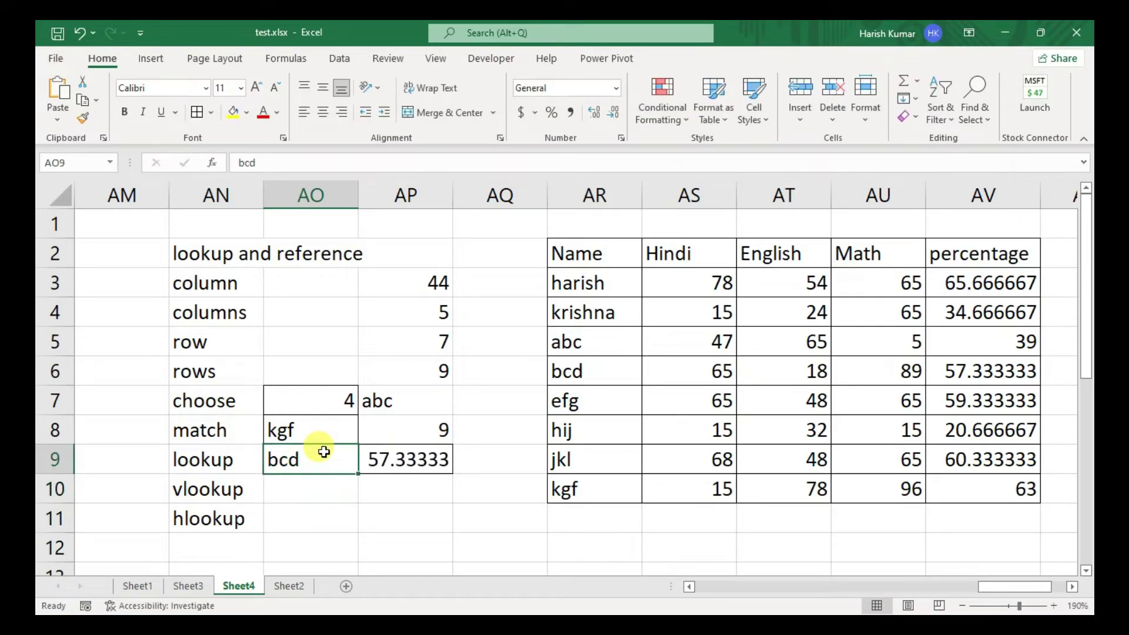
- Sort the marks table AR2:AV10 by the Name column, A to Z, using Data > Sort
key("Right")
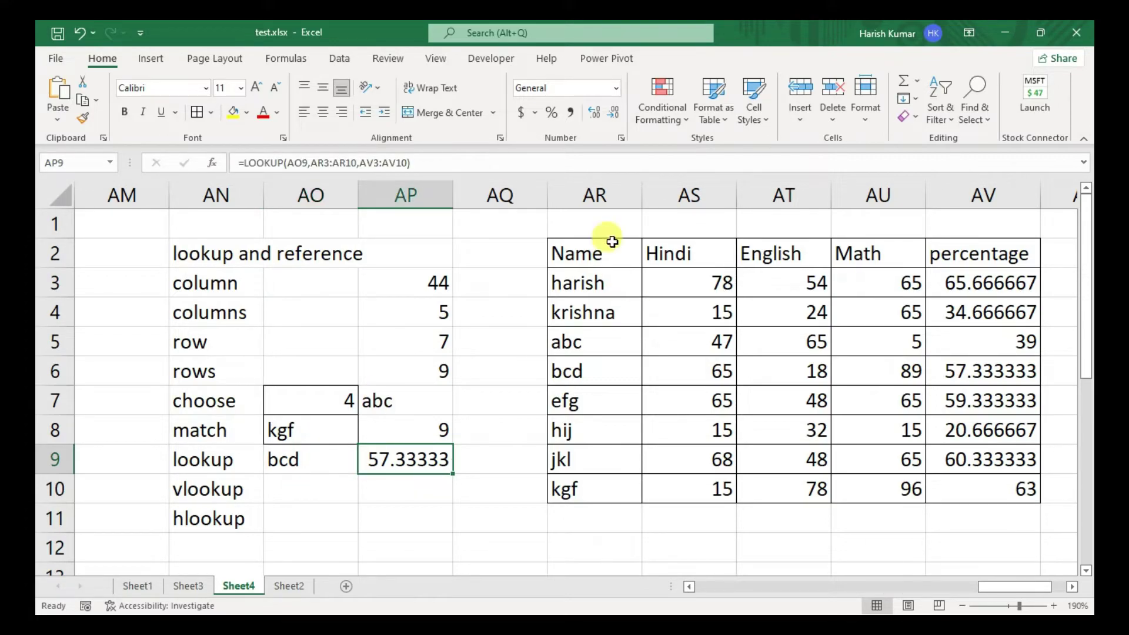
left_click_drag(588, 252, 1000, 484)
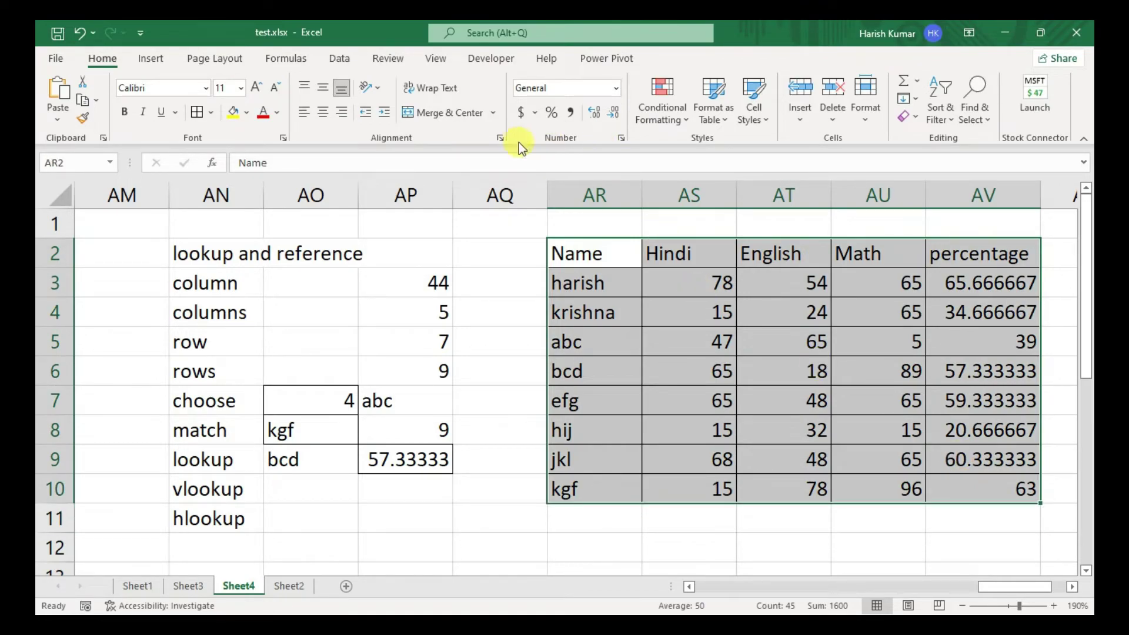
left_click(357, 62)
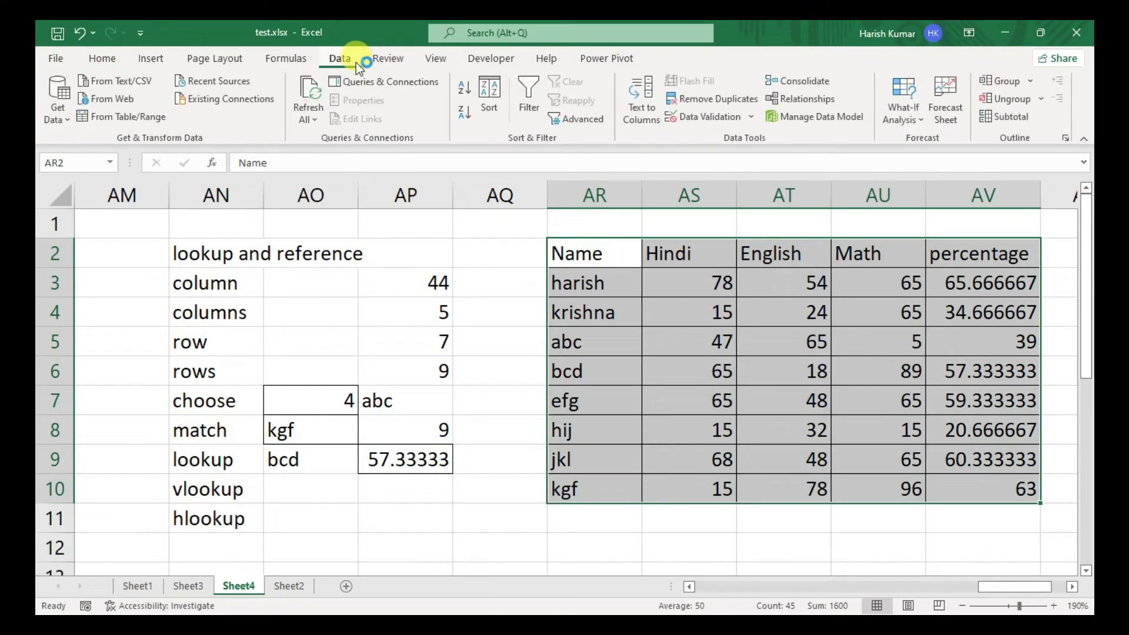
left_click(487, 105)
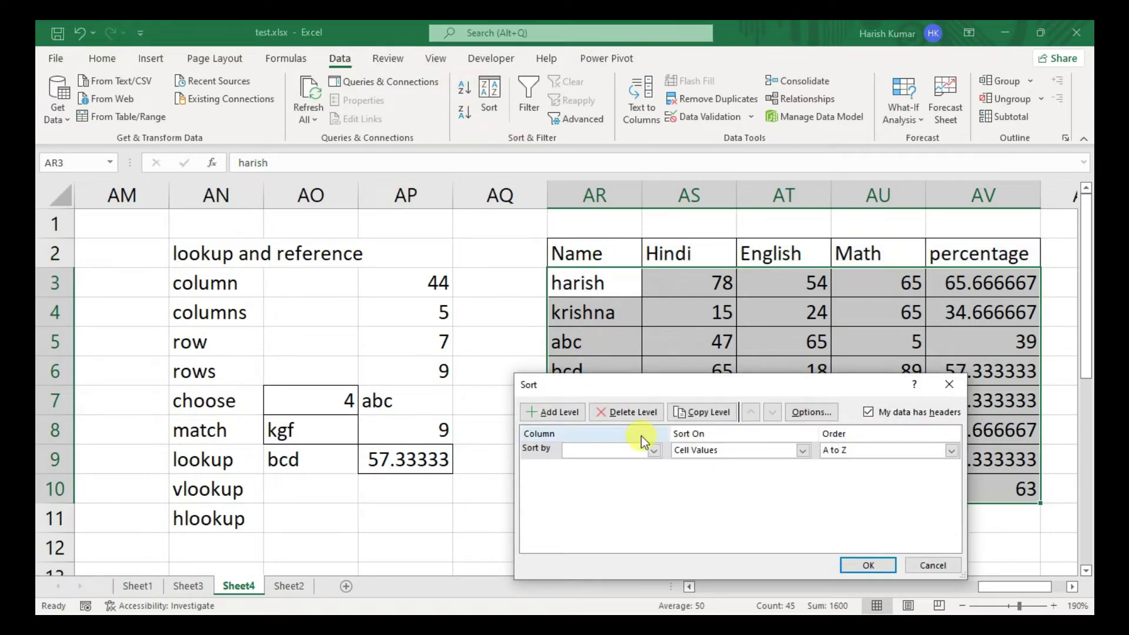
left_click(642, 449)
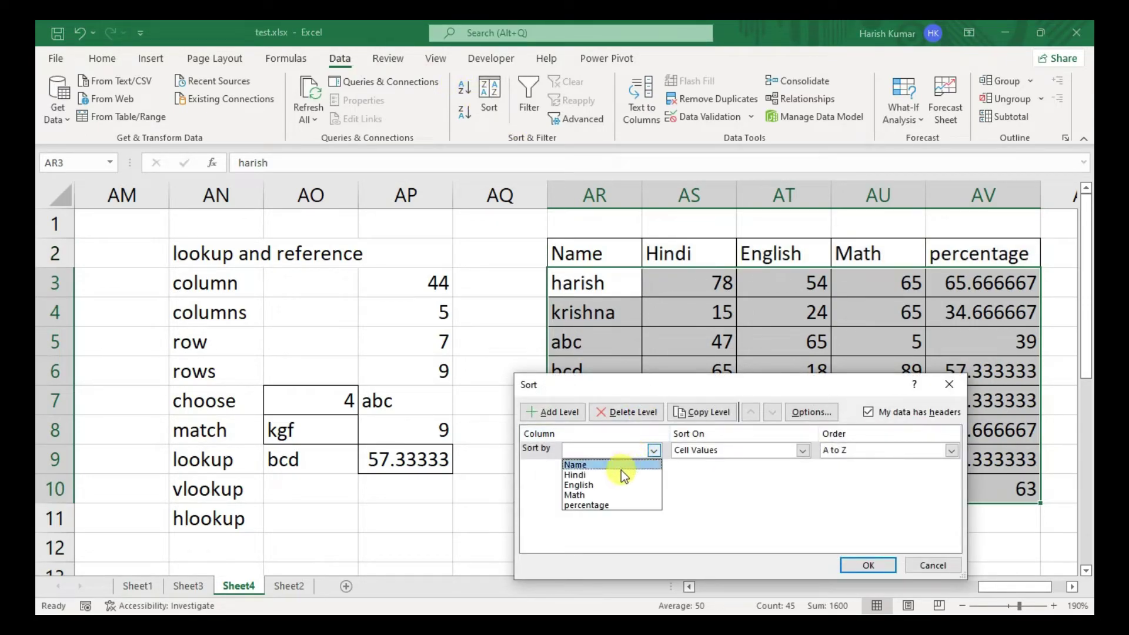
left_click(621, 467)
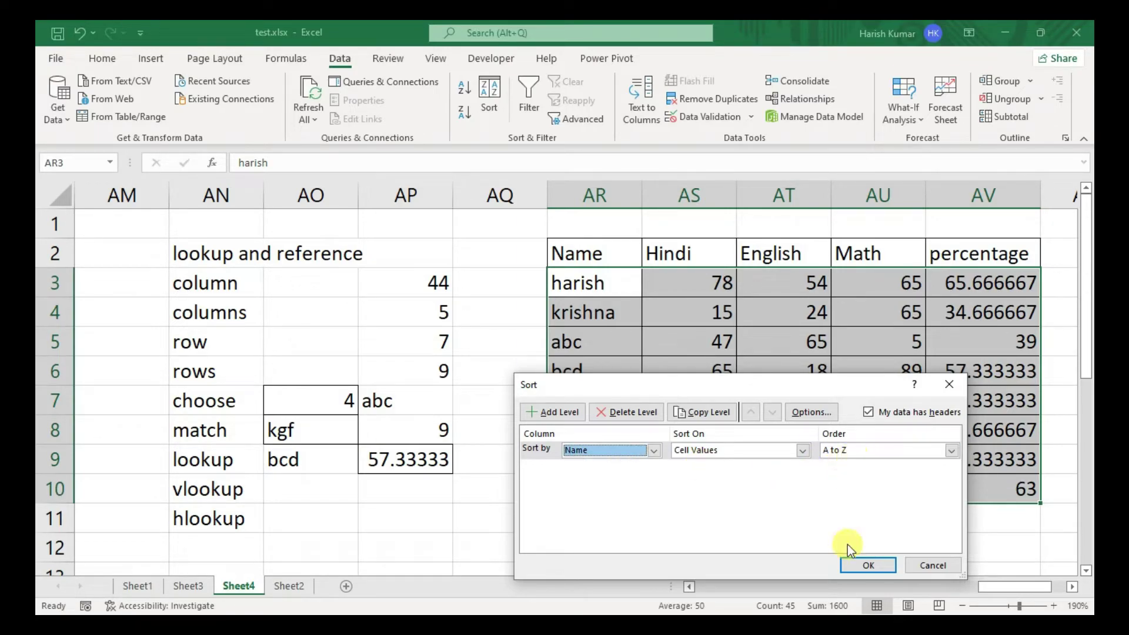
left_click(853, 565)
left_click(410, 454)
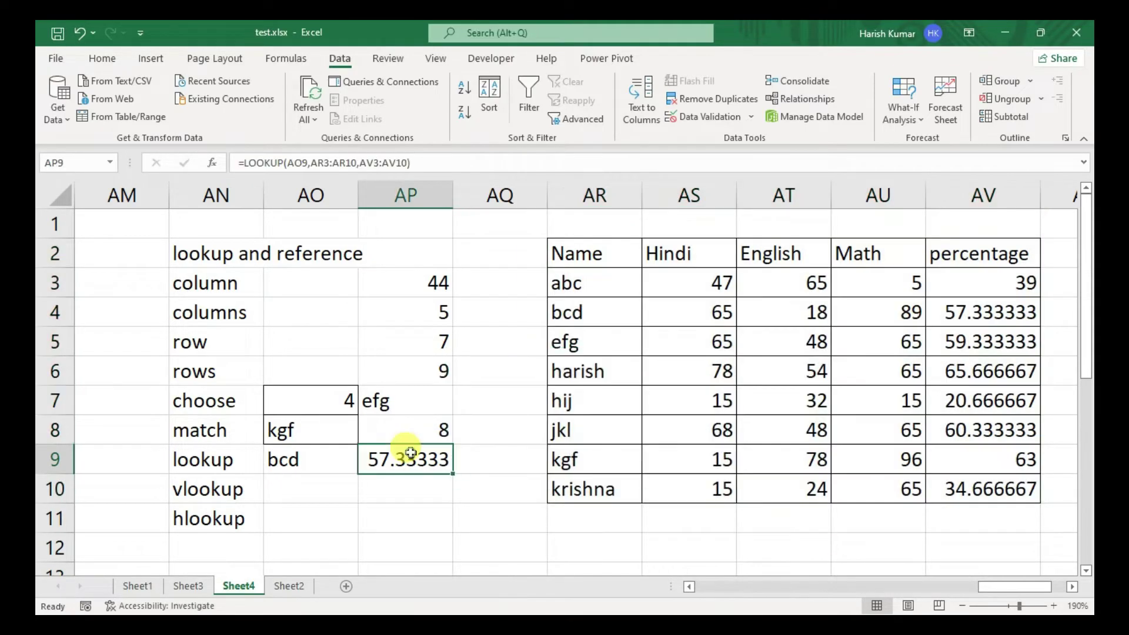
- Enter abc in AO9 and see the lookup return #N/A
left_click(328, 467)
type("abc")
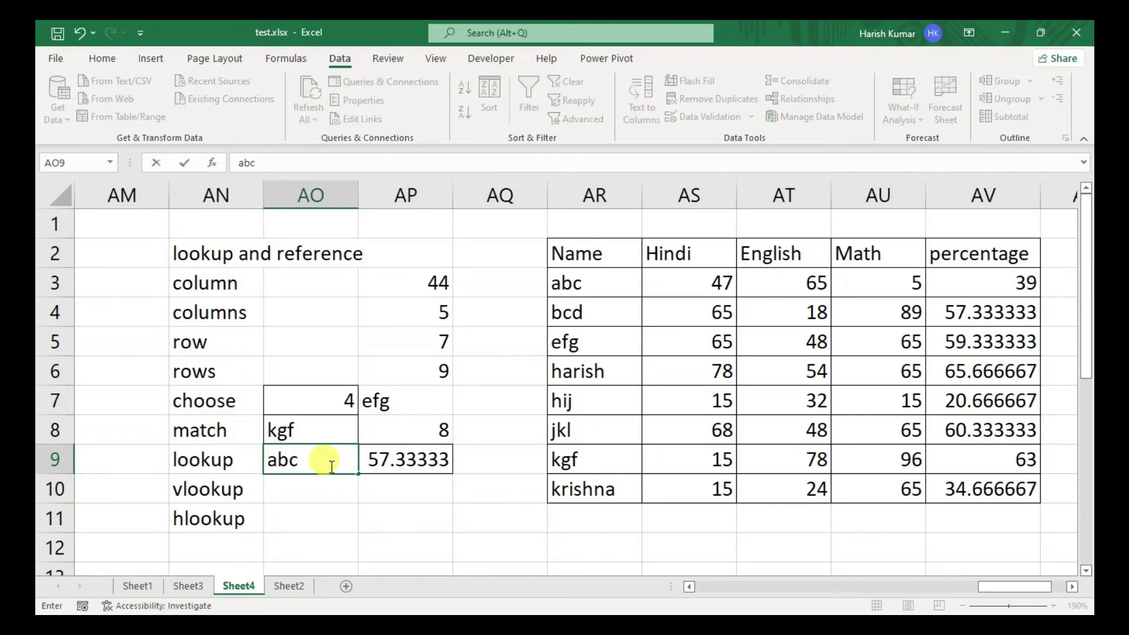
key("Return")
left_click(330, 466)
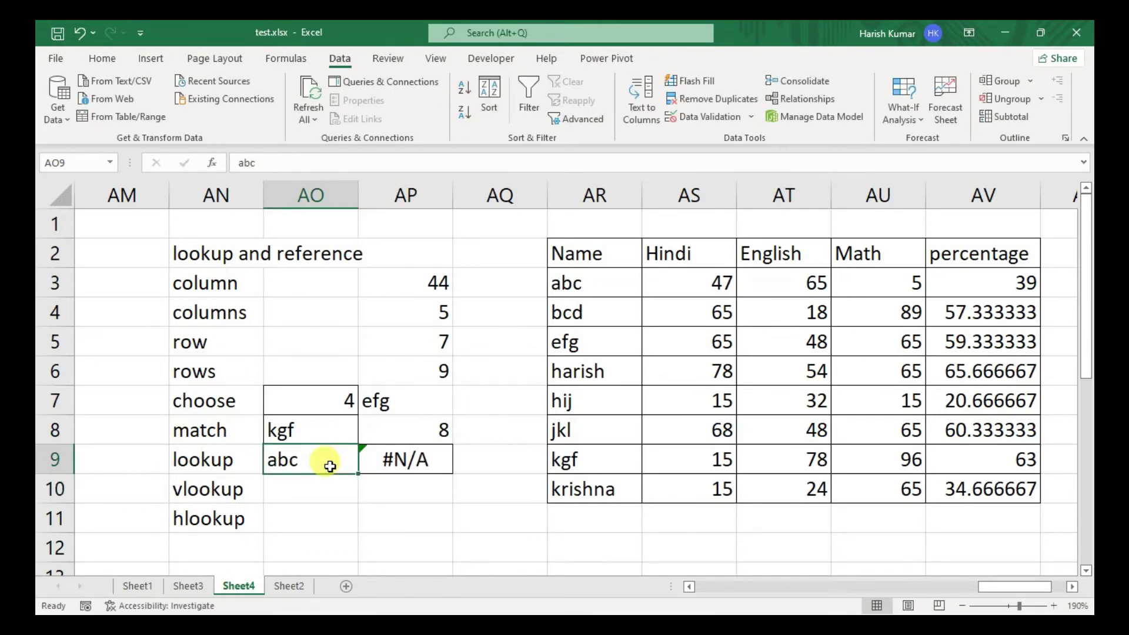
key("Right")
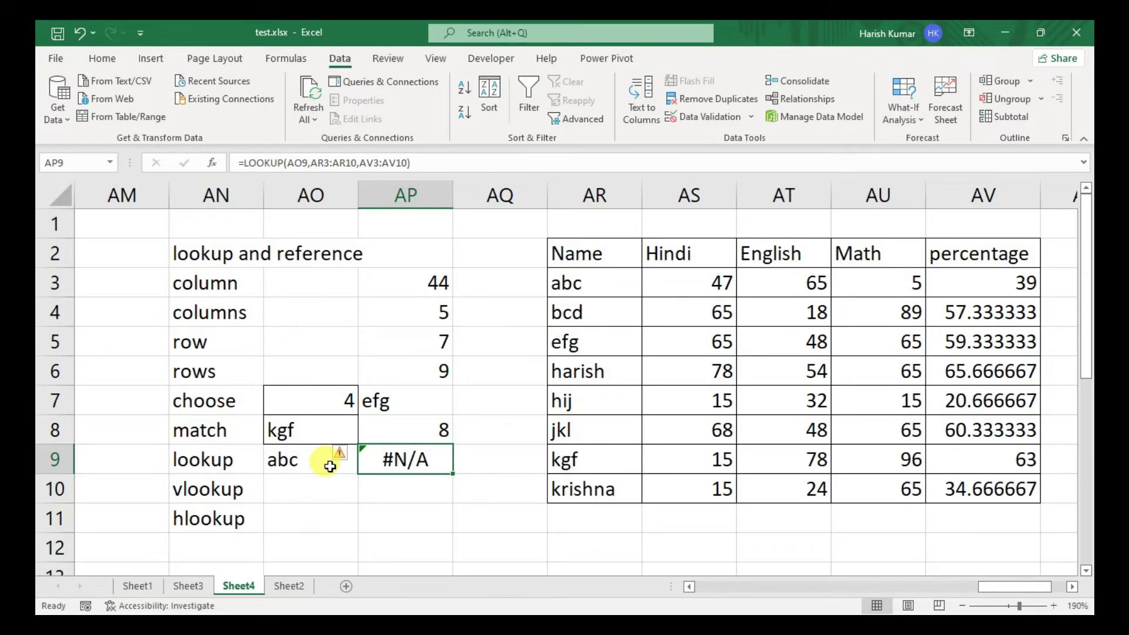
left_click(297, 454)
- Delete the trailing space after abc in the Name column cell AR3
left_click(592, 285)
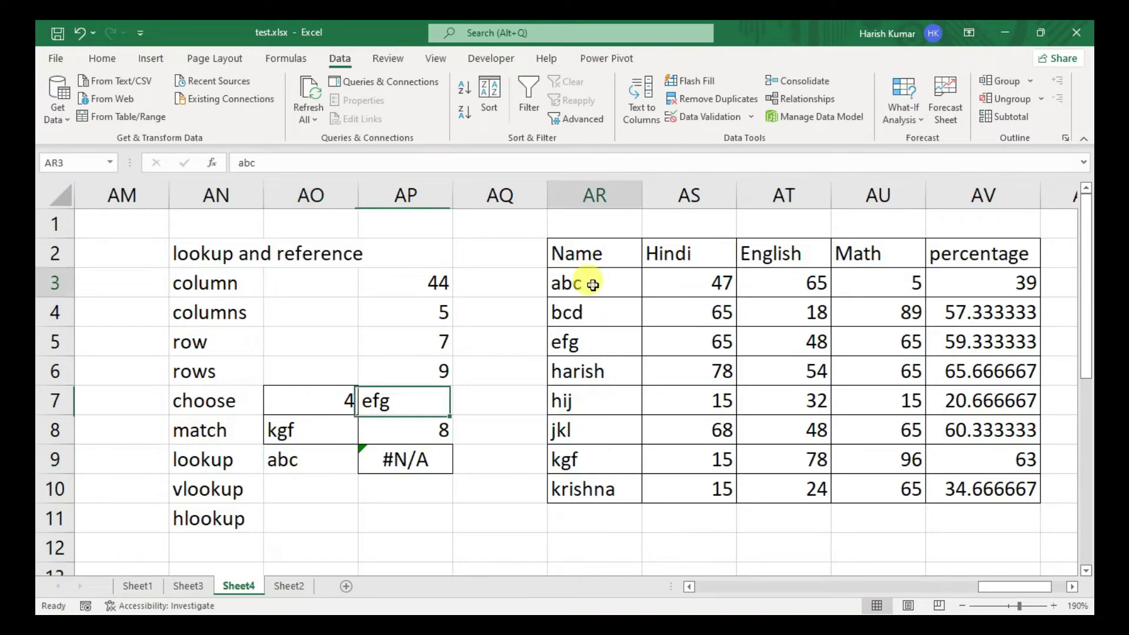
double_click(592, 285)
key("BackSpace")
key("Return")
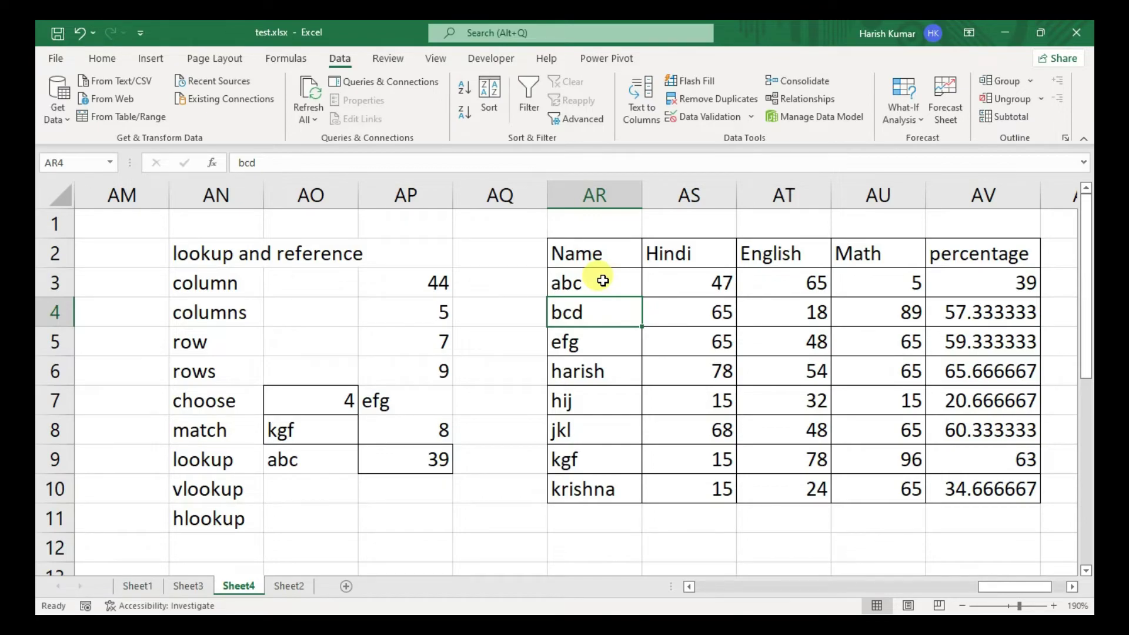
- Retest the lookup with bcd, efg, kgf and harish in AO9, harish returning 65.66667
key("Down")
key("Down")
key("Down")
key("Down")
key("Down")
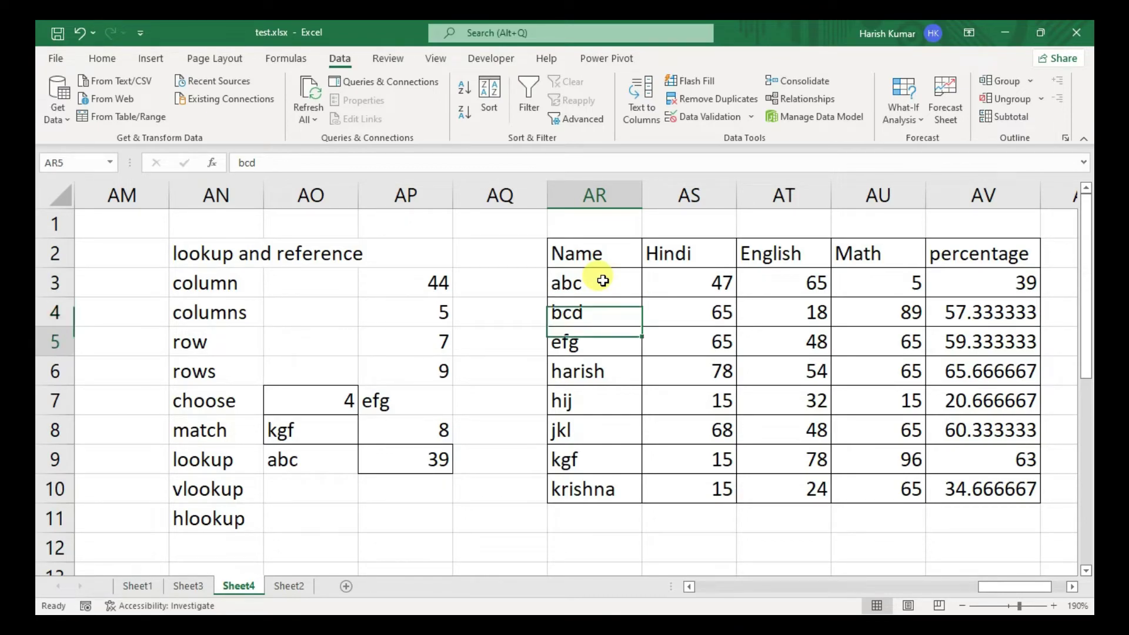
key("Left")
key("Left")
key("Left")
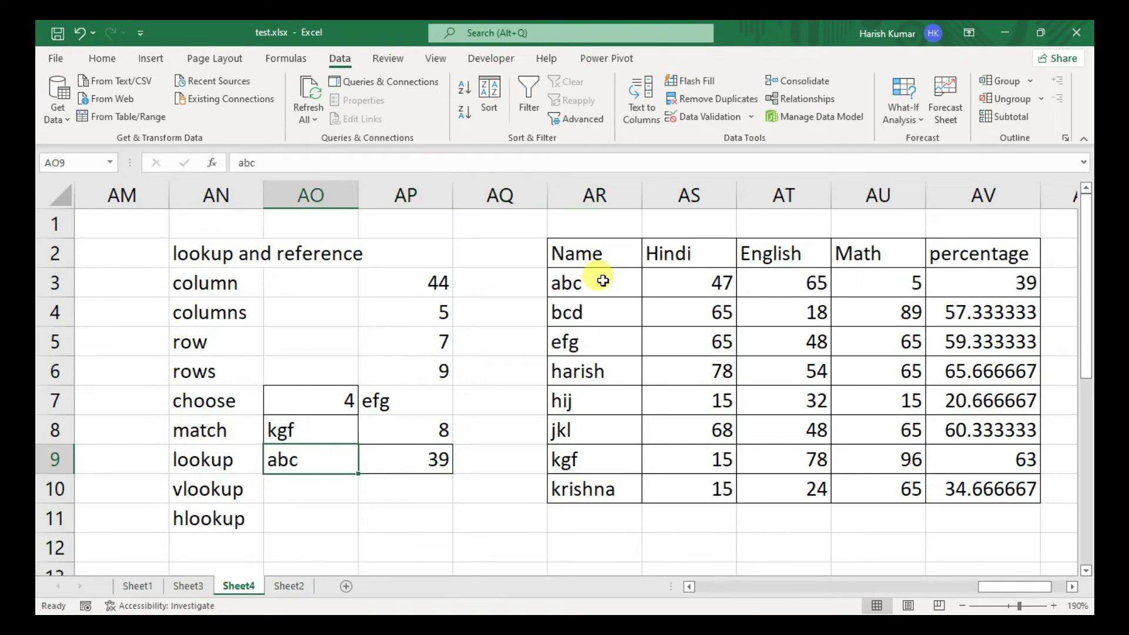
type("bcd")
key("Return")
key("Up")
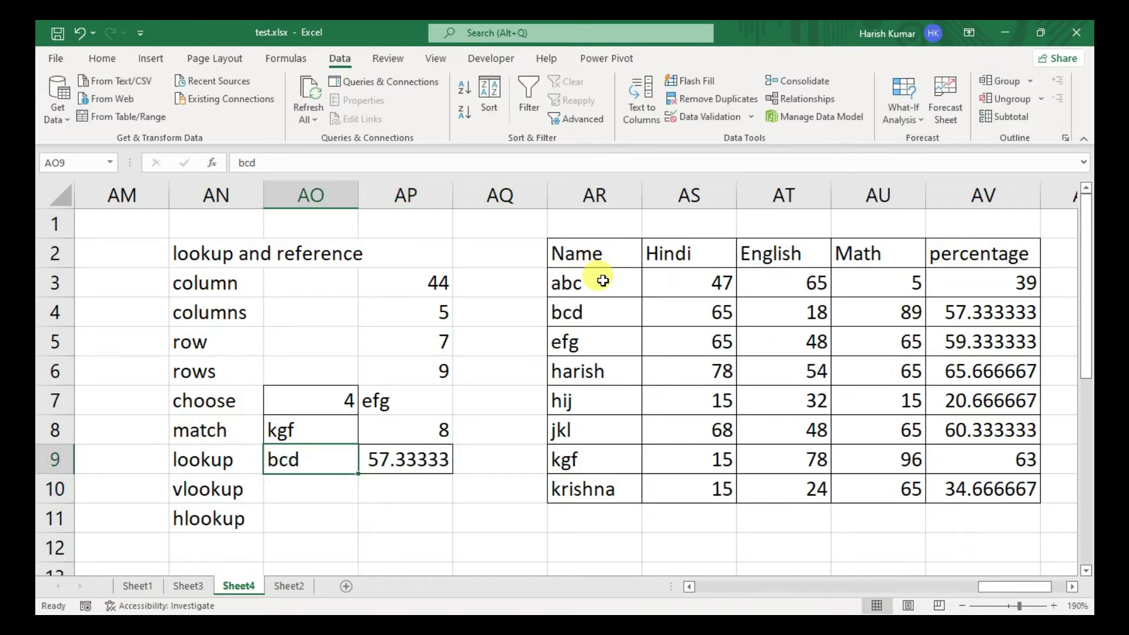
type("efg")
key("Return")
key("Up")
type("kgf")
key("Return")
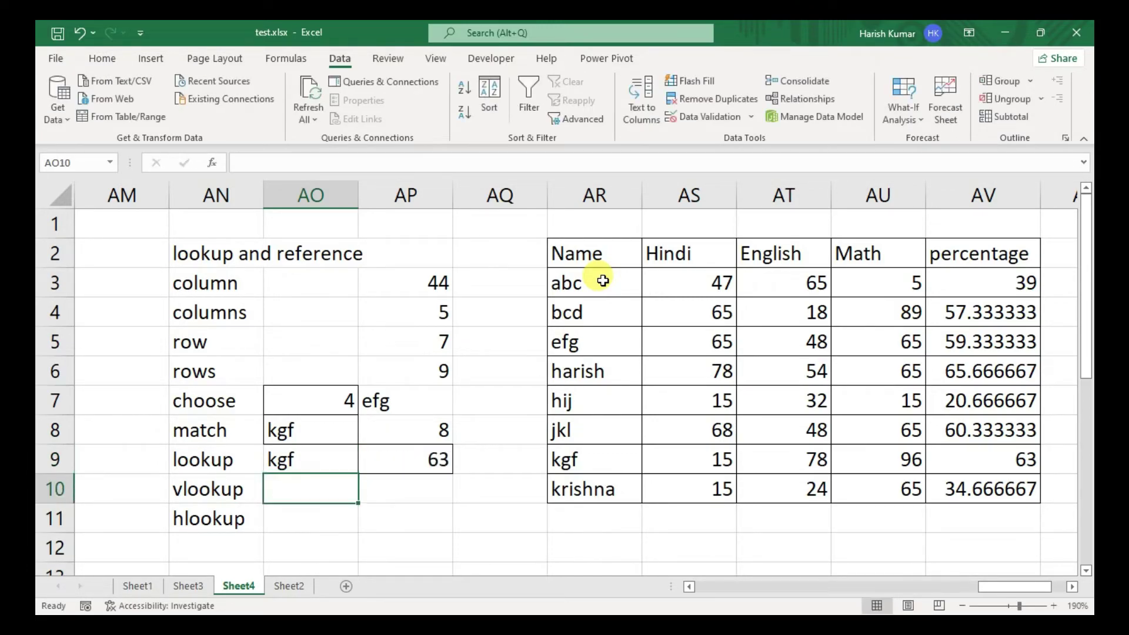
key("Up")
type("harish")
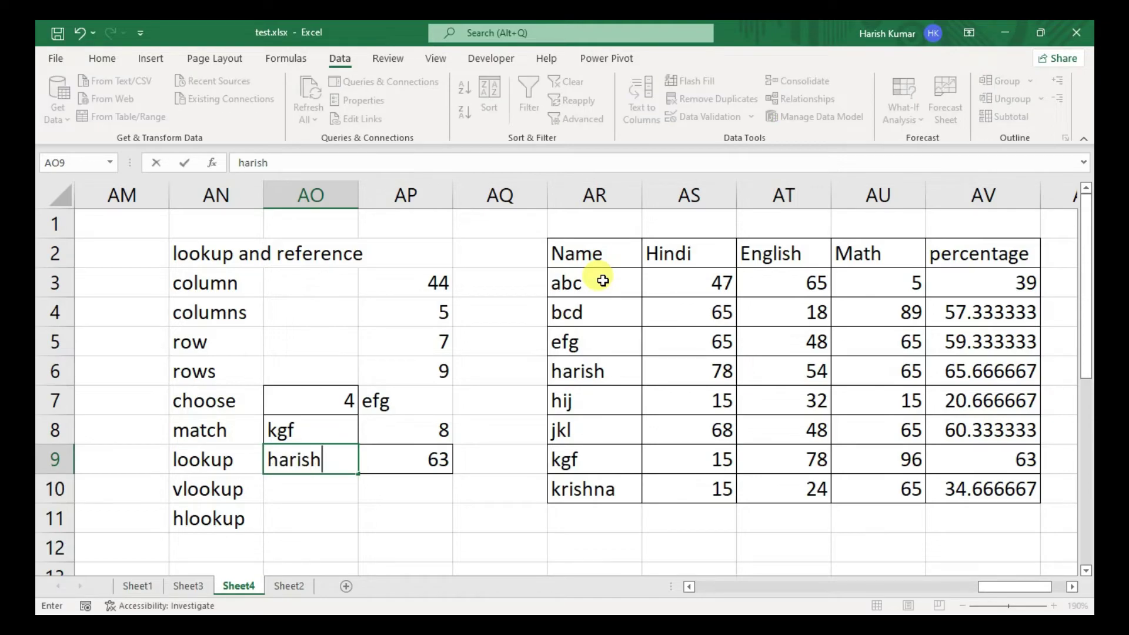
key("Return")
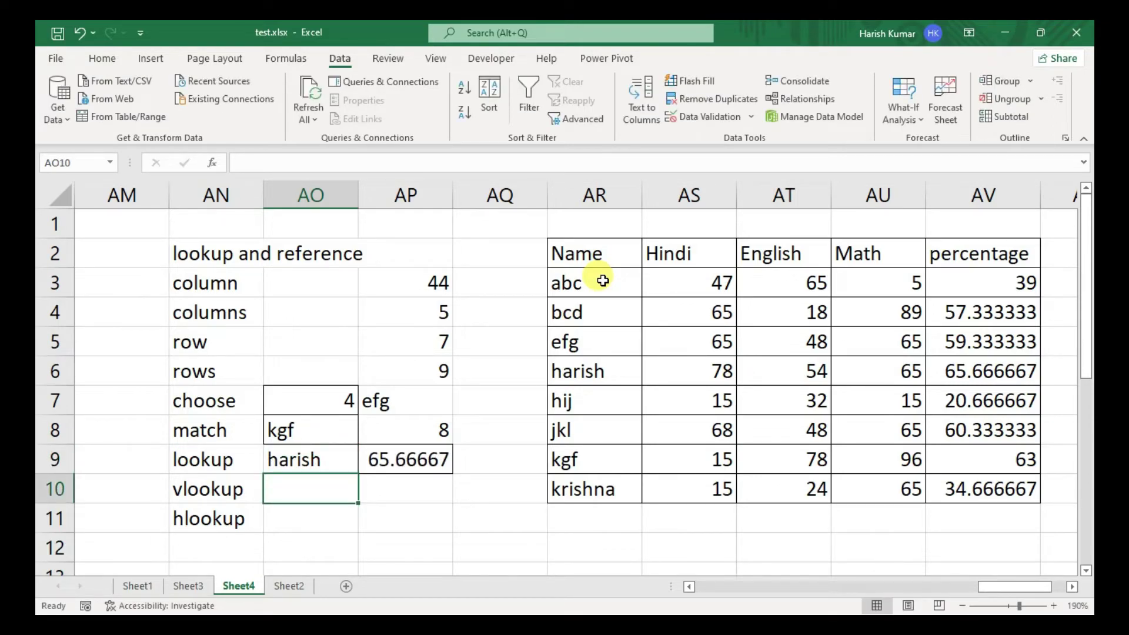
key("Right")
key("alt+h")
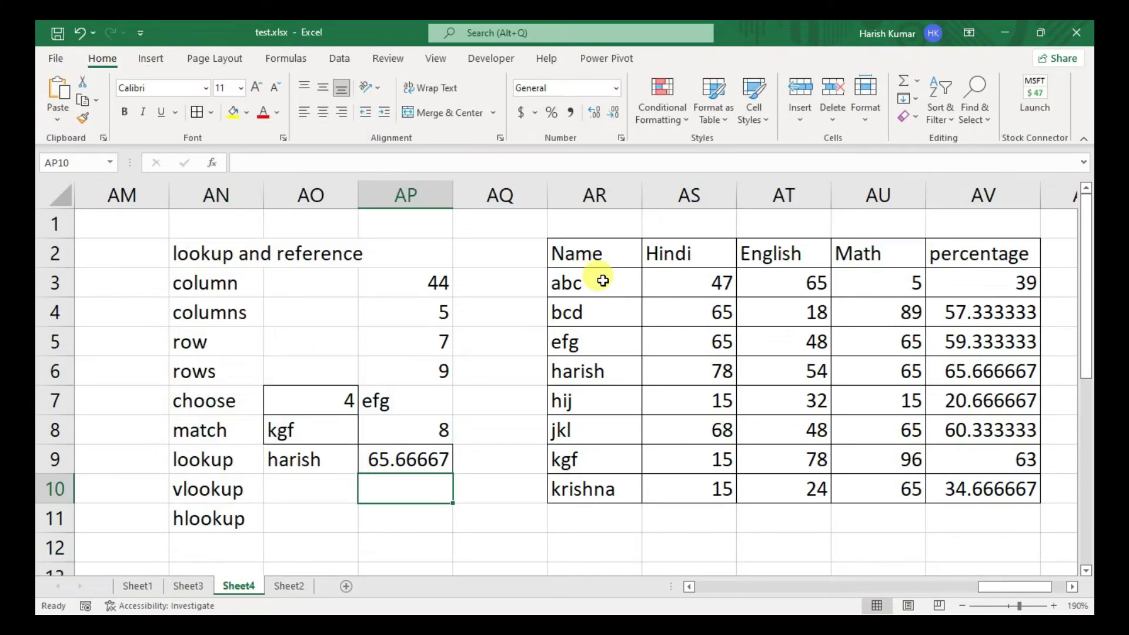
left_click_drag(584, 254, 593, 486)
left_click_drag(857, 248, 881, 492)
left_click_drag(588, 254, 568, 488)
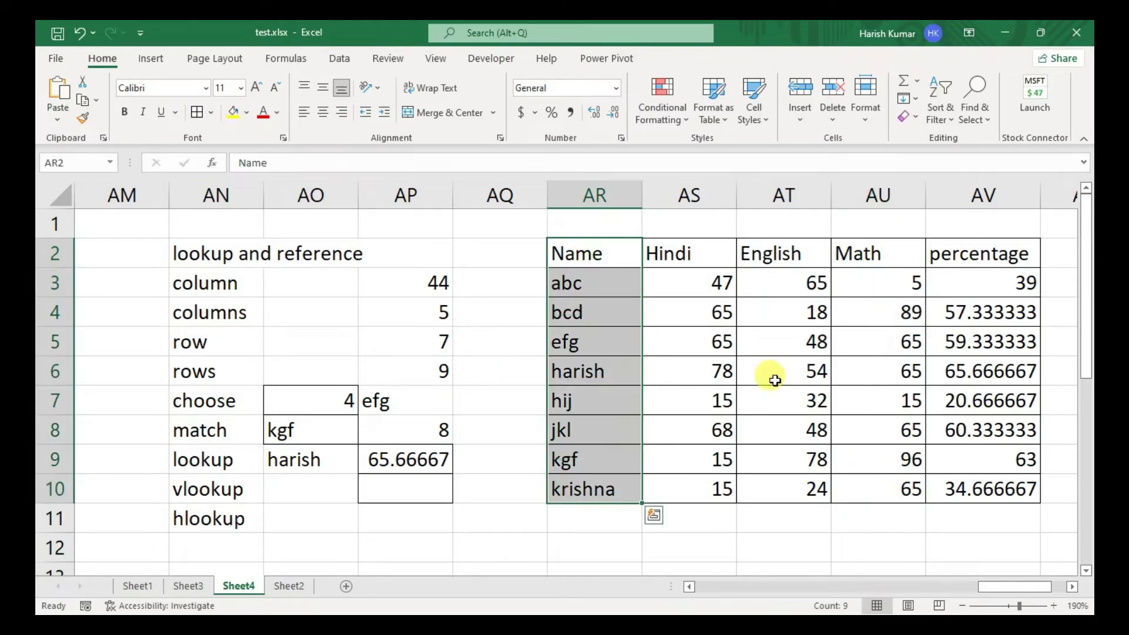
left_click_drag(794, 253, 800, 489)
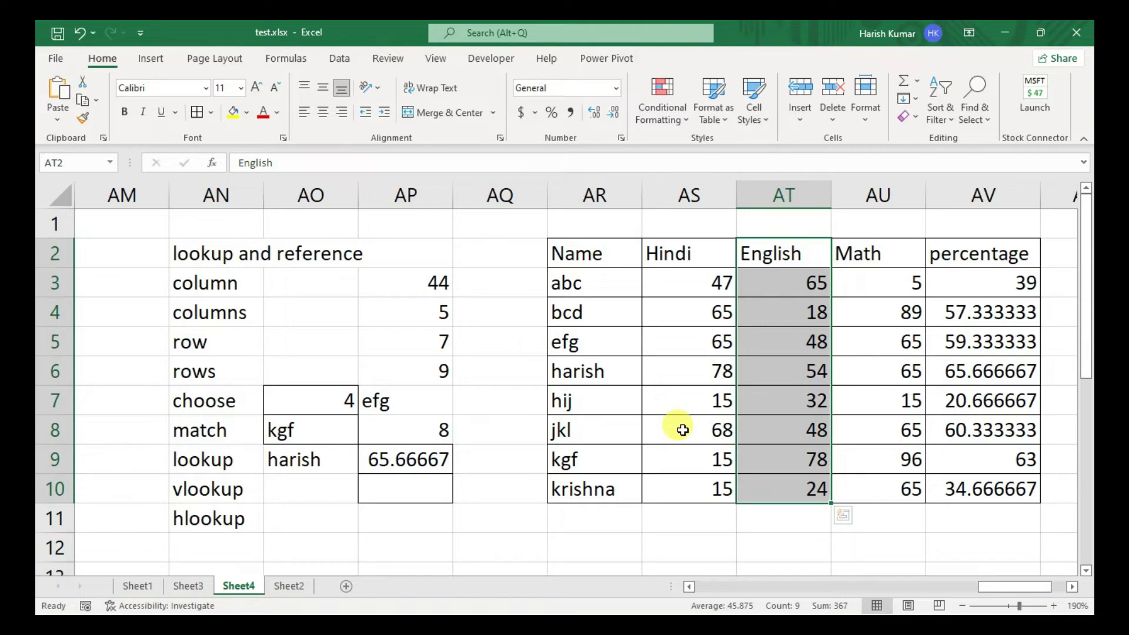
left_click_drag(583, 250, 1003, 489)
left_click_drag(610, 253, 588, 486)
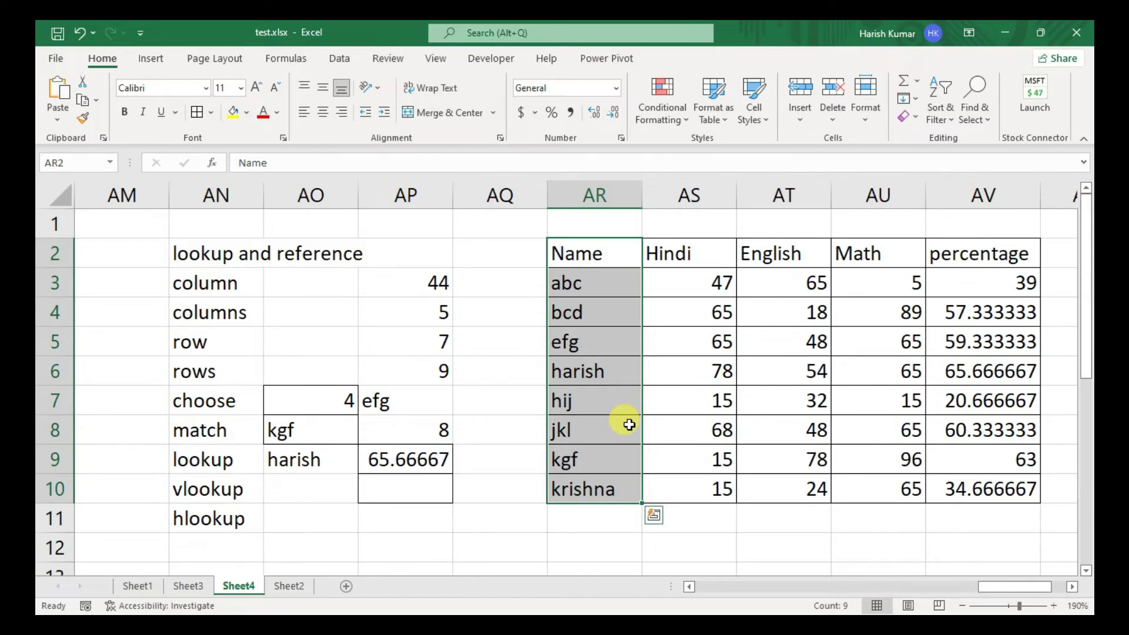
left_click_drag(713, 282, 724, 389)
left_click_drag(785, 285, 796, 426)
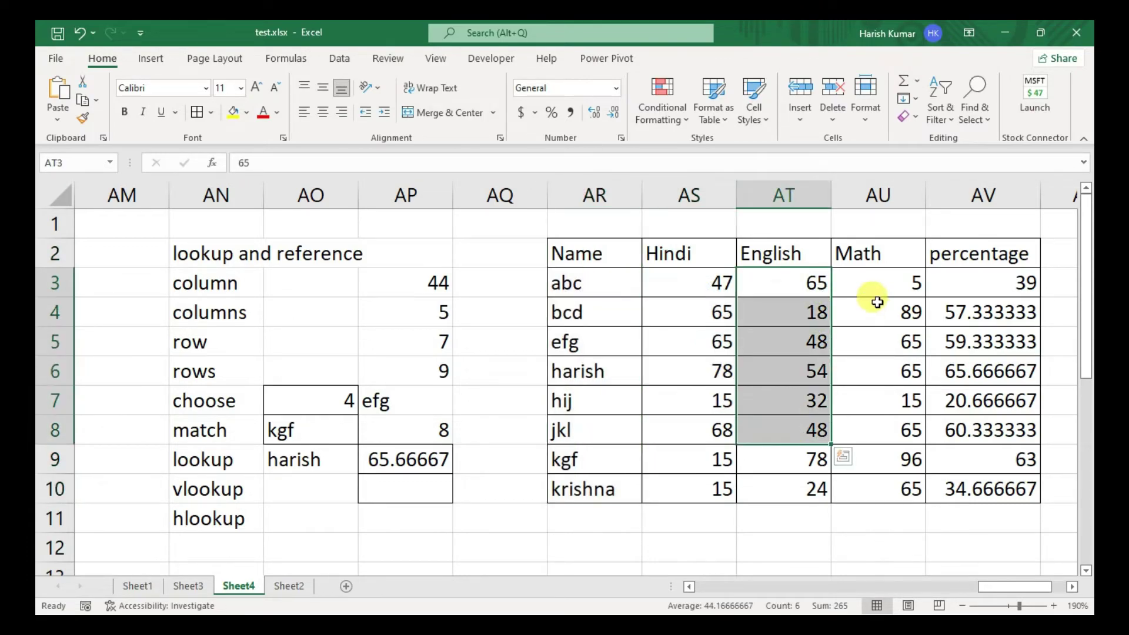
left_click_drag(876, 305, 882, 388)
left_click_drag(952, 305, 964, 395)
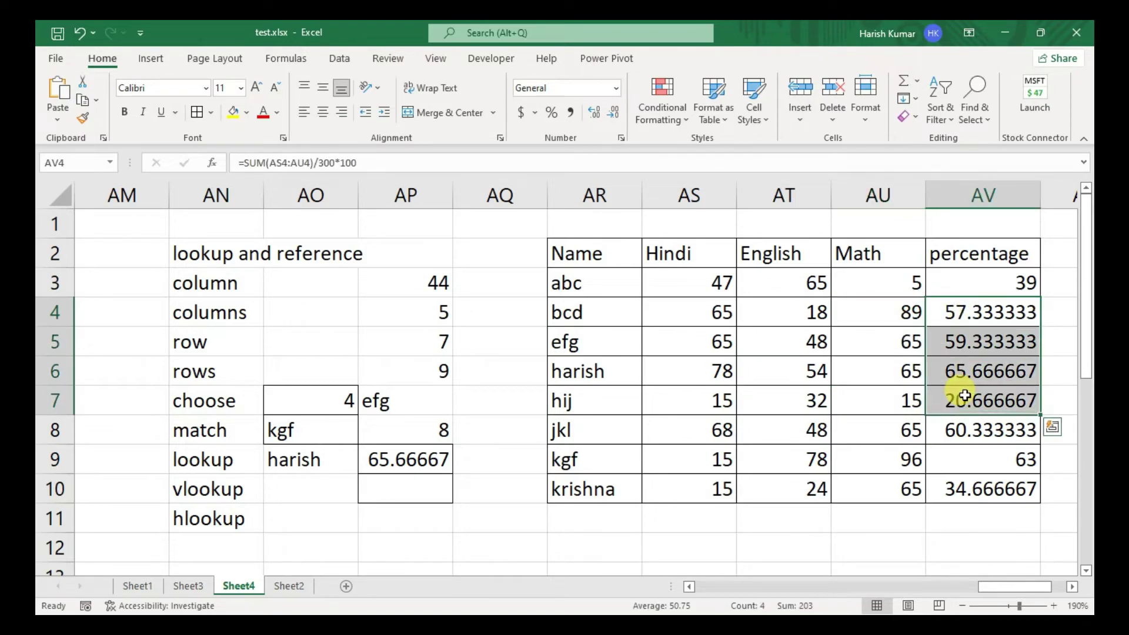
left_click(404, 489)
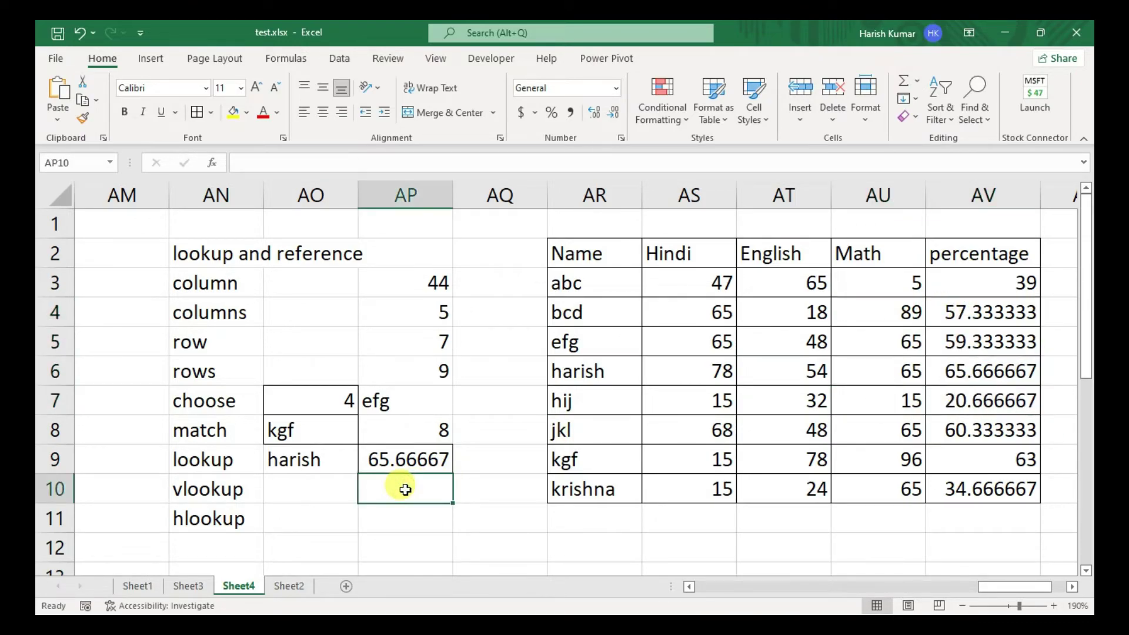
- Enter =VLOOKUP(AO10,AR2:AV10,5,FALSE) in AP10 to return the percentage by exact match
type("=vlook")
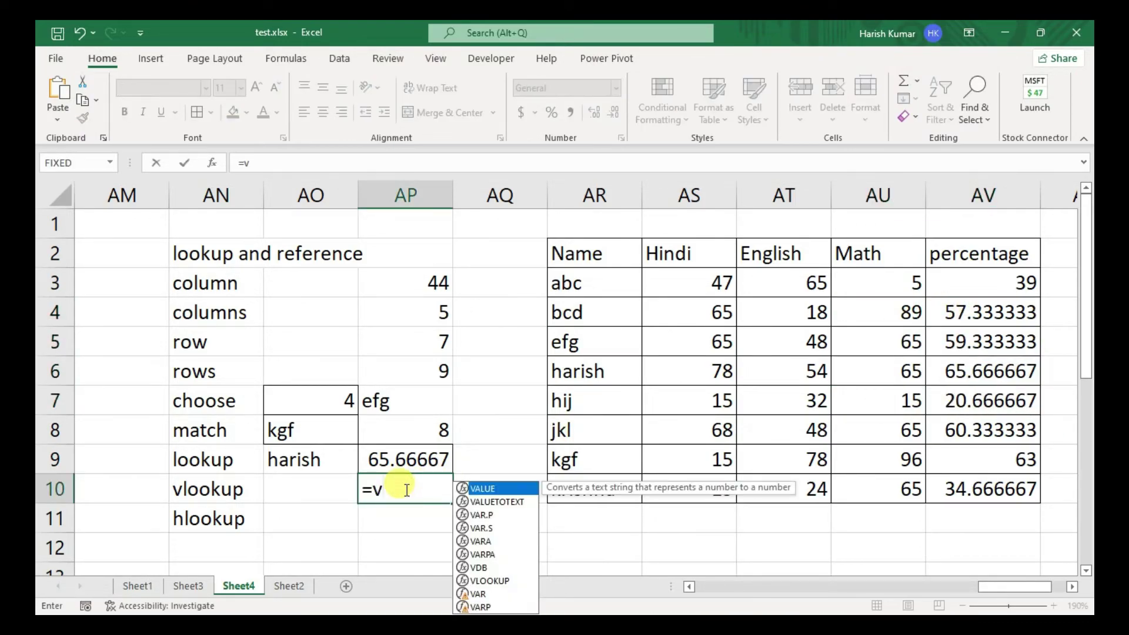
key("Tab")
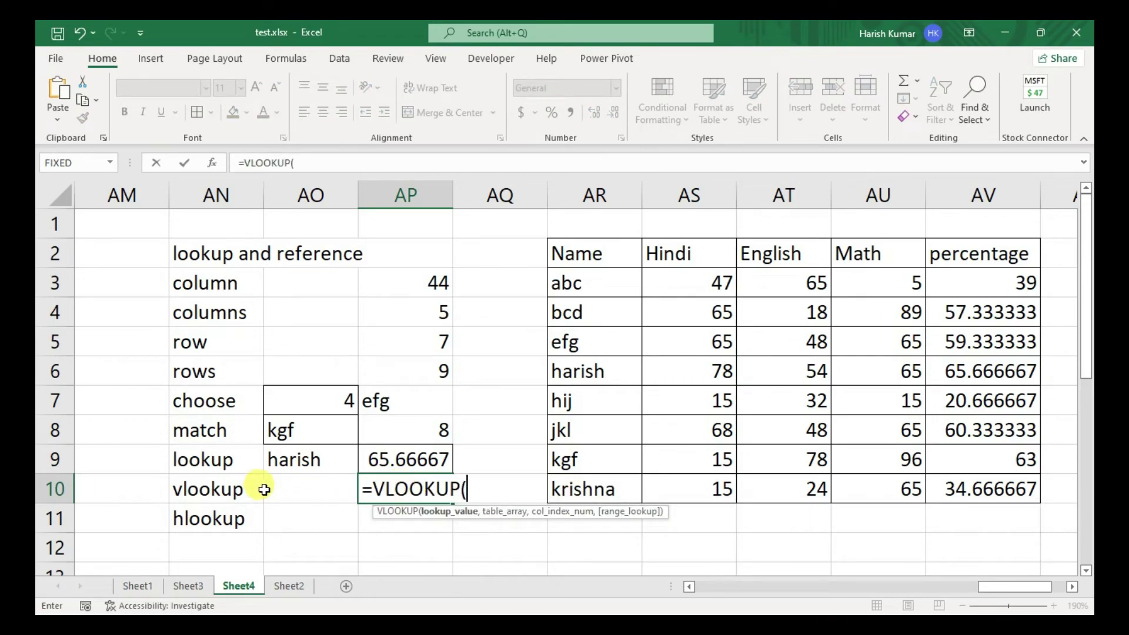
left_click(291, 487)
type(",")
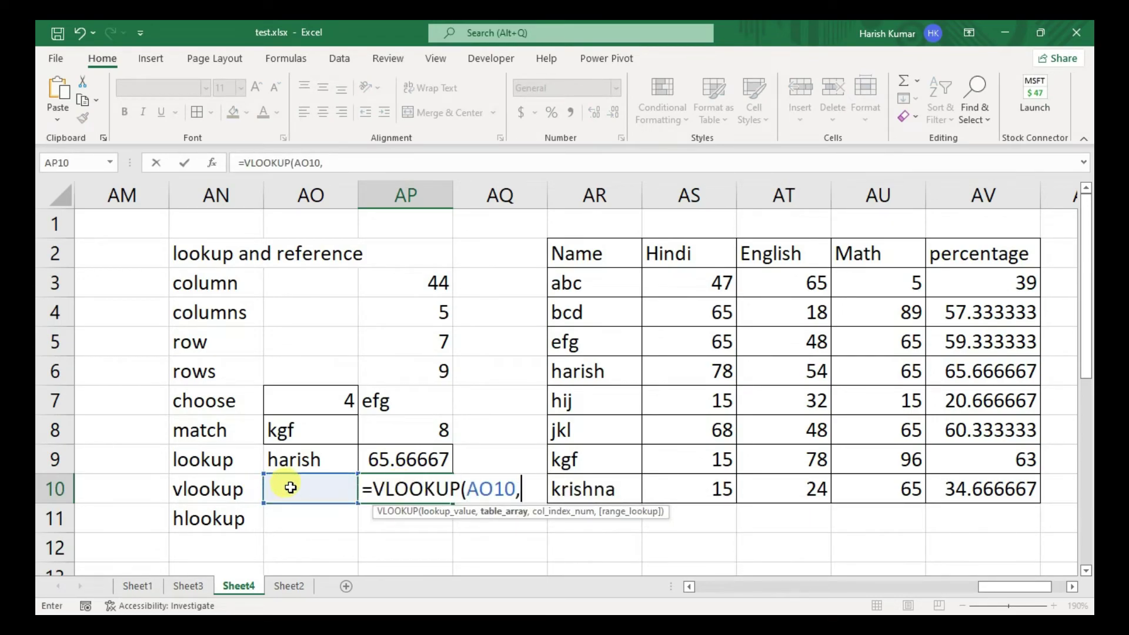
left_click_drag(600, 247, 993, 489)
type(",")
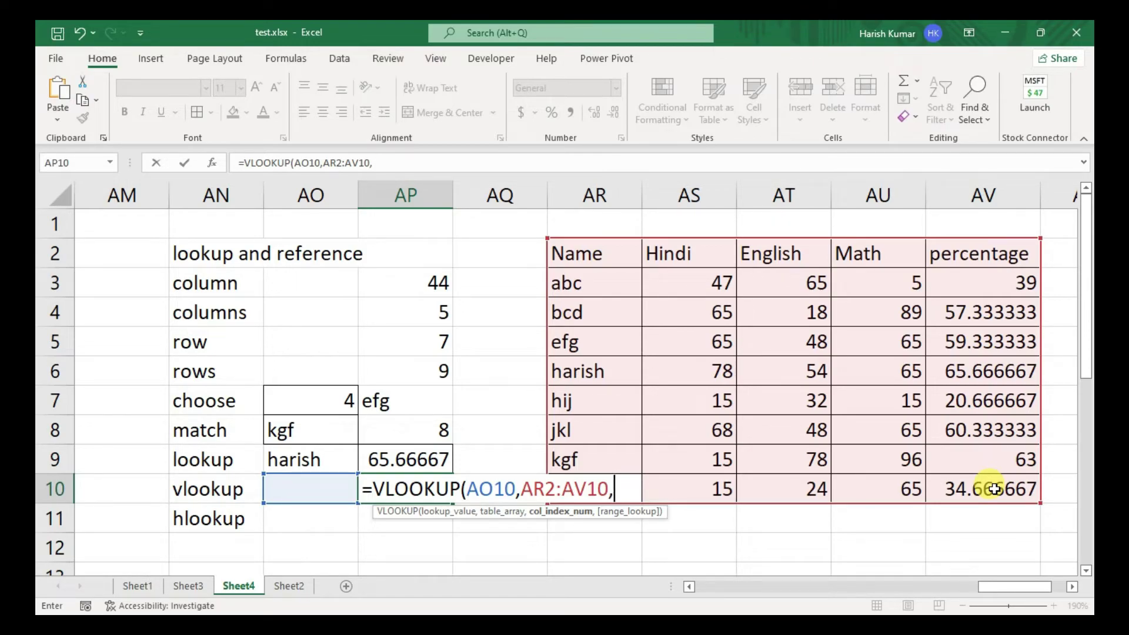
type("5,")
key("Down")
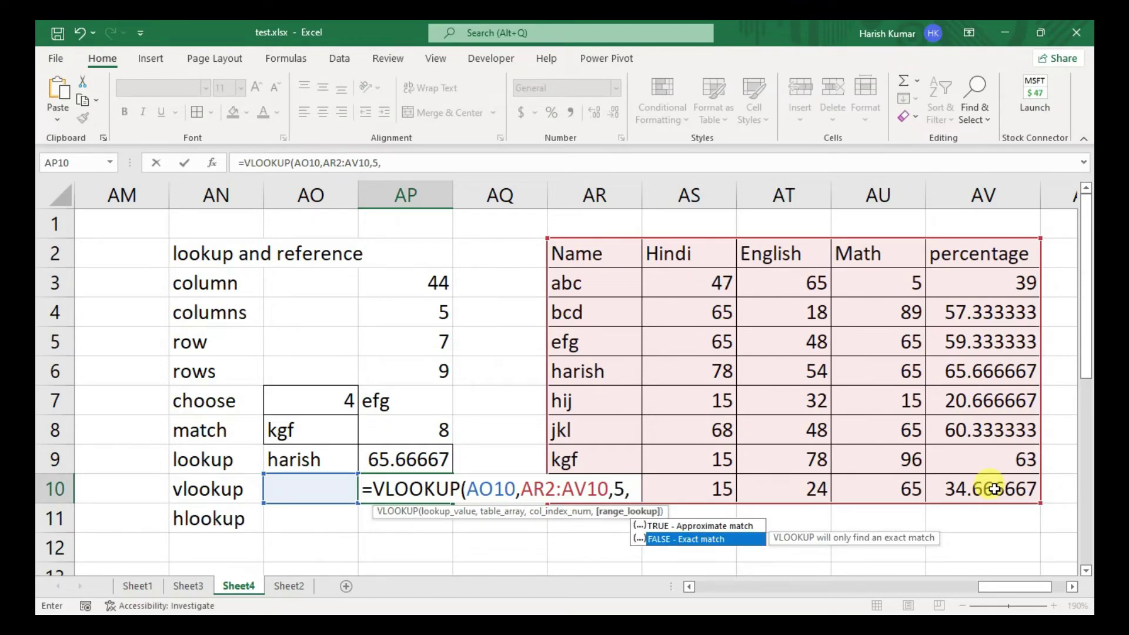
key("Tab")
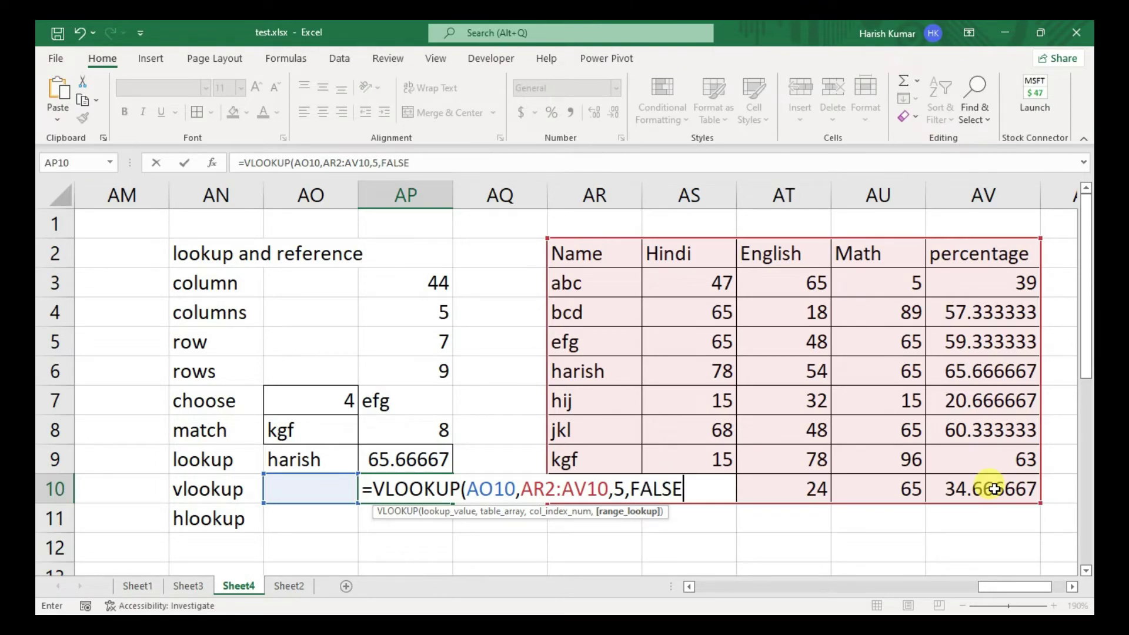
type(")")
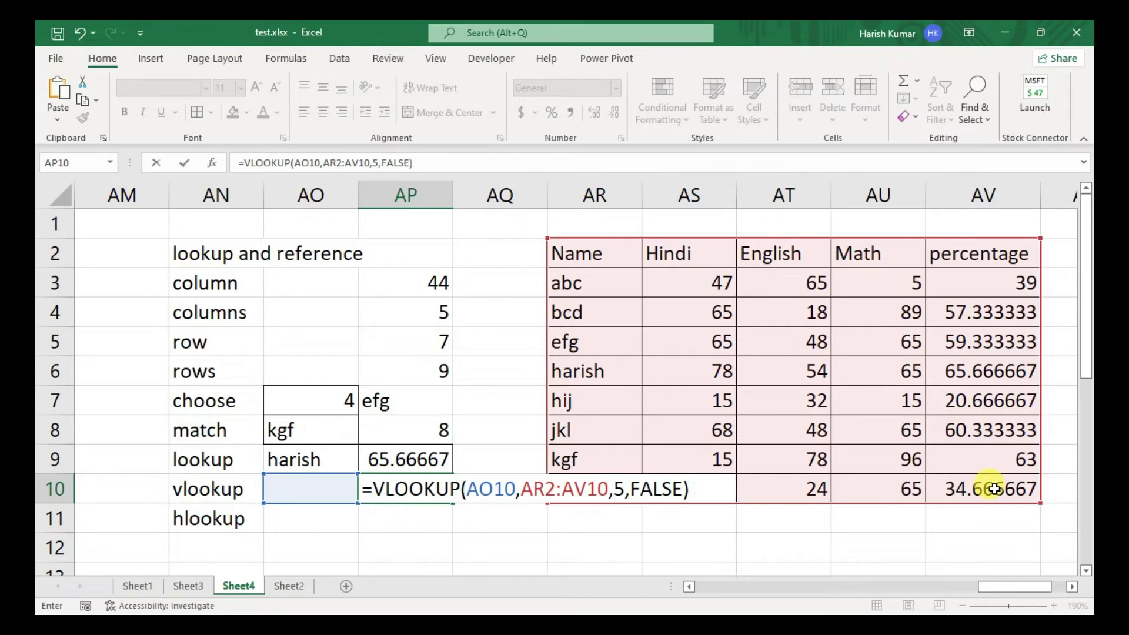
key("ctrl+Return")
key("Left")
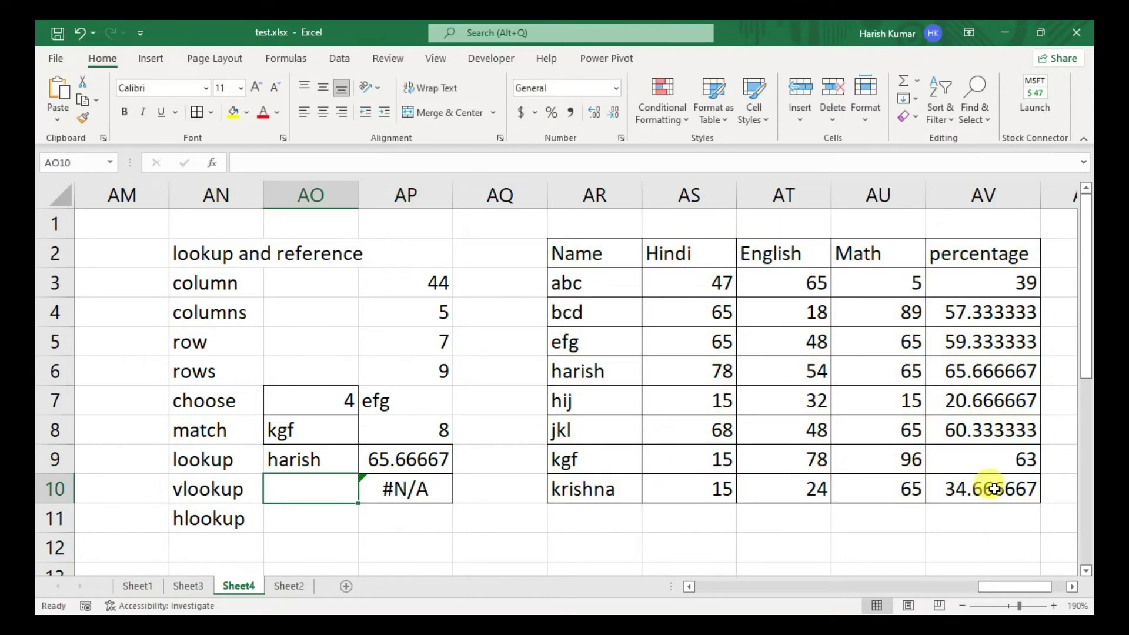
- Try harish and kgf as lookup names in AO10
type("harish")
key("Return")
key("Up")
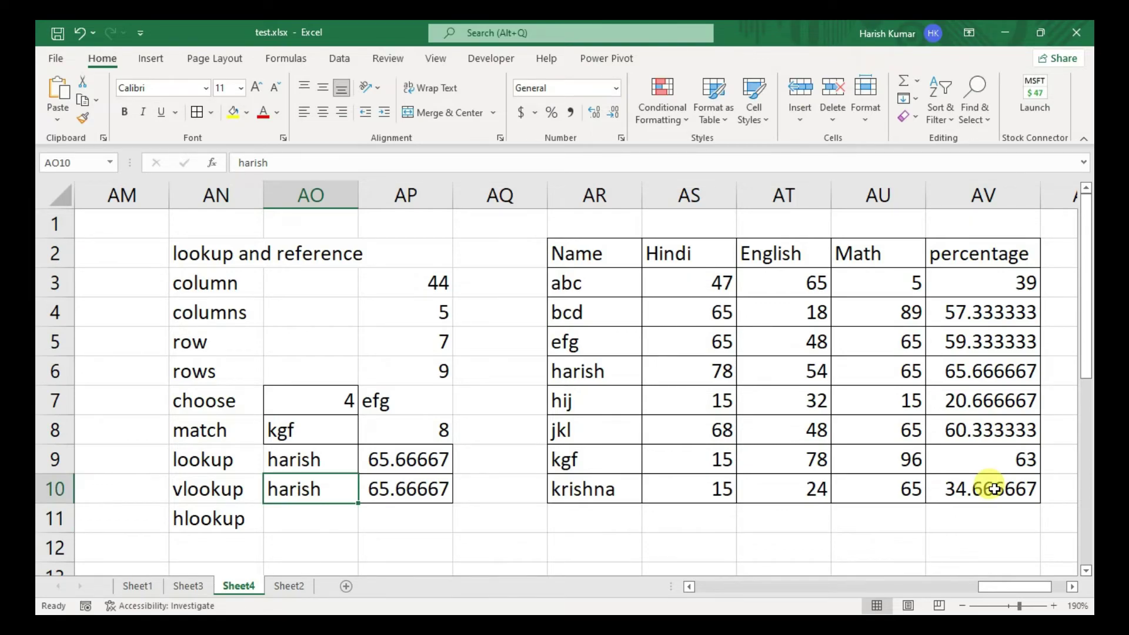
type("kgf")
key("Return")
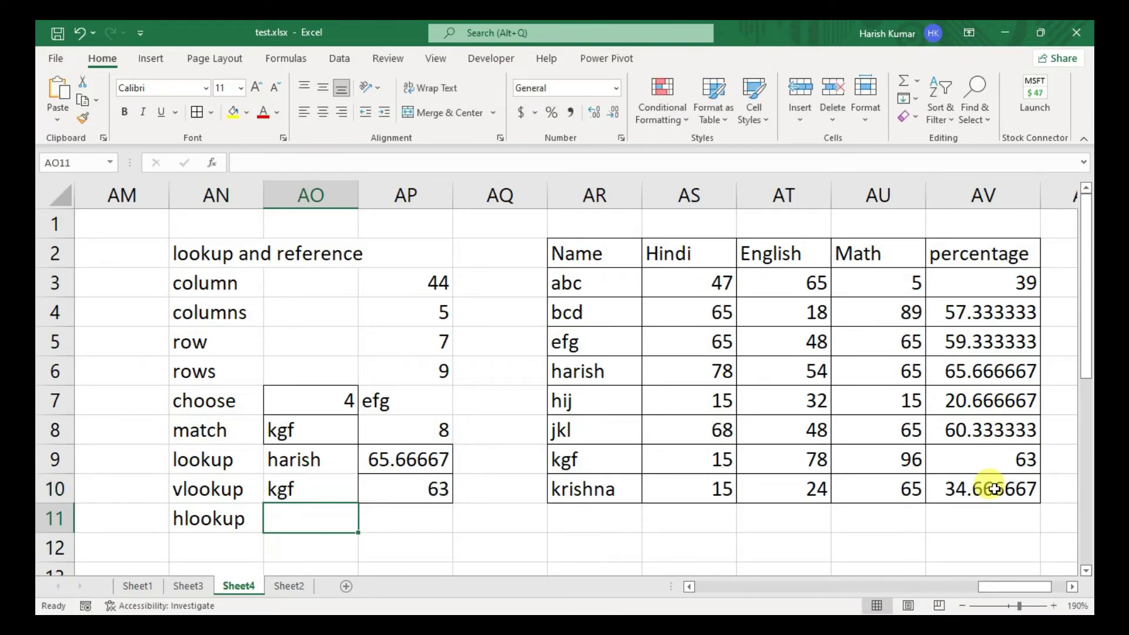
key("Up")
- Change the VLOOKUP column index in AP10 from 5 to 4 to return Math marks
key("Right")
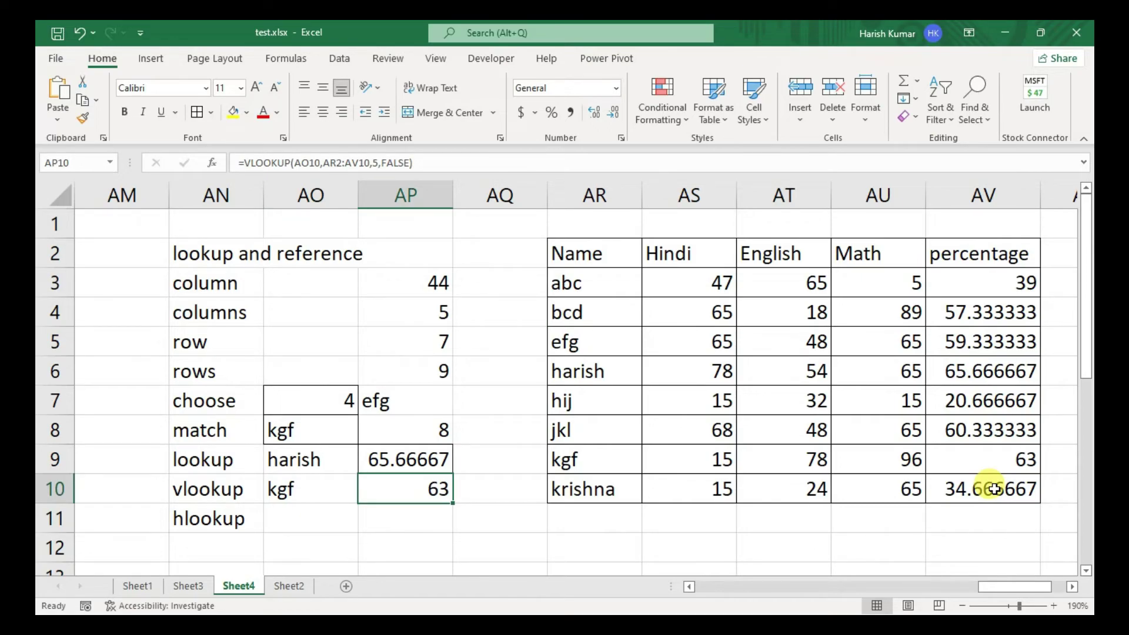
key("F2")
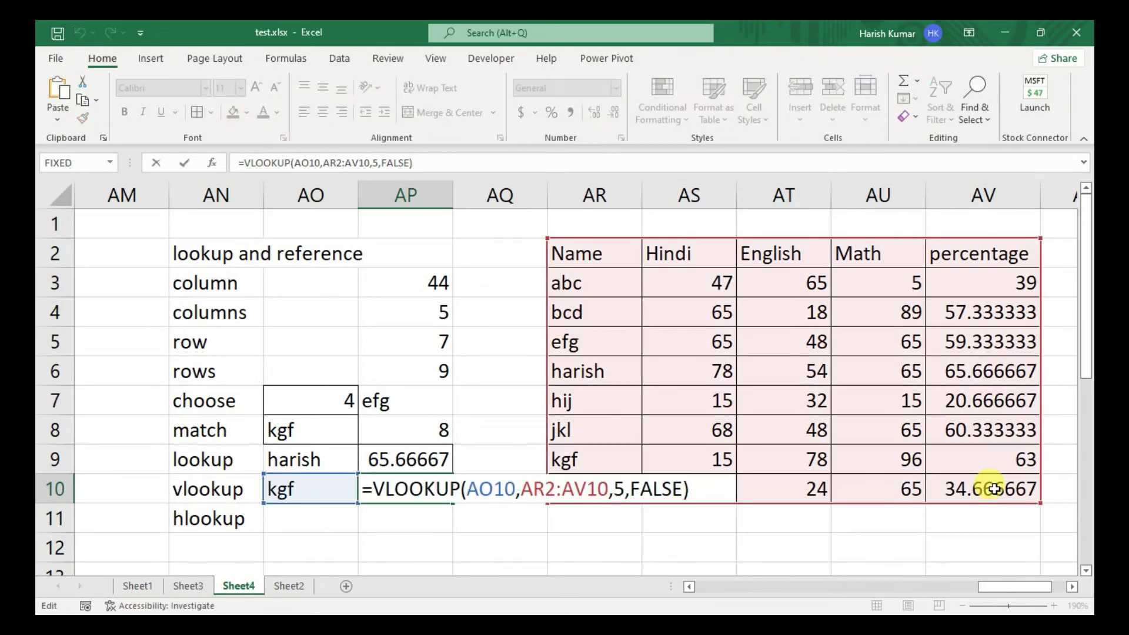
key("Left")
key("Left")
key("Left")
key("Left")
key("Left")
key("Left")
key("Left")
key("BackSpace")
type("4")
key("Return")
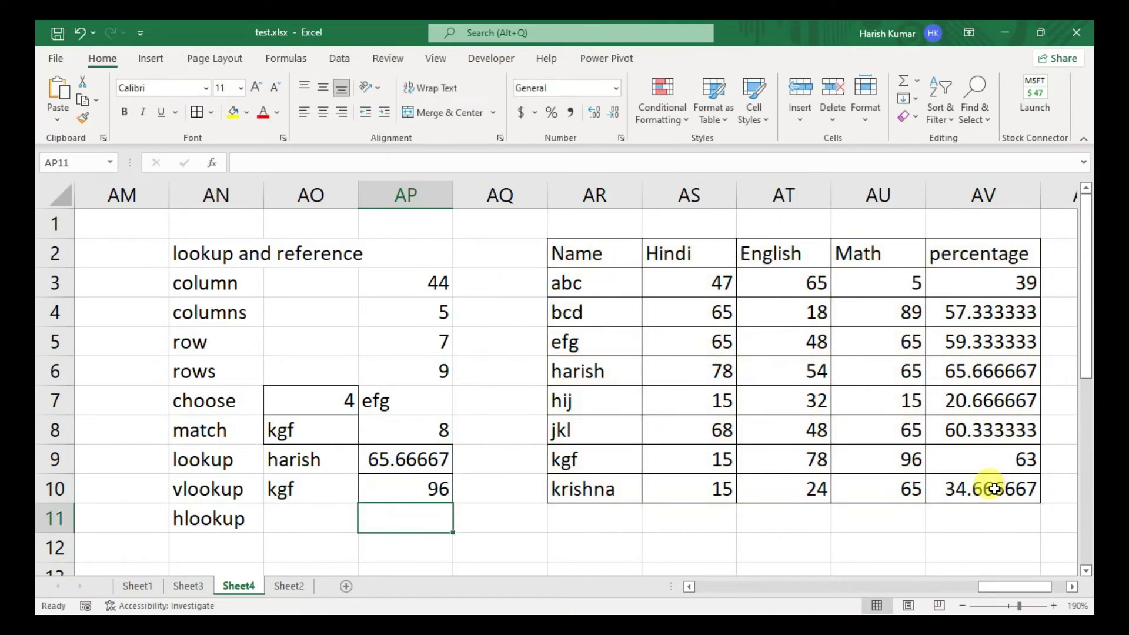
- Test abc, efb and efg in AO10, then undo back to efb showing #N/A
key("Up")
key("Left")
type("abc")
key("Return")
key("Up")
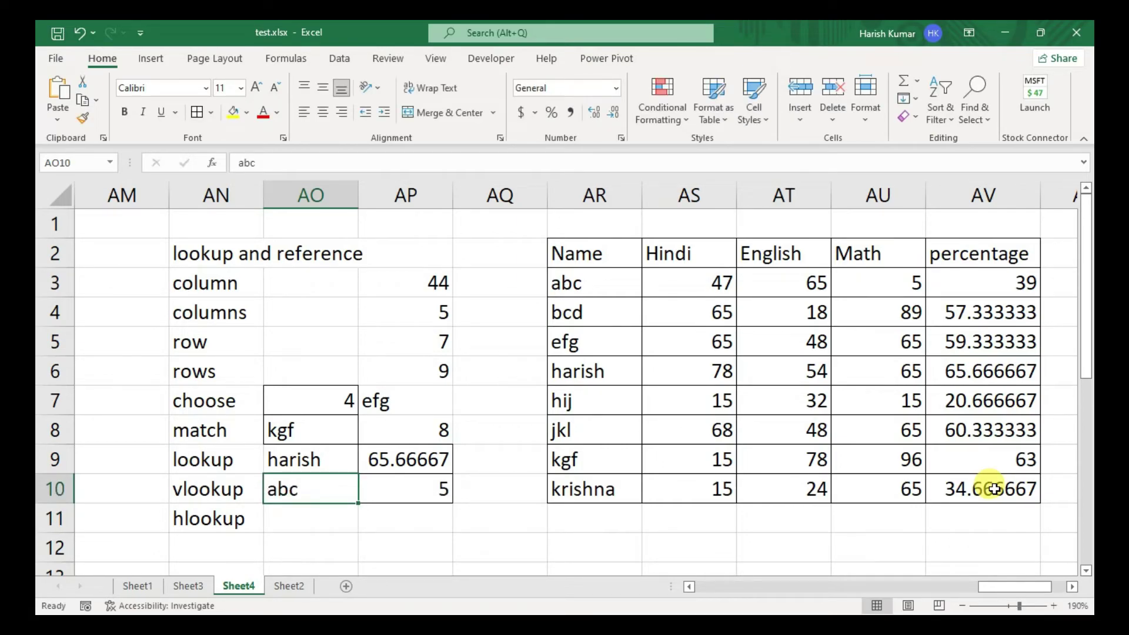
type("ef")
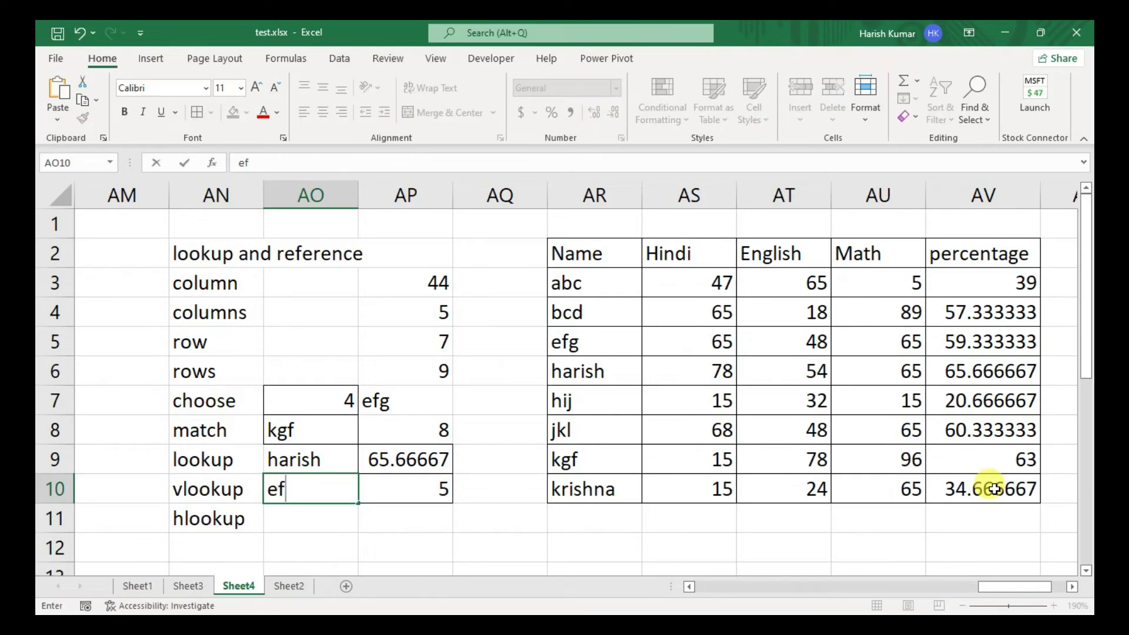
type("b")
key("Return")
key("Up")
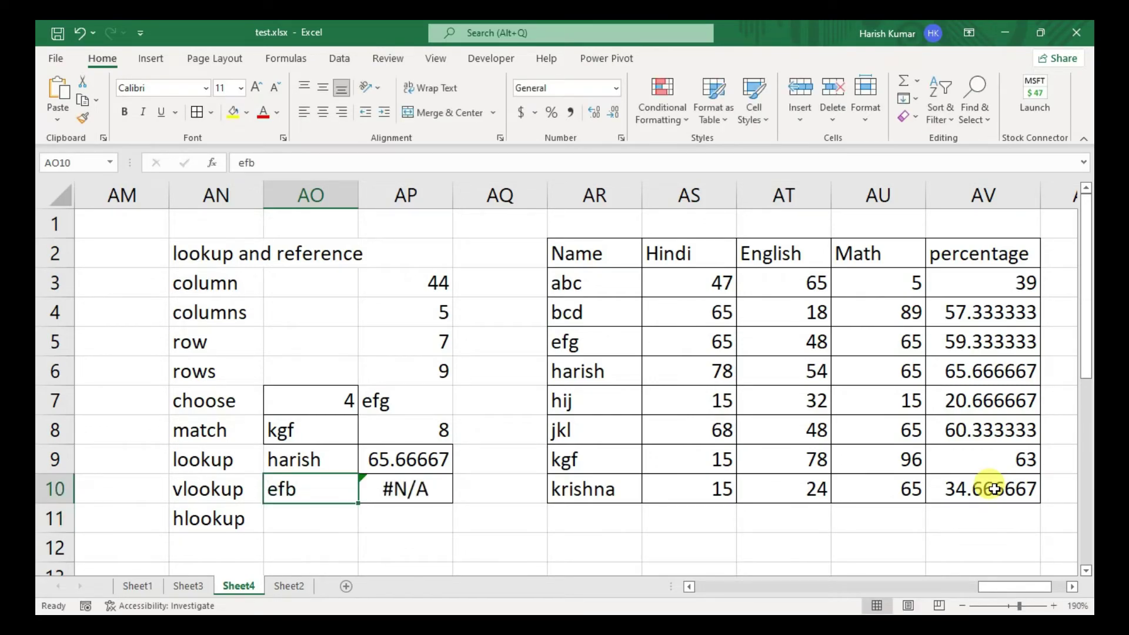
type("efg")
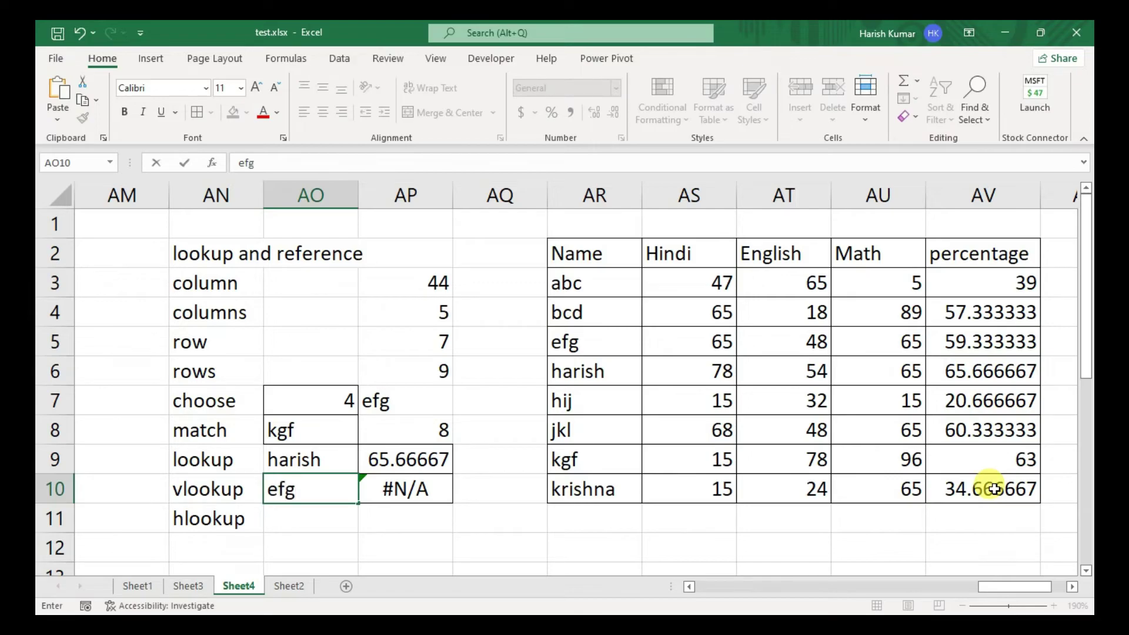
key("Return")
key("Up")
key("Right")
key("Left")
key("ctrl+z")
- Switch AP10's VLOOKUP to approximate match (TRUE), returning 89 for efb
key("Right")
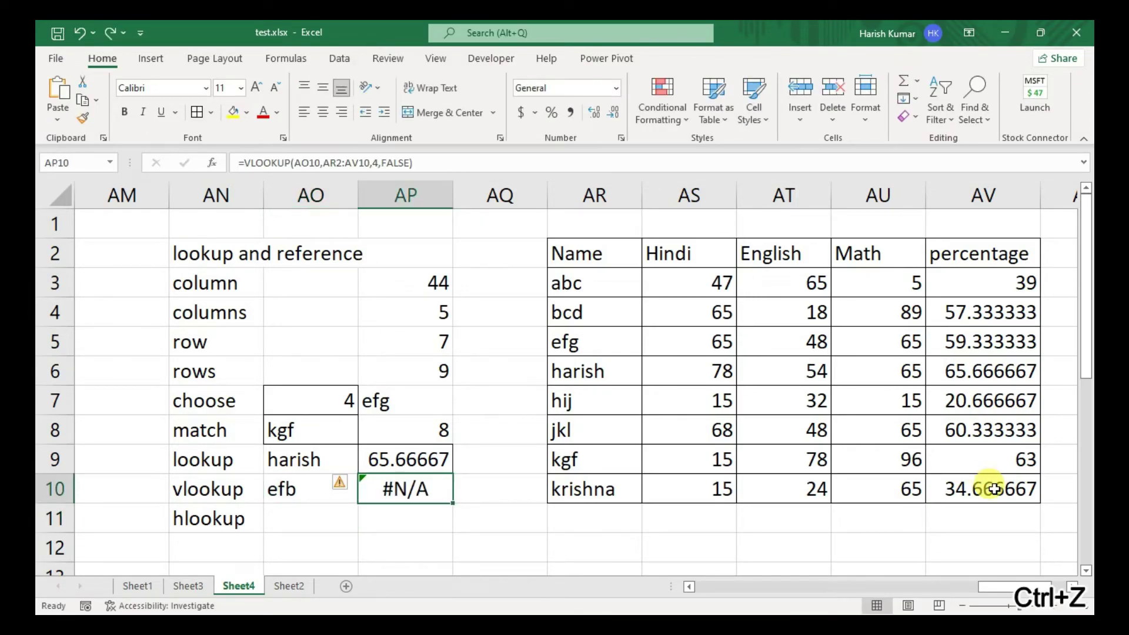
key("F2")
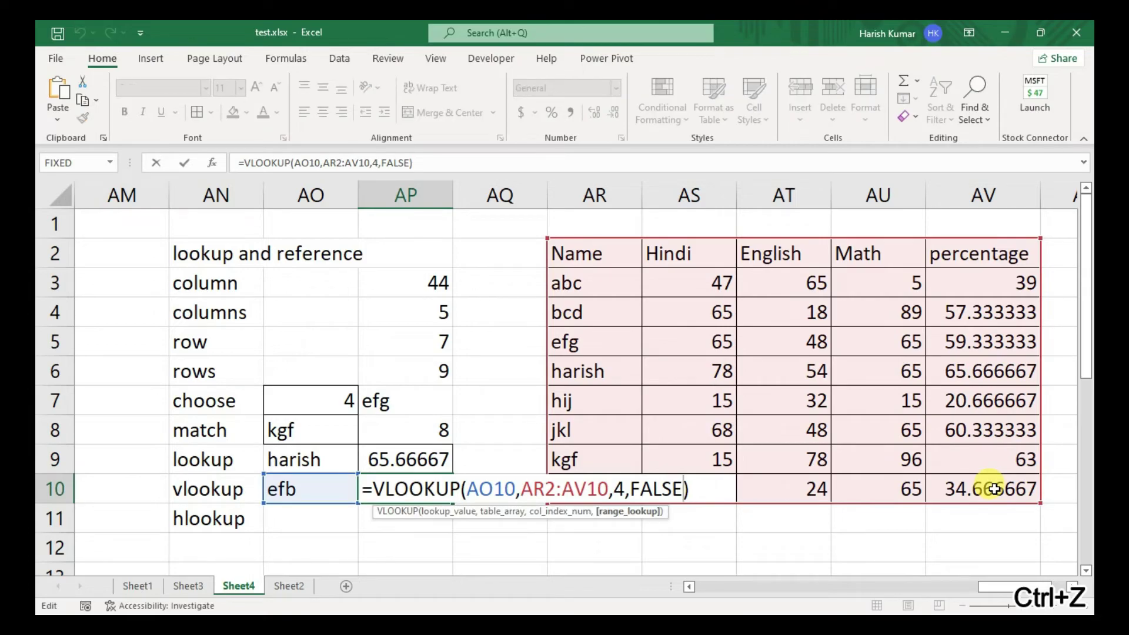
key("BackSpace")
key("BackSpace")
key("BackSpace")
key("BackSpace")
key("BackSpace")
key("BackSpace")
key("BackSpace")
type(")")
type(",")
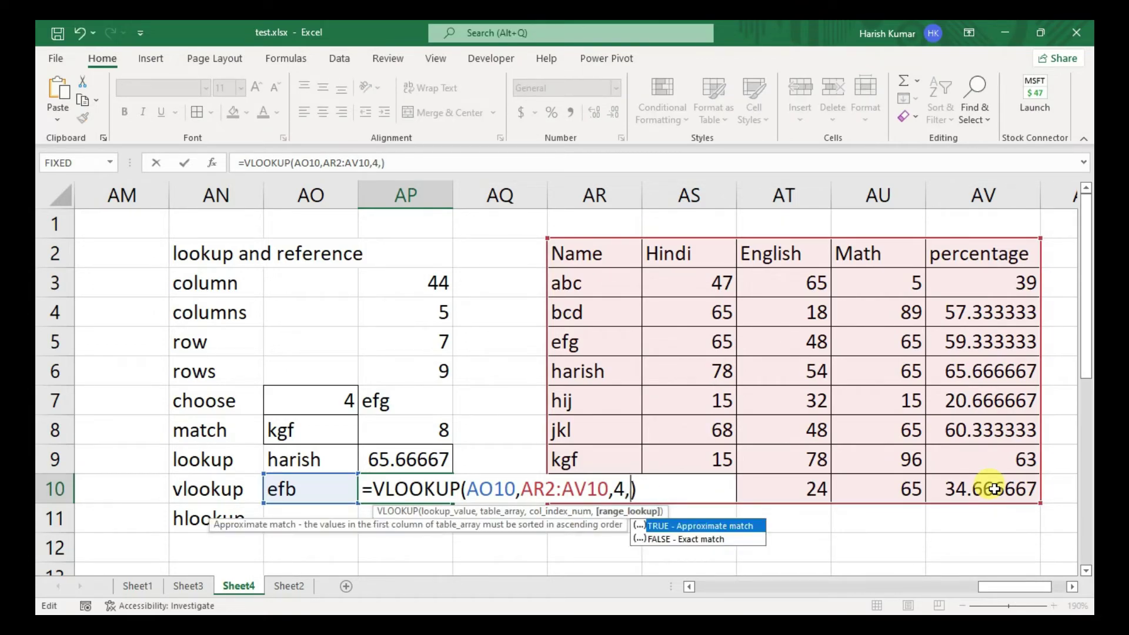
key("Tab")
key("Return")
- Undo the change so AO10 holds abc again and AP10 returns 5
key("Up")
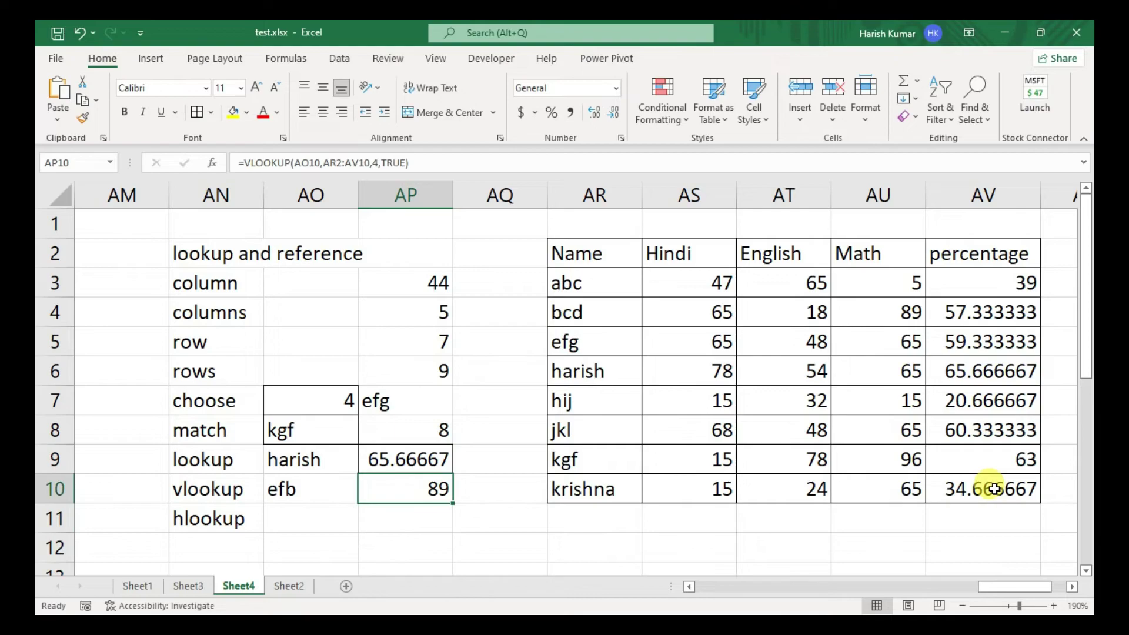
key("Left")
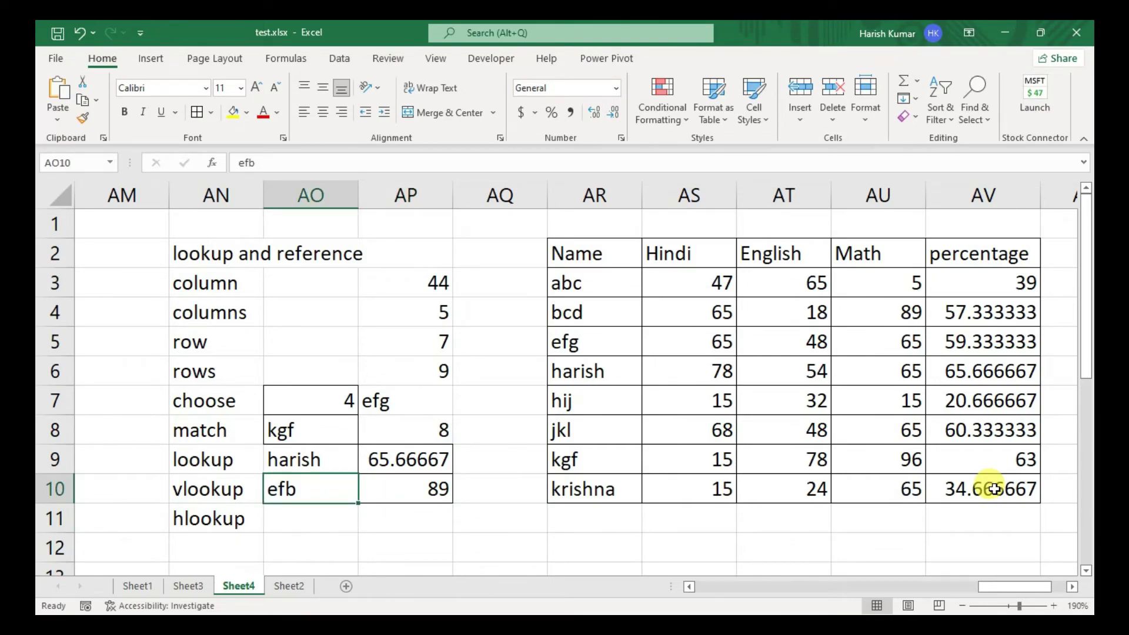
key("Right")
key("ctrl+z")
key("ctrl+z")
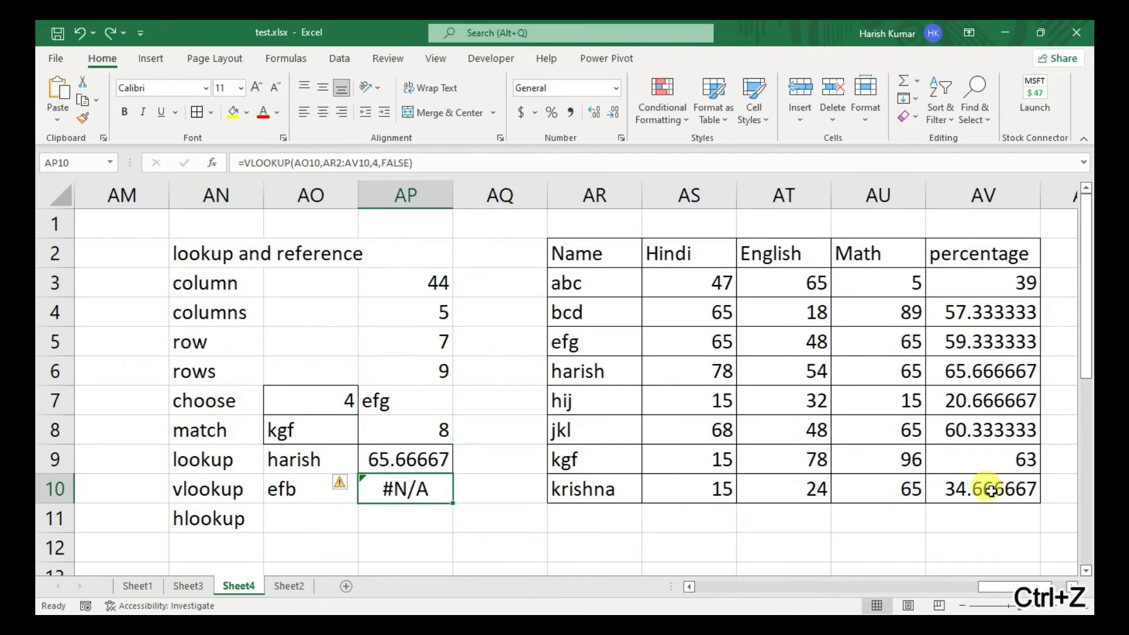
- Start an HLOOKUP formula in AP11
key("Down")
key("Right")
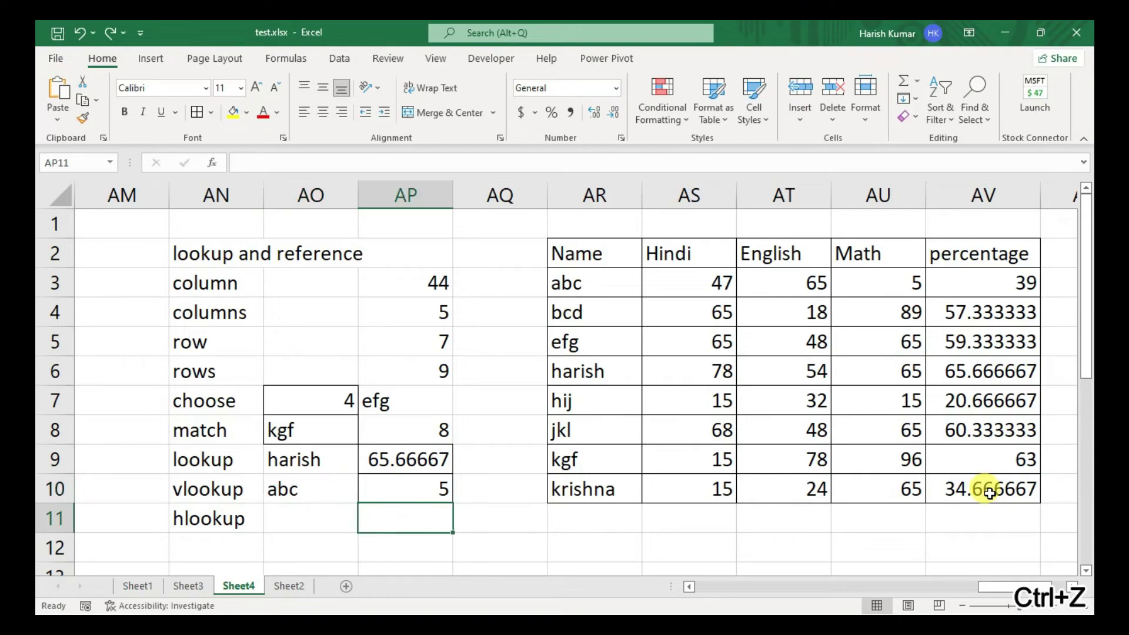
key("alt+h")
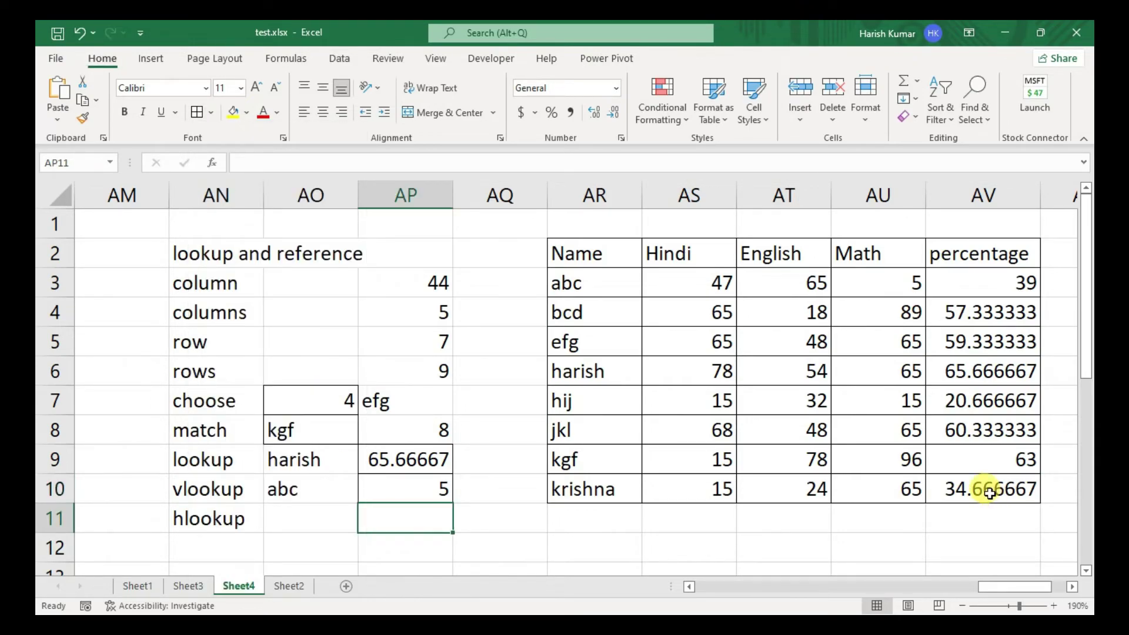
type("=hlook")
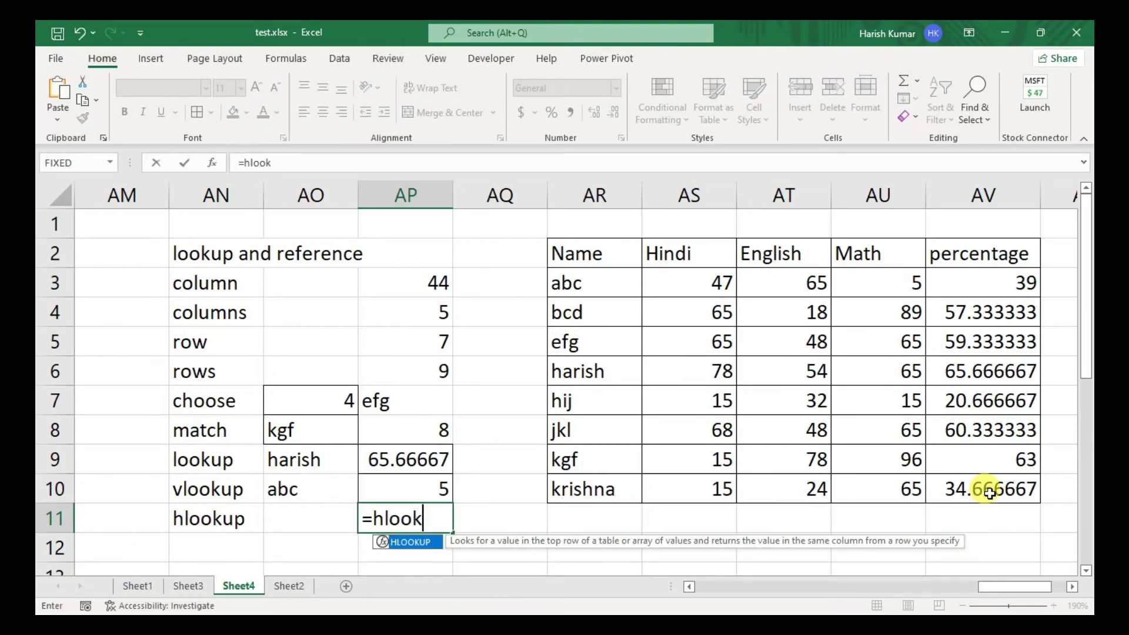
- Complete =HLOOKUP(AO11,AR2:AV10,5,FALSE) in AP11
key("Tab")
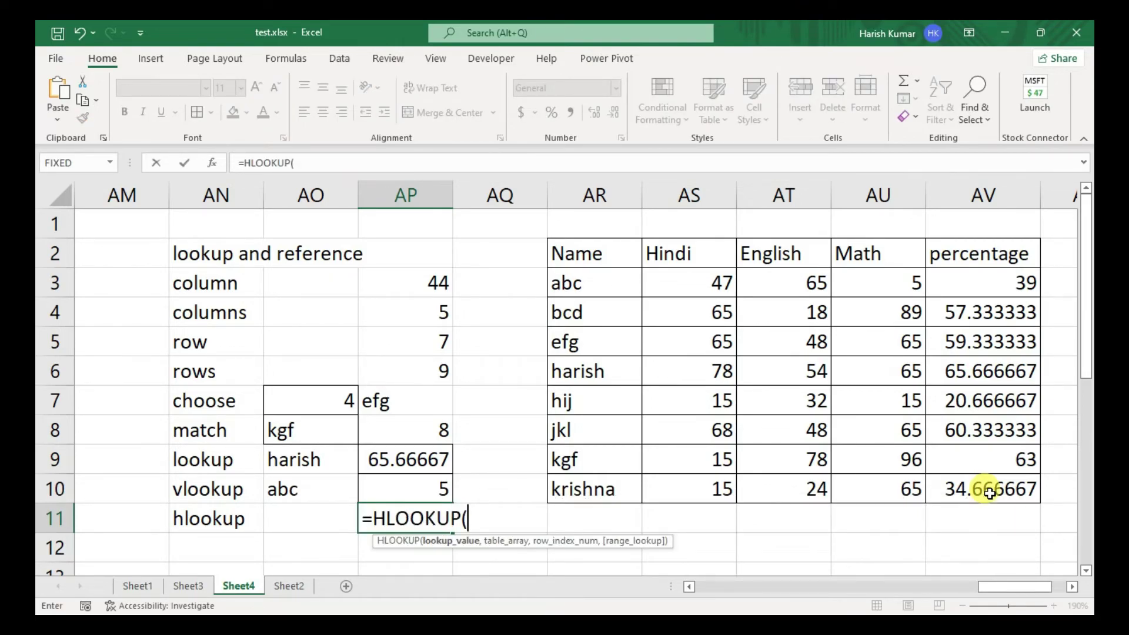
left_click(300, 518)
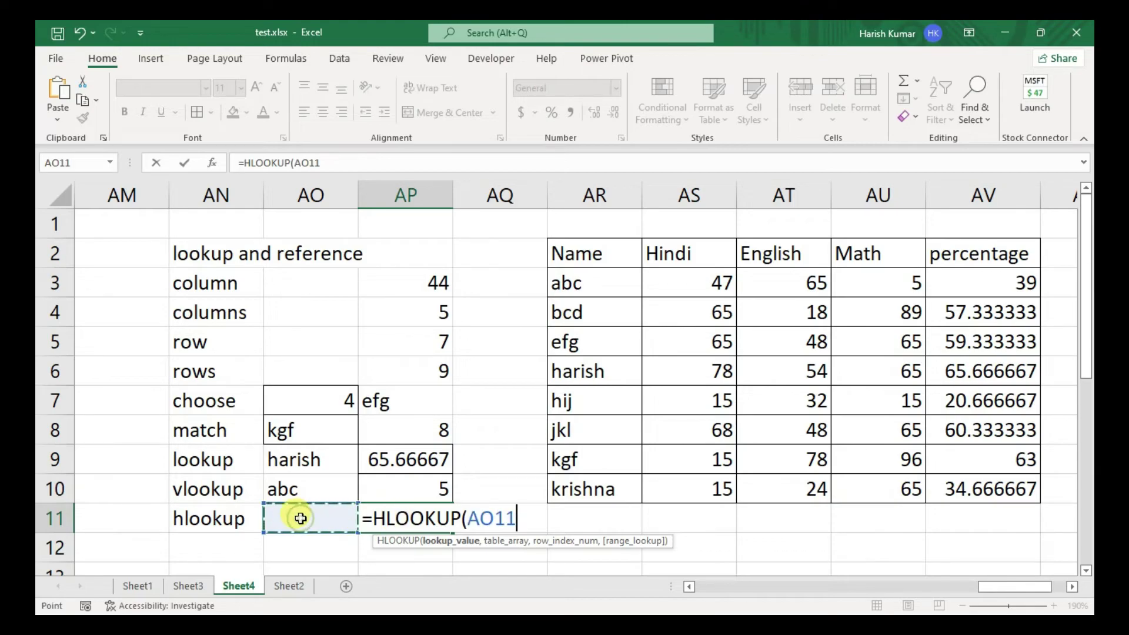
type(",")
left_click(556, 252)
left_click_drag(706, 334, 1008, 484)
type(",")
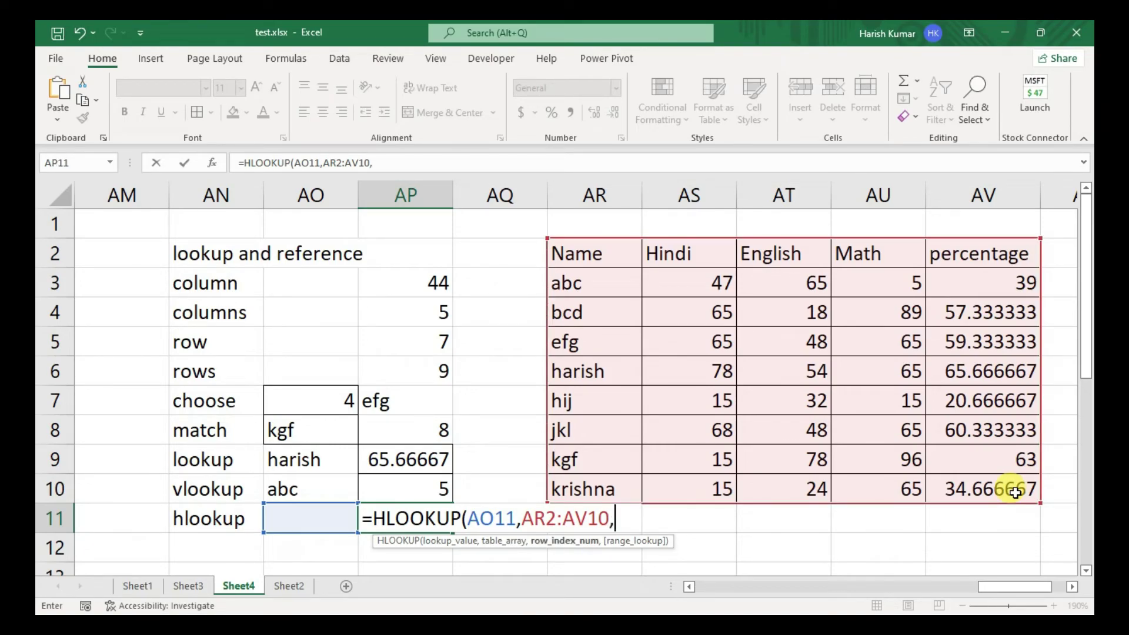
type("5,")
key("Down")
key("Tab")
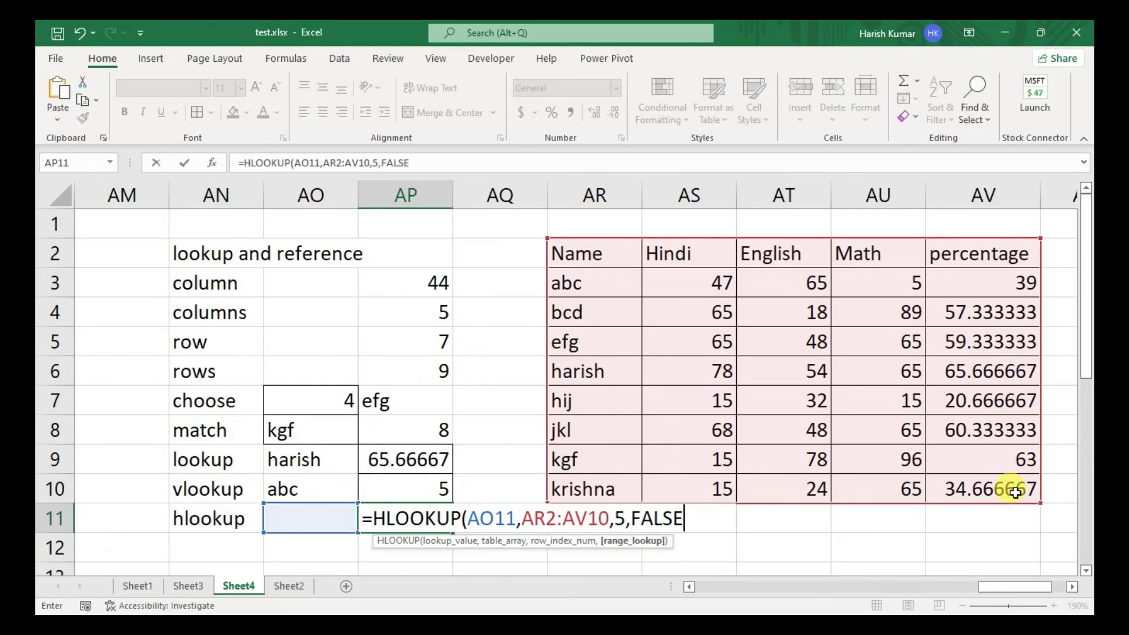
type(")")
key("ctrl+Return")
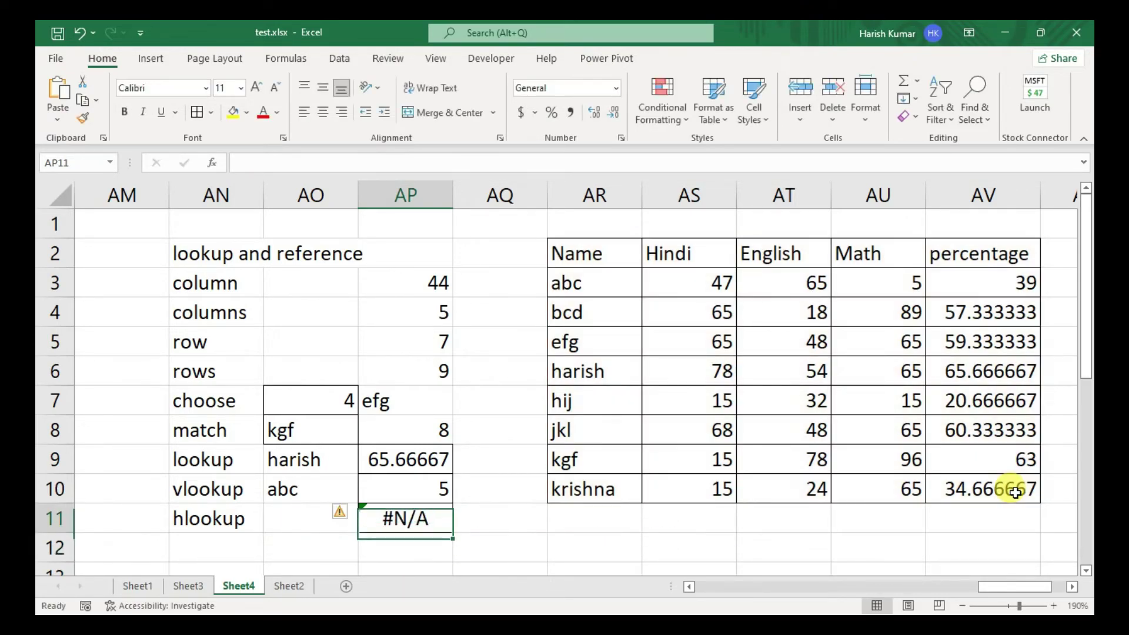
key("Left")
- Enter hindi, then english, in AO11 so the HLOOKUP returns 54
type("hindi")
key("Return")
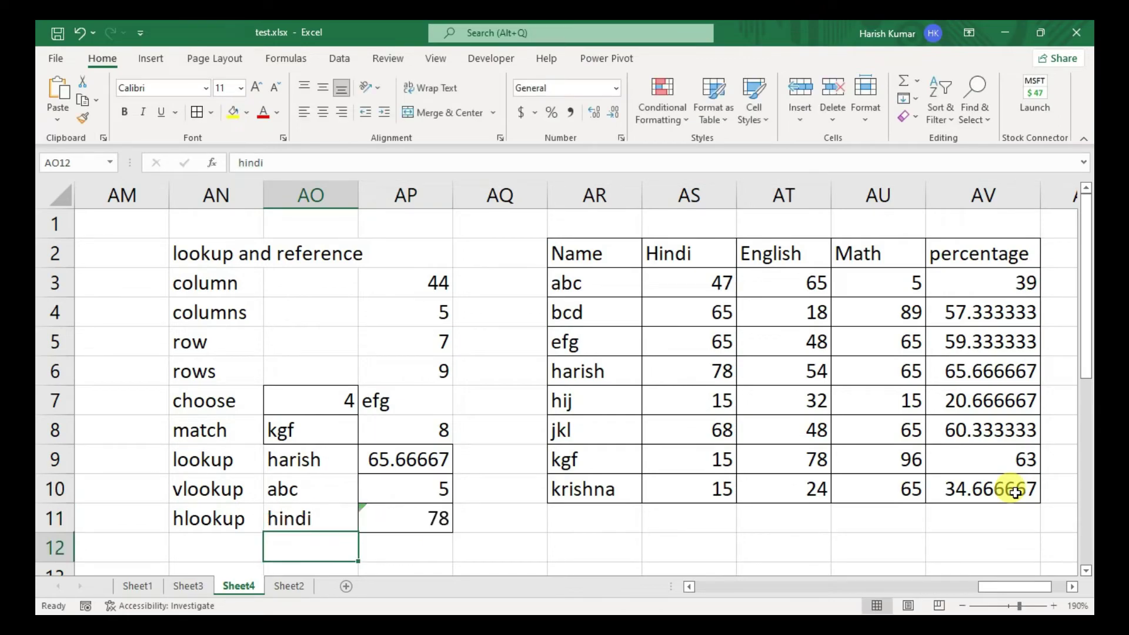
key("Up")
type("englsh")
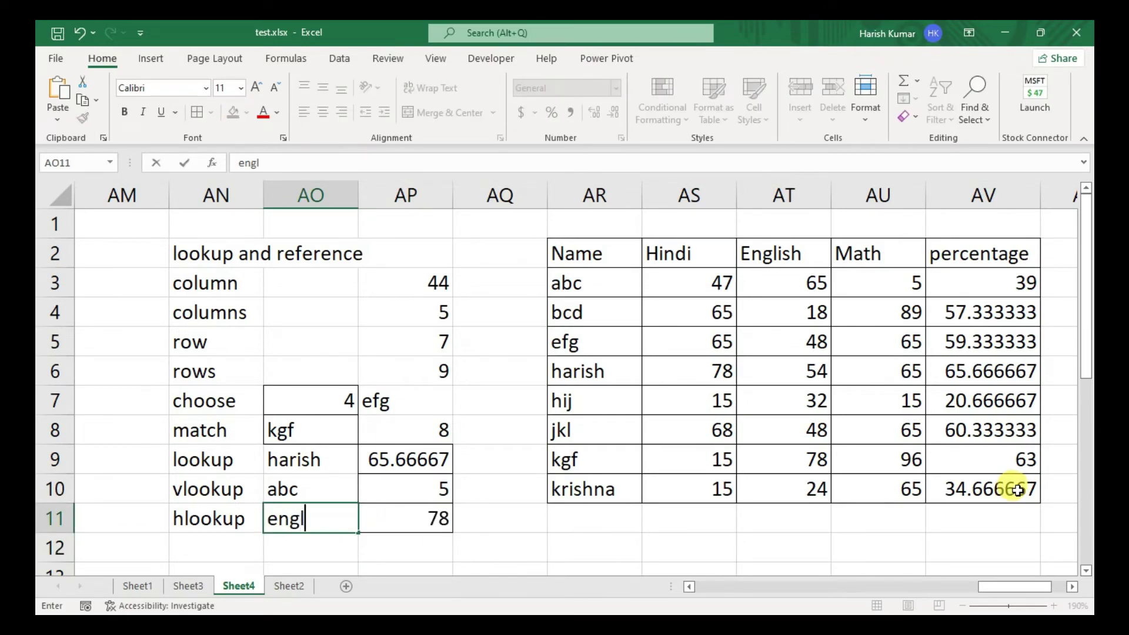
key("BackSpace")
key("BackSpace")
type("ish")
key("Return")
key("Page_Down")
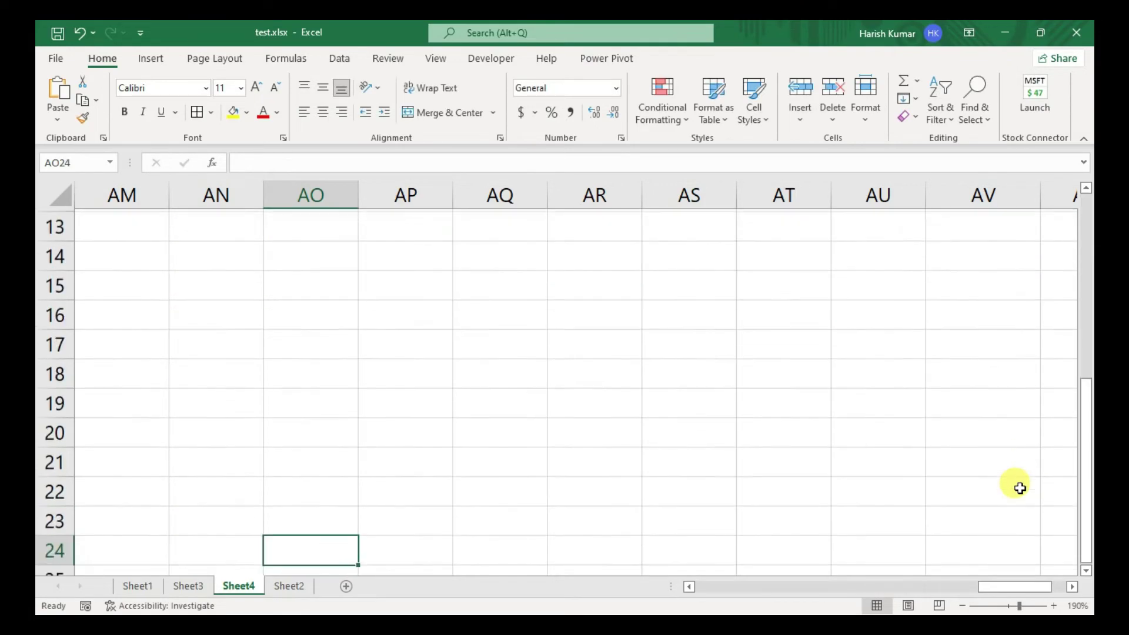
key("Page_Up")
key("Up")
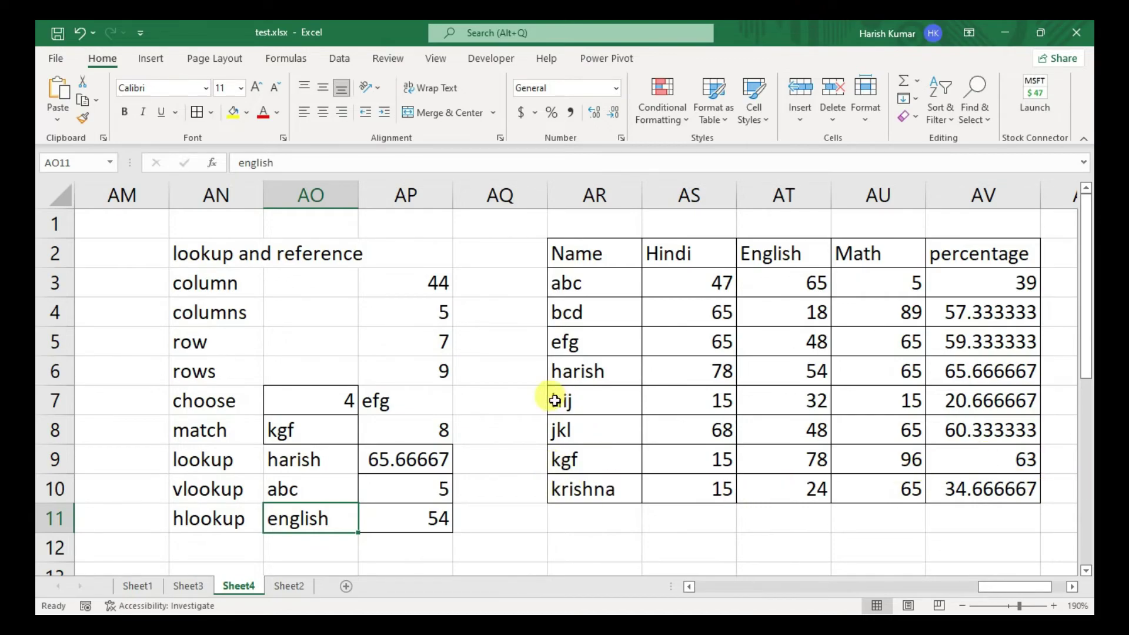
- Apply All Borders to AN13:AP13 to create the new input row
left_click(194, 548)
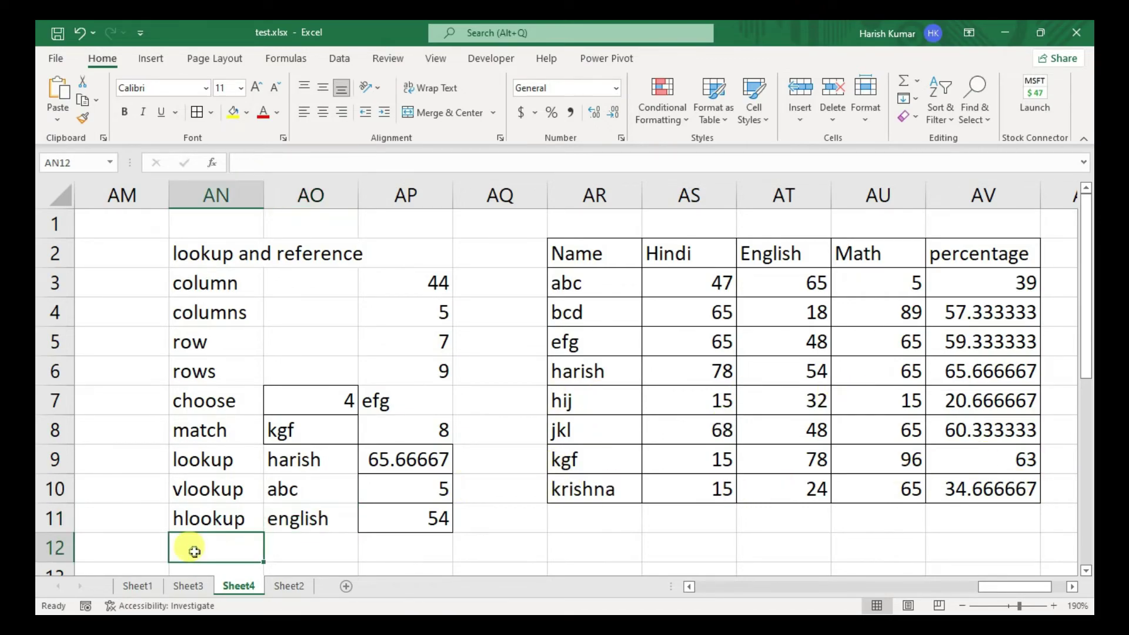
key("Down")
scroll(194, 552, "down", 1)
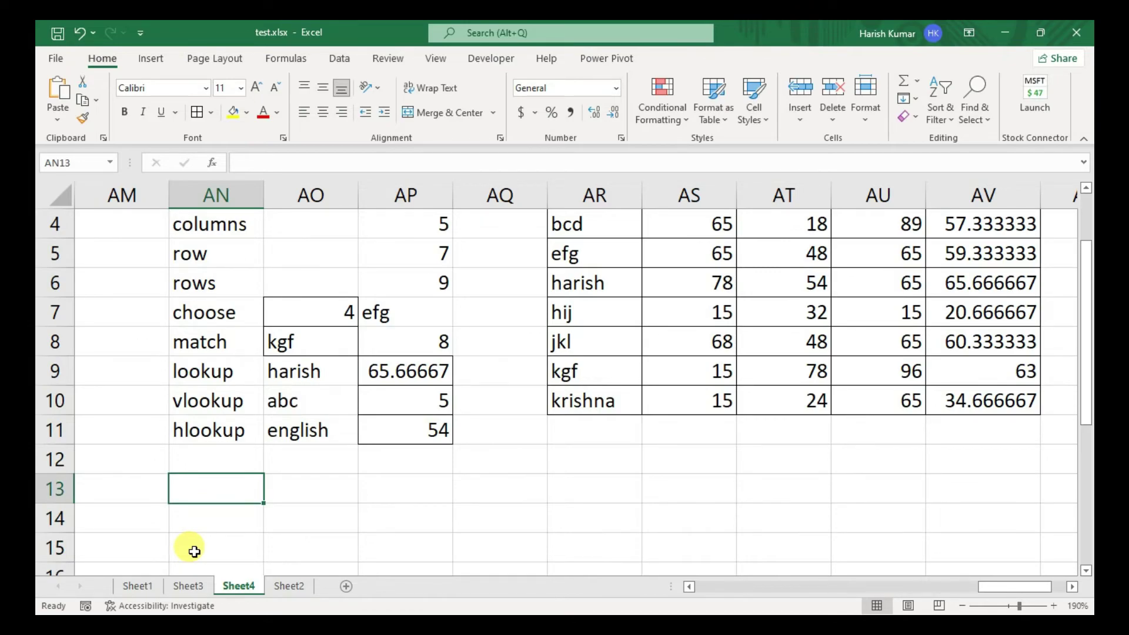
key("shift+Right")
key("shift+Right")
key("alt+h")
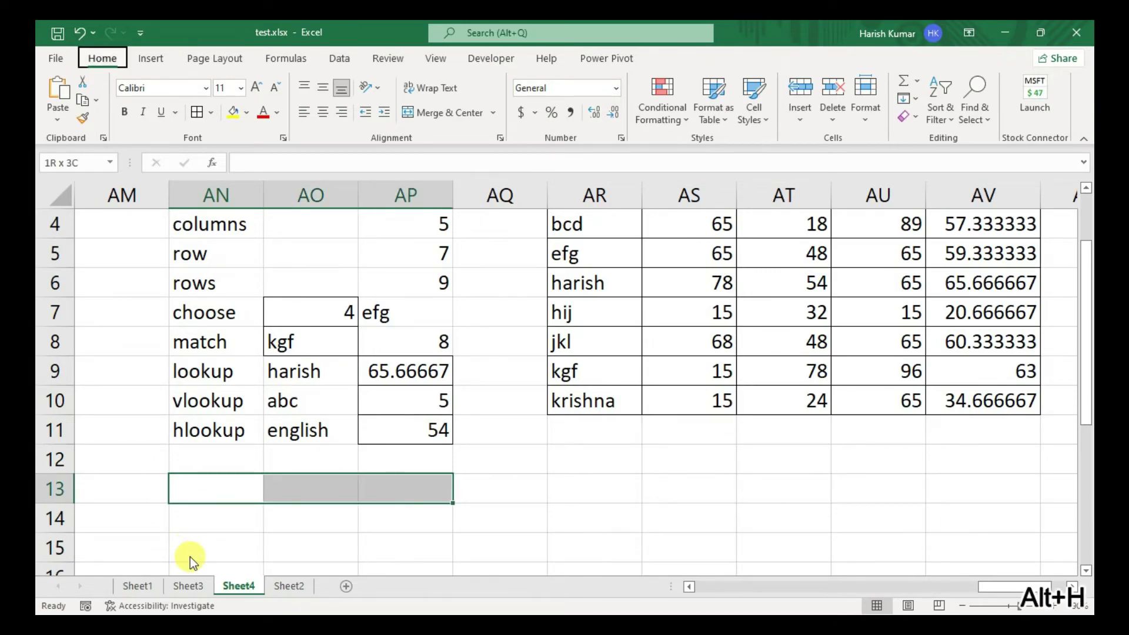
key("b")
key("a")
- Review the lookup table's name column and reselect AN13
left_click(247, 492)
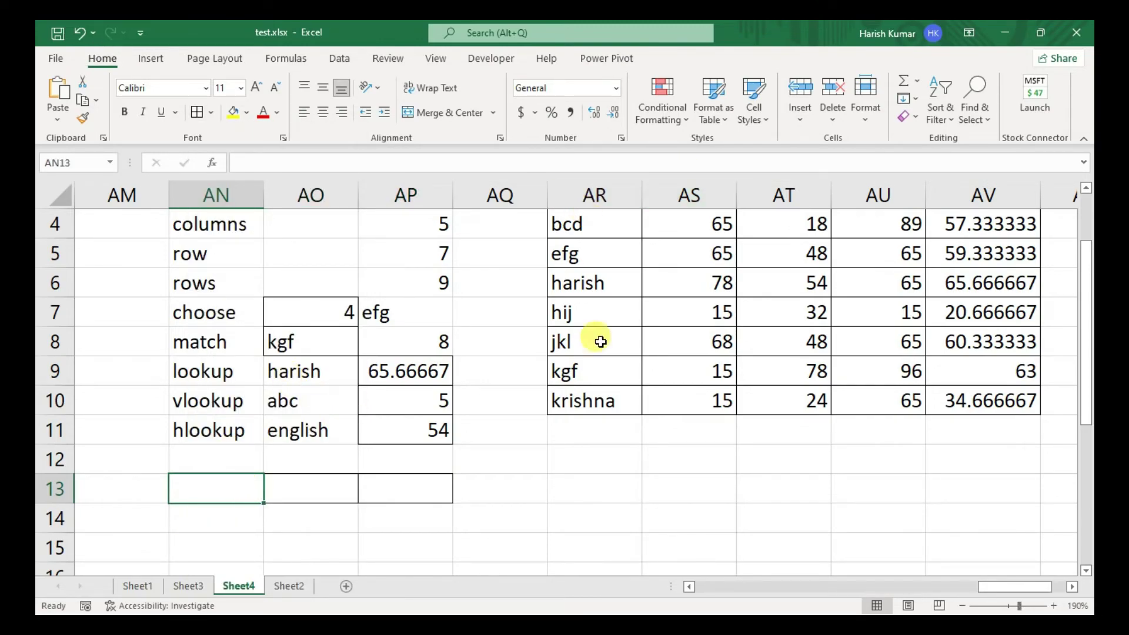
scroll(843, 268, "up", 1)
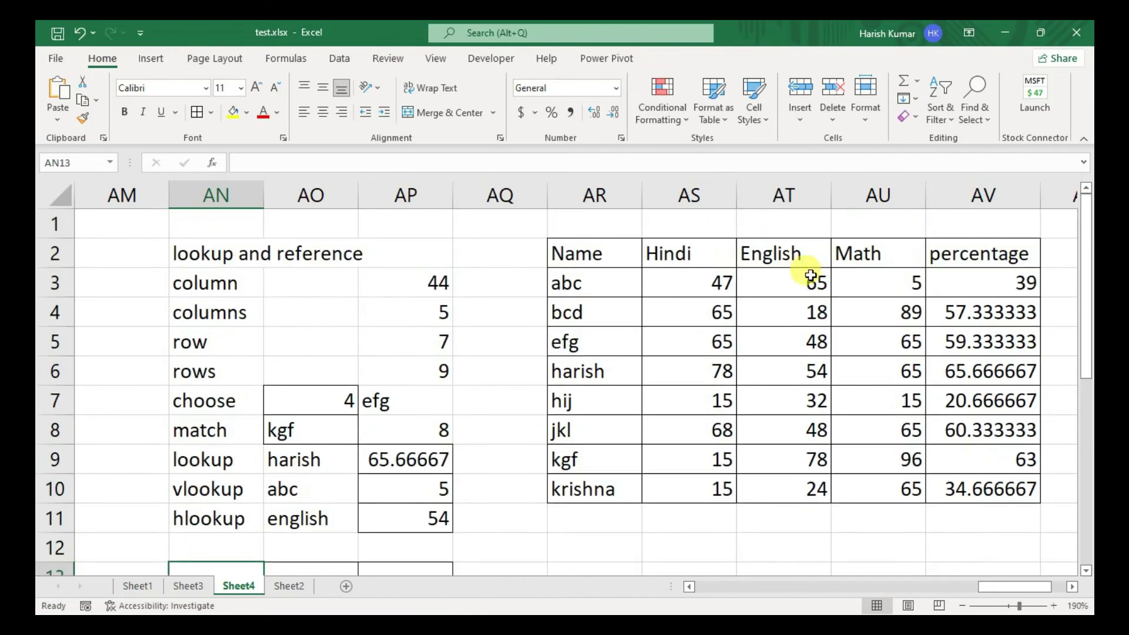
left_click_drag(602, 252, 1016, 252)
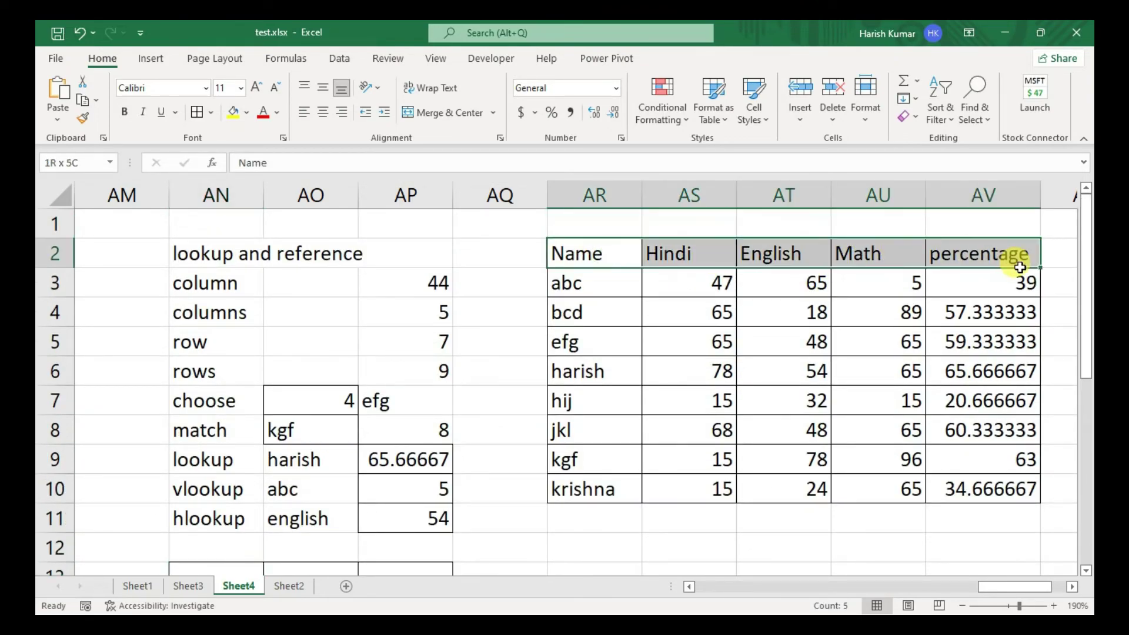
key("Down")
key("Down")
key("Down")
key("Down")
key("Down")
key("Down")
key("Down")
key("Down")
key("Down")
key("Down")
key("Down")
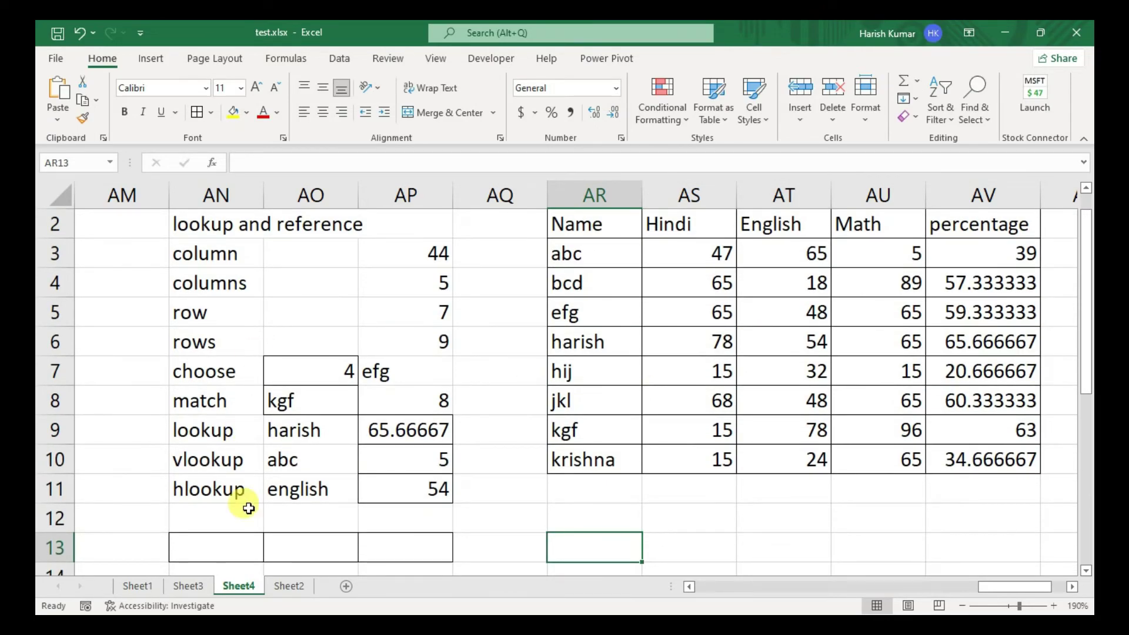
left_click(219, 546)
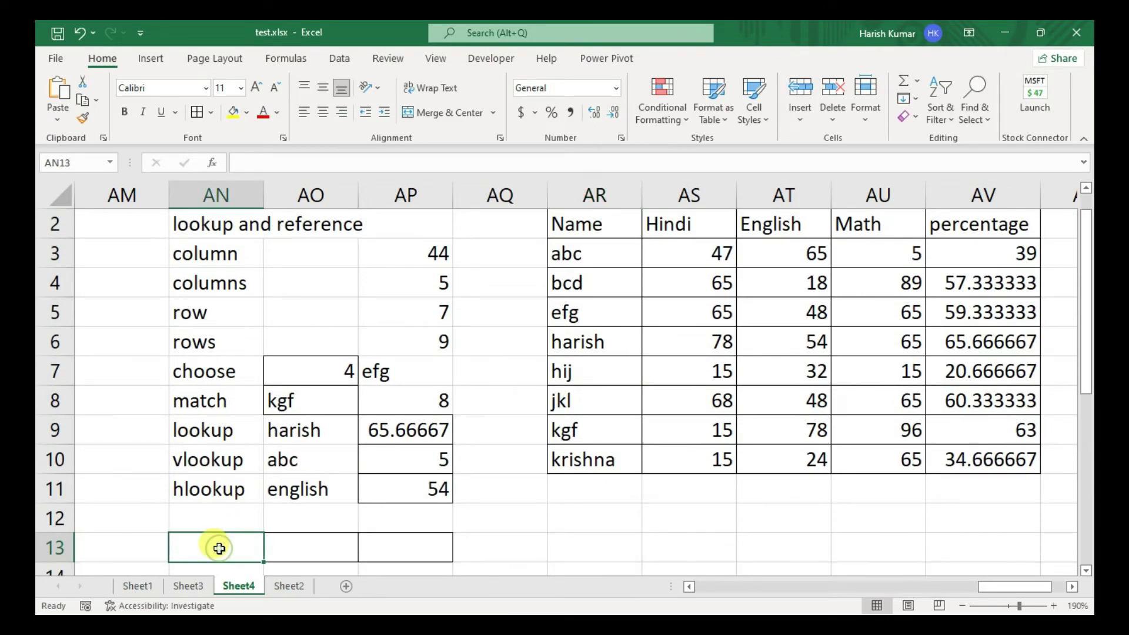
- Give AN13 list data validation sourced from the names in AR3:AR10
left_click(341, 59)
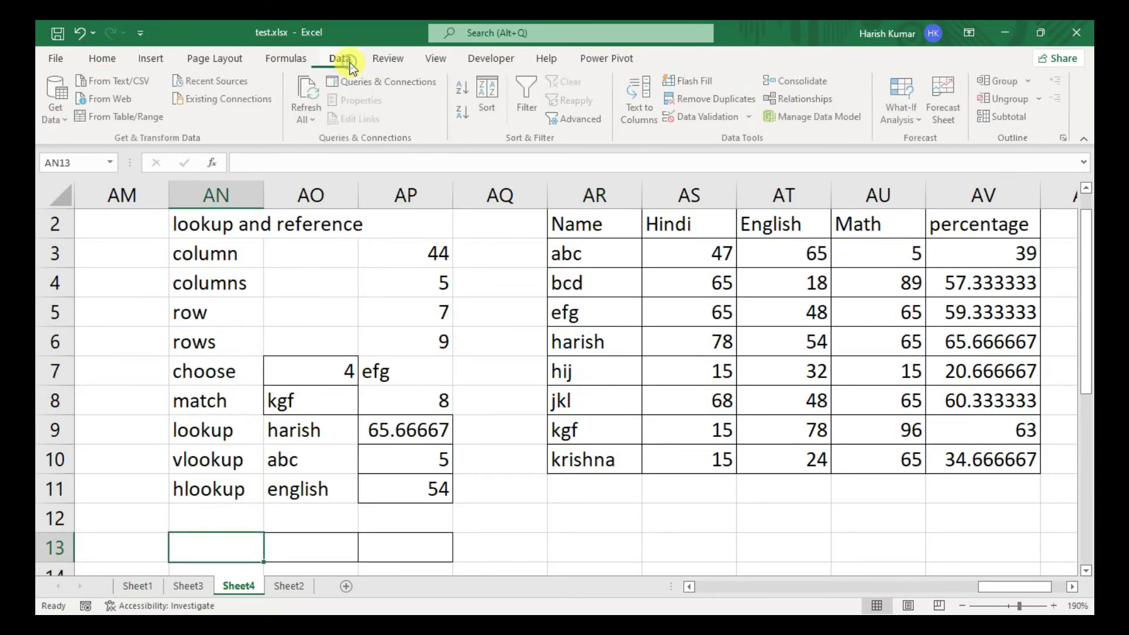
left_click(727, 121)
left_click(638, 432)
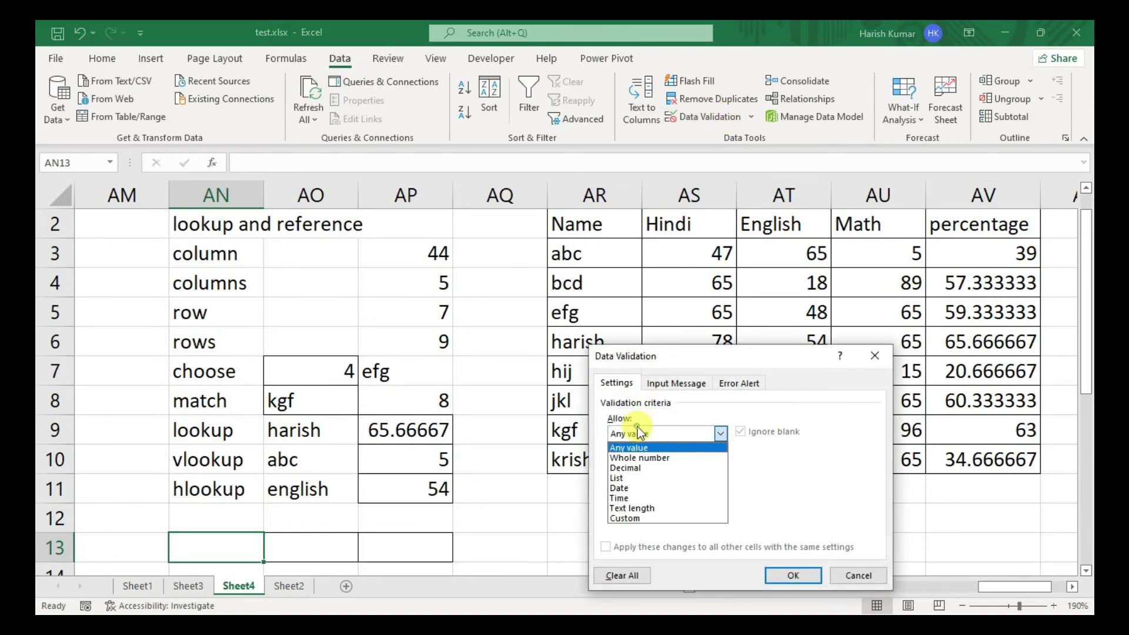
left_click(640, 477)
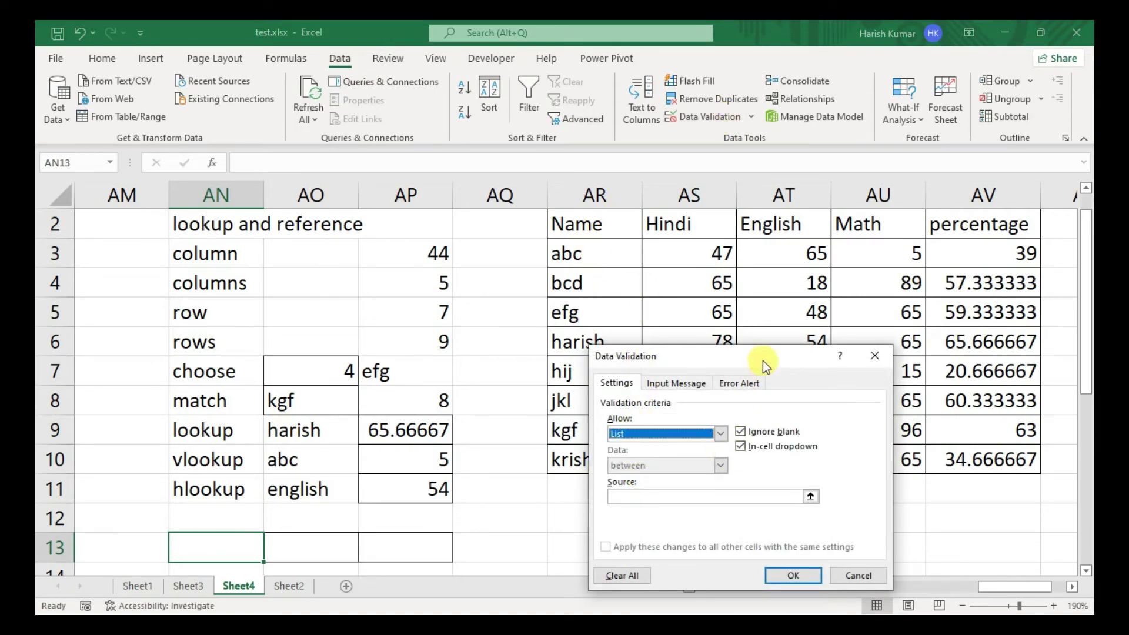
left_click_drag(777, 333, 826, 258)
left_click(758, 399)
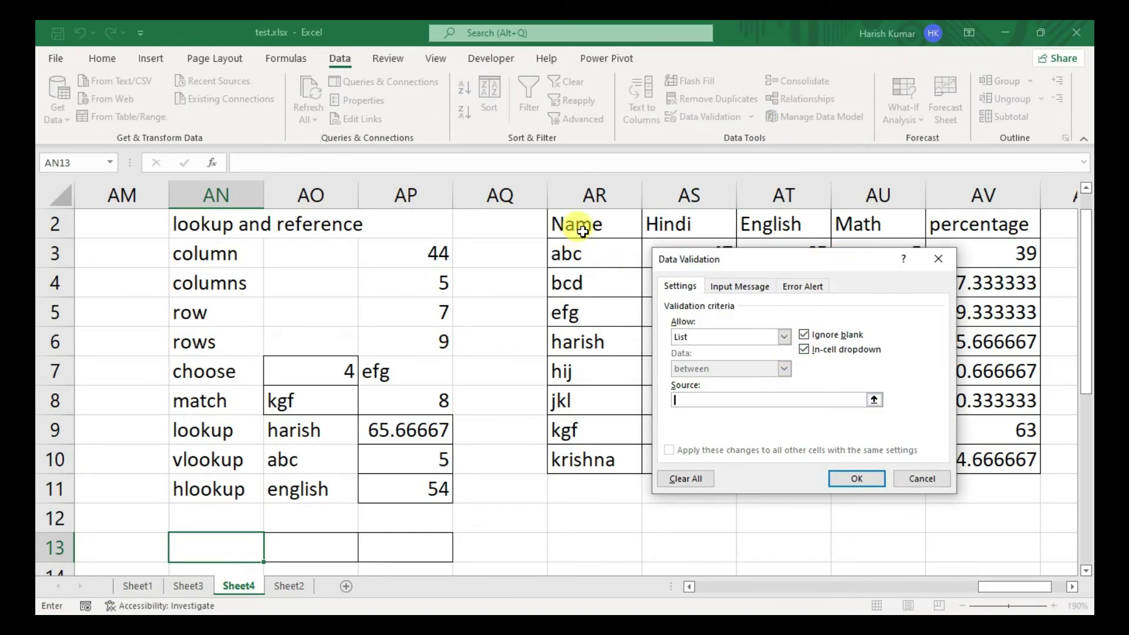
left_click_drag(581, 240, 580, 450)
type(",")
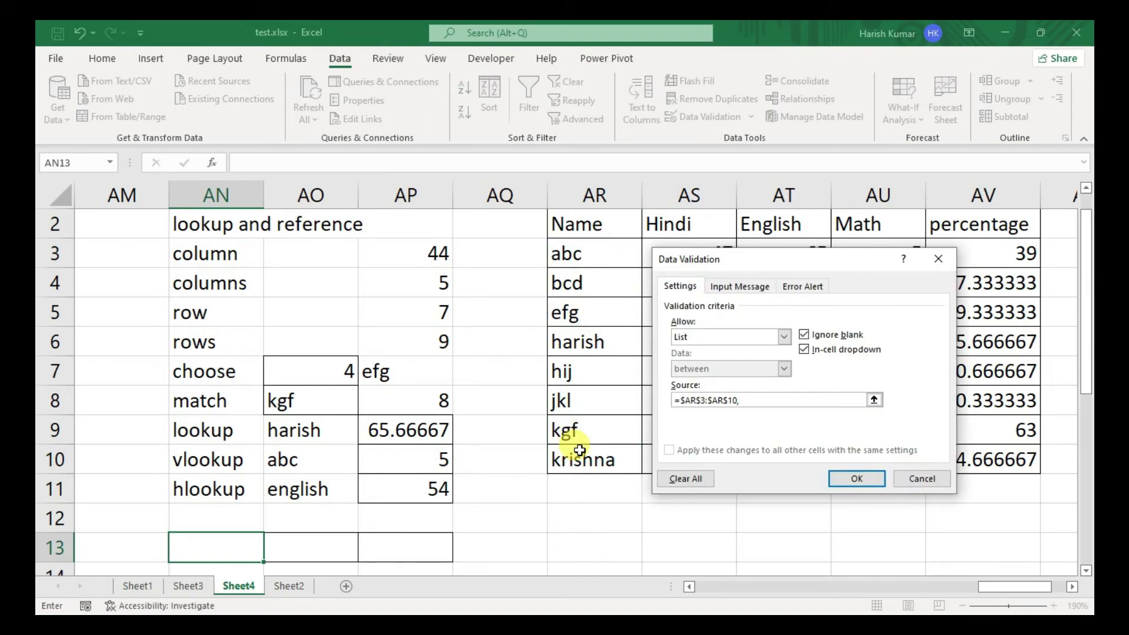
key("BackSpace")
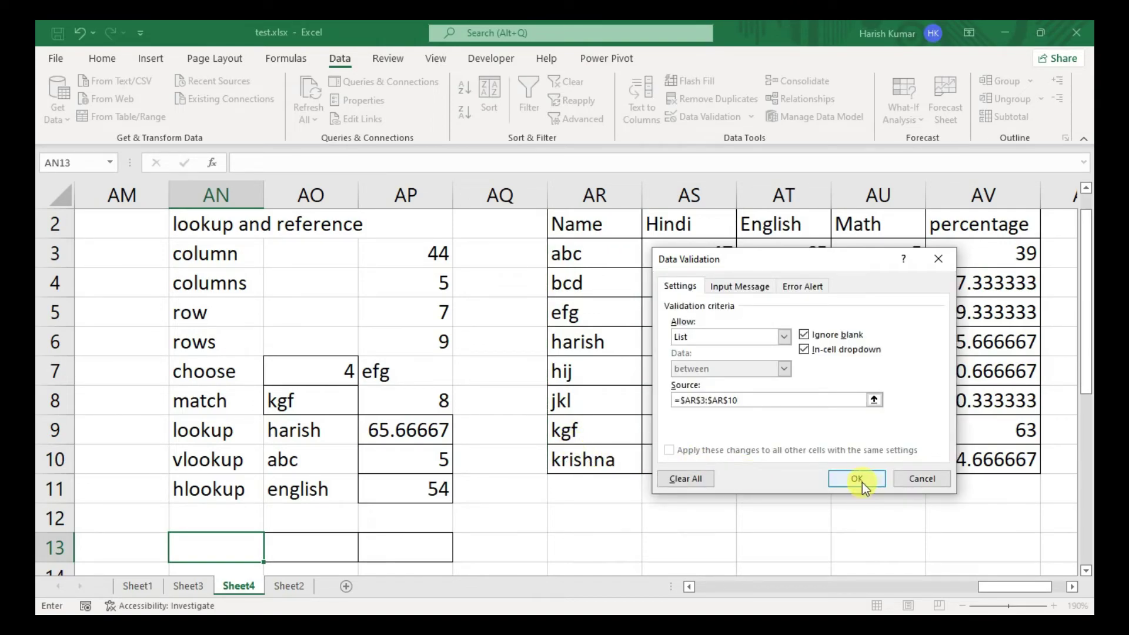
left_click(857, 476)
- Set AO13's data validation to a list sourced from headers AR2:AV2
left_click(300, 540)
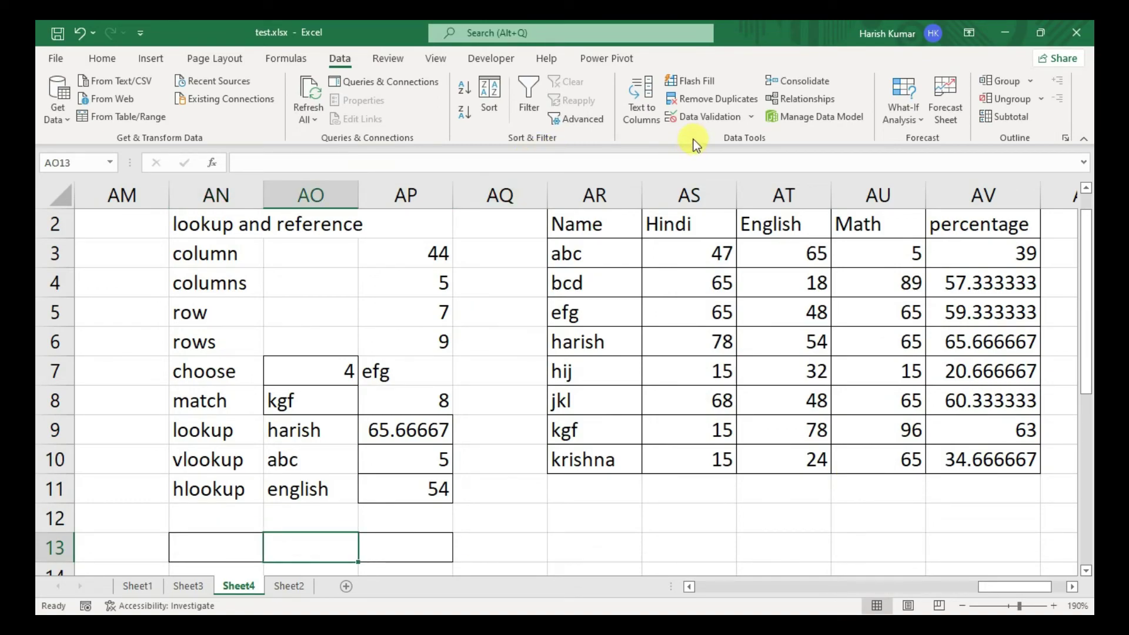
left_click(697, 118)
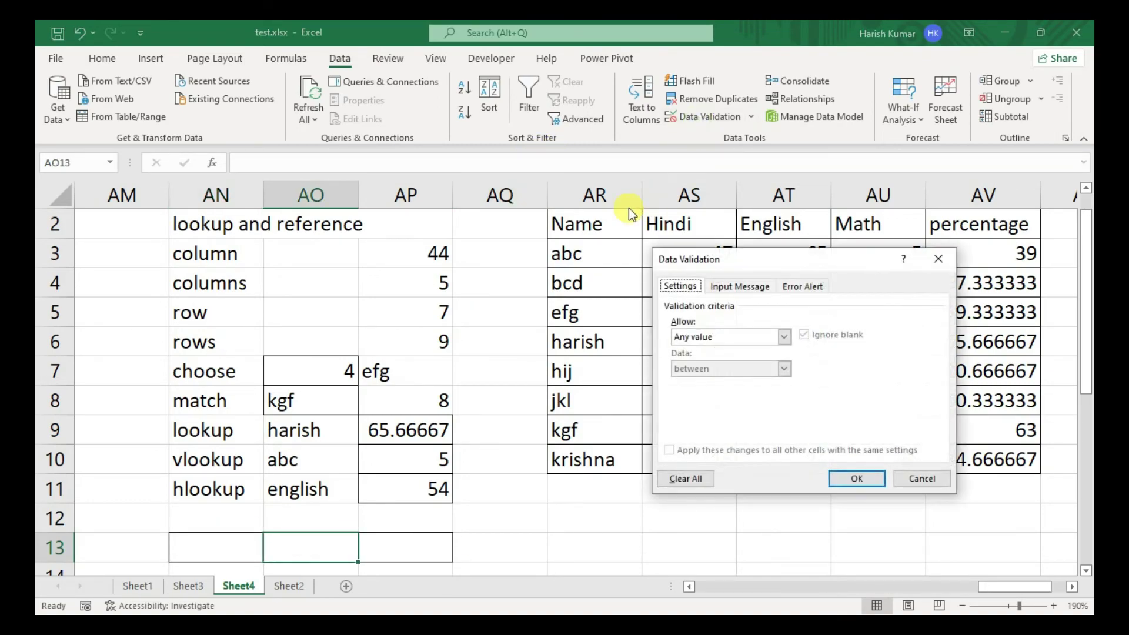
left_click(716, 336)
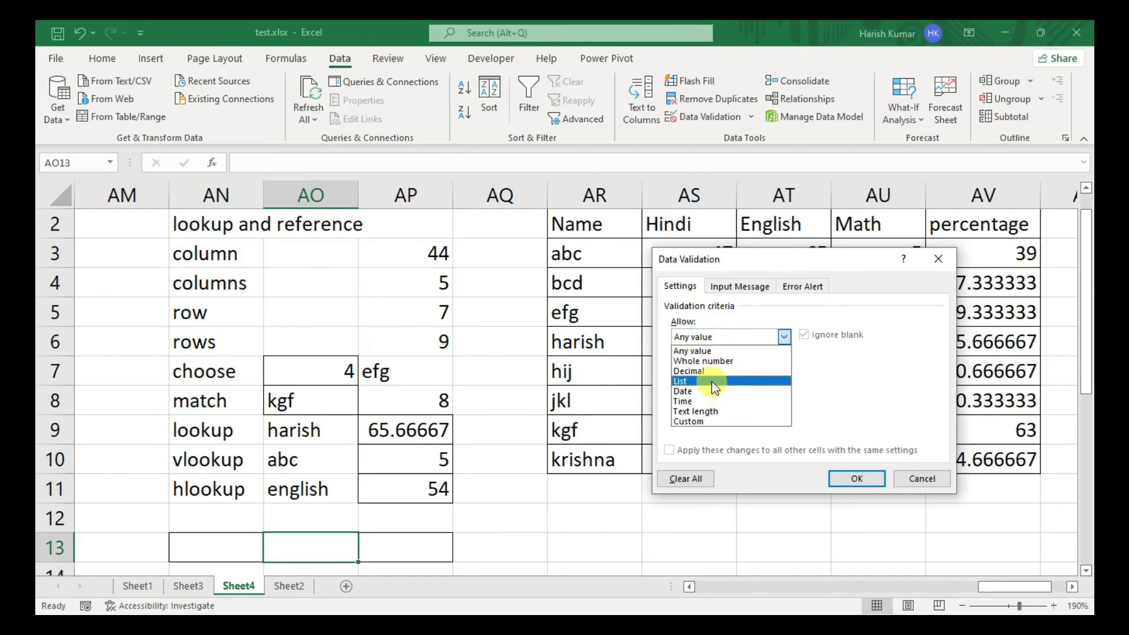
left_click(711, 383)
left_click(704, 398)
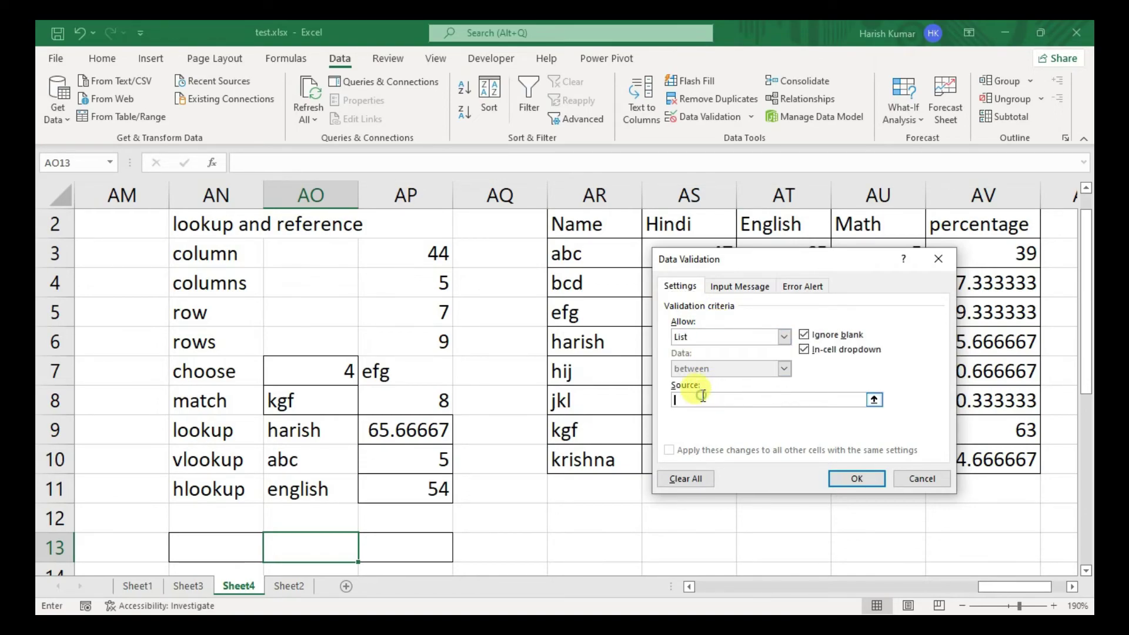
left_click_drag(587, 224, 1014, 254)
- Confirm AO13's header dropdown and check both new dropdown lists
key("Return")
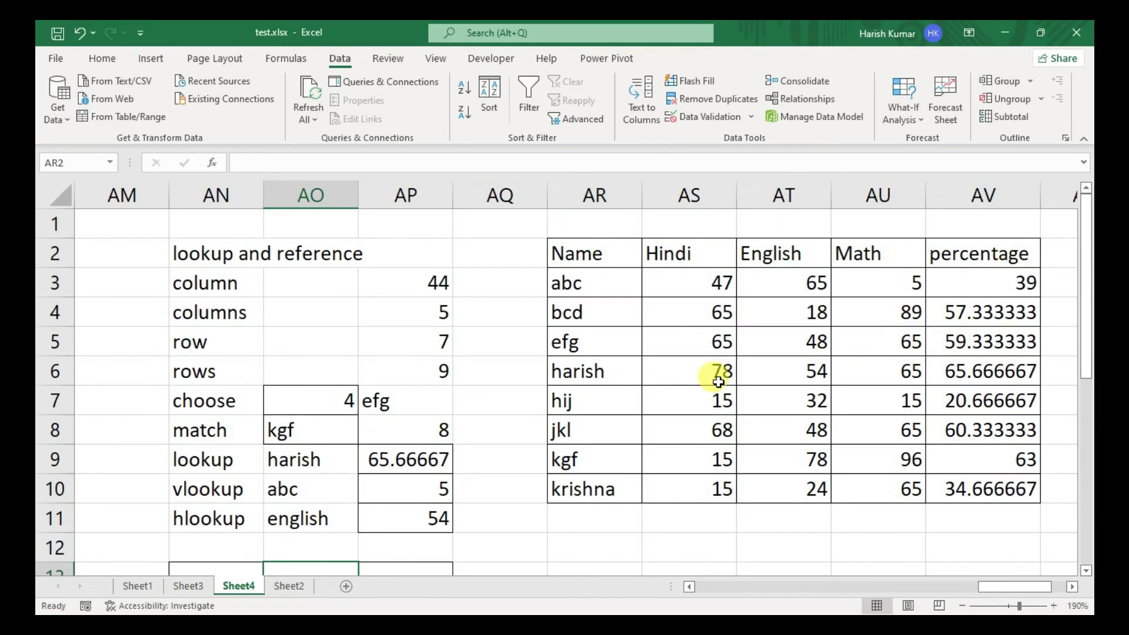
scroll(674, 305, "down", 2)
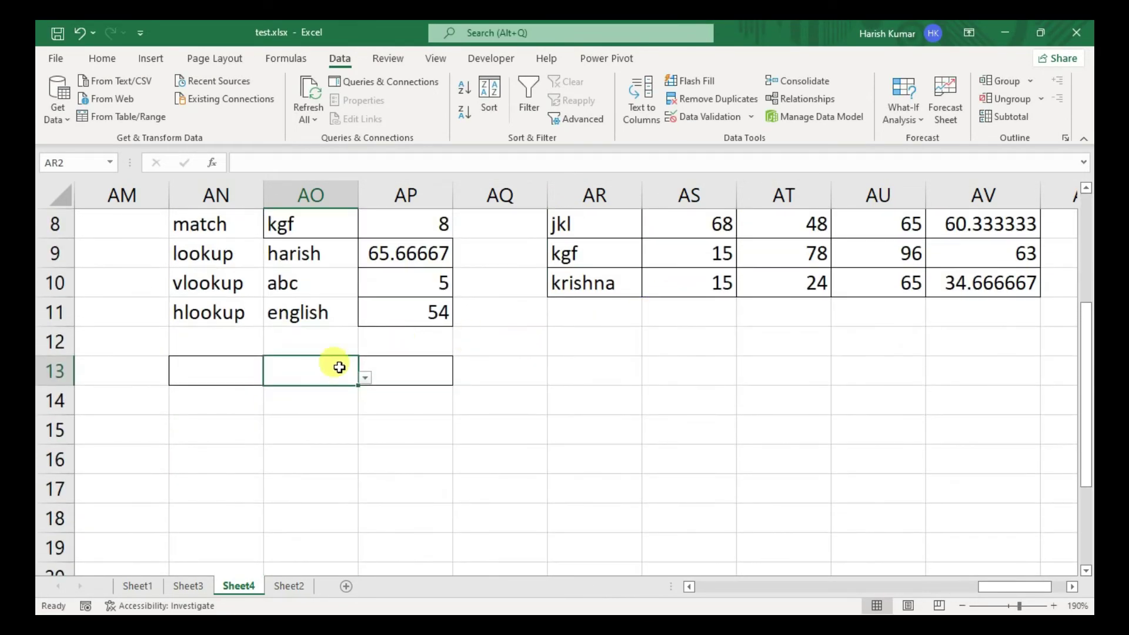
left_click(197, 371)
left_click(270, 378)
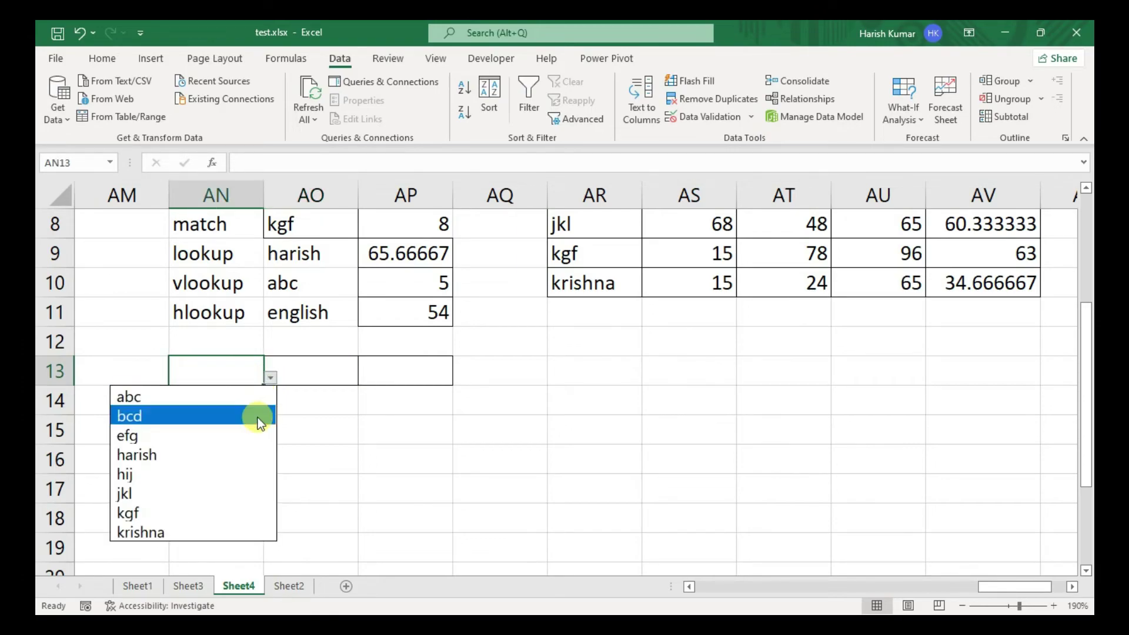
left_click(308, 376)
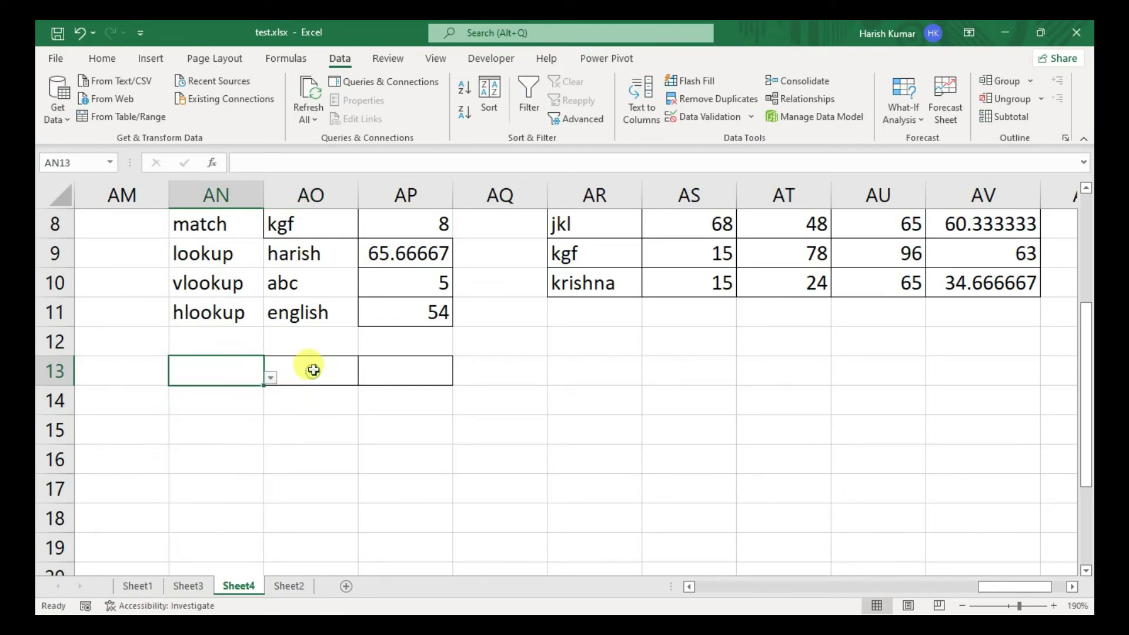
left_click(310, 376)
left_click(364, 378)
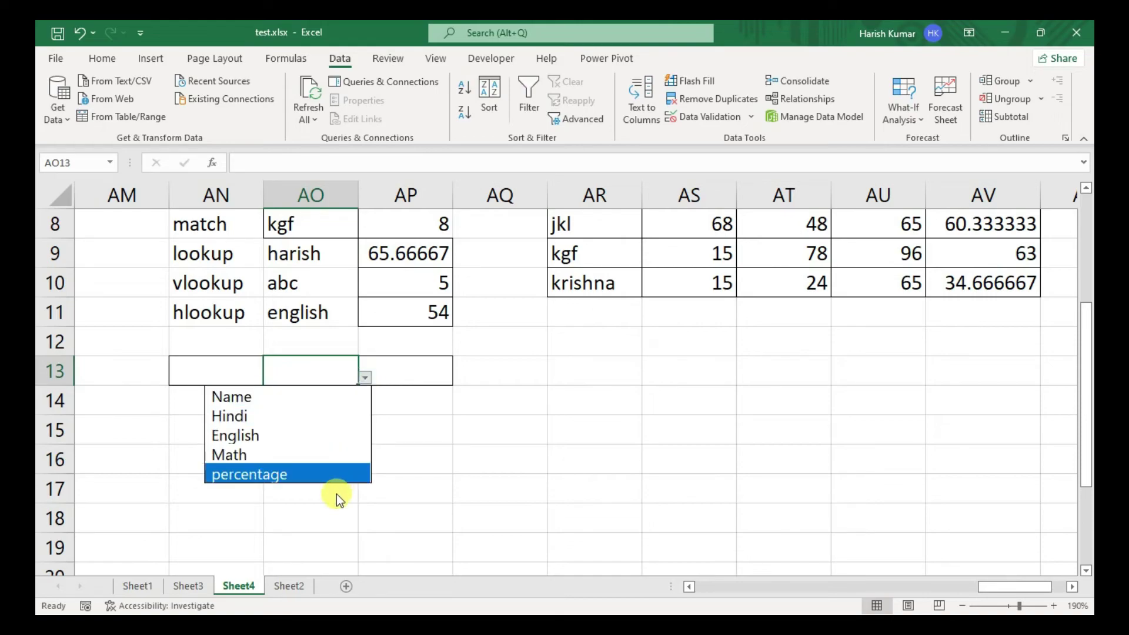
left_click(182, 373)
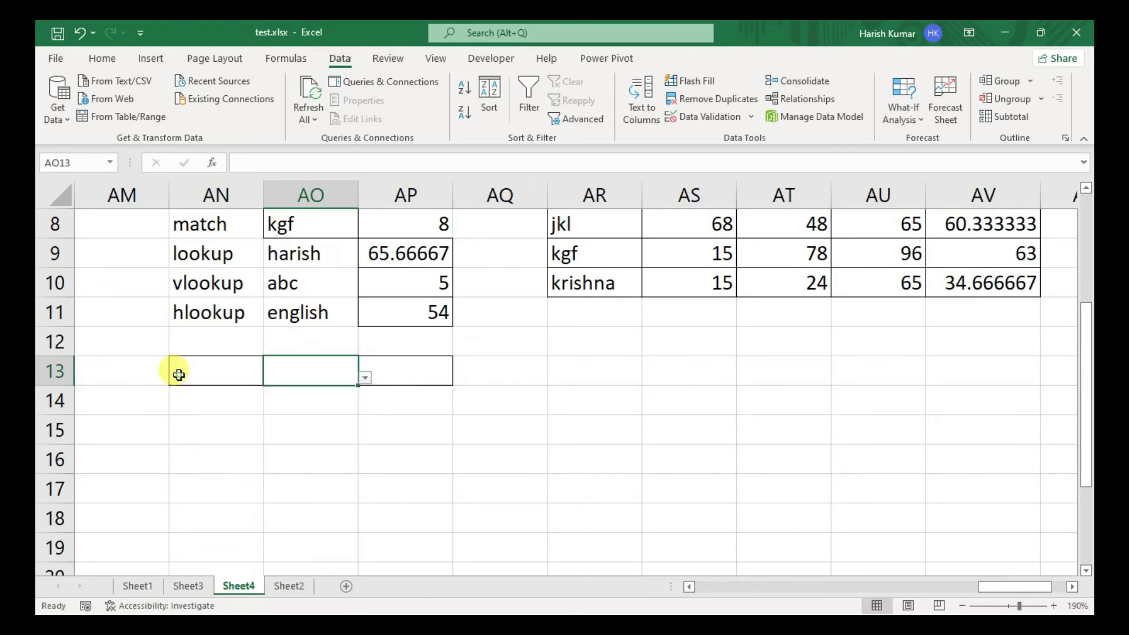
- Pick a student name in AN13 and Math in AO13
left_click(308, 368)
left_click(192, 372)
left_click(302, 373)
left_click(221, 372)
left_click(272, 380)
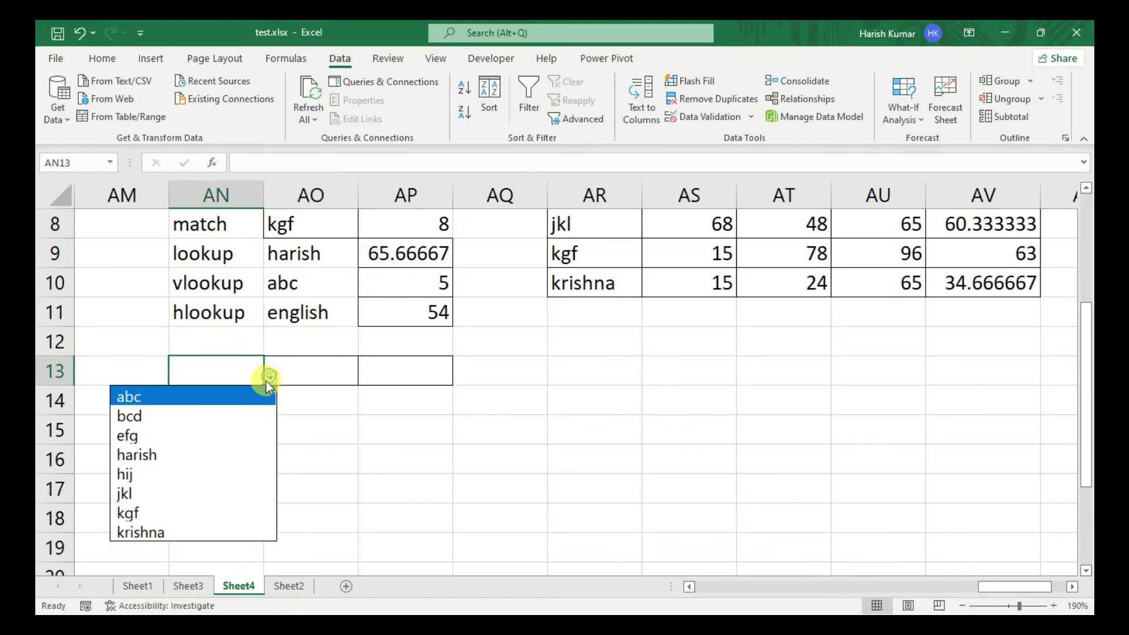
left_click(235, 453)
left_click(300, 363)
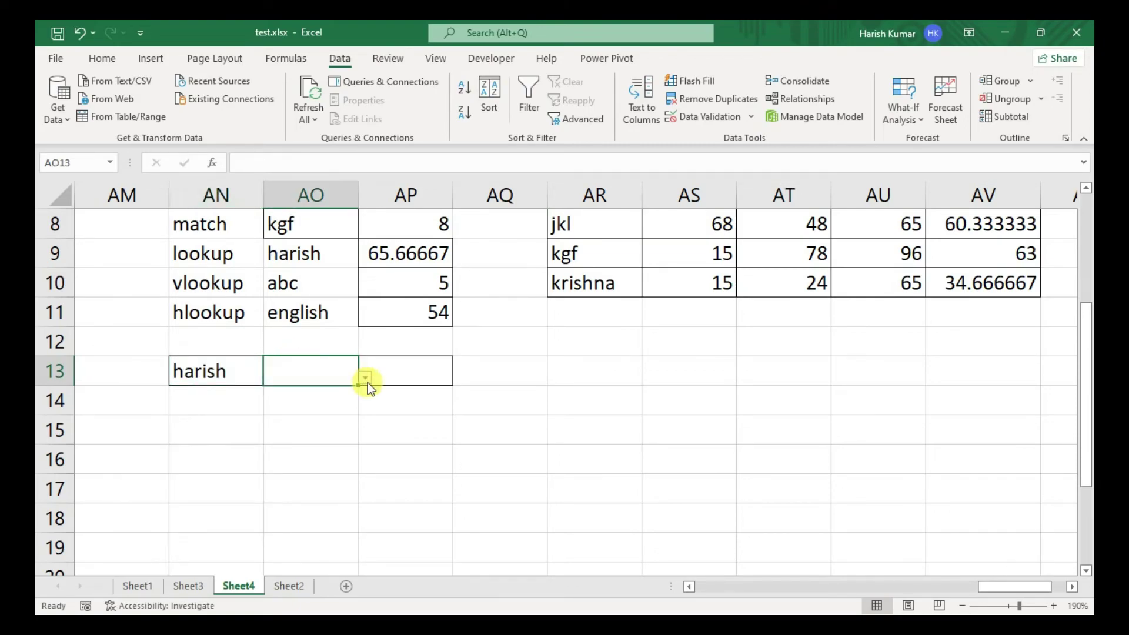
left_click(366, 378)
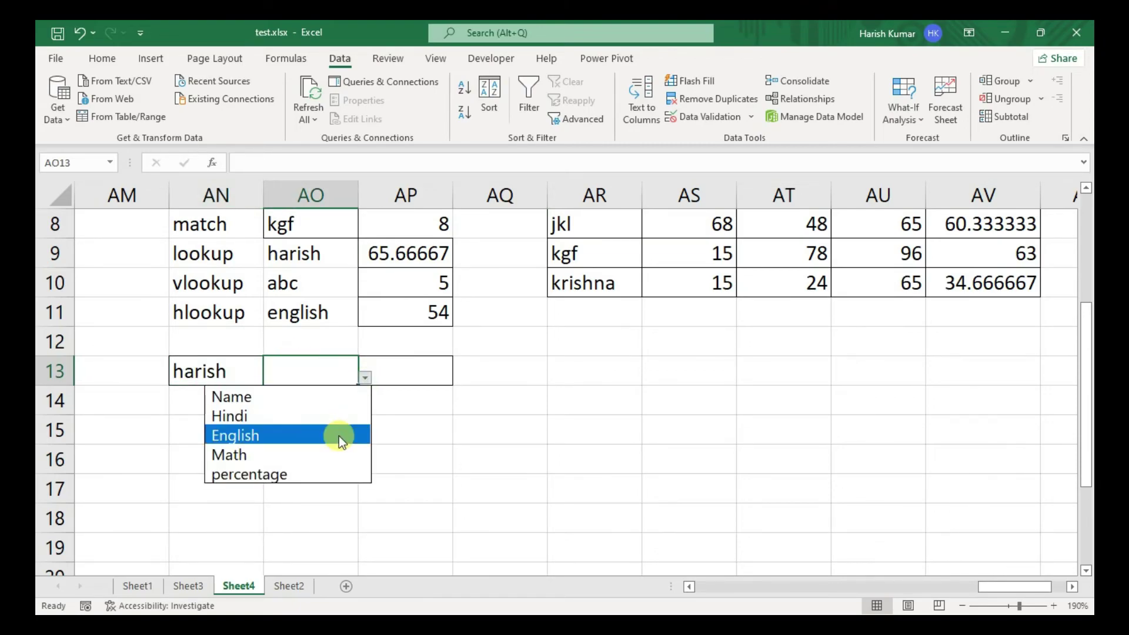
left_click(315, 454)
left_click(422, 369)
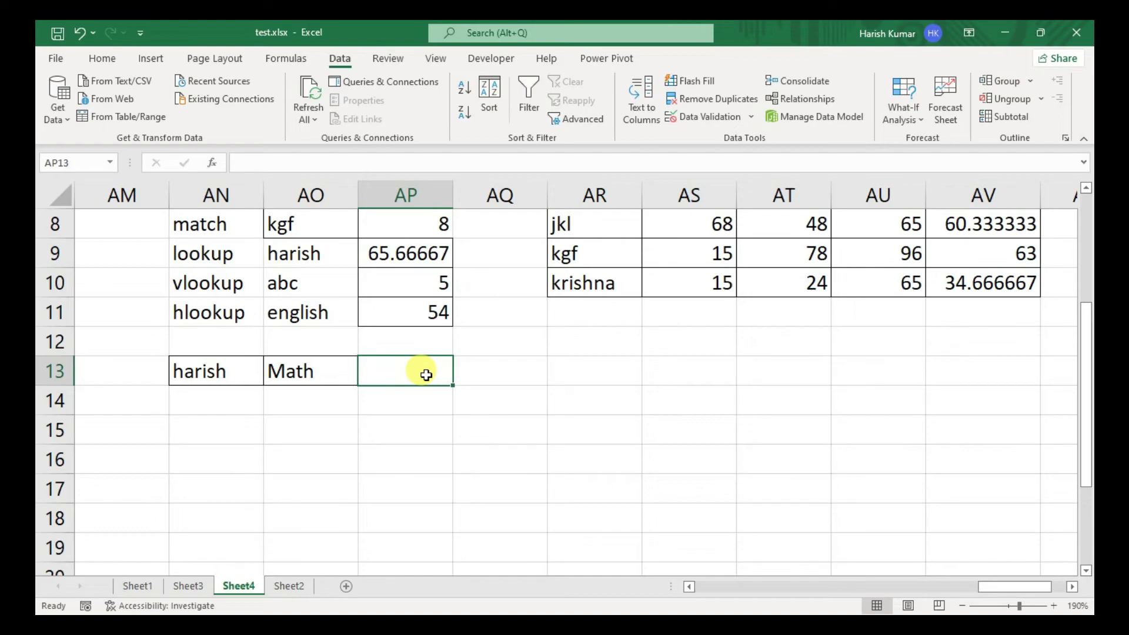
- Start a VLOOKUP in AP13 with lookup value AN13 and table AR2:AV10
type("=vlook")
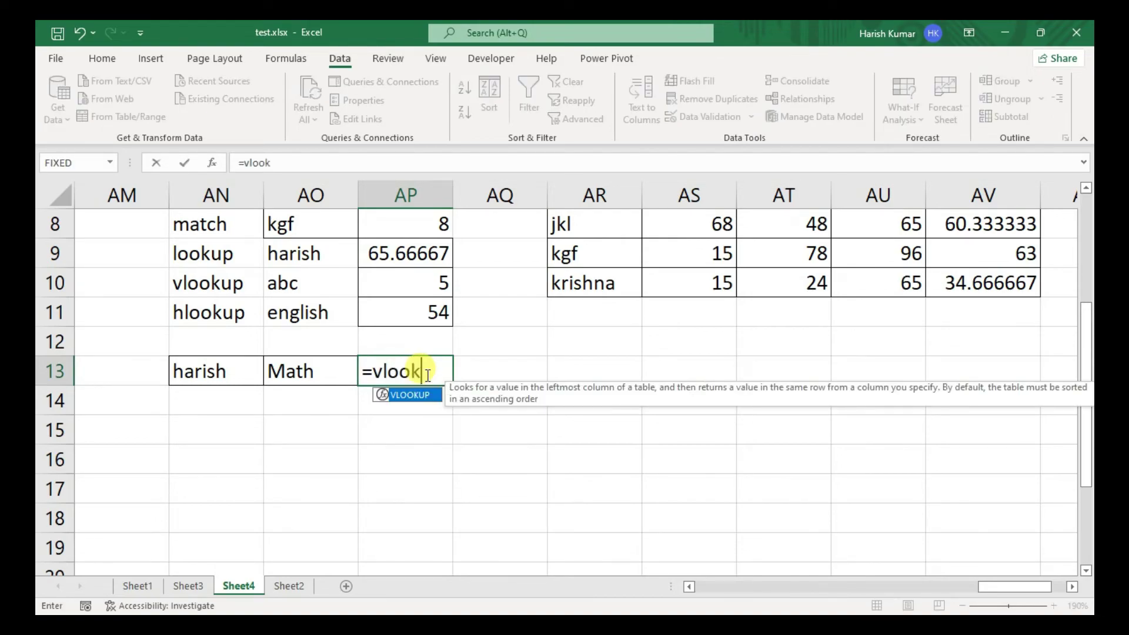
key("Tab")
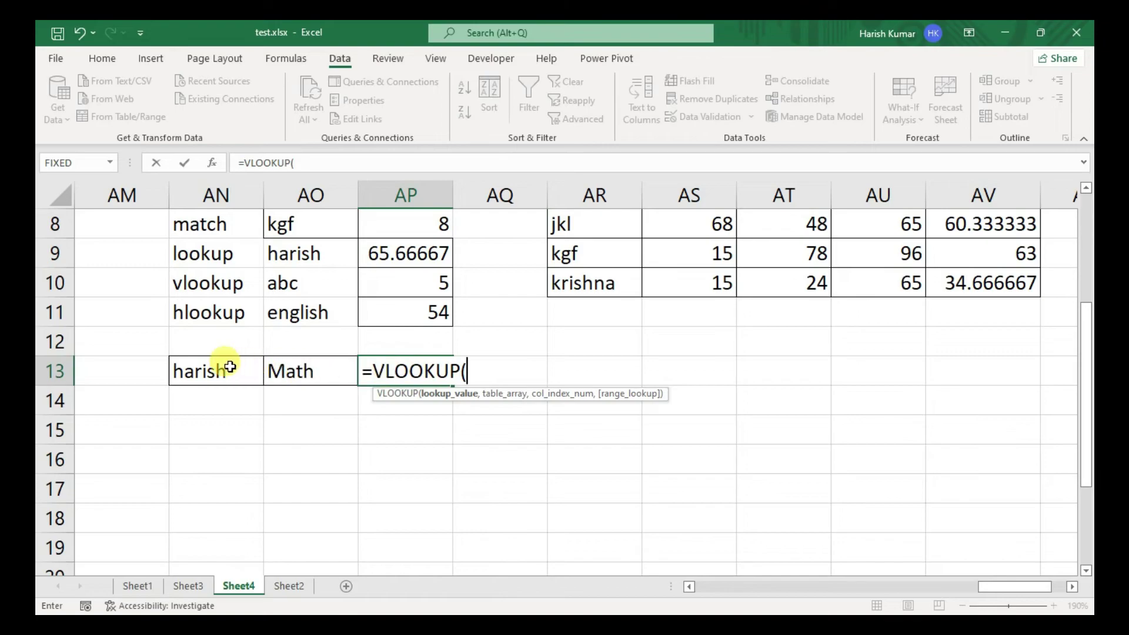
left_click(219, 368)
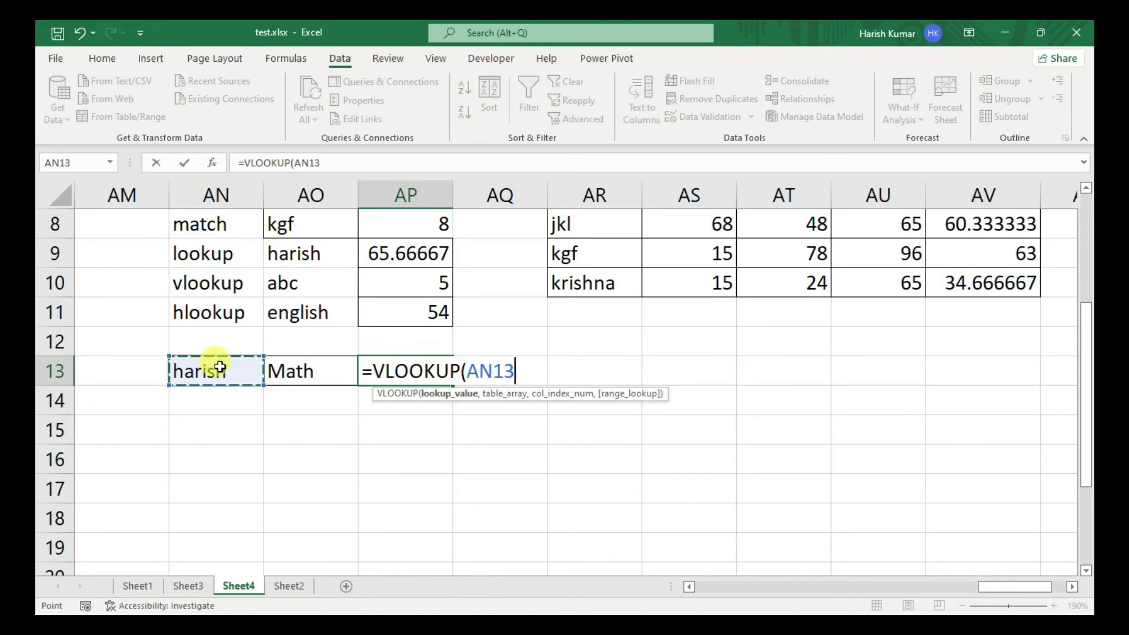
type(",")
left_click(1005, 279)
left_click_drag(1005, 279, 566, 262)
scroll(566, 261, "down", 7)
scroll(566, 261, "up", 5)
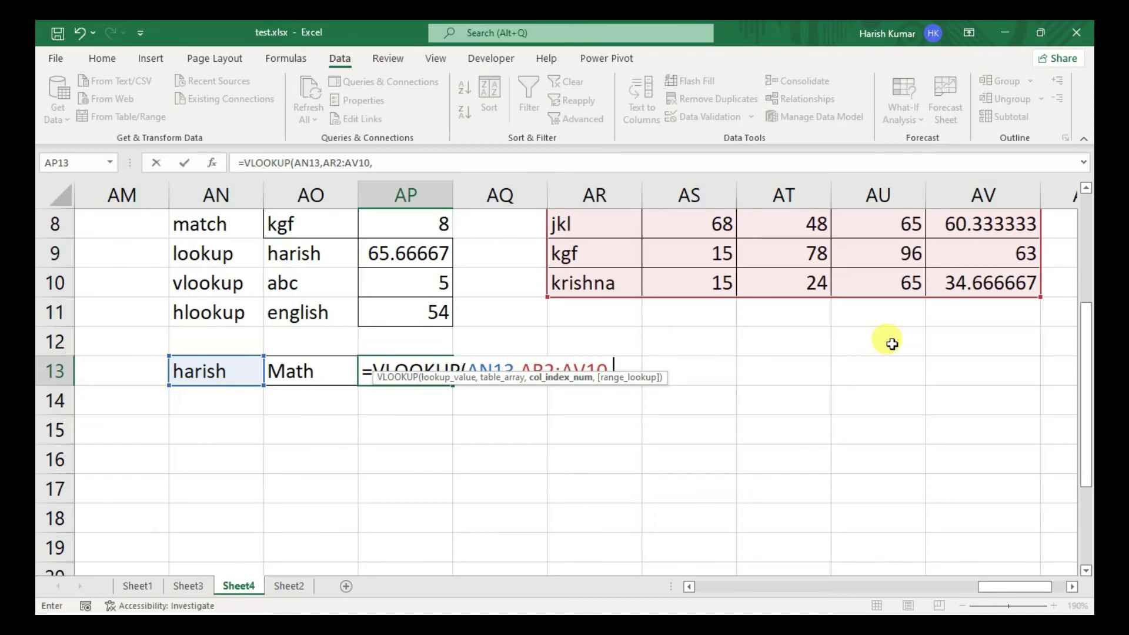
- Finish with MATCH(AO13,AR2:AV2,0) as column index and FALSE, returning 65
type("mac")
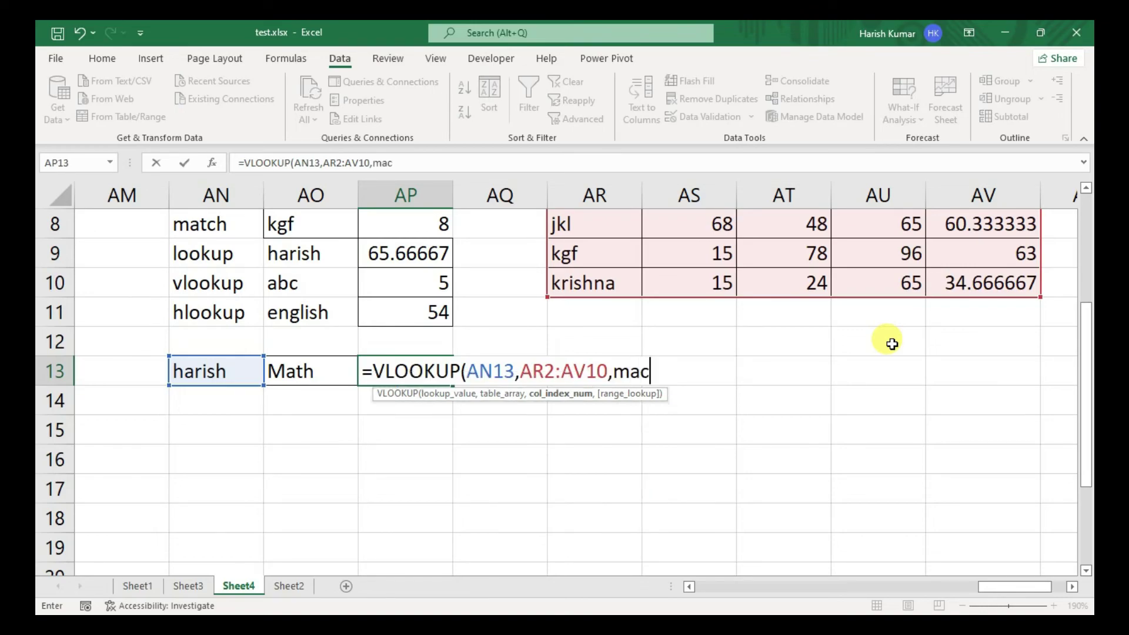
type("t")
key("BackSpace")
key("BackSpace")
type("tch")
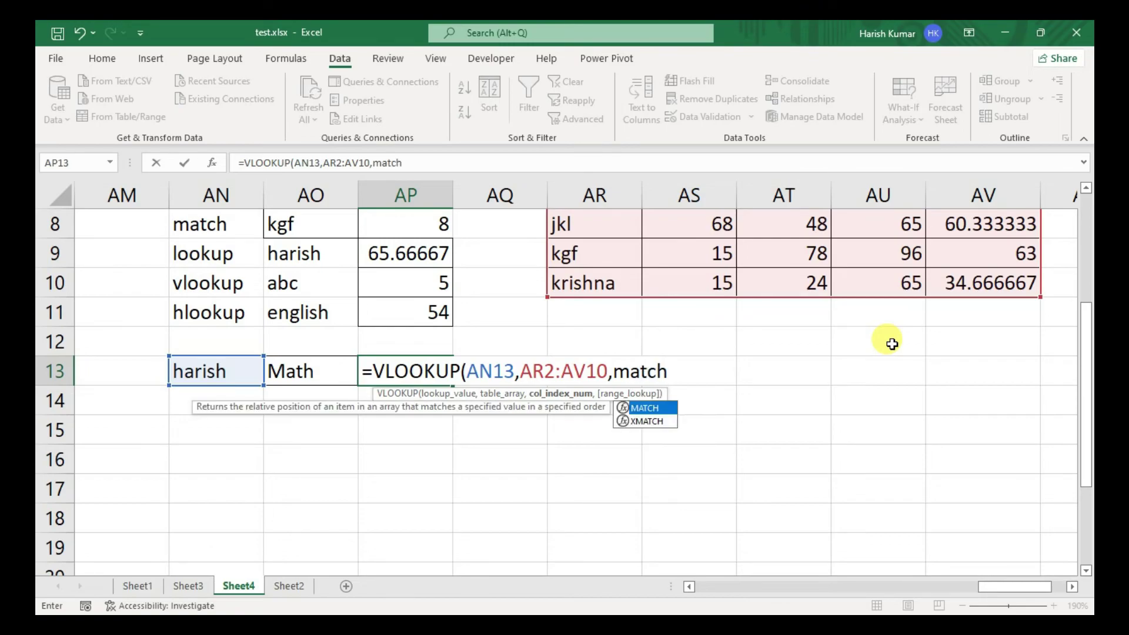
key("Tab")
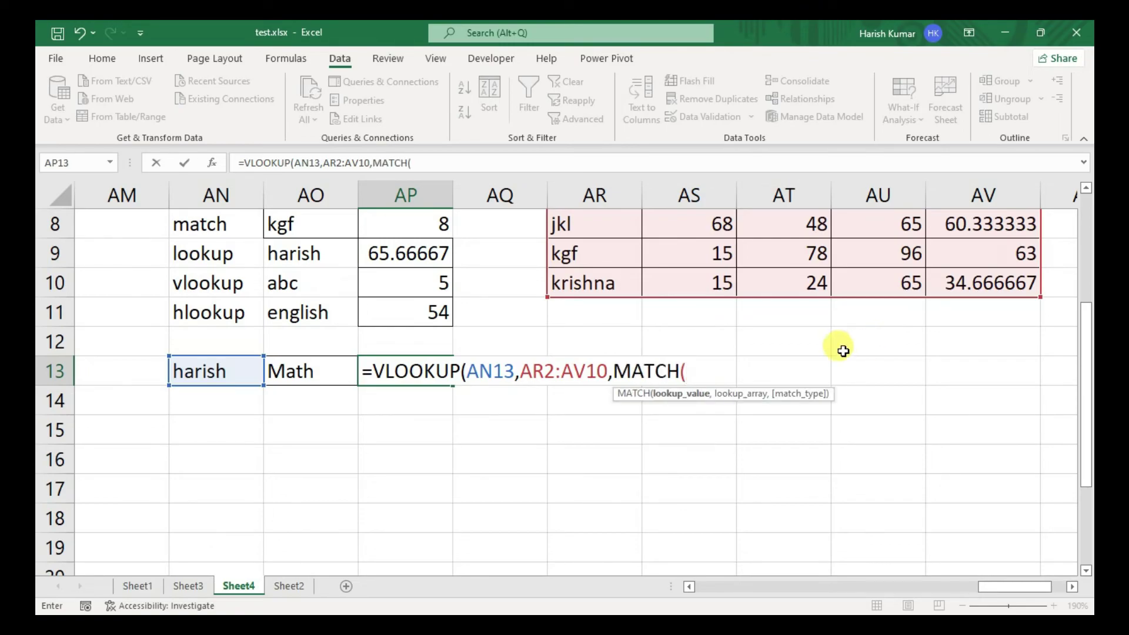
left_click(324, 375)
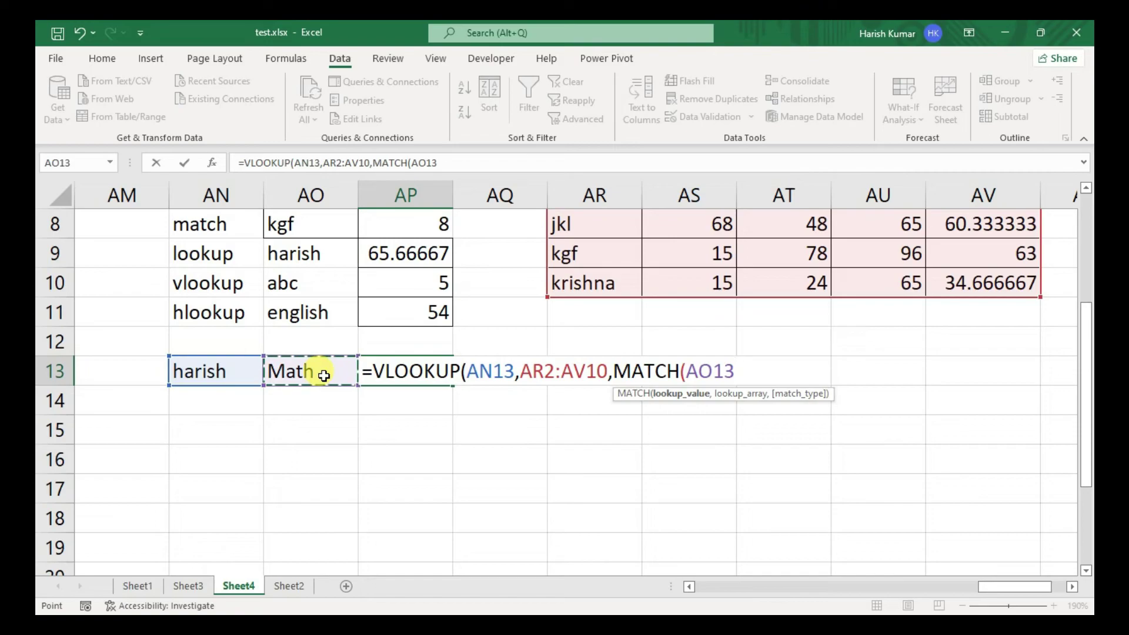
type(",")
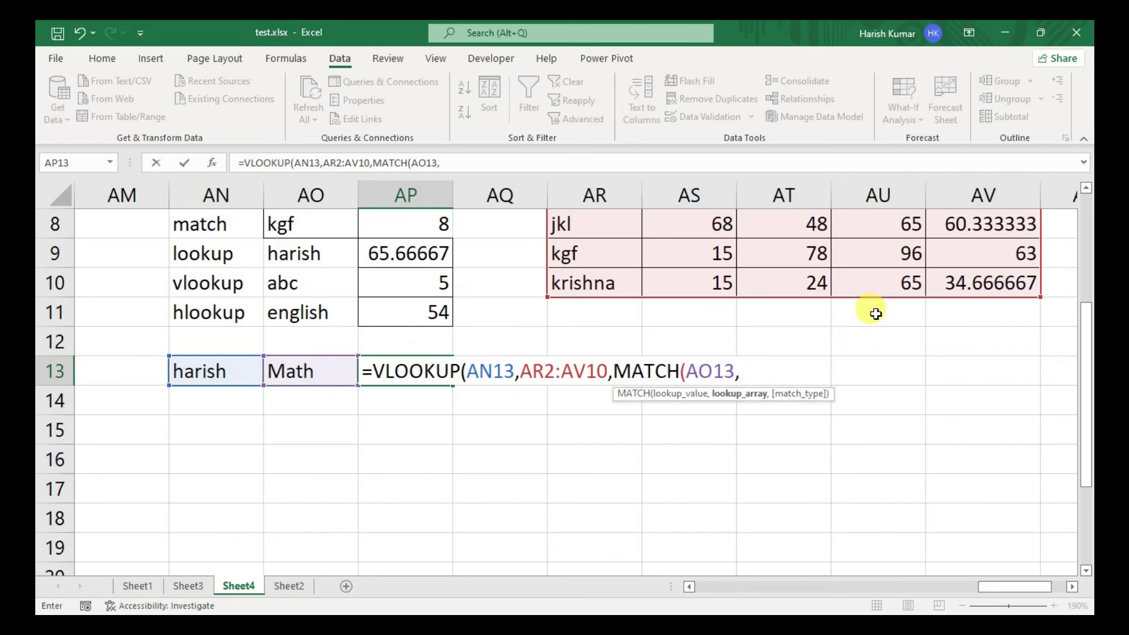
left_click_drag(1084, 350, 1084, 257)
left_click_drag(585, 223, 947, 225)
type(",")
key("Down")
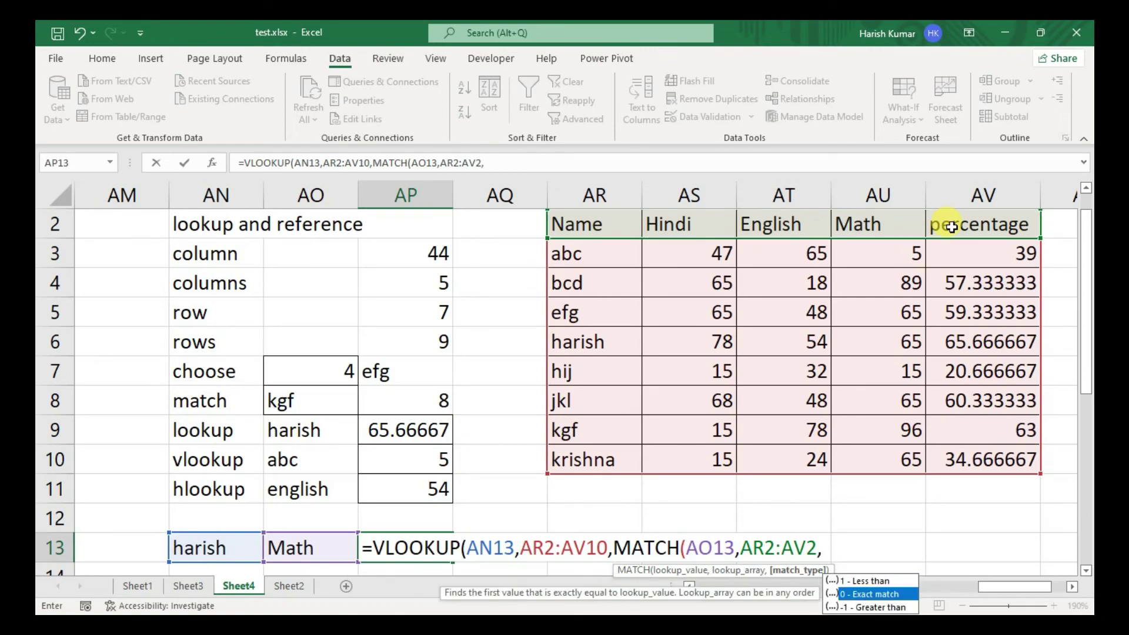
key("Tab")
type(")")
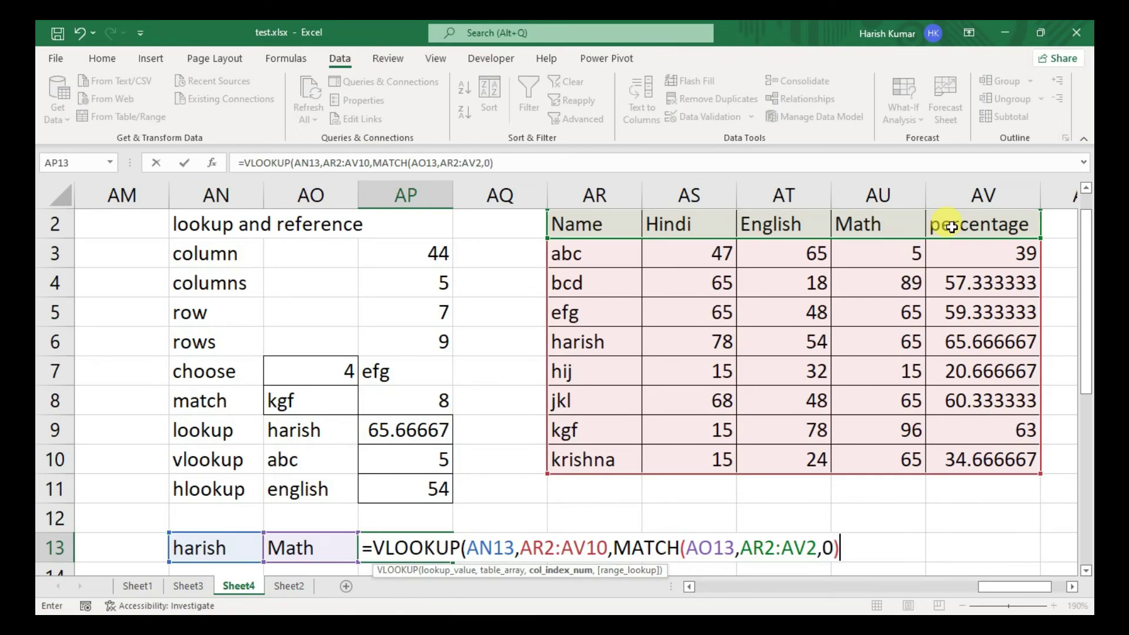
type(",")
key("Down")
key("Tab")
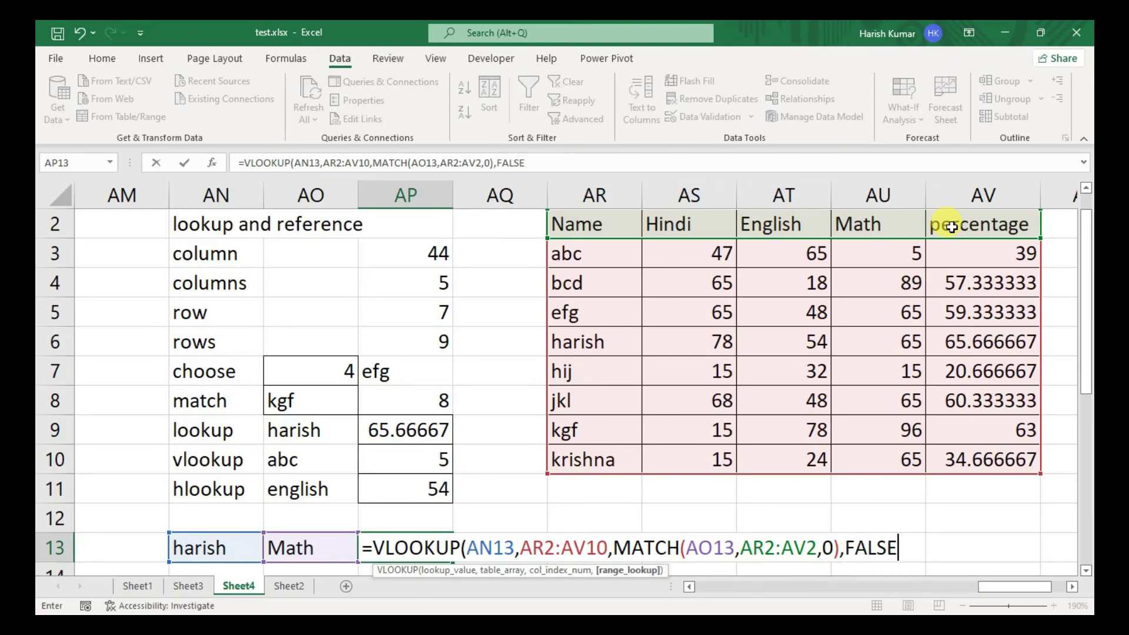
type(")")
key("Return")
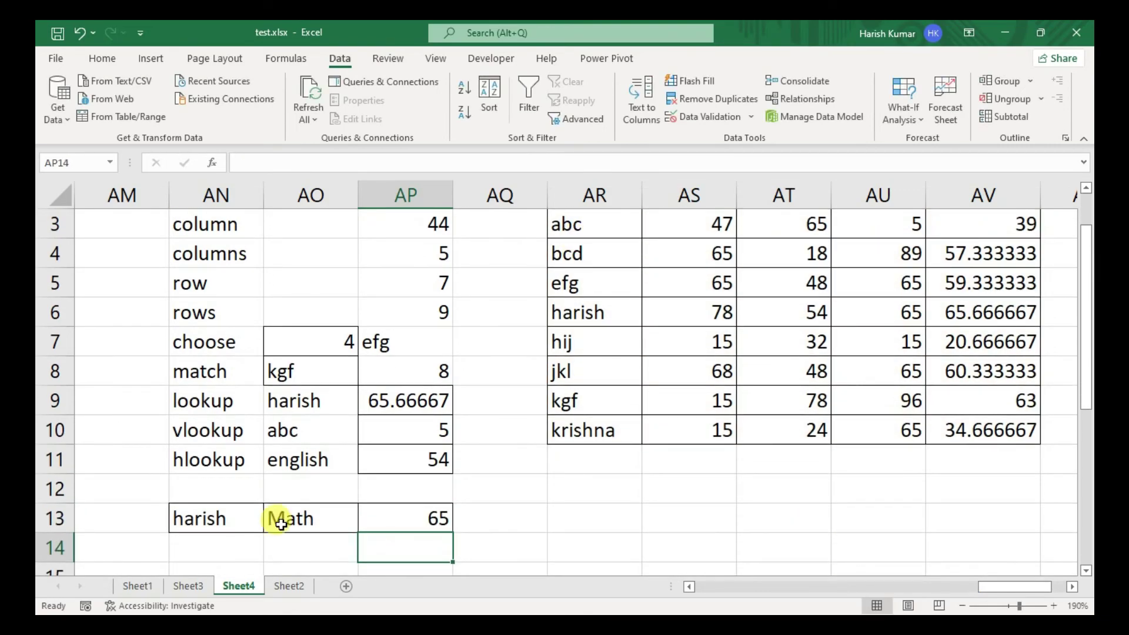
- Try other subjects, including Hindi, and choose the last student in AN13
left_click(308, 517)
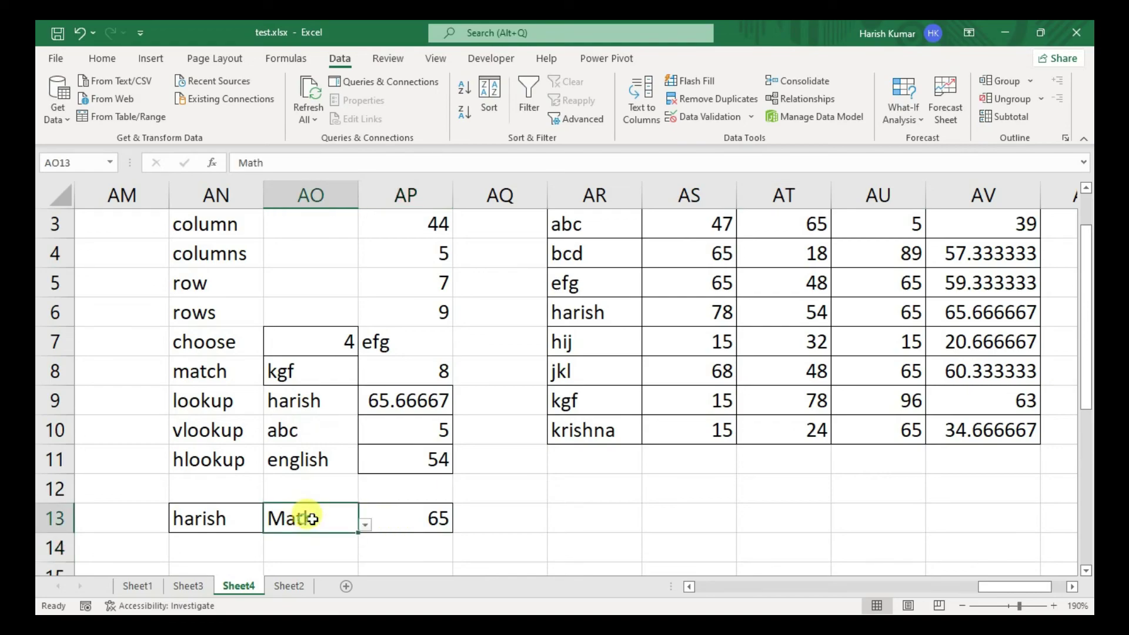
left_click(366, 525)
left_click(324, 498)
left_click(363, 526)
left_click(322, 438)
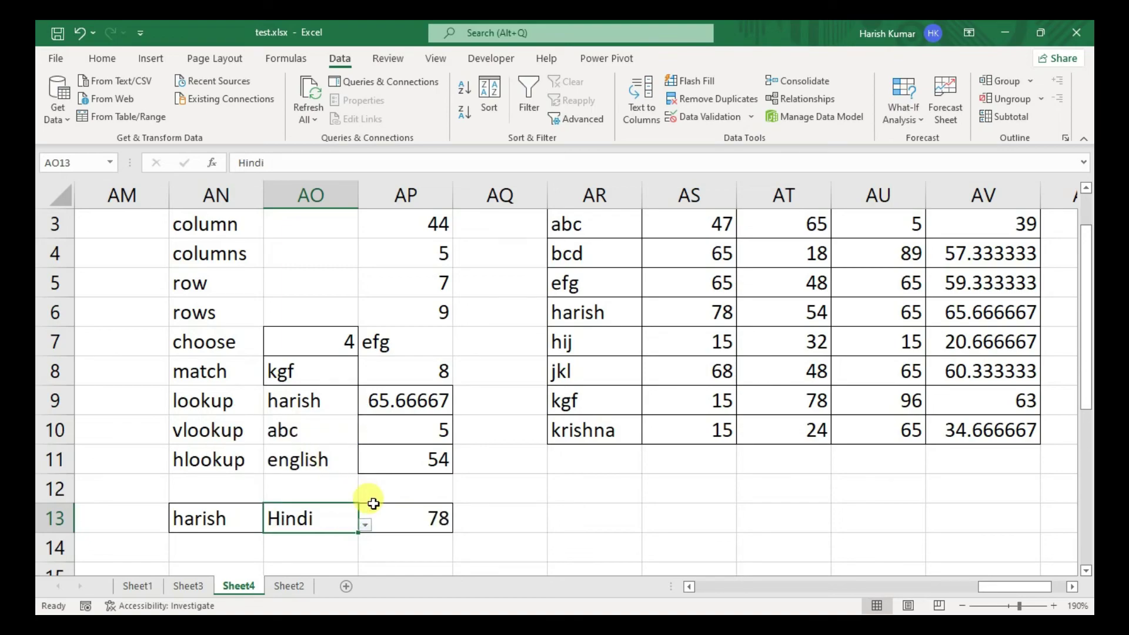
left_click(250, 518)
left_click(270, 524)
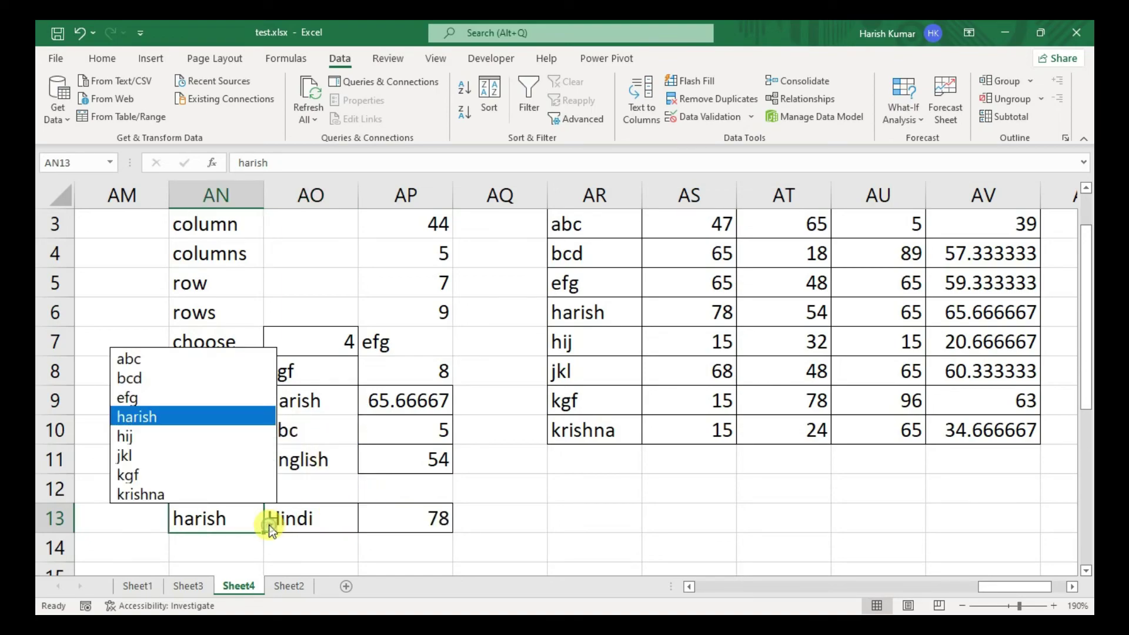
left_click(232, 493)
- Choose percentage in AO13, giving 34.66667, and verify it against AV10
left_click(327, 520)
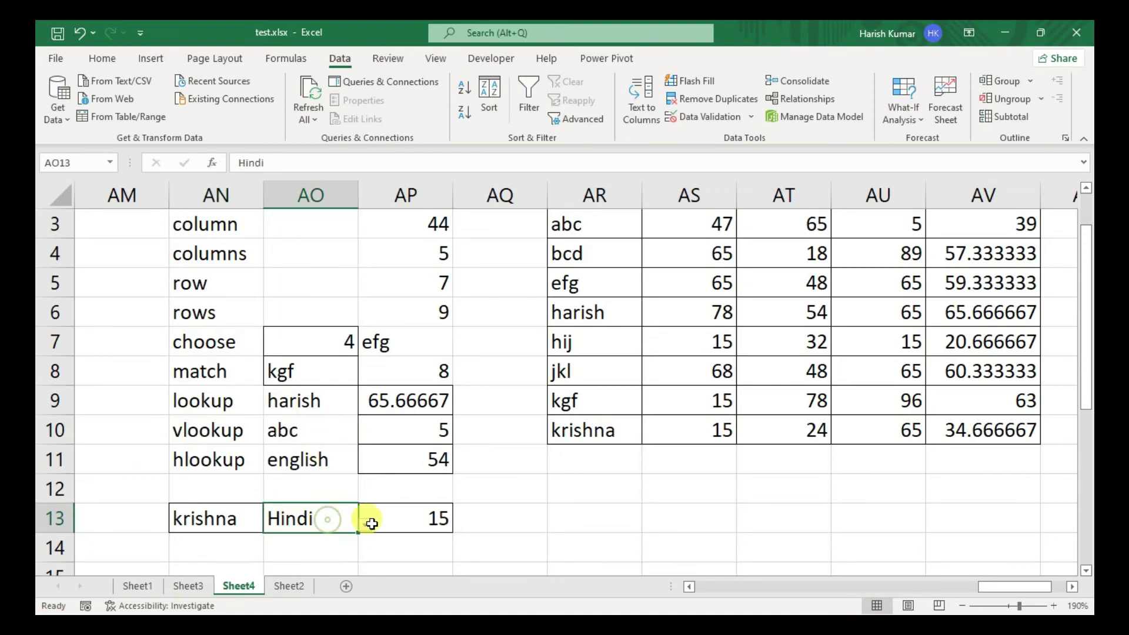
left_click(365, 523)
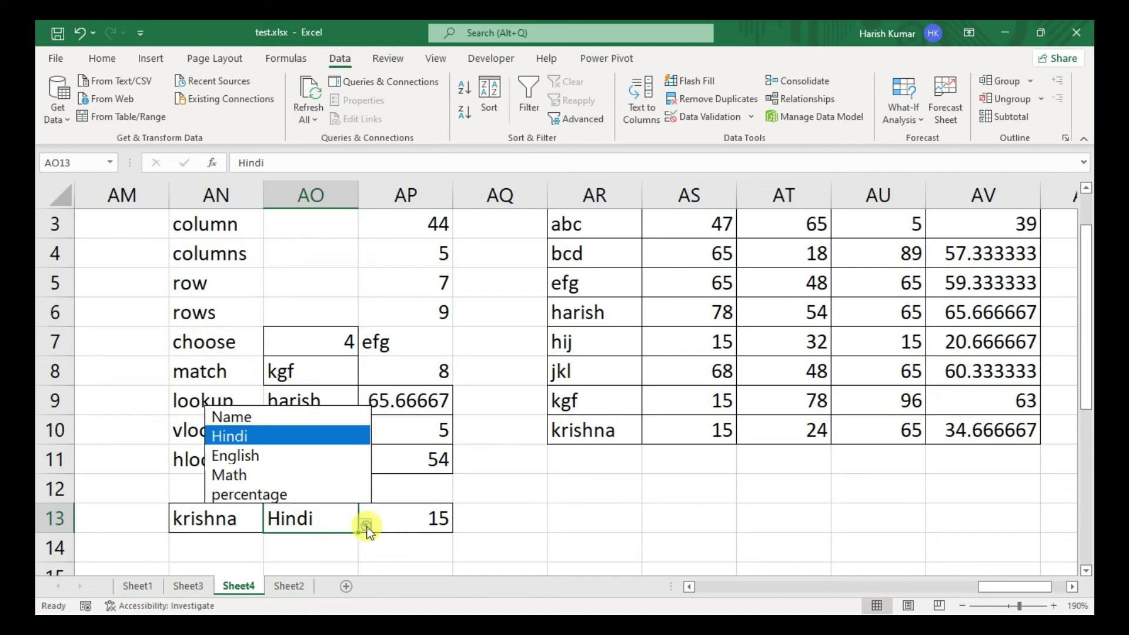
left_click(326, 495)
left_click(975, 418)
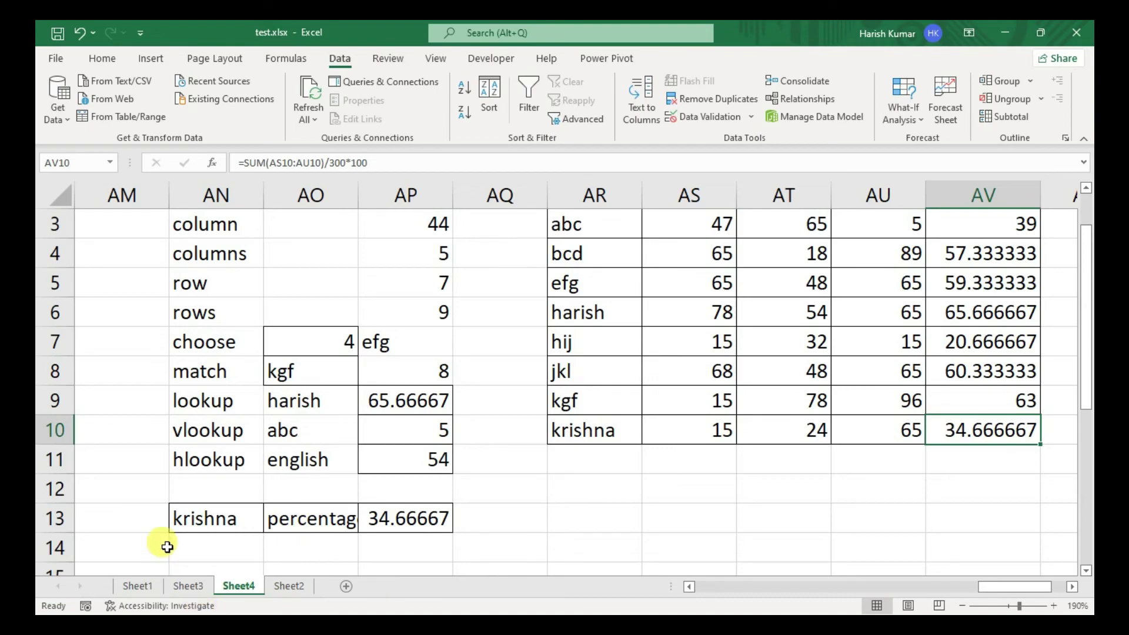
left_click(216, 540)
- Enter the label 'hyperlink' in AN15 and save the workbook
key("Down")
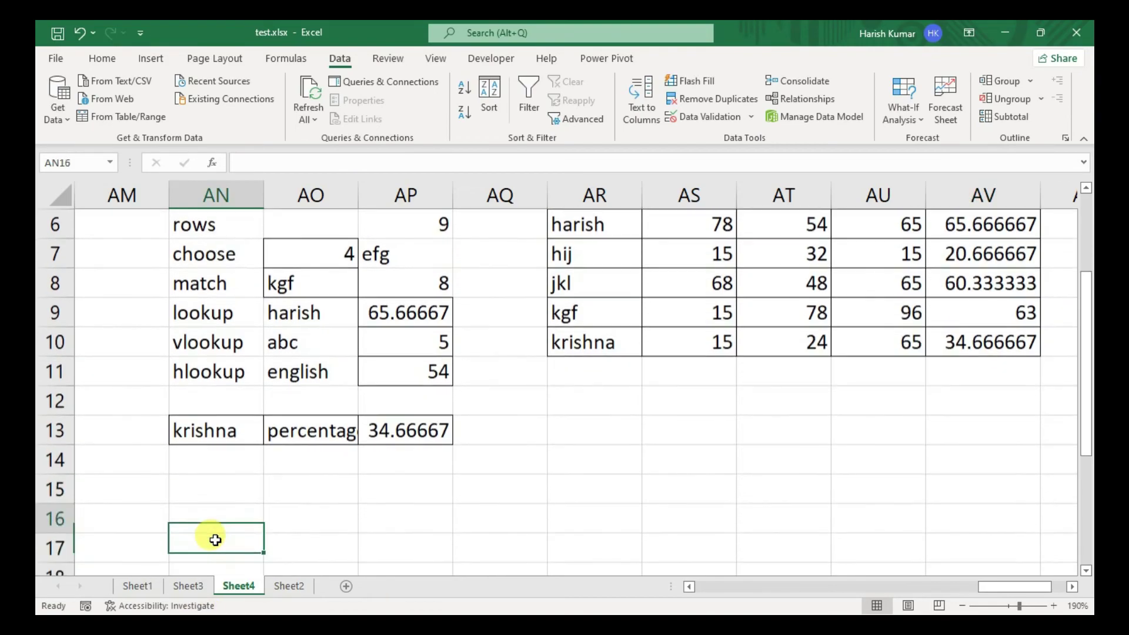
type("hyperlink")
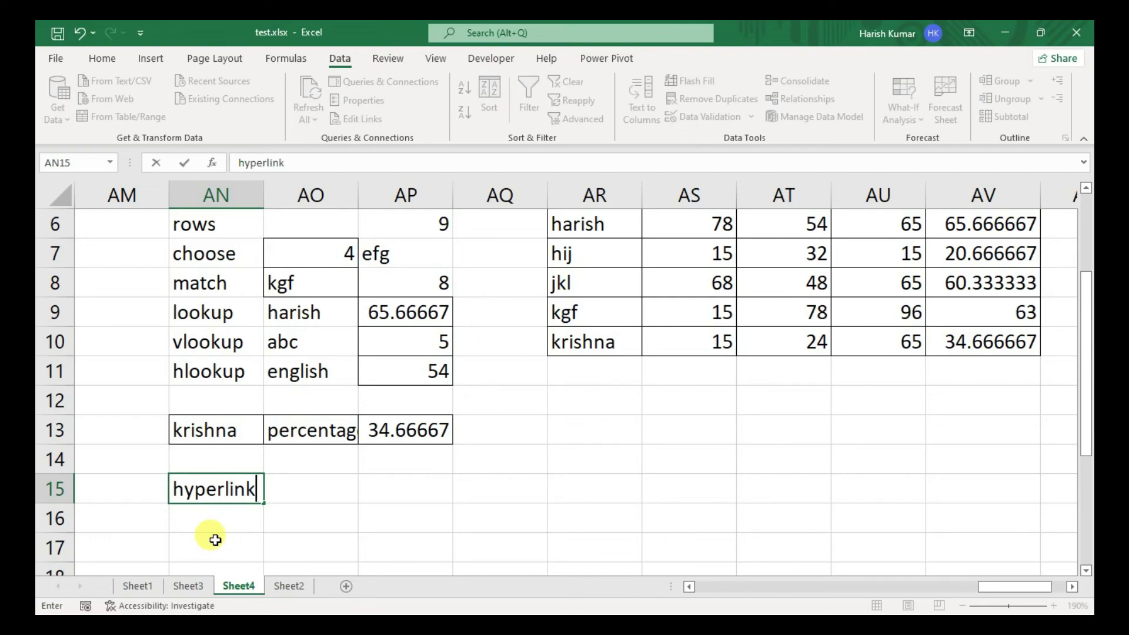
key("Tab")
key("Tab")
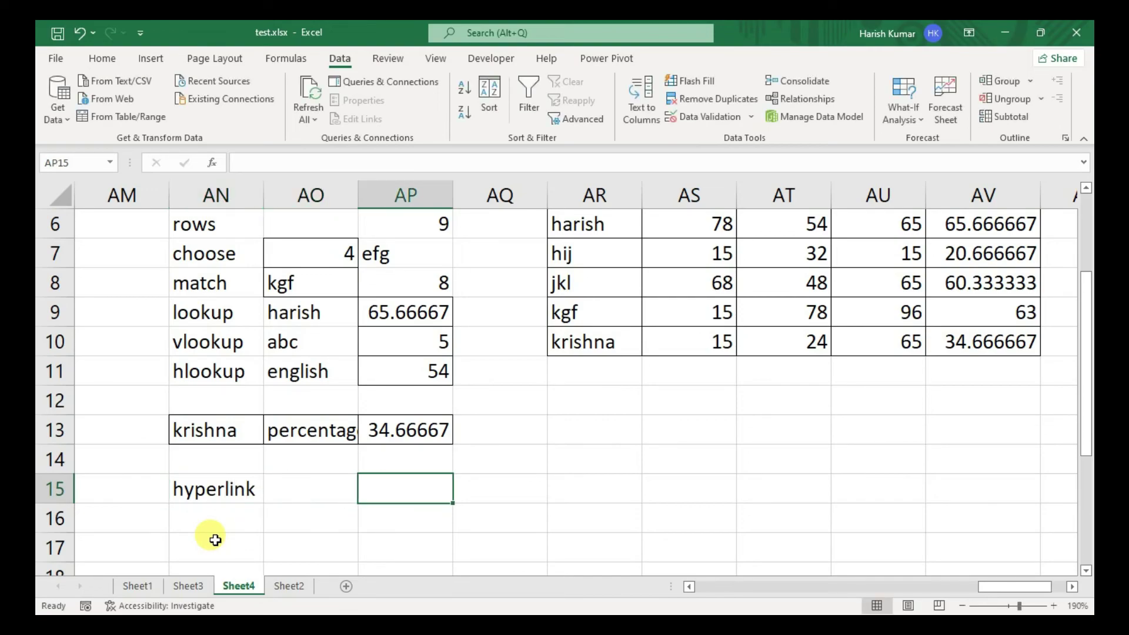
key("ctrl+s")
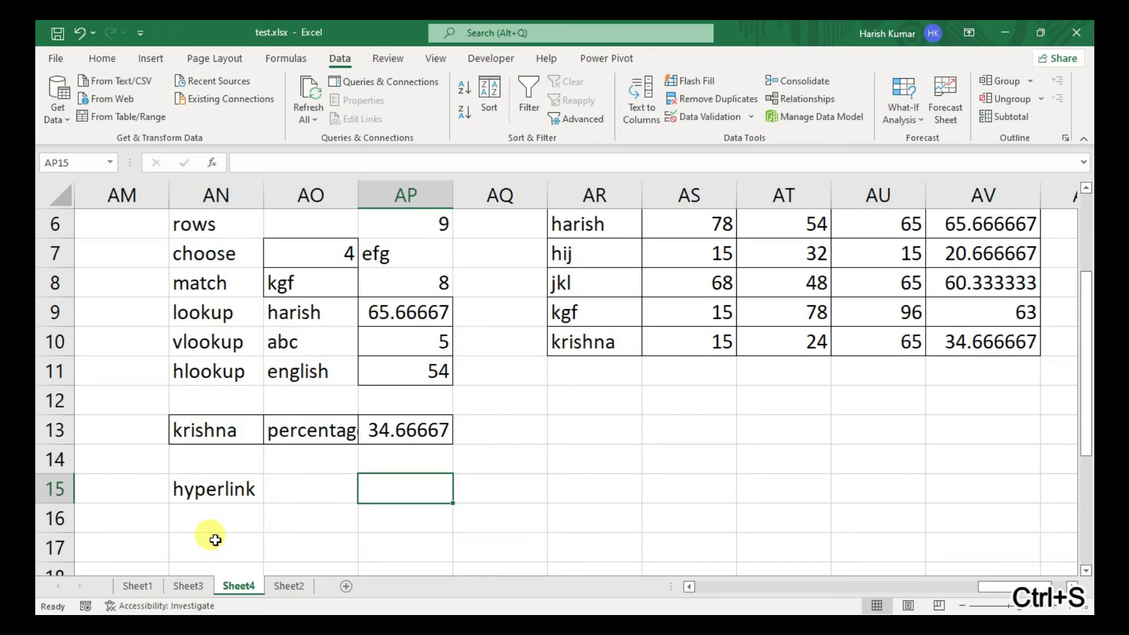
- Type 'location / show' next to the hyperlink label, then move to AP16
type("locati")
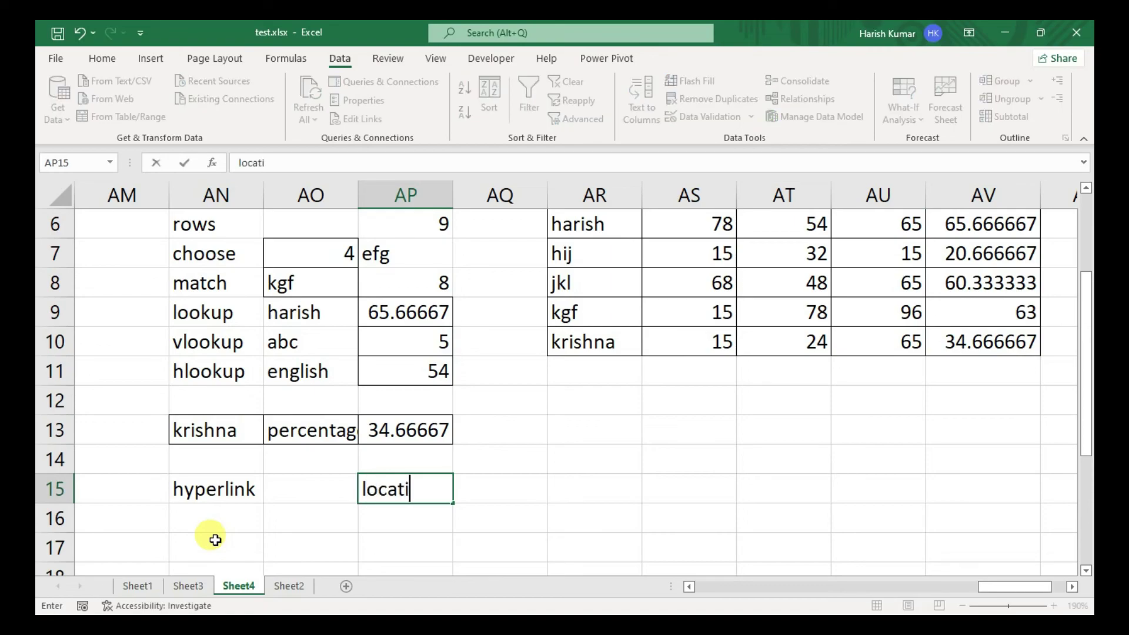
type("on / show")
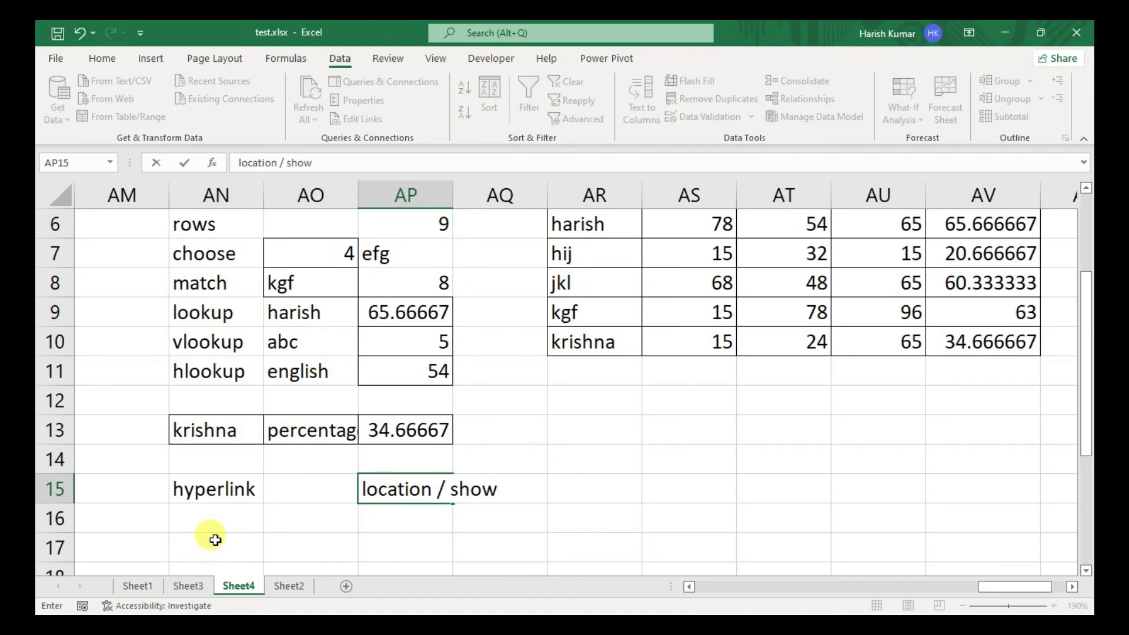
key("Return")
key("Up")
key("Right")
key("Down")
key("Down")
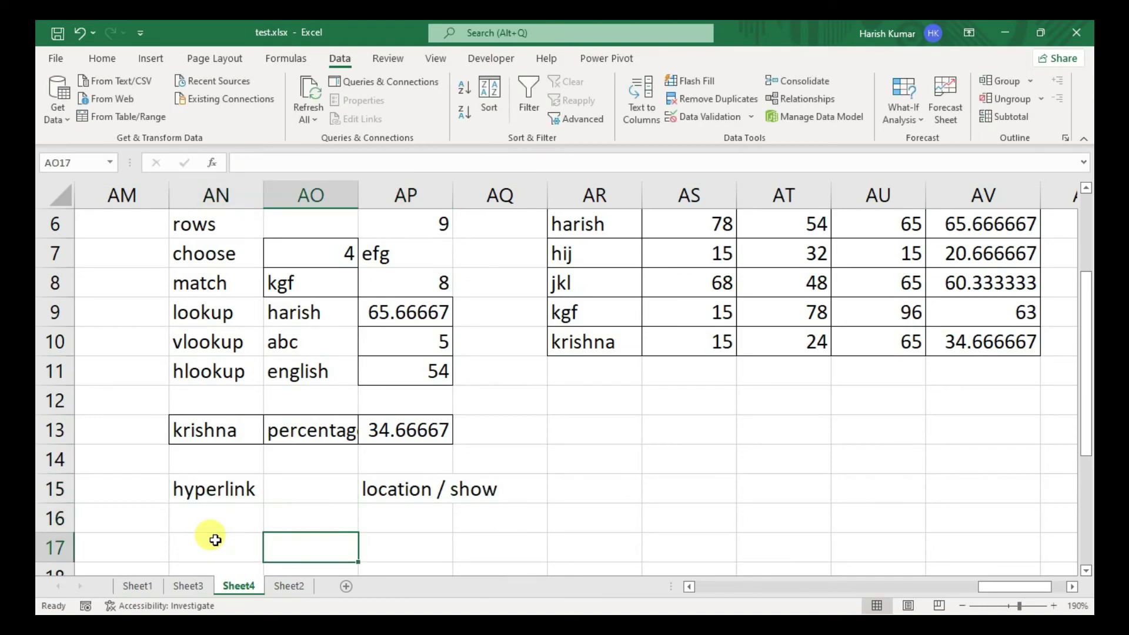
key("Right")
key("Up")
- Add the labels 'file name', 'sheet name' and 'cell address' down column AP
type("file name")
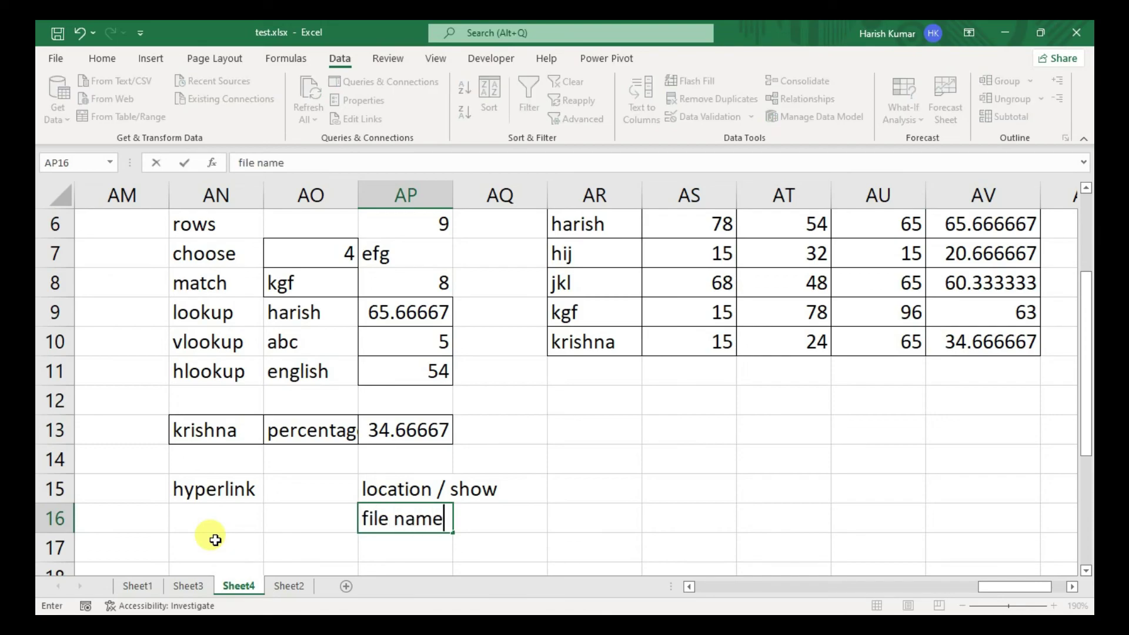
key("Return")
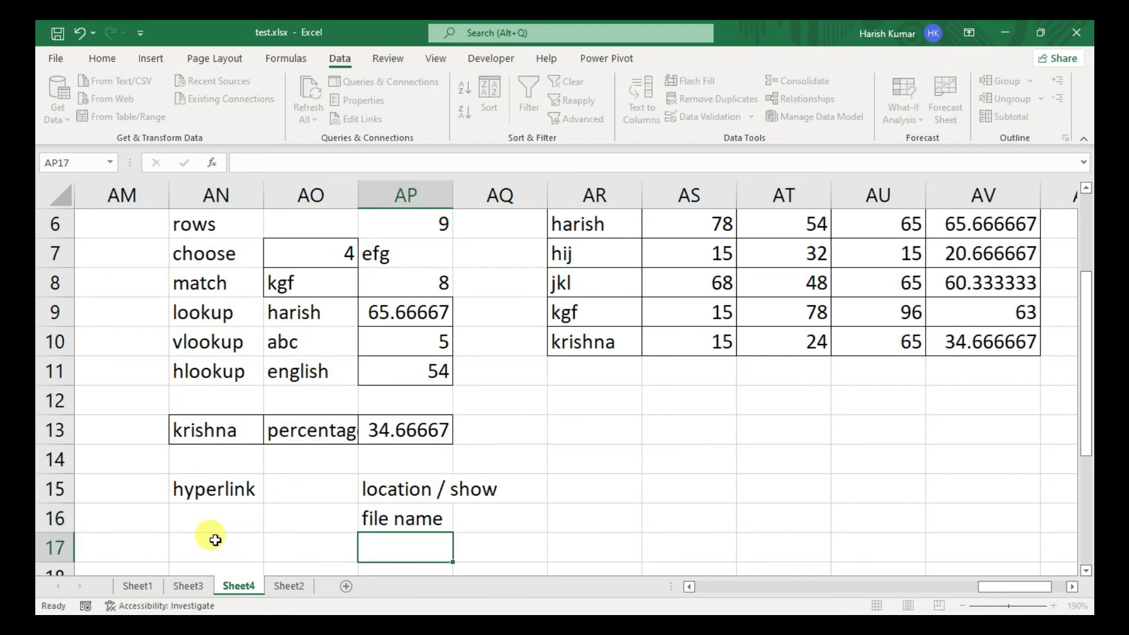
type("sheet name")
key("Return")
type("cell address")
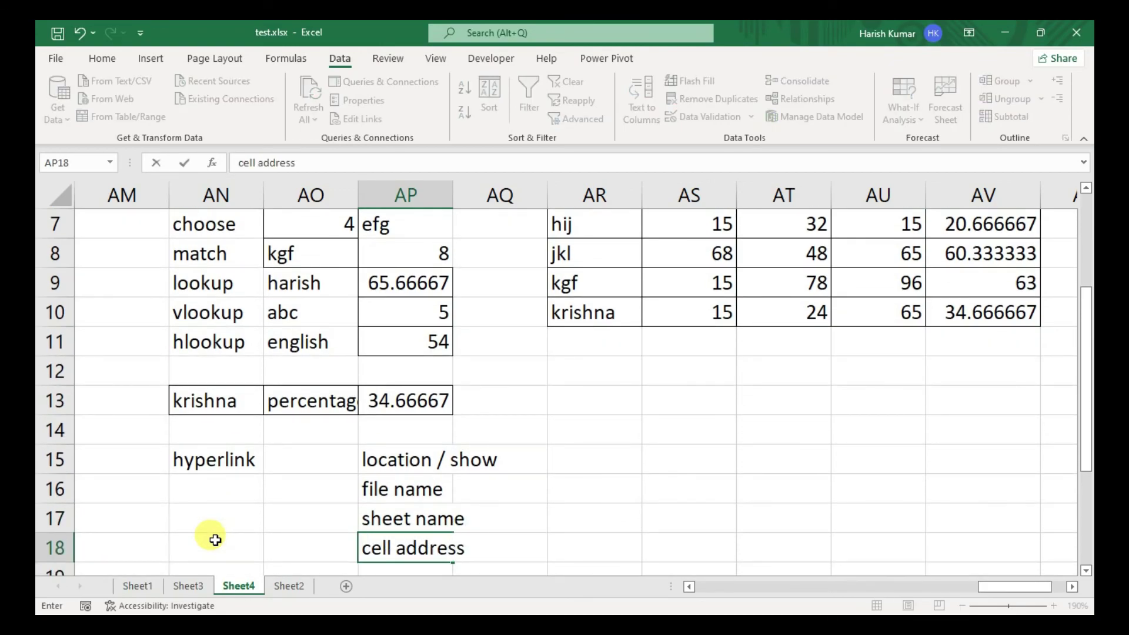
key("Return")
- Deselect the note labels, select empty cell AS14, and save the workbook
left_click_drag(381, 429, 396, 506)
left_click(397, 505)
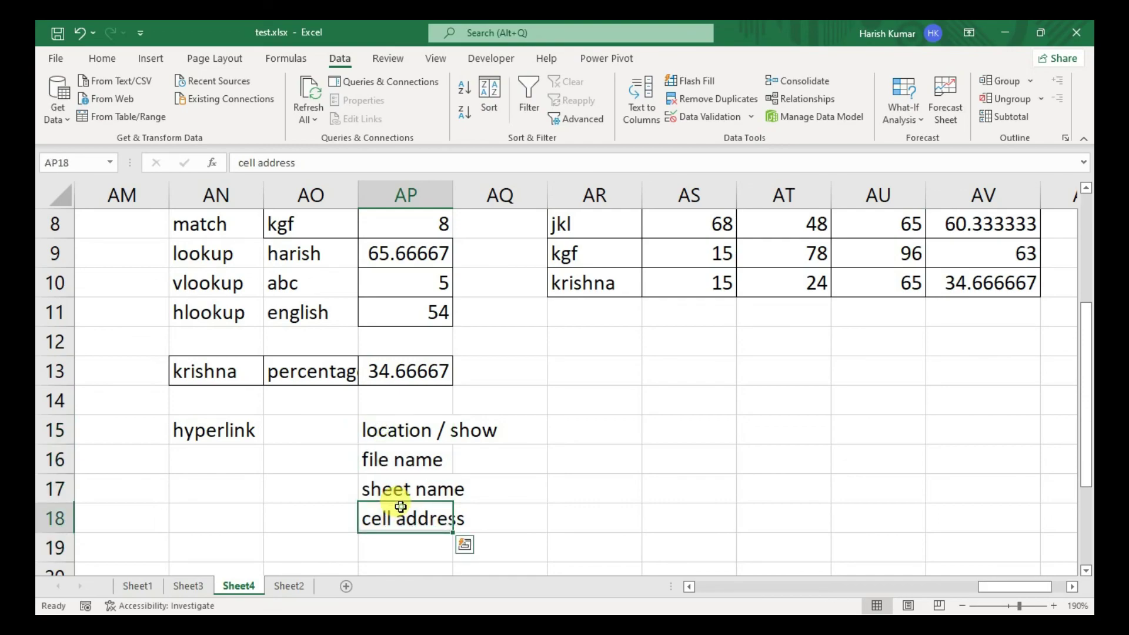
left_click(585, 421)
left_click(668, 401)
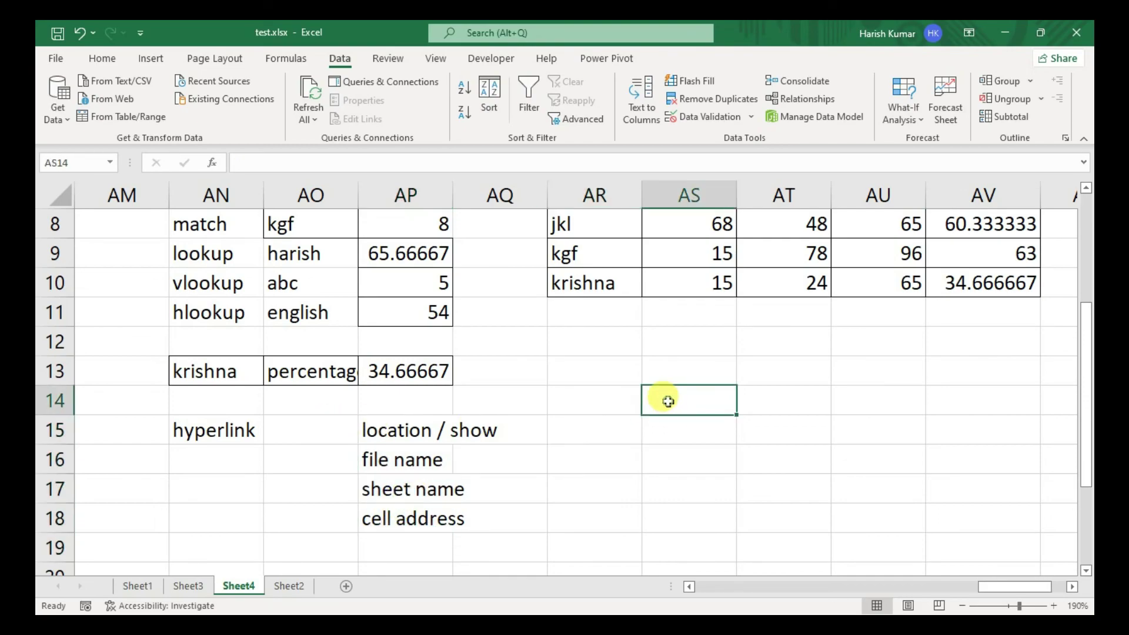
key("ctrl+s")
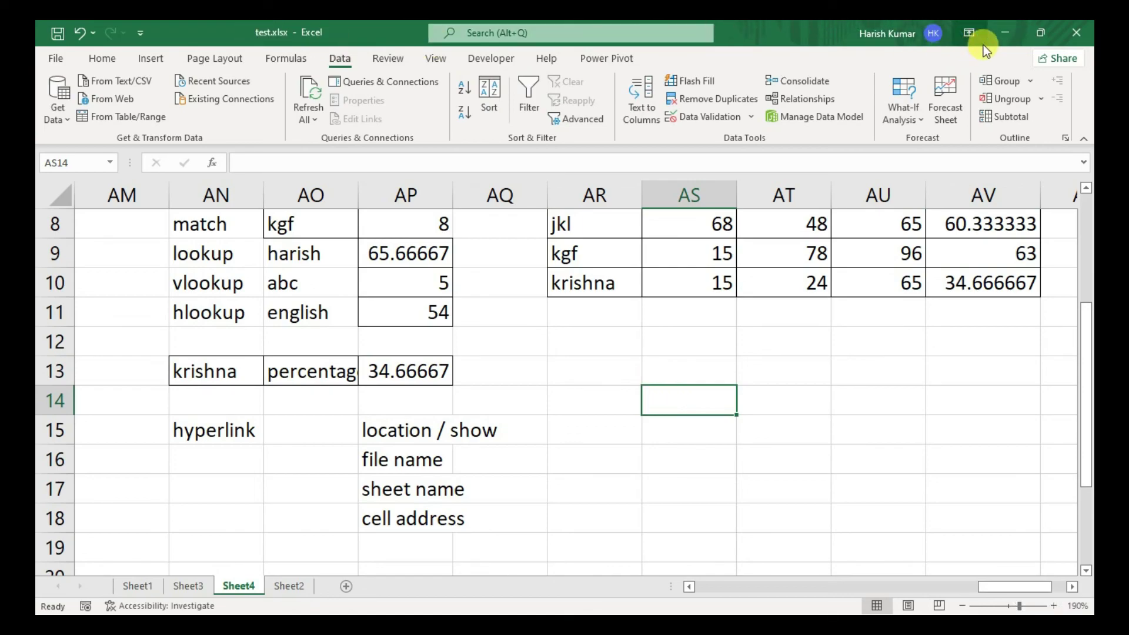
- Copy the Location folder path from test.xlsx's Properties dialog, then return to Excel
left_click(996, 34)
double_click(647, 75)
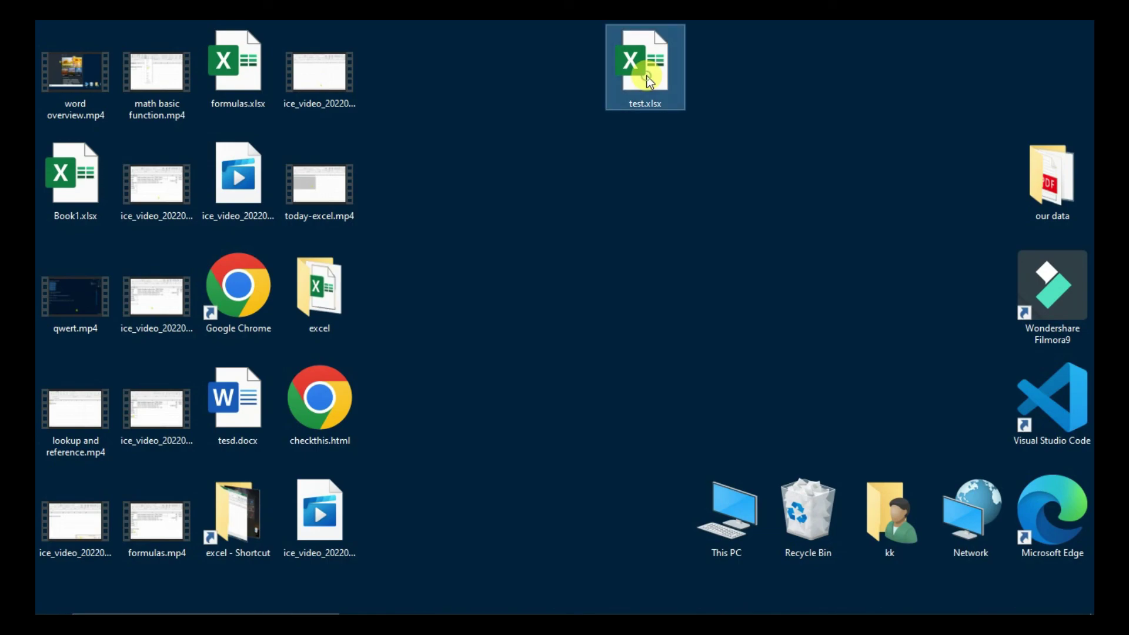
right_click(646, 75)
left_click(700, 454)
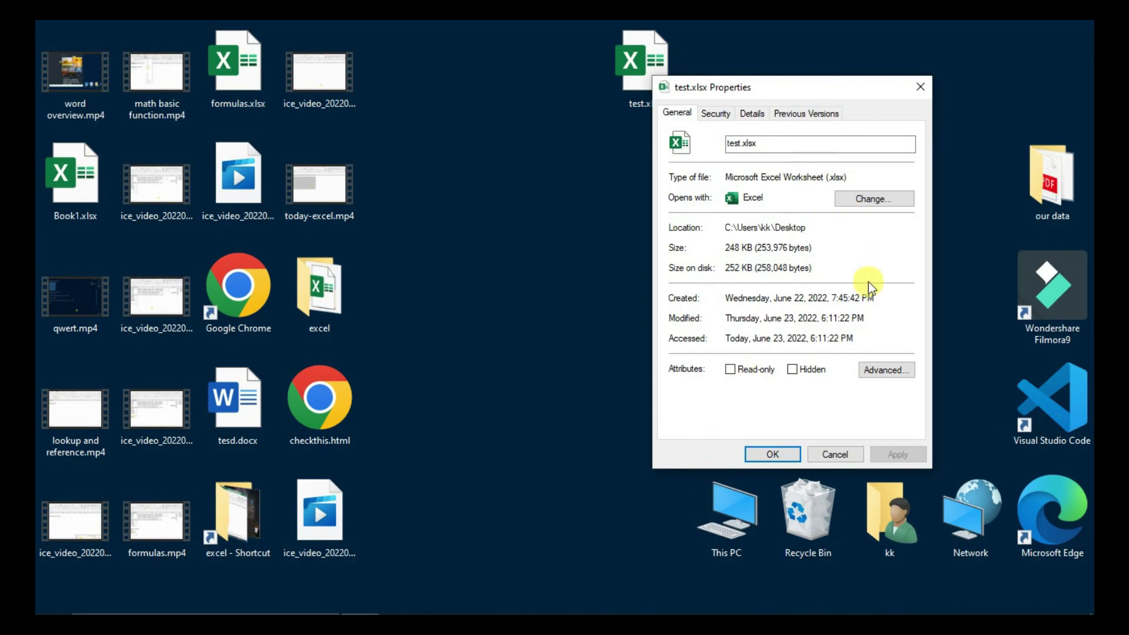
left_click_drag(815, 228, 709, 219)
key("ctrl+c")
key("alt+Tab")
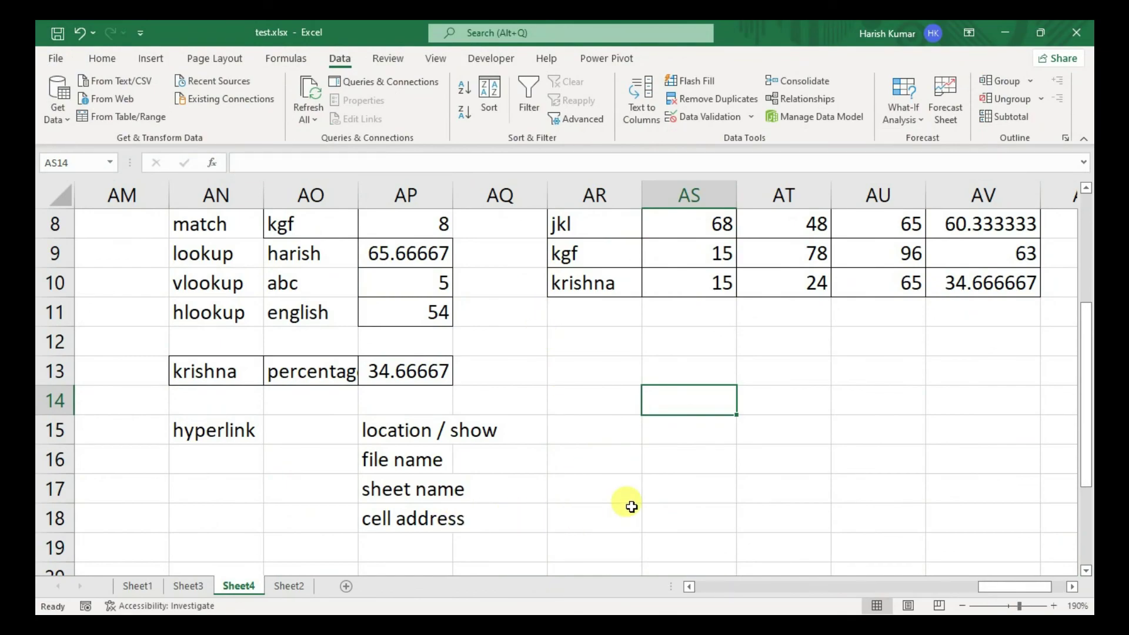
- In AS15, start a HYPERLINK formula targeting the pasted path's test.xlsx Sheet4
left_click(668, 430)
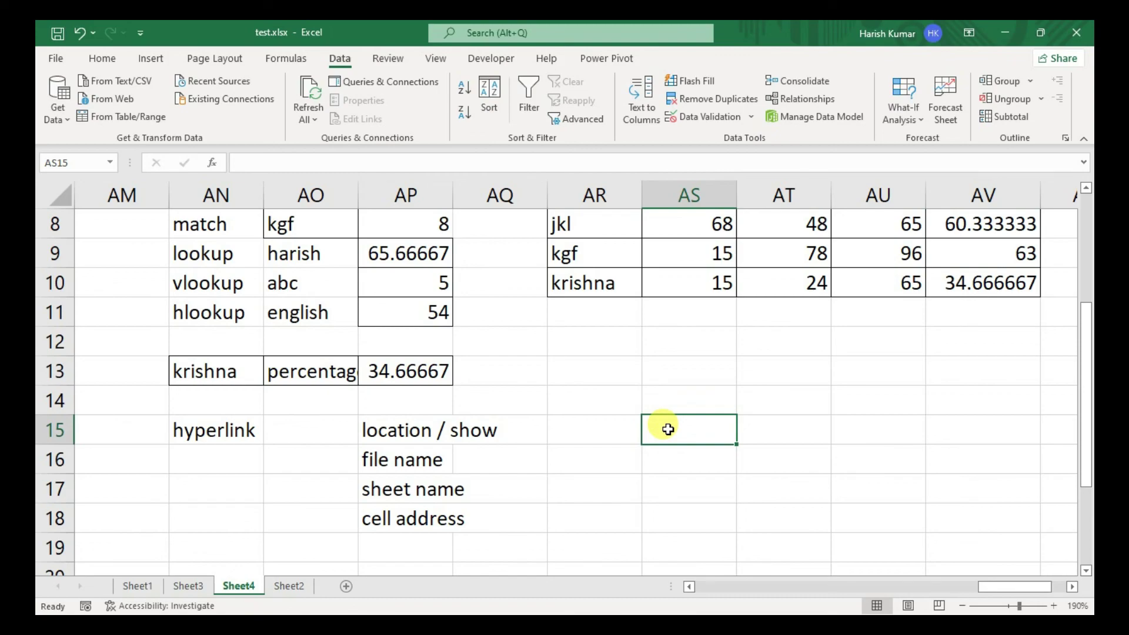
type("=")
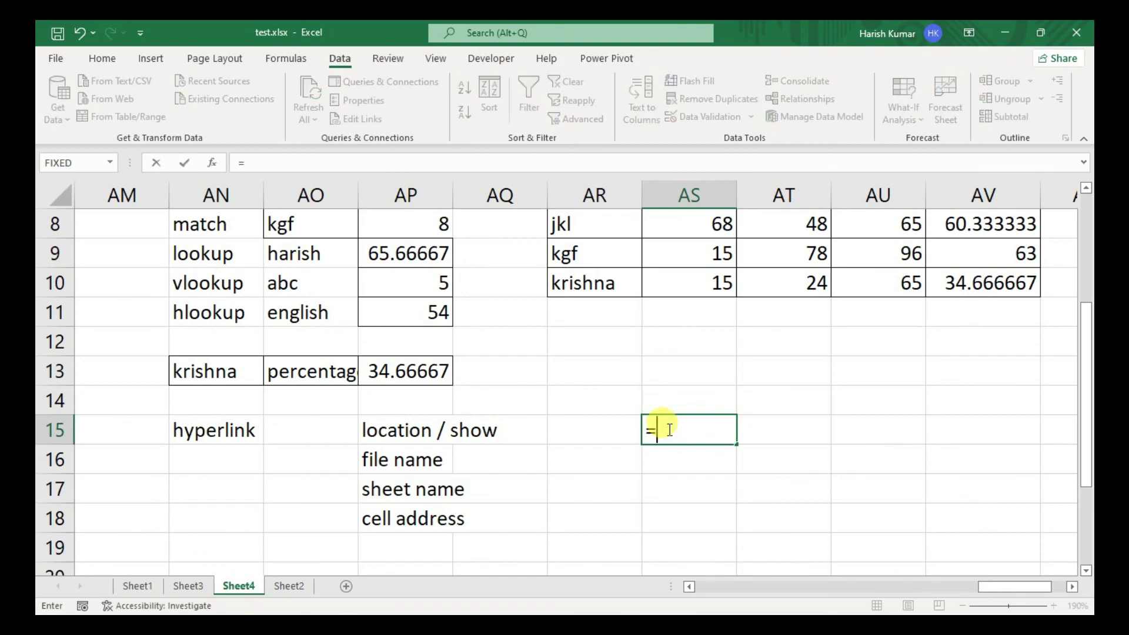
type("hyper")
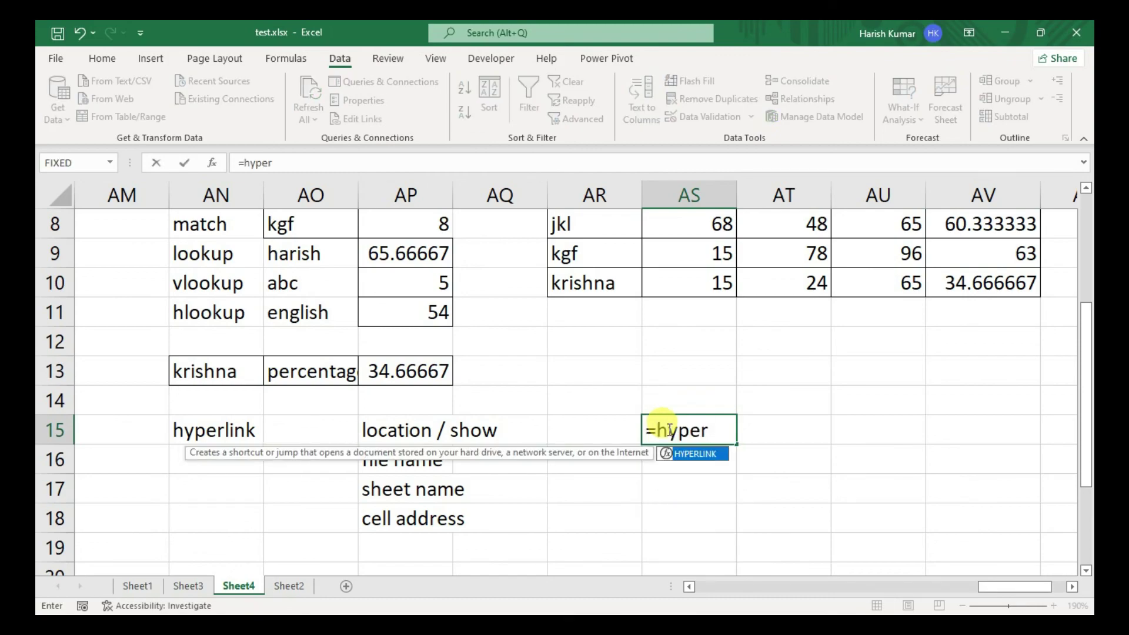
key("Tab")
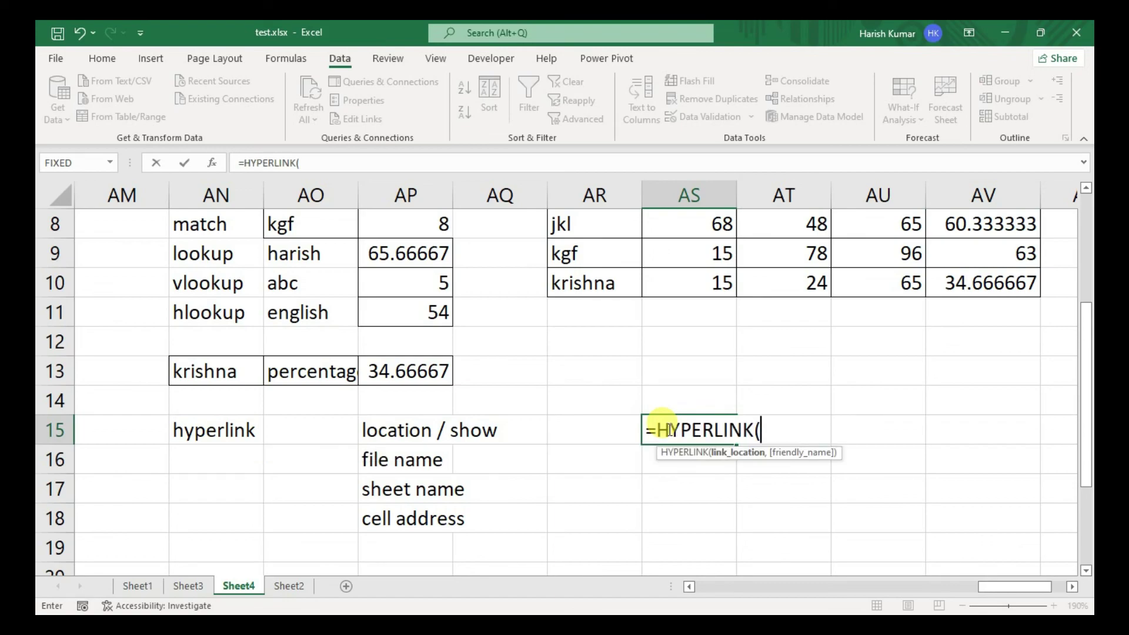
type("\"[")
key("ctrl+v")
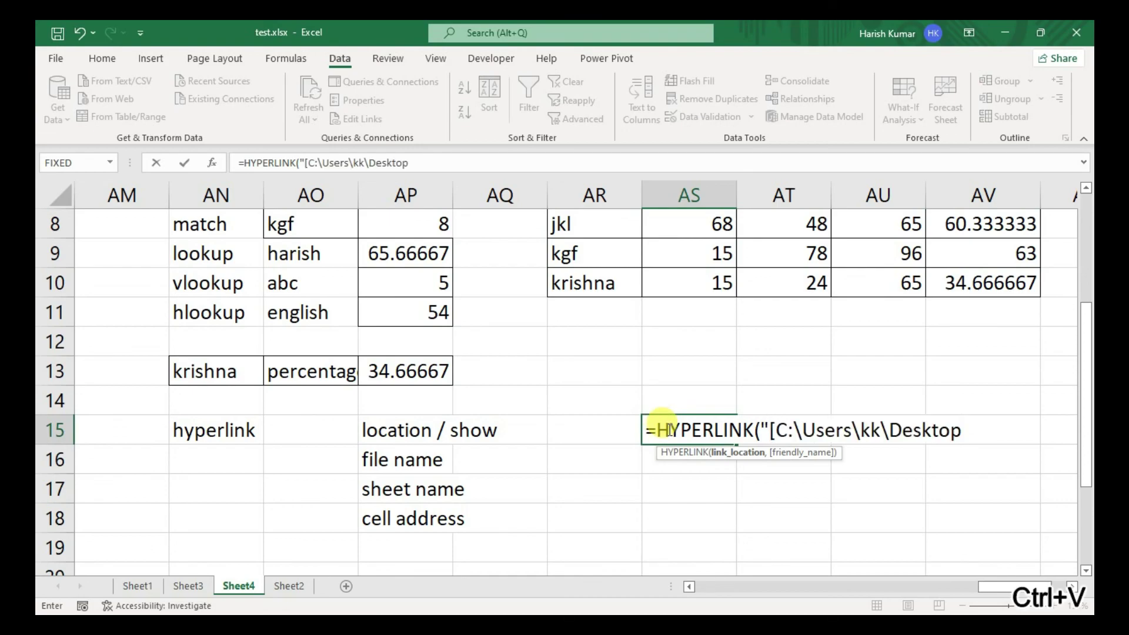
type("\\")
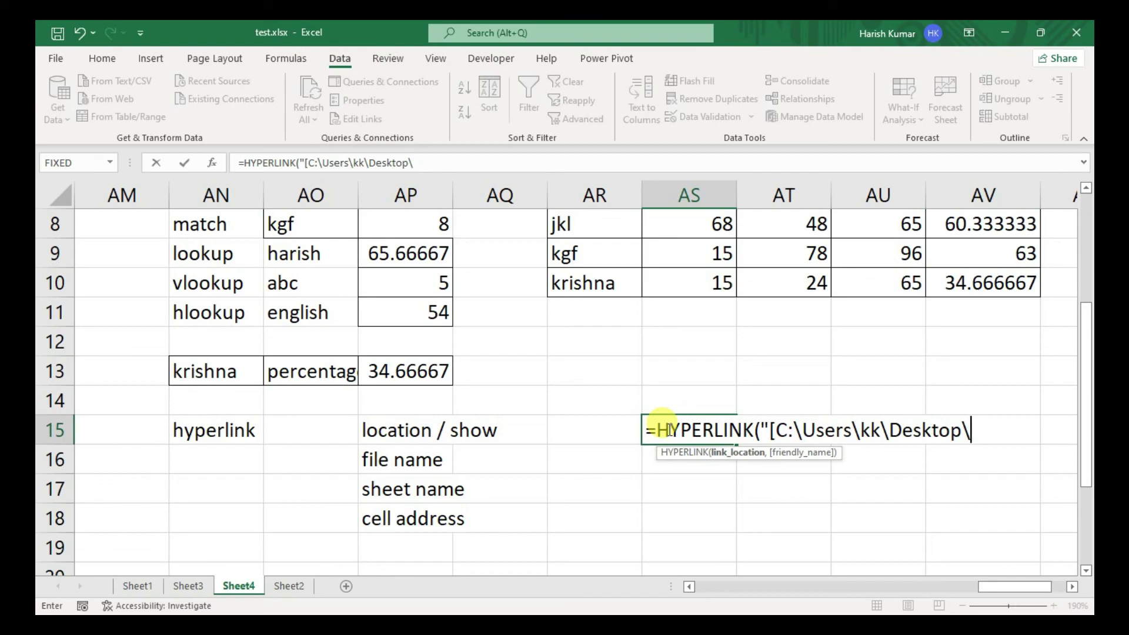
type("test.x")
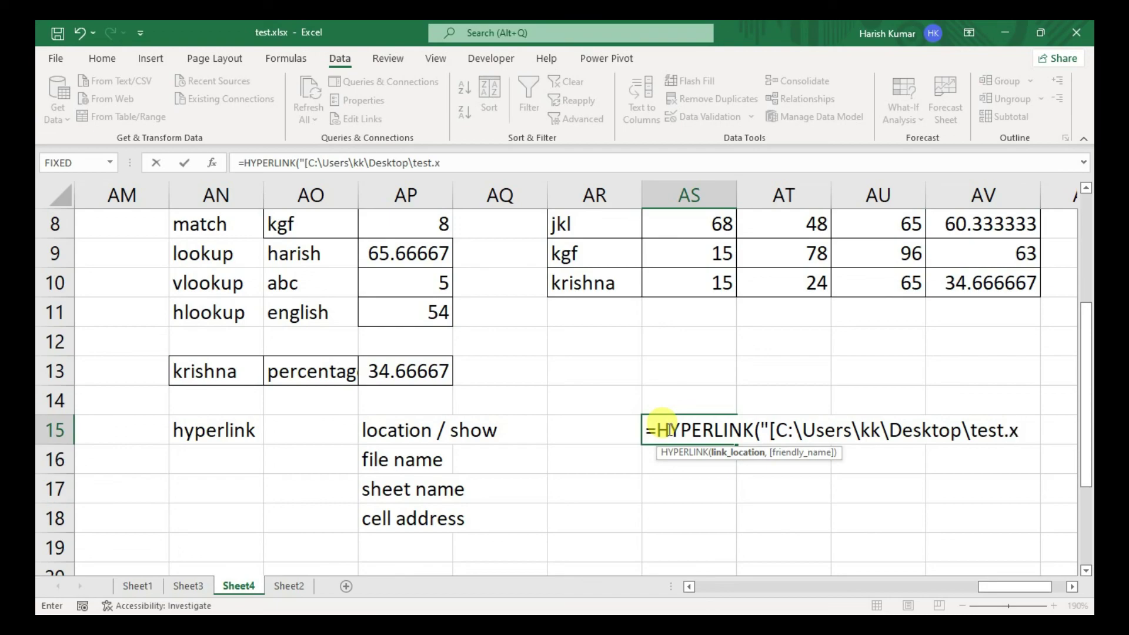
type("lsx]Sheet")
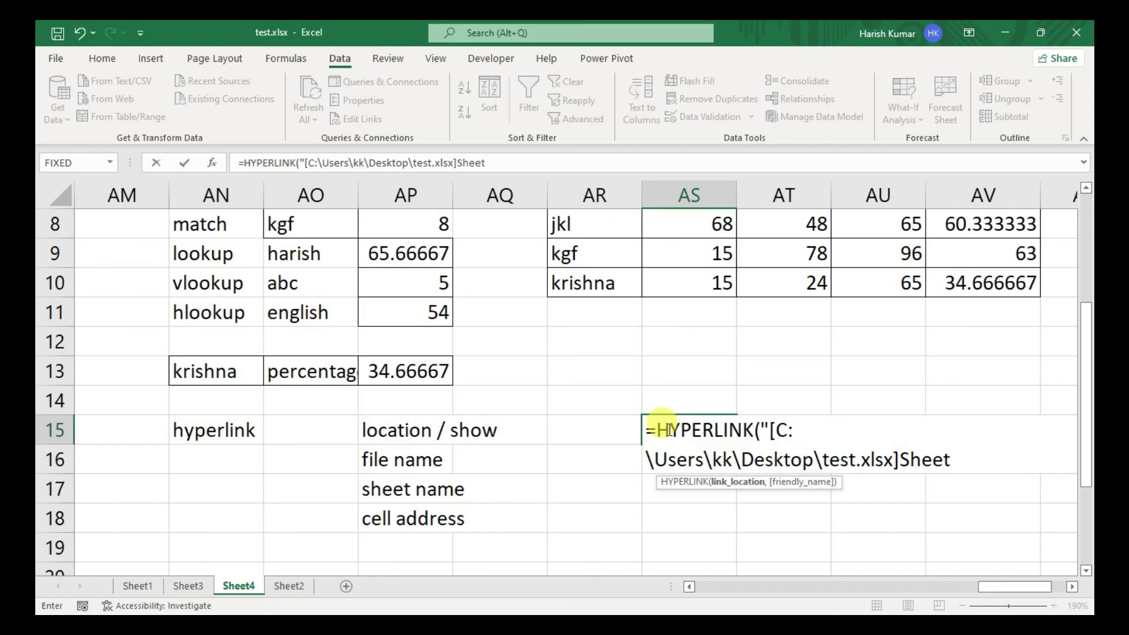
type("4!rd4")
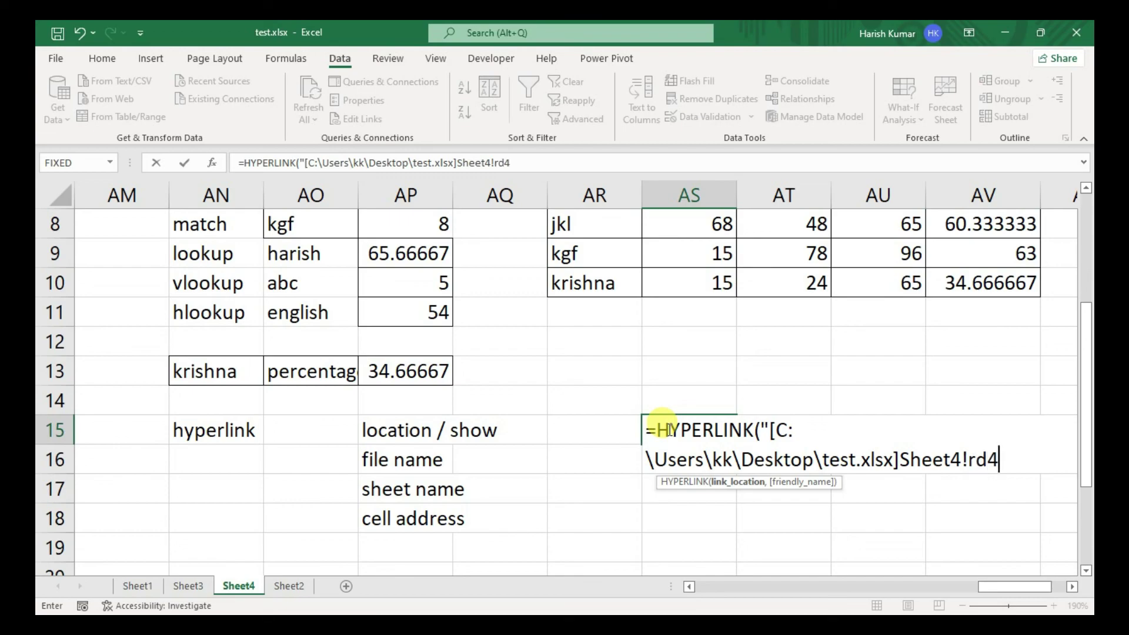
type("\"")
- Fix the target to RD8888 with the label 'Click here', then follow the link
key("BackSpace")
key("BackSpace")
key("BackSpace")
key("BackSpace")
type("RD8888")
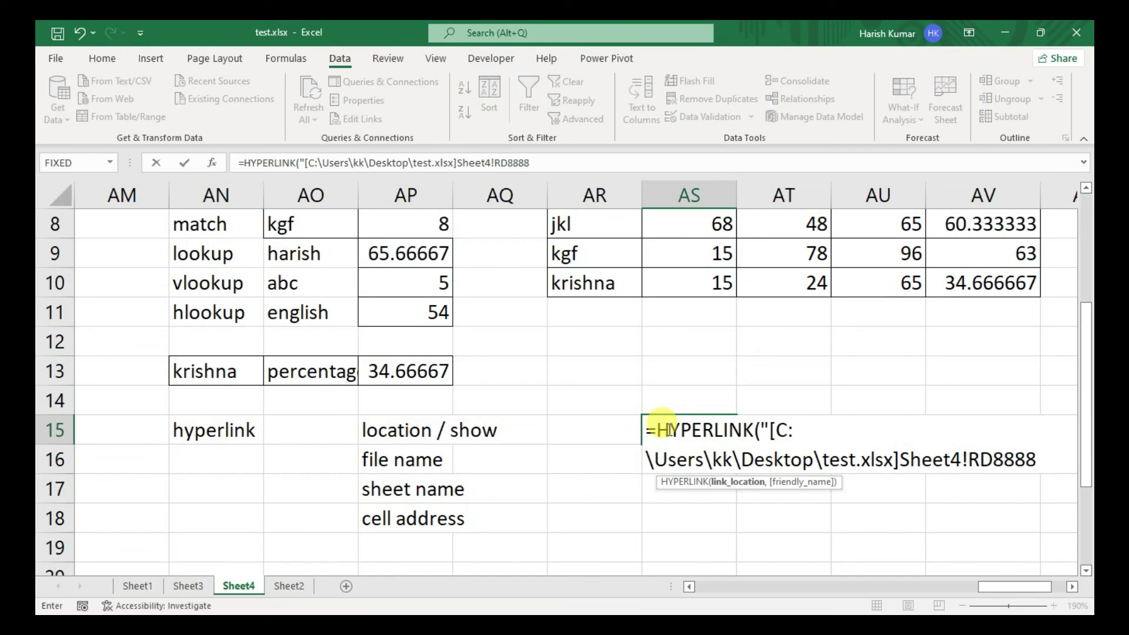
type("\",\"")
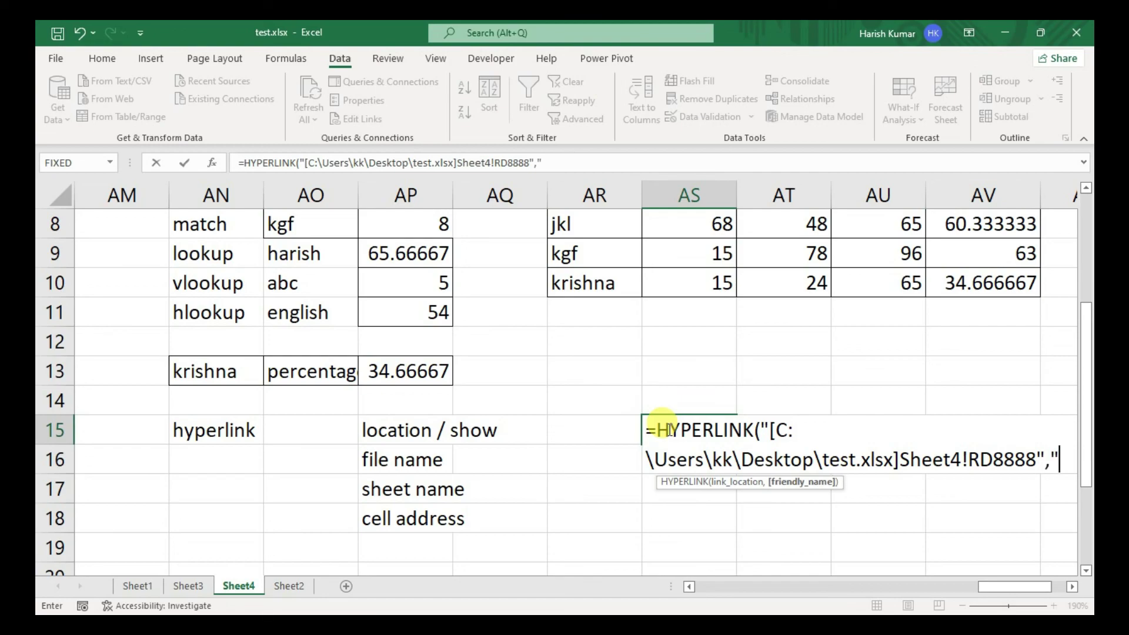
type("Click")
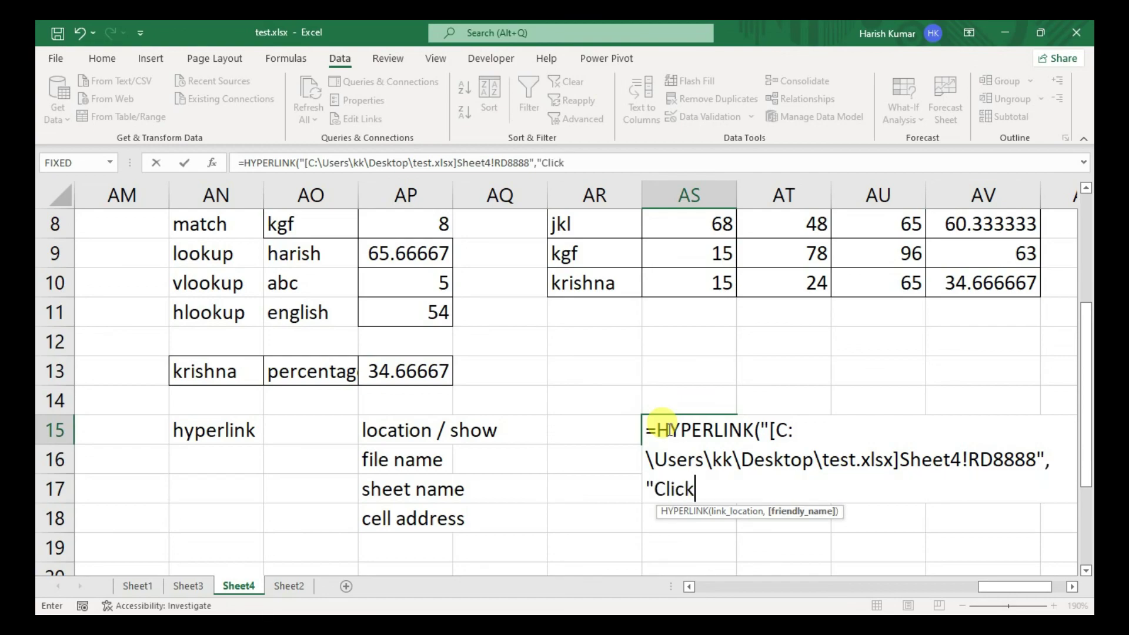
type(" here\"")
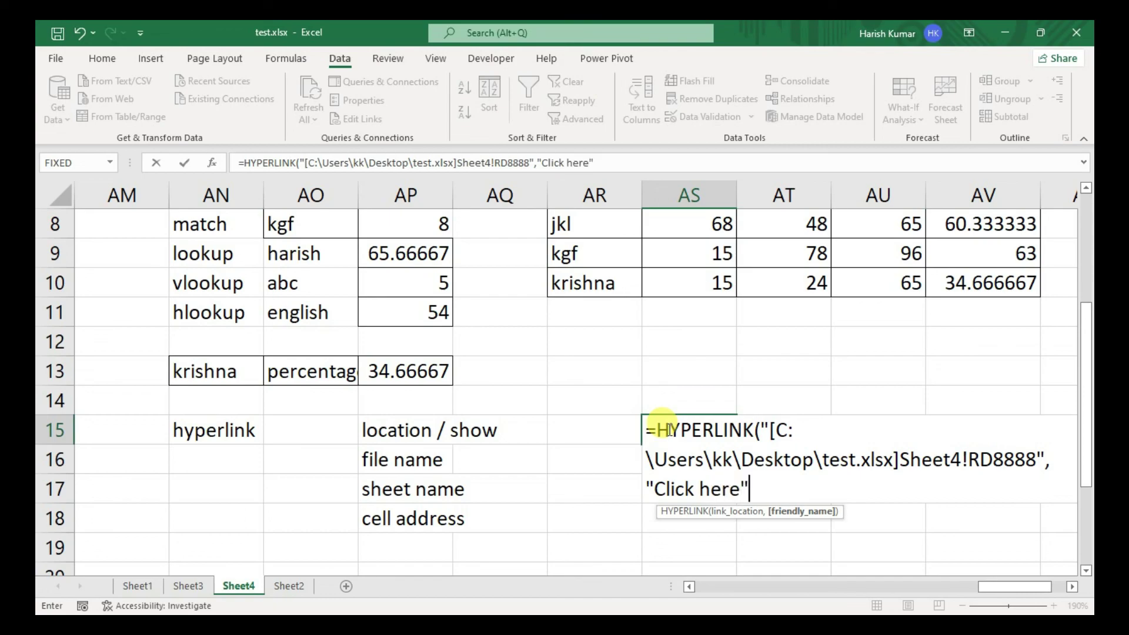
type(")")
key("Return")
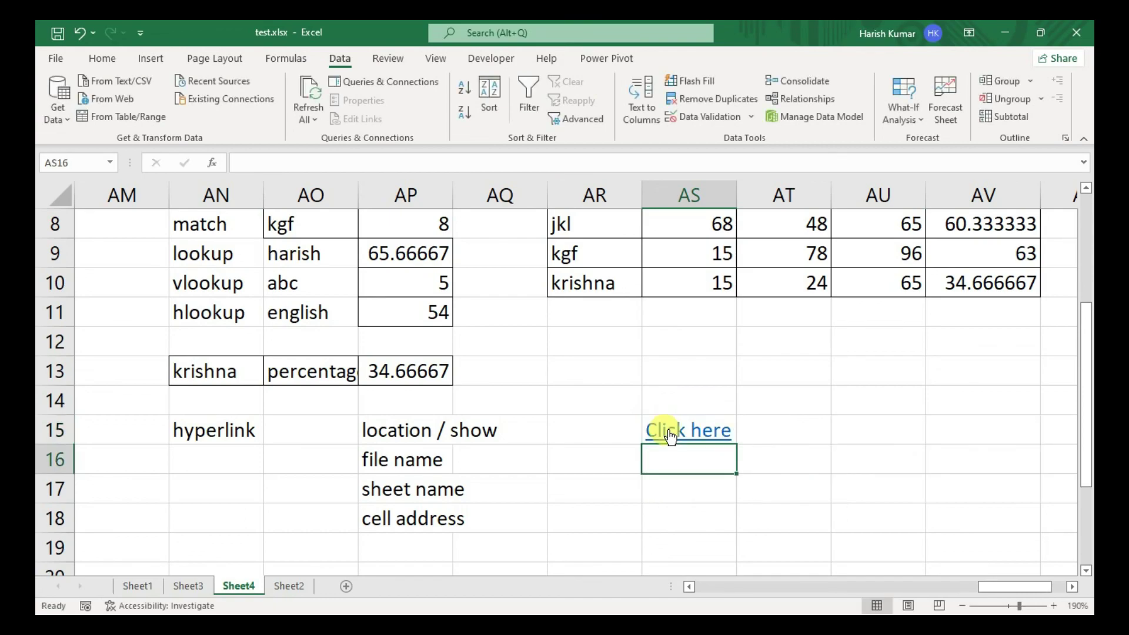
left_click(672, 426)
left_click(671, 426)
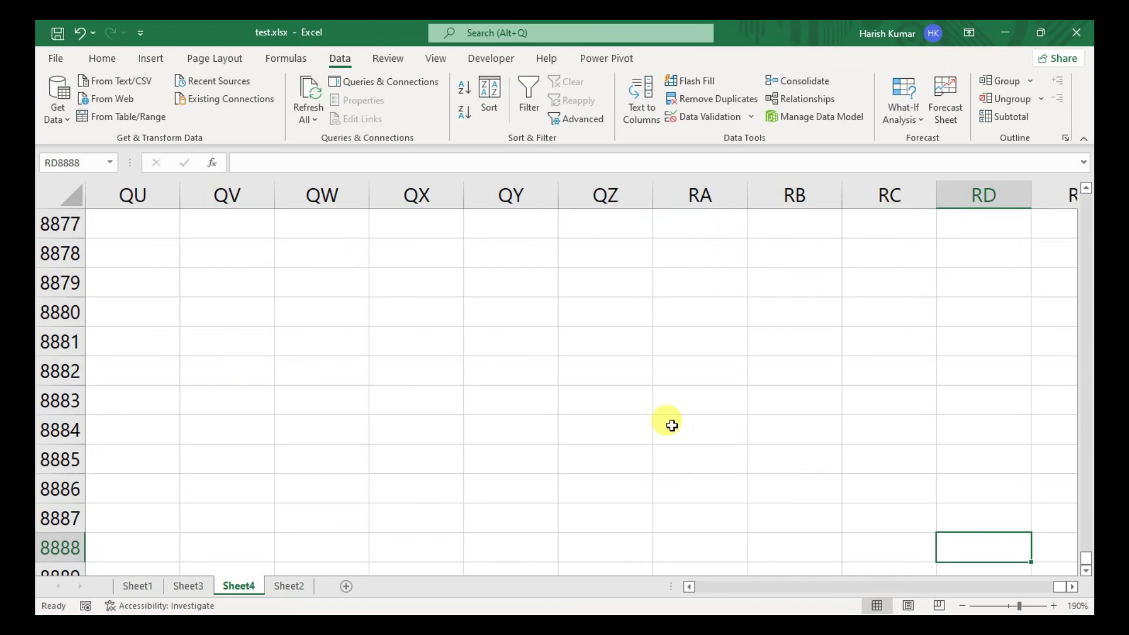